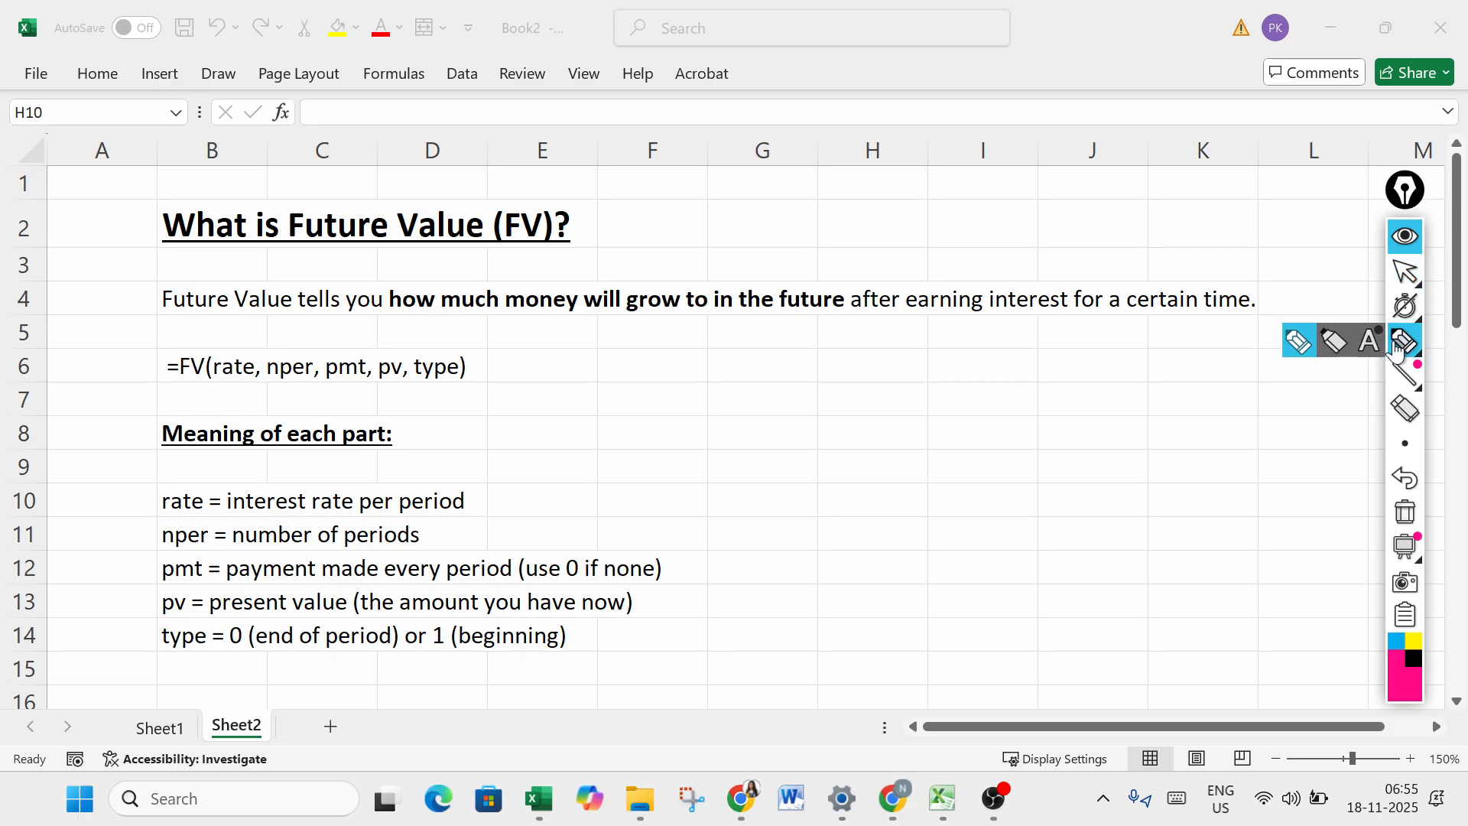
# - Handwrite "class-18" in pink ink in the empty area below the definition, with "class-1" above it joined by a dotted line
pyautogui.moveTo(878, 377)
pyautogui.mouseDown()
pyautogui.moveTo(881, 393)
pyautogui.moveTo(929, 386)
pyautogui.mouseUp()
pyautogui.moveTo(934, 382); pyautogui.dragTo(971, 370)
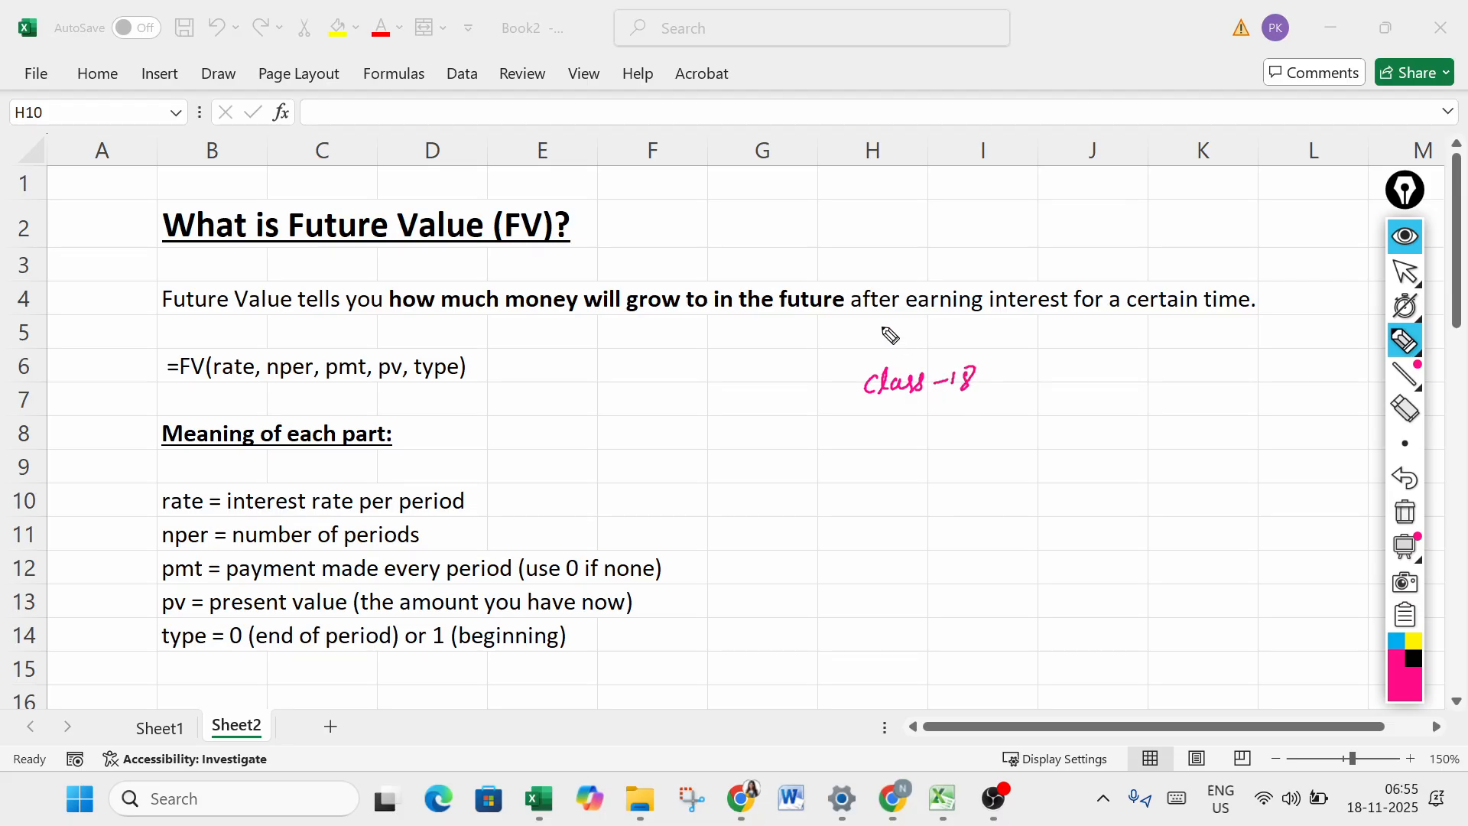
pyautogui.moveTo(892, 331); pyautogui.dragTo(965, 334)
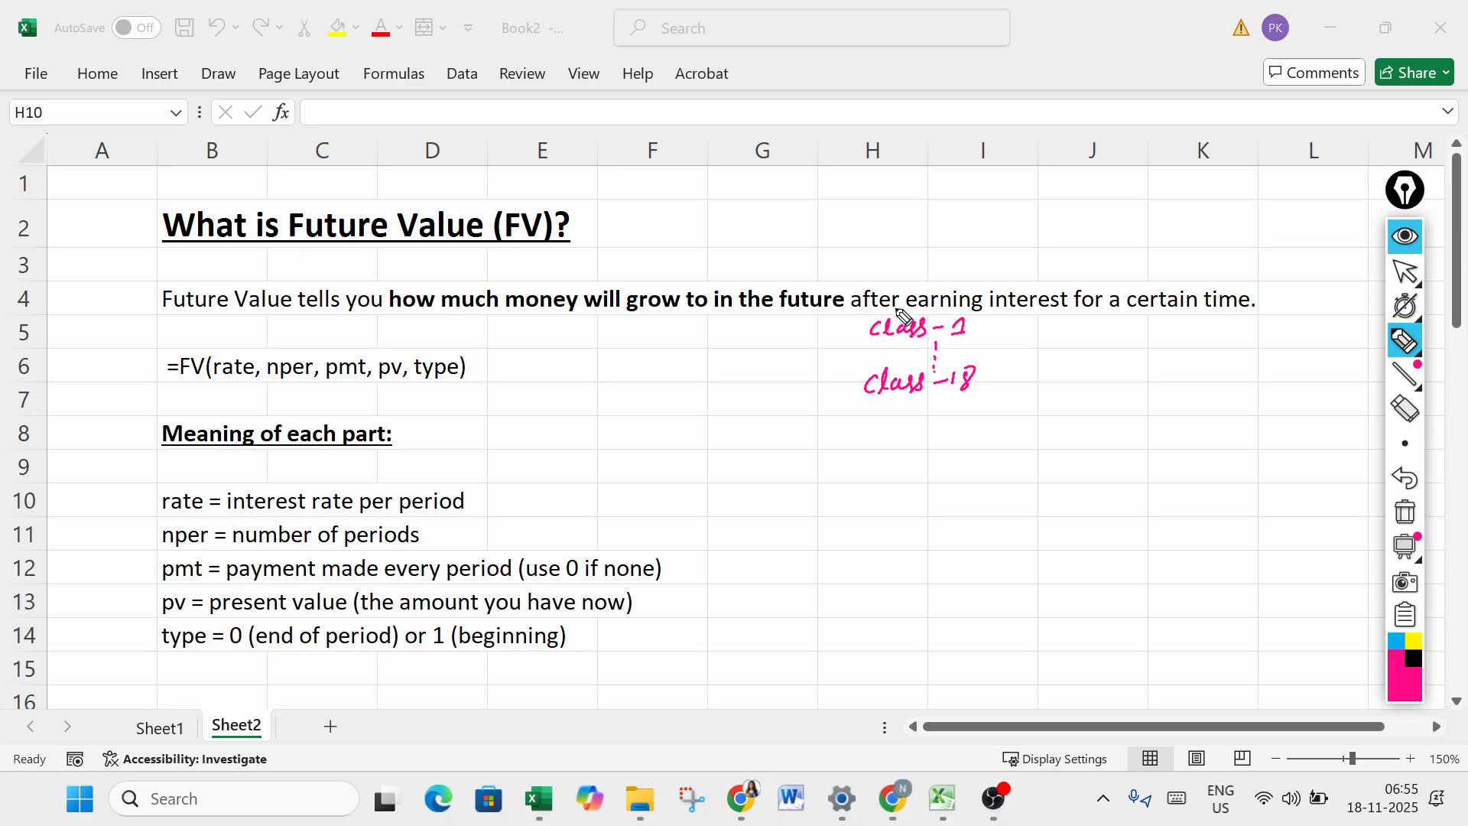
# - Box and tick the class-1 and class-18 notes, and handwrite "class-19" beneath them with a partial box around it
pyautogui.moveTo(856, 321); pyautogui.dragTo(844, 412)
pyautogui.moveTo(858, 323)
pyautogui.mouseDown()
pyautogui.moveTo(993, 308)
pyautogui.moveTo(999, 401)
pyautogui.moveTo(846, 419)
pyautogui.mouseUp()
pyautogui.moveTo(1003, 324); pyautogui.dragTo(1063, 311)
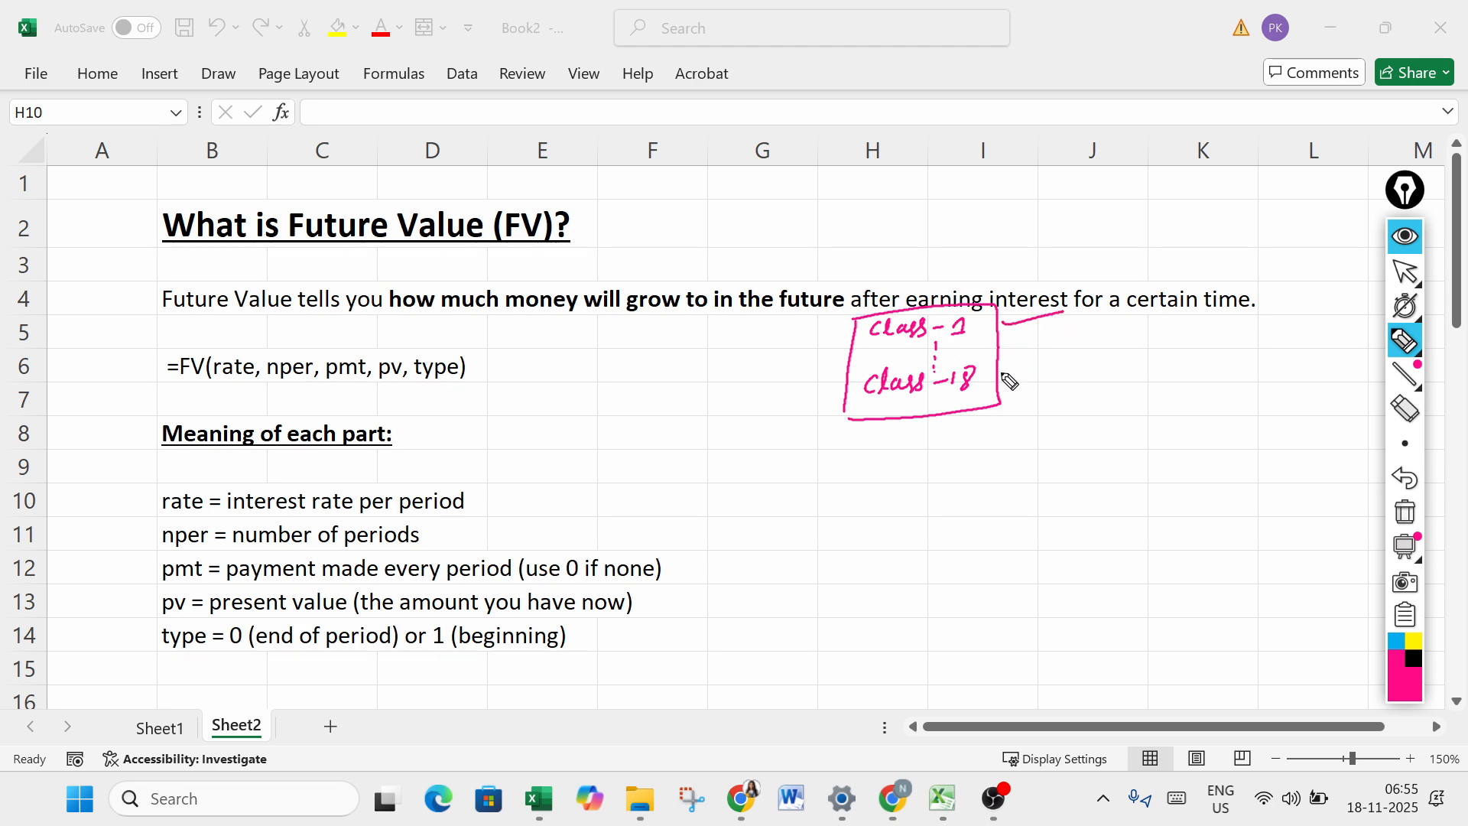
pyautogui.moveTo(1003, 380); pyautogui.dragTo(1058, 367)
pyautogui.moveTo(887, 437)
pyautogui.mouseDown()
pyautogui.moveTo(885, 452)
pyautogui.moveTo(973, 456)
pyautogui.mouseUp()
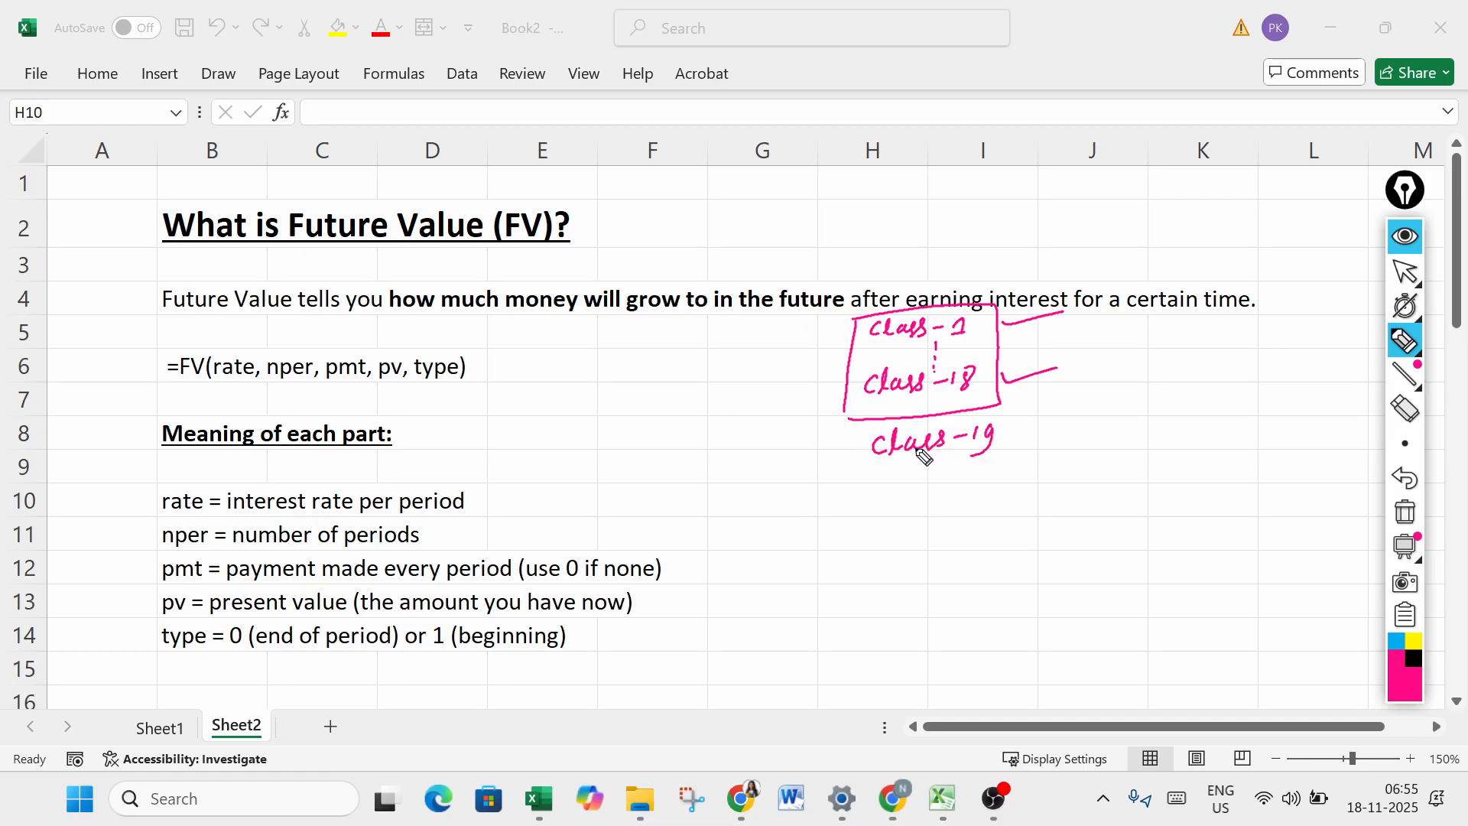
pyautogui.moveTo(850, 383)
pyautogui.mouseDown()
pyautogui.moveTo(898, 482)
pyautogui.moveTo(952, 478)
pyautogui.mouseUp()
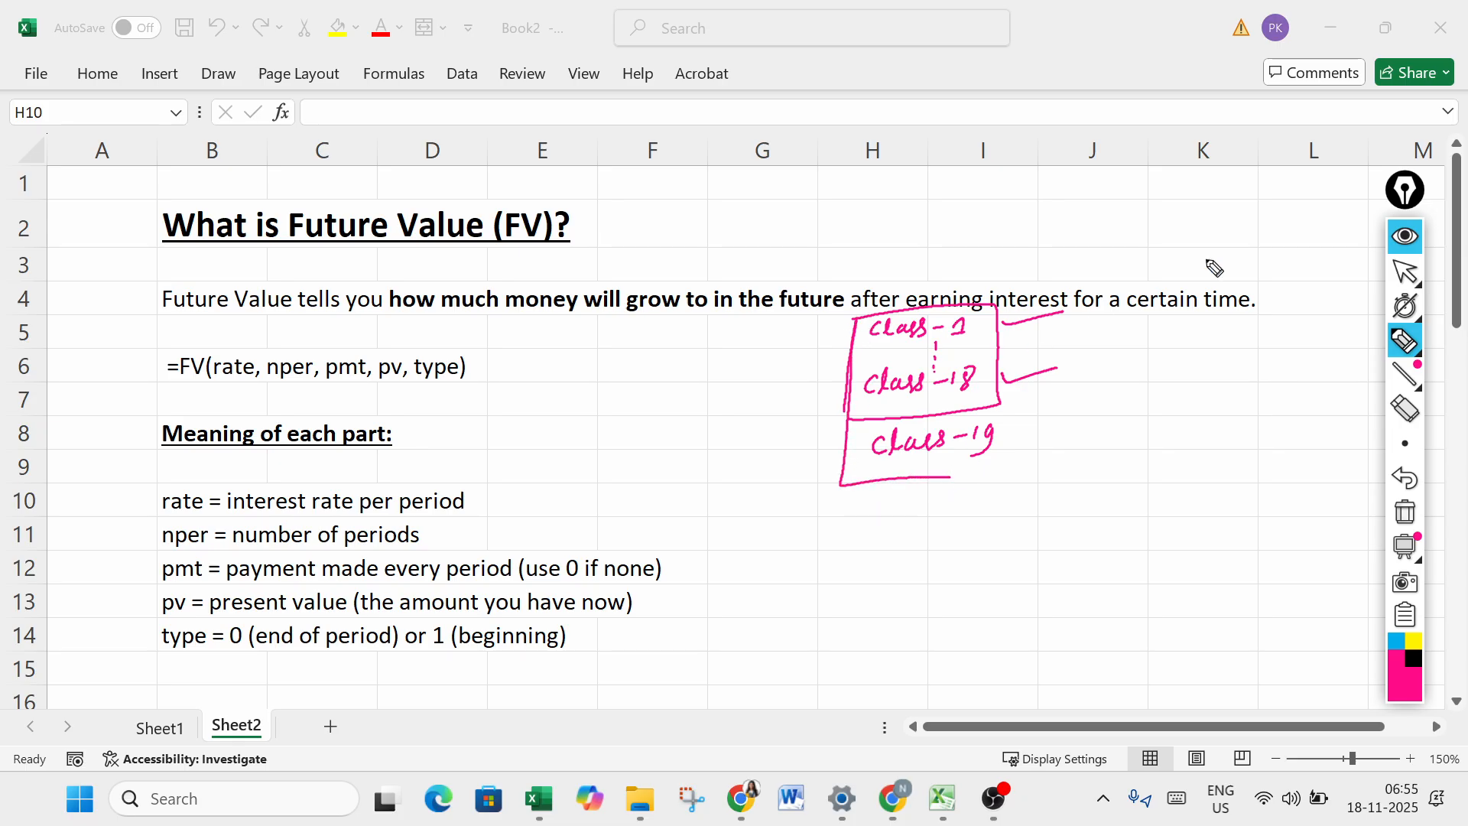
# - Hide the ink and switch to Chrome to check the last videos of the Basic to Advance Excel playlist, then return to the worksheet
pyautogui.click(1406, 243)
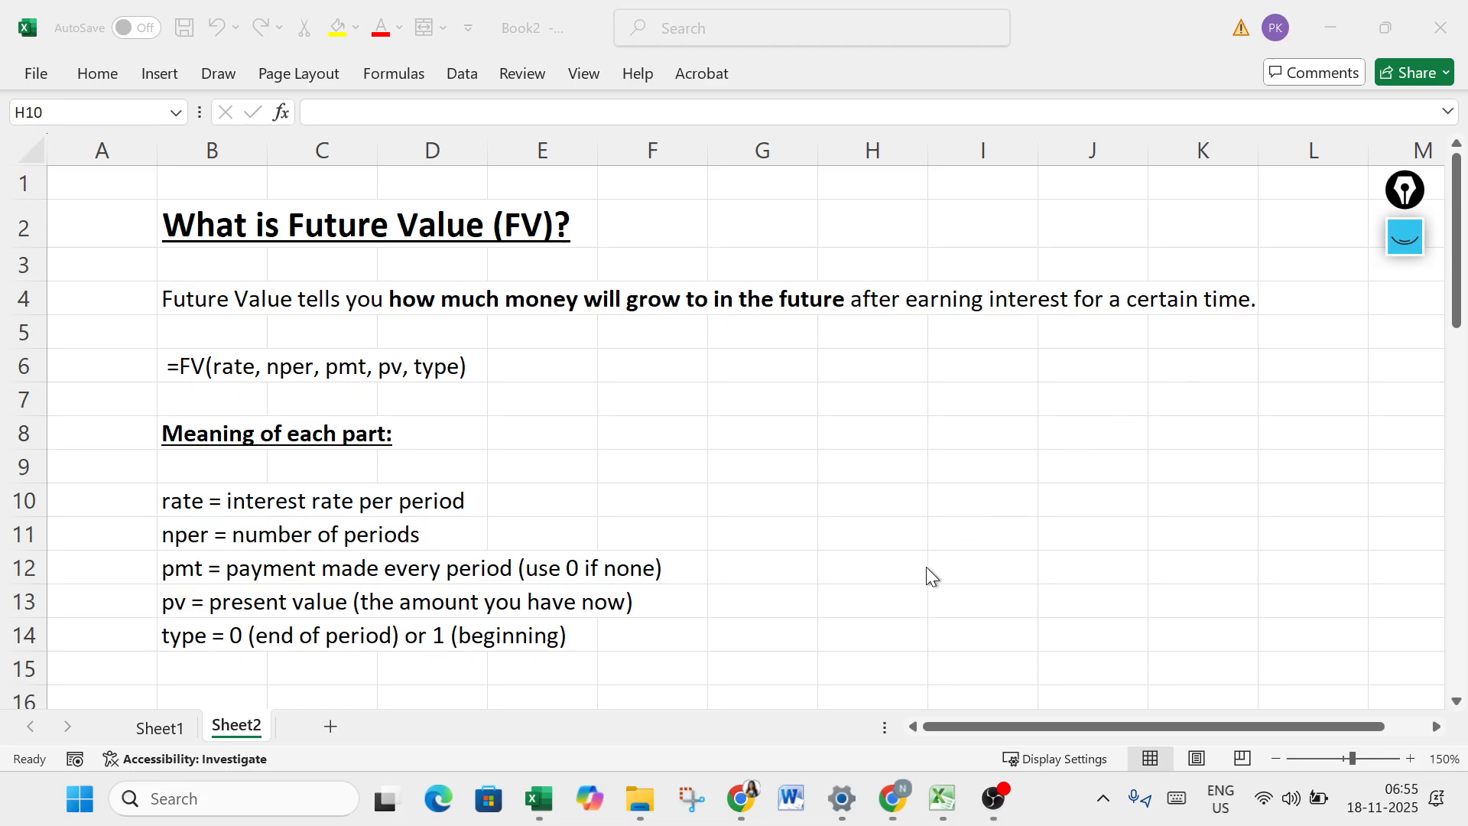
pyautogui.click(755, 801)
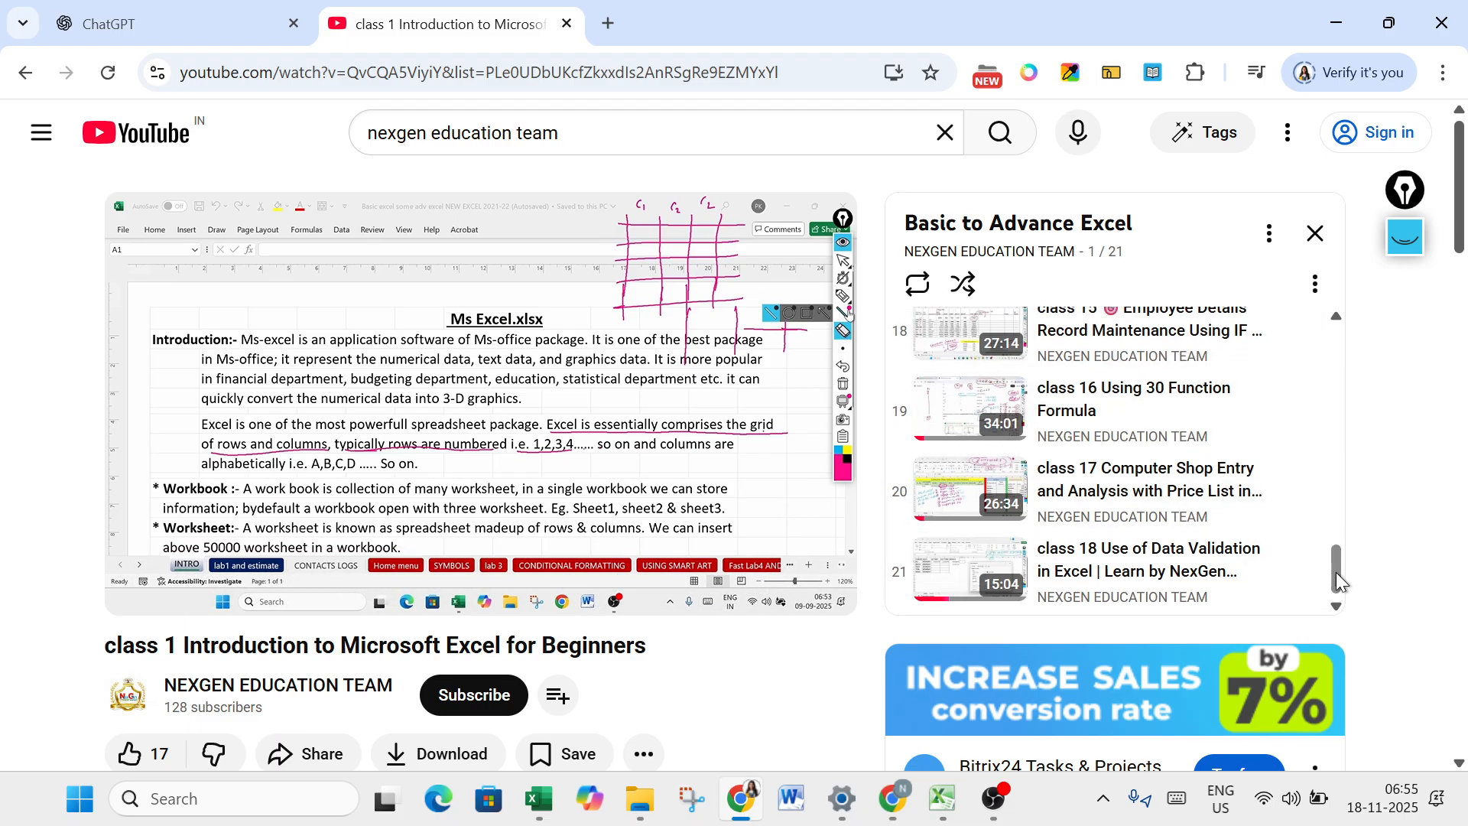
pyautogui.moveTo(1336, 570)
pyautogui.mouseDown()
pyautogui.moveTo(1321, 326)
pyautogui.moveTo(1345, 500)
pyautogui.moveTo(1337, 598)
pyautogui.moveTo(1338, 351)
pyautogui.moveTo(1338, 597)
pyautogui.mouseUp()
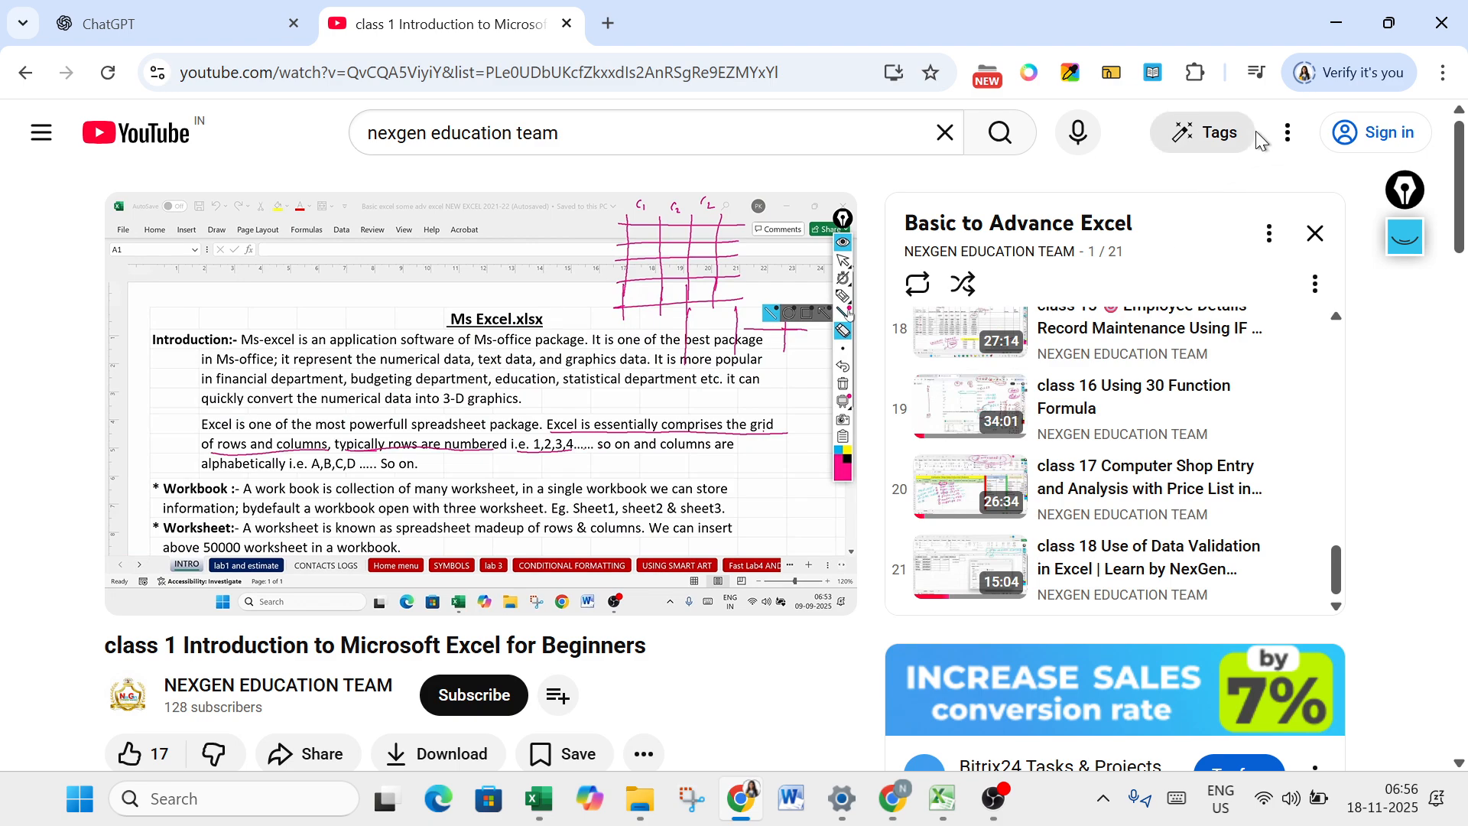
pyautogui.click(1337, 23)
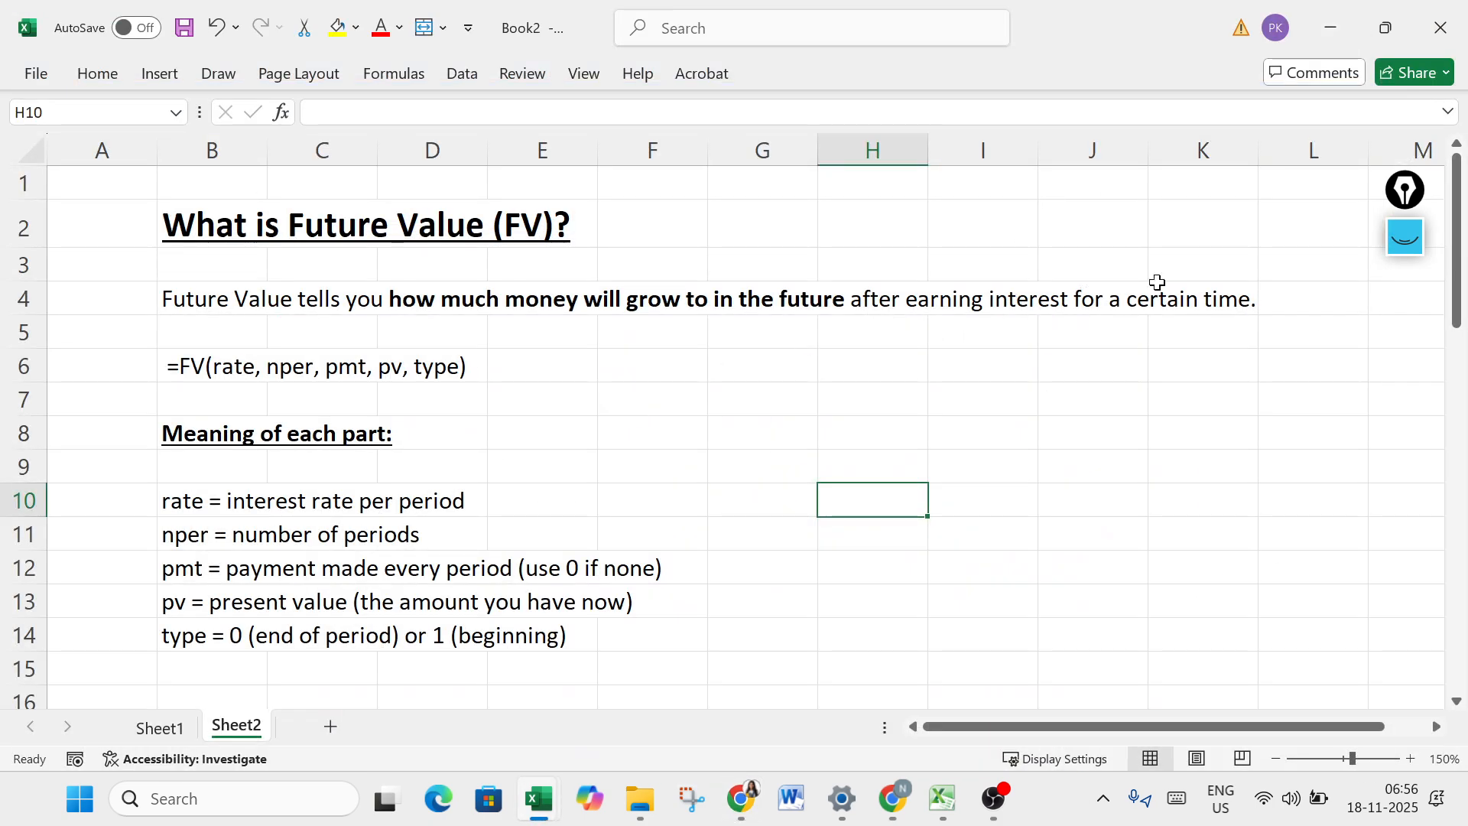
# - Clear the class notes from the screen and handwrite "future value" with an underline above the worksheet grid
pyautogui.click(1404, 238)
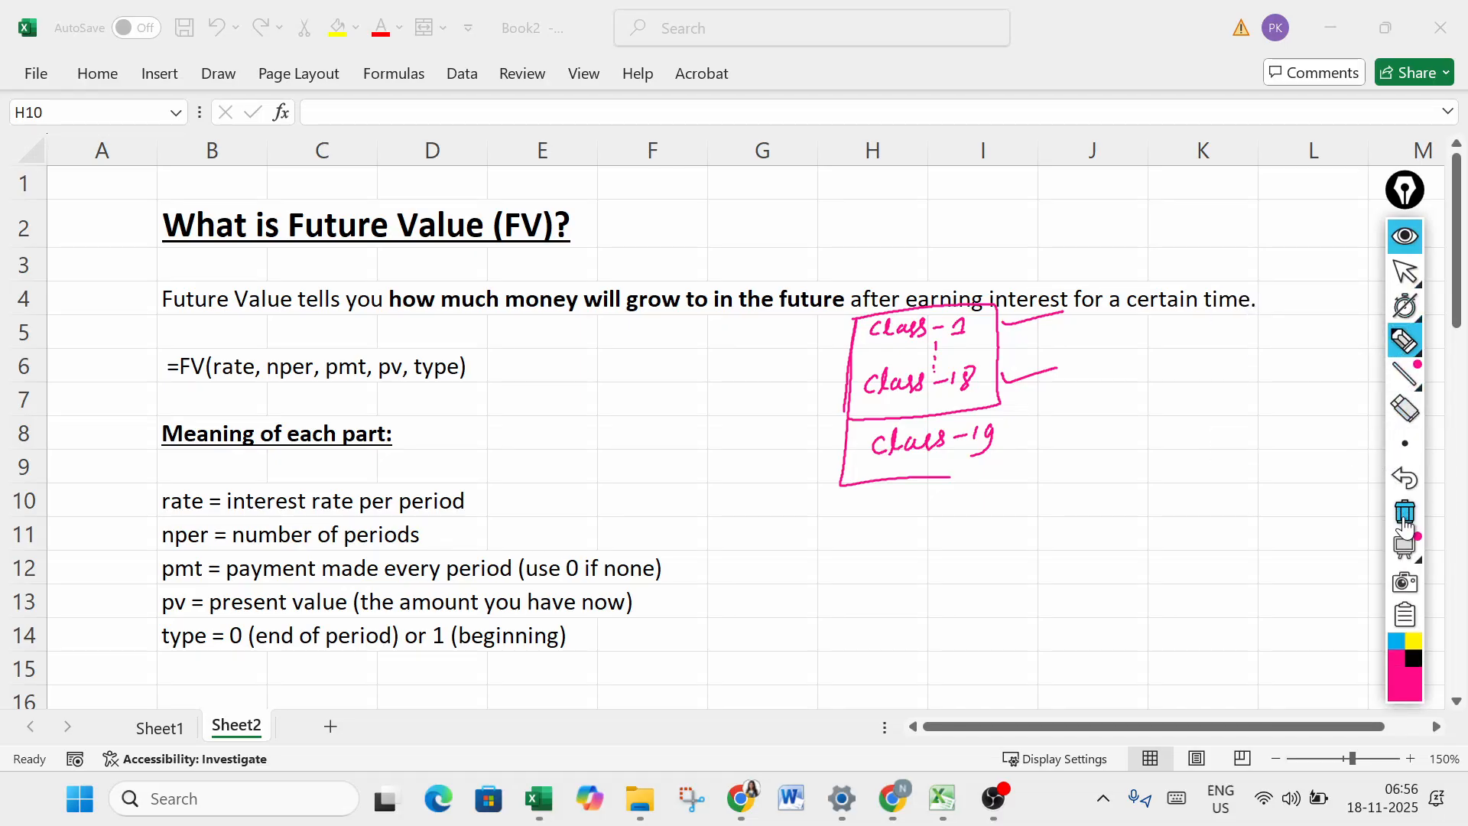
pyautogui.click(1406, 514)
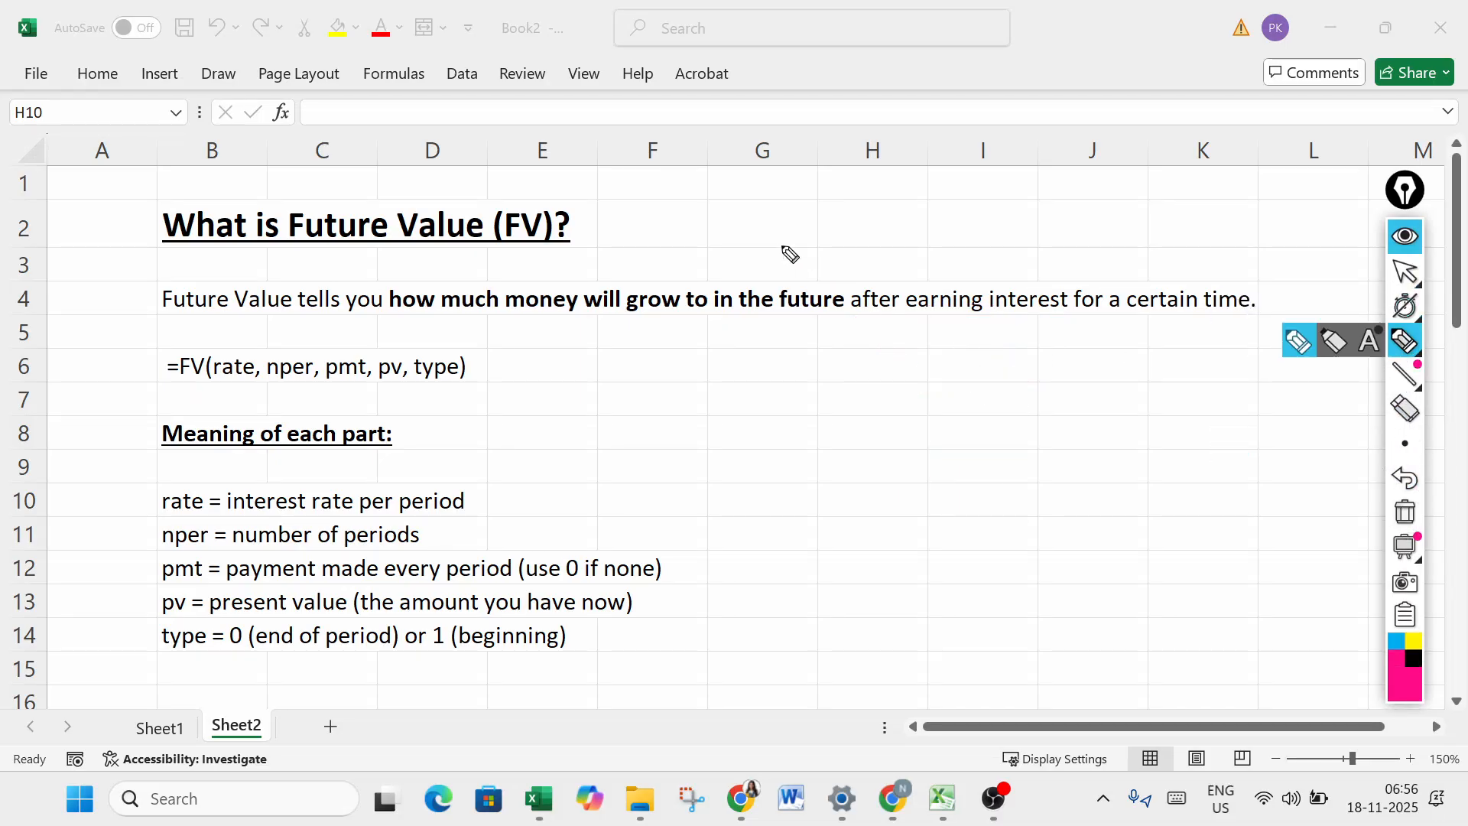
pyautogui.moveTo(881, 51)
pyautogui.mouseDown()
pyautogui.moveTo(871, 92)
pyautogui.moveTo(882, 69)
pyautogui.mouseUp()
pyautogui.moveTo(893, 65); pyautogui.dragTo(916, 85)
pyautogui.click(934, 67)
pyautogui.moveTo(910, 70); pyautogui.dragTo(1114, 59)
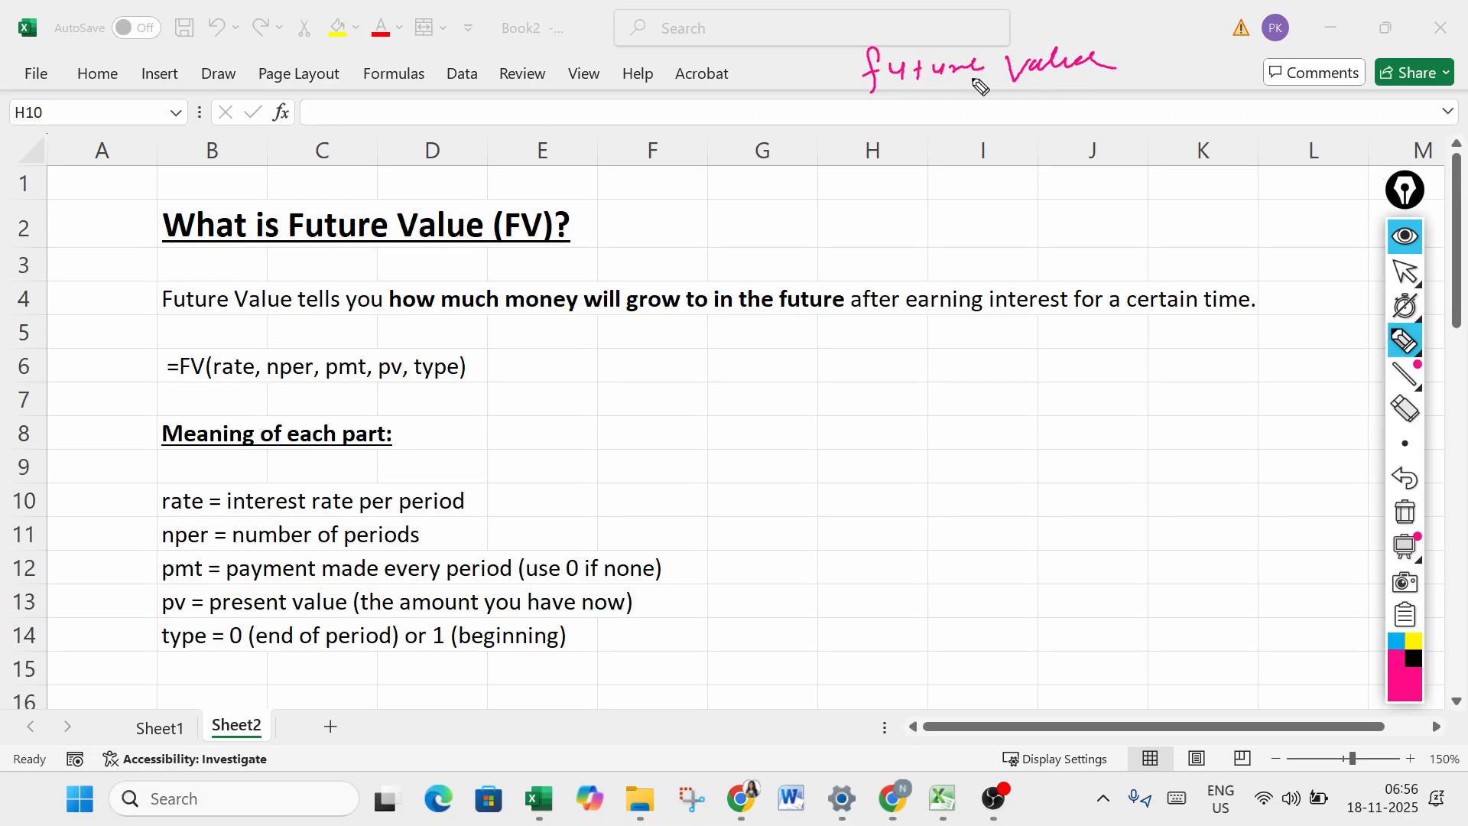
pyautogui.moveTo(901, 96); pyautogui.dragTo(1118, 81)
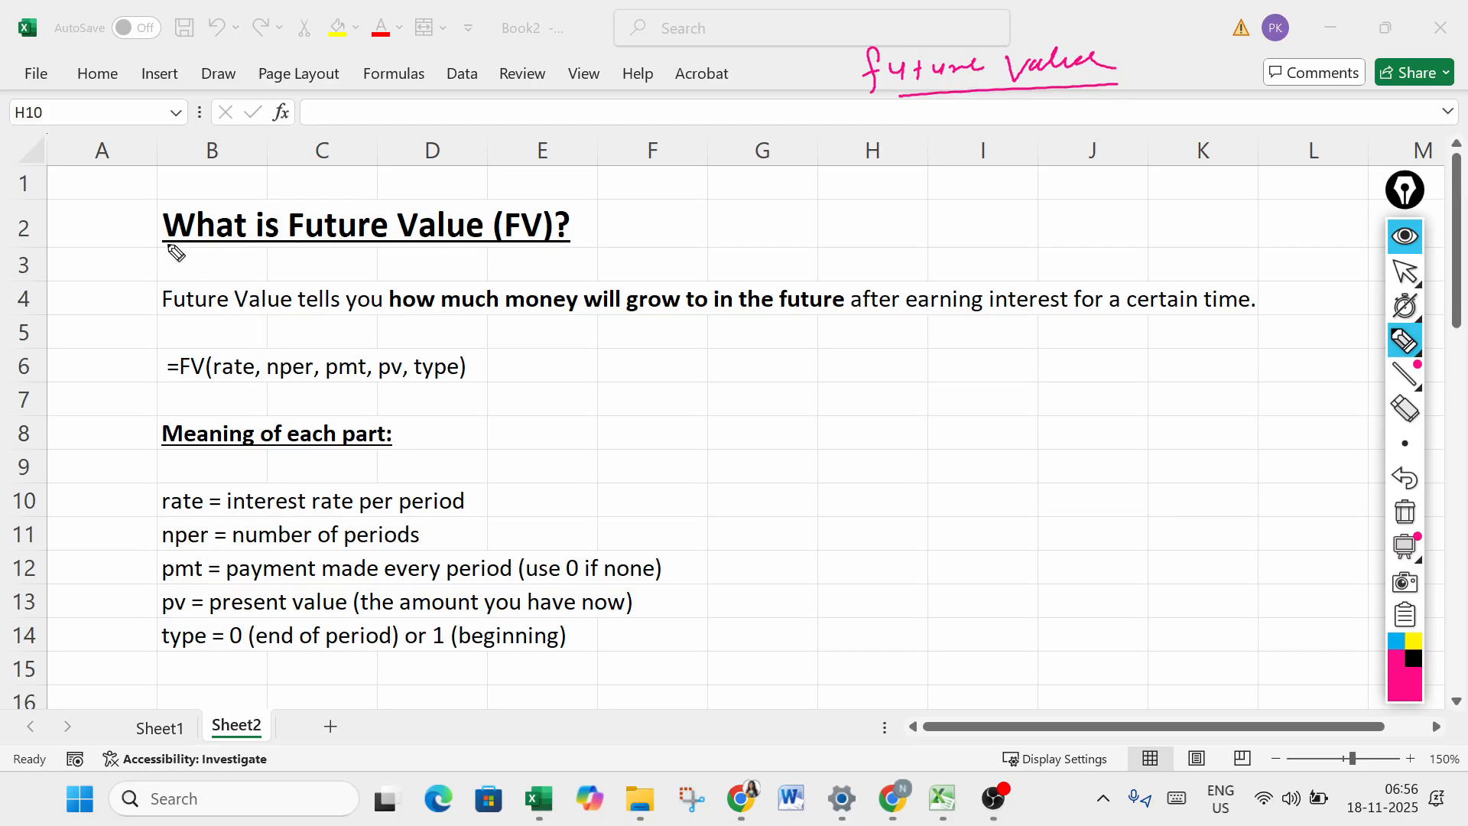
# - Underline in ink the "What is Future Value (FV)?" heading and the full definition sentence in row 4
pyautogui.moveTo(195, 250); pyautogui.dragTo(557, 259)
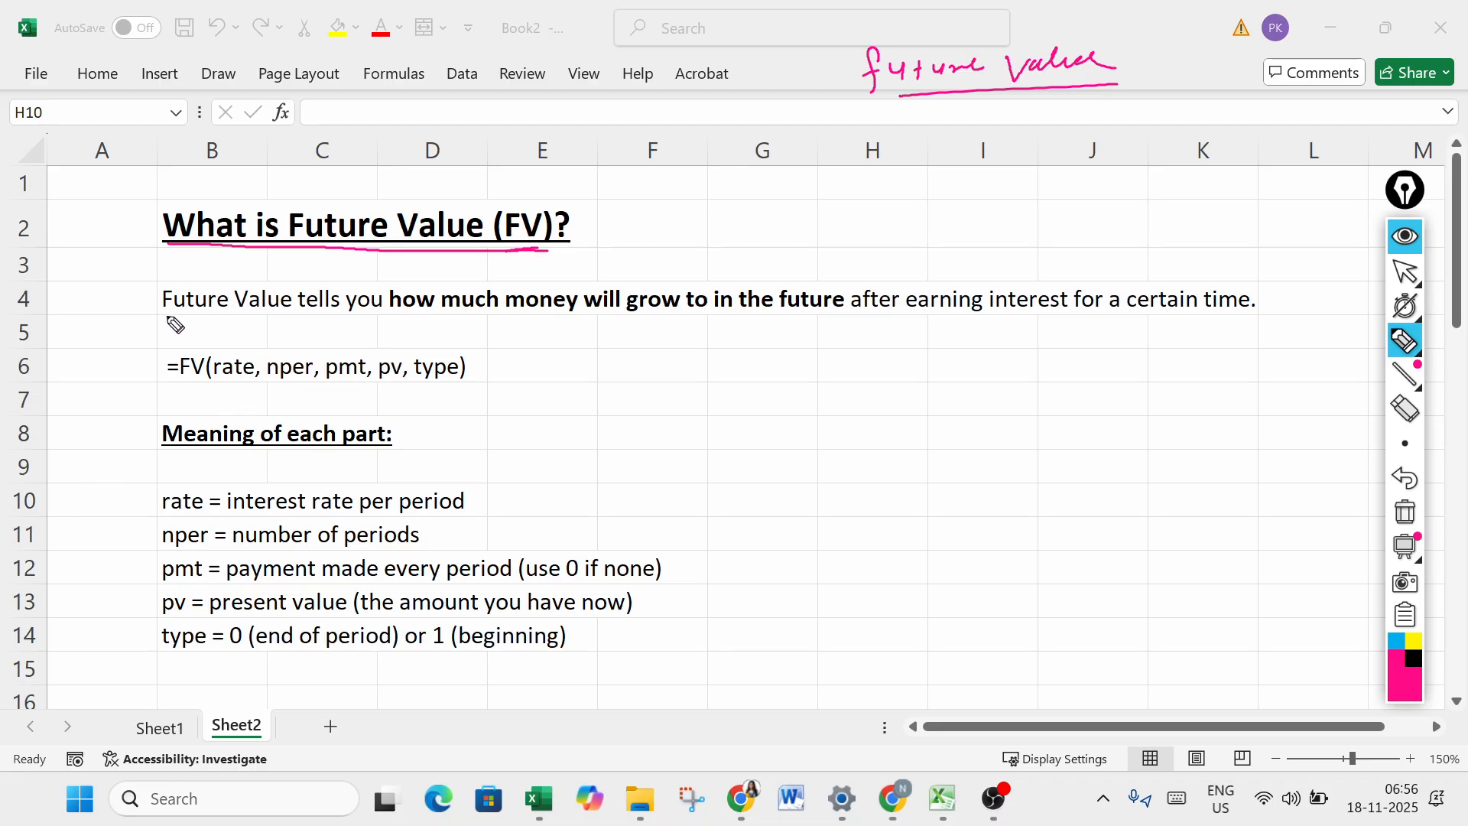
pyautogui.moveTo(164, 313); pyautogui.dragTo(1226, 319)
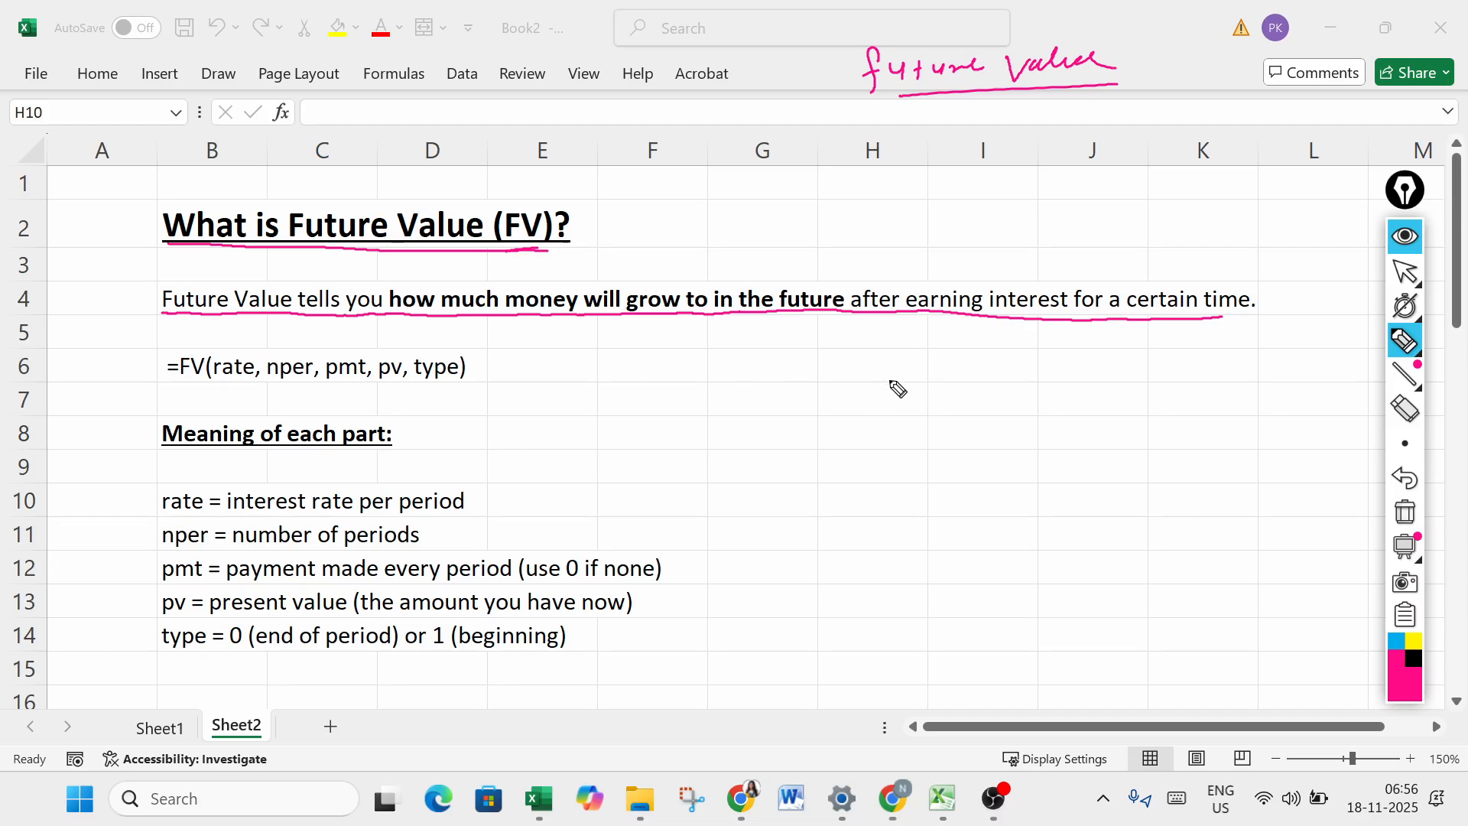
# - Handwrite the heading "future" and an underlined "Deposite" heading with the amounts 1000, 2000 and 3000 listed beneath it
pyautogui.moveTo(1149, 392)
pyautogui.mouseDown()
pyautogui.moveTo(1193, 406)
pyautogui.moveTo(1287, 388)
pyautogui.mouseUp()
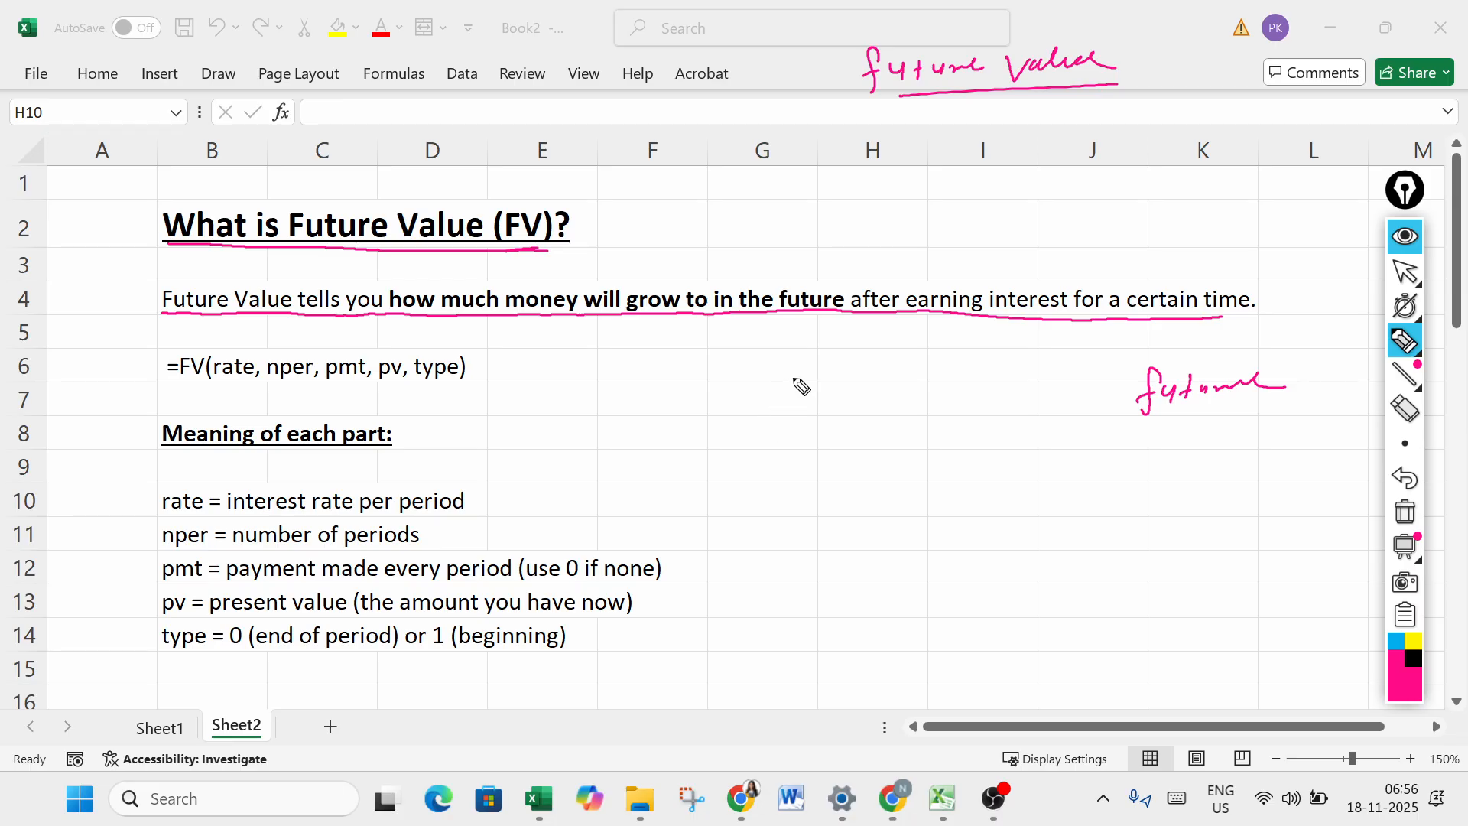
pyautogui.moveTo(778, 395)
pyautogui.mouseDown()
pyautogui.moveTo(885, 387)
pyautogui.moveTo(907, 413)
pyautogui.mouseUp()
pyautogui.moveTo(776, 442); pyautogui.dragTo(841, 439)
pyautogui.moveTo(777, 479); pyautogui.dragTo(860, 469)
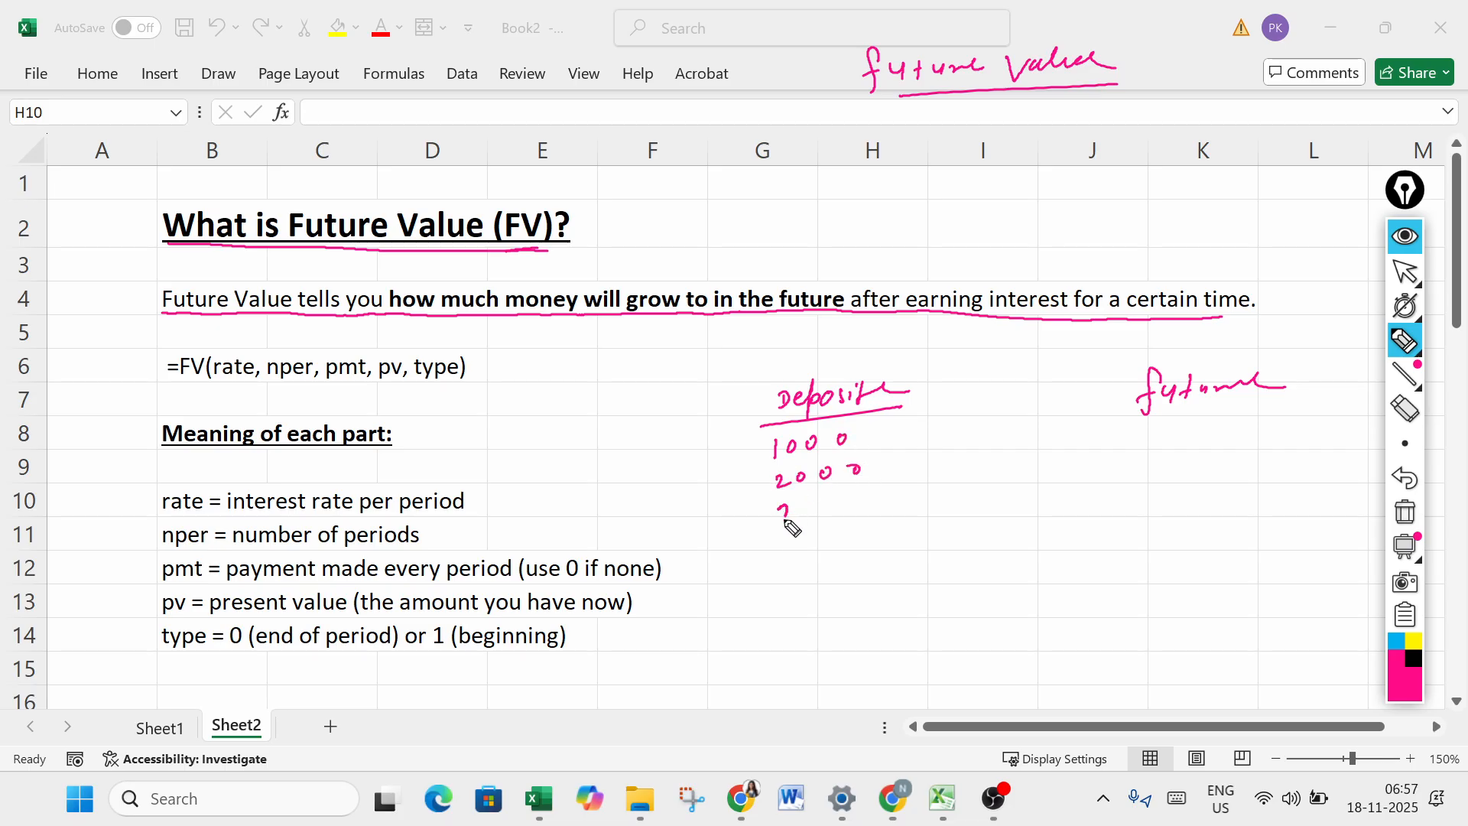
pyautogui.moveTo(788, 524); pyautogui.dragTo(857, 495)
# - Draw an arrow from each deposit amount toward the future side, and handwrite durations of 10, 5, 2 and 3 years
pyautogui.moveTo(893, 434)
pyautogui.mouseDown()
pyautogui.moveTo(1101, 429)
pyautogui.moveTo(1088, 445)
pyautogui.mouseUp()
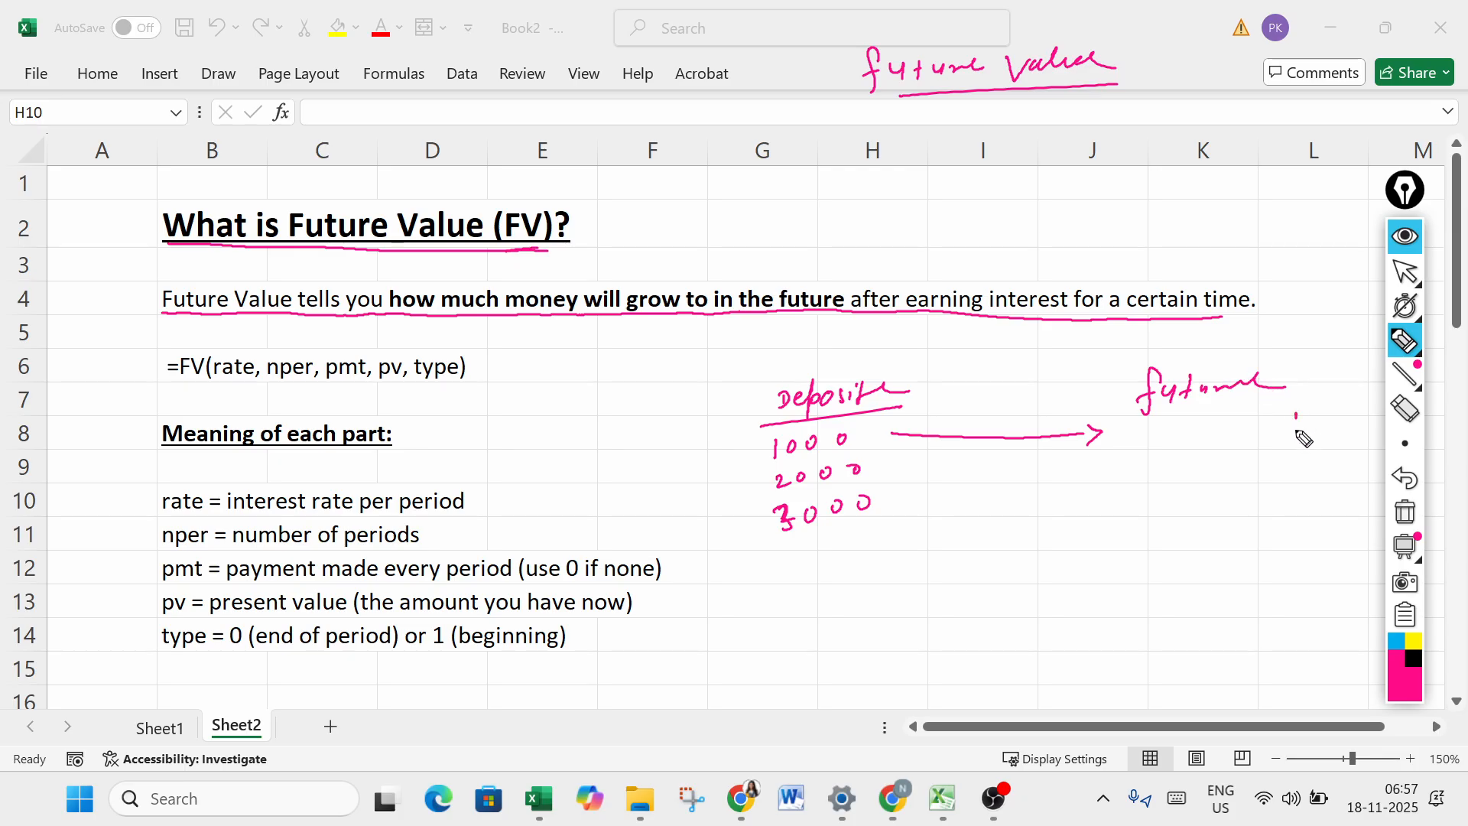
pyautogui.moveTo(1298, 433)
pyautogui.mouseDown()
pyautogui.moveTo(1336, 419)
pyautogui.moveTo(1363, 455)
pyautogui.moveTo(1310, 469)
pyautogui.moveTo(1368, 464)
pyautogui.moveTo(1294, 523)
pyautogui.moveTo(1349, 513)
pyautogui.moveTo(1300, 556)
pyautogui.moveTo(1365, 544)
pyautogui.mouseUp()
pyautogui.moveTo(899, 508); pyautogui.dragTo(1170, 531)
pyautogui.moveTo(887, 469); pyautogui.dragTo(1120, 486)
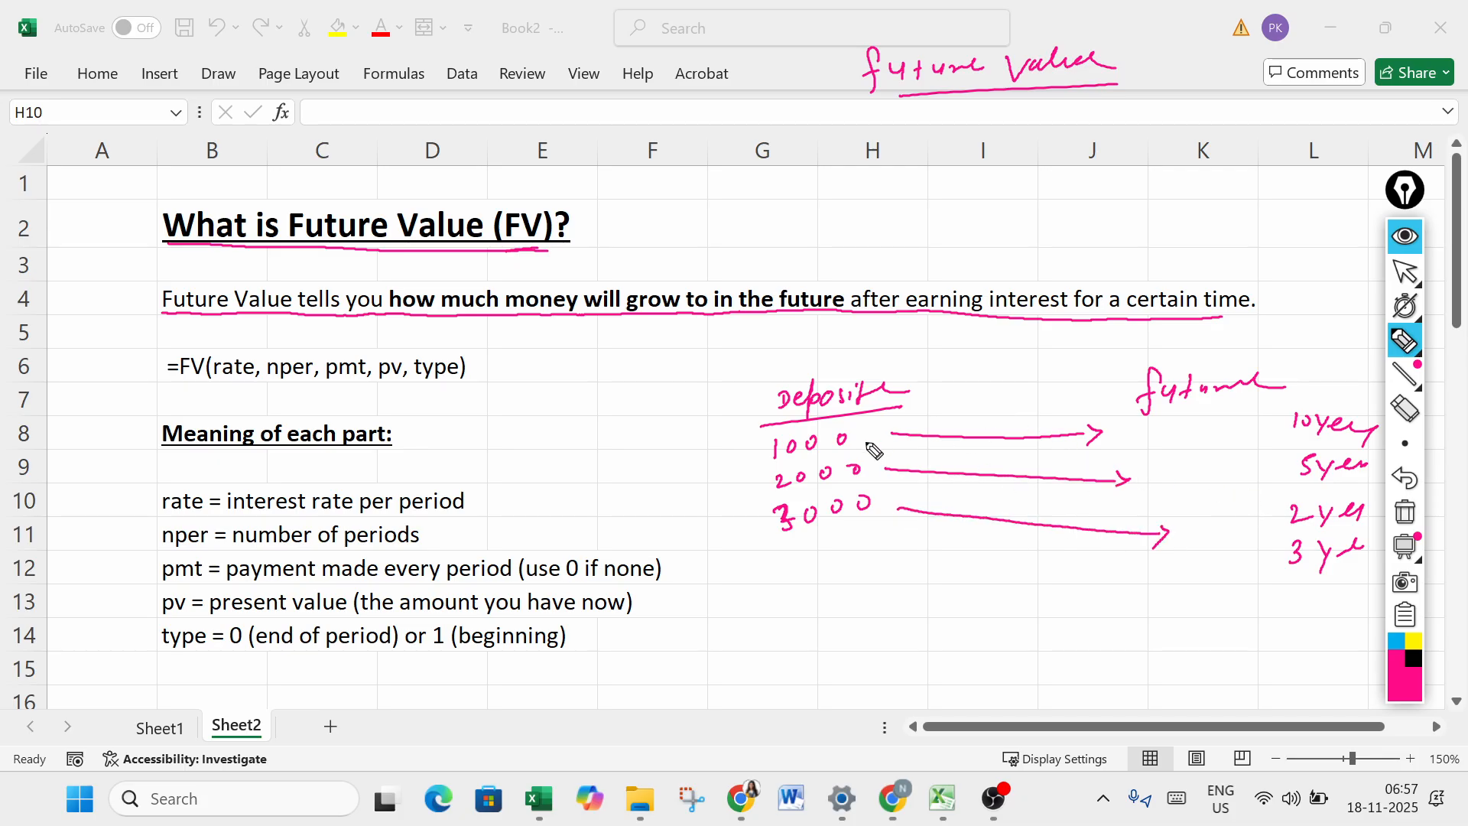
# - Handwrite a circled interest note over the 1000 arrow, underline 1000, and add a circled note under "future"
pyautogui.click(951, 432)
pyautogui.moveTo(1004, 419); pyautogui.dragTo(1101, 402)
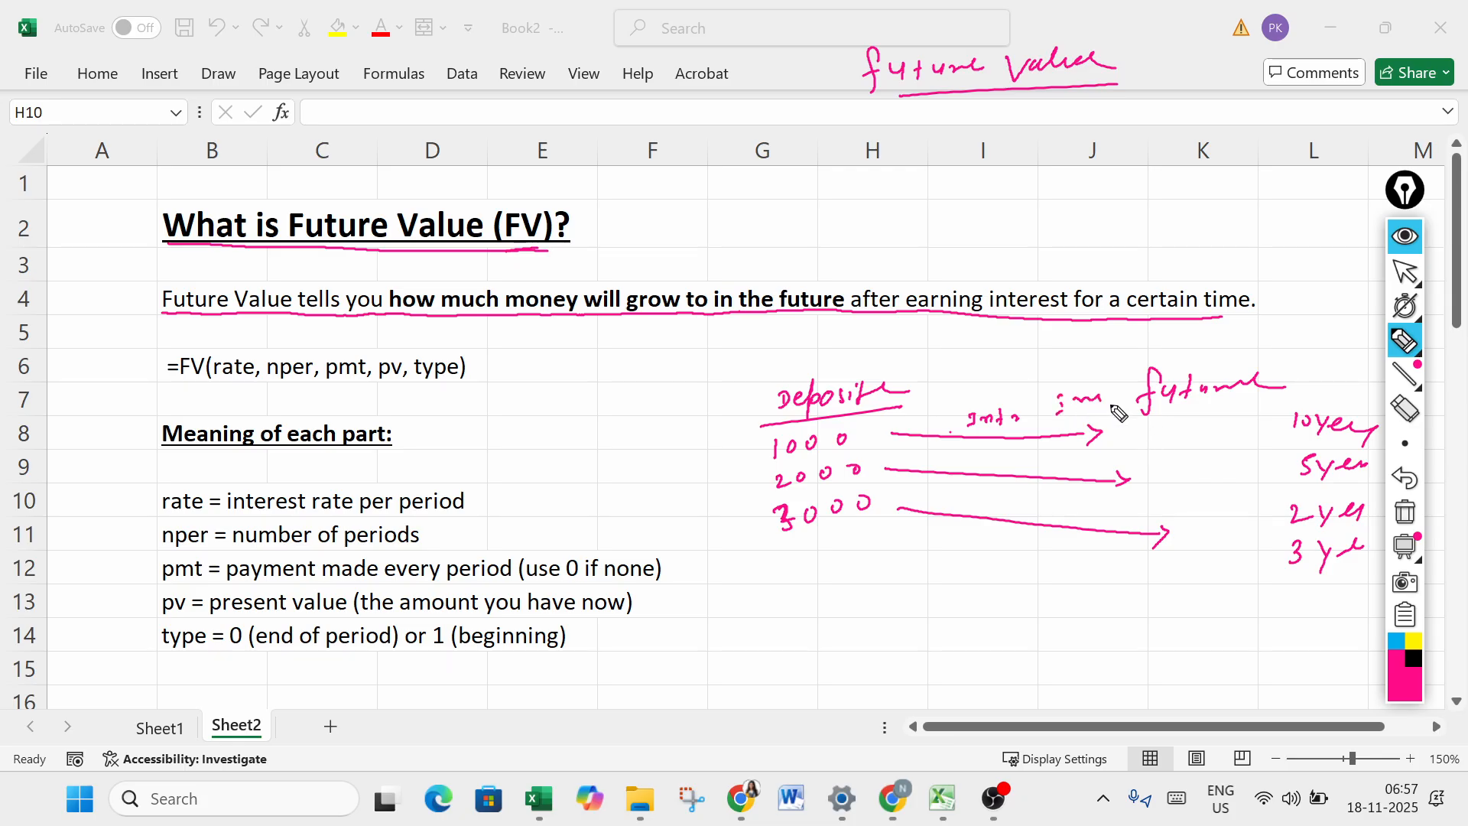
pyautogui.moveTo(769, 461); pyautogui.dragTo(846, 452)
pyautogui.moveTo(971, 435)
pyautogui.mouseDown()
pyautogui.moveTo(1010, 431)
pyautogui.moveTo(1024, 412)
pyautogui.moveTo(965, 440)
pyautogui.moveTo(1029, 430)
pyautogui.mouseUp()
pyautogui.moveTo(1187, 445)
pyautogui.mouseDown()
pyautogui.moveTo(1167, 451)
pyautogui.moveTo(1232, 430)
pyautogui.mouseUp()
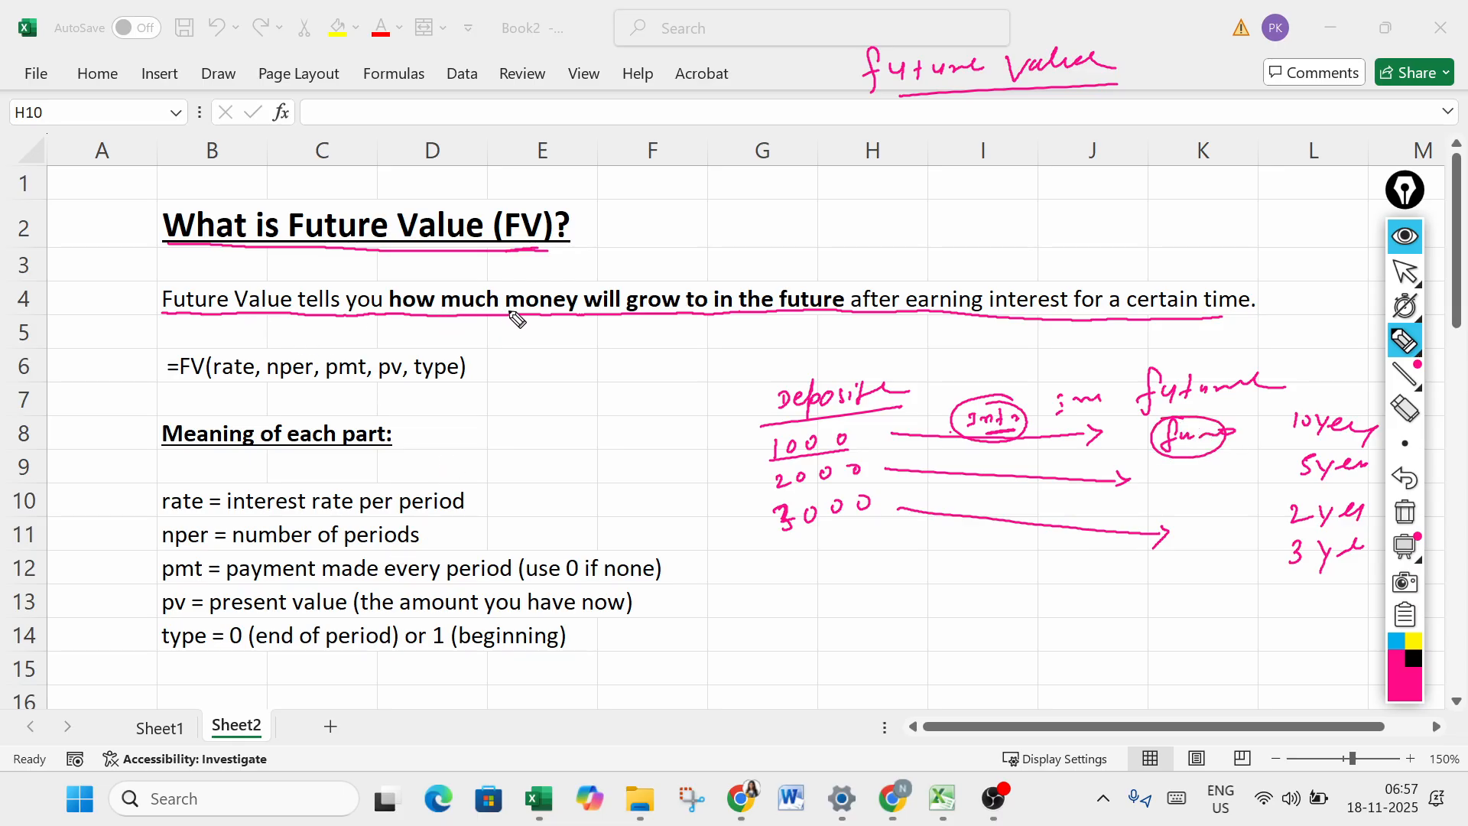
# - Emphasize "grow to in the future" and "interest" in the row 4 definition with extra ink underlines
pyautogui.moveTo(606, 322); pyautogui.dragTo(864, 308)
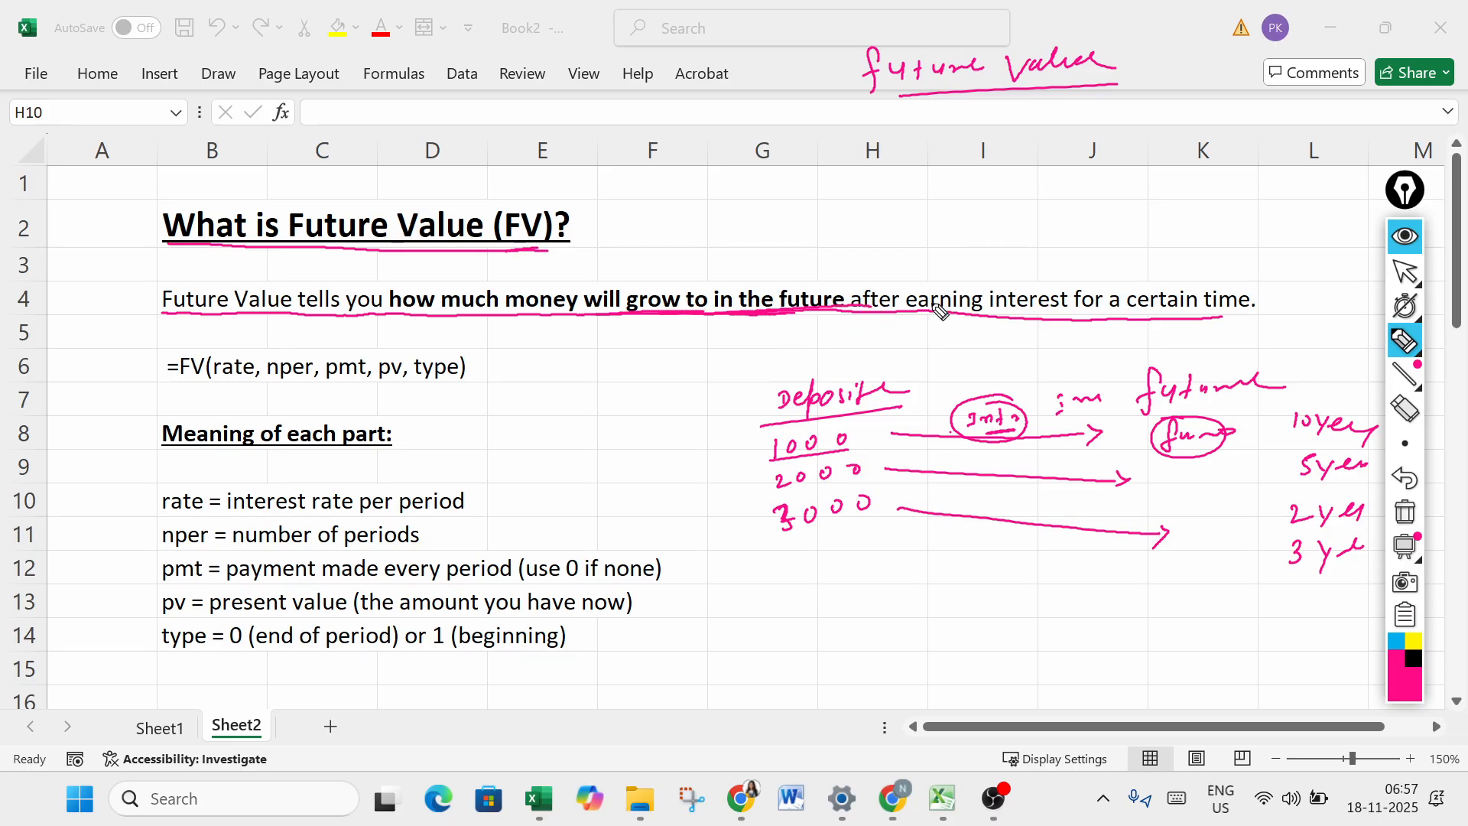
pyautogui.moveTo(955, 319); pyautogui.dragTo(1049, 316)
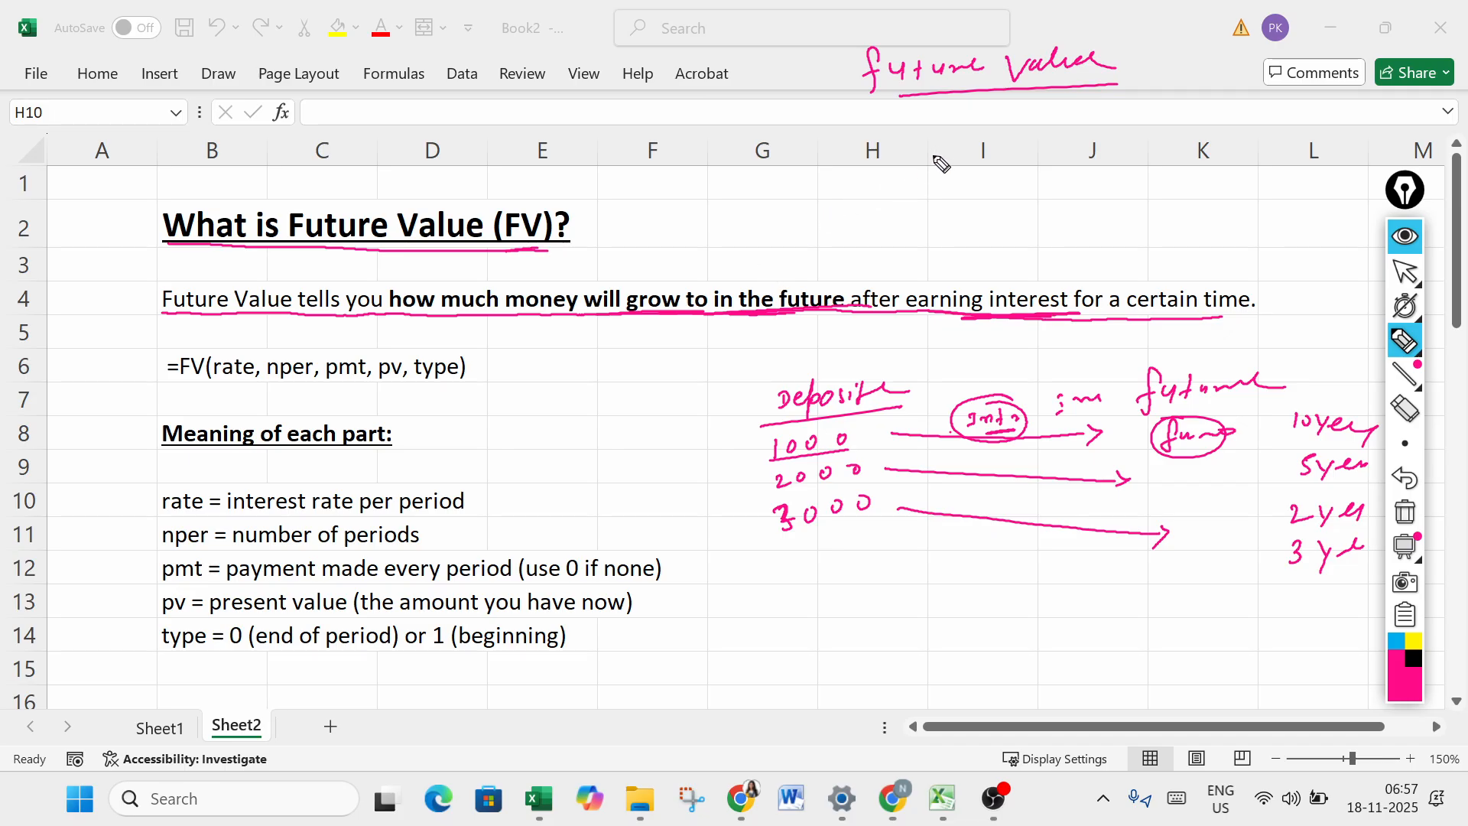
# - Handwrite an interest example above the grid: 1000, an arrow labelled 5%, a circled 50, and the note "1 year"
pyautogui.moveTo(962, 151); pyautogui.dragTo(1215, 175)
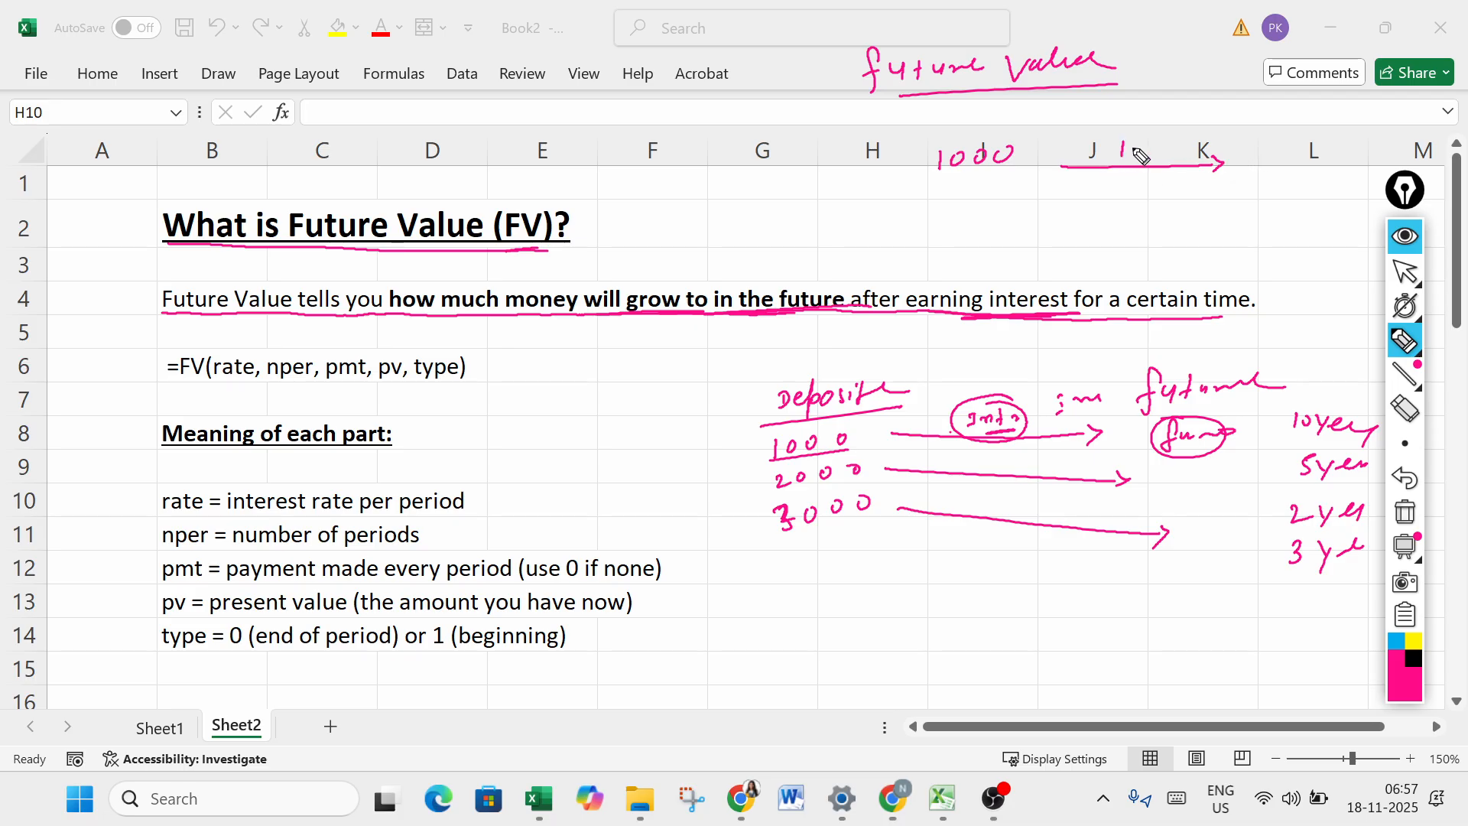
pyautogui.moveTo(1144, 151); pyautogui.dragTo(1145, 153)
pyautogui.moveTo(1147, 160); pyautogui.dragTo(1156, 144)
pyautogui.moveTo(1155, 155); pyautogui.dragTo(1156, 157)
pyautogui.moveTo(1269, 148)
pyautogui.mouseDown()
pyautogui.moveTo(1252, 170)
pyautogui.moveTo(1292, 168)
pyautogui.moveTo(1289, 155)
pyautogui.moveTo(1303, 165)
pyautogui.moveTo(1246, 169)
pyautogui.moveTo(1351, 174)
pyautogui.moveTo(1244, 144)
pyautogui.mouseUp()
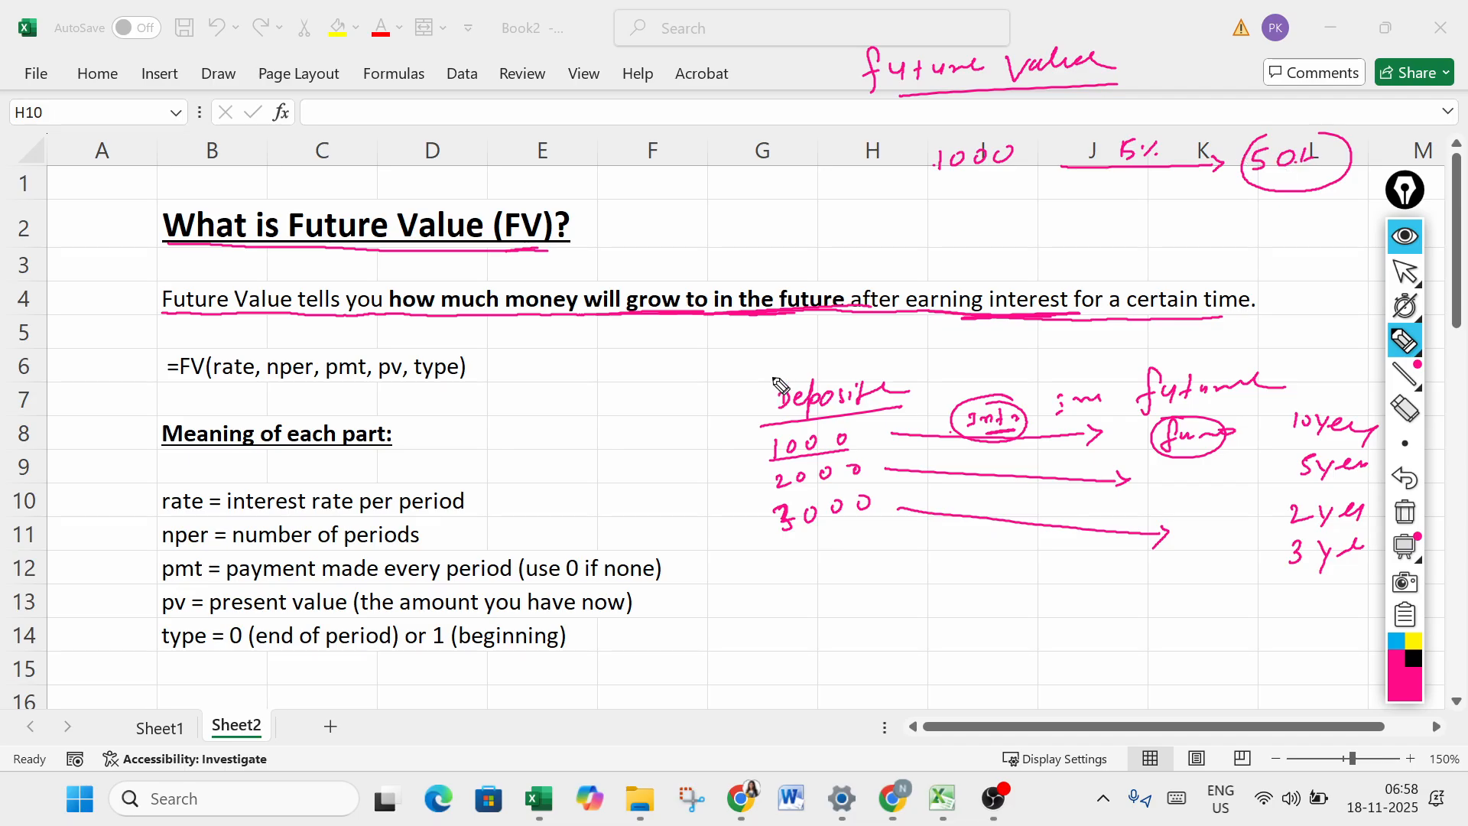
pyautogui.moveTo(1407, 157); pyautogui.dragTo(1445, 144)
# - Underline the example's 1000 and handwrite the total 1050 below the interest amount, circled
pyautogui.moveTo(932, 185); pyautogui.dragTo(997, 175)
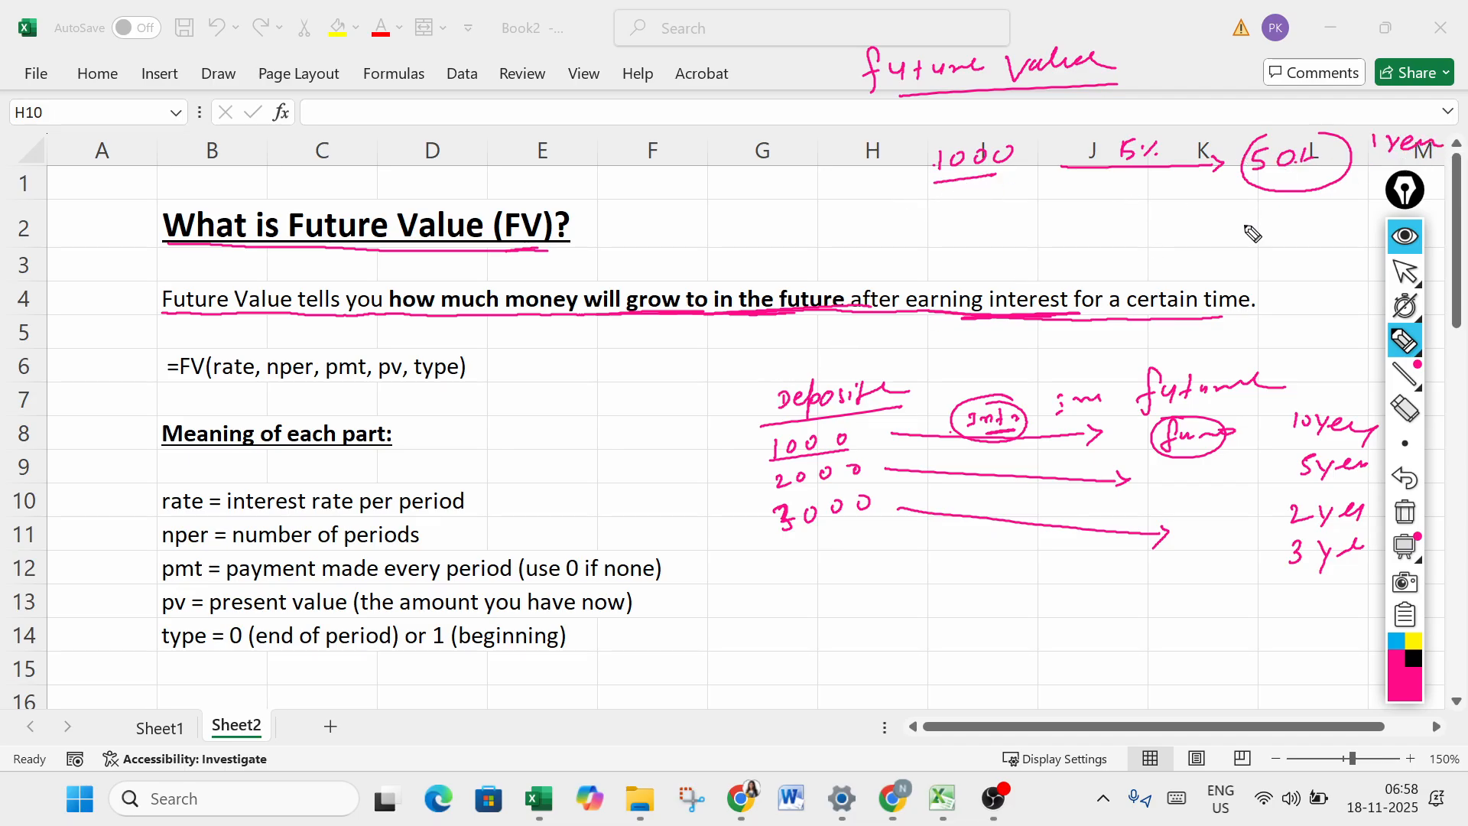
pyautogui.moveTo(1236, 221)
pyautogui.mouseDown()
pyautogui.moveTo(1233, 242)
pyautogui.moveTo(1254, 229)
pyautogui.moveTo(1310, 241)
pyautogui.mouseUp()
pyautogui.moveTo(1329, 225); pyautogui.dragTo(1340, 223)
pyautogui.moveTo(1233, 217)
pyautogui.mouseDown()
pyautogui.moveTo(1300, 252)
pyautogui.moveTo(1254, 208)
pyautogui.mouseUp()
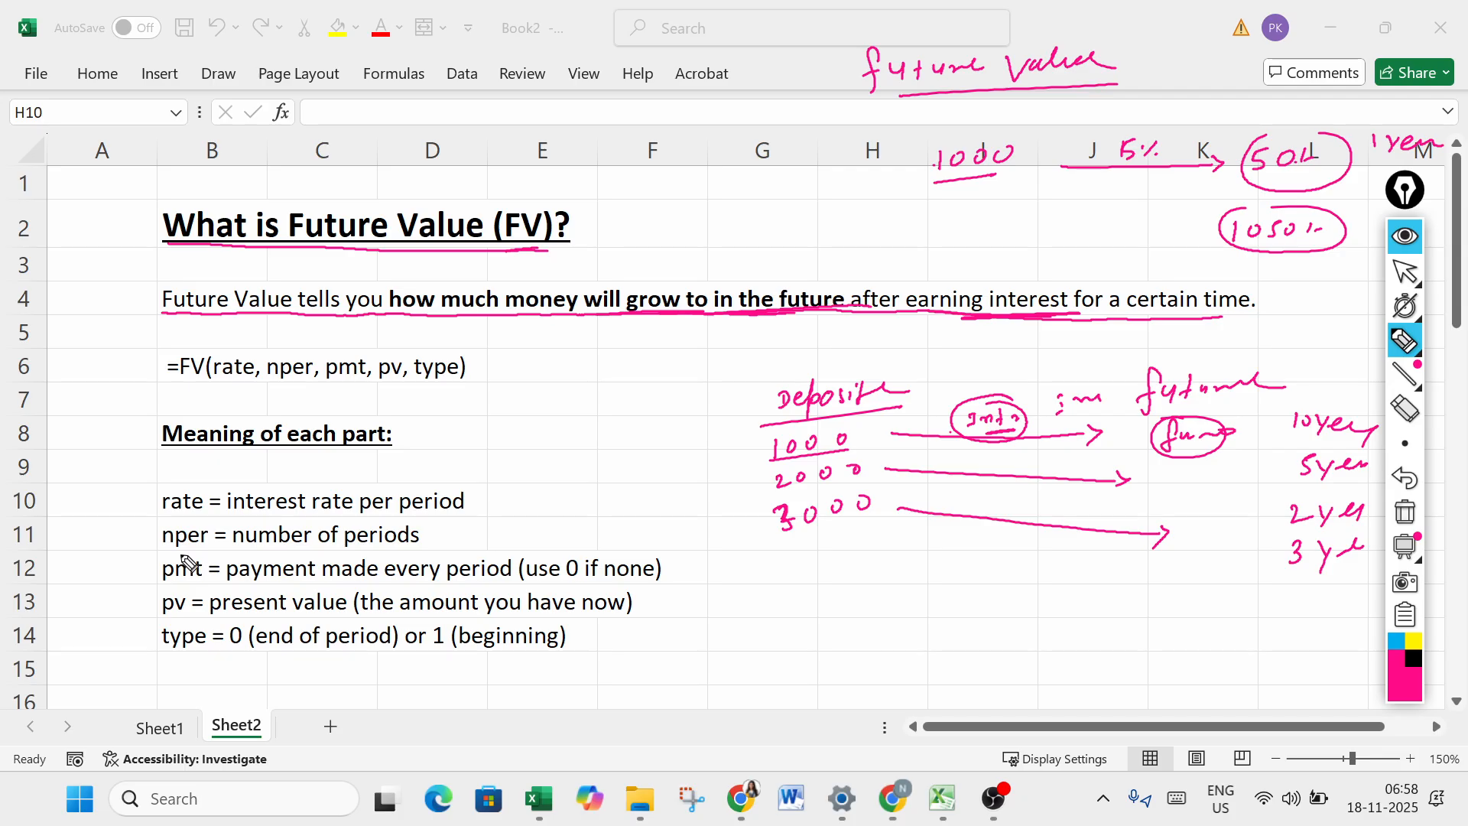
# - Underline part of the sheet heading again, tick the 1000, 2000 and 3000 deposits, and clear all the ink
pyautogui.moveTo(330, 244); pyautogui.dragTo(435, 243)
pyautogui.moveTo(857, 457); pyautogui.dragTo(904, 439)
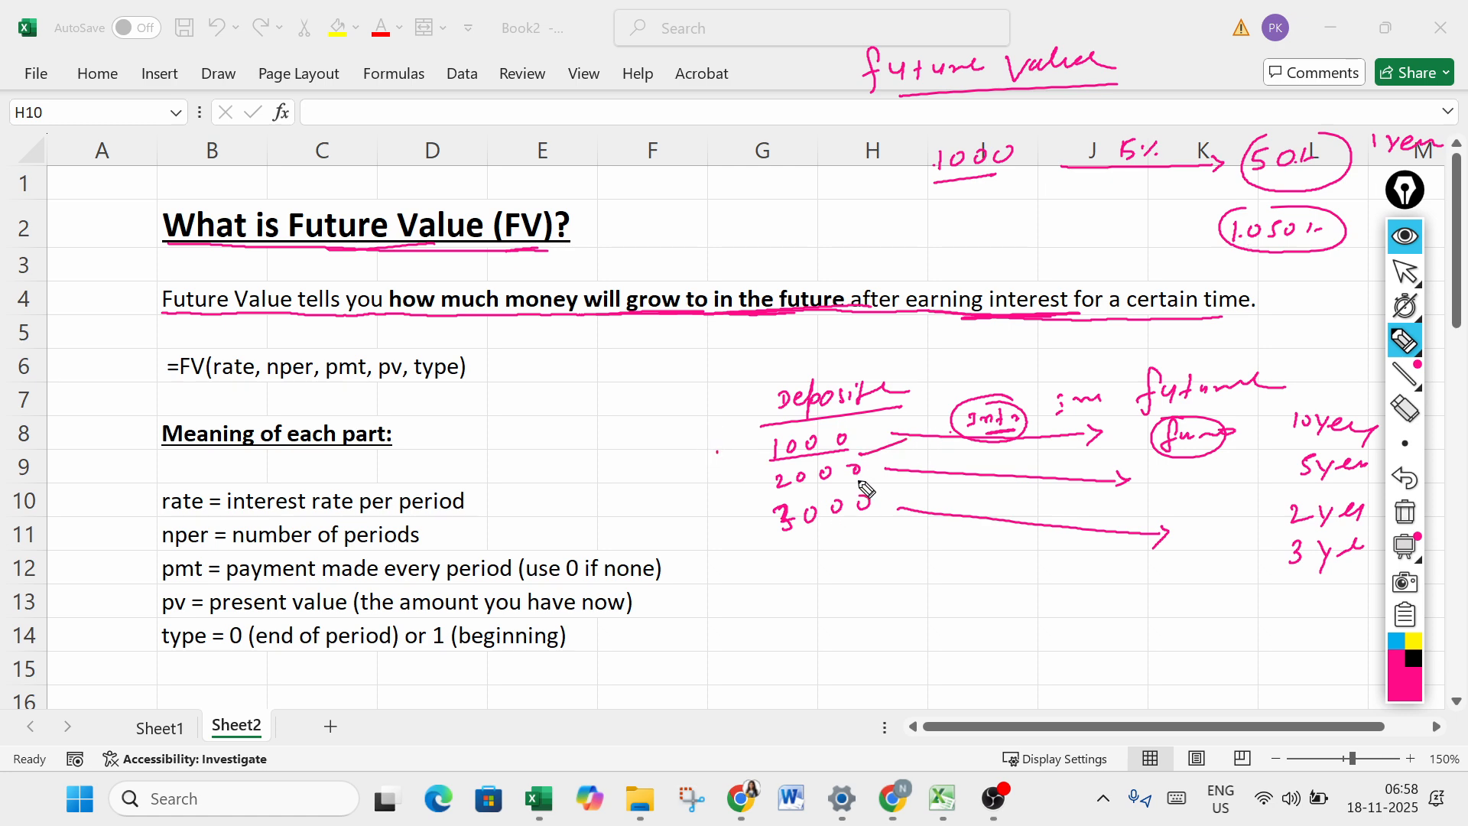
pyautogui.moveTo(862, 485); pyautogui.dragTo(925, 465)
pyautogui.moveTo(840, 523); pyautogui.dragTo(937, 499)
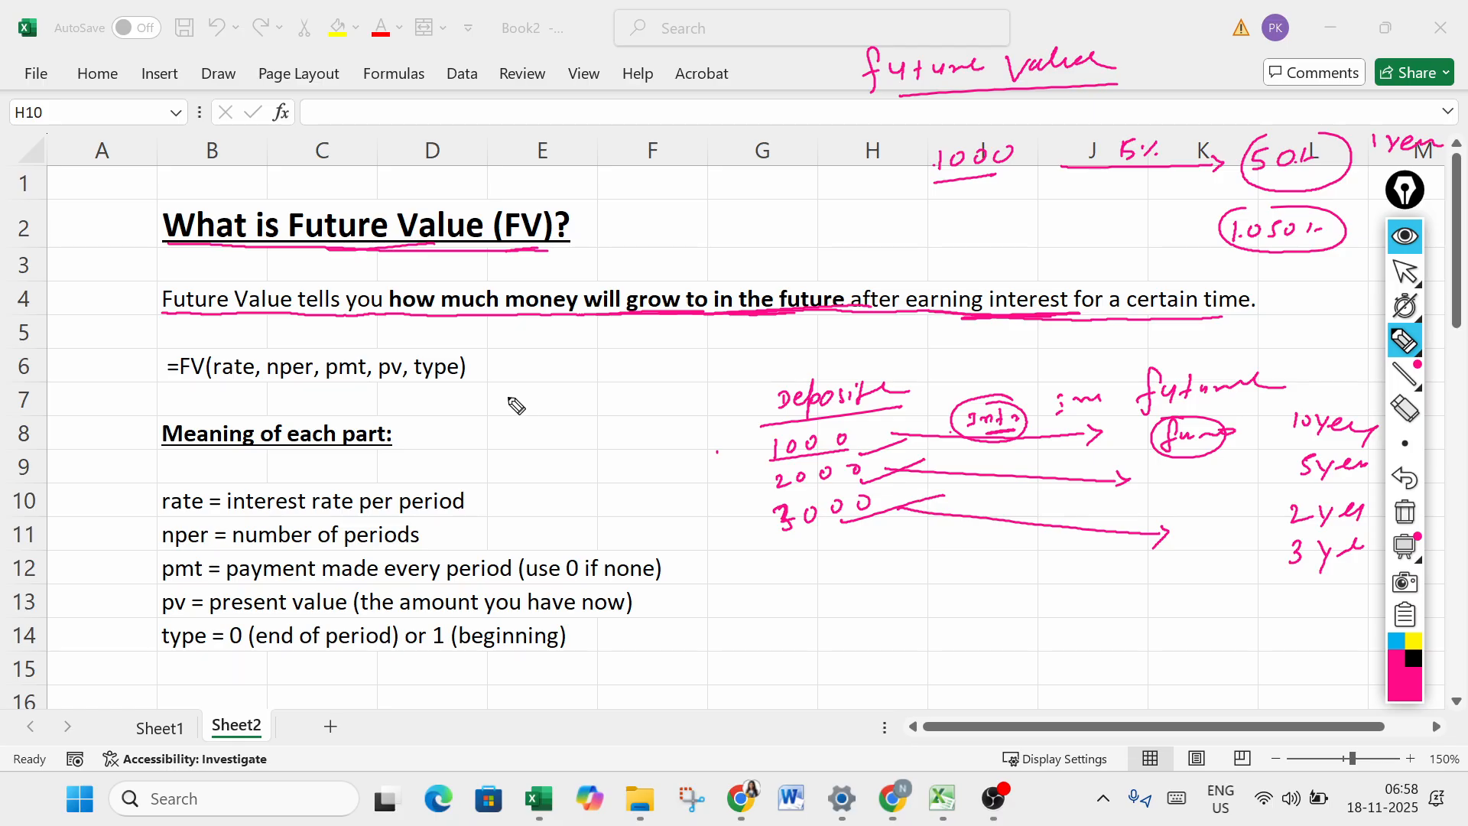
pyautogui.moveTo(759, 394)
pyautogui.mouseDown()
pyautogui.moveTo(753, 527)
pyautogui.moveTo(990, 564)
pyautogui.moveTo(1361, 583)
pyautogui.moveTo(1376, 439)
pyautogui.moveTo(1101, 378)
pyautogui.moveTo(781, 393)
pyautogui.mouseUp()
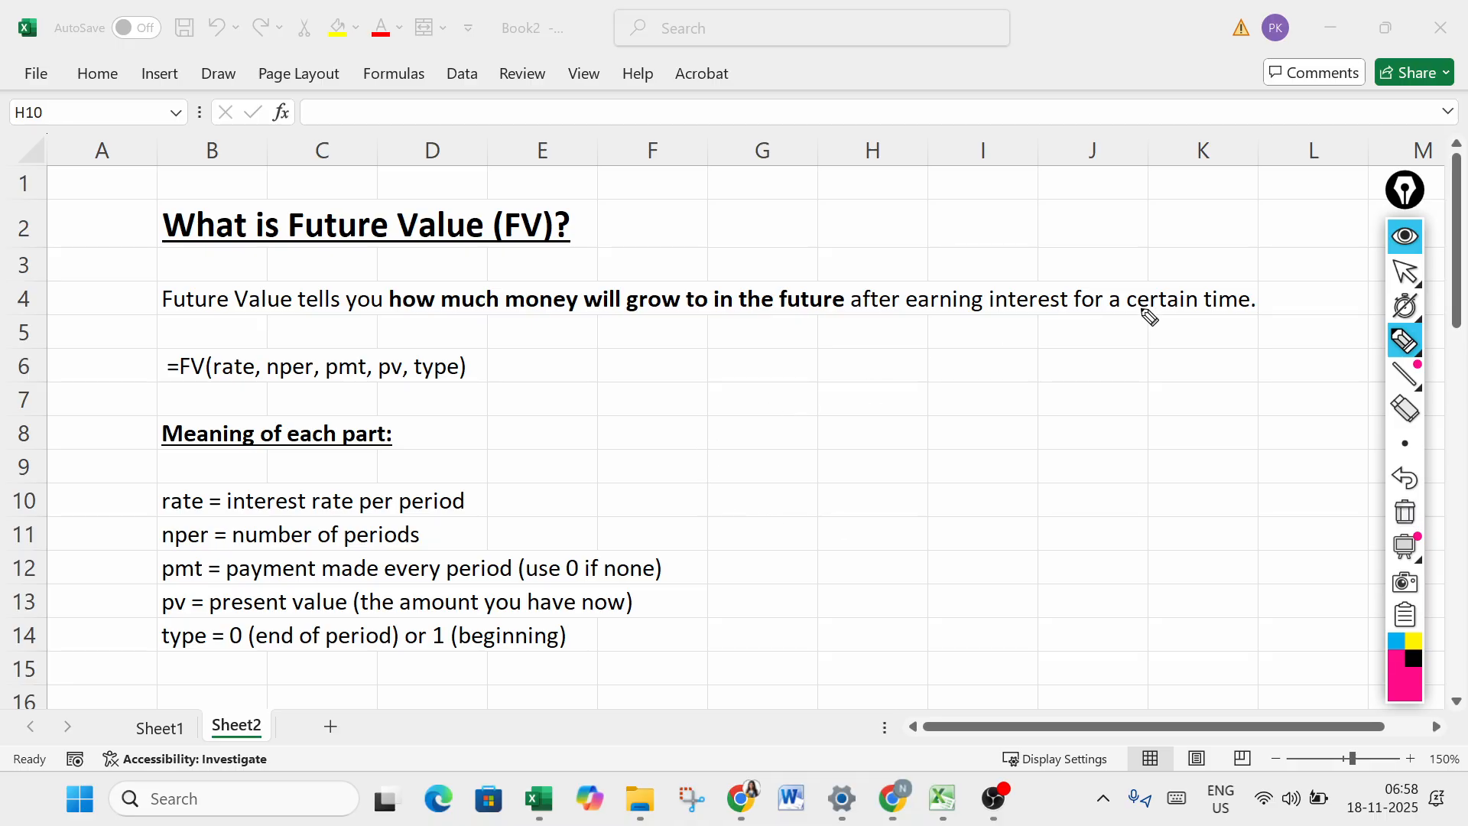
# - Handwrite a "monthly" heading with the amount 1000 beneath it in the empty area beside the FV formula
pyautogui.click(1405, 272)
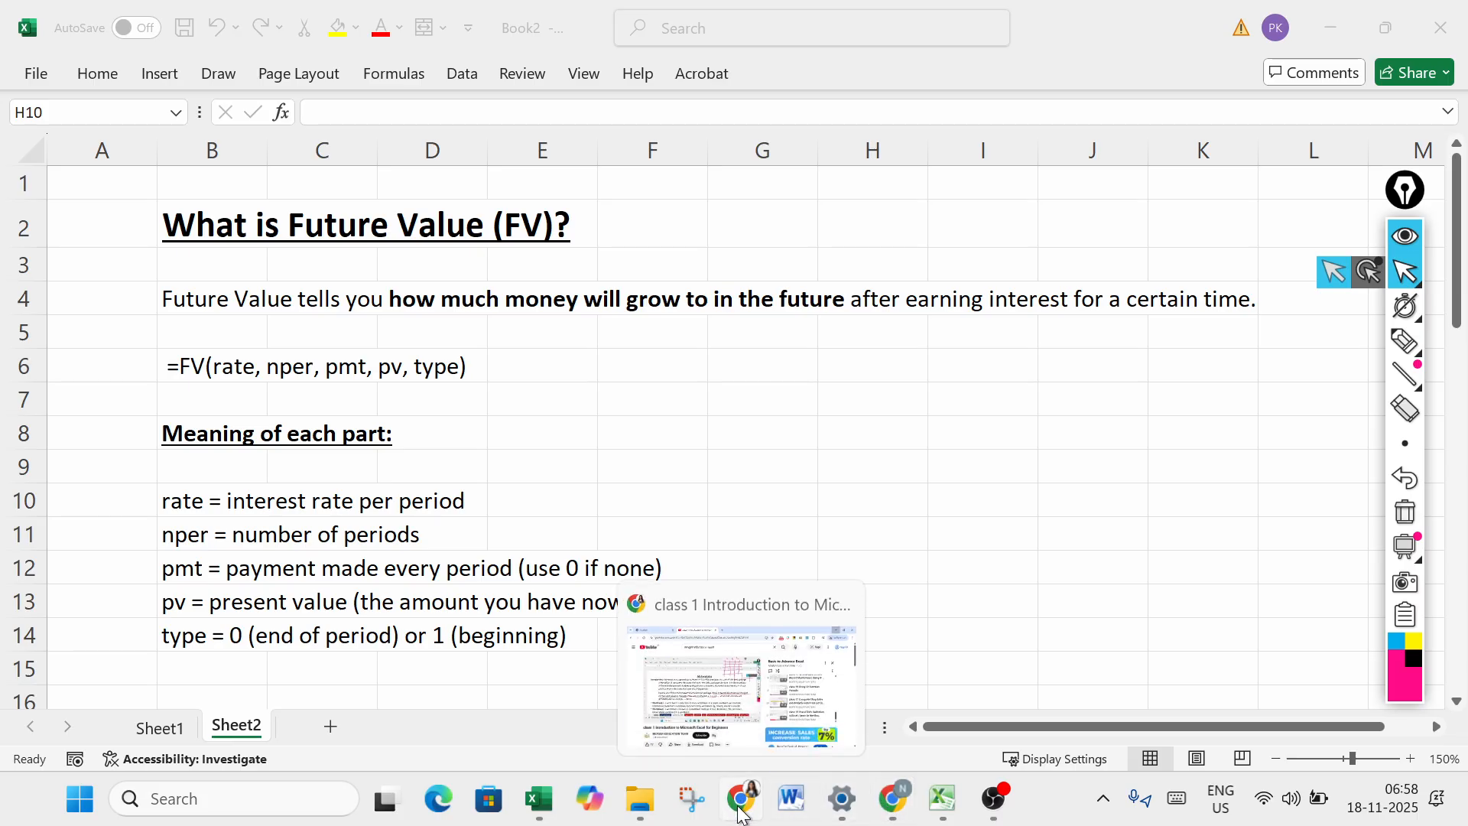
pyautogui.click(1405, 342)
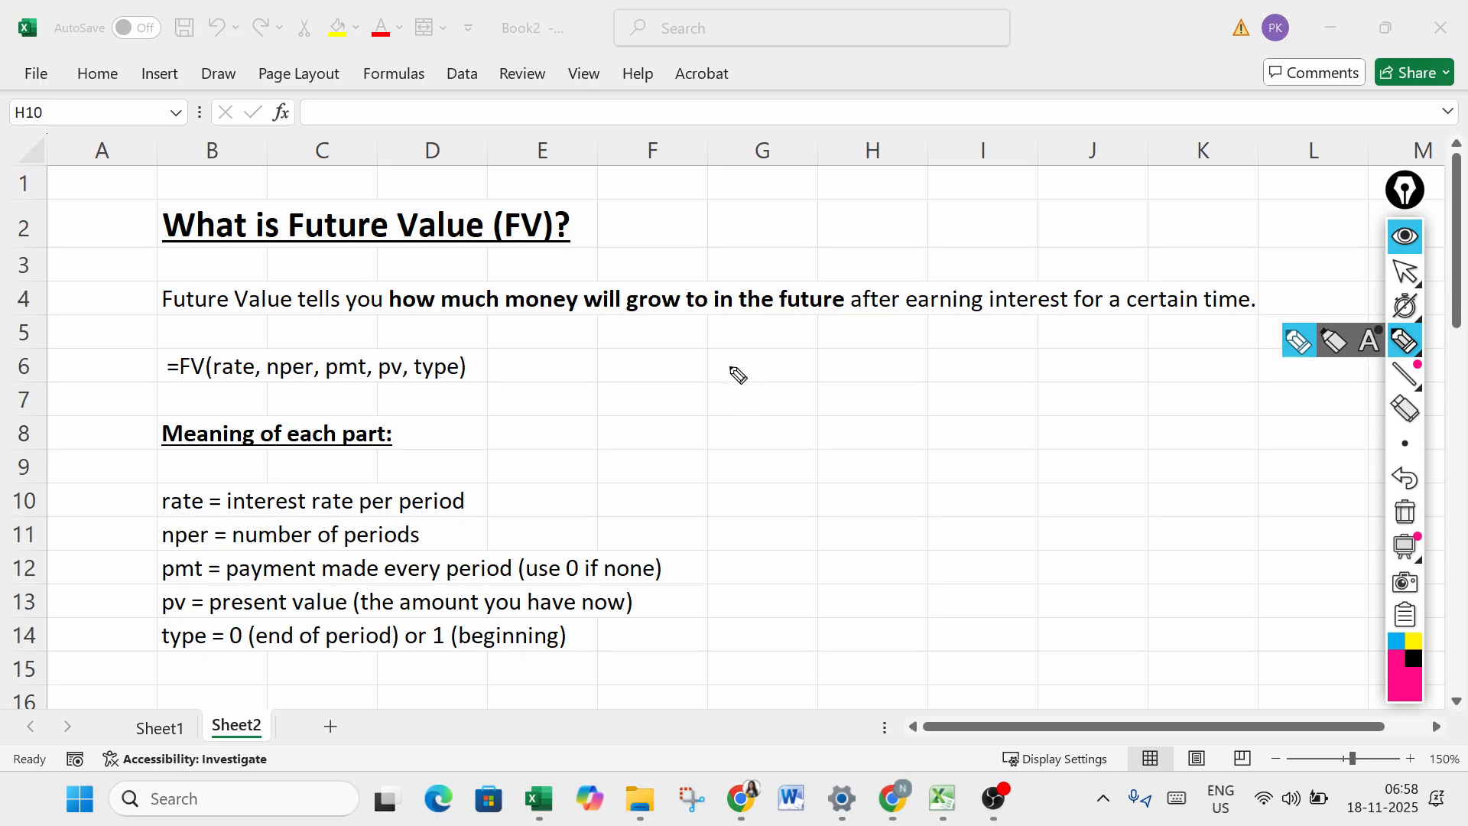
pyautogui.moveTo(730, 366); pyautogui.dragTo(865, 356)
pyautogui.moveTo(739, 395)
pyautogui.mouseDown()
pyautogui.moveTo(750, 413)
pyautogui.moveTo(807, 404)
pyautogui.mouseUp()
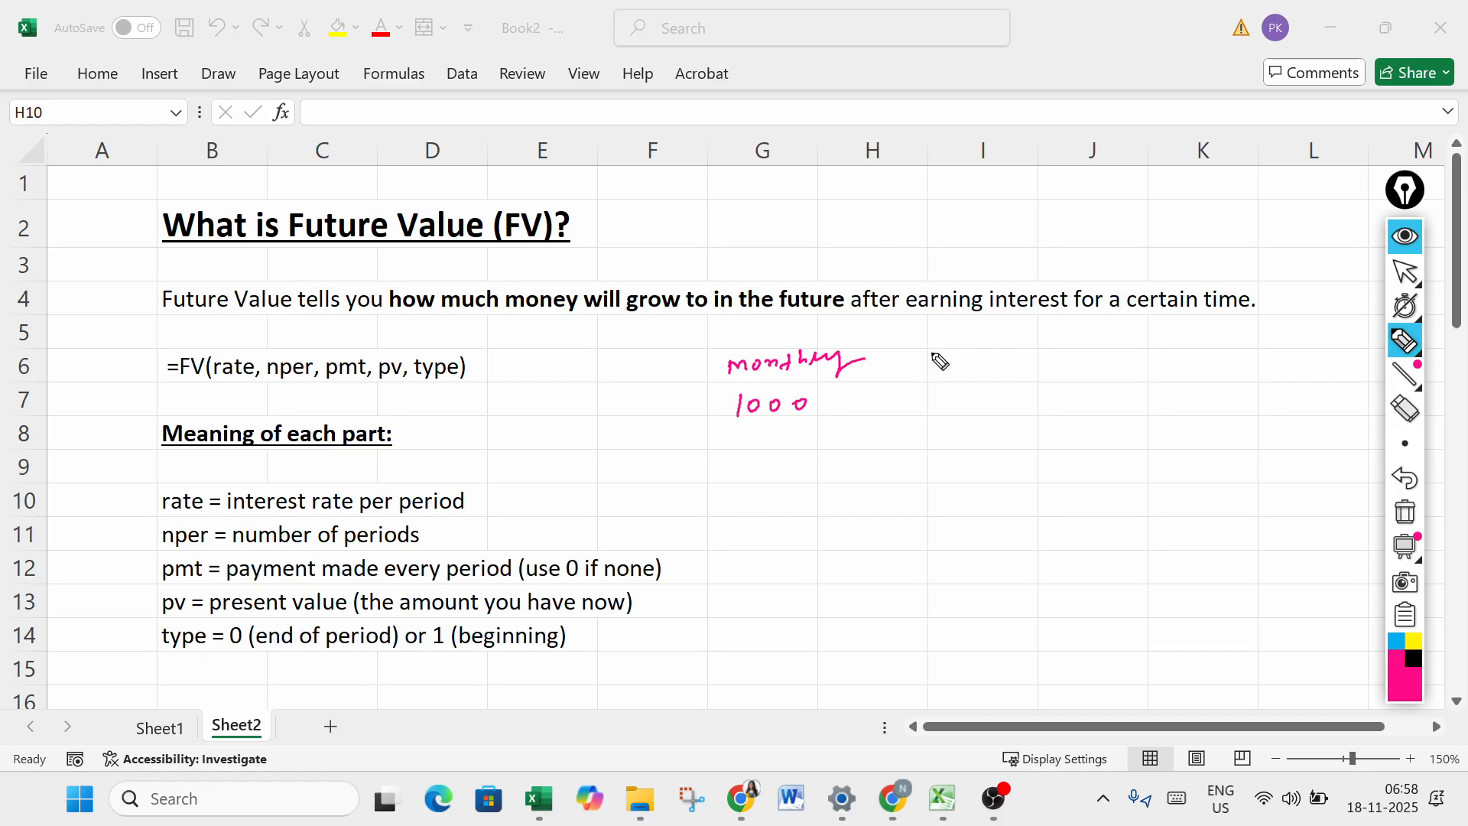
# - Handwrite a "Rate" heading with 10% beneath it and a "Years" heading with "5 year" beneath it
pyautogui.moveTo(925, 352)
pyautogui.mouseDown()
pyautogui.moveTo(922, 368)
pyautogui.moveTo(940, 356)
pyautogui.moveTo(954, 369)
pyautogui.moveTo(957, 346)
pyautogui.moveTo(980, 338)
pyautogui.moveTo(998, 343)
pyautogui.moveTo(948, 368)
pyautogui.moveTo(1010, 367)
pyautogui.moveTo(938, 415)
pyautogui.moveTo(1001, 398)
pyautogui.mouseUp()
pyautogui.click(974, 367)
pyautogui.click(1393, 412)
pyautogui.click(1405, 342)
pyautogui.click(1013, 419)
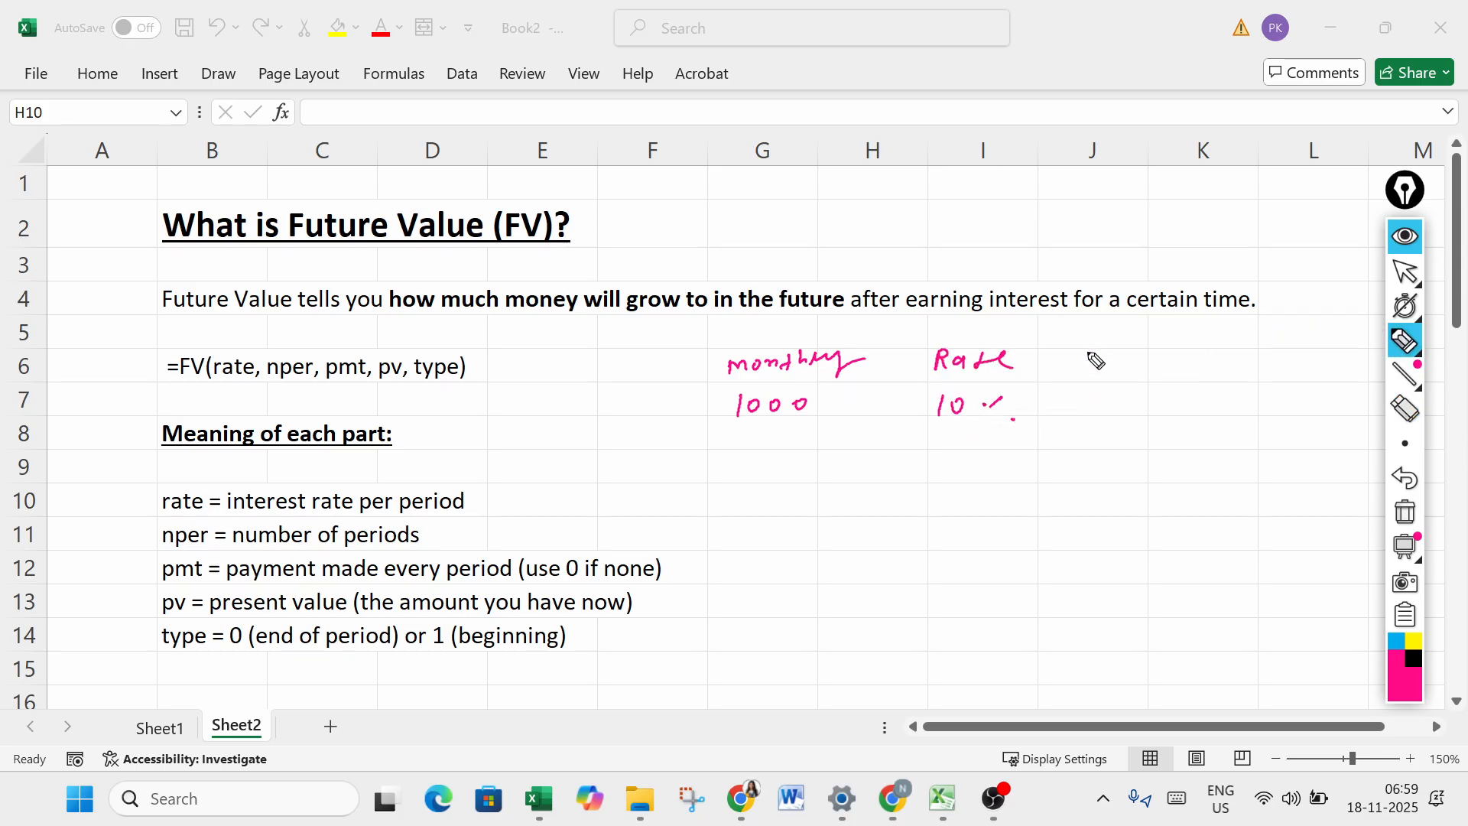
pyautogui.moveTo(1068, 354)
pyautogui.mouseDown()
pyautogui.moveTo(1086, 369)
pyautogui.moveTo(1139, 365)
pyautogui.moveTo(1131, 416)
pyautogui.moveTo(1184, 398)
pyautogui.mouseUp()
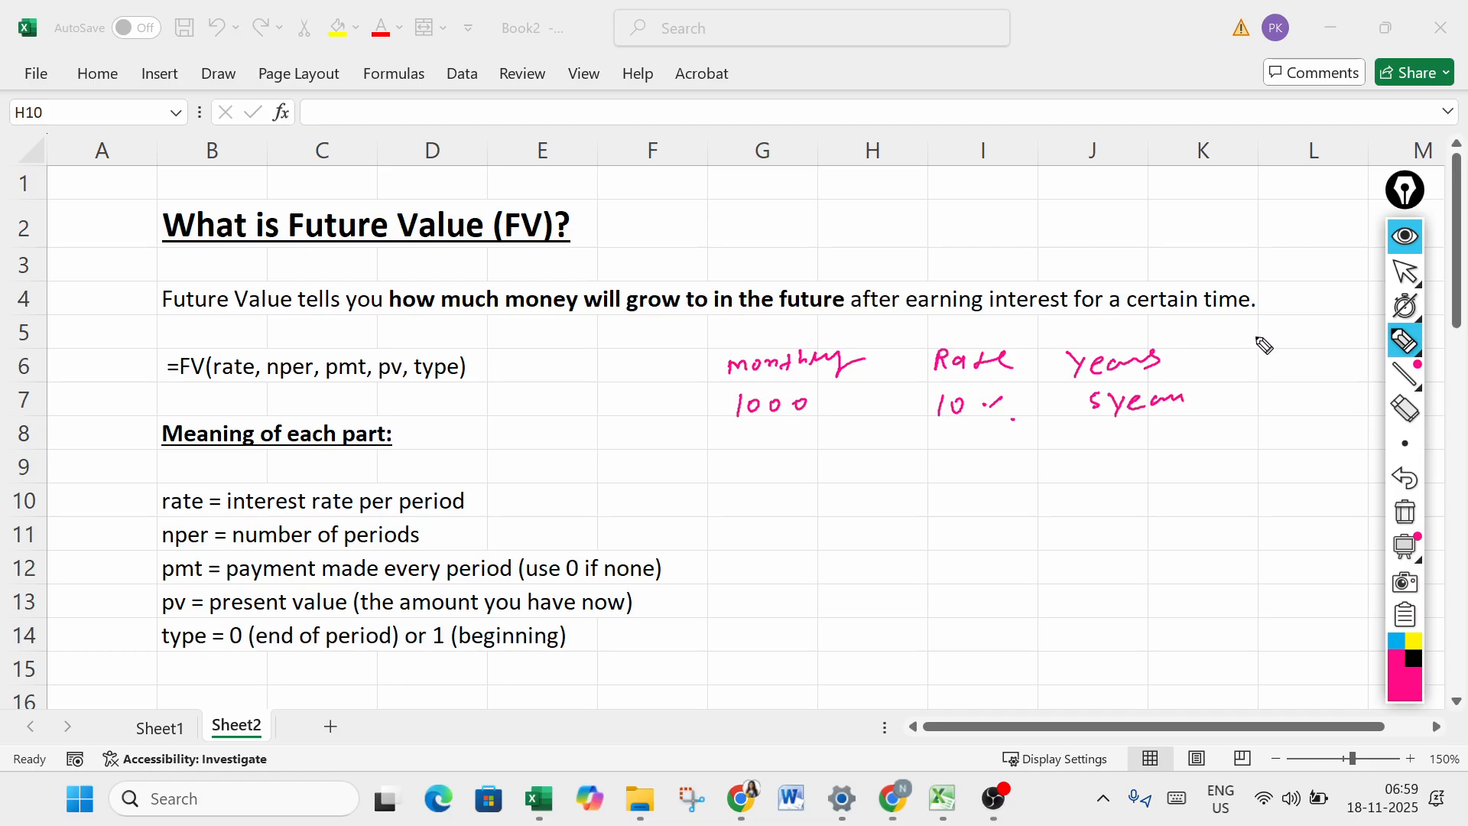
# - Handwrite a "future value" heading beside the Years column and draw a thick answer line beneath it
pyautogui.moveTo(1259, 339)
pyautogui.mouseDown()
pyautogui.moveTo(1270, 366)
pyautogui.moveTo(1350, 358)
pyautogui.mouseUp()
pyautogui.moveTo(1251, 401)
pyautogui.mouseDown()
pyautogui.moveTo(1285, 406)
pyautogui.moveTo(1272, 413)
pyautogui.moveTo(1298, 386)
pyautogui.moveTo(1358, 372)
pyautogui.mouseUp()
pyautogui.click(1404, 409)
pyautogui.click(1405, 340)
pyautogui.moveTo(1256, 414)
pyautogui.mouseDown()
pyautogui.moveTo(1352, 413)
pyautogui.moveTo(1335, 411)
pyautogui.mouseUp()
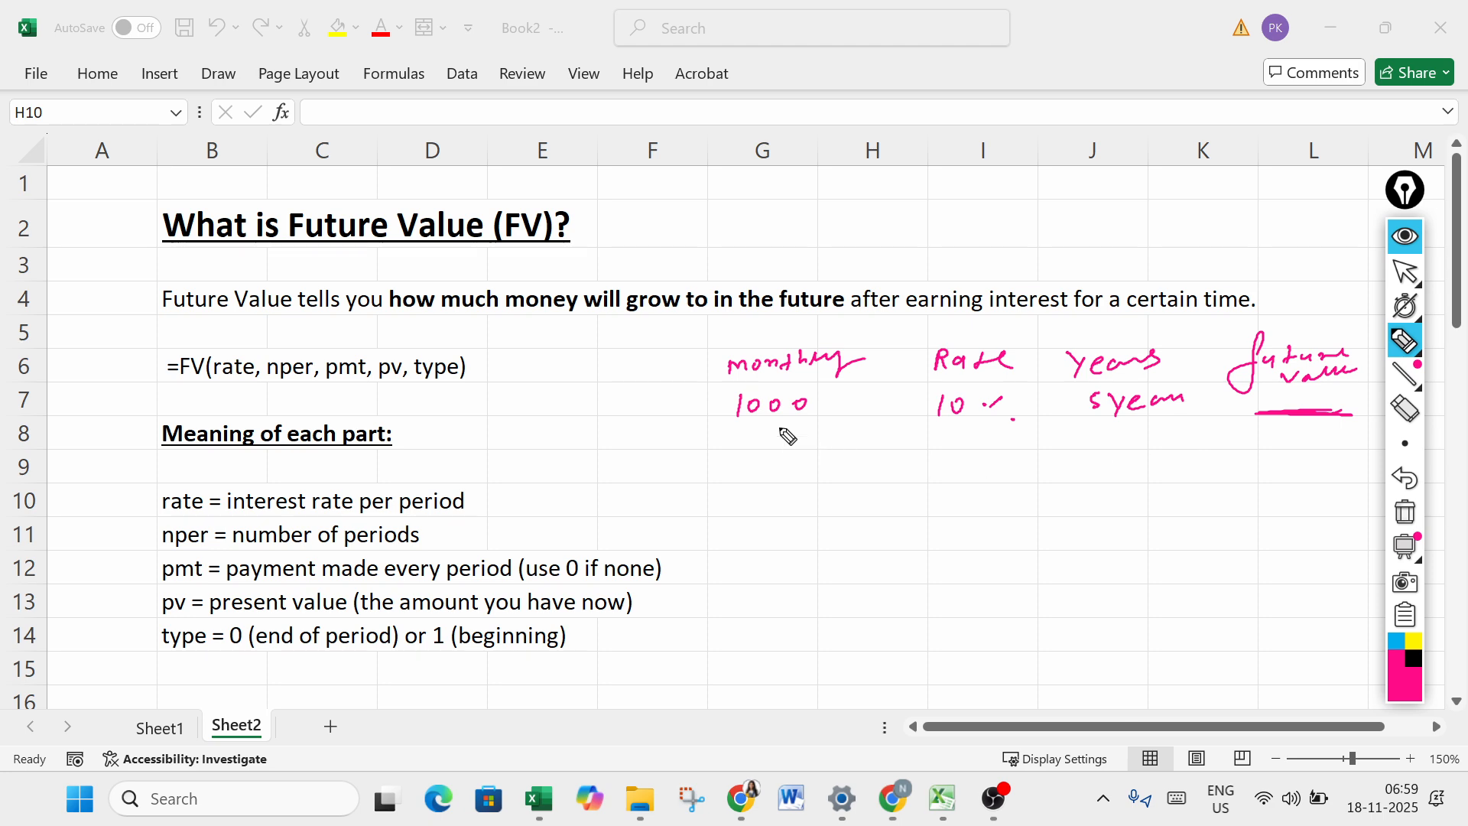
# - Frame the FV formula with a line, trace its parentheses, and handwrite a circled "prenthesis symbol" note beneath it
pyautogui.click(724, 391)
pyautogui.moveTo(155, 350)
pyautogui.mouseDown()
pyautogui.moveTo(148, 390)
pyautogui.moveTo(503, 385)
pyautogui.mouseUp()
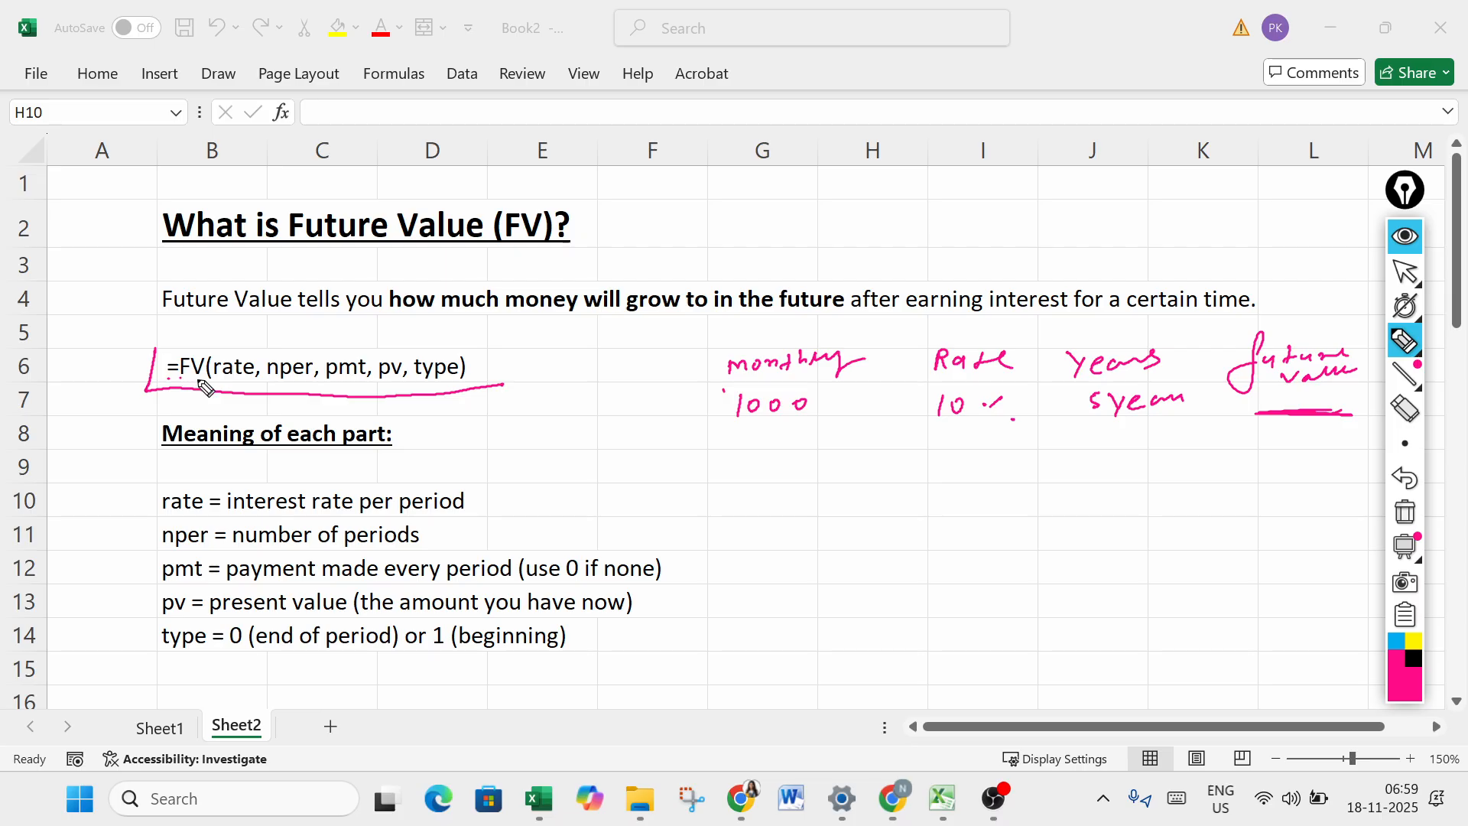
pyautogui.moveTo(209, 358); pyautogui.dragTo(206, 380)
pyautogui.moveTo(462, 356)
pyautogui.mouseDown()
pyautogui.moveTo(498, 416)
pyautogui.moveTo(625, 402)
pyautogui.moveTo(572, 440)
pyautogui.moveTo(643, 432)
pyautogui.moveTo(670, 407)
pyautogui.mouseUp()
pyautogui.moveTo(545, 377)
pyautogui.mouseDown()
pyautogui.moveTo(686, 455)
pyautogui.moveTo(539, 378)
pyautogui.mouseUp()
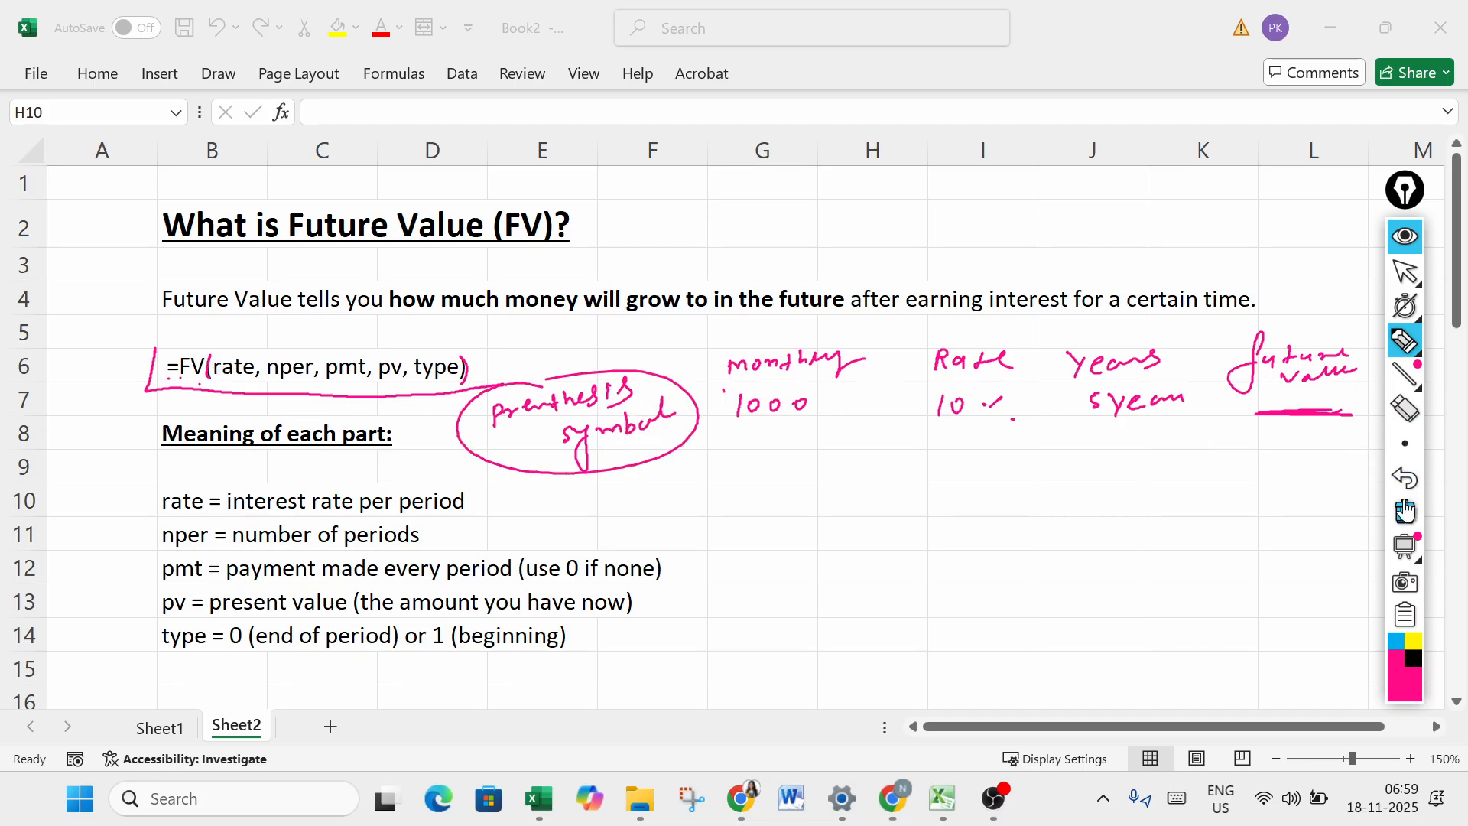
# - In blue ink, underline the five FV arguments and write circled numbers 1 to 5 above them
pyautogui.click(1405, 443)
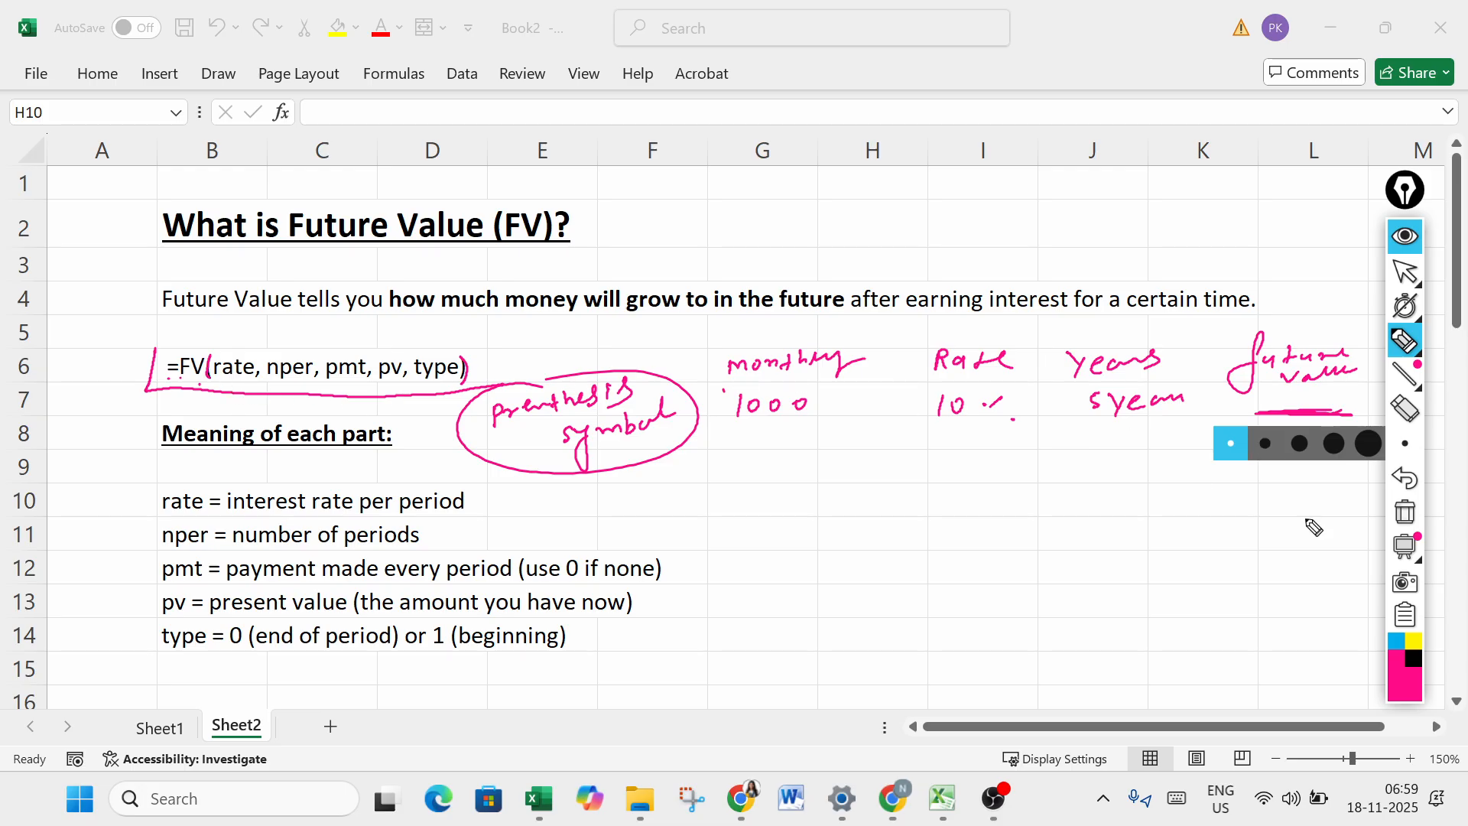
pyautogui.click(1397, 640)
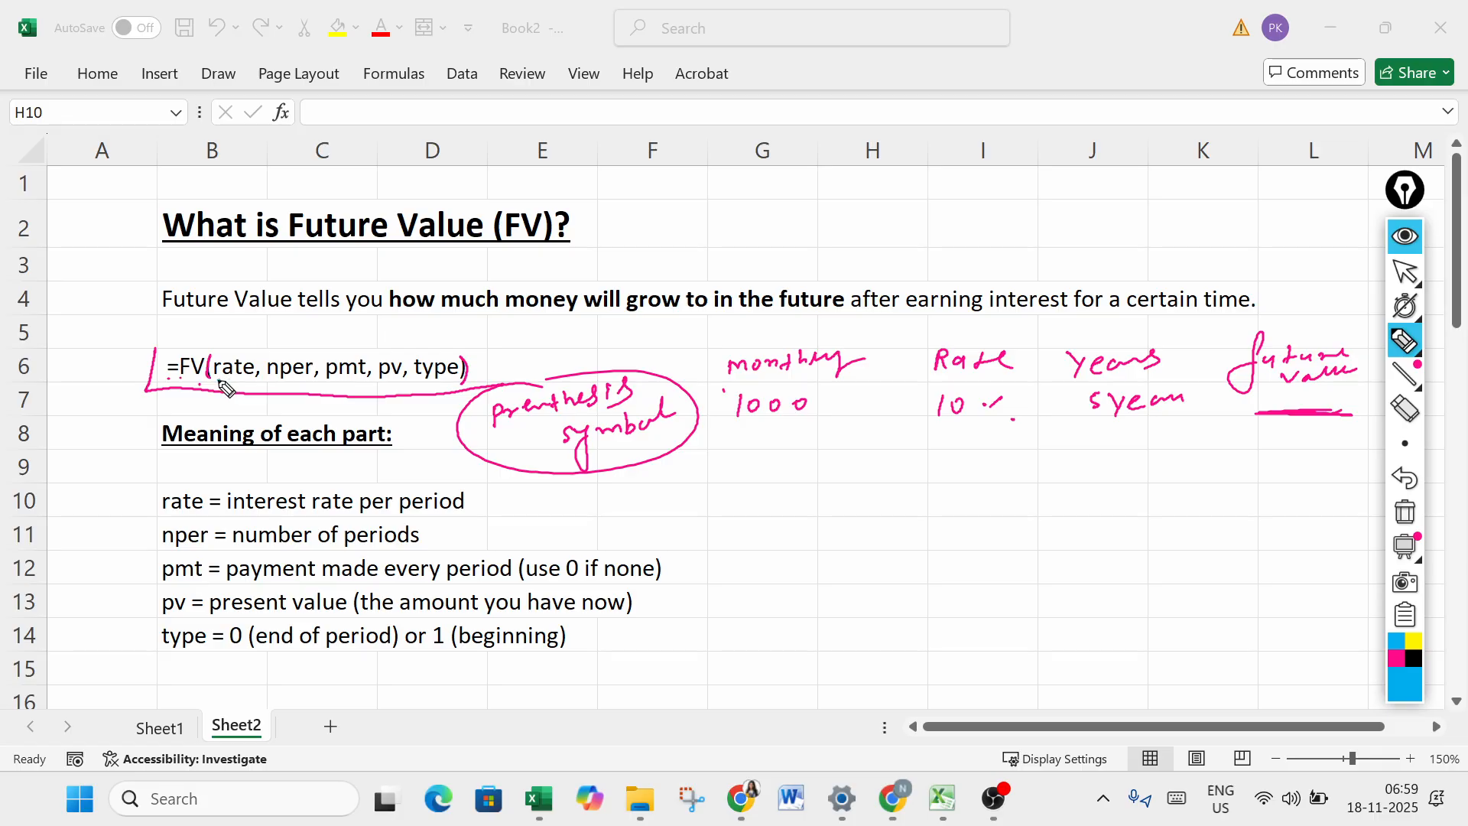
pyautogui.moveTo(215, 378); pyautogui.dragTo(450, 385)
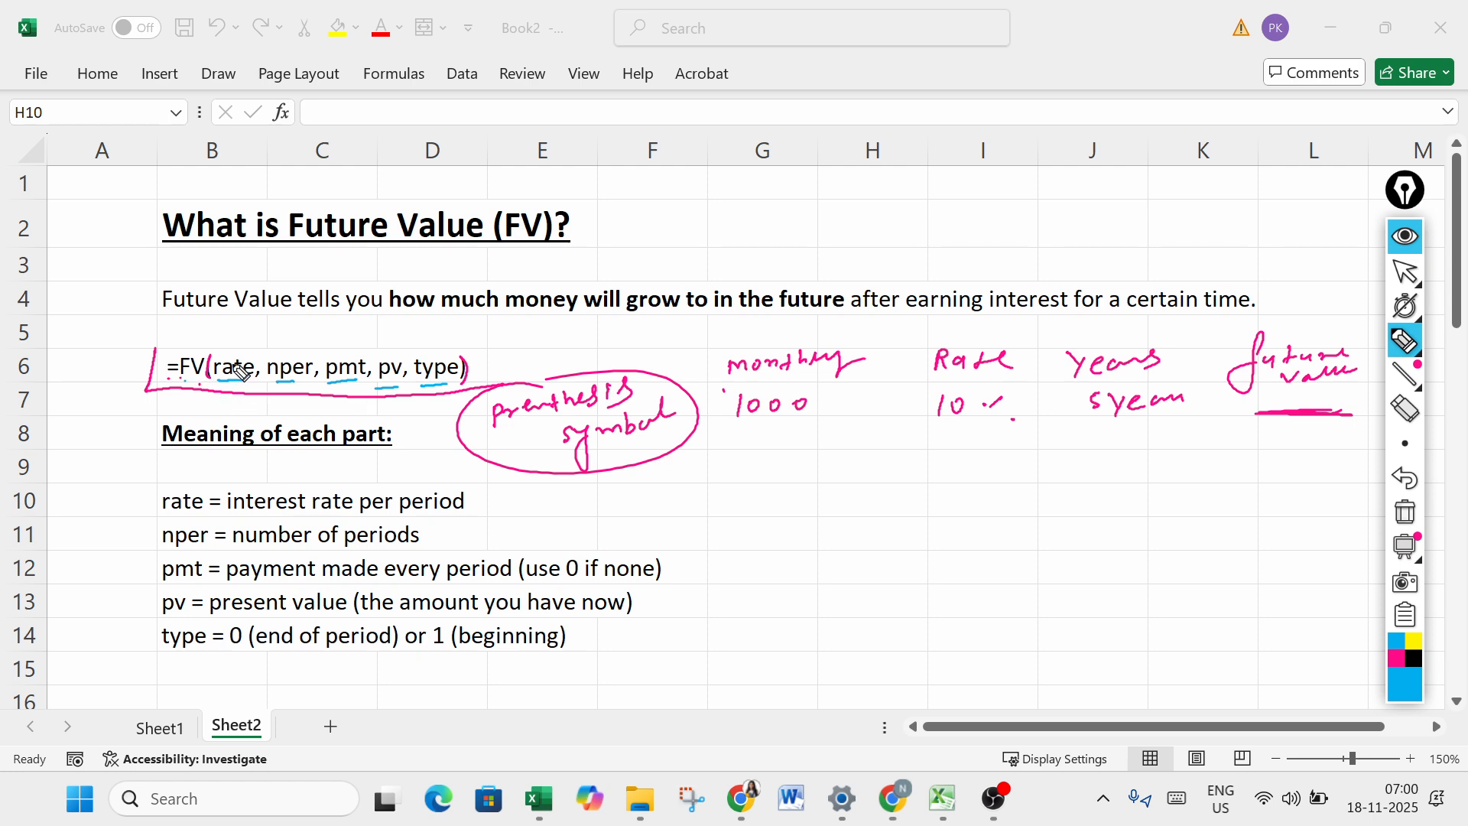
pyautogui.moveTo(240, 336)
pyautogui.mouseDown()
pyautogui.moveTo(447, 340)
pyautogui.moveTo(440, 352)
pyautogui.mouseUp()
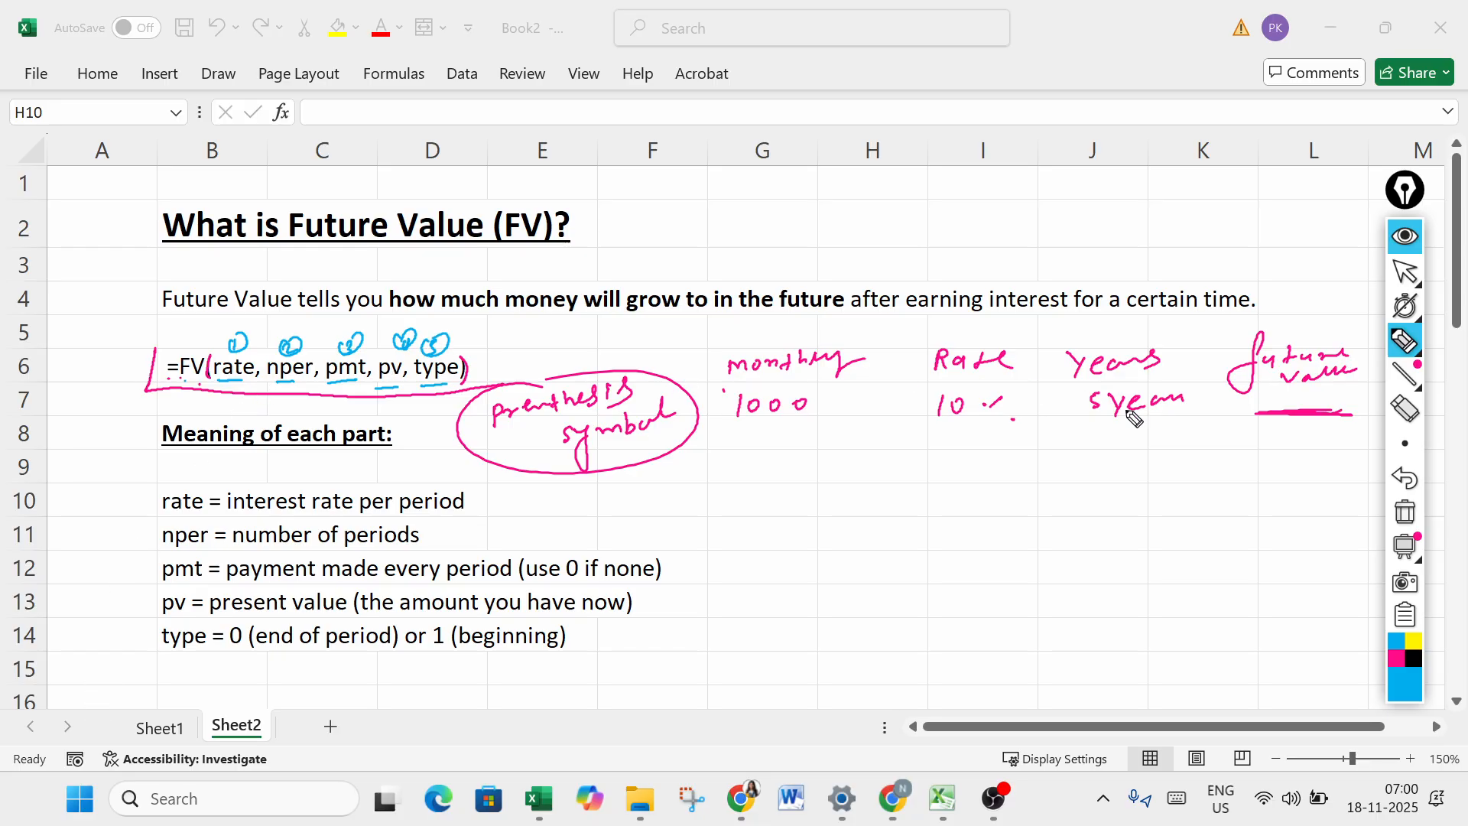
# - Handwrite =if(condition, "T.R", "F.R") in blue above the worksheet, with T/F beneath the condition and an underline beneath the formula
pyautogui.click(1404, 419)
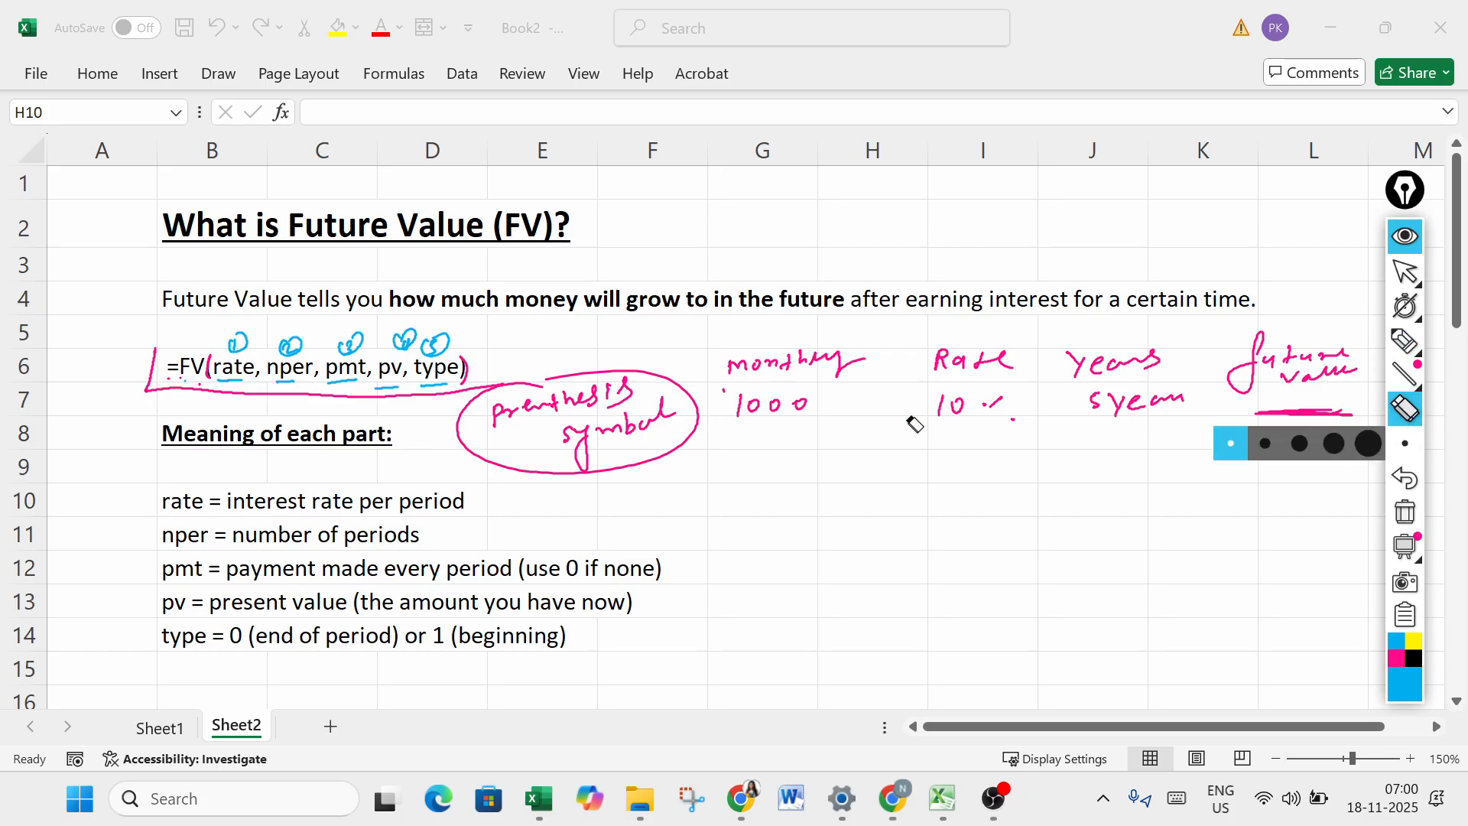
pyautogui.click(1404, 340)
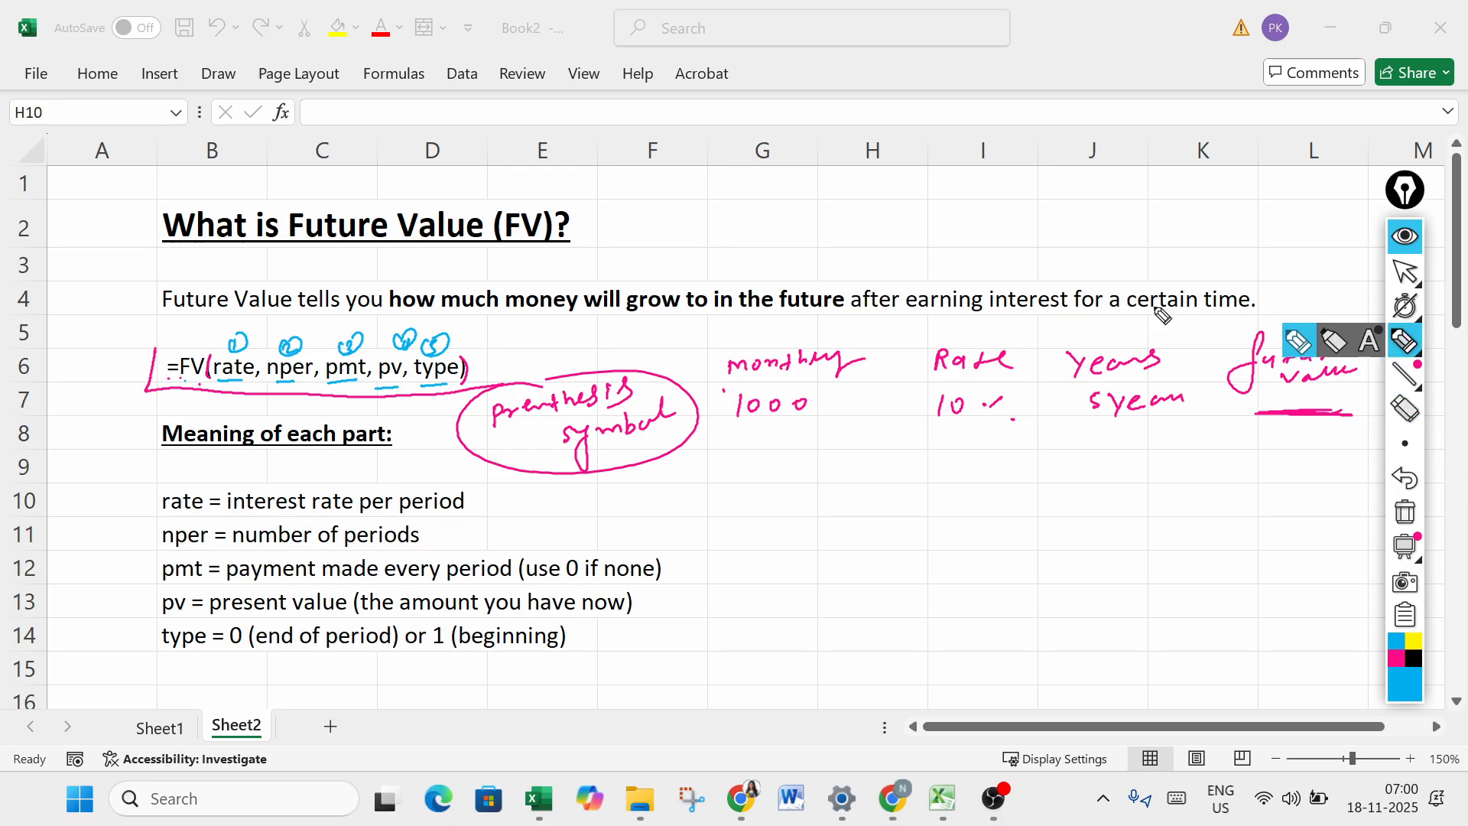
pyautogui.moveTo(788, 60)
pyautogui.mouseDown()
pyautogui.moveTo(856, 88)
pyautogui.moveTo(914, 48)
pyautogui.moveTo(918, 81)
pyautogui.moveTo(944, 66)
pyautogui.moveTo(981, 78)
pyautogui.mouseUp()
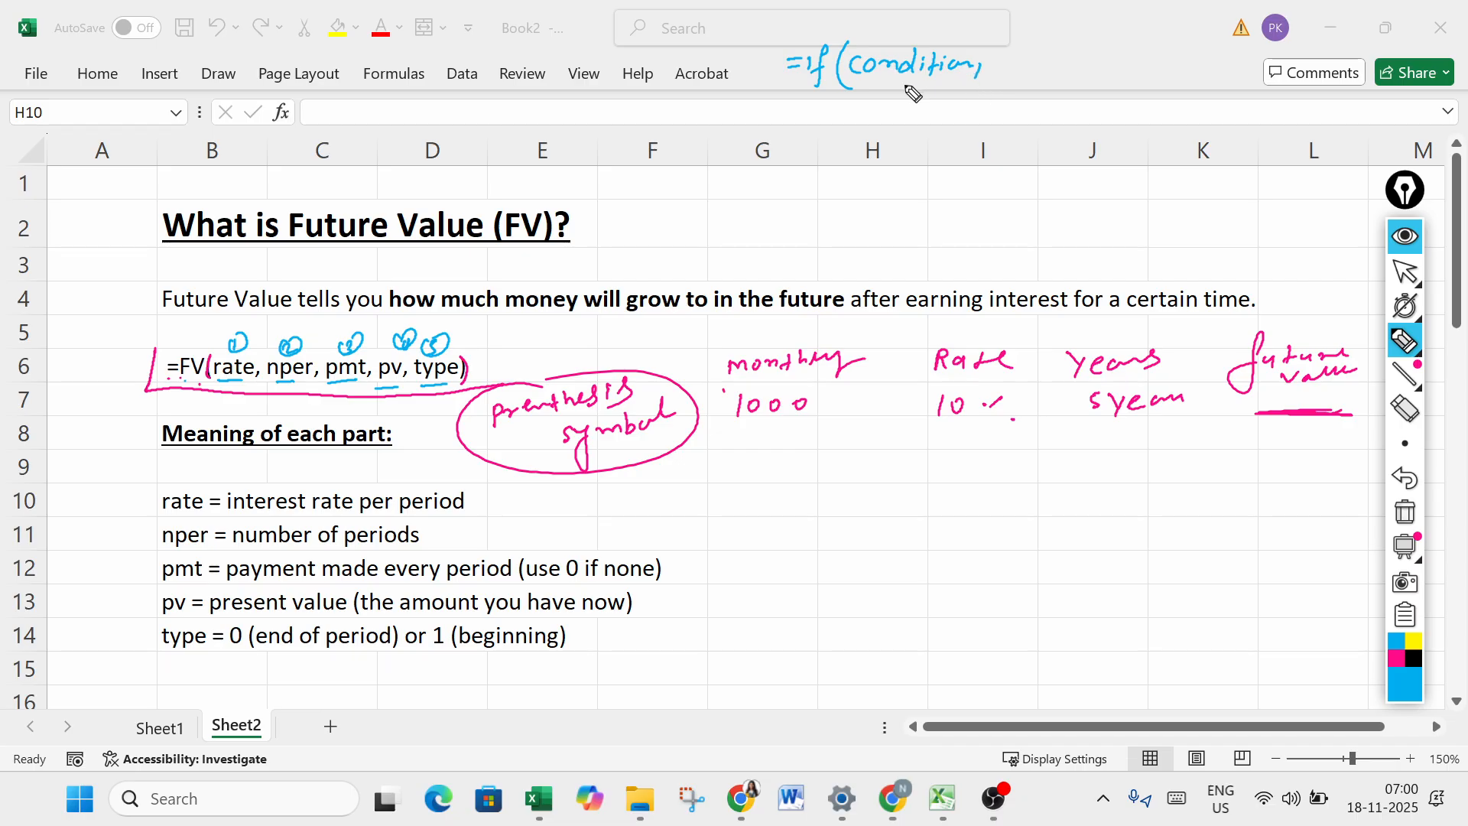
pyautogui.moveTo(885, 87)
pyautogui.mouseDown()
pyautogui.moveTo(947, 84)
pyautogui.moveTo(901, 101)
pyautogui.mouseUp()
pyautogui.moveTo(996, 55); pyautogui.dragTo(1005, 64)
pyautogui.moveTo(1016, 64); pyautogui.dragTo(1080, 56)
pyautogui.click(1037, 67)
pyautogui.moveTo(1084, 49); pyautogui.dragTo(1085, 55)
pyautogui.moveTo(922, 83)
pyautogui.mouseDown()
pyautogui.moveTo(914, 111)
pyautogui.moveTo(929, 109)
pyautogui.mouseUp()
pyautogui.moveTo(930, 101); pyautogui.dragTo(939, 99)
pyautogui.moveTo(1087, 65); pyautogui.dragTo(1130, 77)
pyautogui.moveTo(1128, 69)
pyautogui.mouseDown()
pyautogui.moveTo(1174, 73)
pyautogui.moveTo(1183, 57)
pyautogui.mouseUp()
pyautogui.moveTo(1191, 47); pyautogui.dragTo(1190, 56)
pyautogui.moveTo(1199, 44); pyautogui.dragTo(1198, 80)
pyautogui.moveTo(829, 118); pyautogui.dragTo(1251, 120)
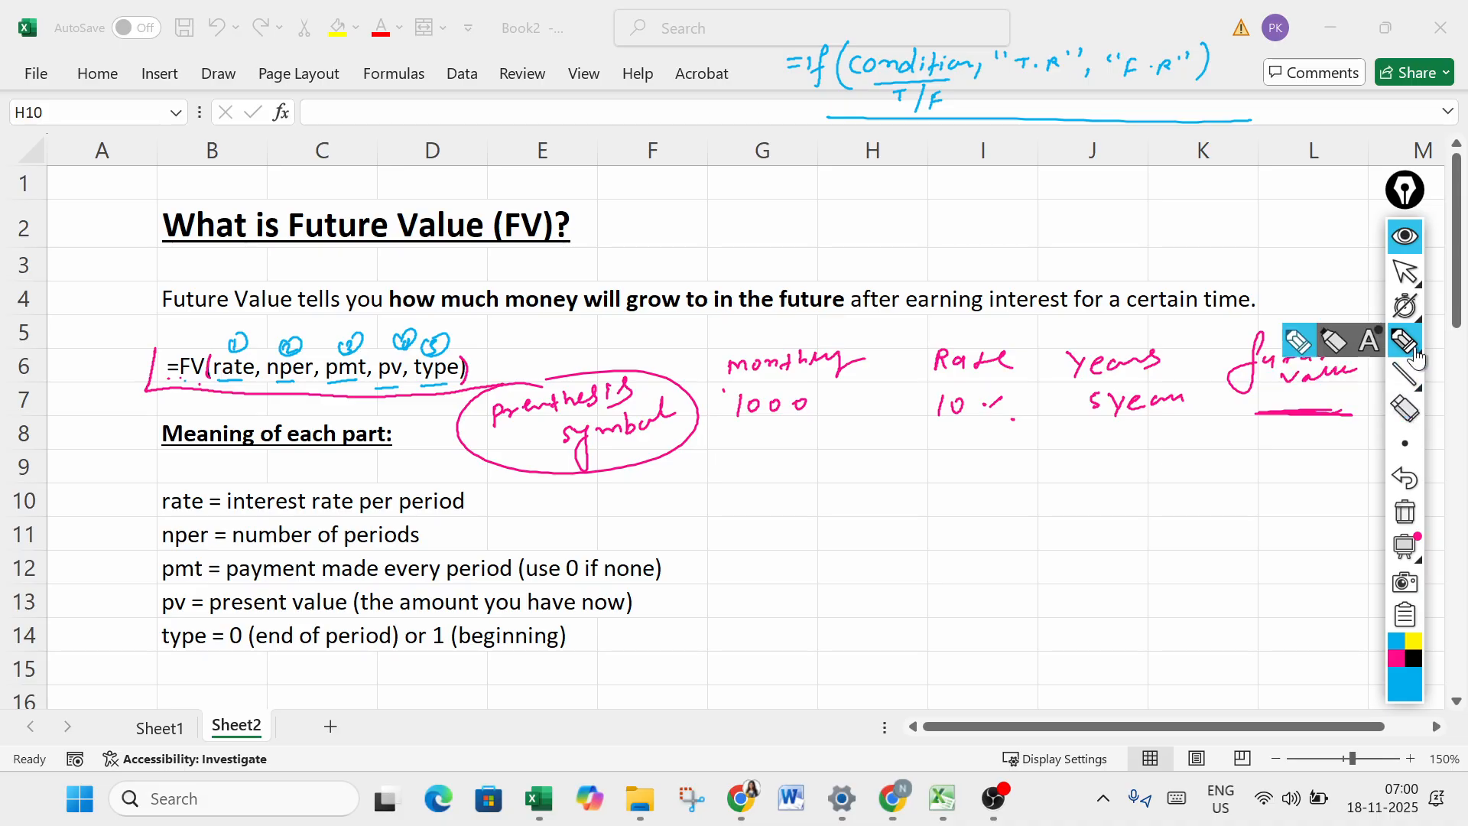
# - In magenta ink, number the three IF arguments 1 to 3 with circles and retrace the FV argument numbers 1 to 5
pyautogui.click(1396, 658)
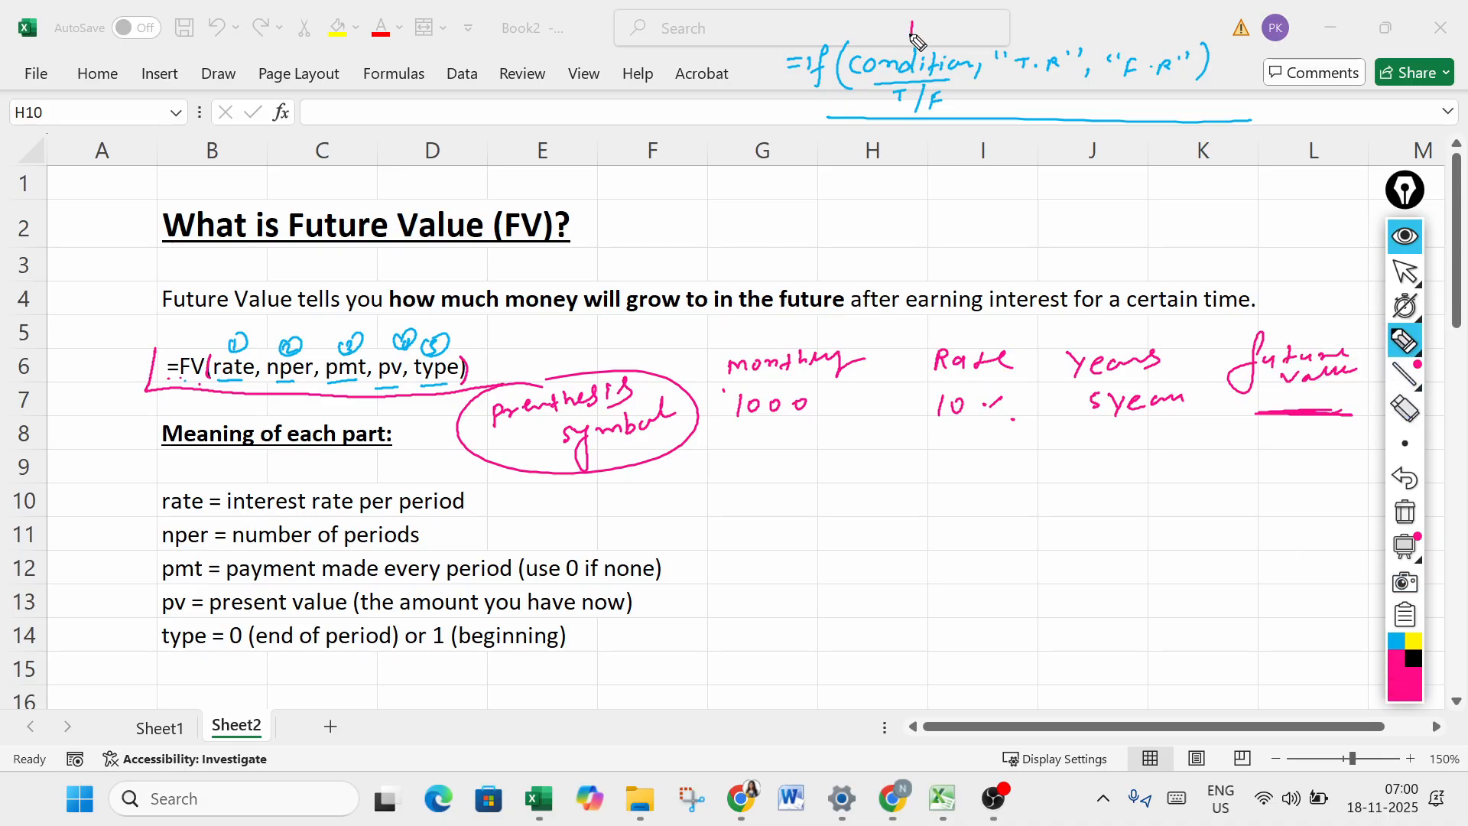
pyautogui.moveTo(913, 36); pyautogui.dragTo(912, 38)
pyautogui.moveTo(925, 11); pyautogui.dragTo(917, 8)
pyautogui.moveTo(1028, 44); pyautogui.dragTo(1062, 19)
pyautogui.moveTo(1154, 26)
pyautogui.mouseDown()
pyautogui.moveTo(1158, 44)
pyautogui.moveTo(1151, 23)
pyautogui.mouseUp()
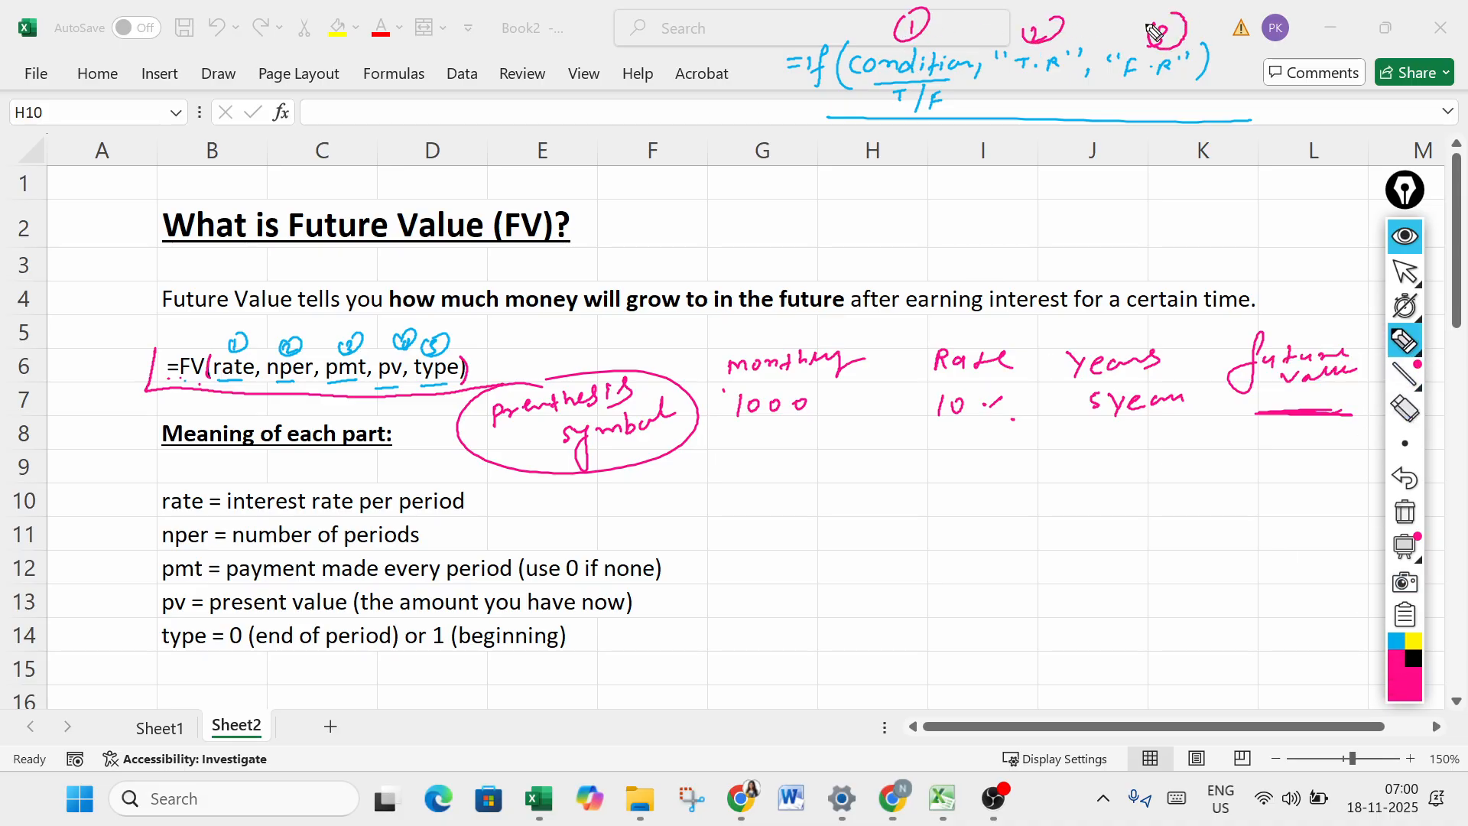
pyautogui.moveTo(228, 338)
pyautogui.mouseDown()
pyautogui.moveTo(353, 346)
pyautogui.moveTo(411, 320)
pyautogui.moveTo(433, 354)
pyautogui.moveTo(428, 321)
pyautogui.mouseUp()
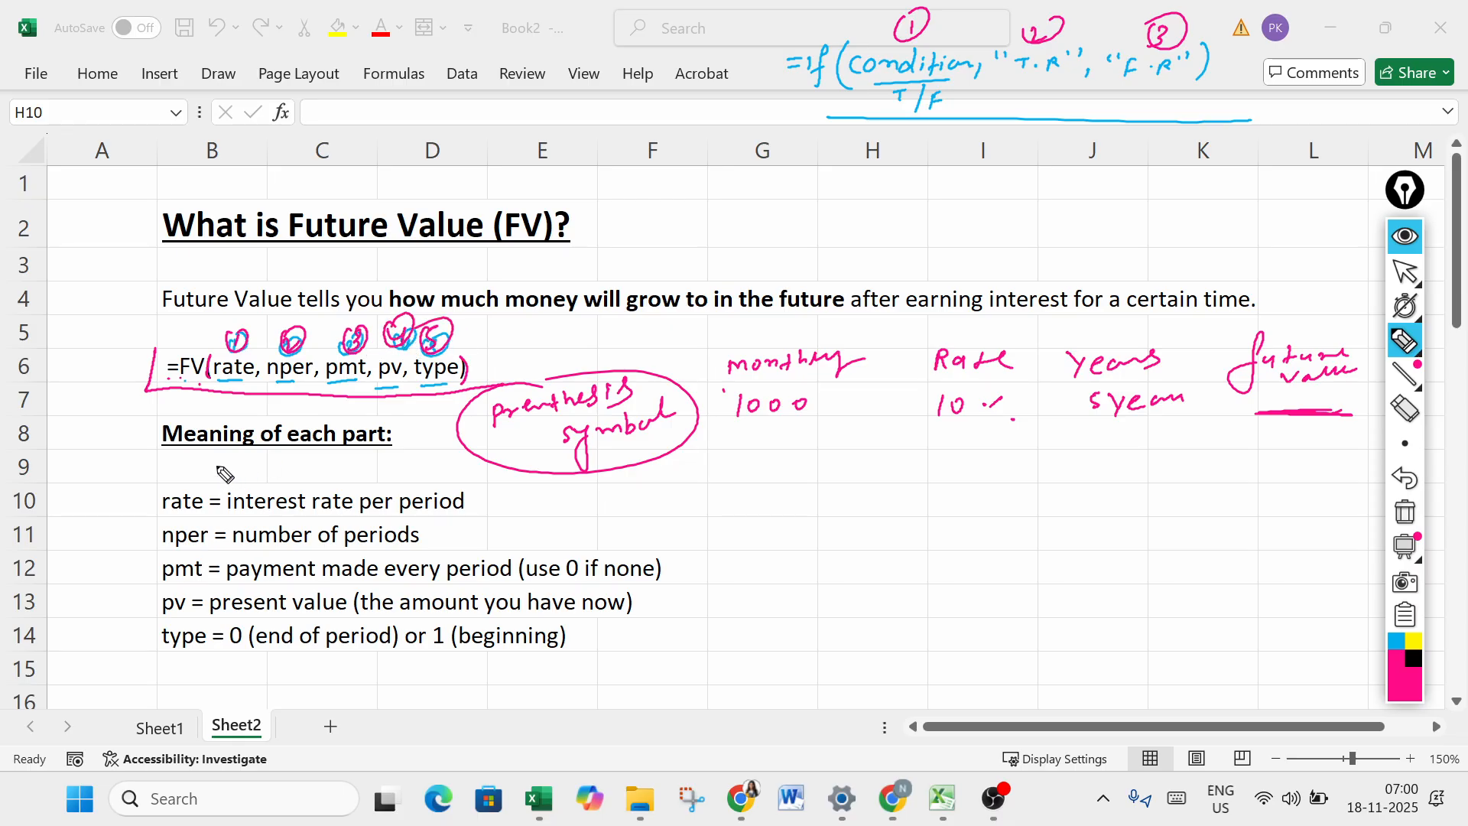
# - Underline the condition, circle the whole handwritten IF formula, and erase the cross and blue underline beneath it
pyautogui.moveTo(860, 84); pyautogui.dragTo(979, 73)
pyautogui.moveTo(1077, 100)
pyautogui.mouseDown()
pyautogui.moveTo(1044, 140)
pyautogui.moveTo(1083, 140)
pyautogui.mouseUp()
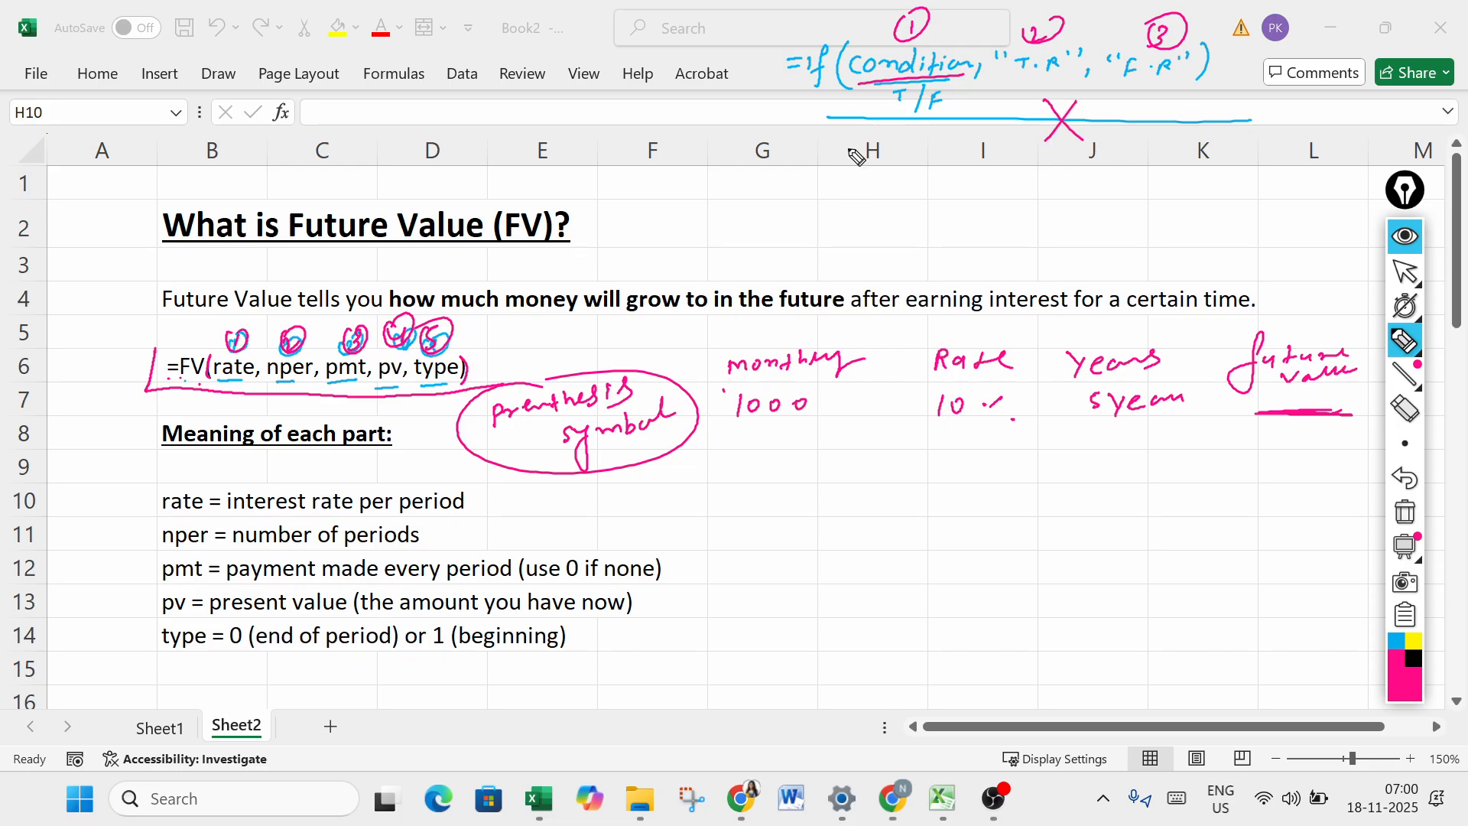
pyautogui.moveTo(872, 17)
pyautogui.mouseDown()
pyautogui.moveTo(738, 84)
pyautogui.moveTo(1009, 44)
pyautogui.mouseUp()
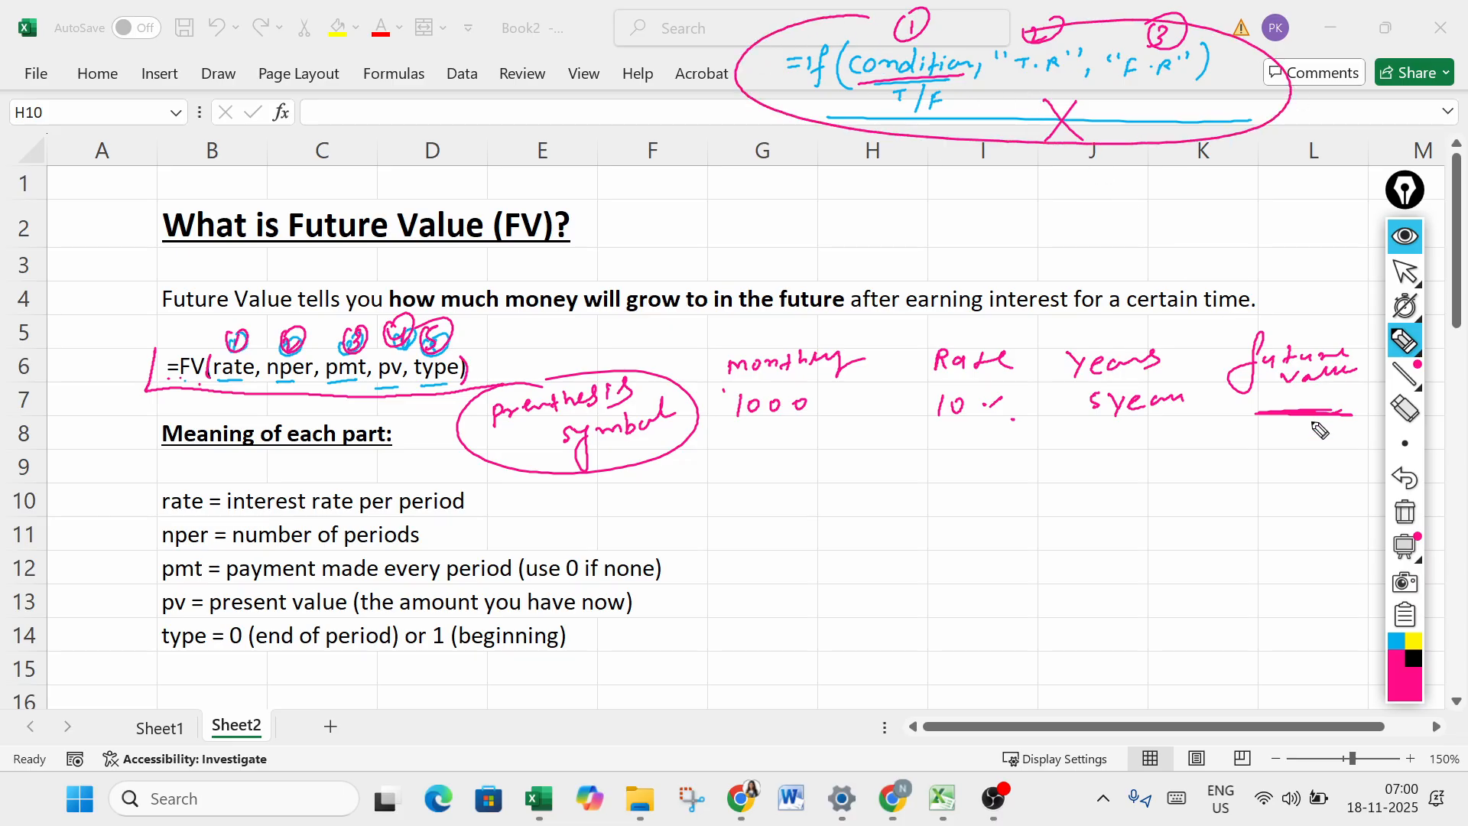
pyautogui.click(1405, 413)
pyautogui.moveTo(1079, 133); pyautogui.dragTo(1055, 135)
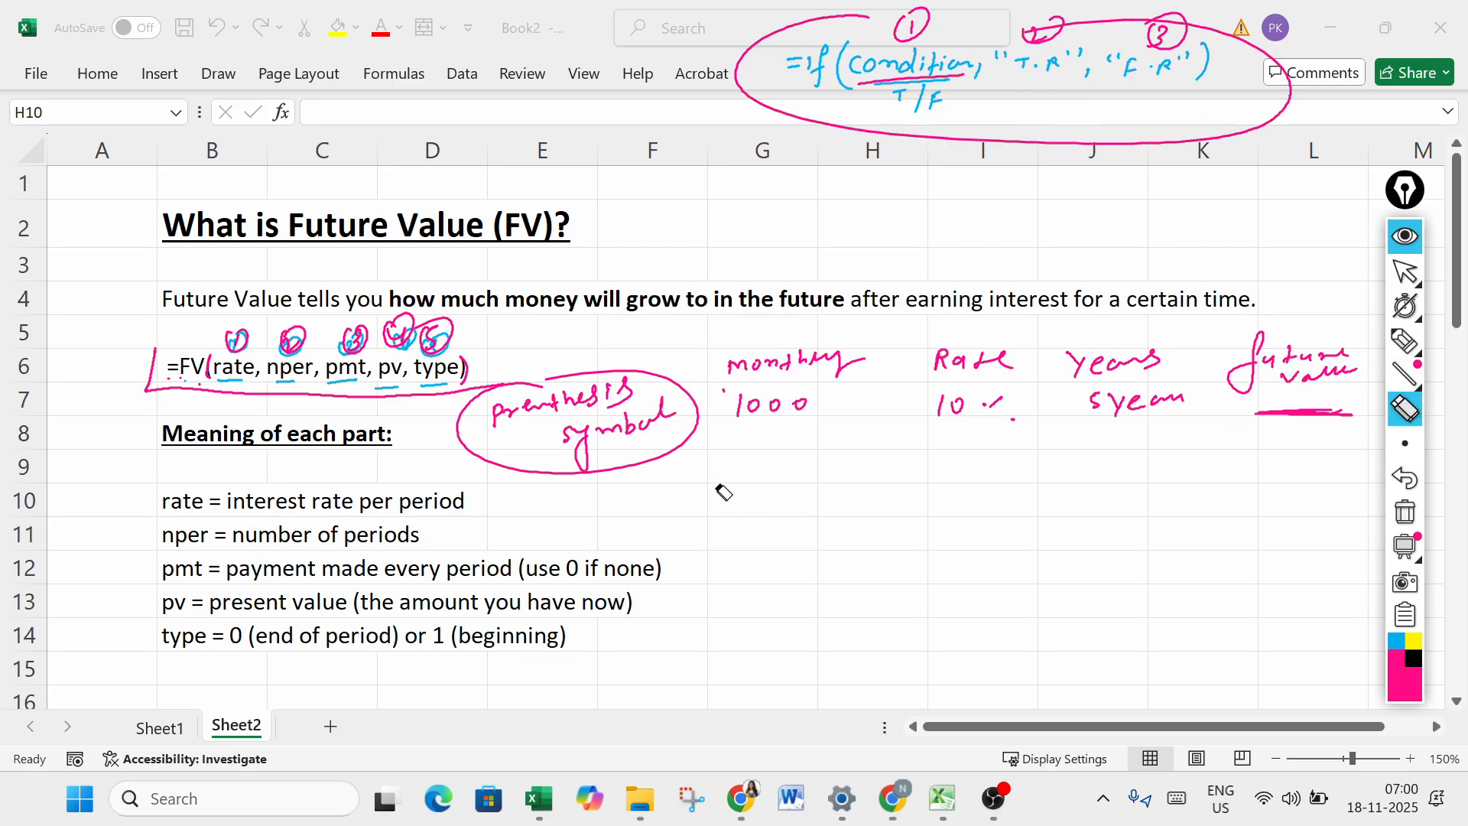
# - Erase the circled numbers, argument underlines and frame line around the FV formula
pyautogui.click(1405, 340)
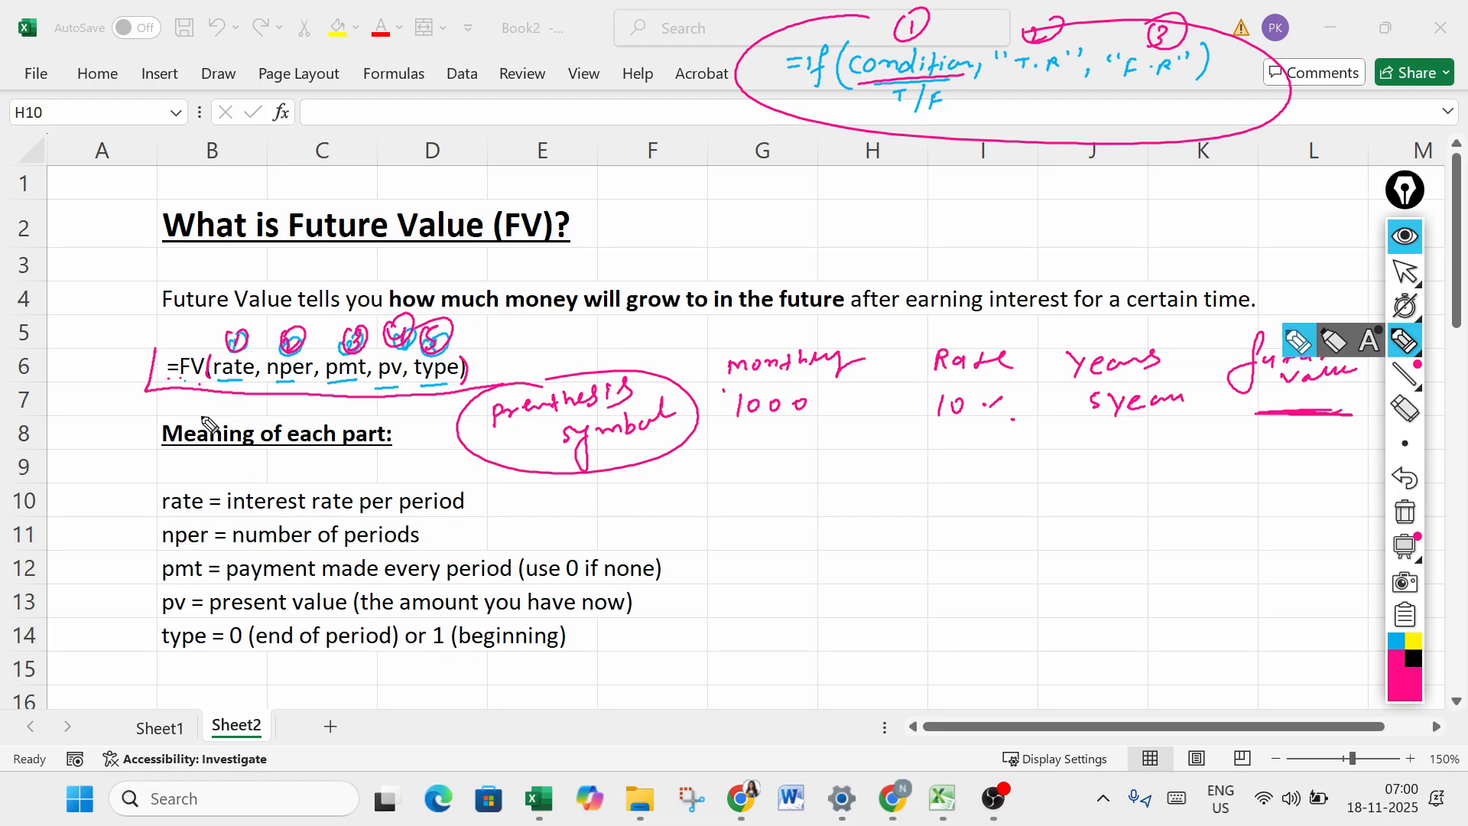
pyautogui.click(1406, 409)
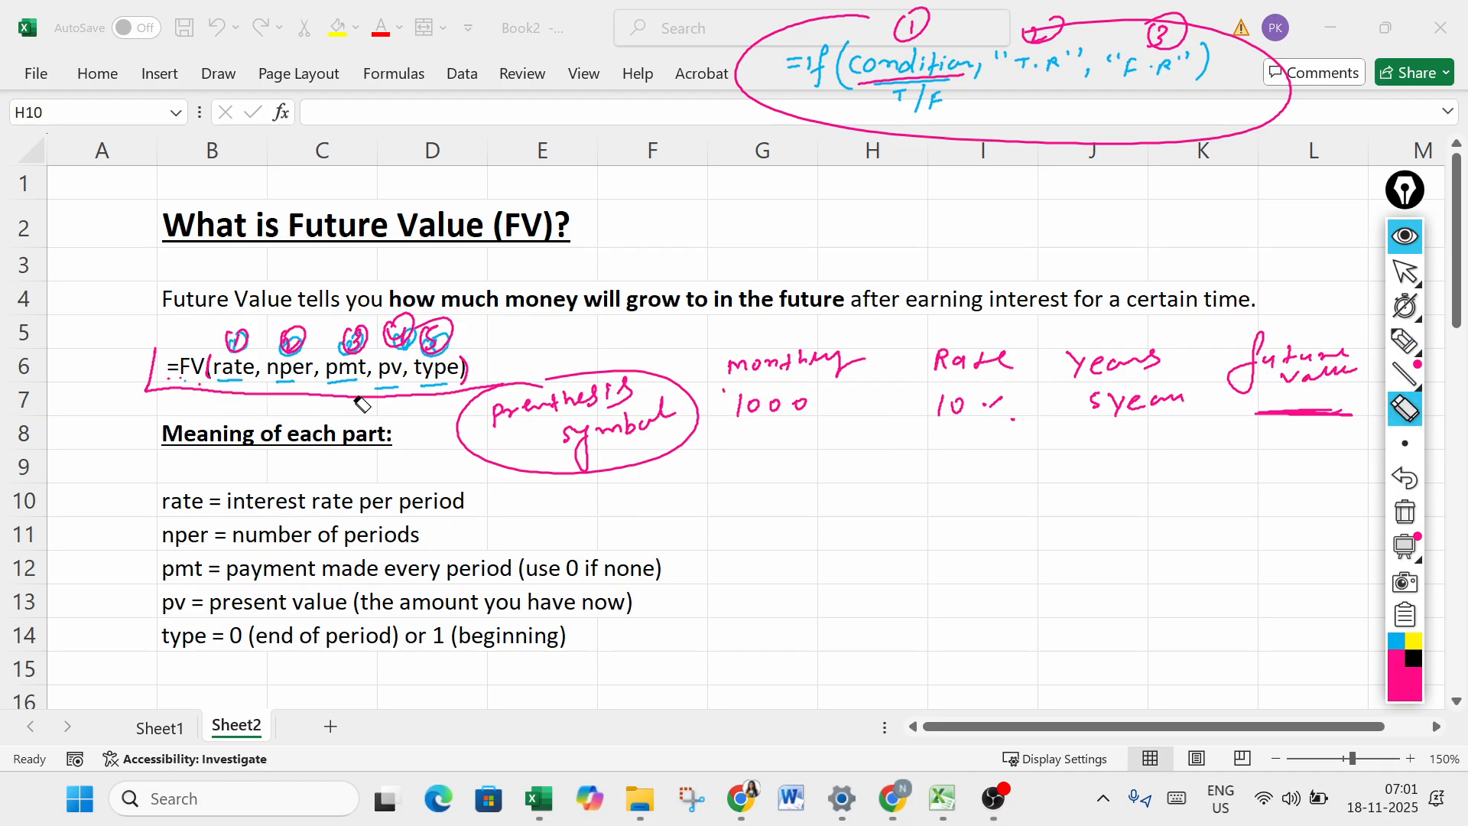
pyautogui.moveTo(350, 338)
pyautogui.mouseDown()
pyautogui.moveTo(442, 340)
pyautogui.moveTo(423, 406)
pyautogui.moveTo(263, 341)
pyautogui.moveTo(296, 334)
pyautogui.mouseUp()
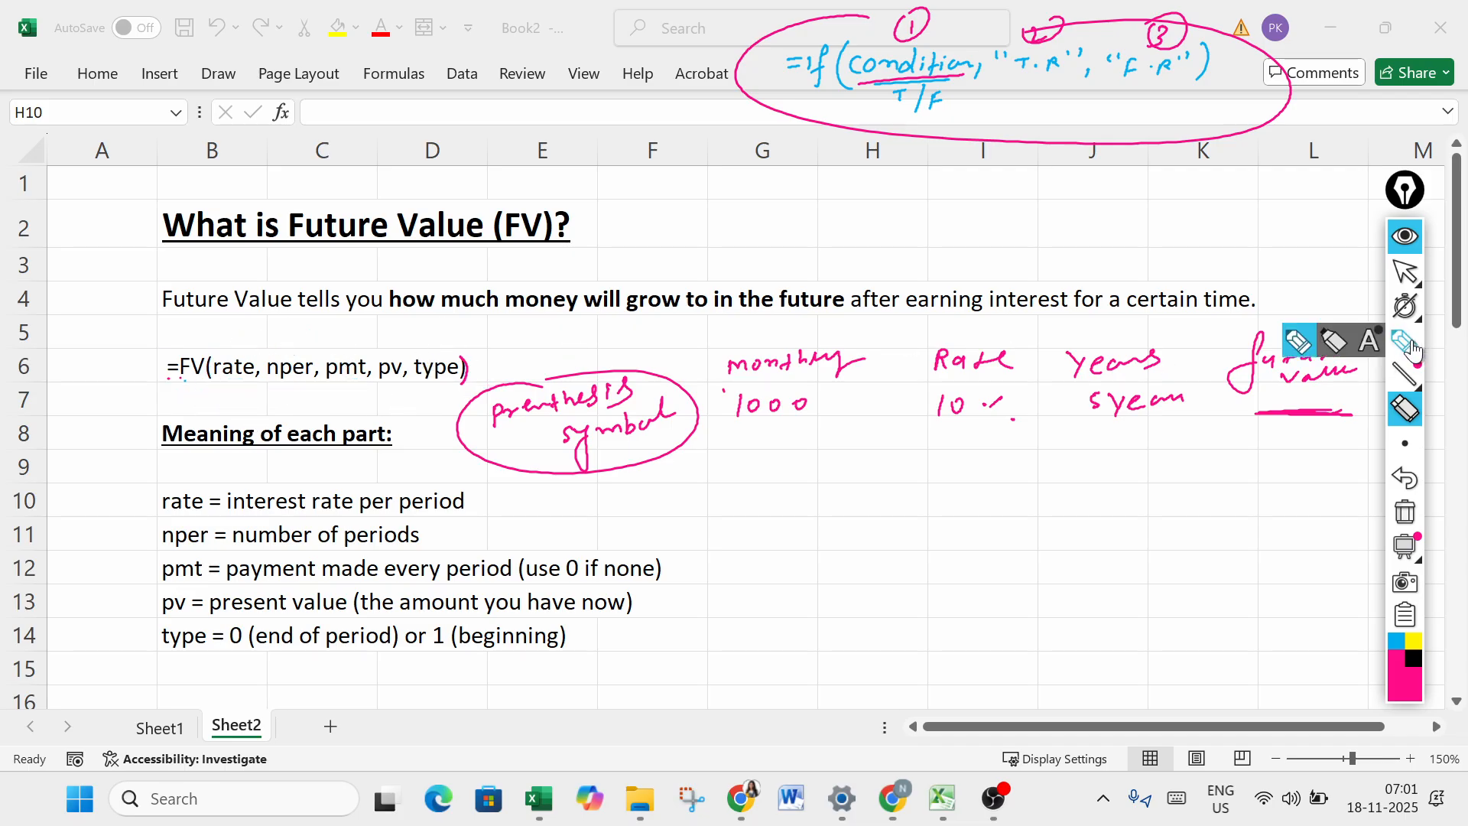
# - Underline rate in the FV formula, circle and underline the example's 10%, and handwrite "posti" above the sheet's definition sentence
pyautogui.click(1405, 340)
pyautogui.moveTo(216, 386); pyautogui.dragTo(249, 384)
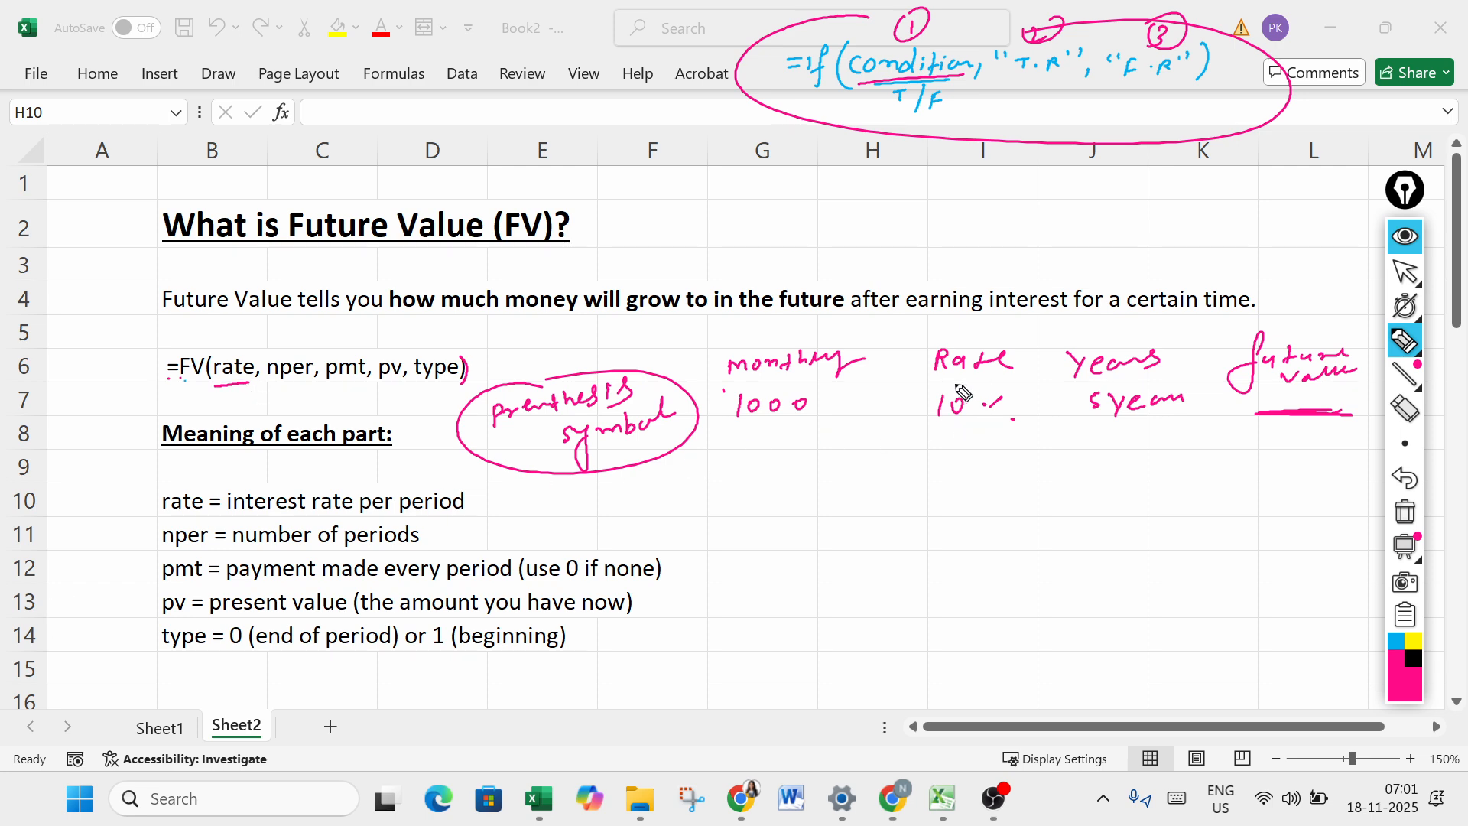
pyautogui.moveTo(957, 384)
pyautogui.mouseDown()
pyautogui.moveTo(924, 413)
pyautogui.moveTo(971, 443)
pyautogui.moveTo(1036, 426)
pyautogui.moveTo(957, 384)
pyautogui.mouseUp()
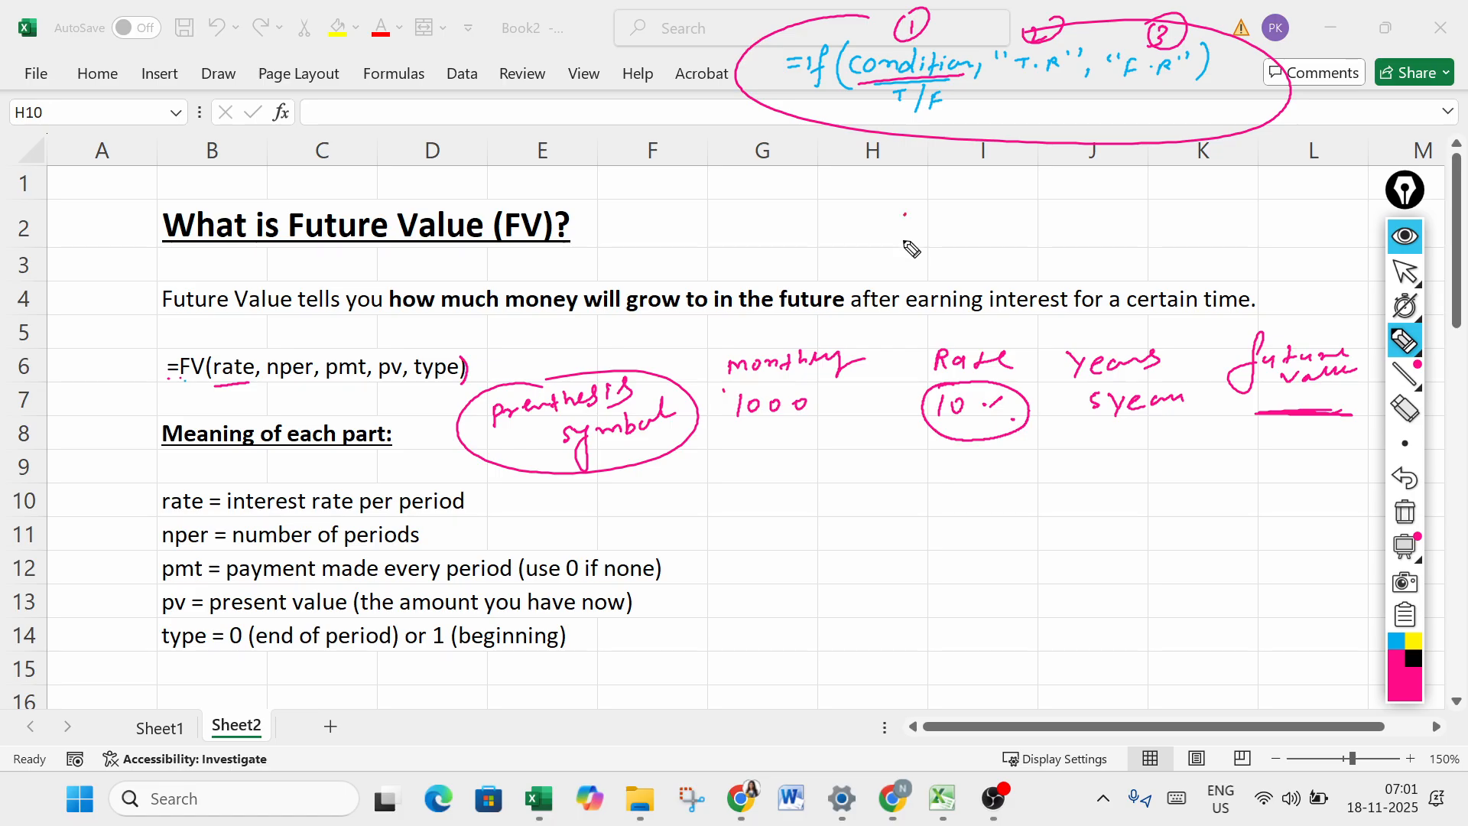
pyautogui.moveTo(904, 213); pyautogui.dragTo(970, 215)
pyautogui.click(951, 214)
pyautogui.moveTo(973, 215); pyautogui.dragTo(972, 223)
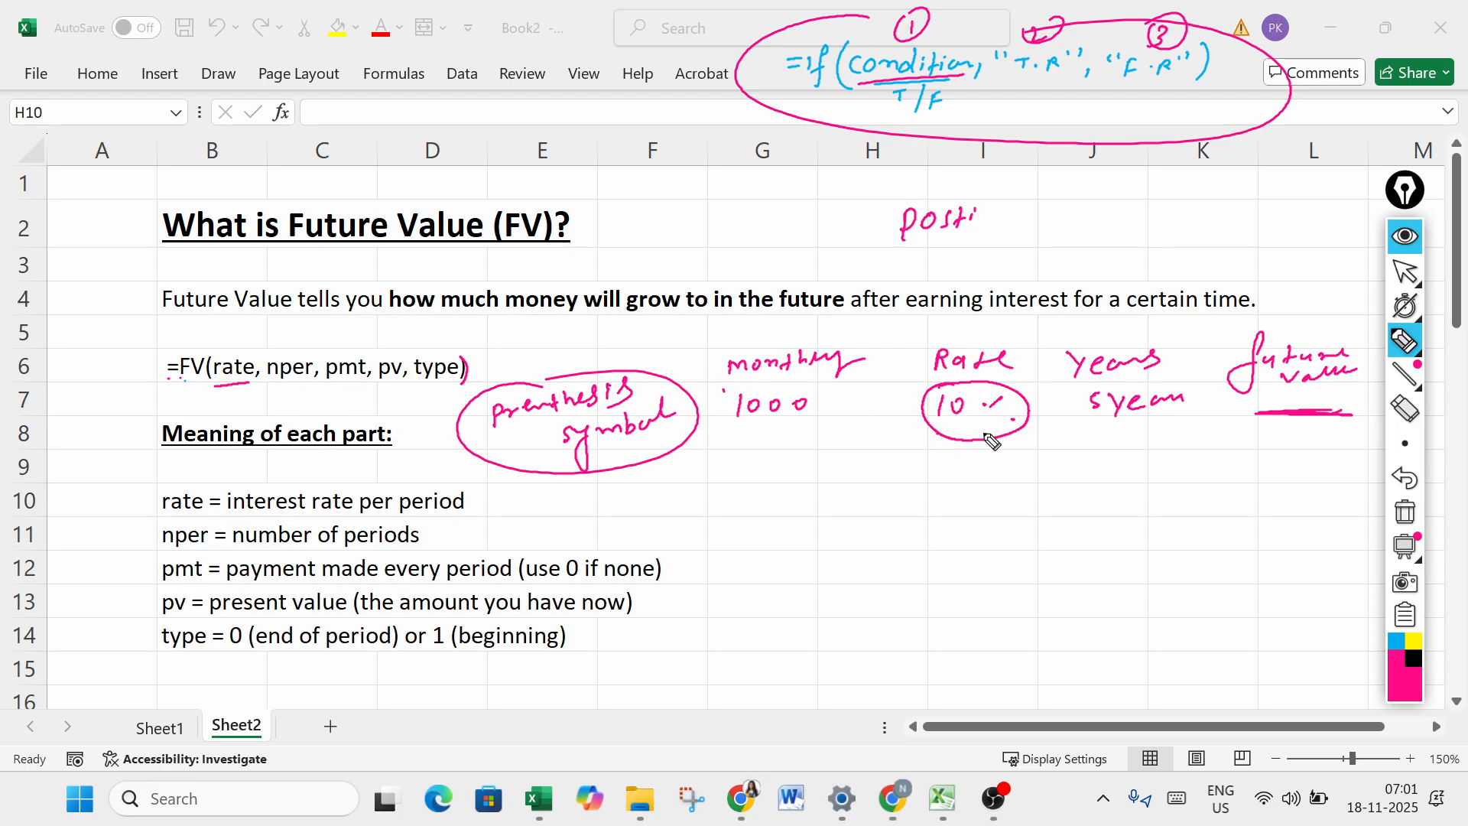
pyautogui.moveTo(946, 434); pyautogui.dragTo(1007, 431)
# - Underline rate again and nper in the FV formula, and circle the example's 5 year value
pyautogui.moveTo(216, 385); pyautogui.dragTo(250, 382)
pyautogui.moveTo(268, 380); pyautogui.dragTo(299, 380)
pyautogui.moveTo(1137, 380)
pyautogui.mouseDown()
pyautogui.moveTo(1093, 417)
pyautogui.moveTo(1200, 411)
pyautogui.moveTo(1094, 386)
pyautogui.mouseUp()
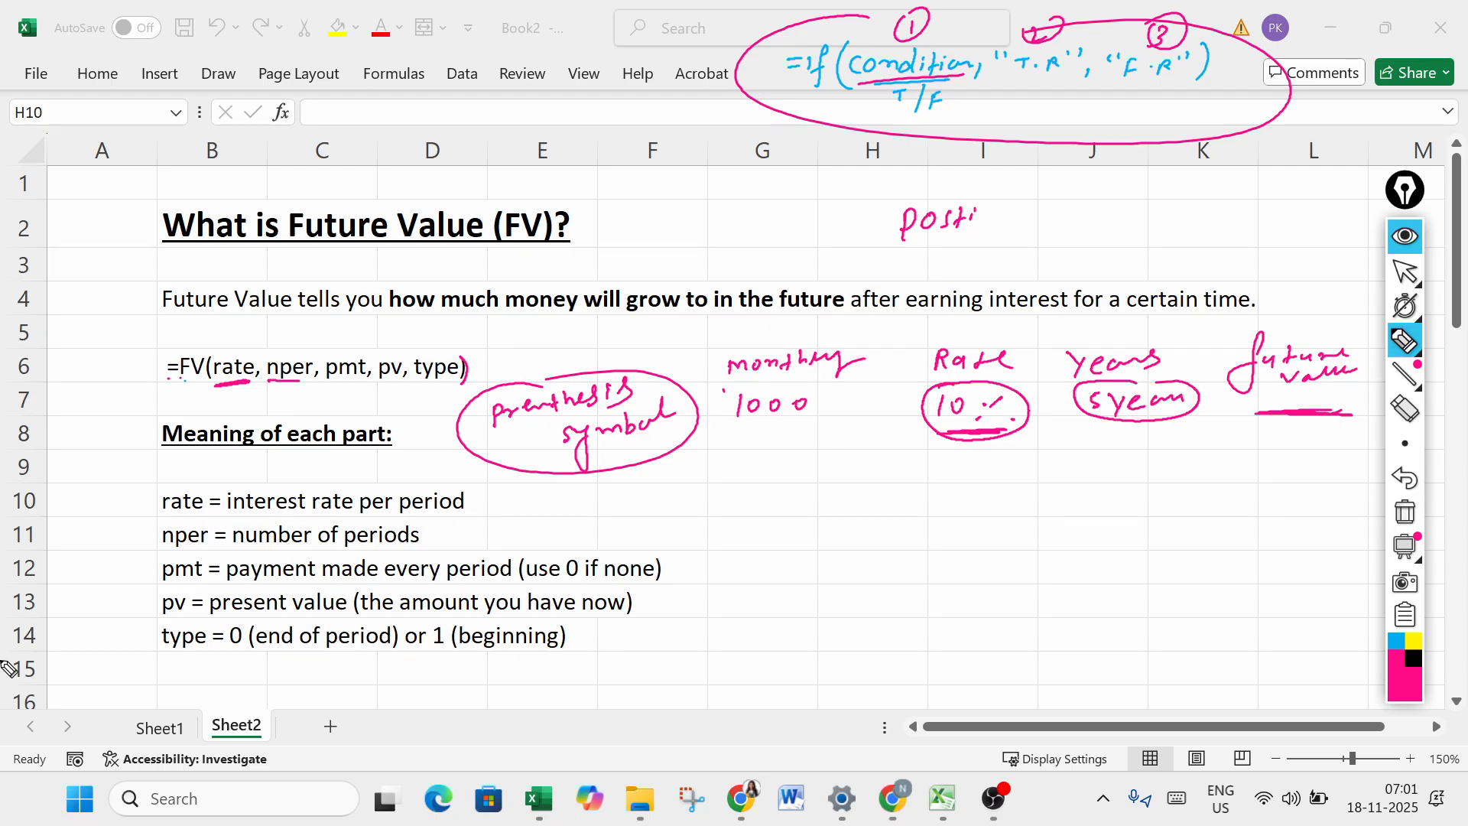
# - Underline nper again and pmt in the FV formula, and circle and underline the example's monthly 1000
pyautogui.moveTo(276, 384); pyautogui.dragTo(298, 383)
pyautogui.moveTo(331, 387); pyautogui.dragTo(352, 383)
pyautogui.moveTo(771, 434); pyautogui.dragTo(766, 384)
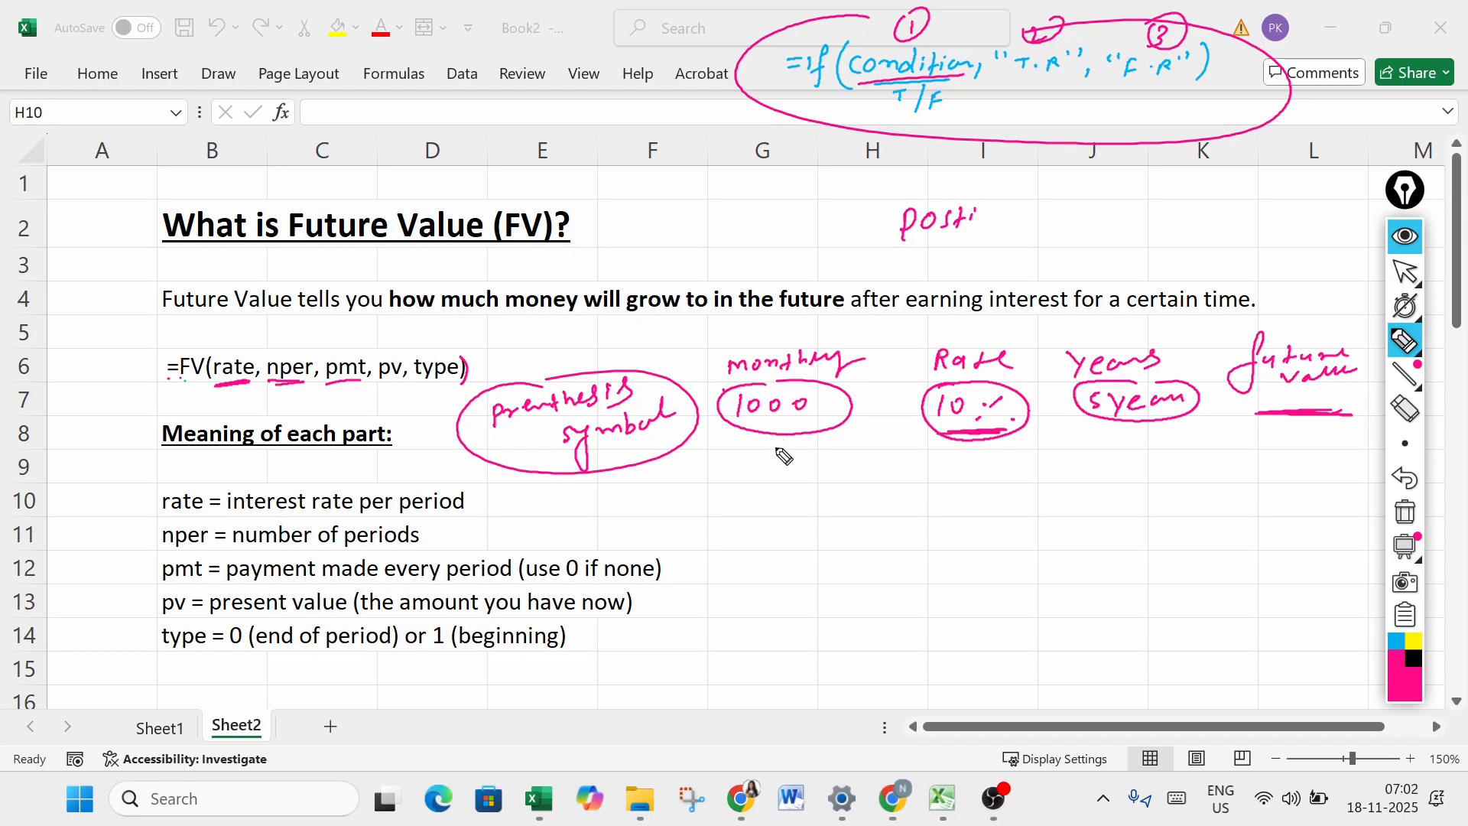
pyautogui.moveTo(764, 438)
pyautogui.mouseDown()
pyautogui.moveTo(835, 439)
pyautogui.moveTo(769, 438)
pyautogui.mouseUp()
pyautogui.moveTo(328, 385)
pyautogui.mouseDown()
pyautogui.moveTo(361, 382)
pyautogui.moveTo(329, 385)
pyautogui.mouseUp()
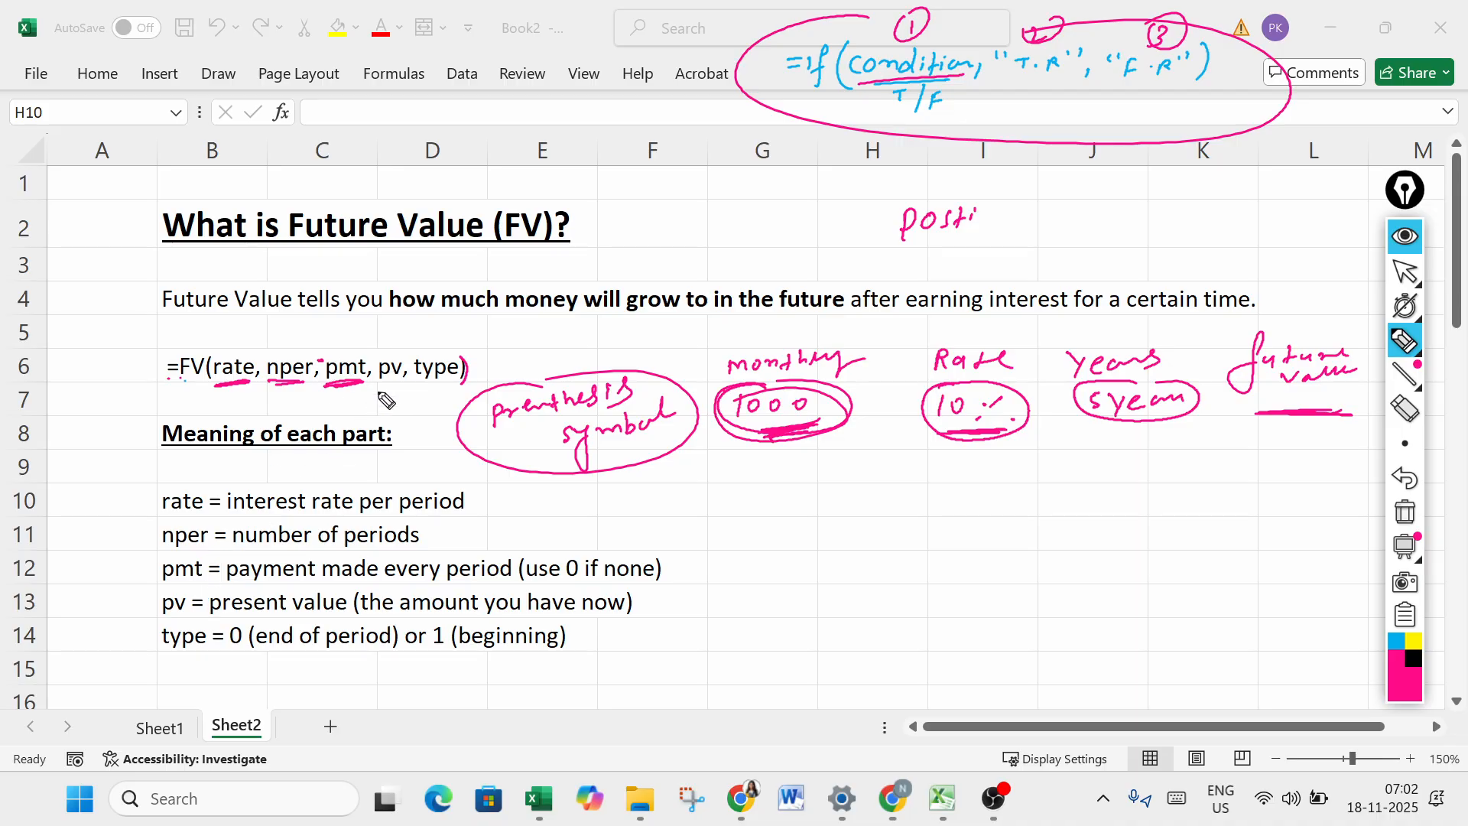
# - Underline pv in the FV formula, tick the rate definition, and underline the rate, nper, pmt and pv definitions
pyautogui.moveTo(381, 386); pyautogui.dragTo(403, 383)
pyautogui.moveTo(133, 505); pyautogui.dragTo(482, 521)
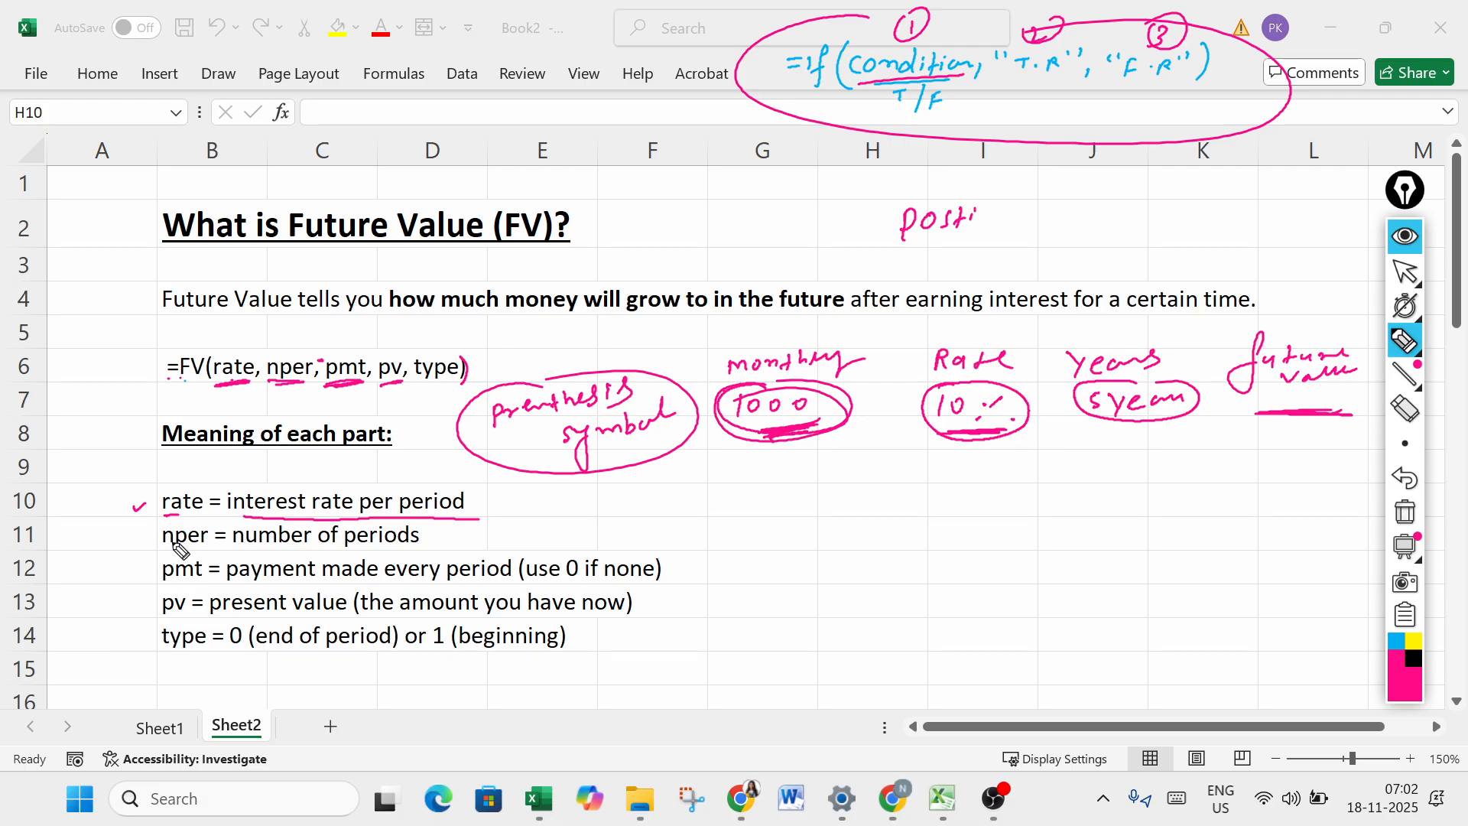
pyautogui.moveTo(161, 548); pyautogui.dragTo(409, 547)
pyautogui.moveTo(155, 582); pyautogui.dragTo(712, 581)
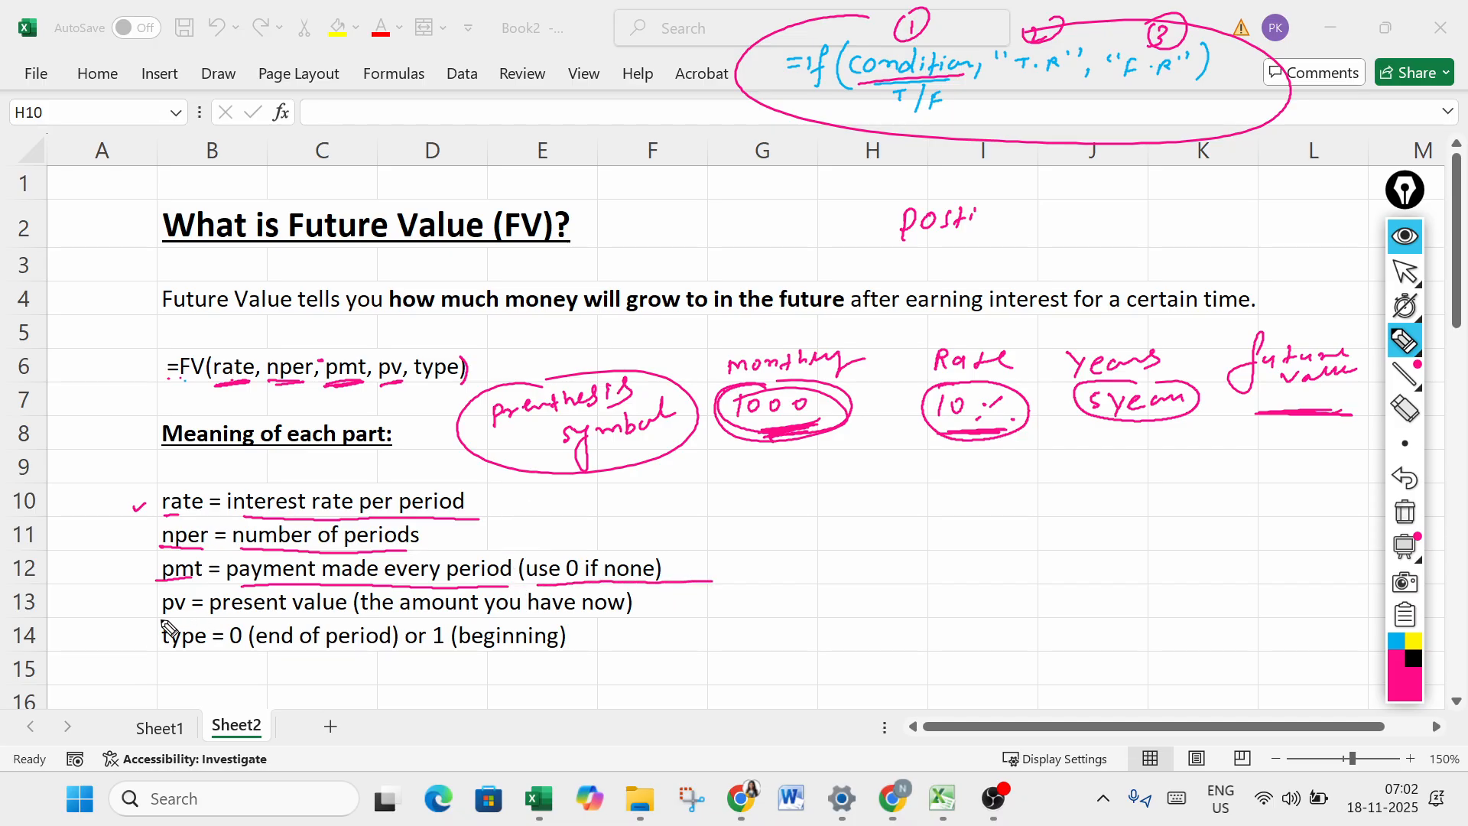
pyautogui.moveTo(160, 615); pyautogui.dragTo(342, 616)
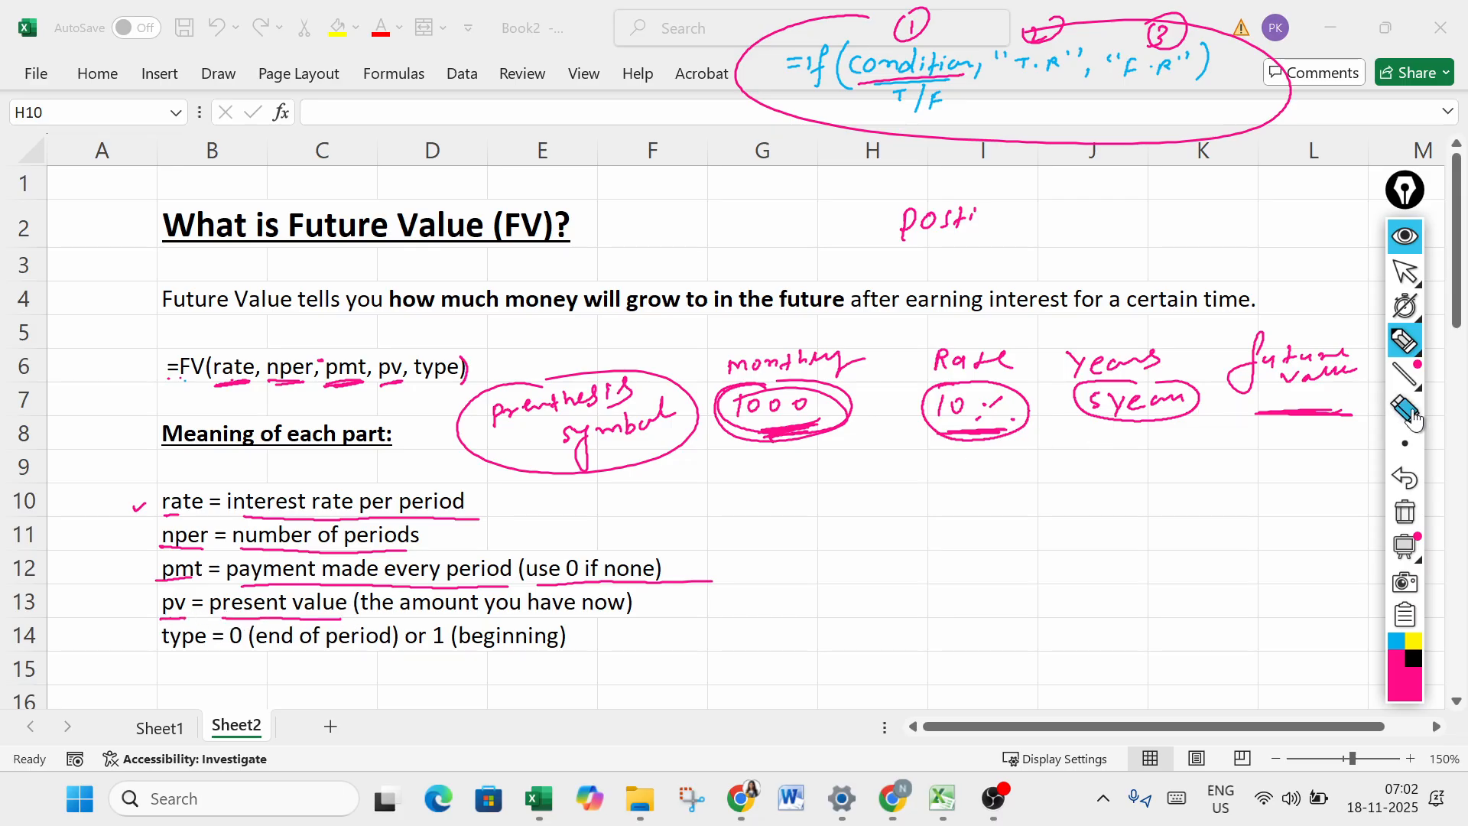
# - Erase the circled "prenthesis symbol" note and undo the accidental erasures in the monthly, Rate and Years example
pyautogui.click(1412, 415)
pyautogui.moveTo(625, 472)
pyautogui.mouseDown()
pyautogui.moveTo(570, 417)
pyautogui.moveTo(381, 410)
pyautogui.mouseUp()
pyautogui.moveTo(495, 434)
pyautogui.mouseDown()
pyautogui.moveTo(682, 410)
pyautogui.moveTo(795, 356)
pyautogui.moveTo(809, 429)
pyautogui.moveTo(876, 446)
pyautogui.moveTo(921, 430)
pyautogui.mouseUp()
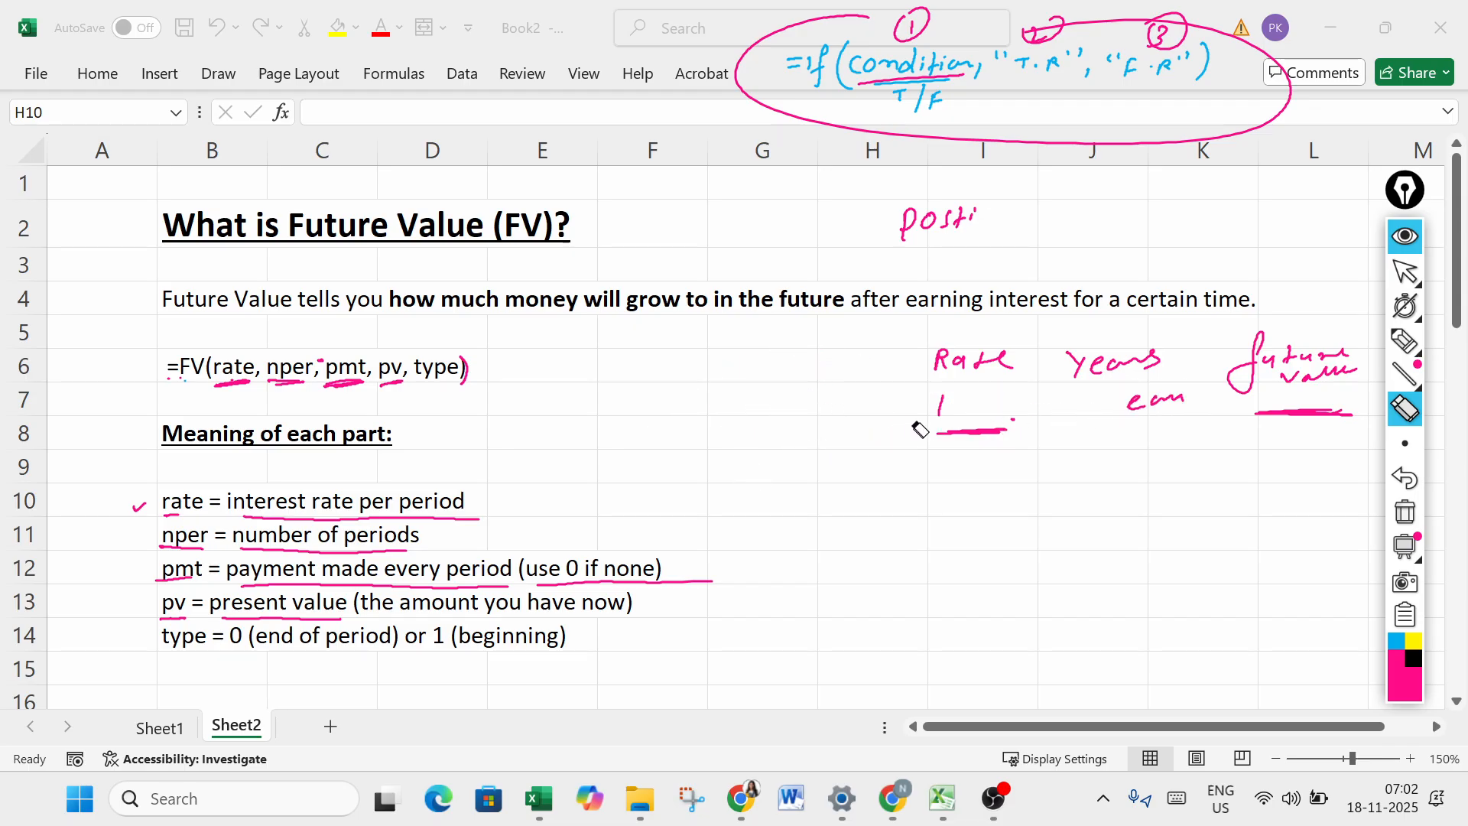
pyautogui.hotkey('ctrl', 'z')
pyautogui.hotkey('ctrl', 'z')
pyautogui.hotkey('ctrl', 'z')
pyautogui.hotkey('ctrl', 'z')
pyautogui.hotkey('ctrl', 'z')
pyautogui.hotkey('ctrl', 'z')
pyautogui.hotkey('ctrl', 'z')
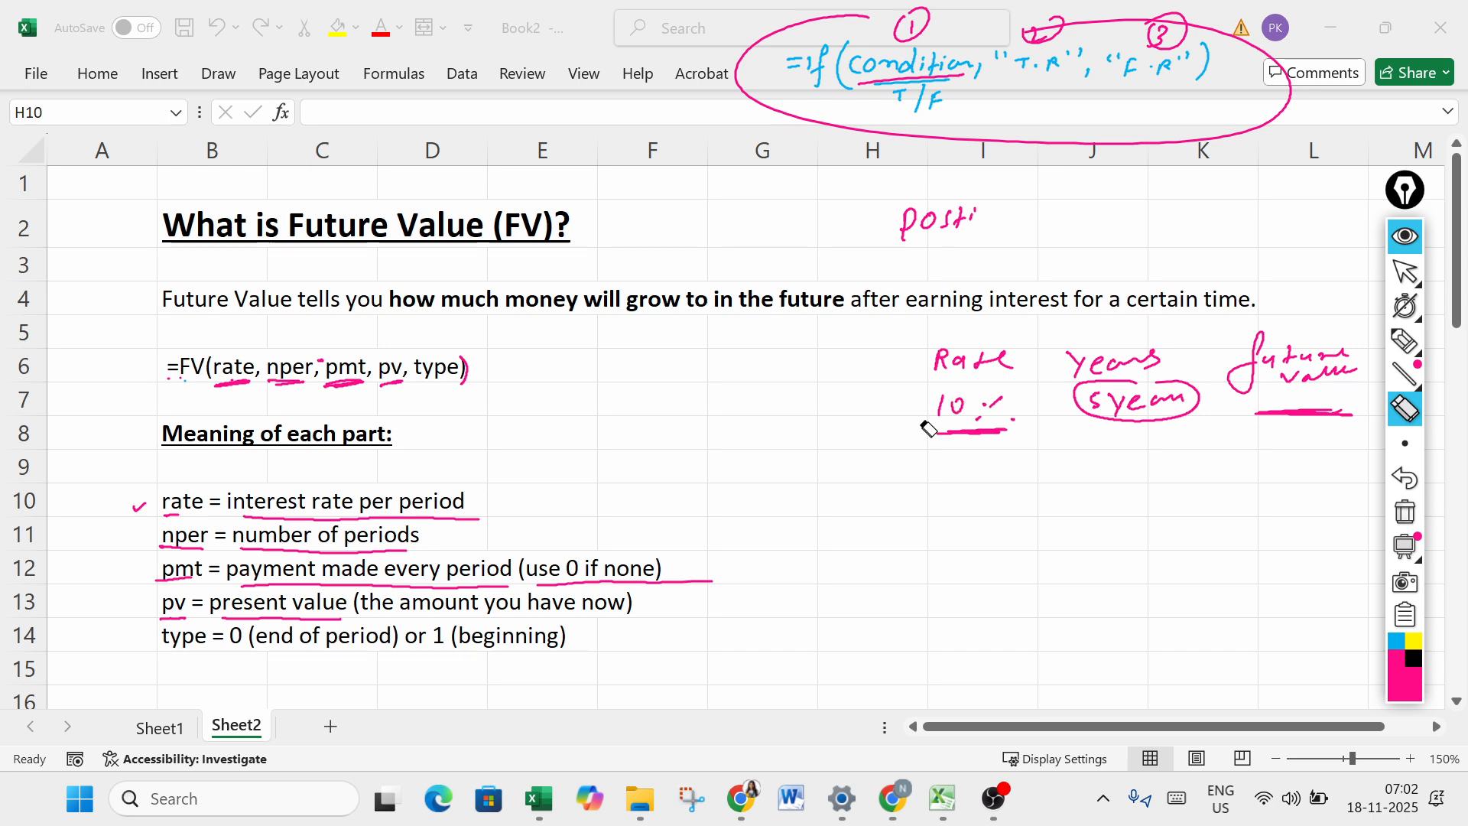
pyautogui.hotkey('ctrl', 'z')
pyautogui.hotkey('ctrl', 'z')
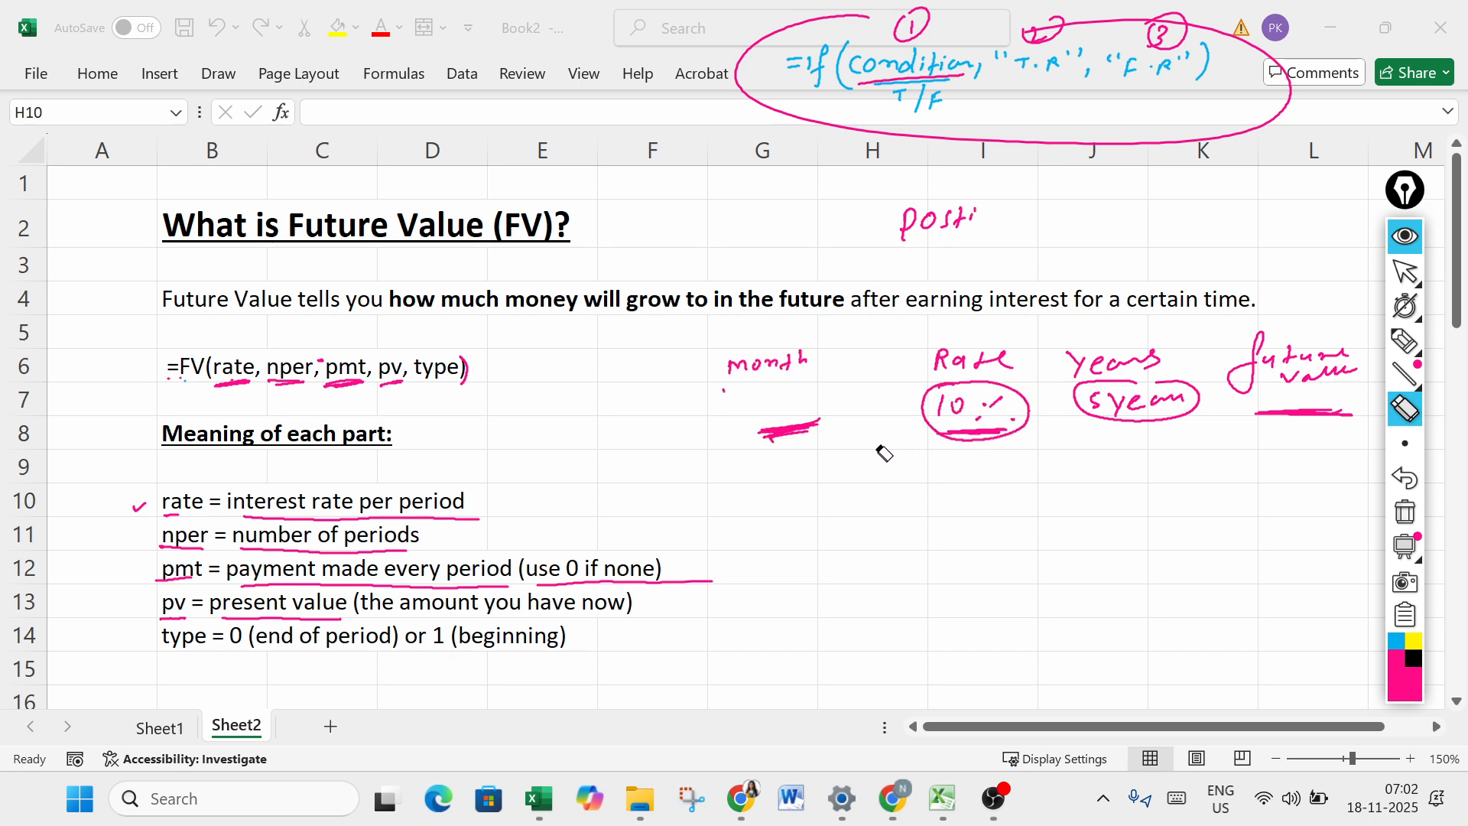
pyautogui.hotkey('ctrl', 'z')
pyautogui.hotkey('ctrl', 'z')
pyautogui.hotkey('ctrl', 'z')
pyautogui.hotkey('ctrl', 'z')
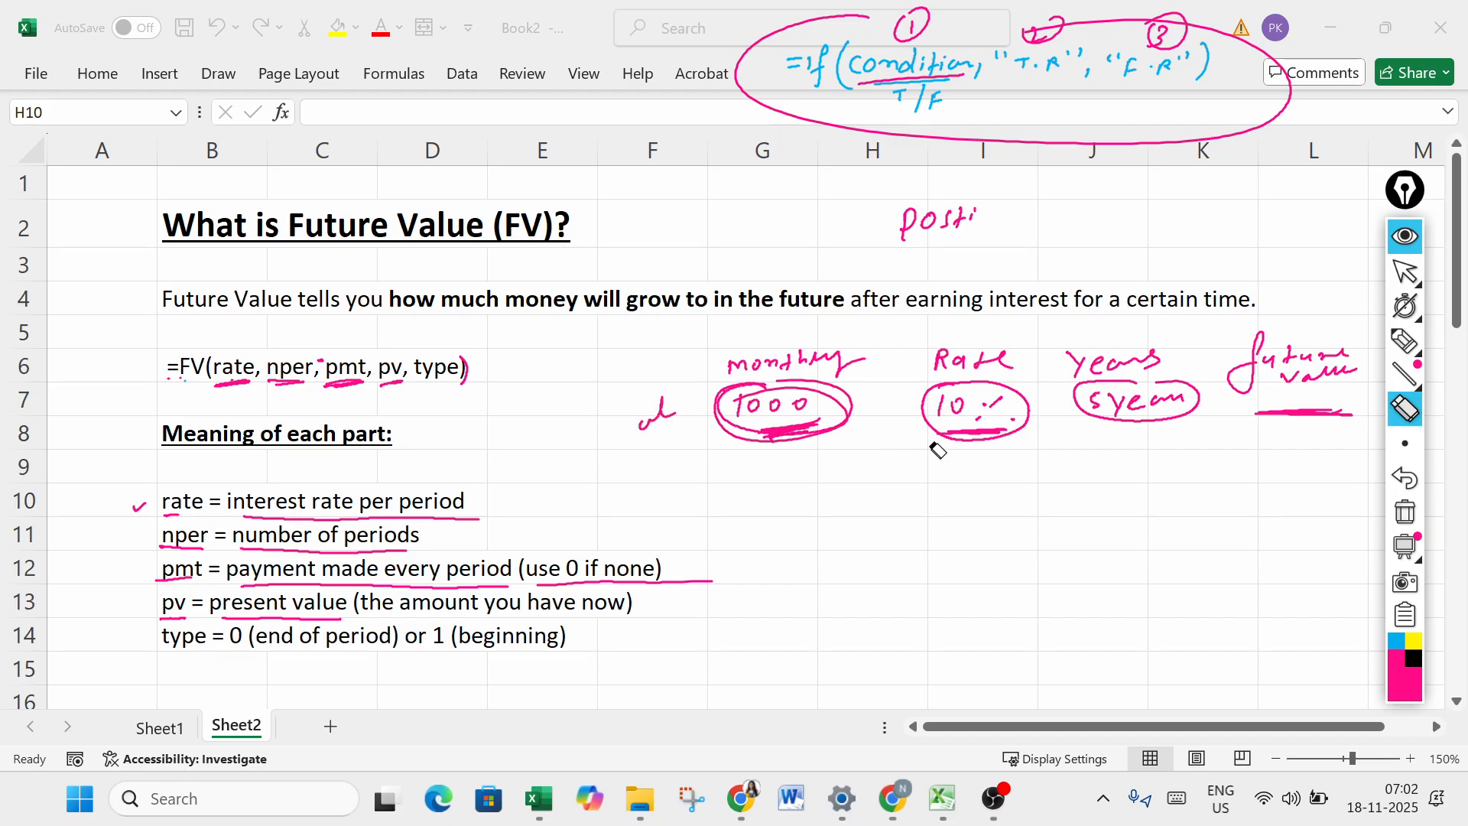
# - Erase the circles and underlines around the example values, the future value line and the leftover note fragment, and choose blue ink
pyautogui.click(1290, 414)
pyautogui.click(1178, 419)
pyautogui.click(981, 434)
pyautogui.moveTo(826, 445); pyautogui.dragTo(681, 455)
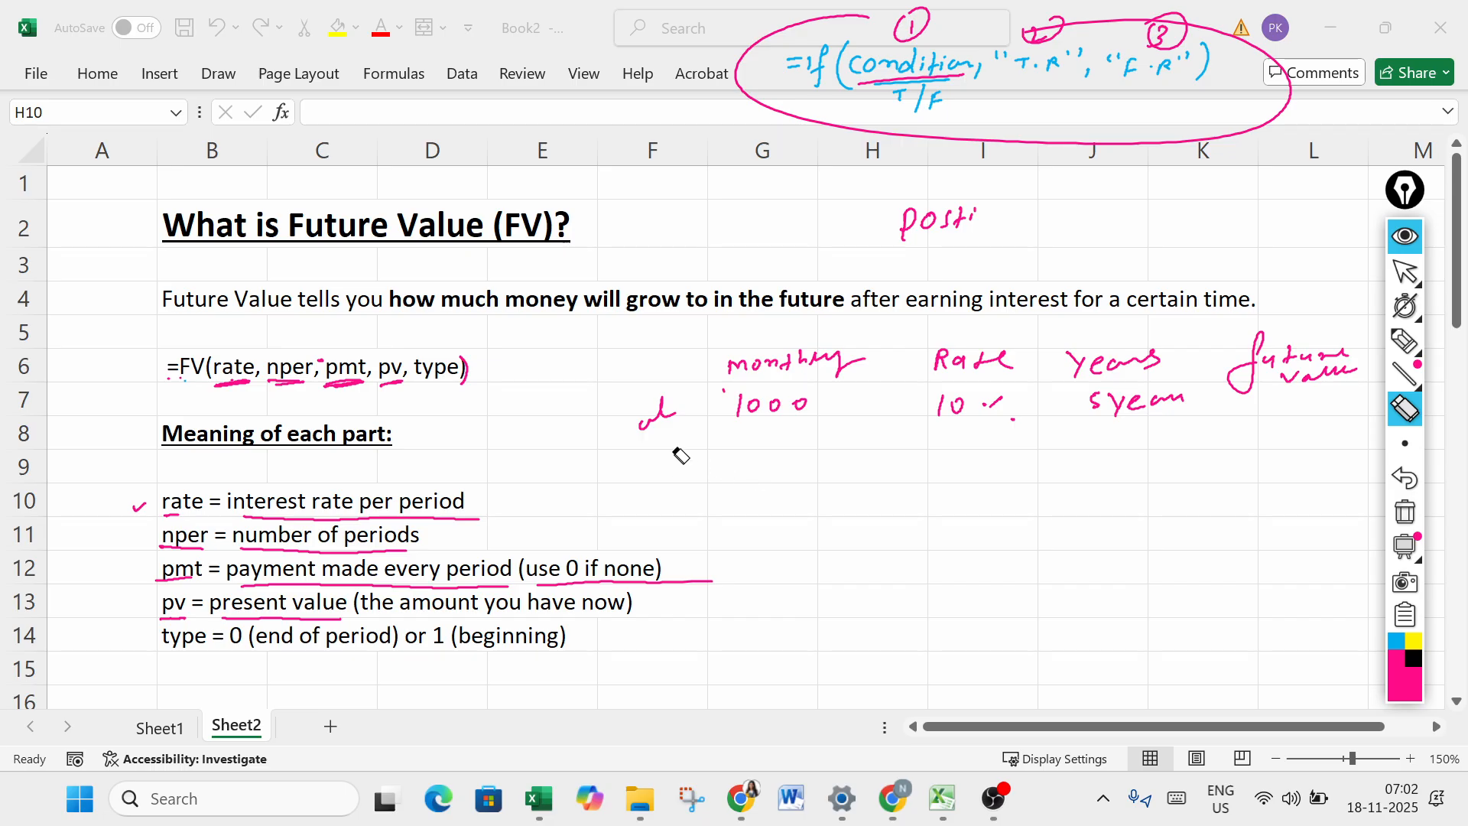
pyautogui.click(673, 419)
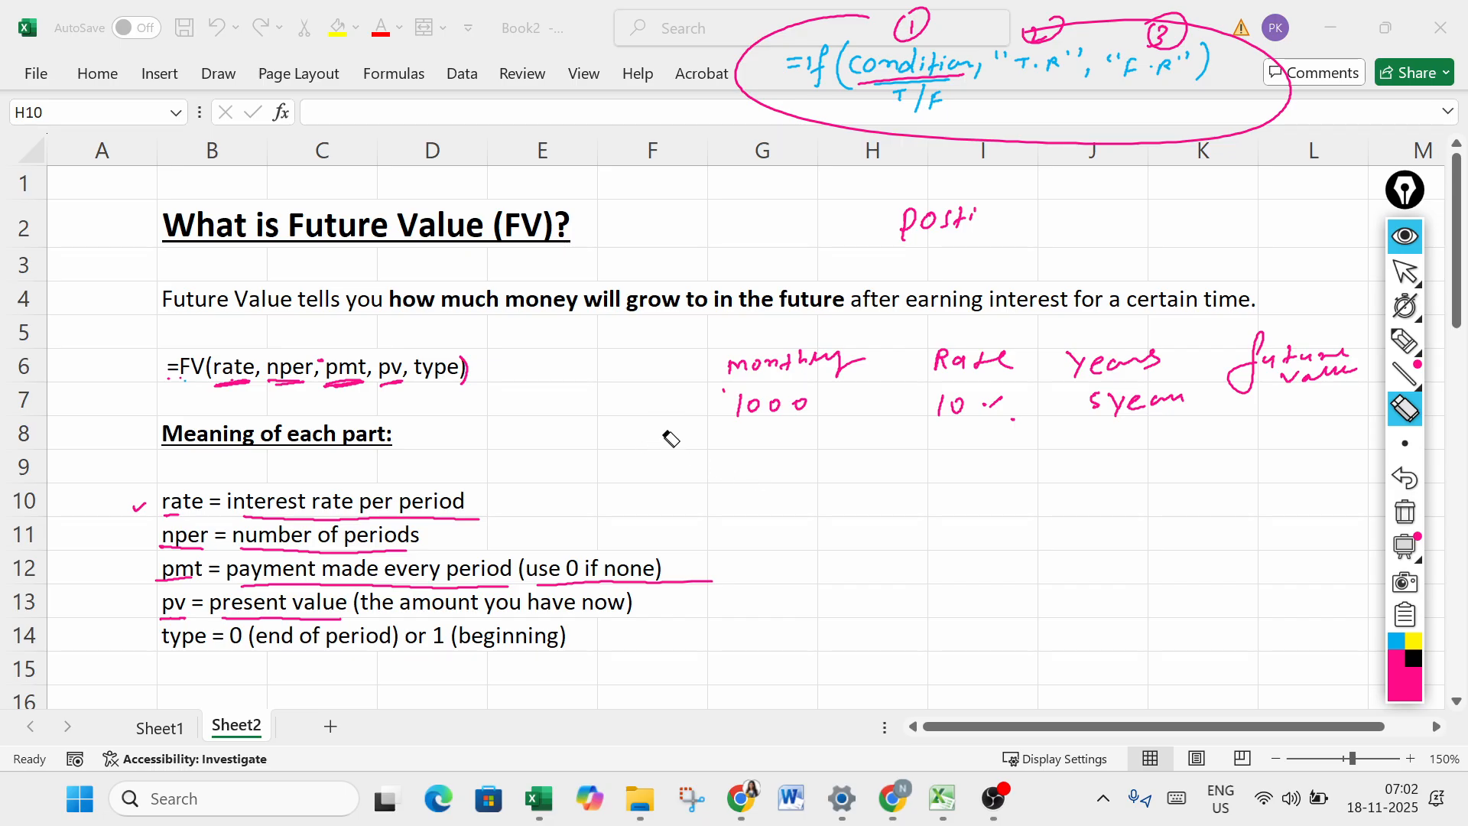
pyautogui.click(1396, 641)
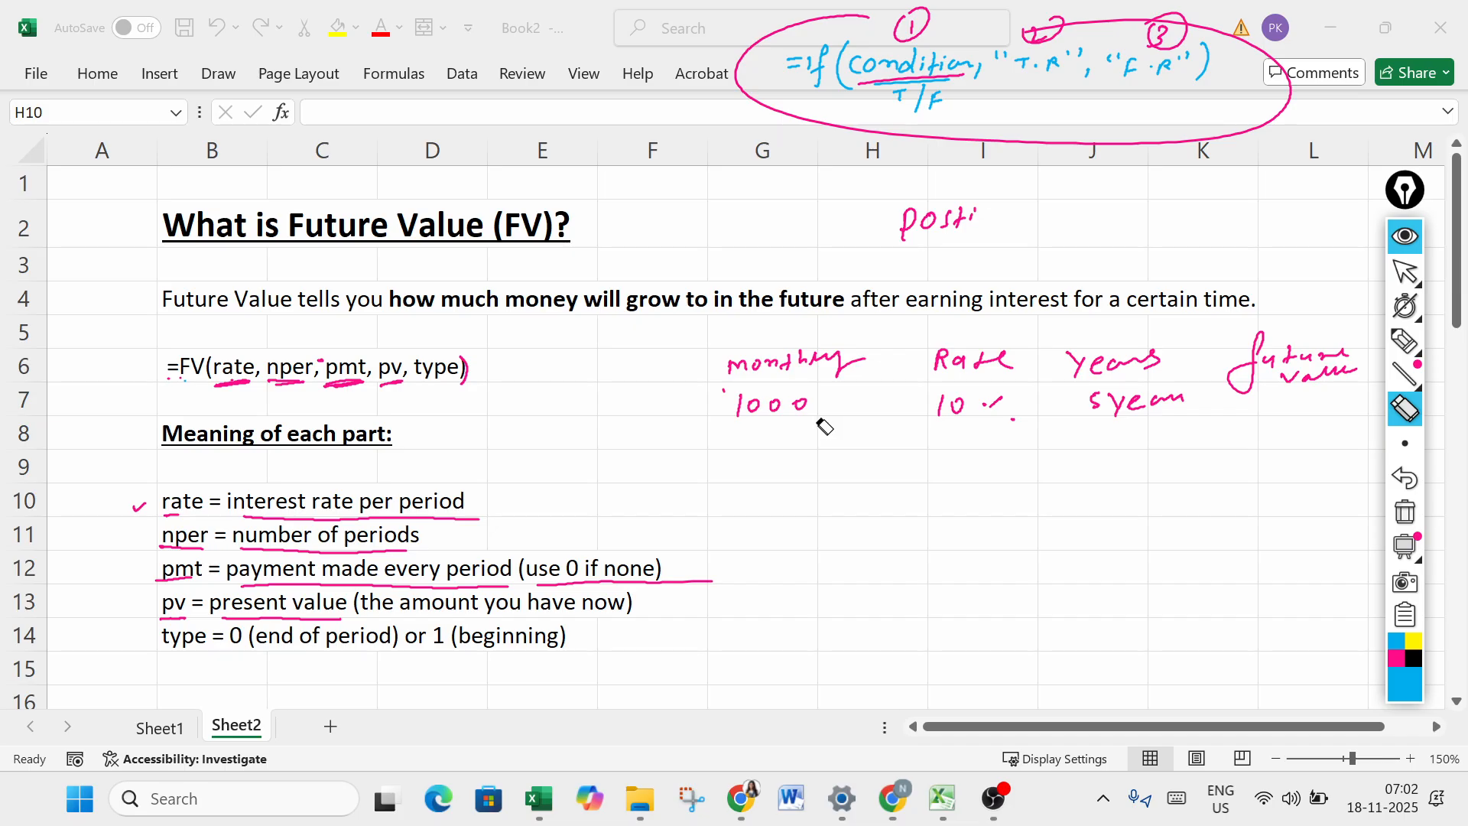
# - Write circled blue notes of 50,000 above and -50,000 below the handwritten example, and underline pv in the FV formula
pyautogui.click(1405, 341)
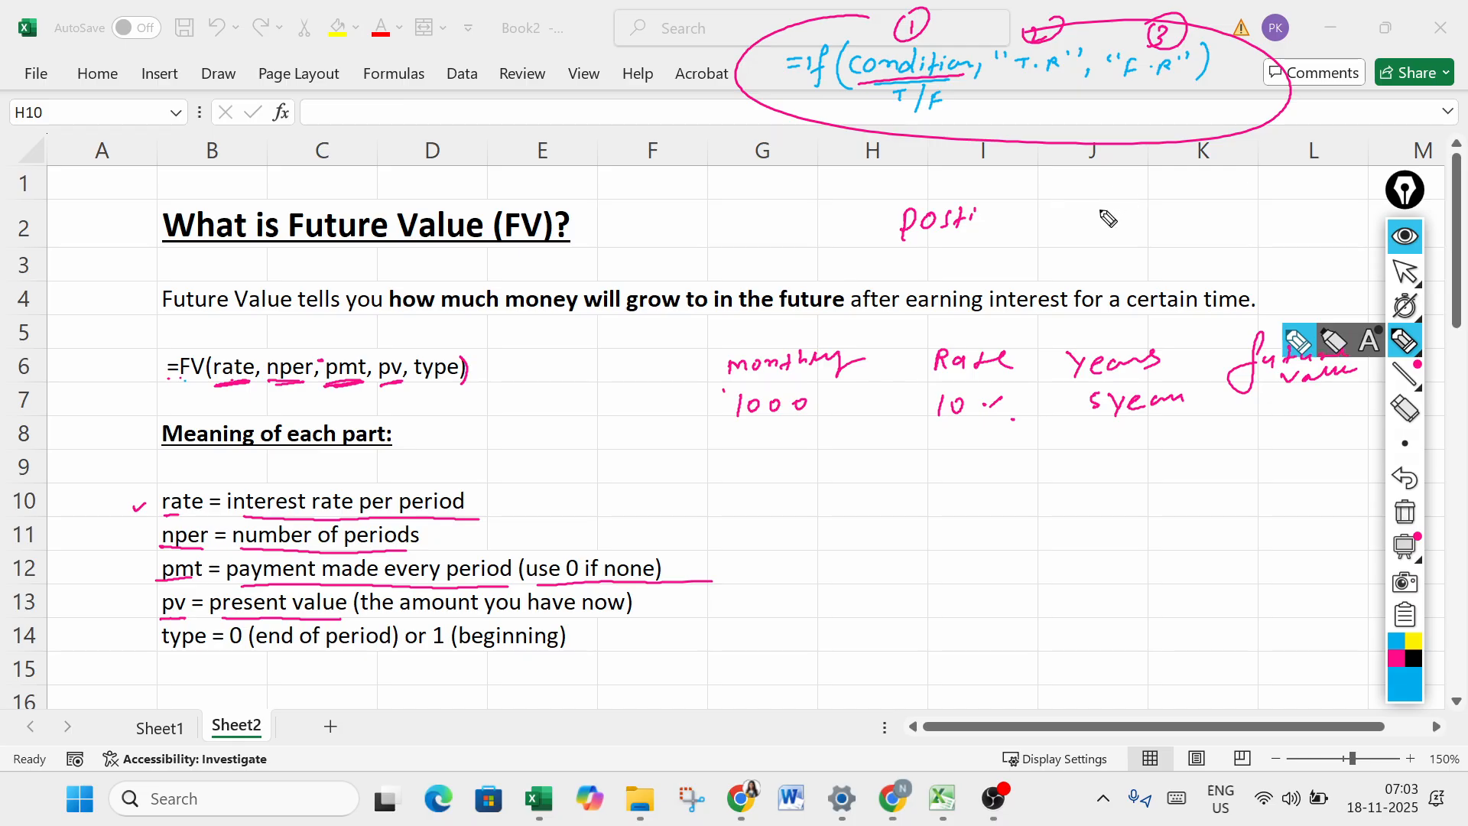
pyautogui.moveTo(1108, 207); pyautogui.dragTo(1095, 227)
pyautogui.moveTo(1119, 212)
pyautogui.mouseDown()
pyautogui.moveTo(1123, 224)
pyautogui.moveTo(1121, 210)
pyautogui.mouseUp()
pyautogui.moveTo(1143, 213)
pyautogui.mouseDown()
pyautogui.moveTo(1138, 225)
pyautogui.moveTo(1163, 206)
pyautogui.moveTo(1222, 205)
pyautogui.mouseUp()
pyautogui.moveTo(1100, 191)
pyautogui.mouseDown()
pyautogui.moveTo(1171, 249)
pyautogui.moveTo(1144, 195)
pyautogui.mouseUp()
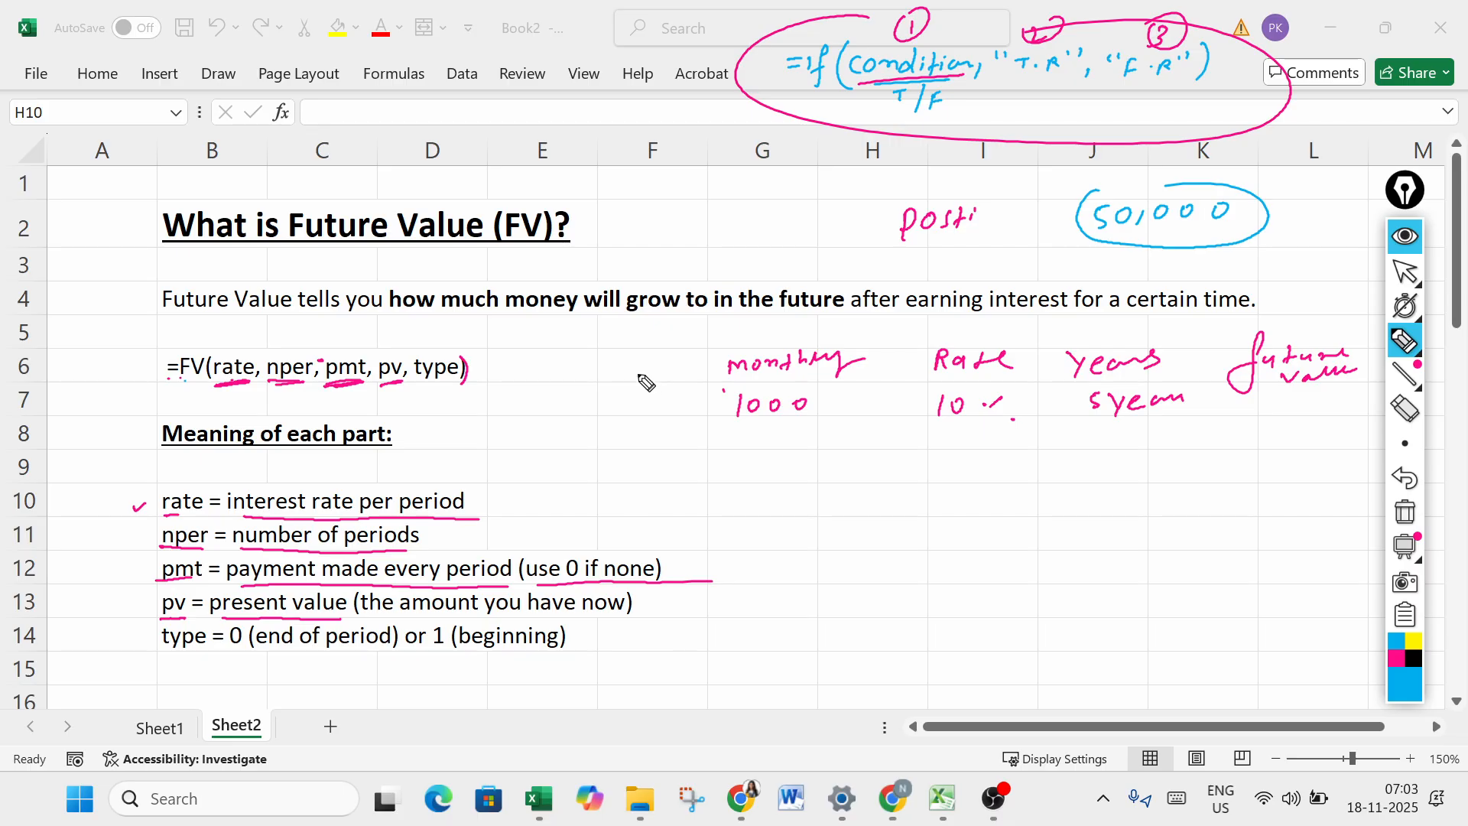
pyautogui.moveTo(382, 386); pyautogui.dragTo(402, 381)
pyautogui.moveTo(1183, 185)
pyautogui.mouseDown()
pyautogui.moveTo(1124, 193)
pyautogui.moveTo(1224, 255)
pyautogui.moveTo(1271, 208)
pyautogui.mouseUp()
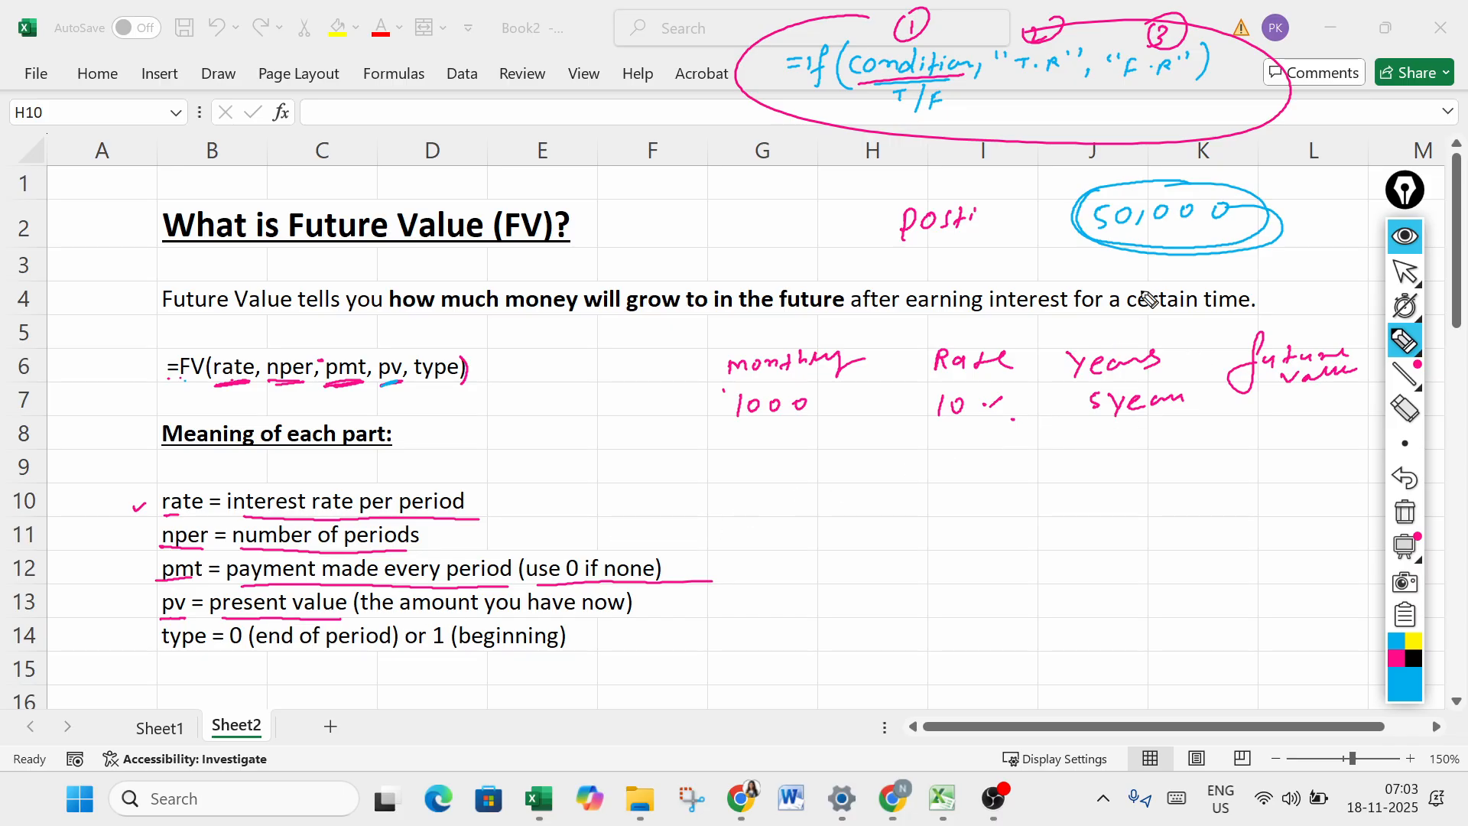
pyautogui.moveTo(1053, 490); pyautogui.dragTo(1200, 482)
pyautogui.moveTo(1137, 462)
pyautogui.mouseDown()
pyautogui.moveTo(1124, 468)
pyautogui.moveTo(1246, 485)
pyautogui.mouseUp()
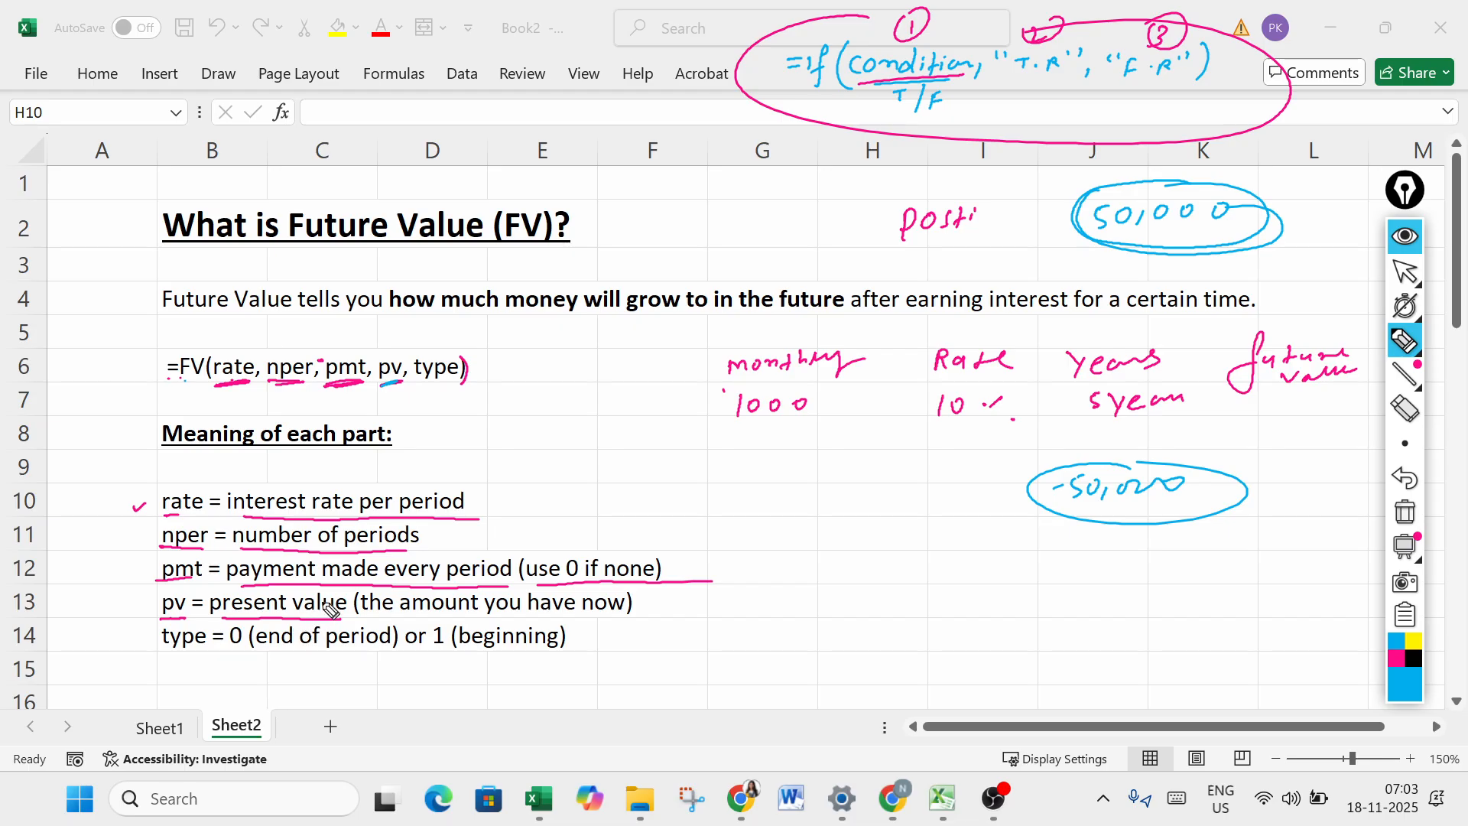
# - Underline type in the FV formula and its definition, marking 0, "end of period", 1 and "beginning"
pyautogui.moveTo(159, 651); pyautogui.dragTo(181, 650)
pyautogui.moveTo(427, 384); pyautogui.dragTo(444, 385)
pyautogui.moveTo(236, 653); pyautogui.dragTo(374, 647)
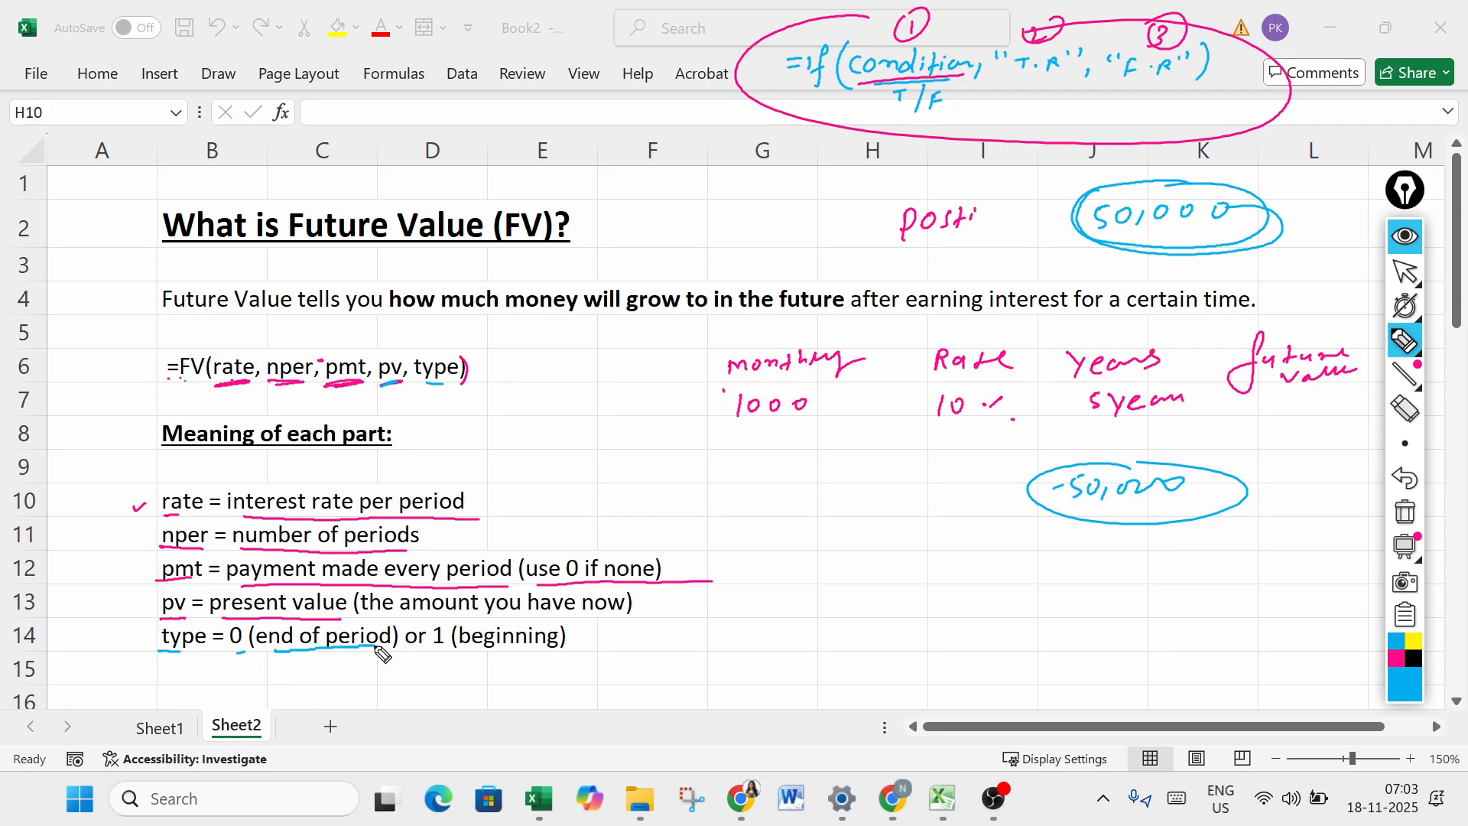
pyautogui.click(446, 656)
pyautogui.moveTo(476, 655); pyautogui.dragTo(557, 651)
# - Write 1 Jan and 30 Jan below the example, add a circled "end" note under 30 Jan, and draw an arrow leading to it
pyautogui.moveTo(846, 556)
pyautogui.mouseDown()
pyautogui.moveTo(844, 574)
pyautogui.moveTo(911, 566)
pyautogui.mouseUp()
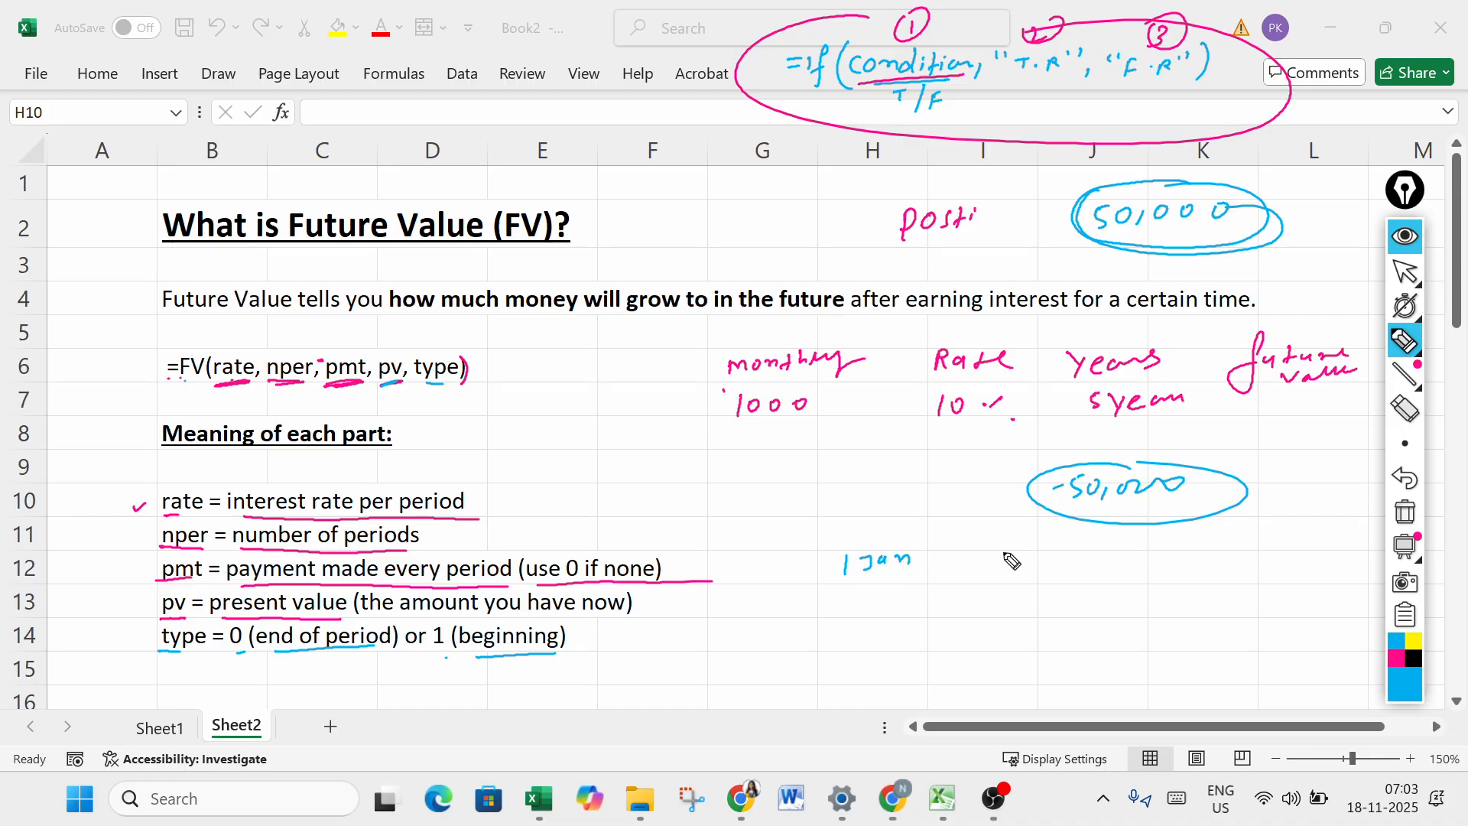
pyautogui.moveTo(1055, 545); pyautogui.dragTo(1156, 551)
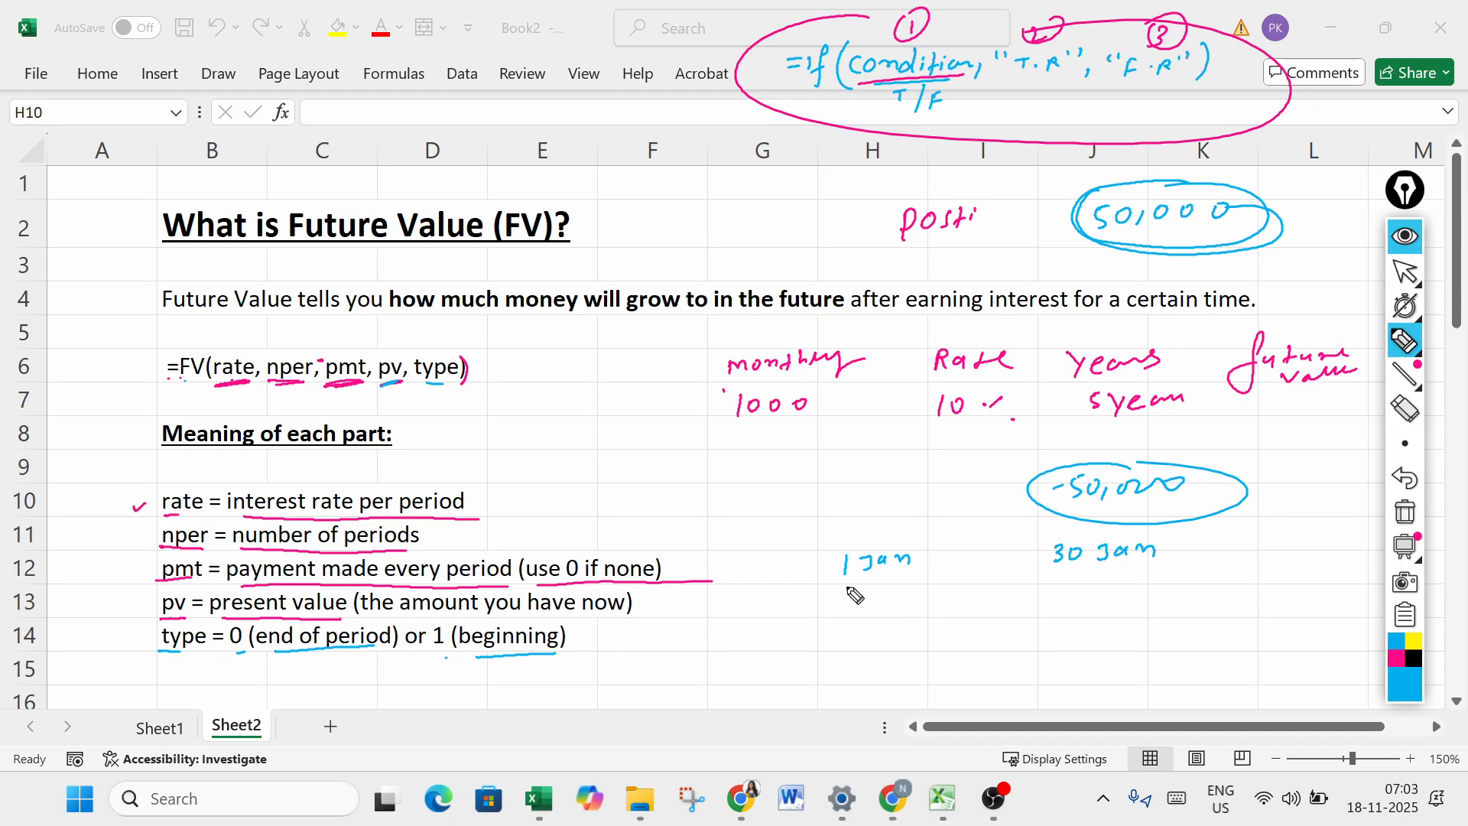
pyautogui.moveTo(844, 585); pyautogui.dragTo(912, 579)
pyautogui.moveTo(853, 599)
pyautogui.mouseDown()
pyautogui.moveTo(852, 615)
pyautogui.moveTo(899, 601)
pyautogui.mouseUp()
pyautogui.moveTo(1078, 591)
pyautogui.mouseDown()
pyautogui.moveTo(1164, 587)
pyautogui.moveTo(1224, 625)
pyautogui.moveTo(1109, 575)
pyautogui.mouseUp()
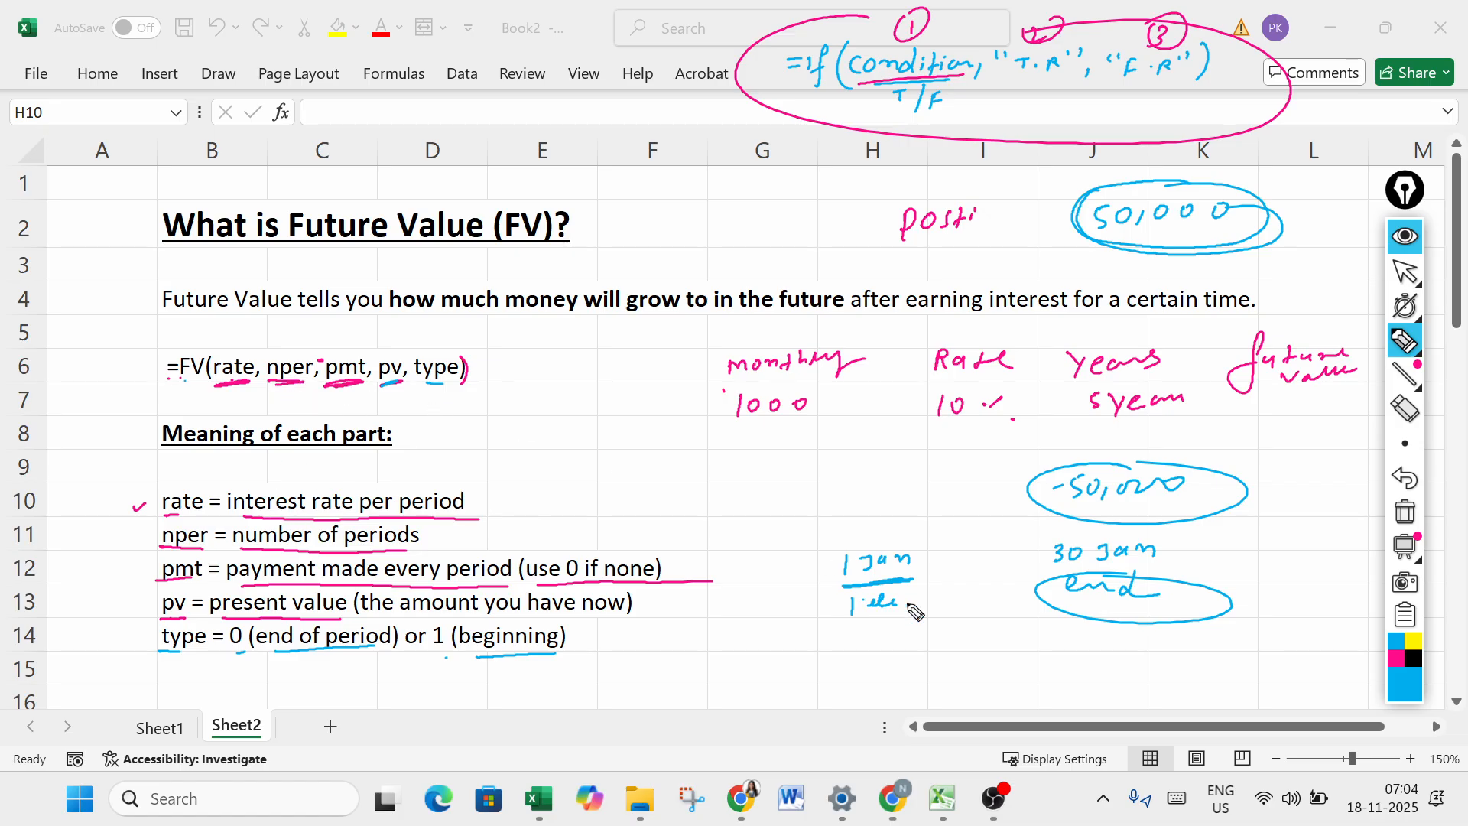
pyautogui.moveTo(918, 608); pyautogui.dragTo(1042, 608)
pyautogui.moveTo(864, 631); pyautogui.dragTo(862, 639)
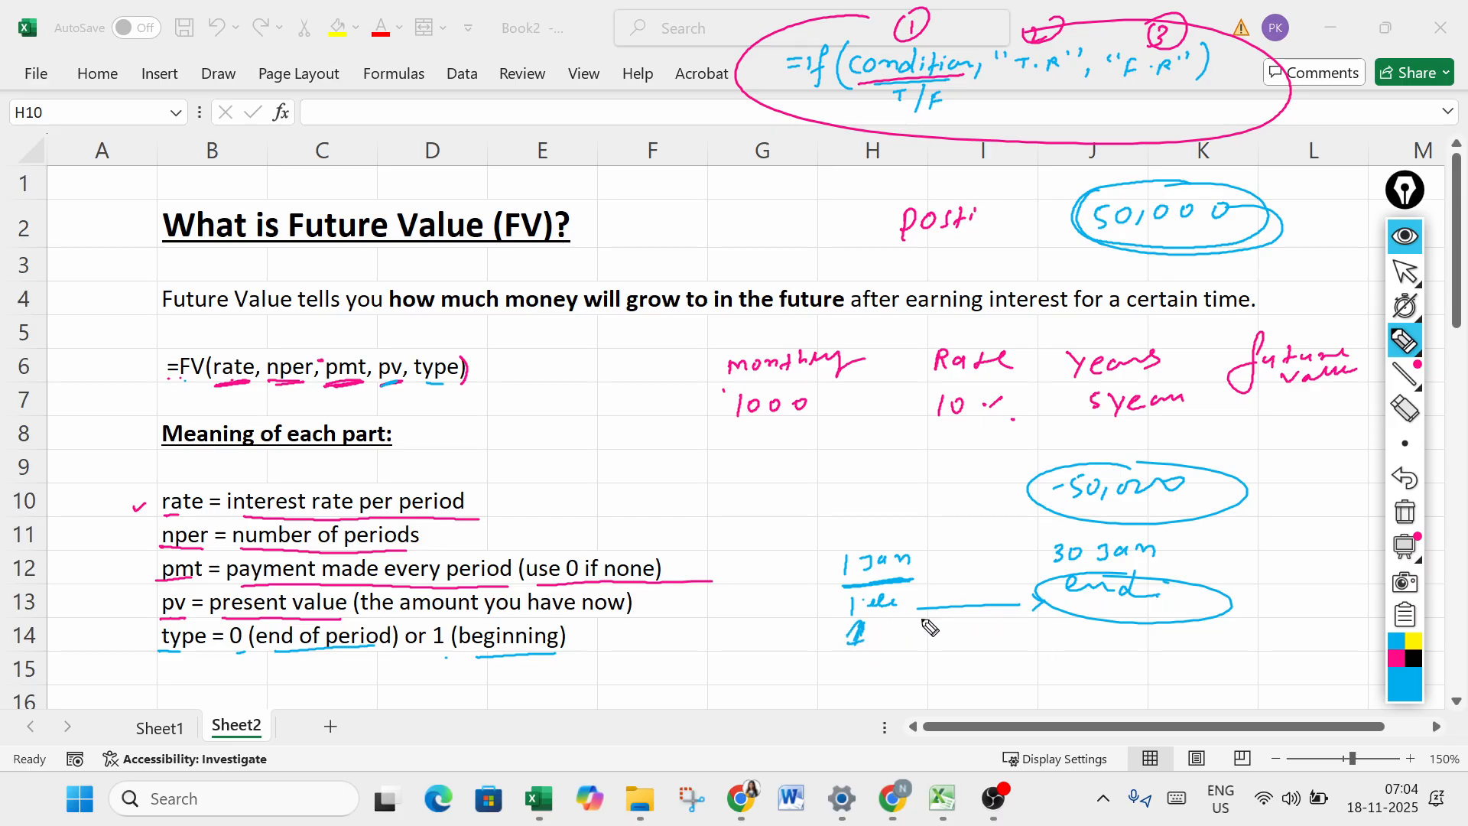
# - Circle the 0 in the type definition and write 0 under type in the FV formula
pyautogui.moveTo(239, 634)
pyautogui.mouseDown()
pyautogui.moveTo(230, 652)
pyautogui.moveTo(247, 632)
pyautogui.mouseUp()
pyautogui.moveTo(434, 386)
pyautogui.mouseDown()
pyautogui.moveTo(430, 399)
pyautogui.moveTo(439, 384)
pyautogui.mouseUp()
pyautogui.click(255, 390)
pyautogui.click(348, 386)
pyautogui.click(486, 389)
# - Erase the marks along the FV formula, and underline rate and nper in blue together with the example's Rate heading and 5 year value
pyautogui.click(1402, 413)
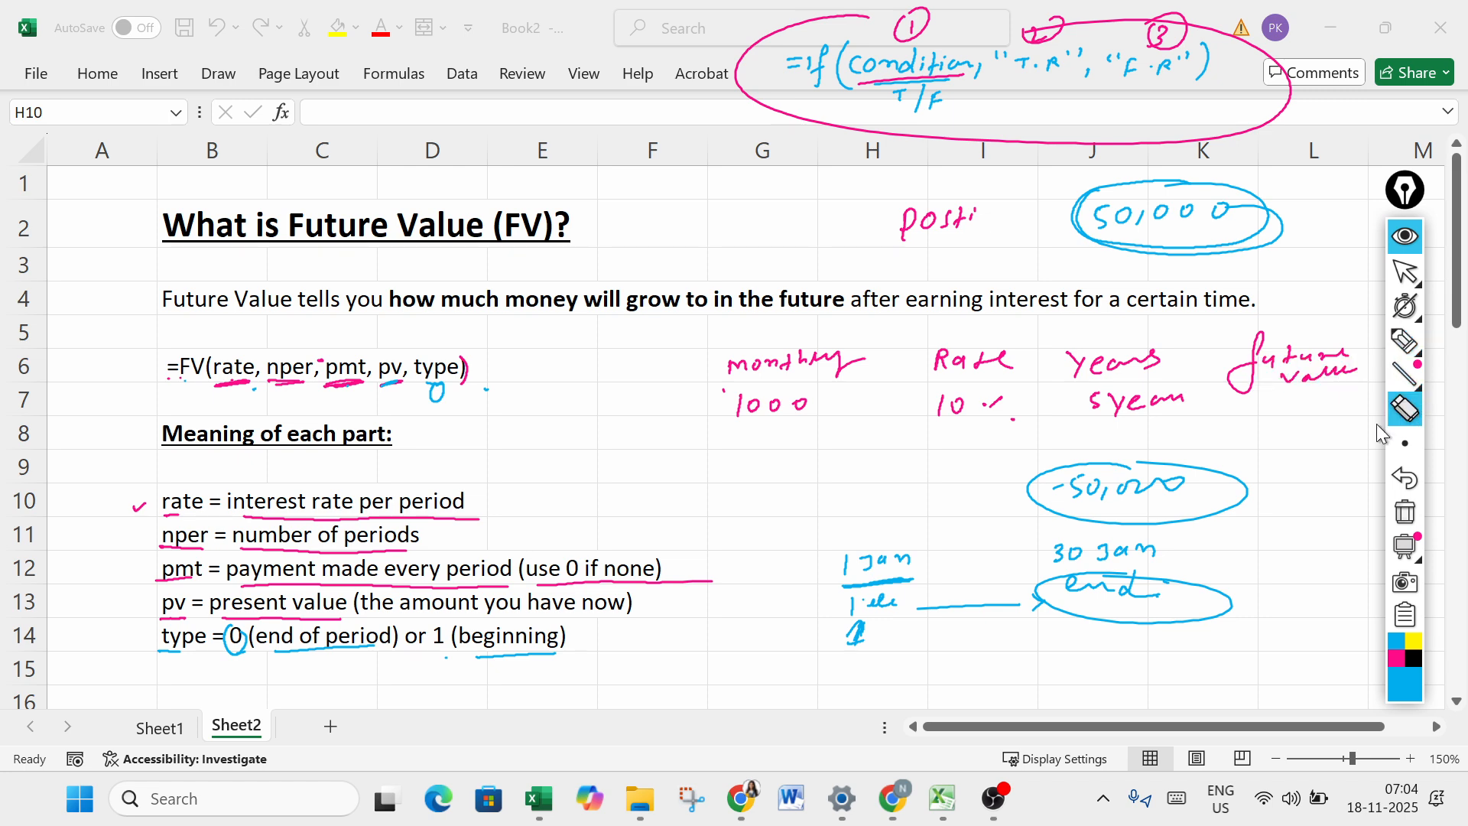
pyautogui.moveTo(478, 396)
pyautogui.mouseDown()
pyautogui.moveTo(262, 394)
pyautogui.moveTo(368, 394)
pyautogui.mouseUp()
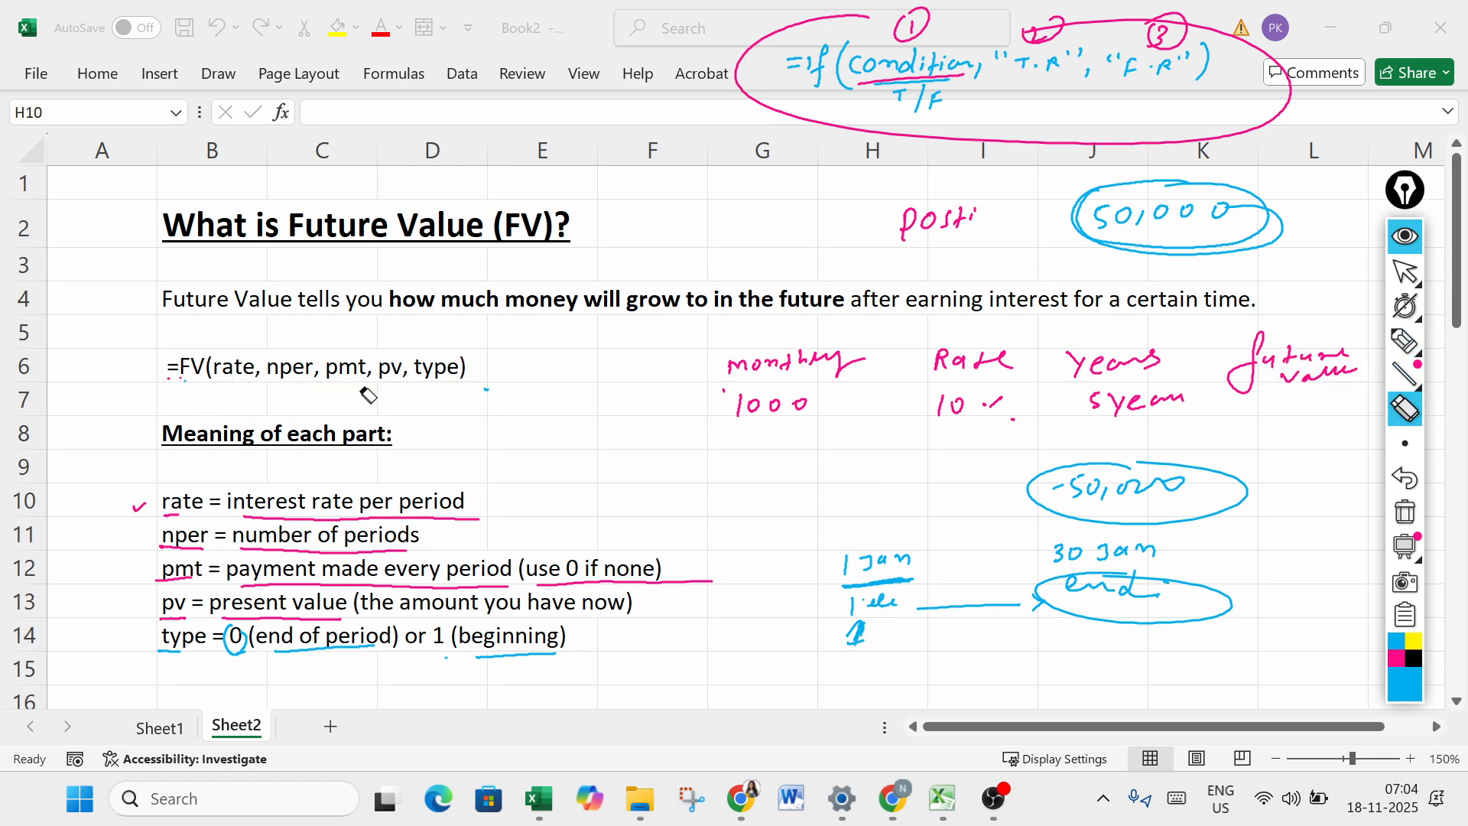
pyautogui.click(1405, 340)
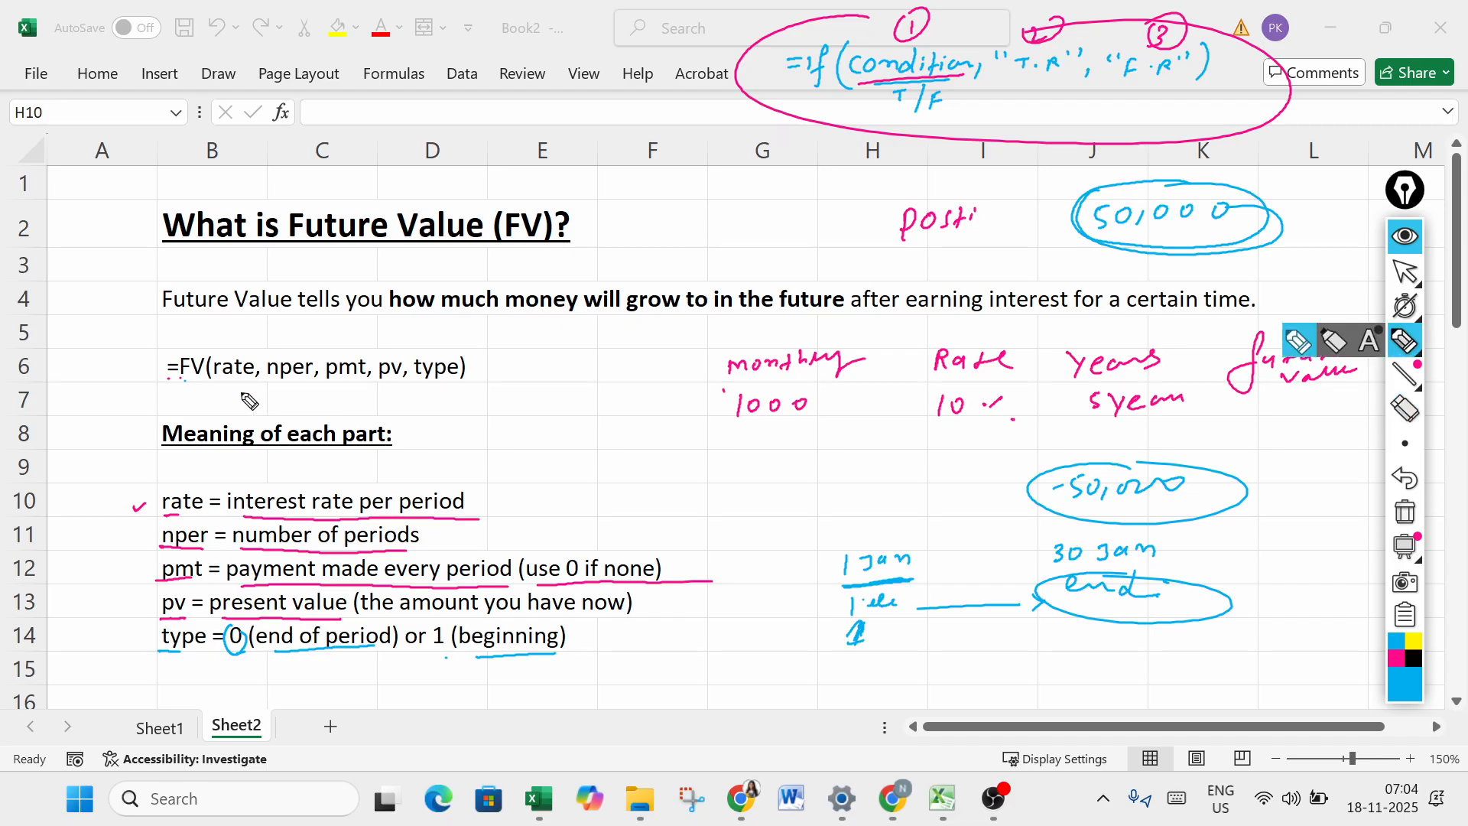
pyautogui.moveTo(215, 381); pyautogui.dragTo(253, 380)
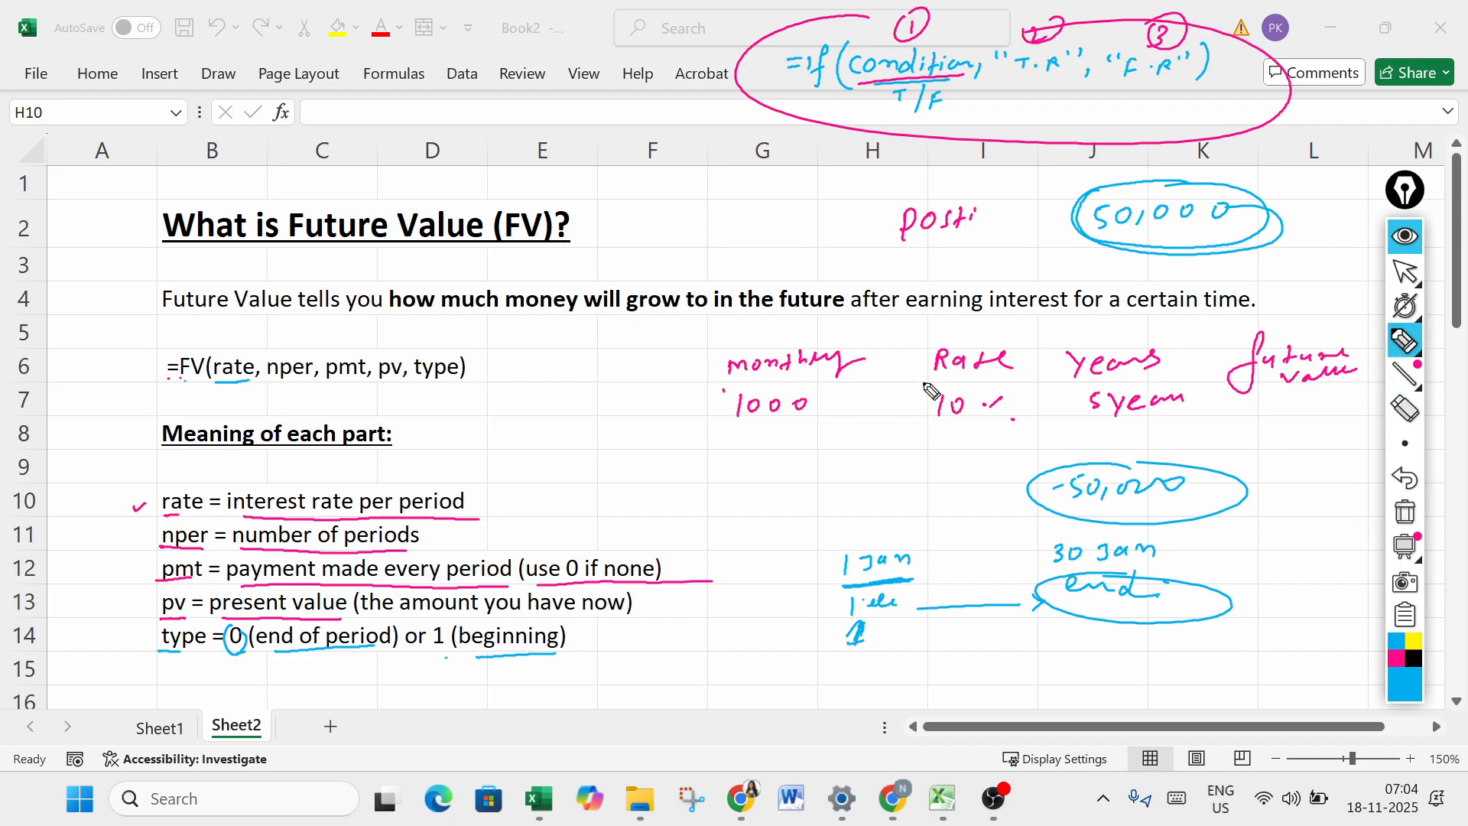
pyautogui.moveTo(947, 384); pyautogui.dragTo(979, 377)
pyautogui.moveTo(269, 382); pyautogui.dragTo(298, 379)
pyautogui.moveTo(1124, 425); pyautogui.dragTo(1187, 413)
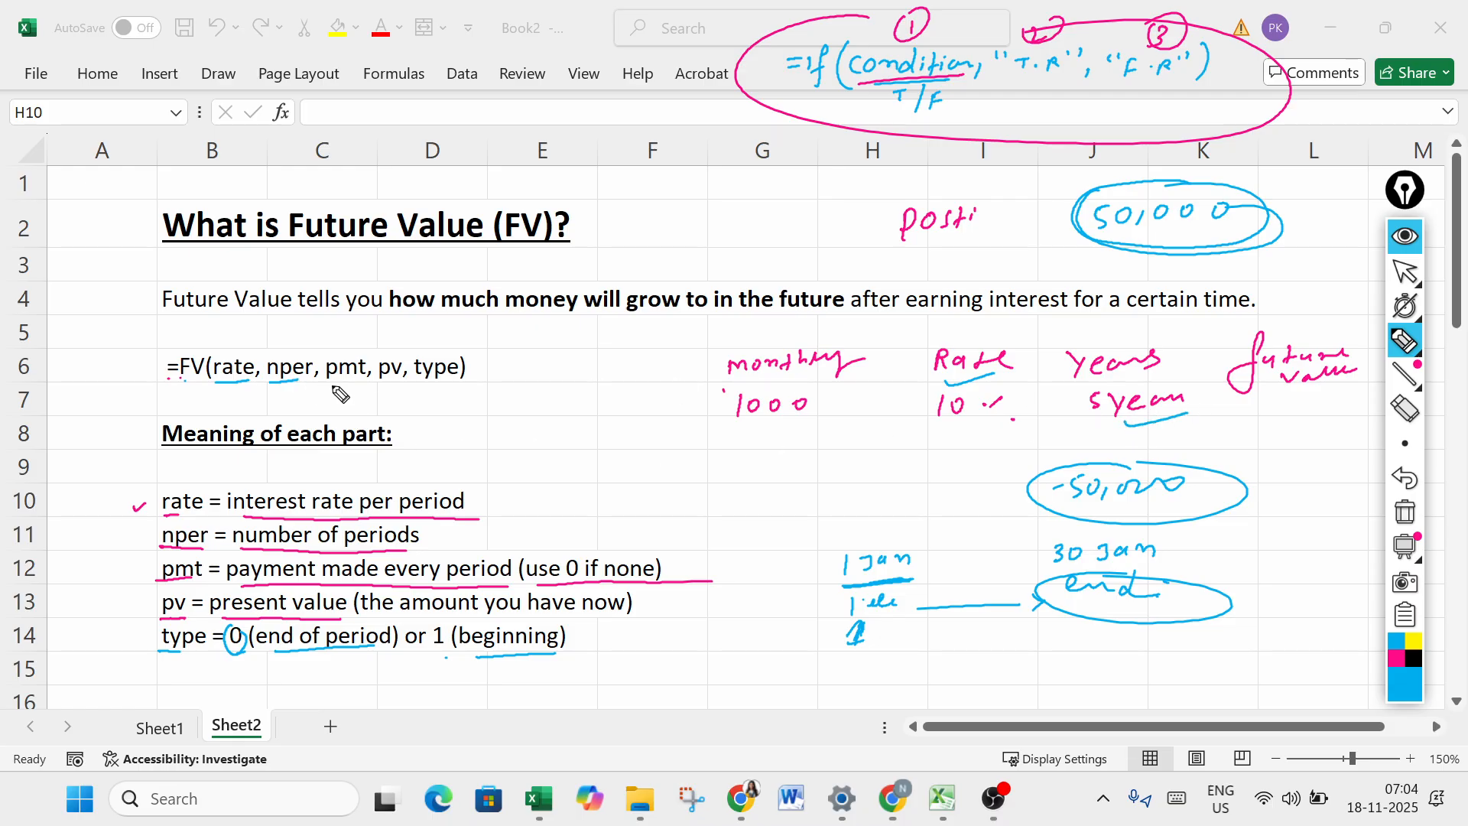
# - Underline pmt, pv and type in the FV formula, mark the monthly 1000 and -50,000, and underline parts of the pmt and type definitions
pyautogui.moveTo(331, 388); pyautogui.dragTo(357, 386)
pyautogui.moveTo(764, 428)
pyautogui.mouseDown()
pyautogui.moveTo(773, 440)
pyautogui.moveTo(846, 415)
pyautogui.mouseUp()
pyautogui.moveTo(395, 584); pyautogui.dragTo(528, 580)
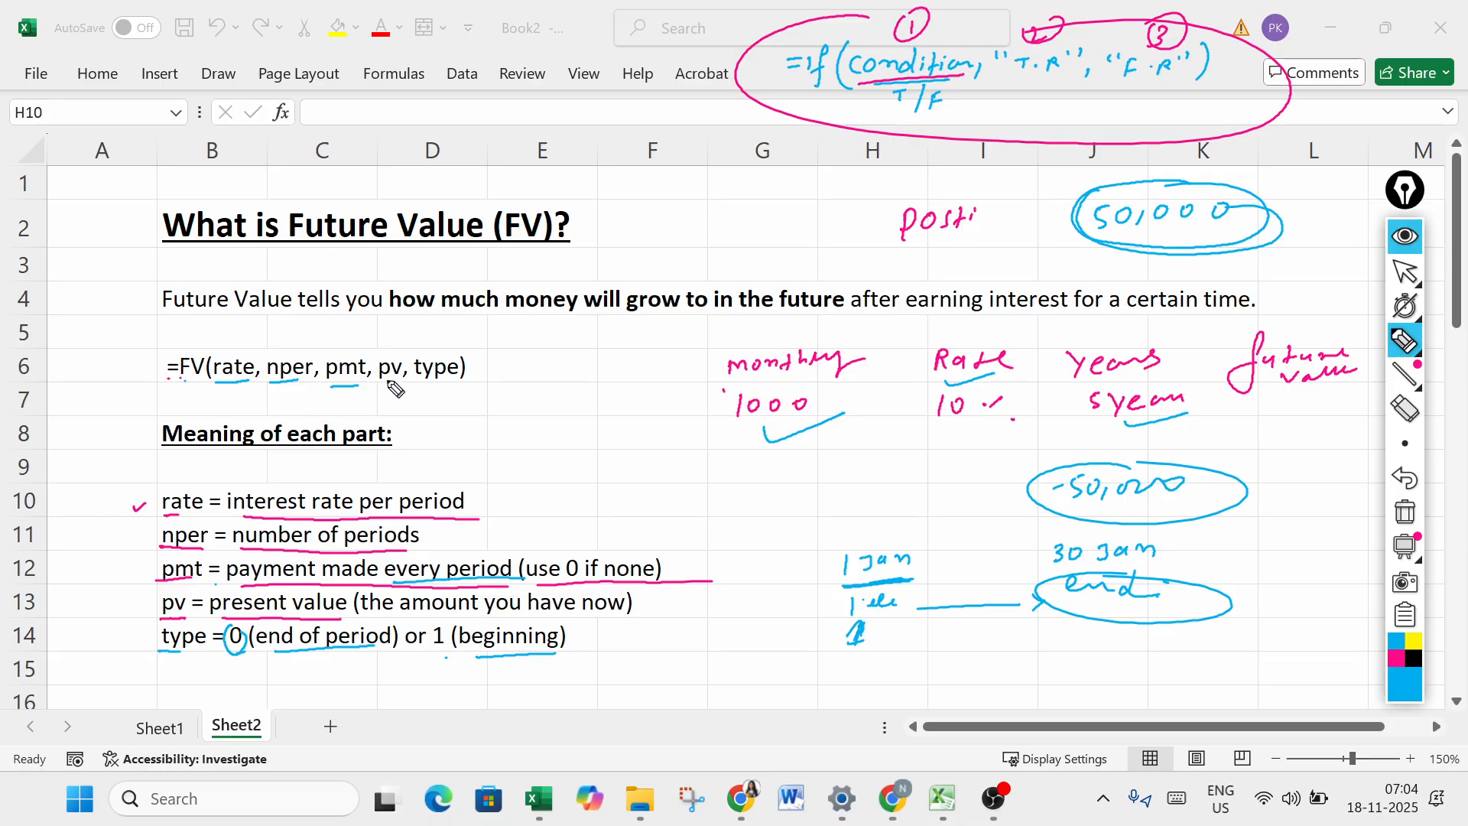
pyautogui.moveTo(380, 387); pyautogui.dragTo(397, 385)
pyautogui.moveTo(1090, 458)
pyautogui.mouseDown()
pyautogui.moveTo(1101, 529)
pyautogui.moveTo(1079, 481)
pyautogui.mouseUp()
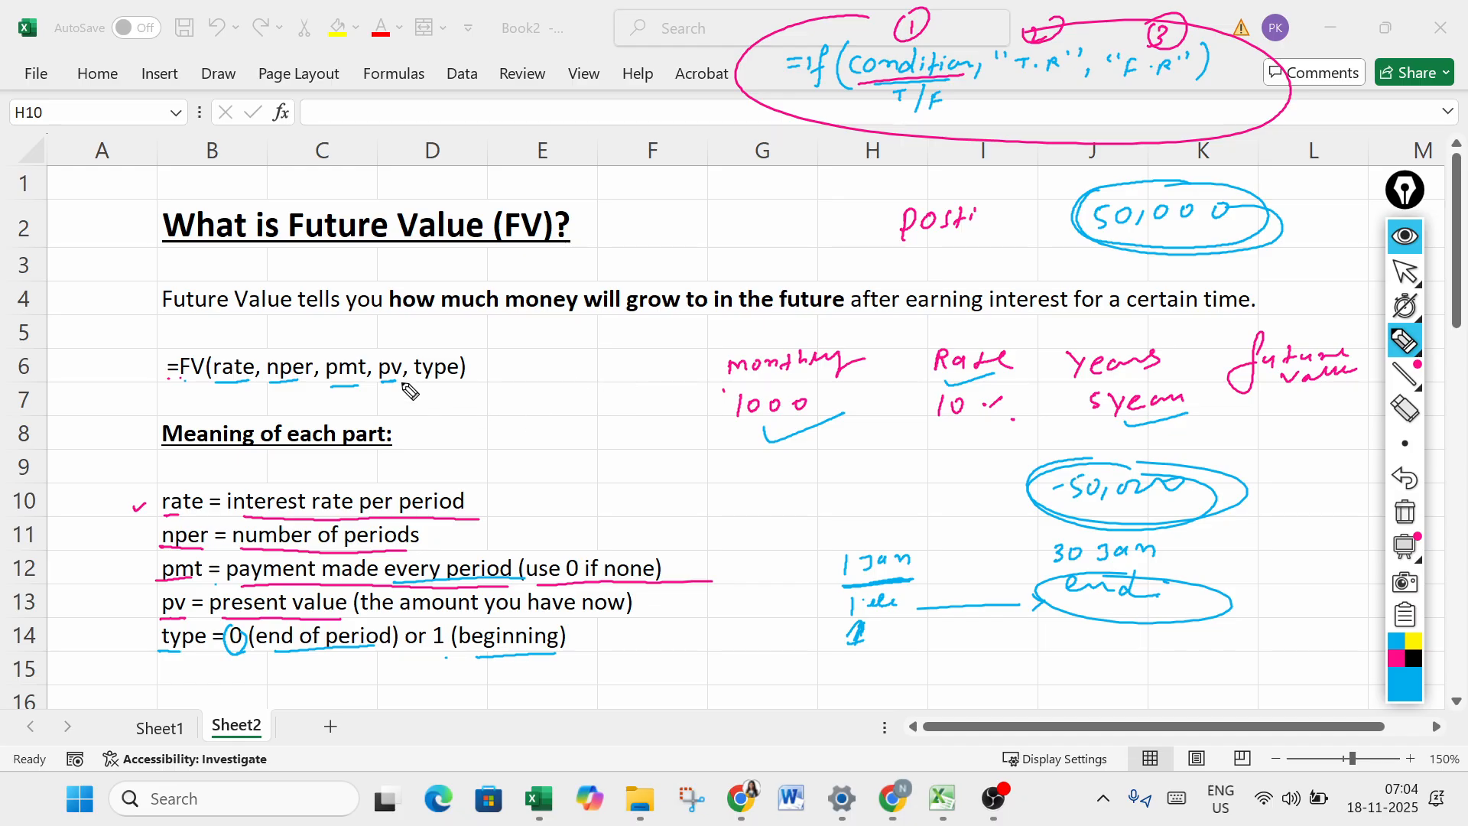
pyautogui.moveTo(422, 387); pyautogui.dragTo(449, 386)
pyautogui.moveTo(271, 660); pyautogui.dragTo(567, 654)
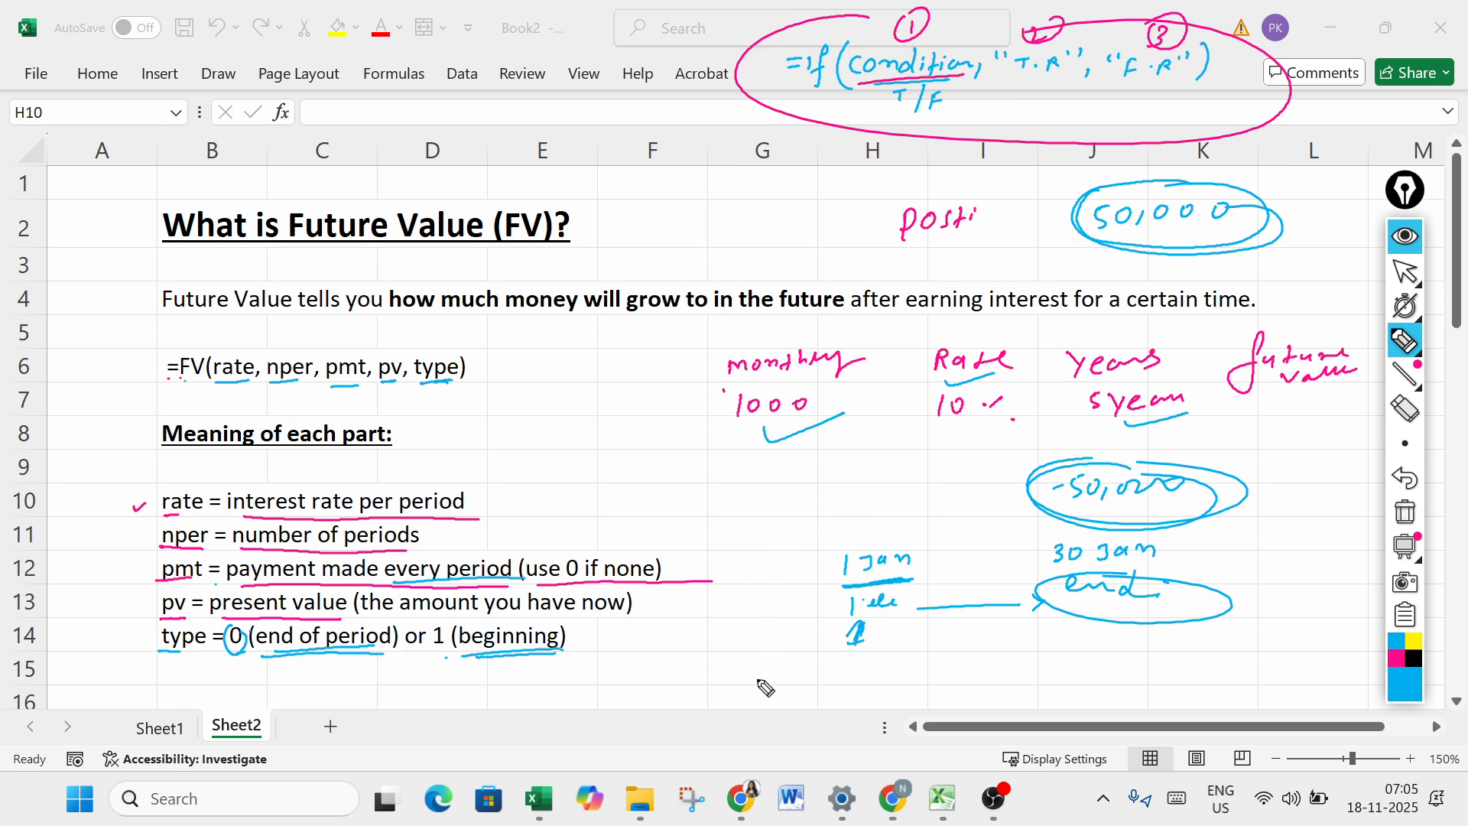
# - Write 1000 with 1 Jan above it near row 15, and a circled 1000 with 10% beneath it
pyautogui.moveTo(758, 656); pyautogui.dragTo(757, 685)
pyautogui.moveTo(782, 662); pyautogui.dragTo(810, 664)
pyautogui.moveTo(857, 662)
pyautogui.mouseDown()
pyautogui.moveTo(856, 679)
pyautogui.moveTo(862, 656)
pyautogui.mouseUp()
pyautogui.moveTo(768, 621)
pyautogui.mouseDown()
pyautogui.moveTo(765, 639)
pyautogui.moveTo(790, 647)
pyautogui.moveTo(822, 628)
pyautogui.mouseUp()
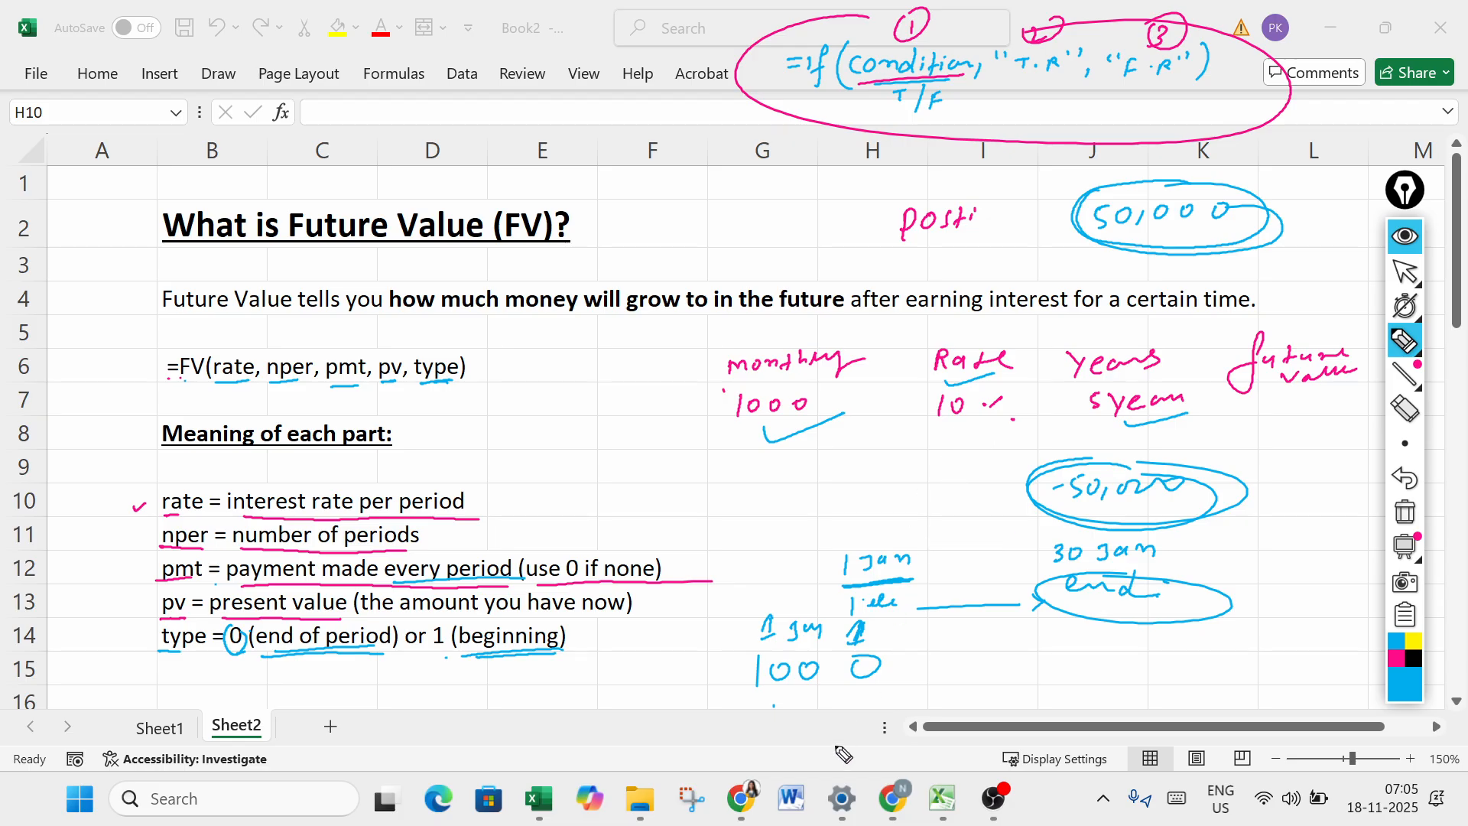
pyautogui.moveTo(871, 728); pyautogui.dragTo(868, 743)
pyautogui.moveTo(885, 730); pyautogui.dragTo(916, 725)
pyautogui.moveTo(766, 732)
pyautogui.mouseDown()
pyautogui.moveTo(764, 757)
pyautogui.moveTo(795, 747)
pyautogui.mouseUp()
pyautogui.moveTo(803, 732); pyautogui.dragTo(863, 731)
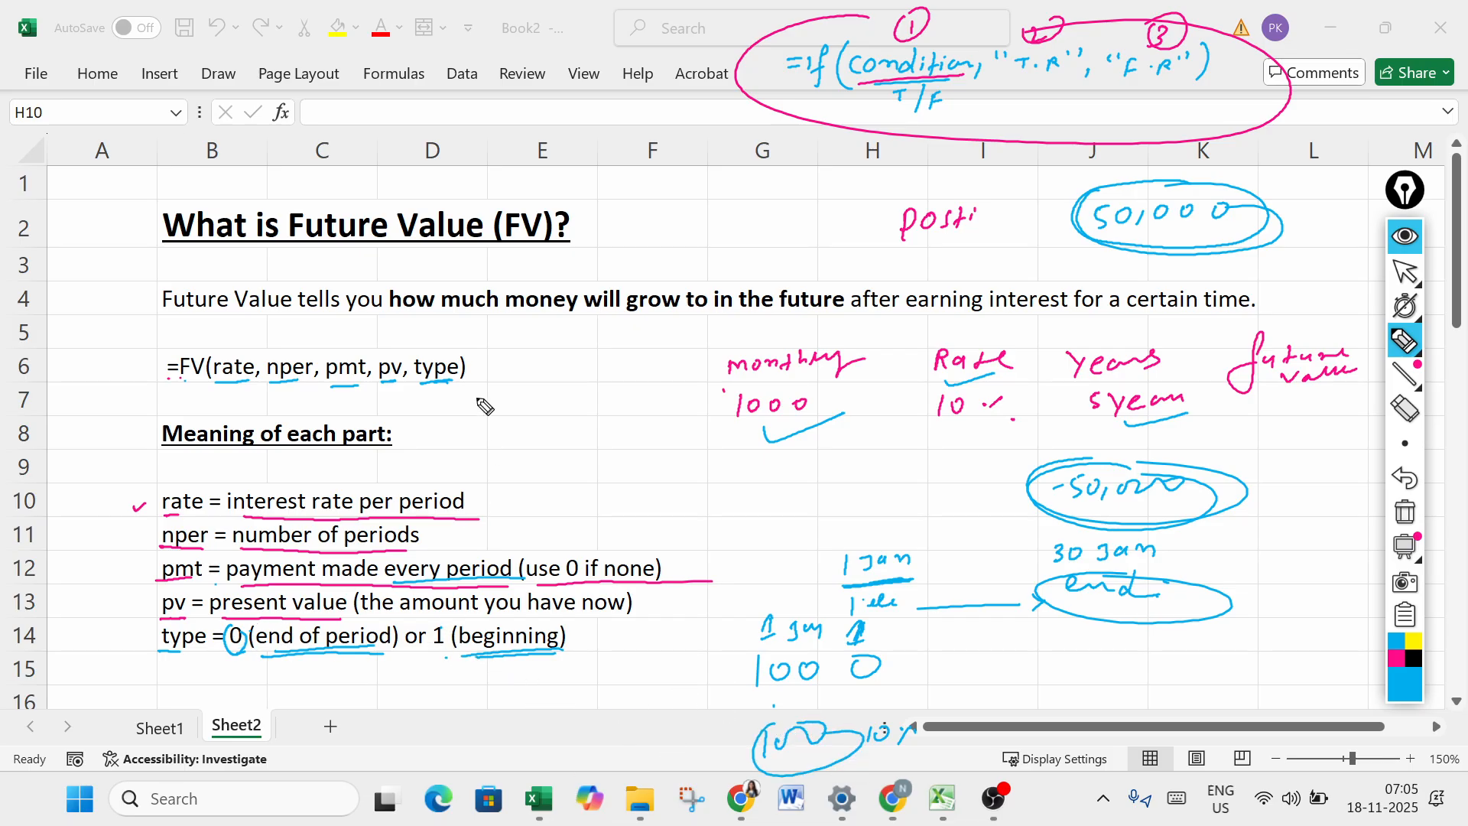
# - Write an underlined 1 under type, and contrast the 1 Jan deposit with a 30 Jan "end" deposit using an arrow to the end date
pyautogui.moveTo(428, 396); pyautogui.dragTo(433, 406)
pyautogui.moveTo(1089, 638)
pyautogui.mouseDown()
pyautogui.moveTo(1088, 660)
pyautogui.moveTo(1175, 646)
pyautogui.mouseUp()
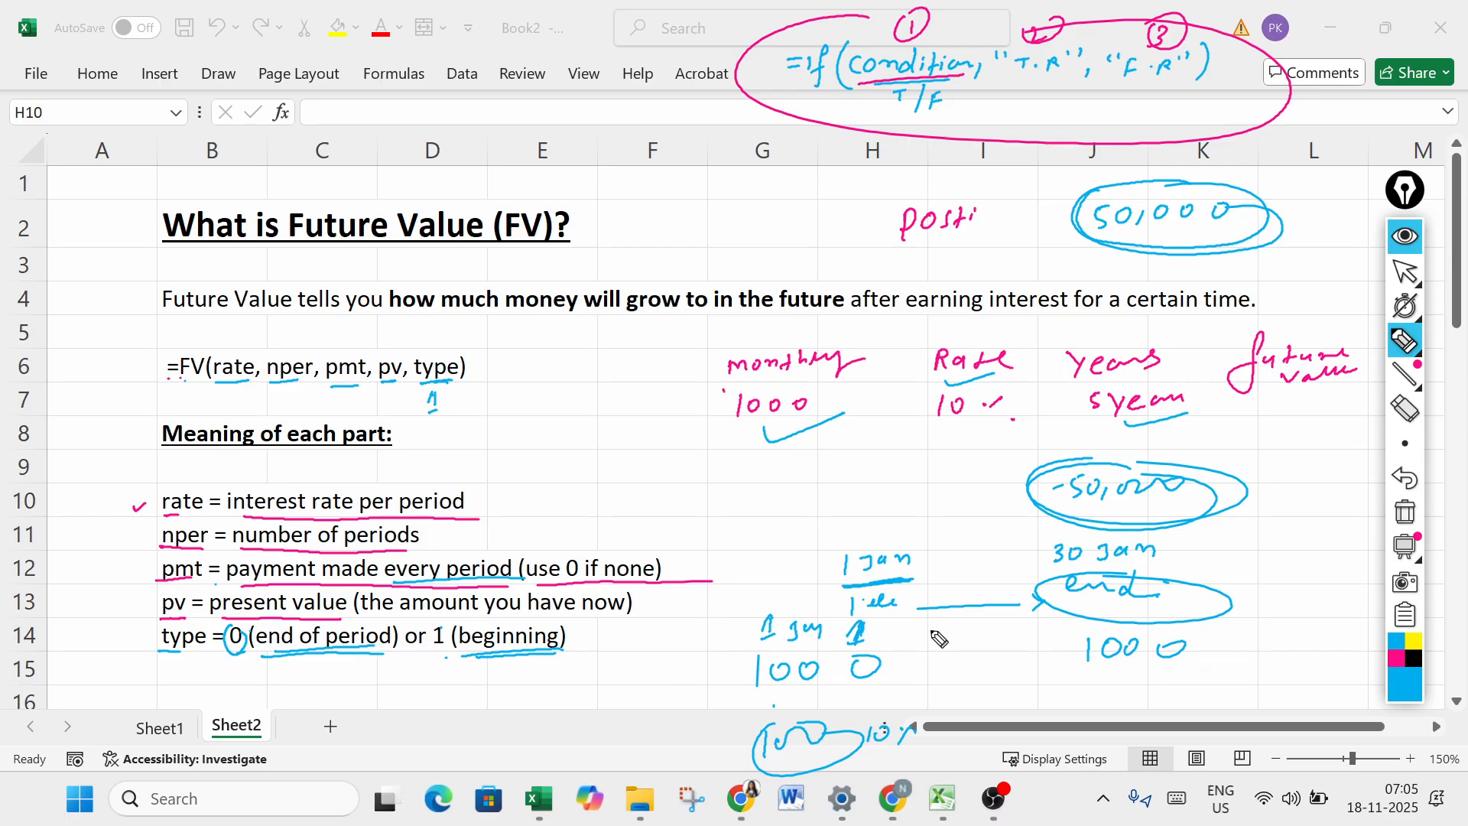
pyautogui.moveTo(936, 664)
pyautogui.mouseDown()
pyautogui.moveTo(1118, 671)
pyautogui.moveTo(1108, 680)
pyautogui.moveTo(1170, 642)
pyautogui.moveTo(1330, 646)
pyautogui.mouseUp()
pyautogui.click(1217, 622)
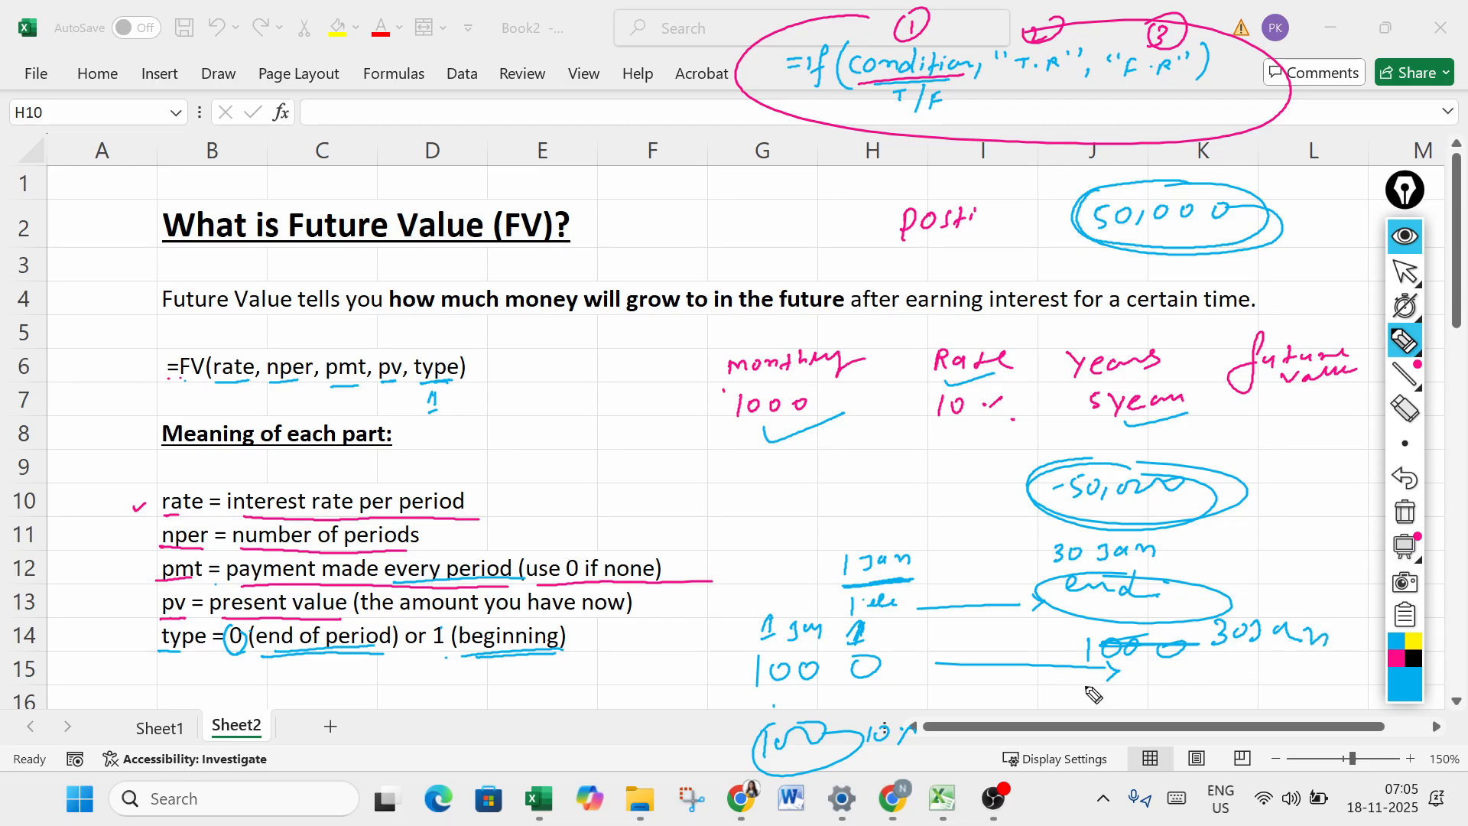
pyautogui.moveTo(1086, 670); pyautogui.dragTo(1198, 669)
pyautogui.moveTo(1181, 662)
pyautogui.mouseDown()
pyautogui.moveTo(1183, 679)
pyautogui.moveTo(1298, 690)
pyautogui.moveTo(1300, 663)
pyautogui.mouseUp()
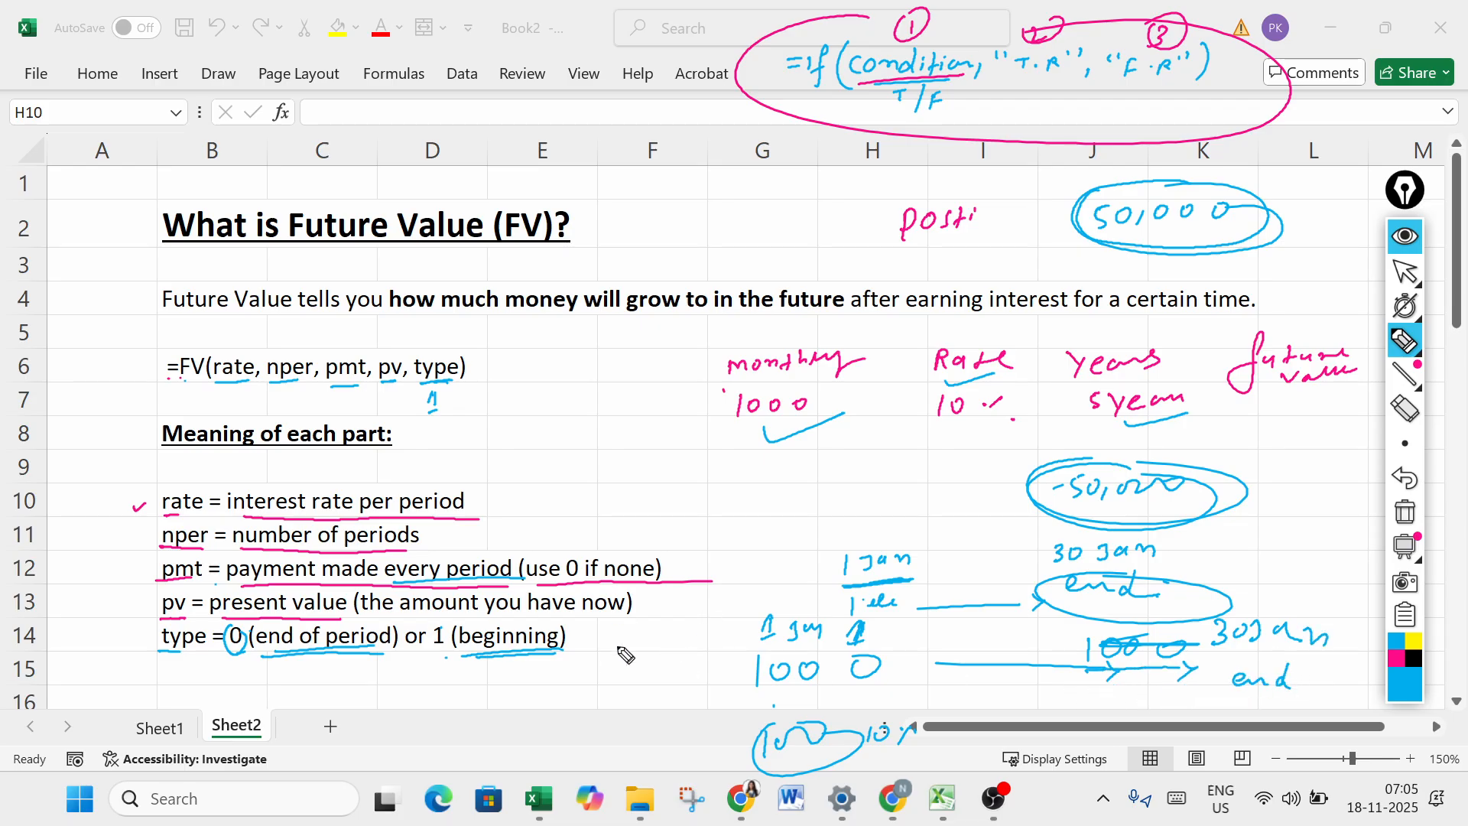
pyautogui.moveTo(1208, 702); pyautogui.dragTo(1206, 721)
pyautogui.moveTo(1222, 708); pyautogui.dragTo(1269, 711)
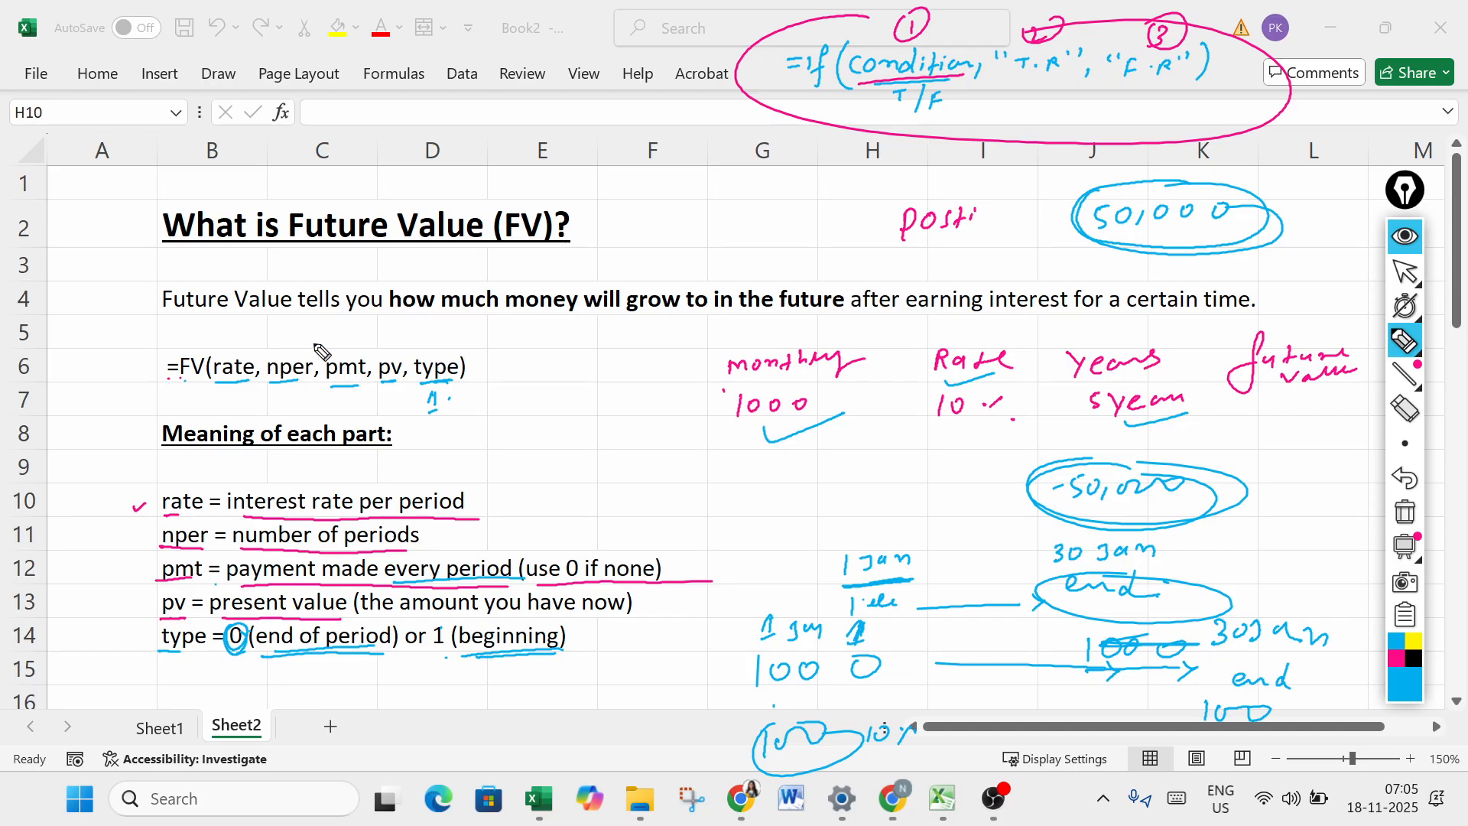
# - Circle the whole FV formula and clear all handwritten annotations from the screen
pyautogui.moveTo(277, 341)
pyautogui.mouseDown()
pyautogui.moveTo(147, 368)
pyautogui.moveTo(558, 382)
pyautogui.moveTo(417, 341)
pyautogui.mouseUp()
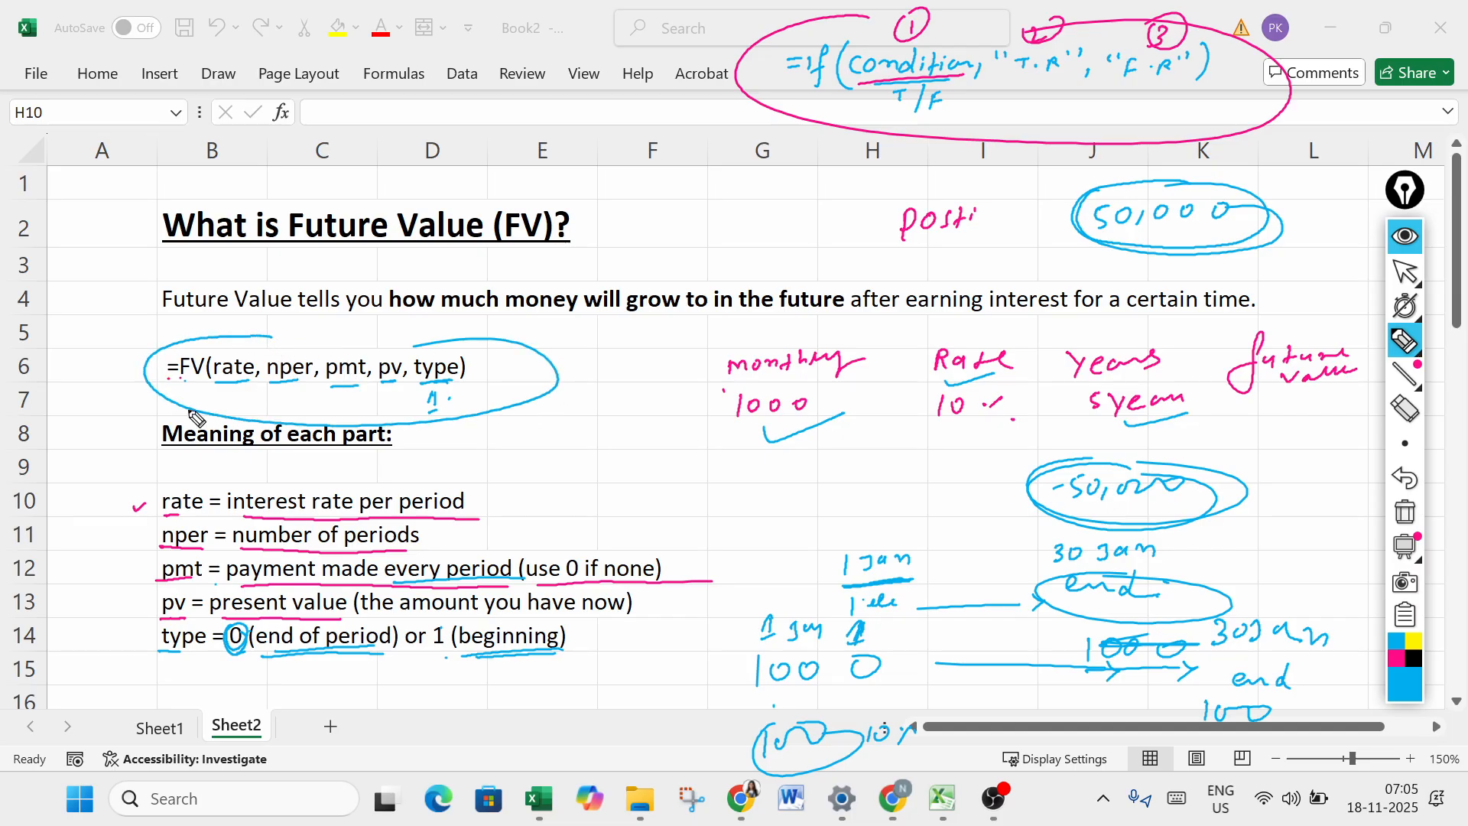
pyautogui.click(565, 451)
pyautogui.moveTo(455, 402); pyautogui.dragTo(509, 370)
pyautogui.click(1406, 511)
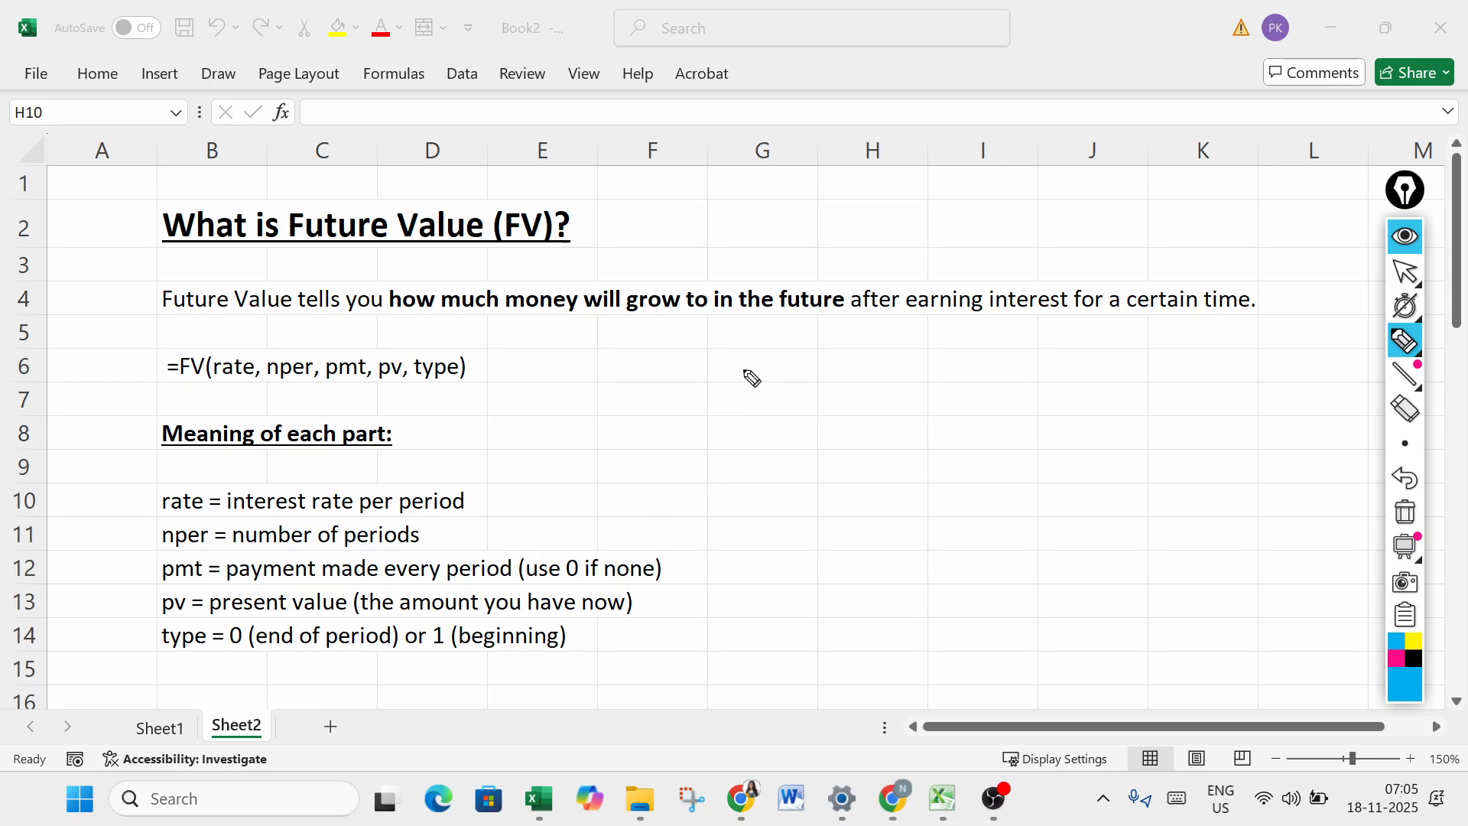
# - Go to Sheet1, select cell D7, and underline the Monthly Deposited heading in blue ink
pyautogui.click(1405, 271)
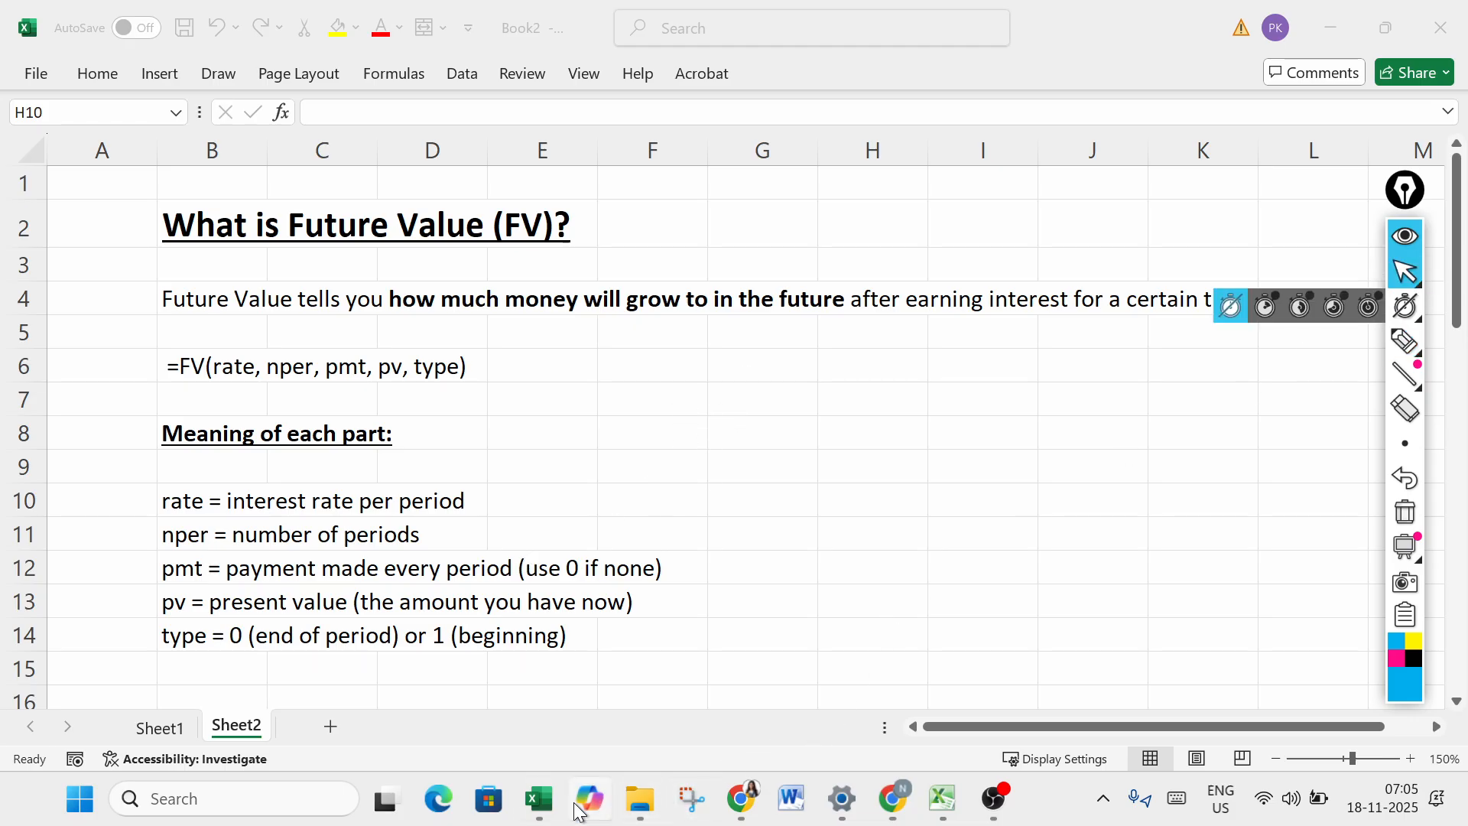
pyautogui.moveTo(539, 799)
pyautogui.moveTo(486, 702)
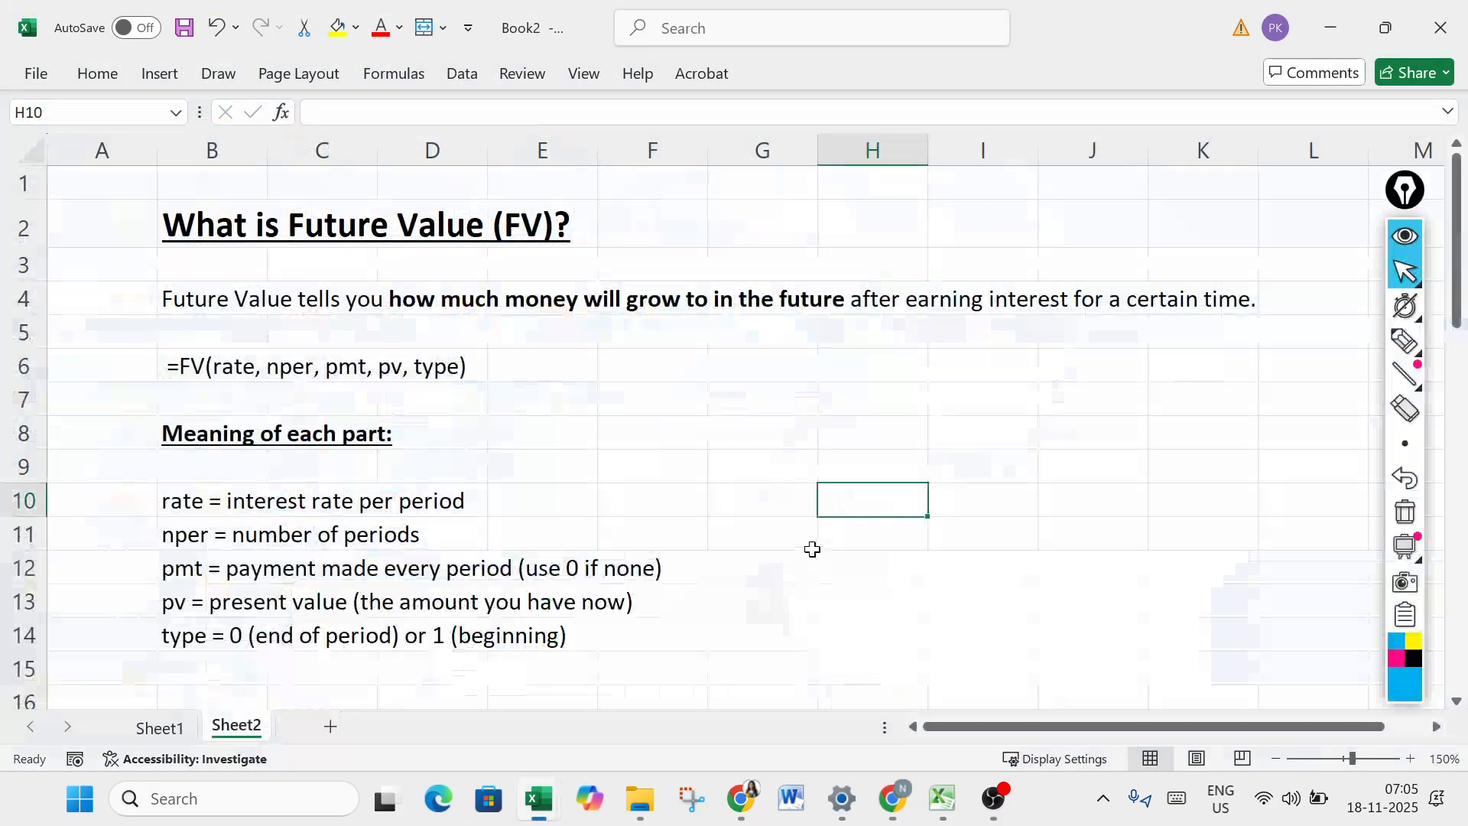
pyautogui.click(164, 724)
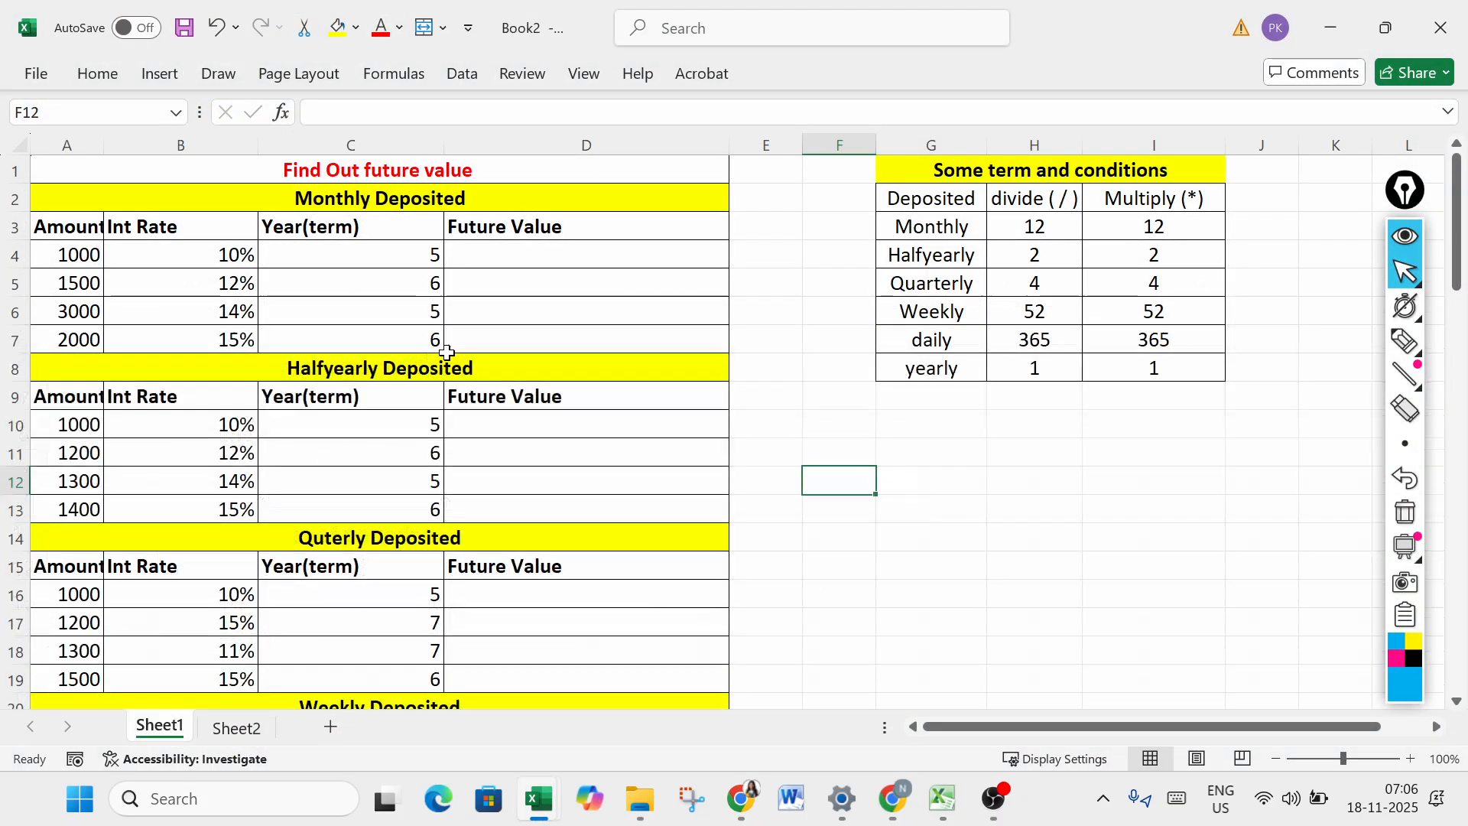
pyautogui.click(570, 337)
pyautogui.click(1405, 344)
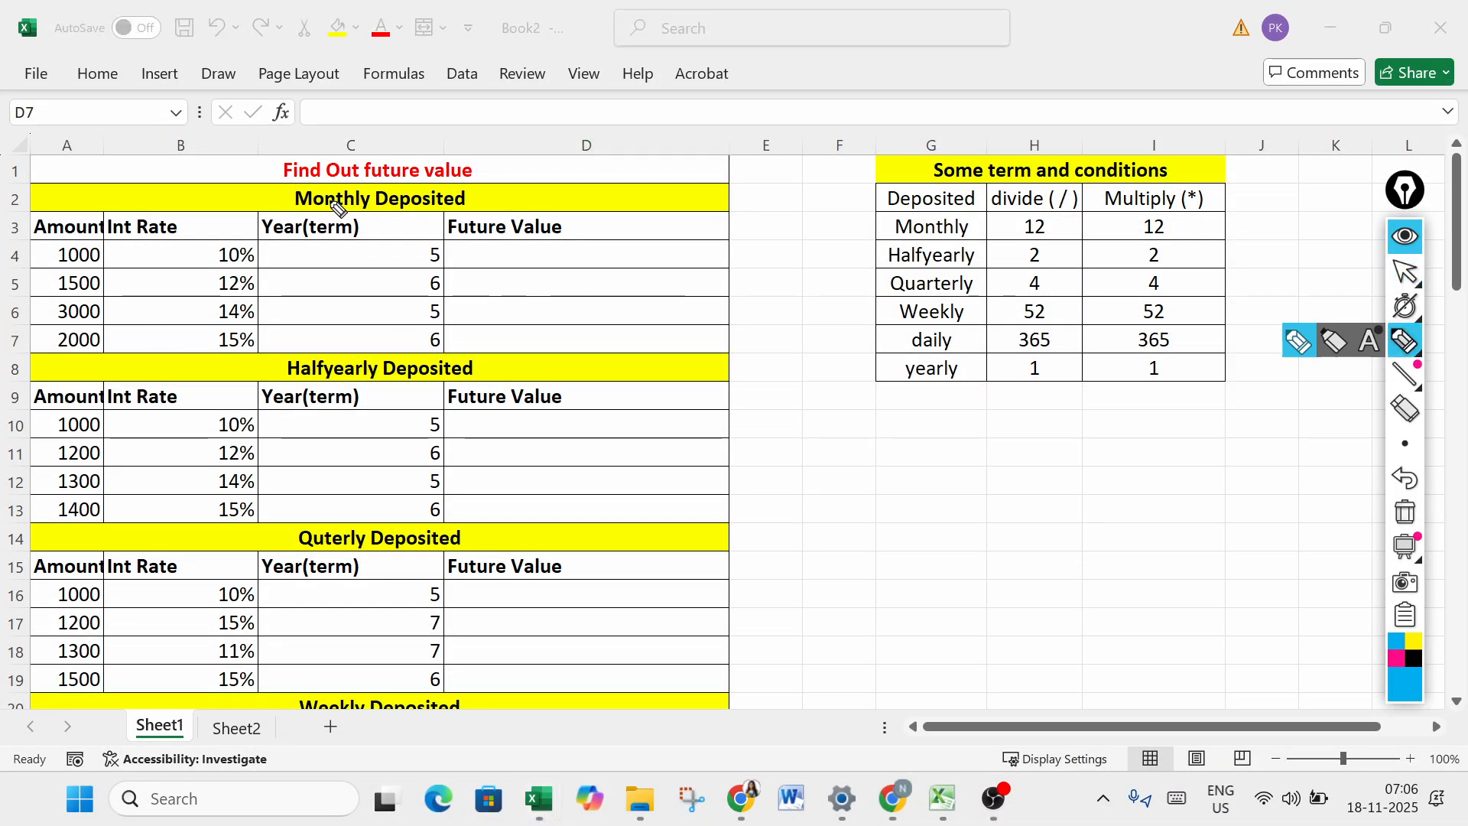
pyautogui.moveTo(286, 192)
pyautogui.mouseDown()
pyautogui.moveTo(283, 213)
pyautogui.moveTo(493, 203)
pyautogui.mouseUp()
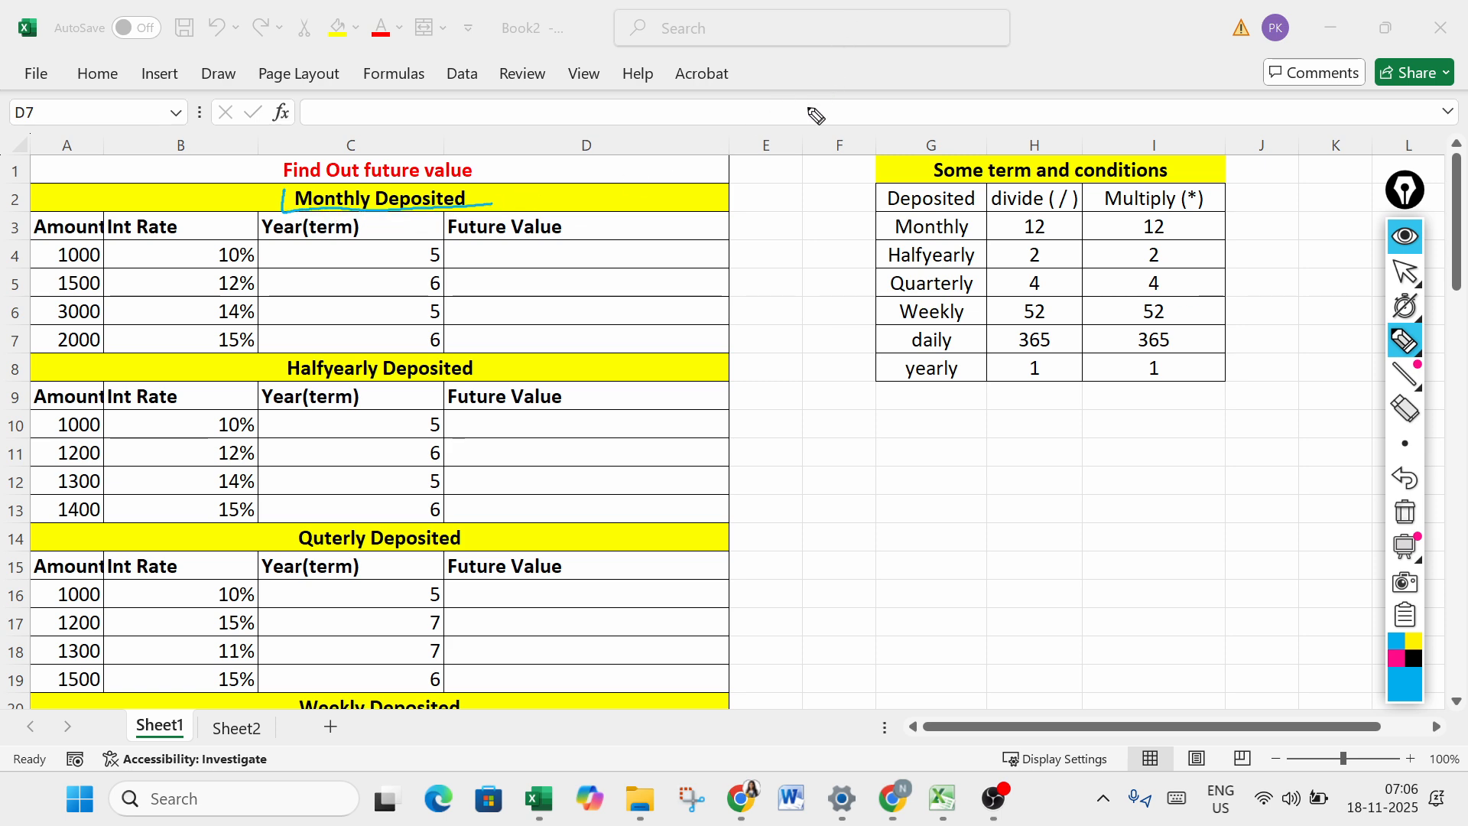
# - Write 1000 four times in a column above the tables to illustrate repeated monthly deposits, with a short underlined note beneath
pyautogui.moveTo(788, 25)
pyautogui.mouseDown()
pyautogui.moveTo(786, 41)
pyautogui.moveTo(859, 24)
pyautogui.mouseUp()
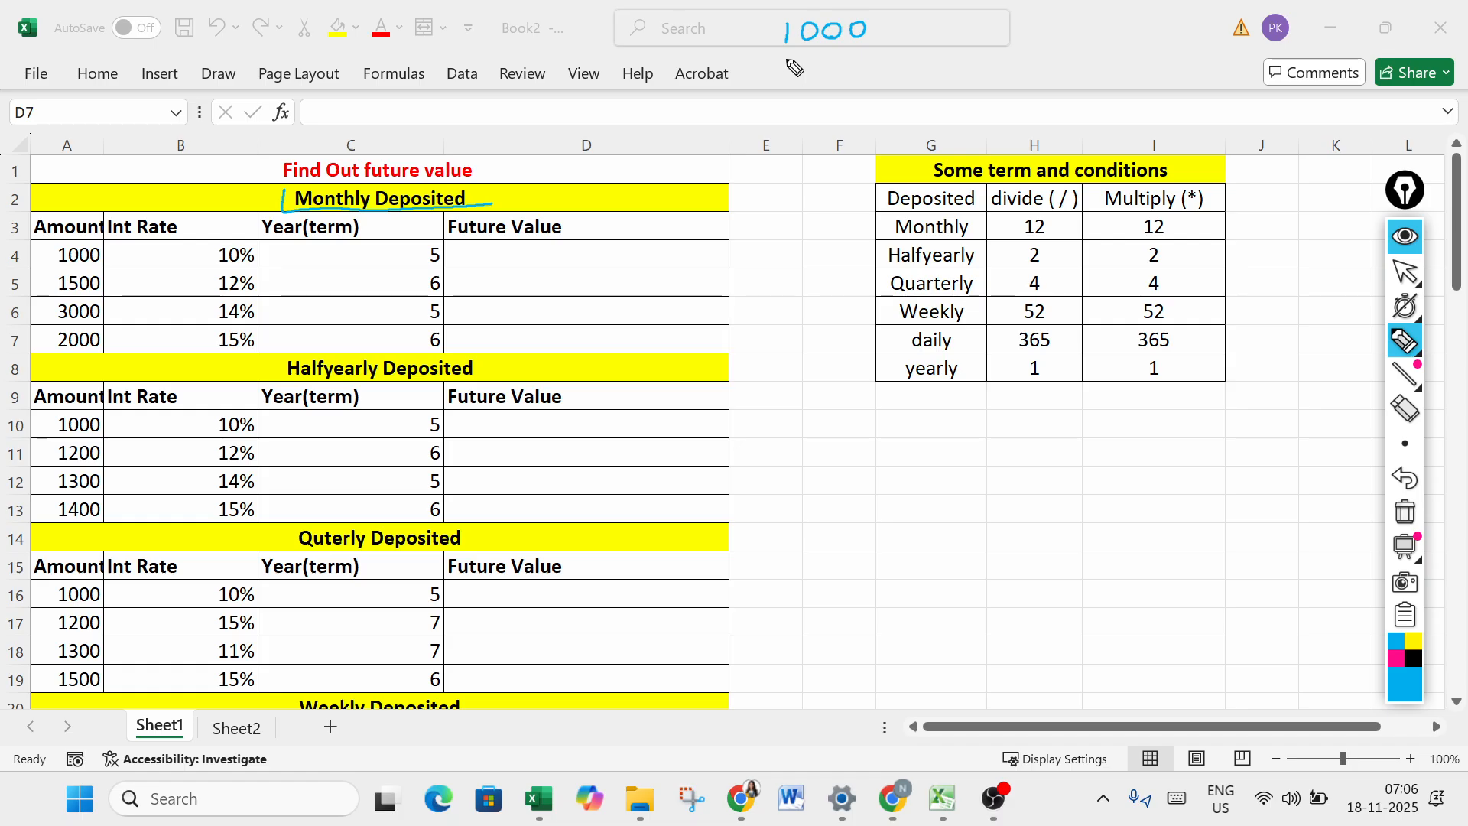
pyautogui.moveTo(787, 61)
pyautogui.mouseDown()
pyautogui.moveTo(785, 74)
pyautogui.moveTo(841, 64)
pyautogui.mouseUp()
pyautogui.moveTo(866, 59); pyautogui.dragTo(864, 61)
pyautogui.moveTo(787, 92)
pyautogui.mouseDown()
pyautogui.moveTo(786, 108)
pyautogui.moveTo(808, 92)
pyautogui.moveTo(847, 100)
pyautogui.mouseUp()
pyautogui.moveTo(870, 90); pyautogui.dragTo(868, 94)
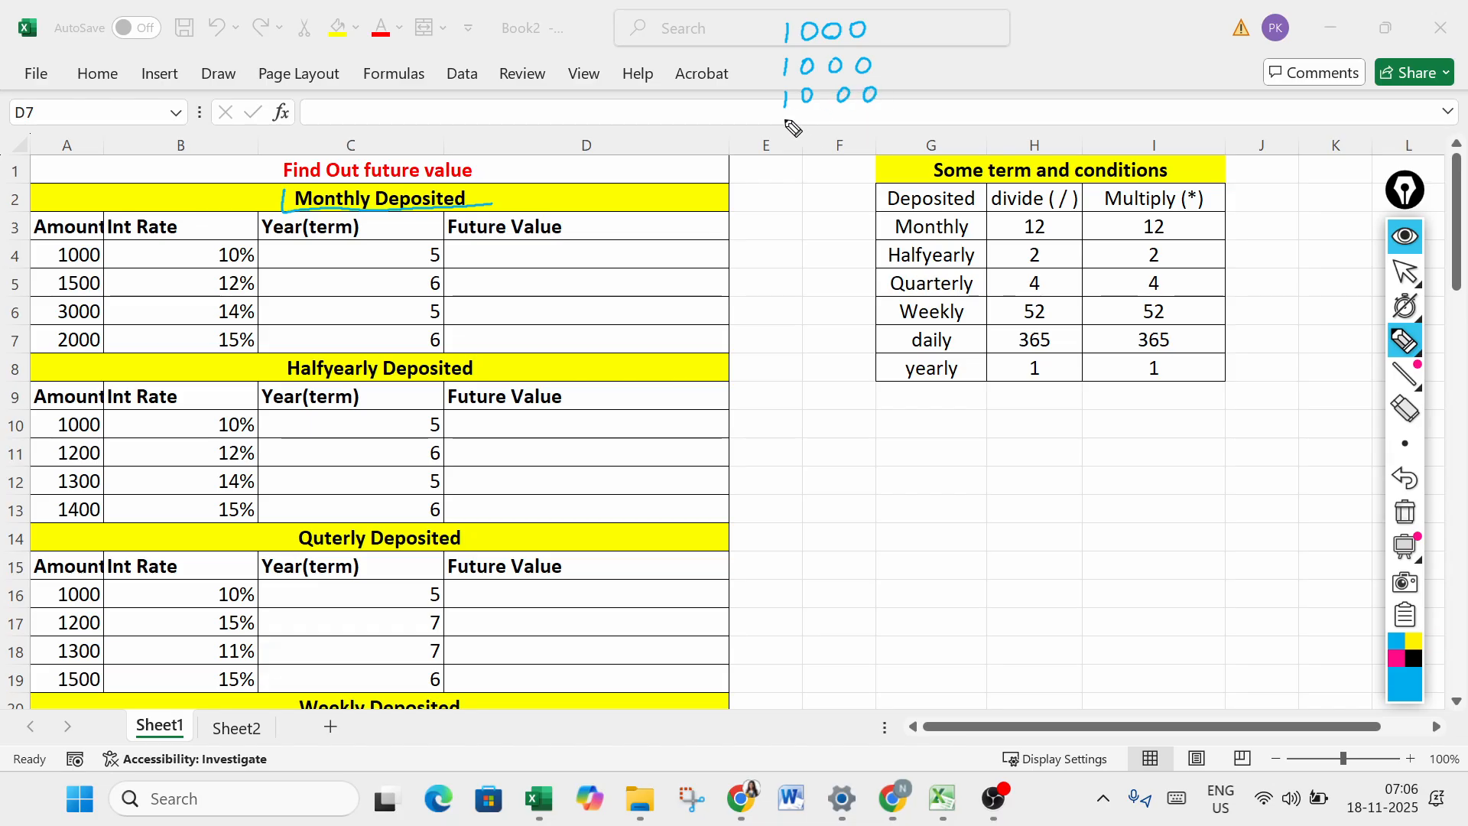
pyautogui.moveTo(783, 119)
pyautogui.mouseDown()
pyautogui.moveTo(777, 136)
pyautogui.moveTo(846, 121)
pyautogui.mouseUp()
pyautogui.moveTo(878, 111); pyautogui.dragTo(806, 174)
pyautogui.moveTo(817, 169); pyautogui.dragTo(859, 182)
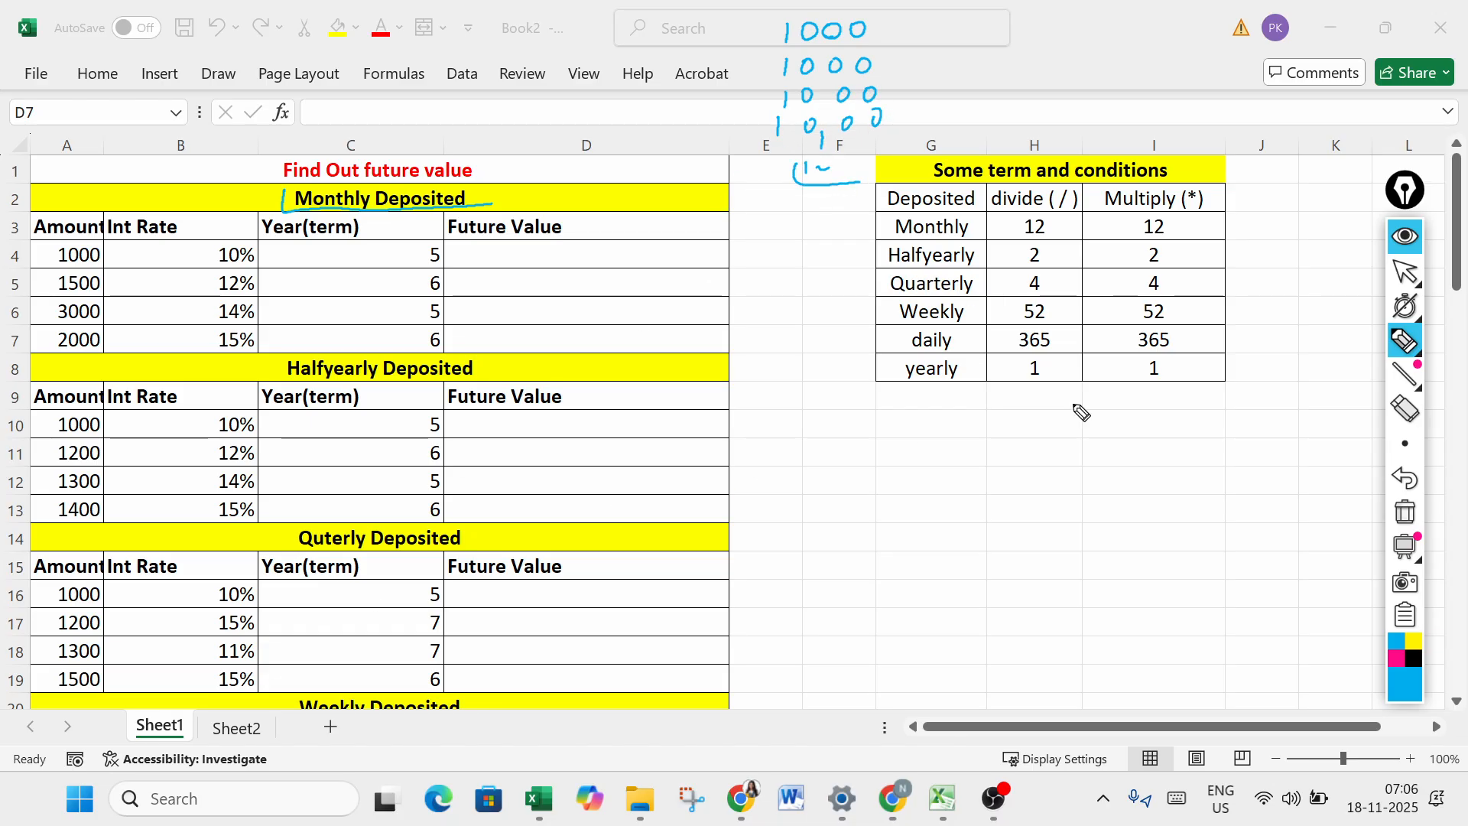
# - Copy the FV syntax text from cell B6 on Sheet2 into cell G12 on Sheet1
pyautogui.click(1405, 271)
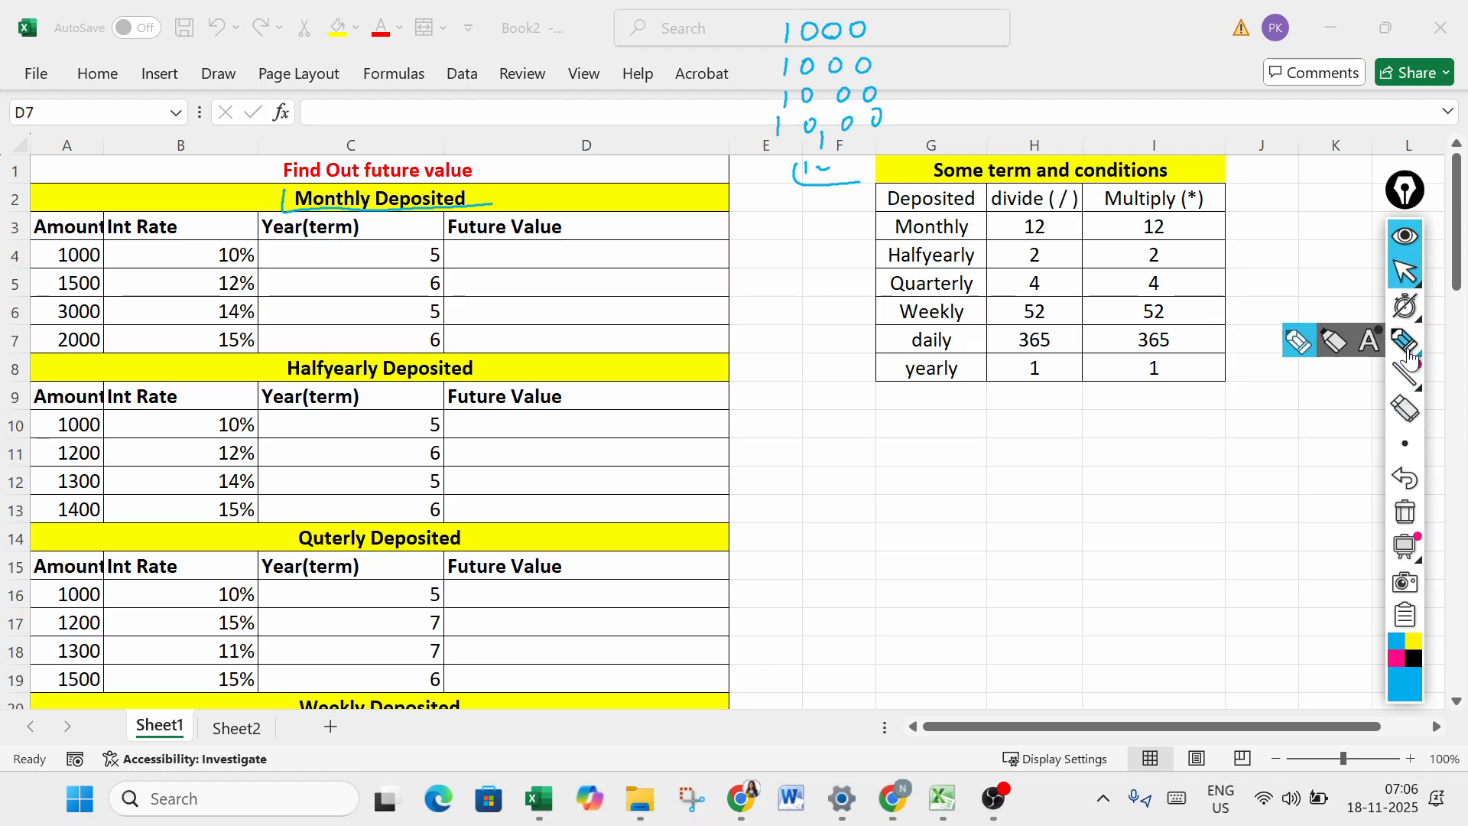
pyautogui.click(486, 253)
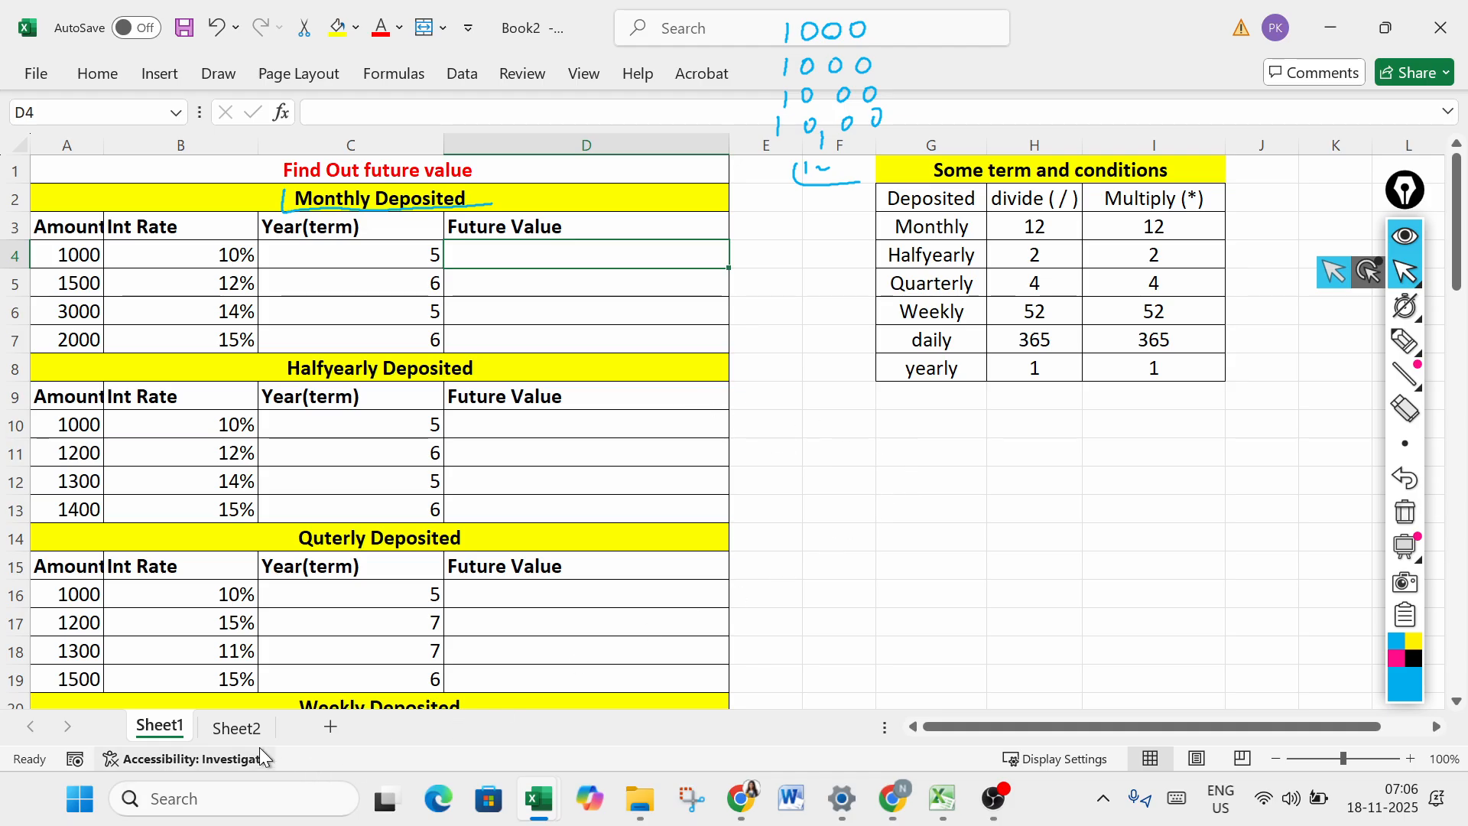
pyautogui.click(236, 727)
pyautogui.click(276, 370)
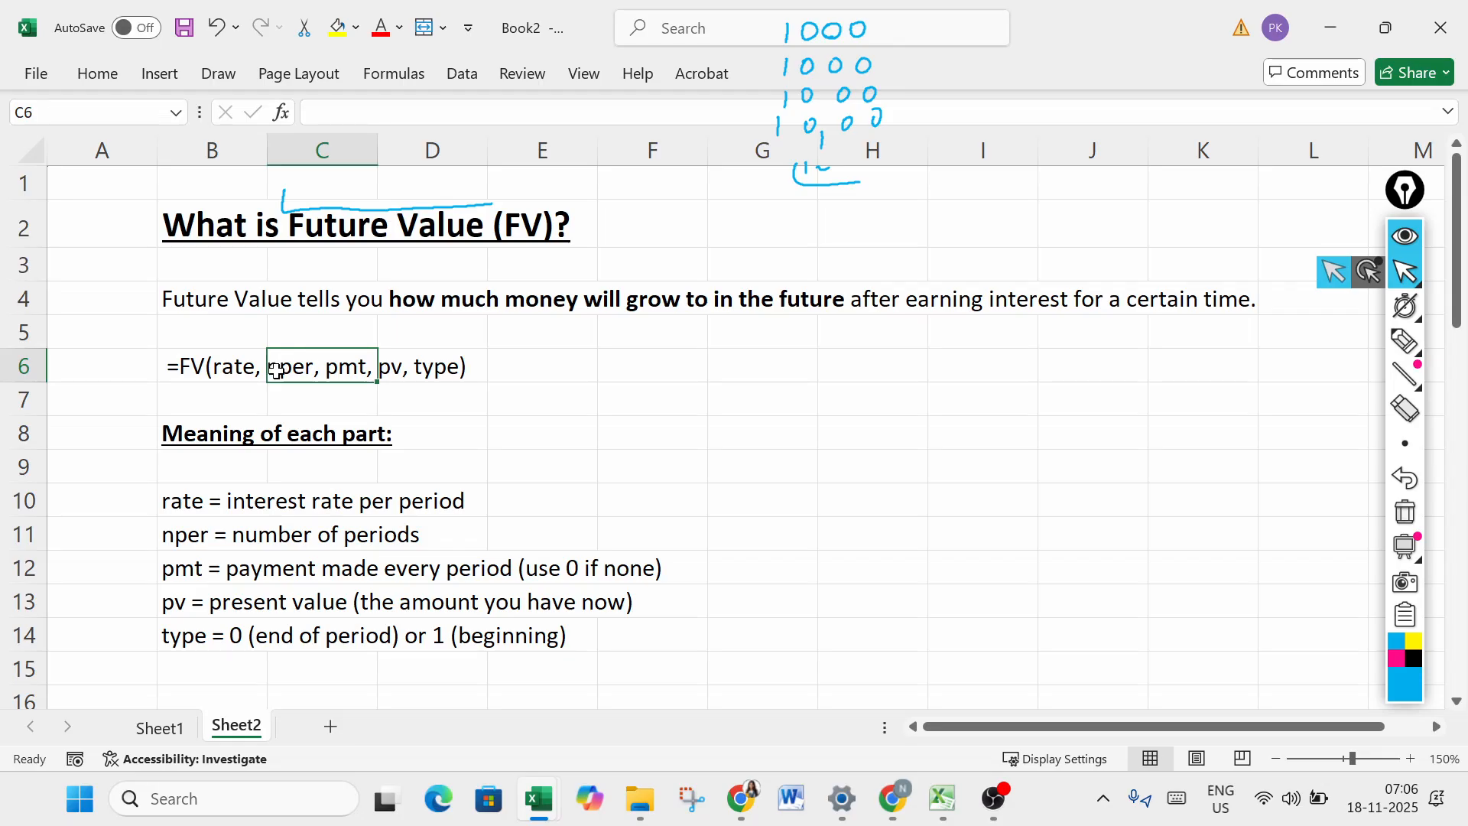
pyautogui.click(205, 368)
pyautogui.hotkey('ctrl', 'c')
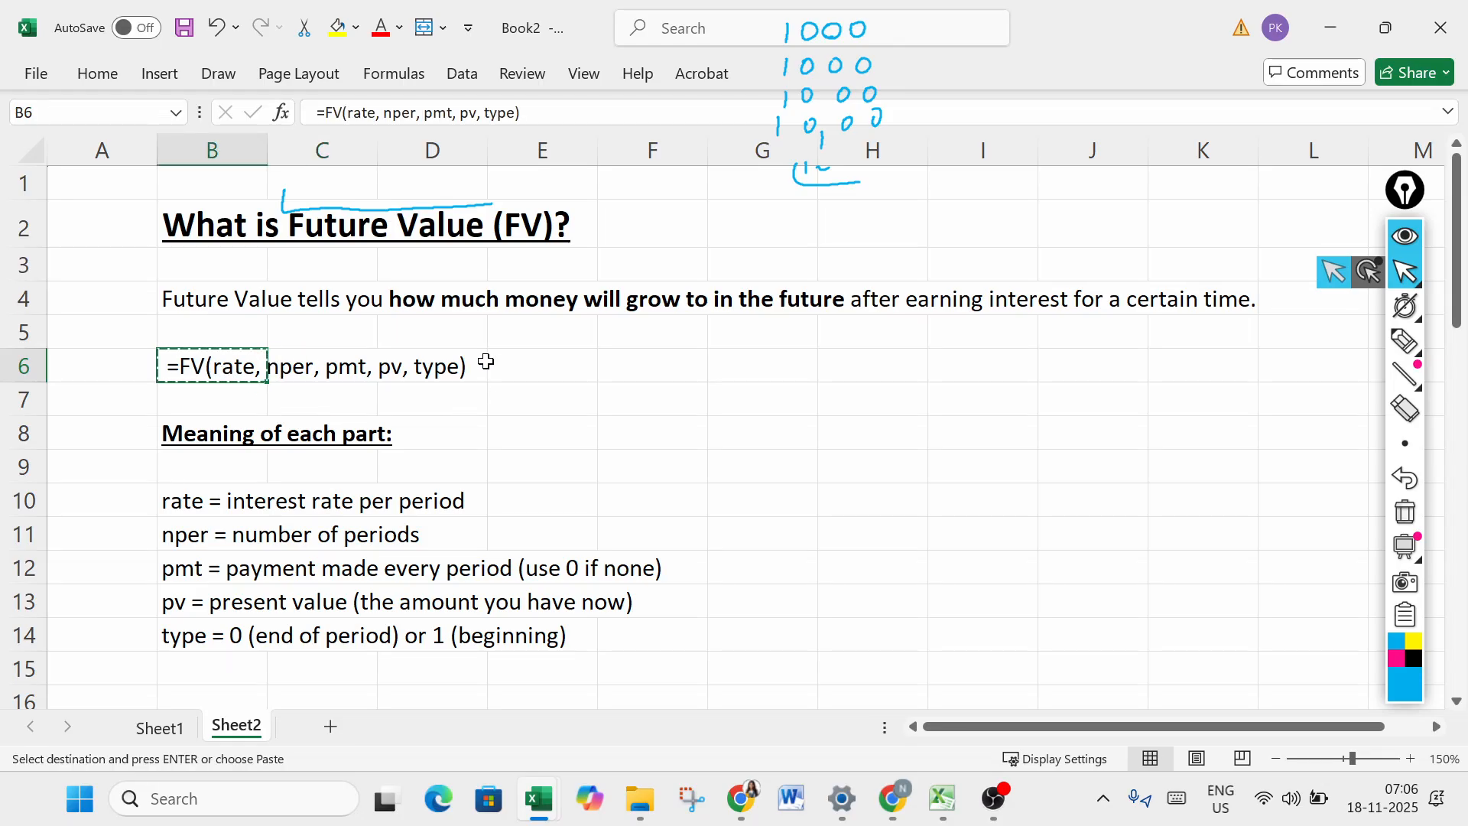
pyautogui.click(157, 730)
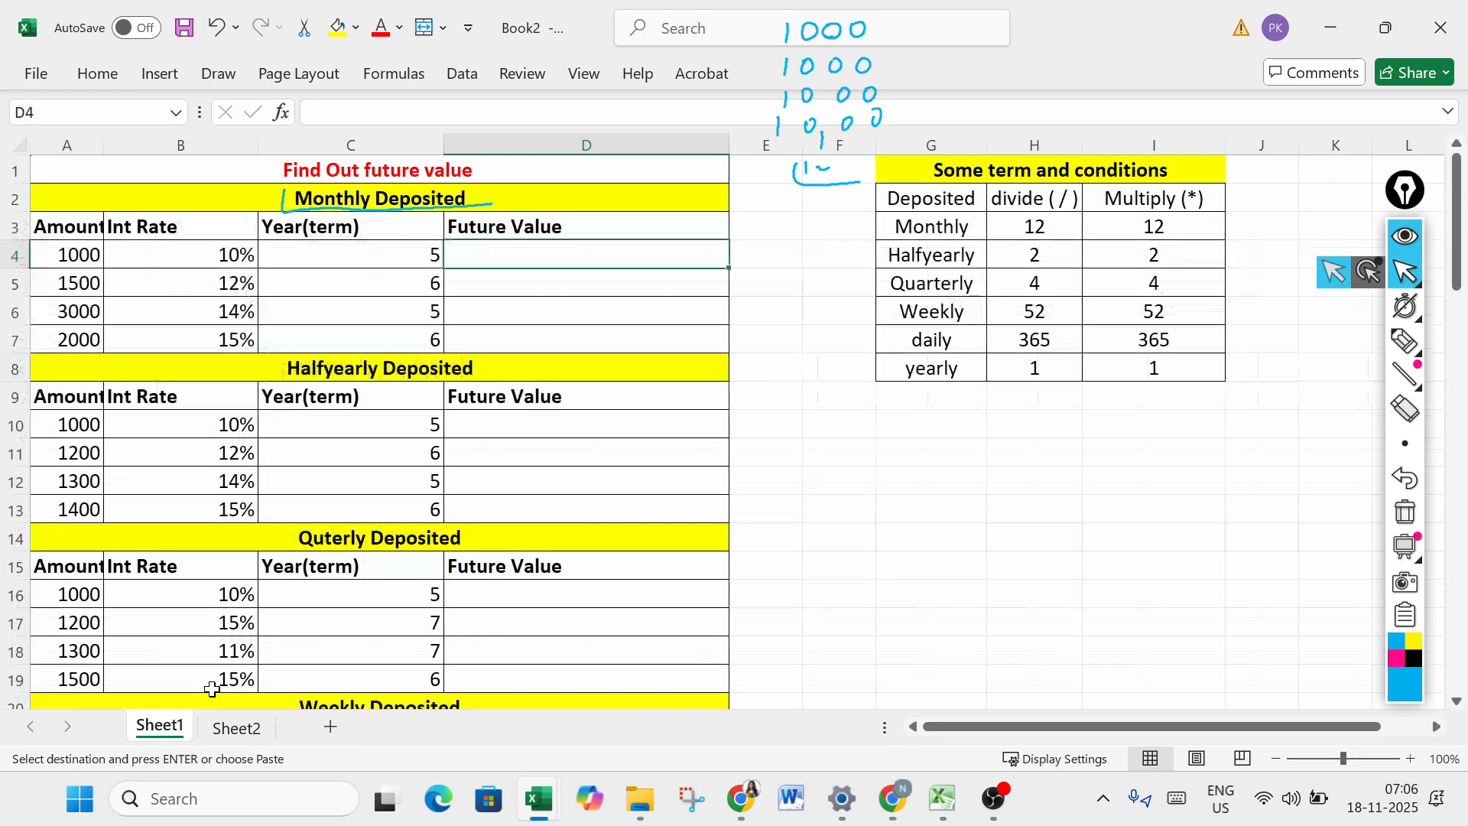
pyautogui.click(902, 481)
pyautogui.hotkey('ctrl', 'v')
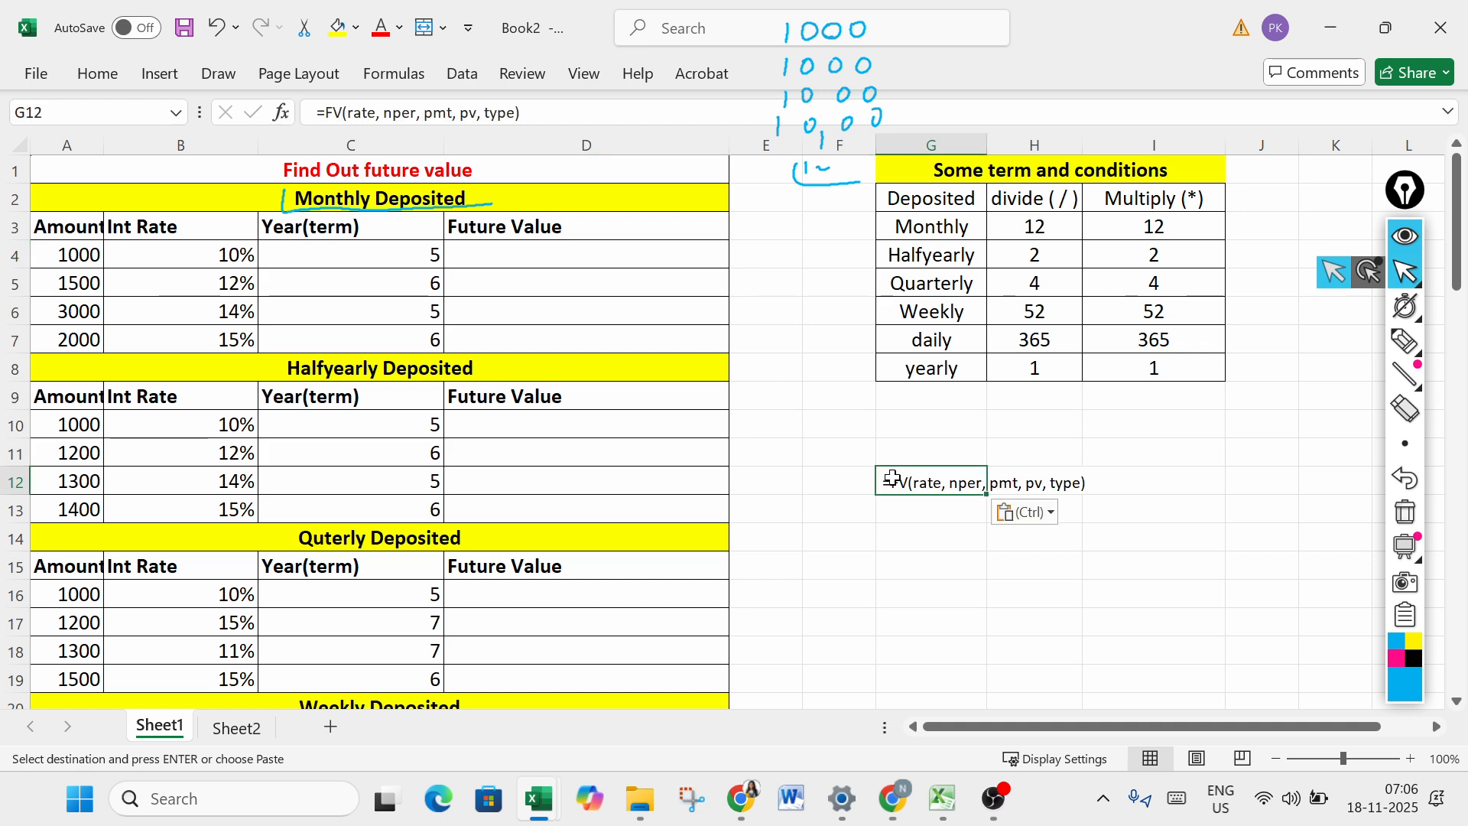
pyautogui.click(926, 535)
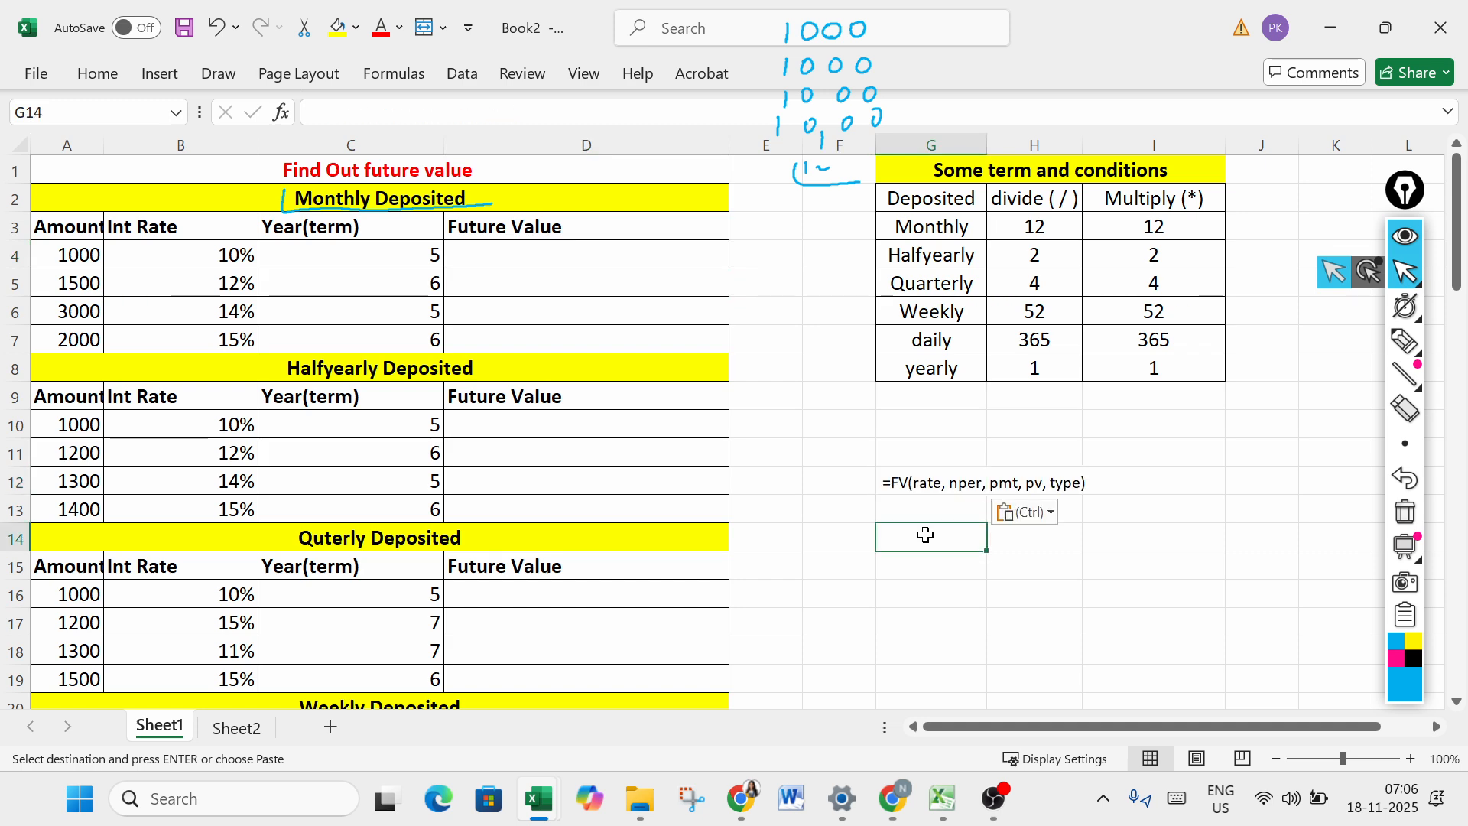
# - Begin an FV formula in cell D4 of the monthly table with B4/12 as the rate argument
pyautogui.click(1405, 341)
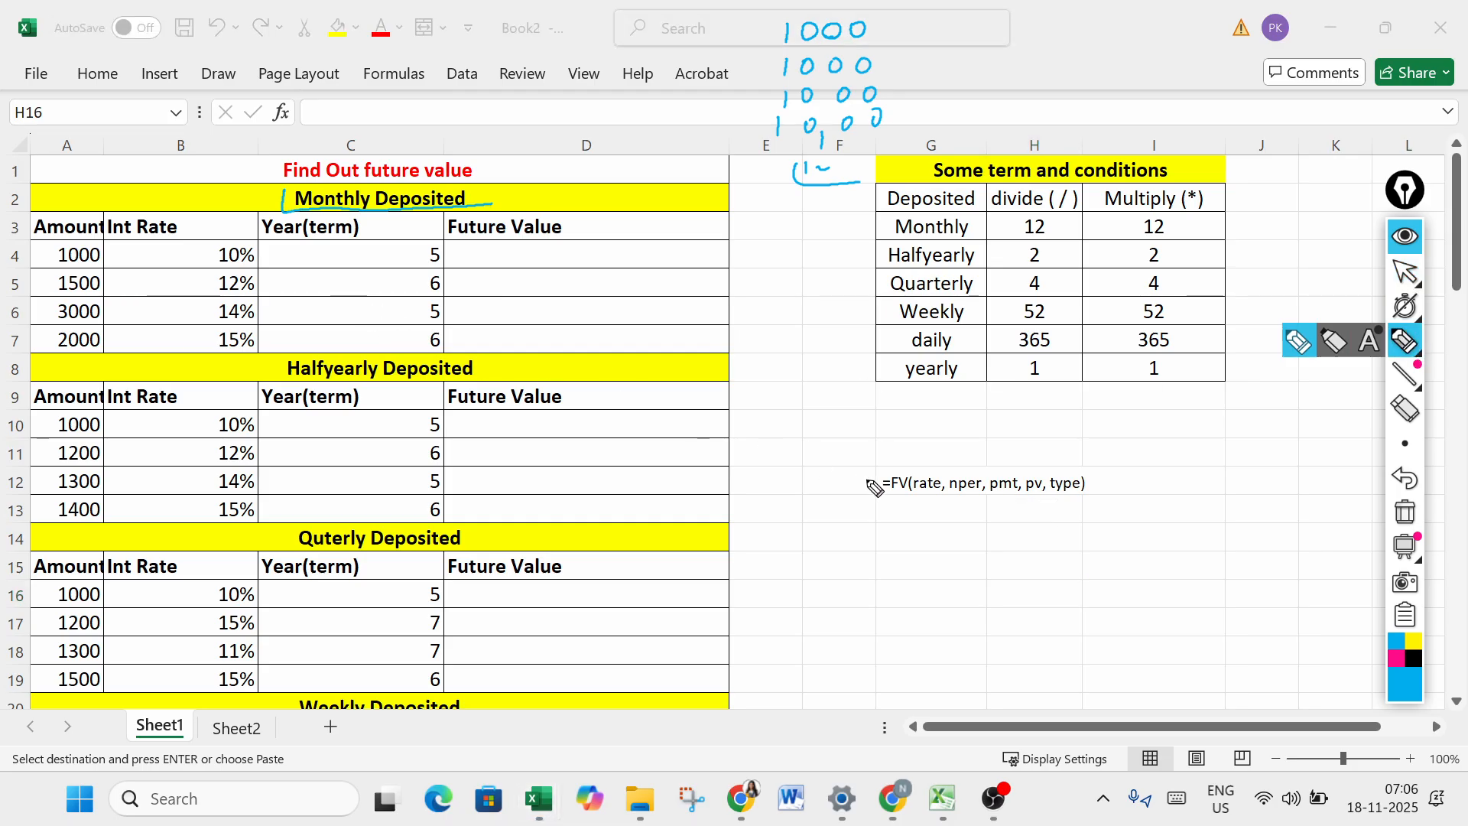
pyautogui.click(1406, 271)
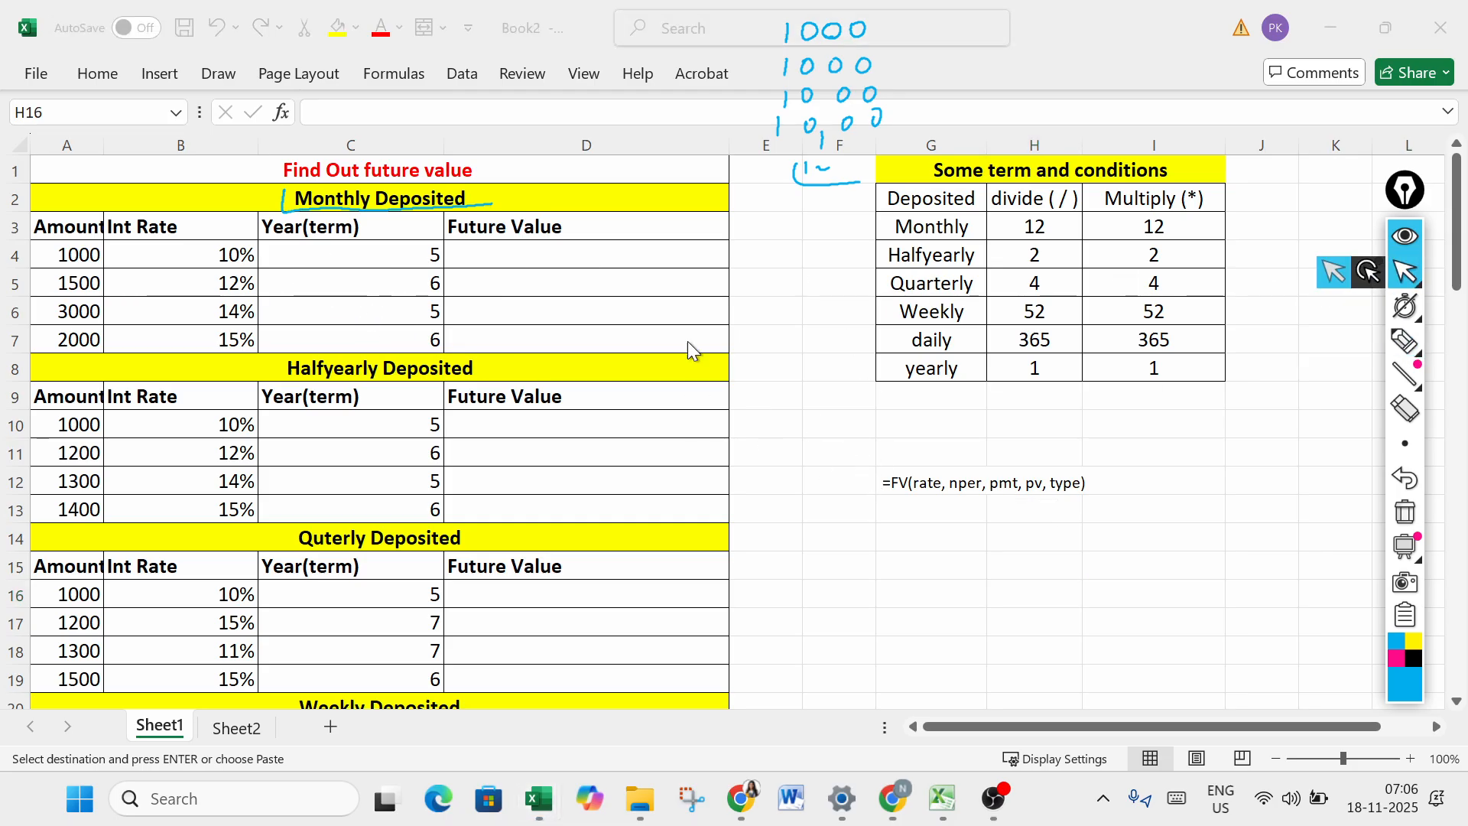
pyautogui.click(513, 247)
pyautogui.write('=')
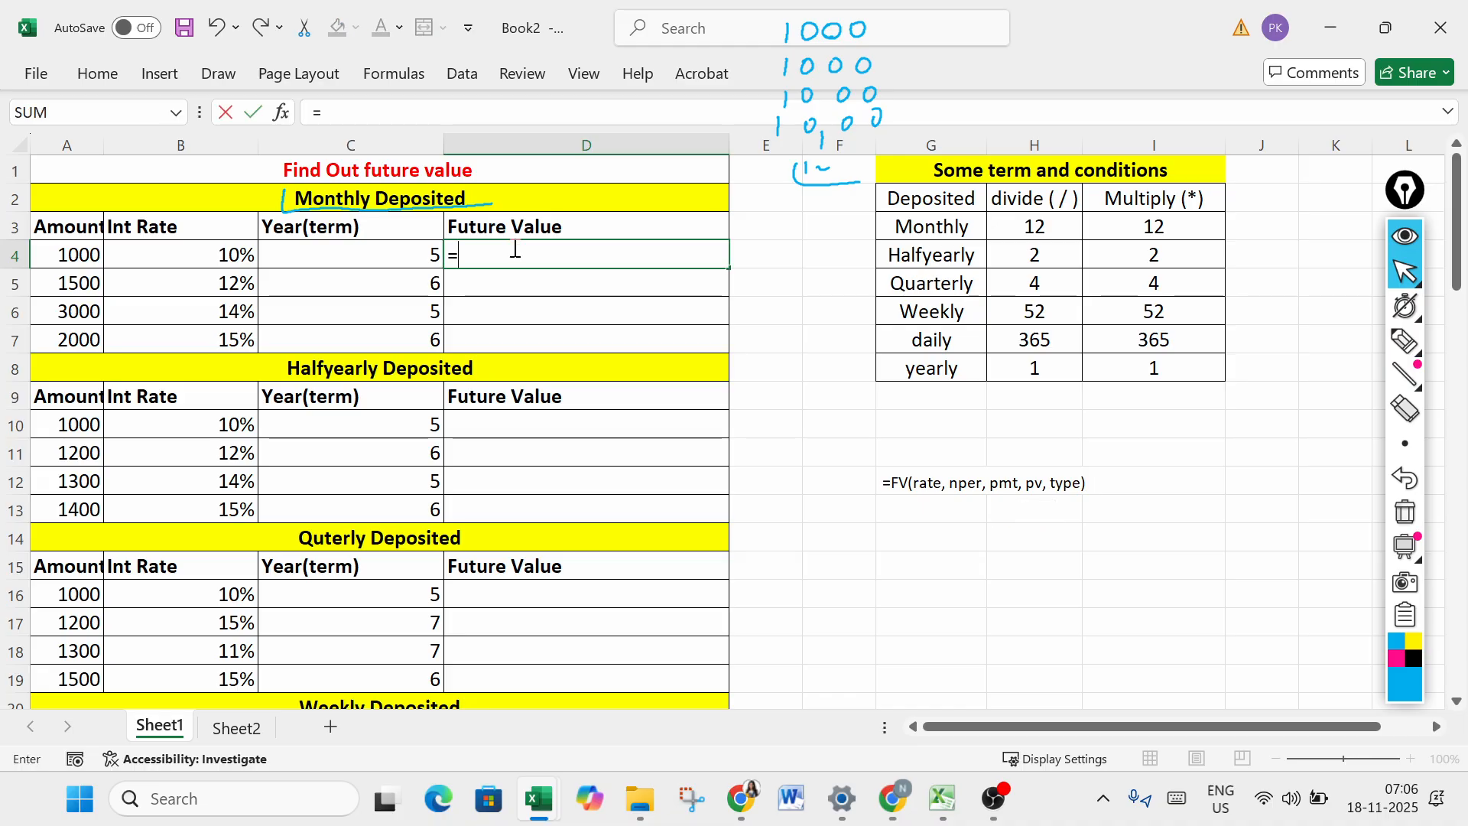
pyautogui.write('fv')
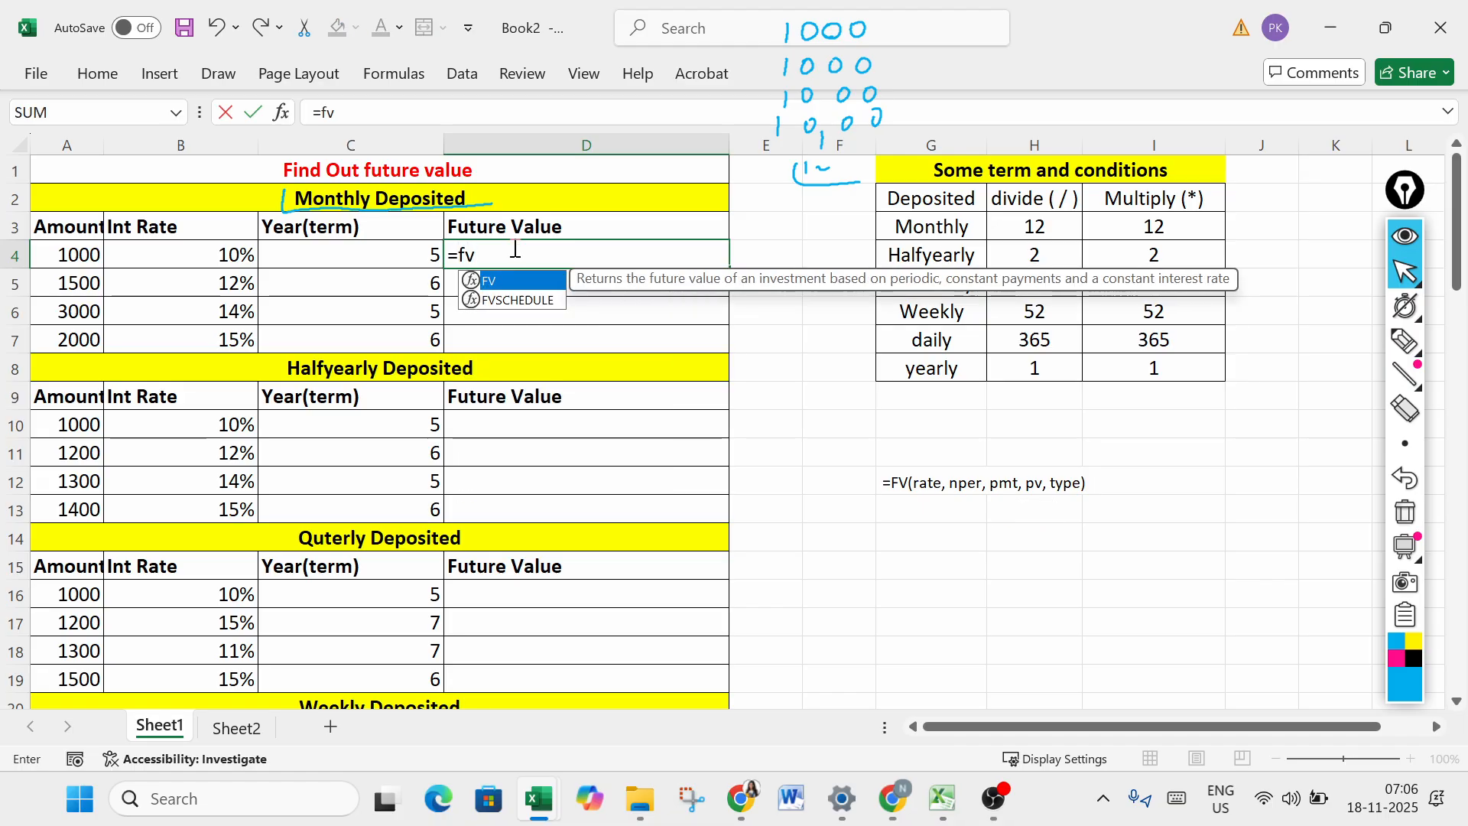
pyautogui.press('Tab')
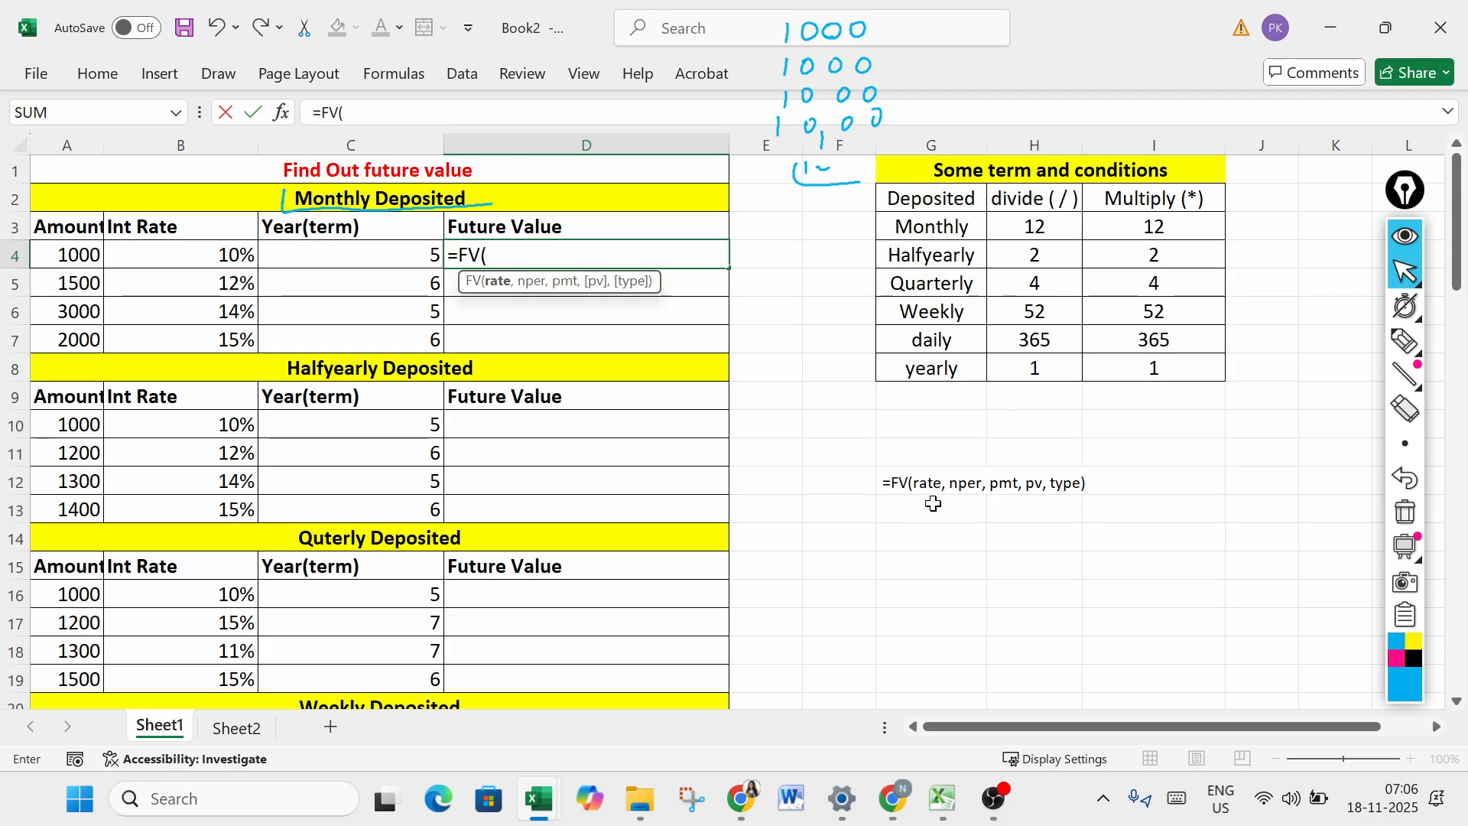
pyautogui.click(217, 249)
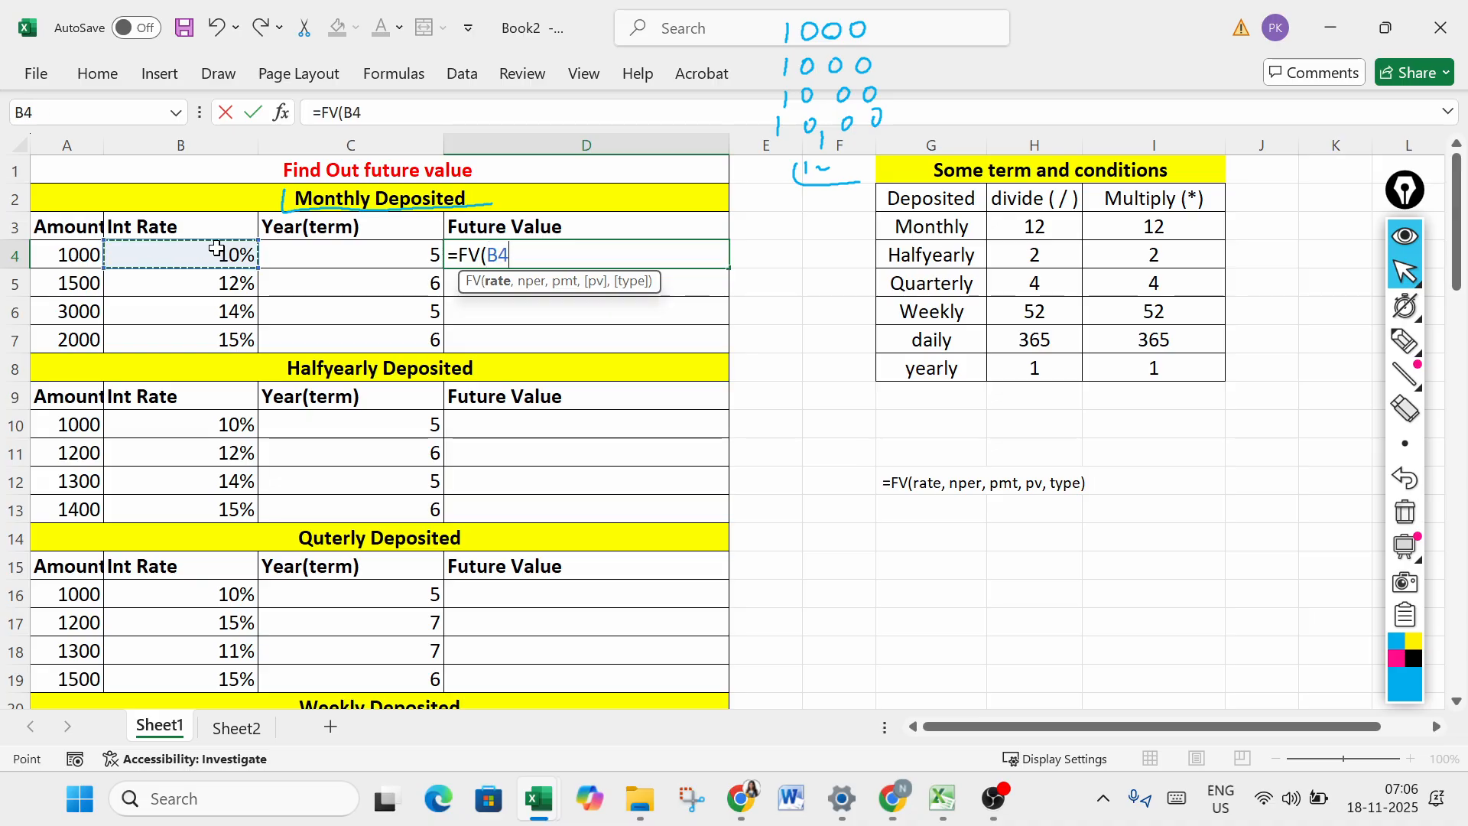
pyautogui.write(',')
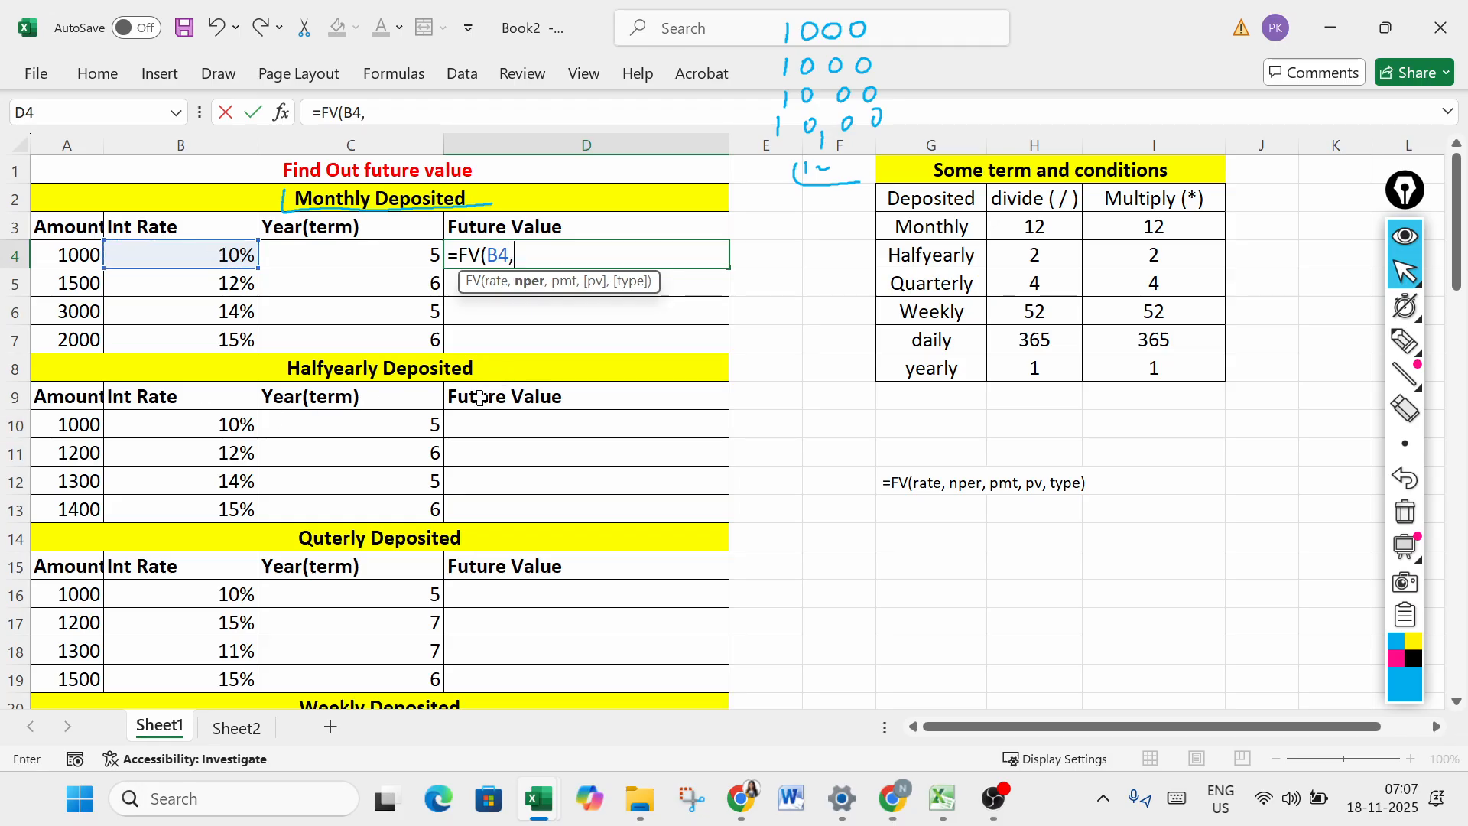
pyautogui.press('BackSpace')
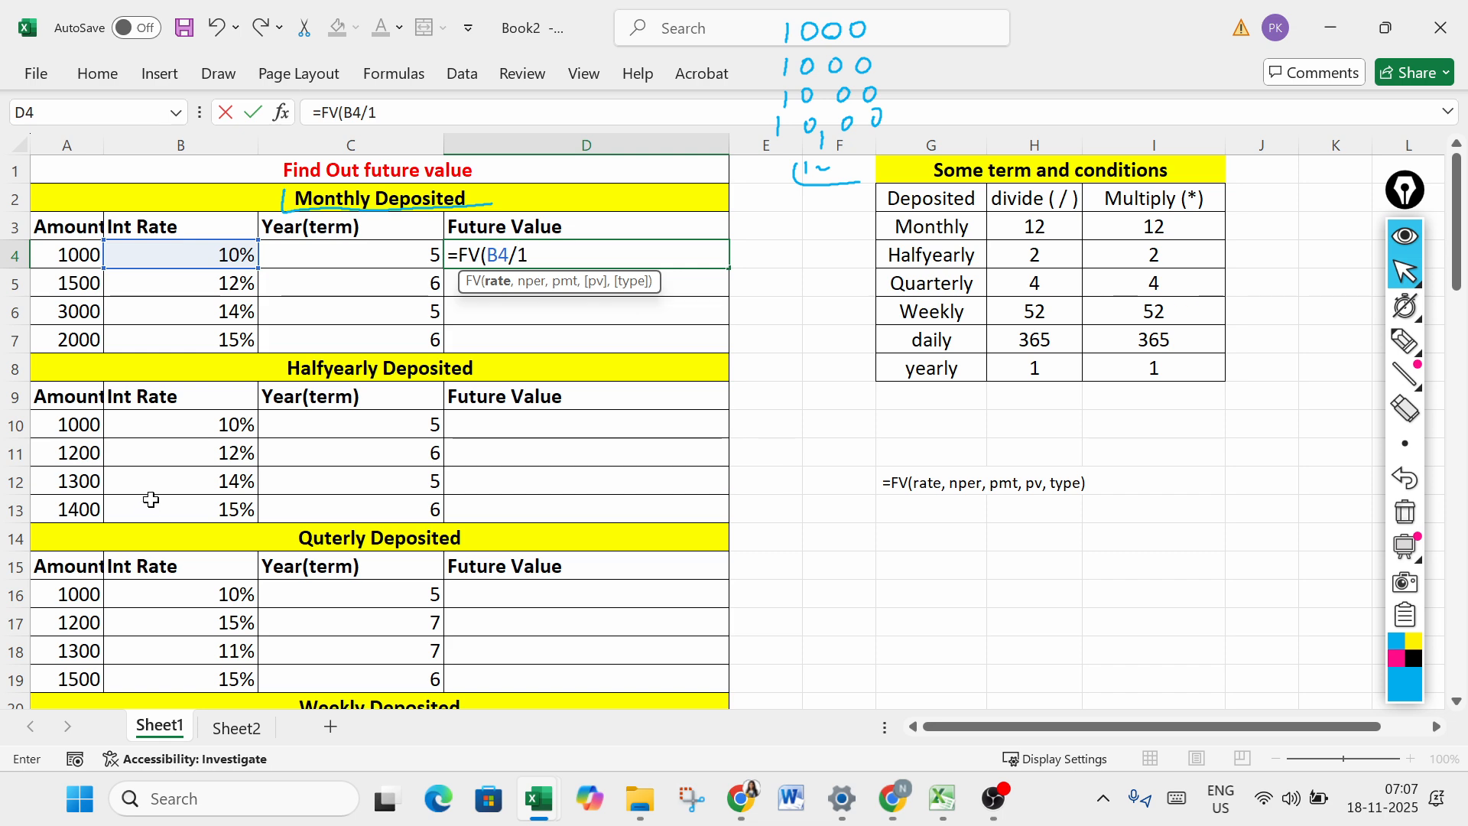
pyautogui.write('2,')
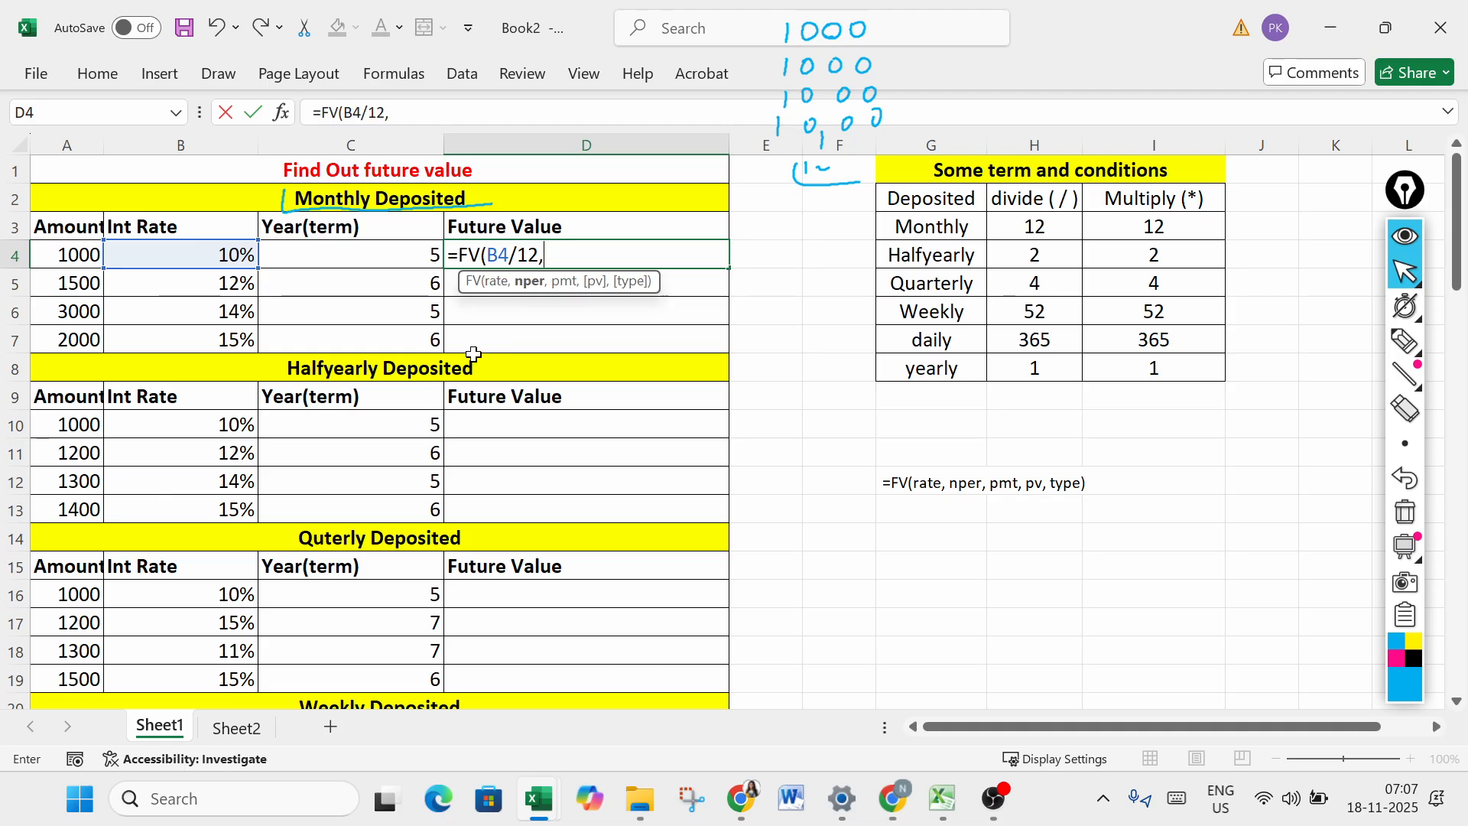
# - Try C4*12 as the formula's nper argument, then a fixed 60 in its place
pyautogui.click(405, 257)
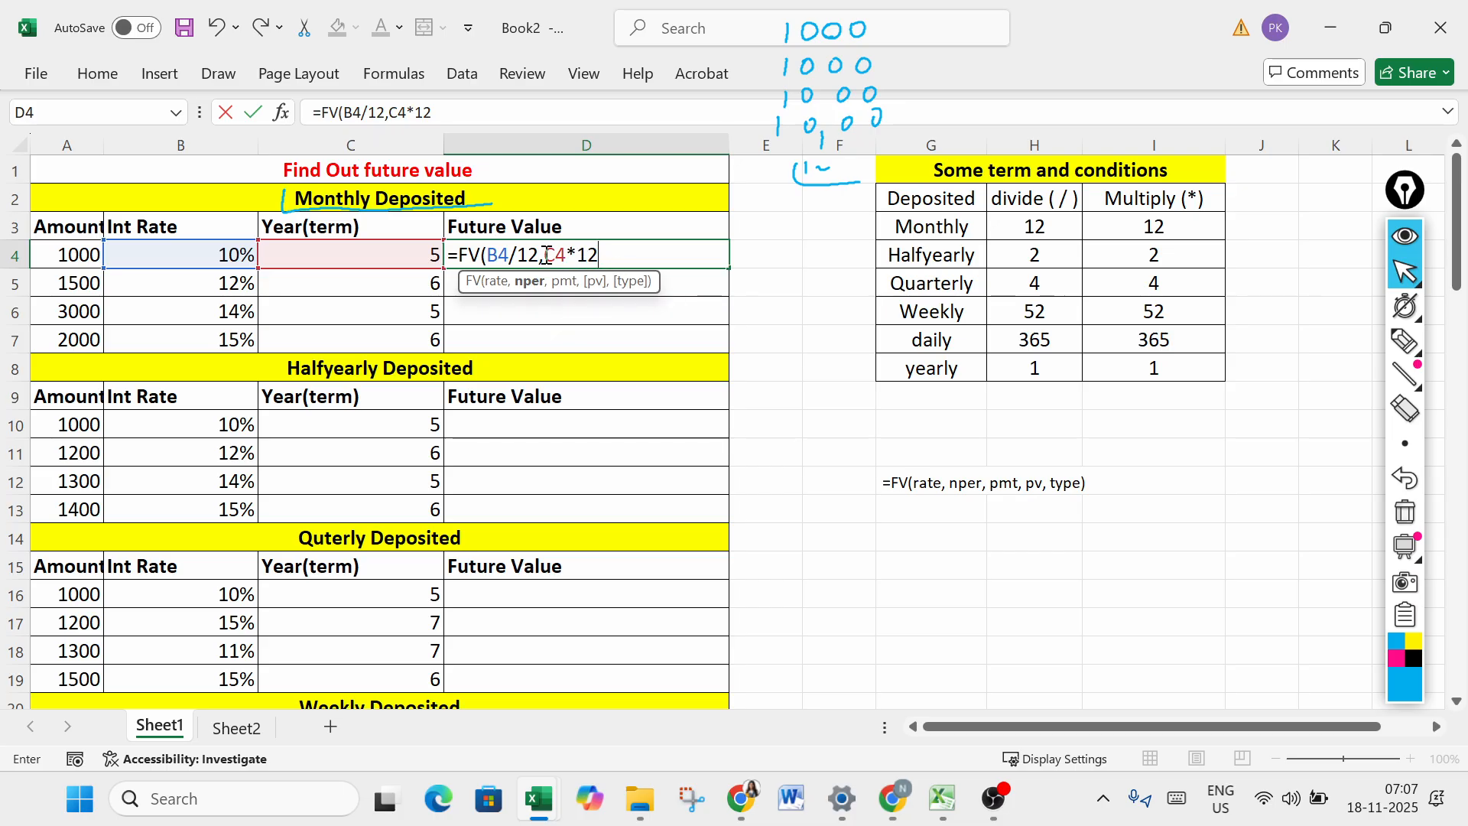
pyautogui.click(596, 253)
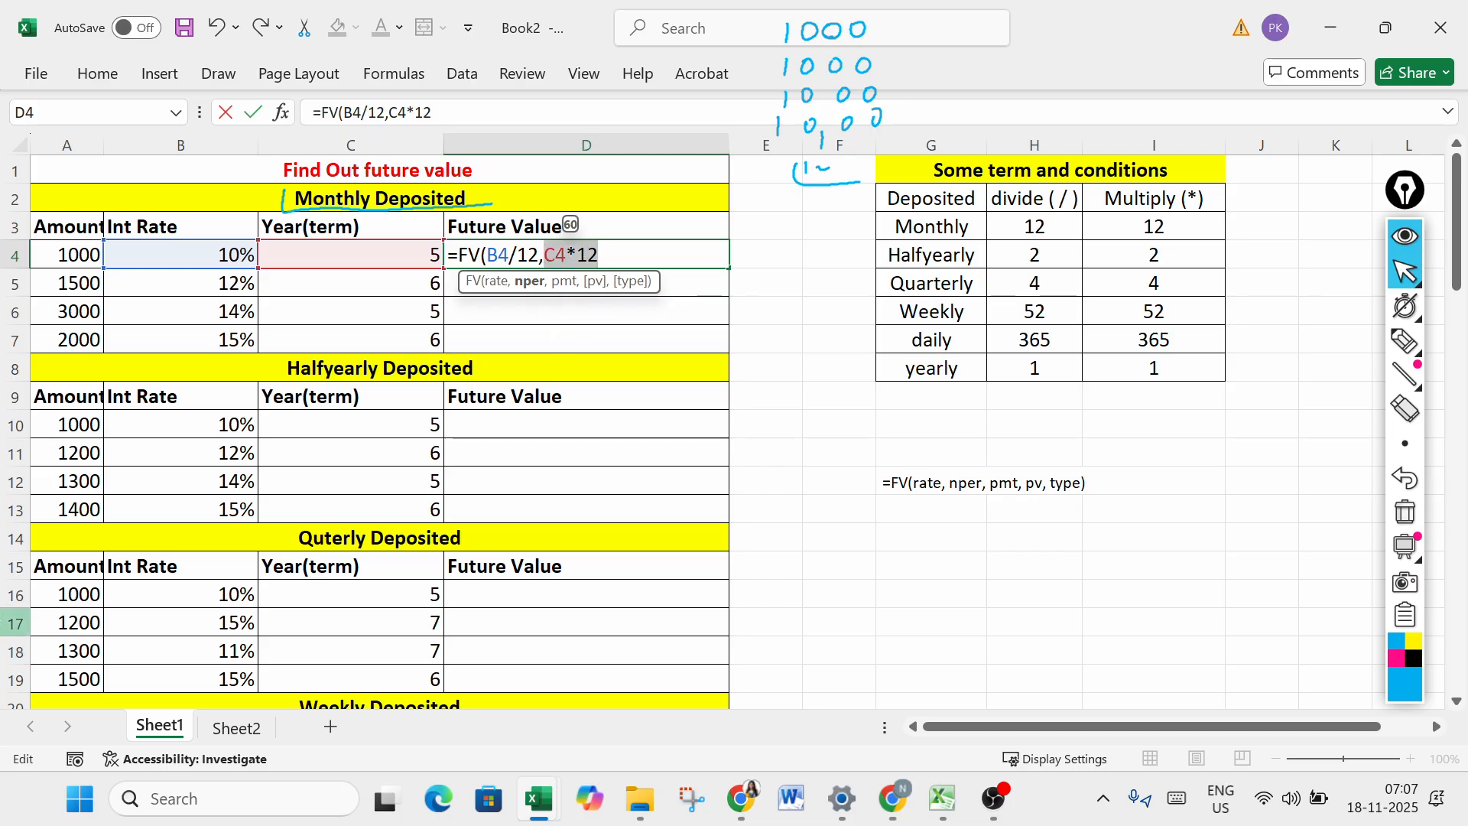
pyautogui.press('BackSpace')
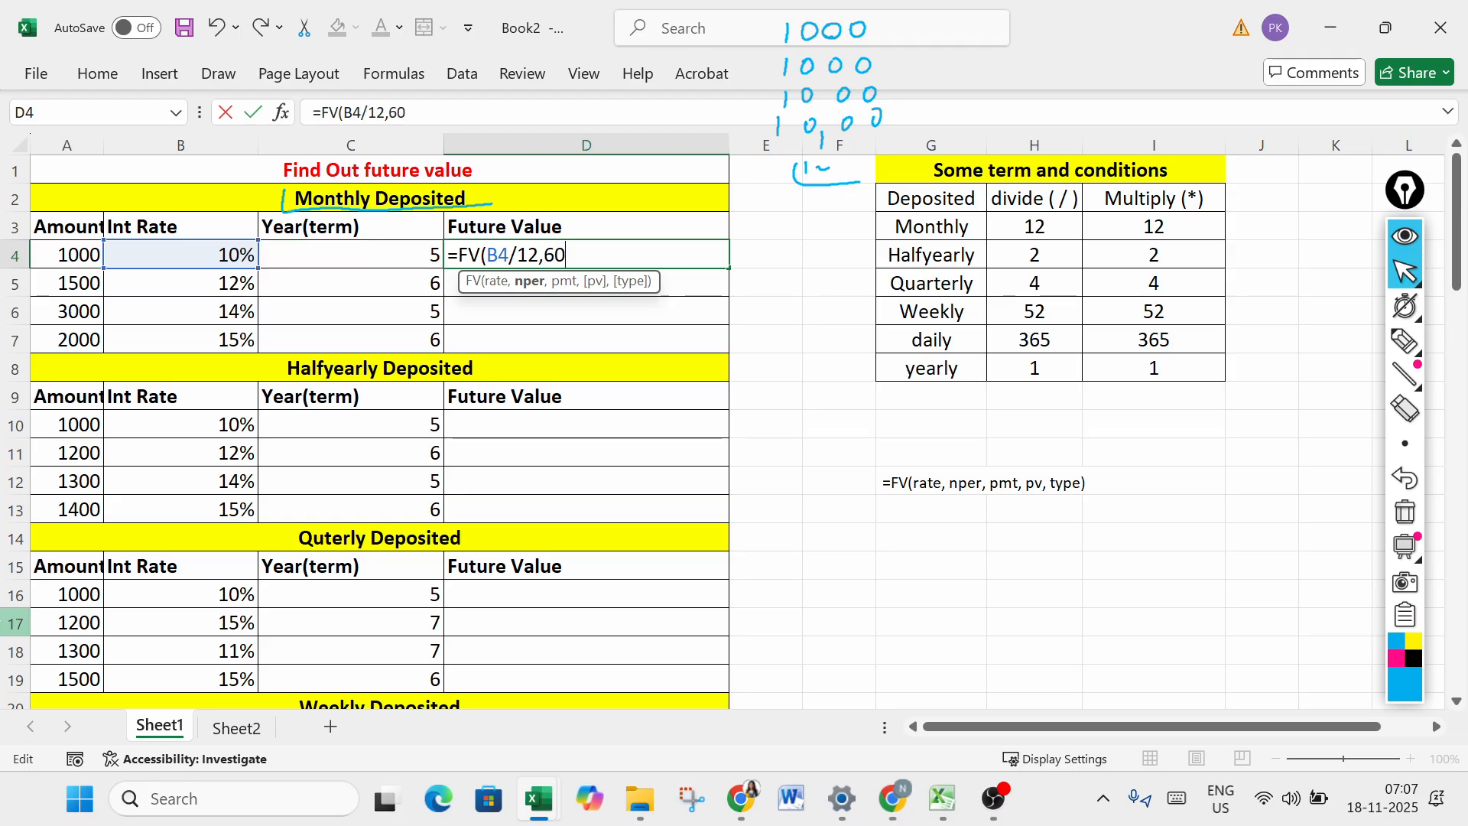
# - Set the formula's nper argument to C4*12 and its pmt argument to -A4
pyautogui.click(416, 255)
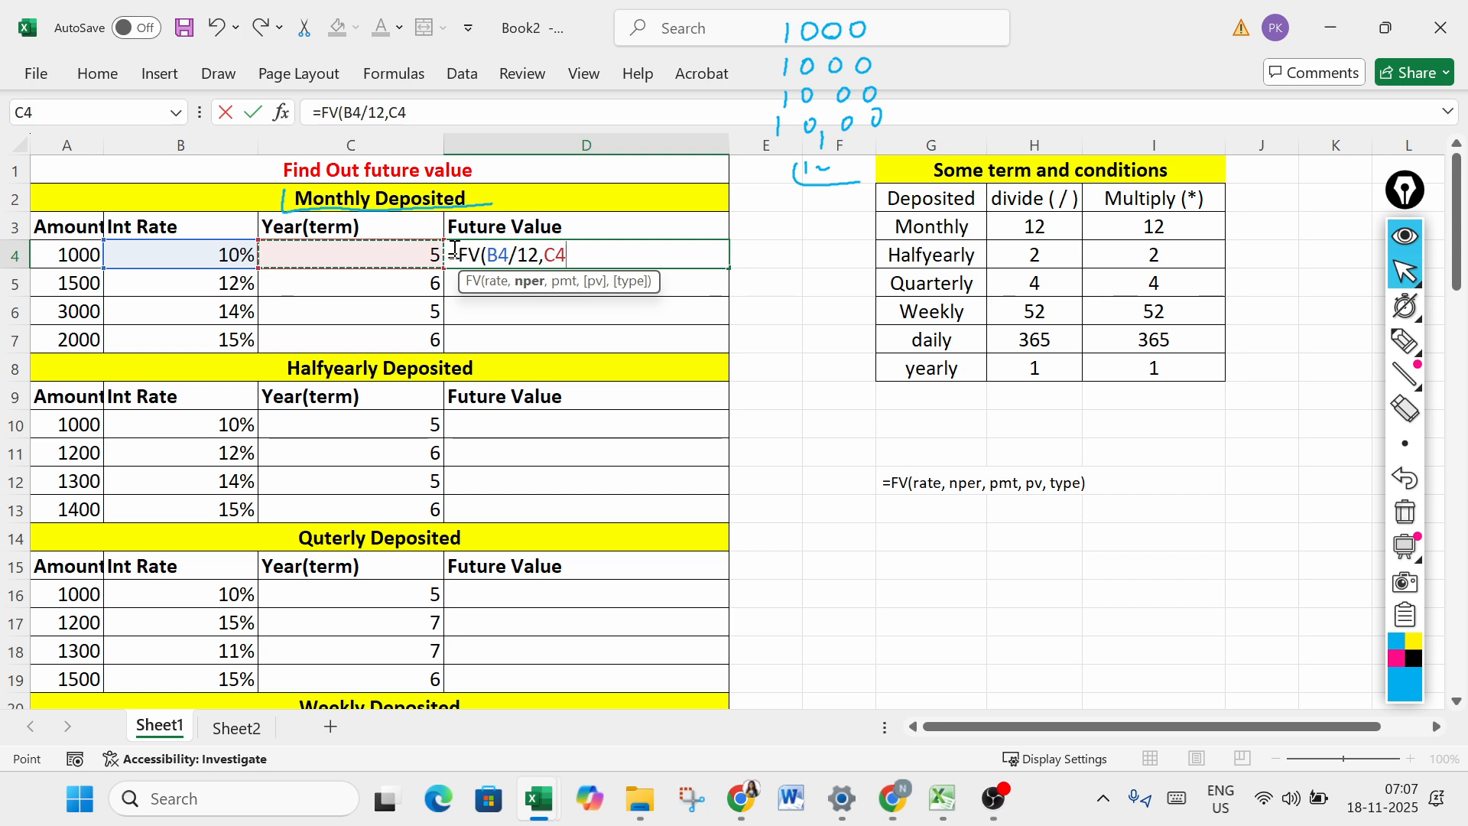
pyautogui.write('*')
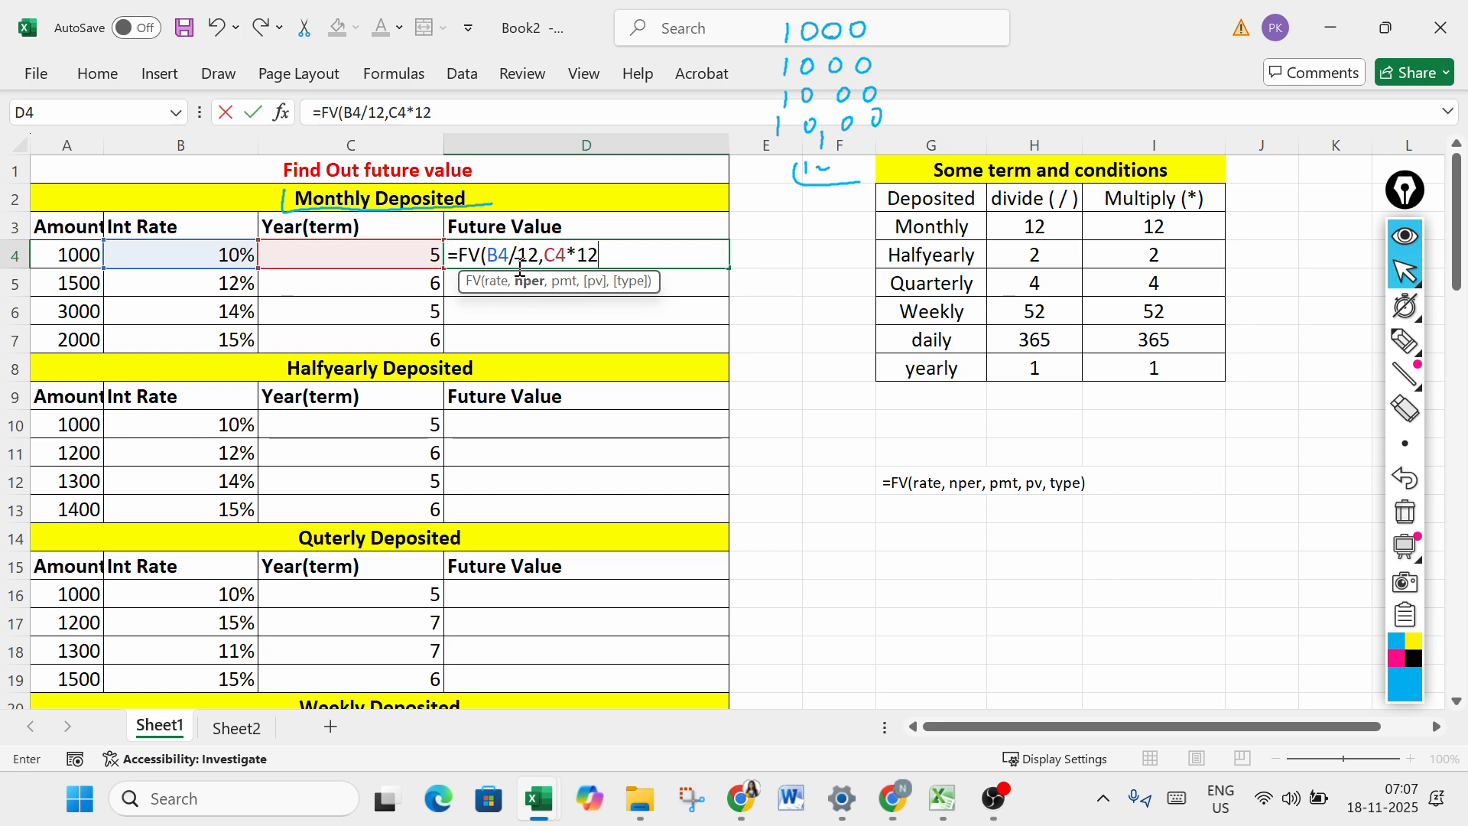
pyautogui.write('12')
pyautogui.doubleClick(586, 254)
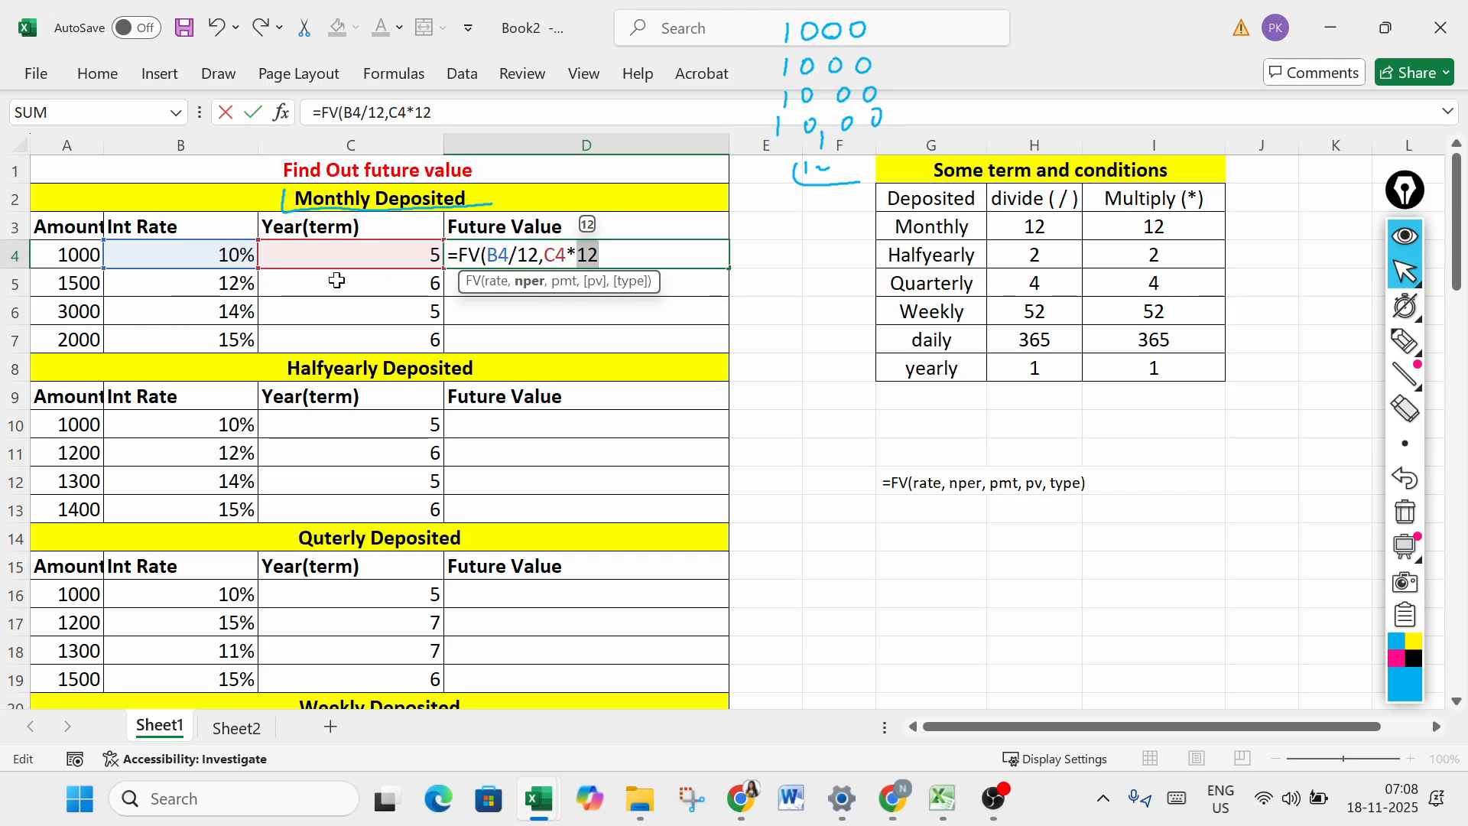
pyautogui.click(620, 254)
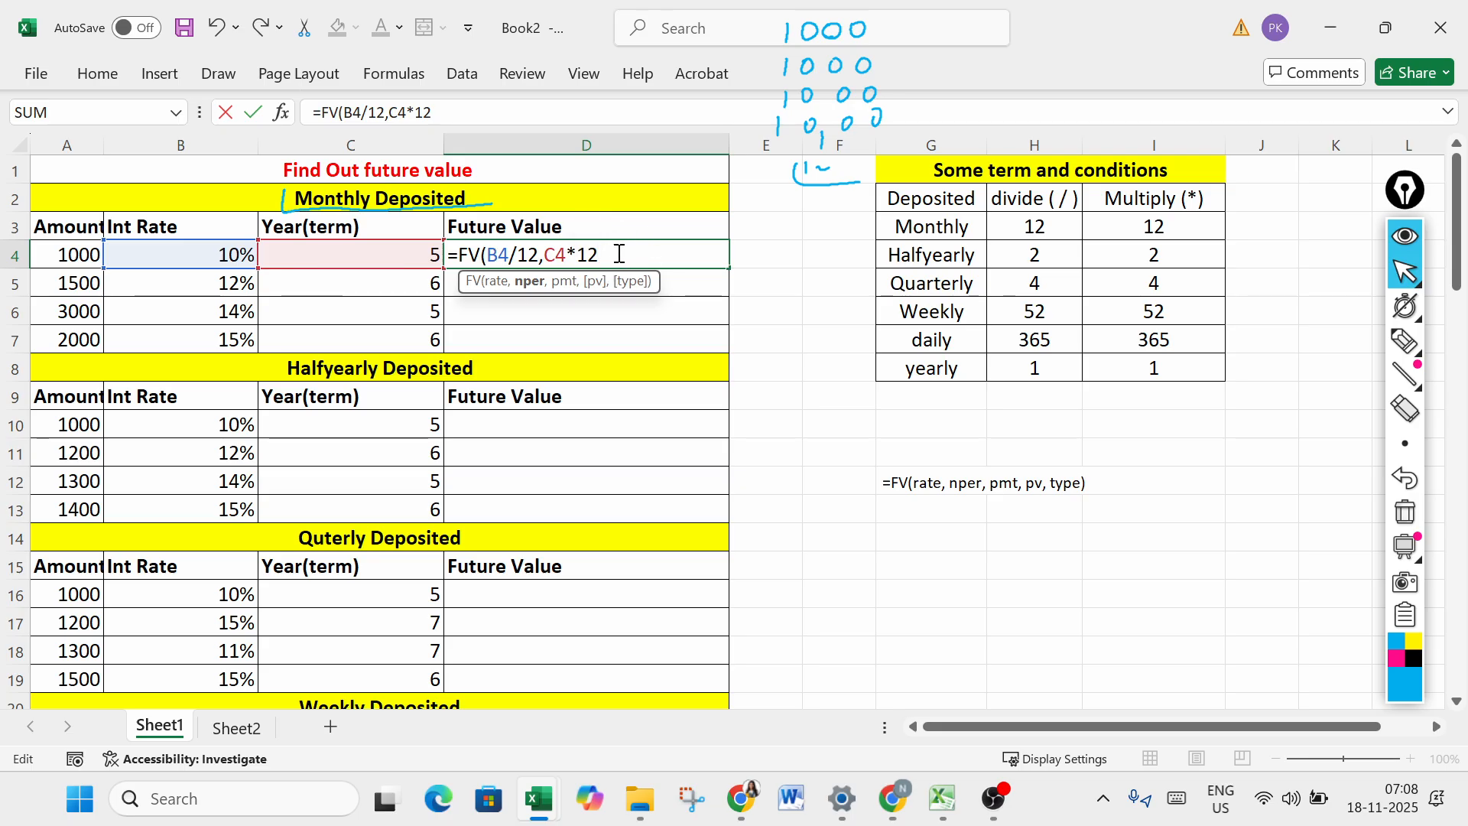
pyautogui.write(',')
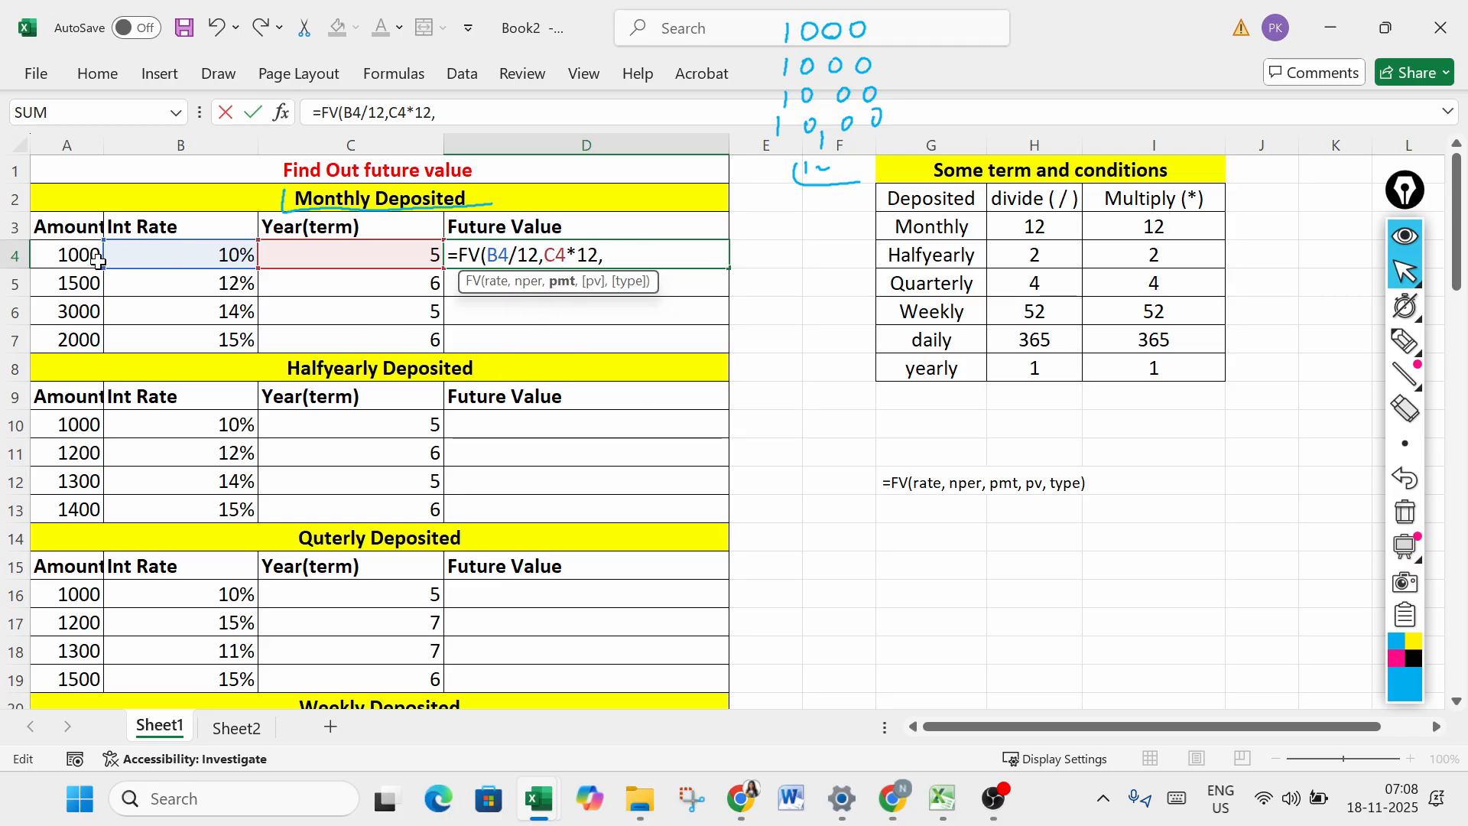
pyautogui.write('-')
pyautogui.click(82, 252)
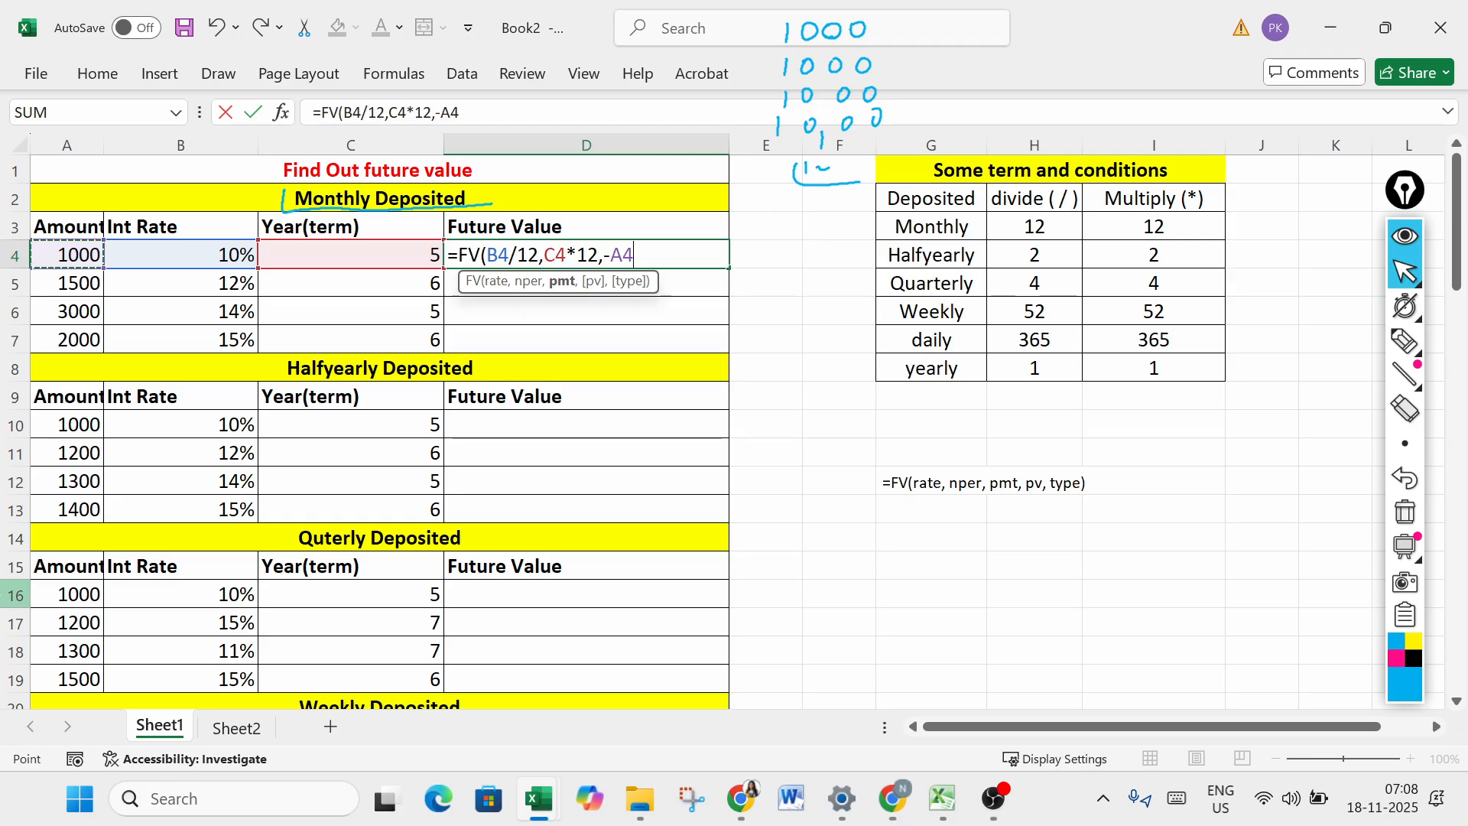
# - Complete the D4 formula with a pv of -50000 and type 0 for end of the period
pyautogui.write(',')
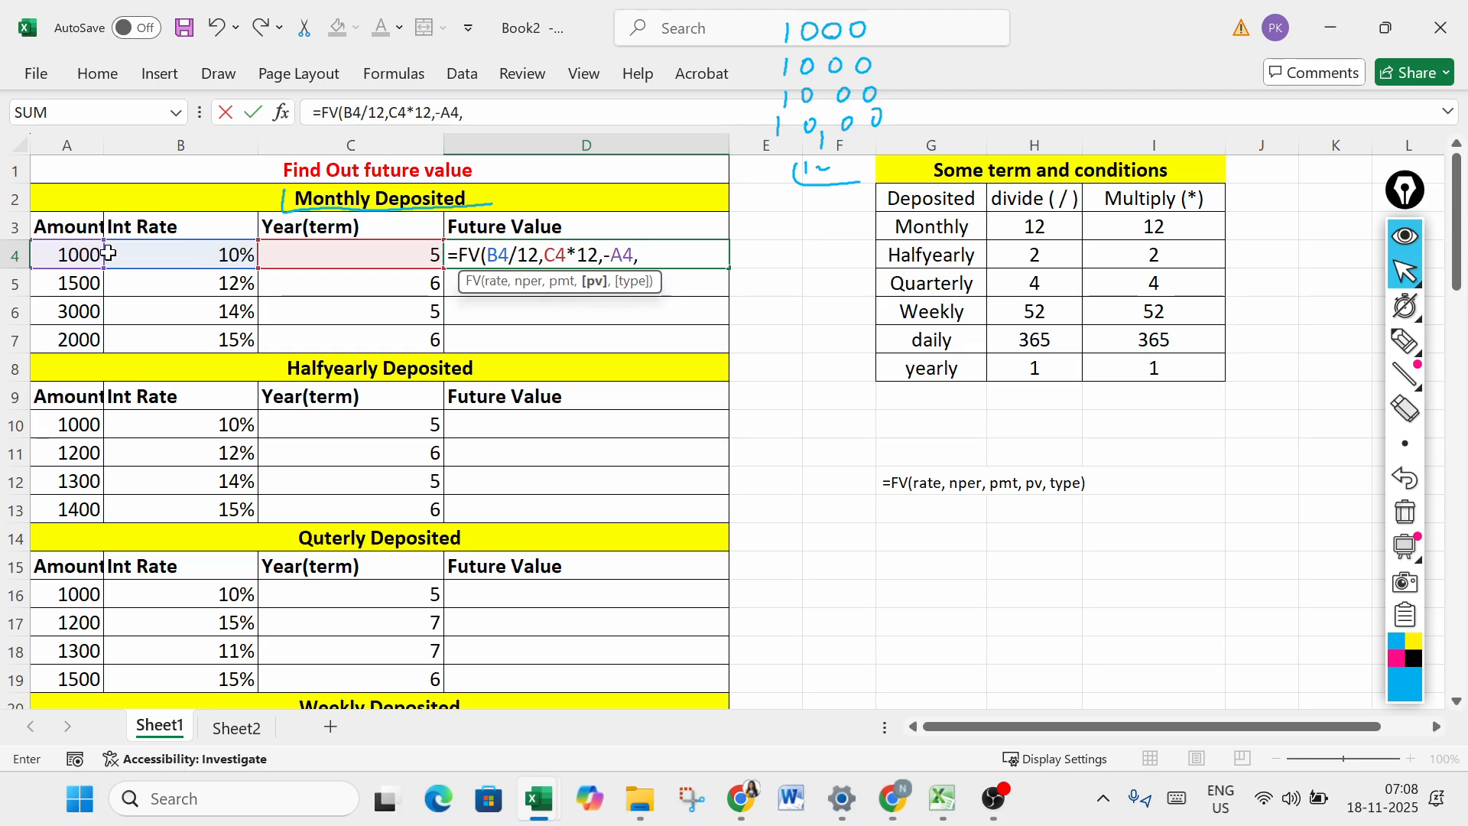
pyautogui.write('-50000')
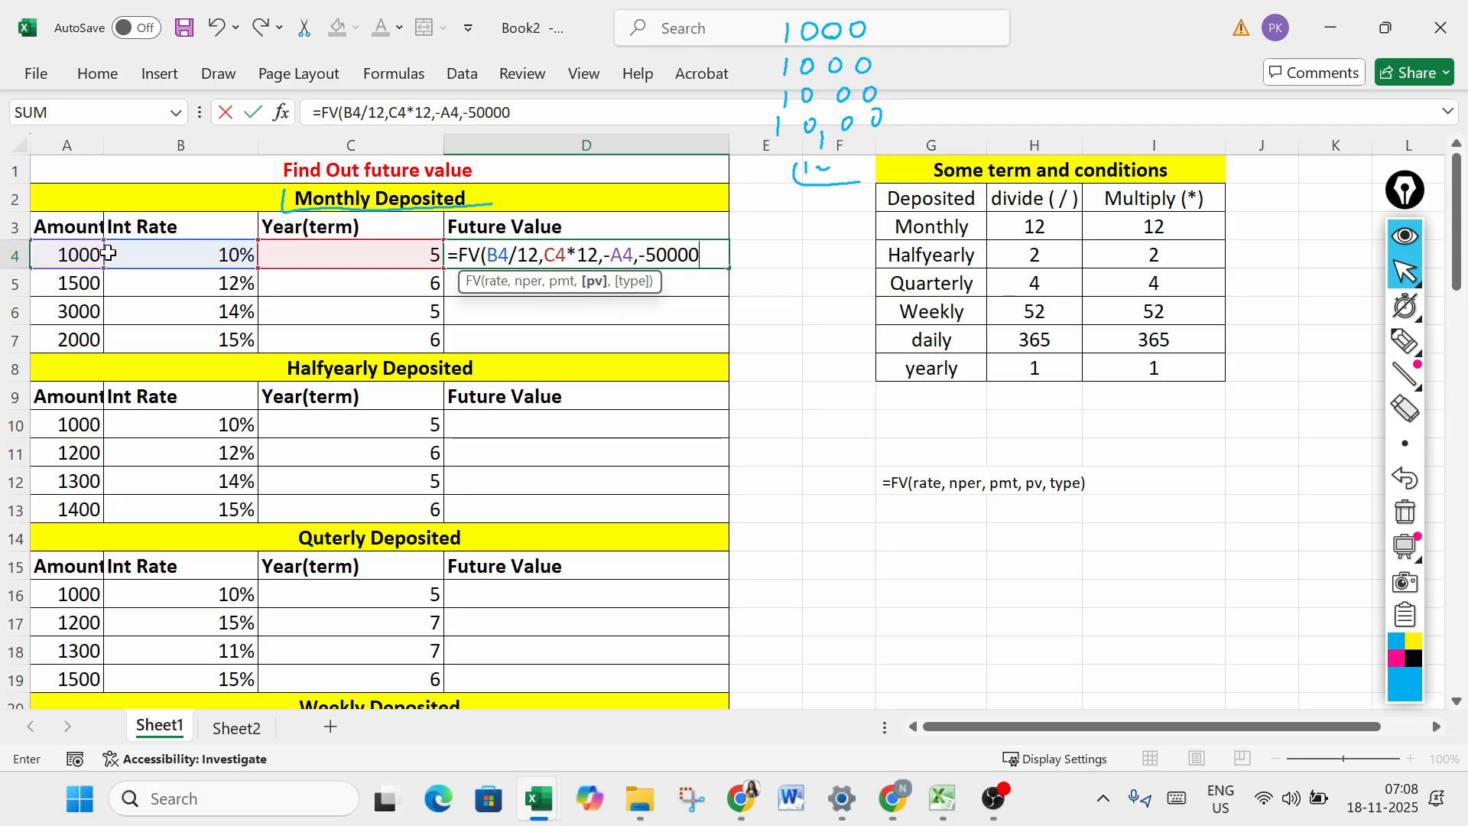
pyautogui.write(',')
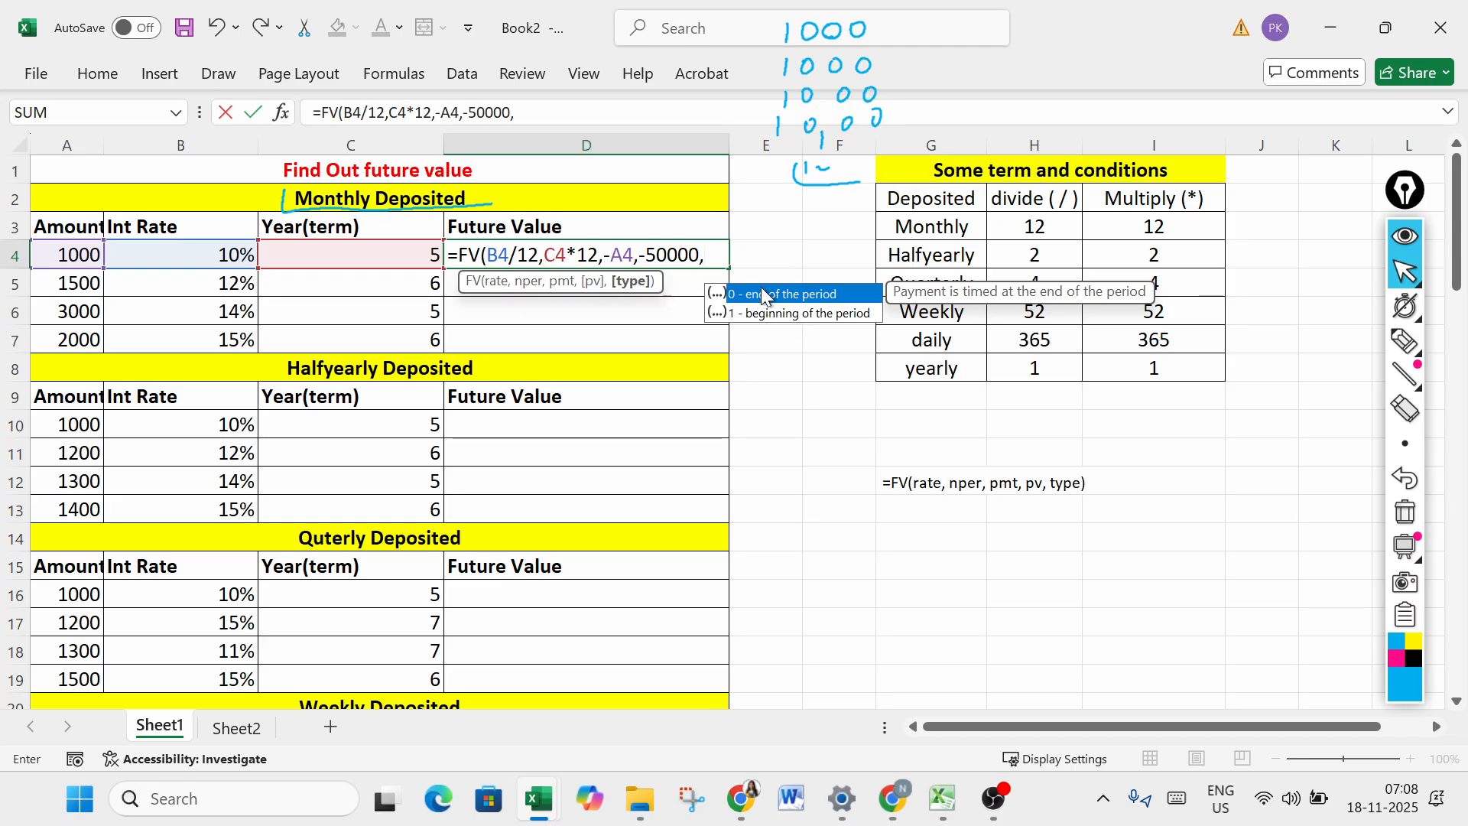
pyautogui.write('0')
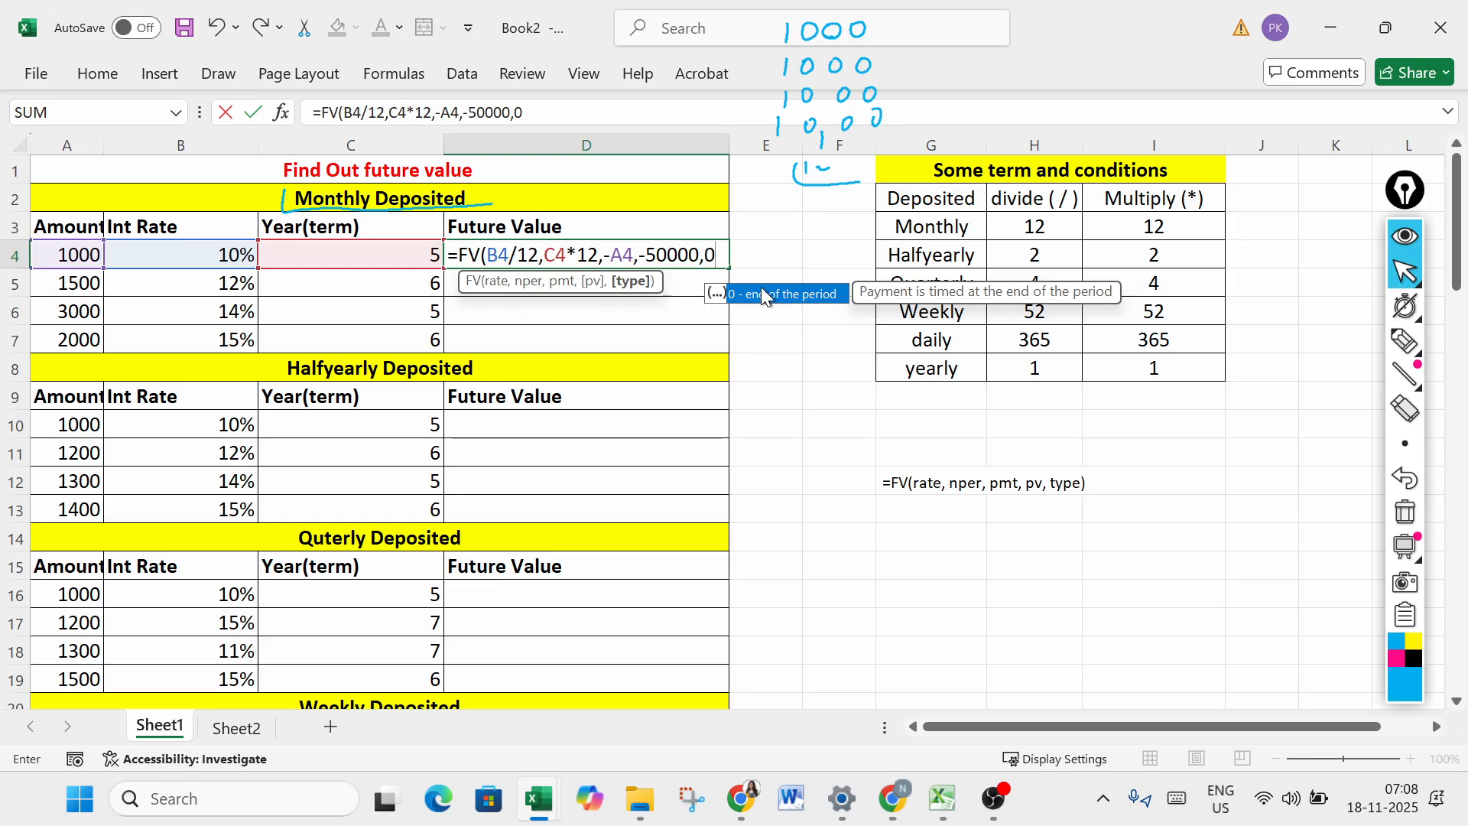
pyautogui.write(')')
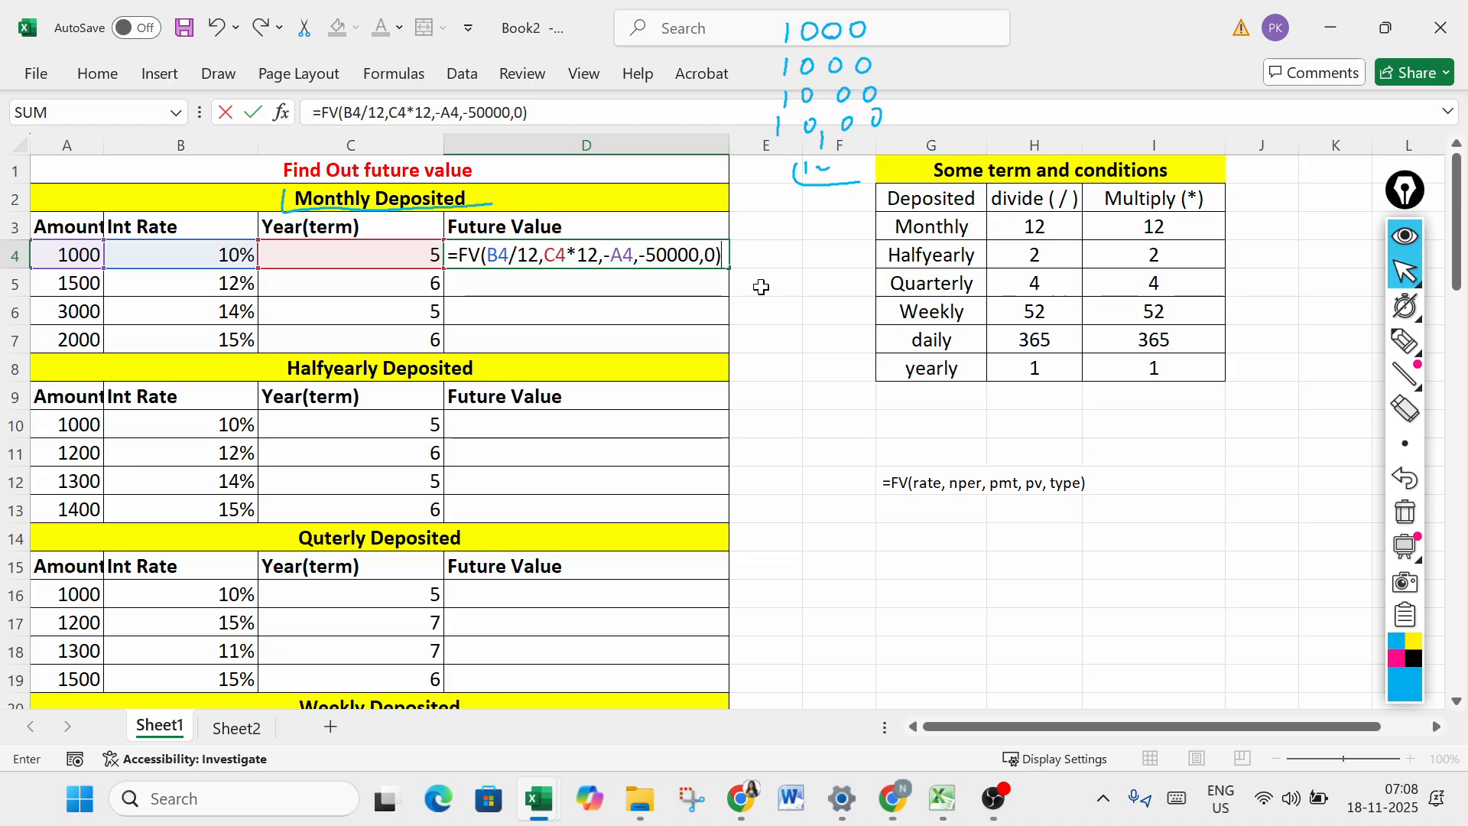
pyautogui.press('Return')
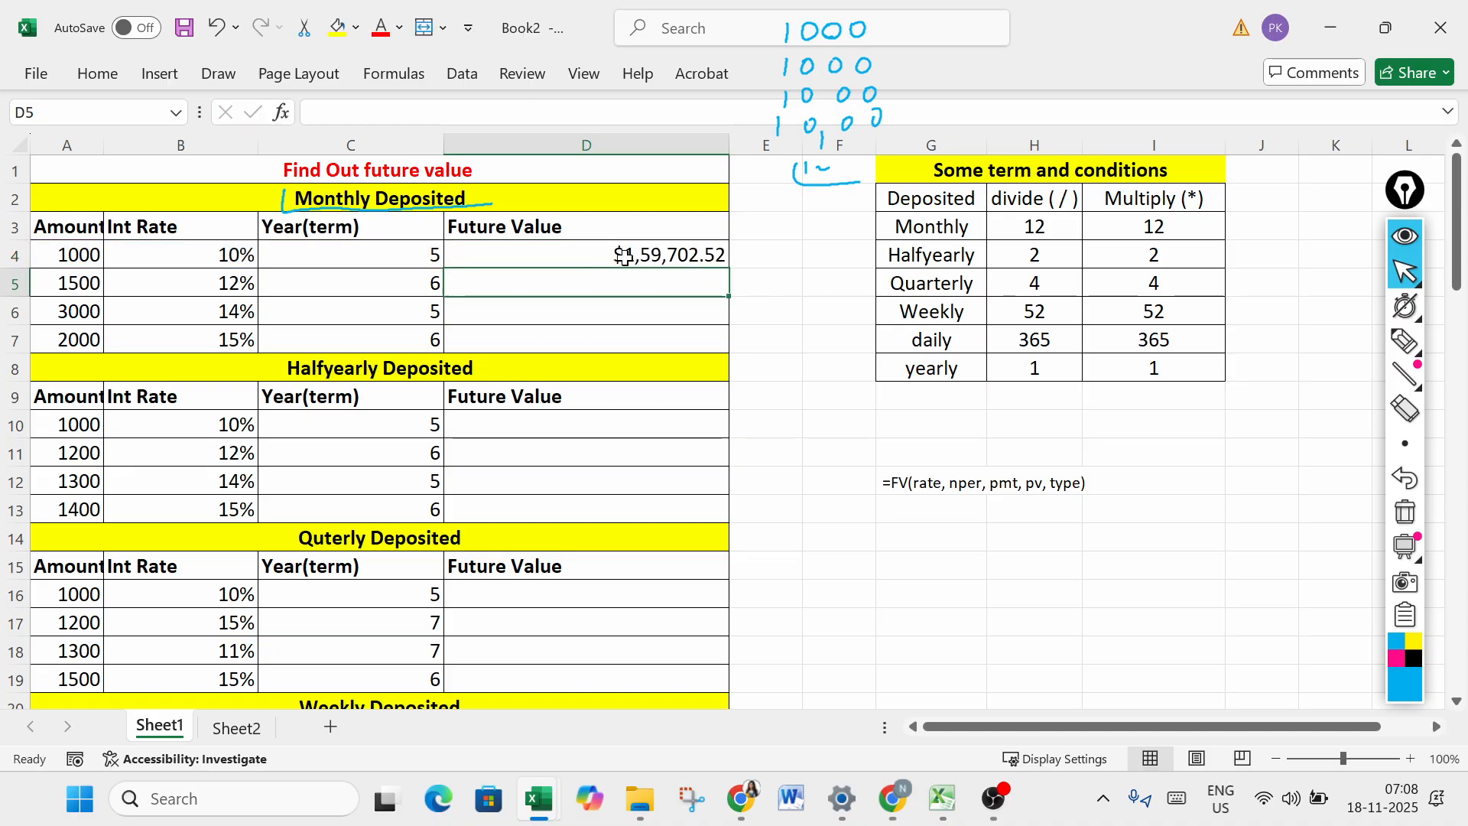
# - Review the arguments of the FV formula in cell D4 without changing them
pyautogui.click(623, 253)
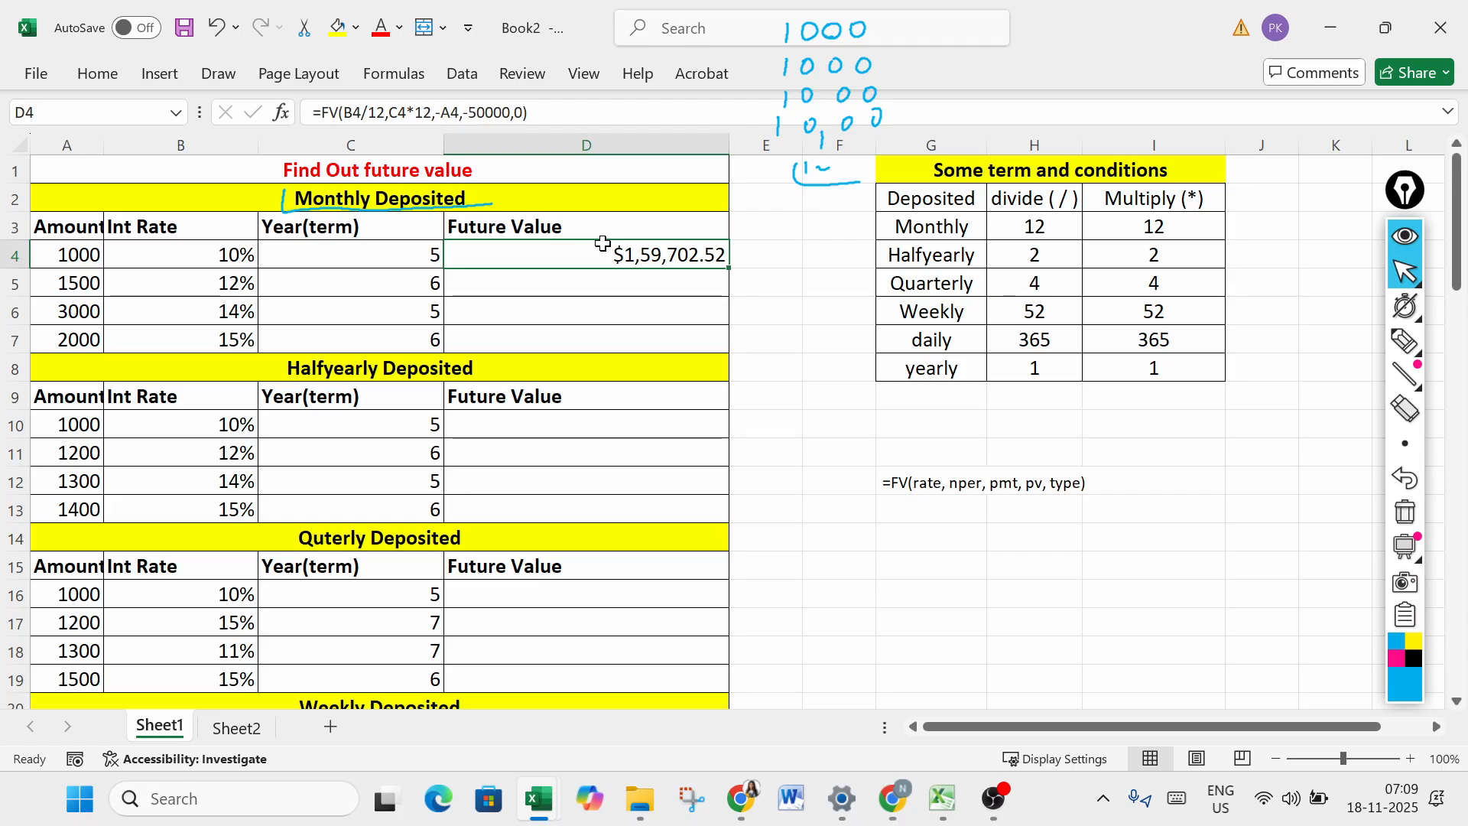
pyautogui.doubleClick(603, 248)
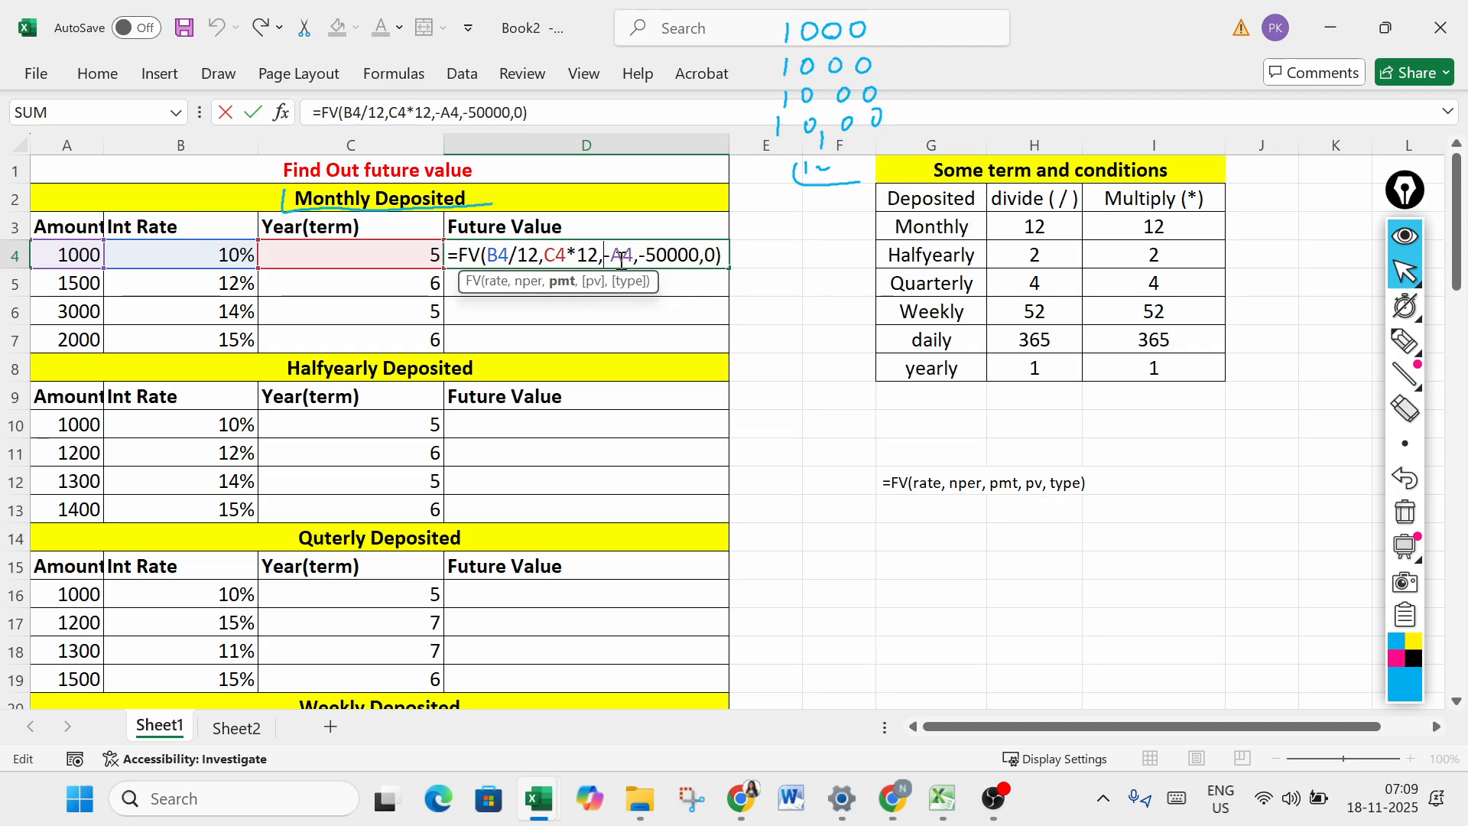
pyautogui.press('Return')
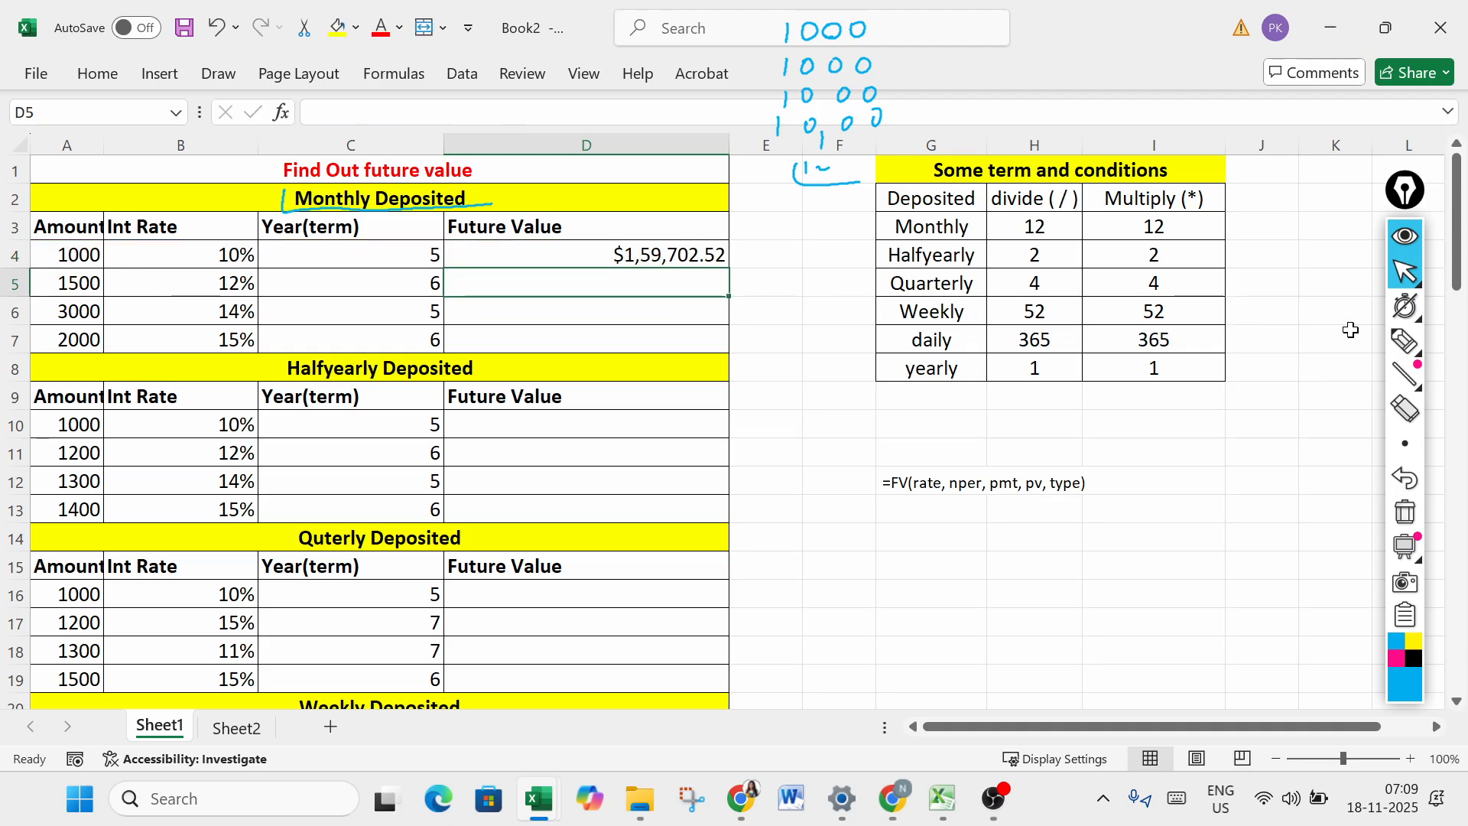
# - Handwrite "=fv(rate, nper, pmt)" in blue ink beneath the pasted FV syntax
pyautogui.click(1405, 342)
pyautogui.moveTo(874, 529); pyautogui.dragTo(889, 528)
pyautogui.moveTo(875, 539)
pyautogui.mouseDown()
pyautogui.moveTo(891, 537)
pyautogui.moveTo(891, 559)
pyautogui.moveTo(919, 529)
pyautogui.mouseUp()
pyautogui.moveTo(934, 520)
pyautogui.mouseDown()
pyautogui.moveTo(955, 554)
pyautogui.moveTo(960, 536)
pyautogui.mouseUp()
pyautogui.moveTo(971, 534); pyautogui.dragTo(976, 544)
pyautogui.moveTo(989, 526); pyautogui.dragTo(987, 546)
pyautogui.moveTo(981, 538); pyautogui.dragTo(1069, 545)
pyautogui.moveTo(1075, 538); pyautogui.dragTo(1094, 538)
pyautogui.moveTo(1096, 545); pyautogui.dragTo(1106, 534)
pyautogui.moveTo(1116, 537)
pyautogui.mouseDown()
pyautogui.moveTo(1175, 532)
pyautogui.moveTo(1183, 567)
pyautogui.mouseUp()
pyautogui.click(1405, 272)
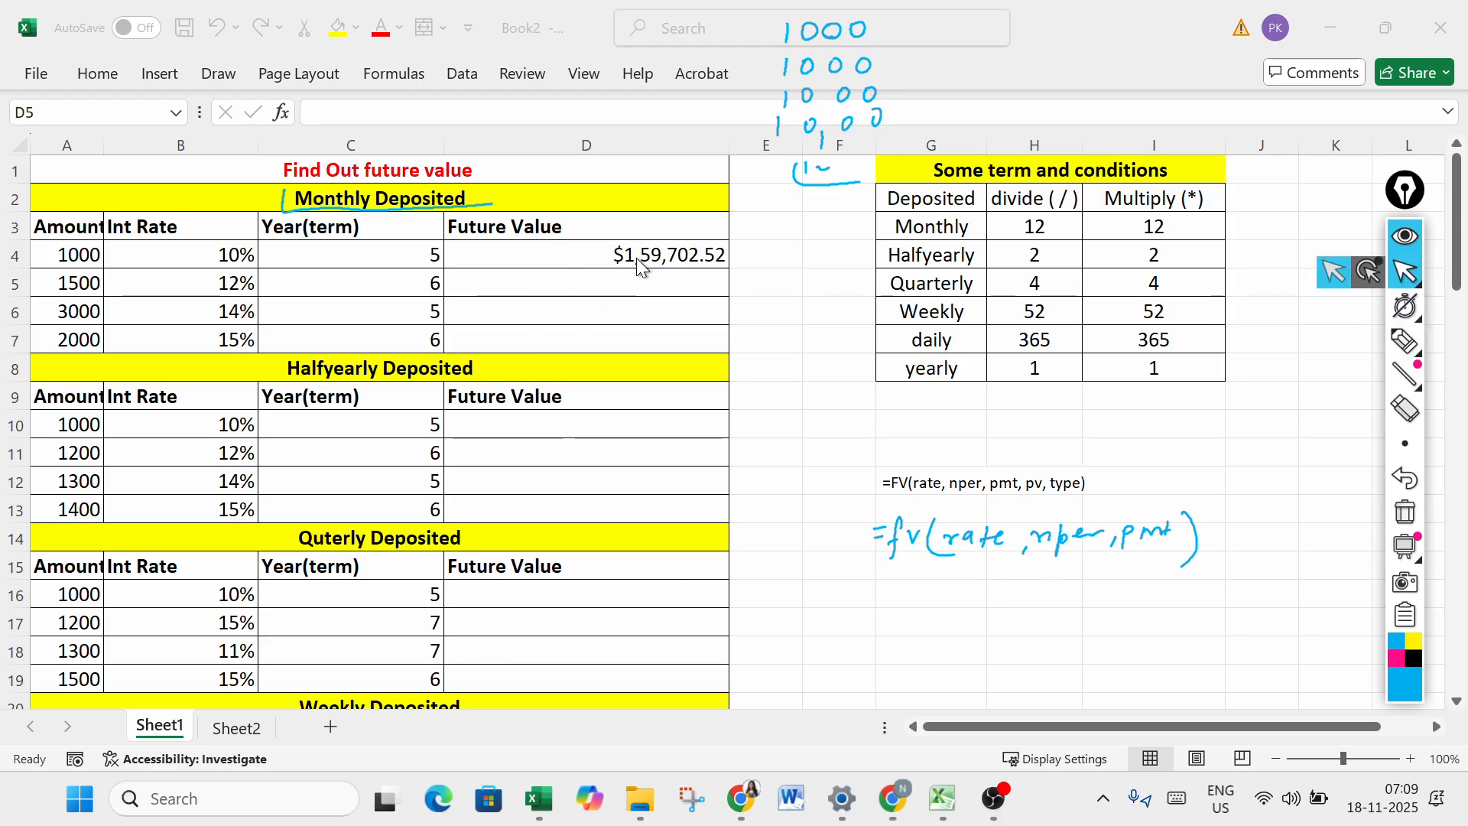
# - Draw blue tick marks beside the amount, interest rate and year values in row 4 of the Monthly Deposited table
pyautogui.click(587, 286)
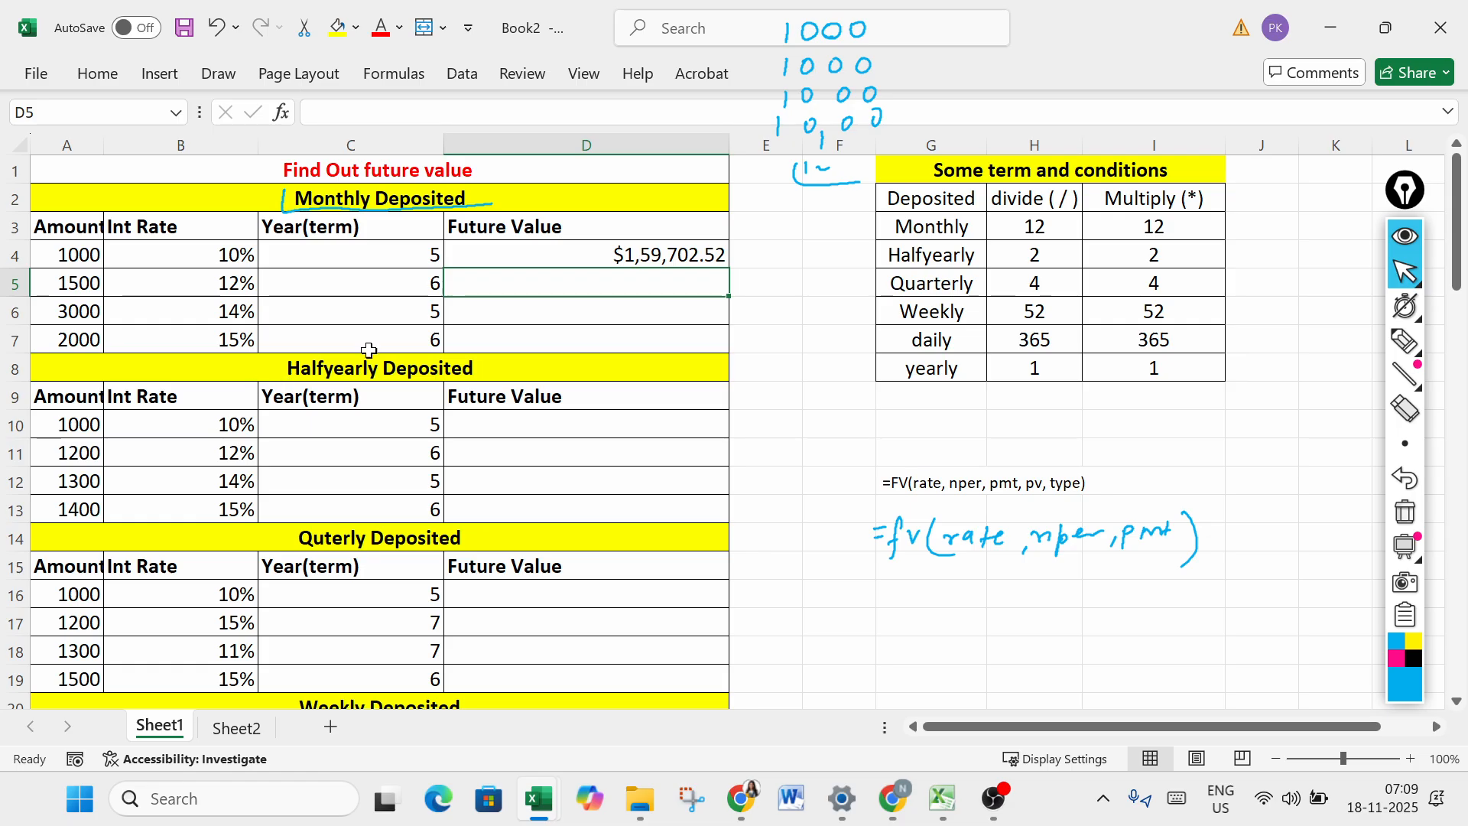
pyautogui.click(1405, 305)
pyautogui.click(1405, 340)
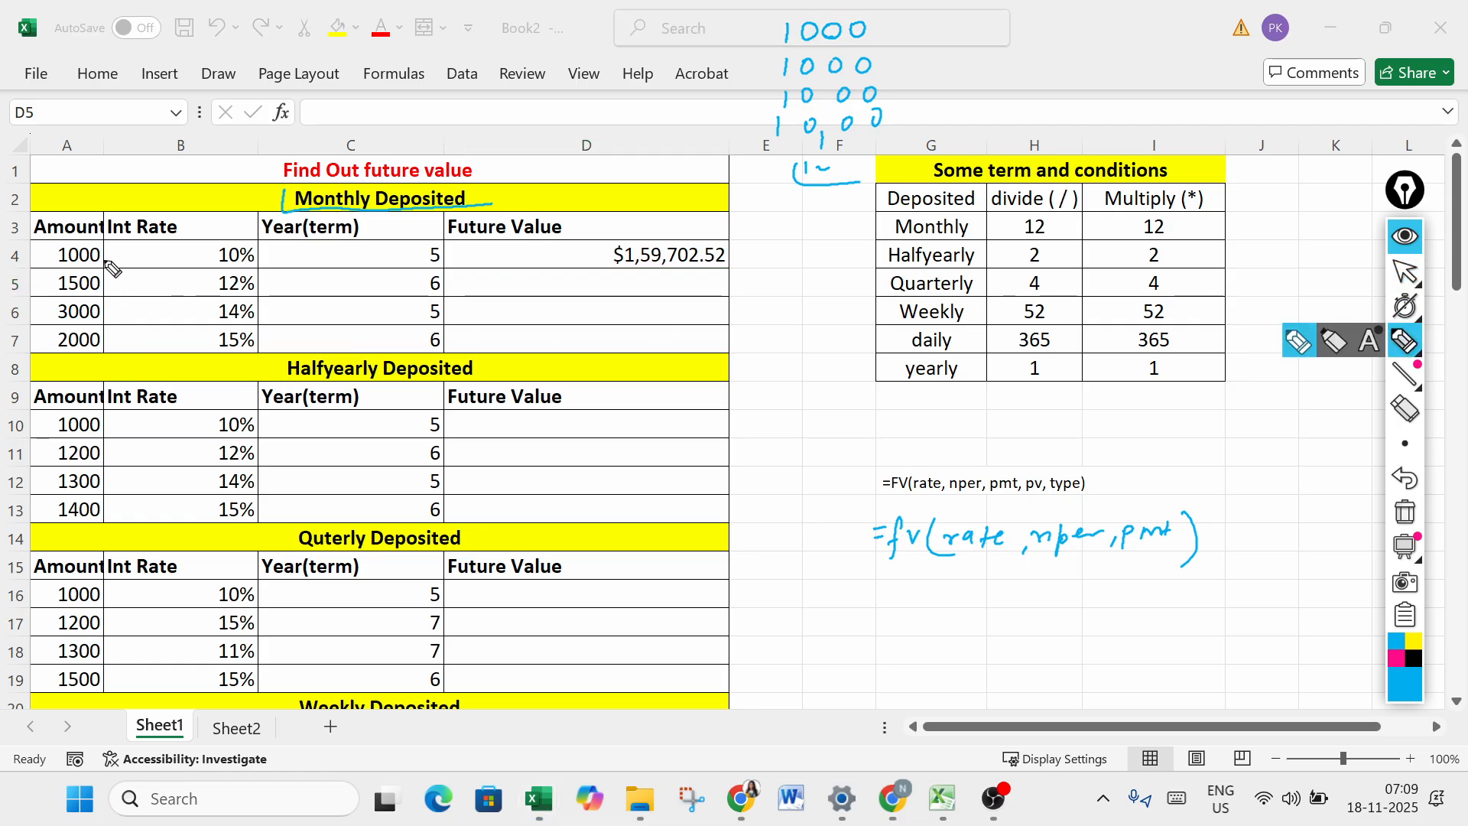
pyautogui.moveTo(107, 262); pyautogui.dragTo(139, 253)
pyautogui.moveTo(264, 261); pyautogui.dragTo(295, 254)
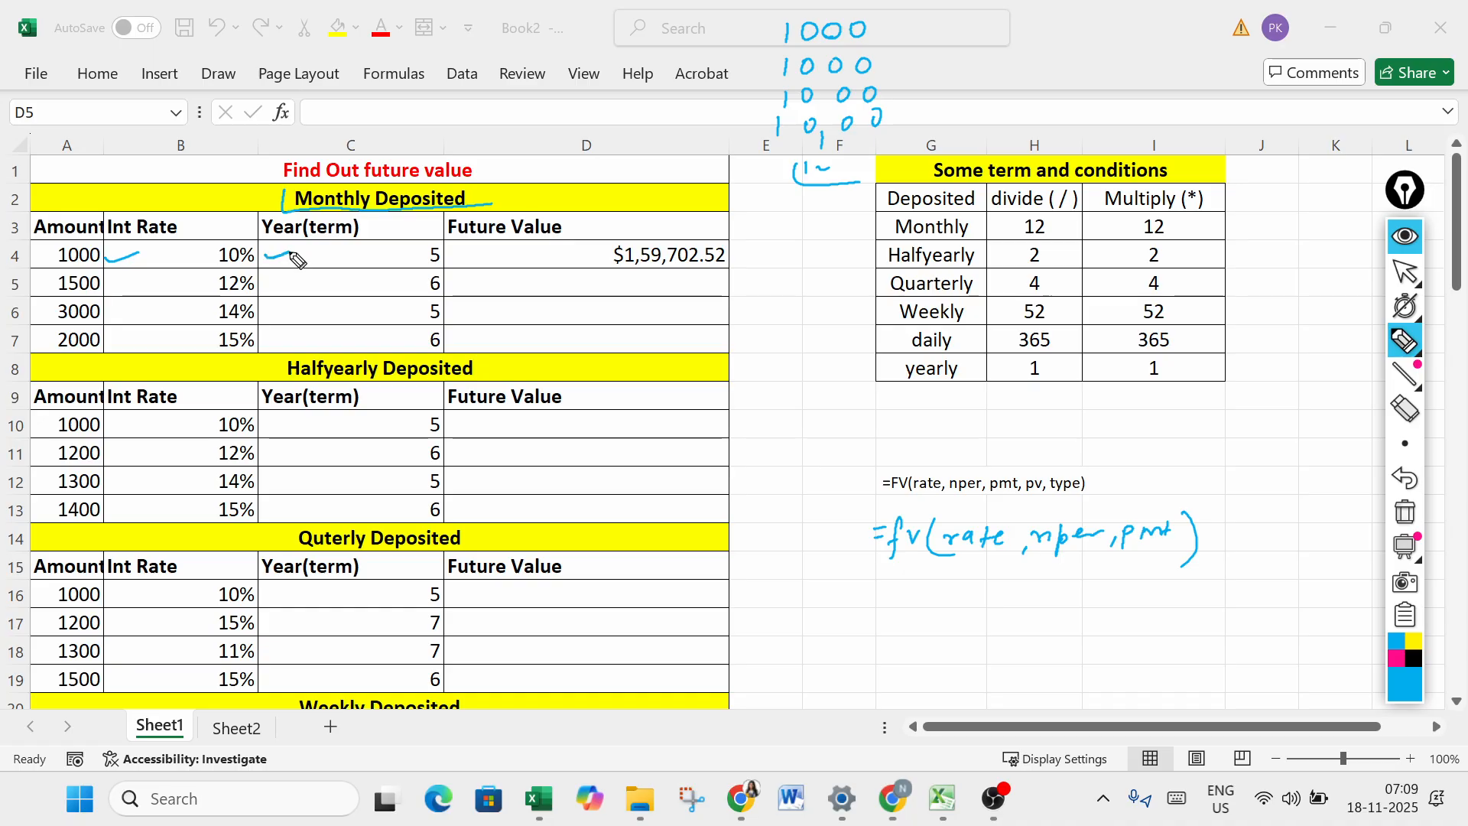
pyautogui.moveTo(447, 260); pyautogui.dragTo(459, 255)
# - Review the FV formula in cell D4 without changing it
pyautogui.click(1406, 272)
pyautogui.click(562, 252)
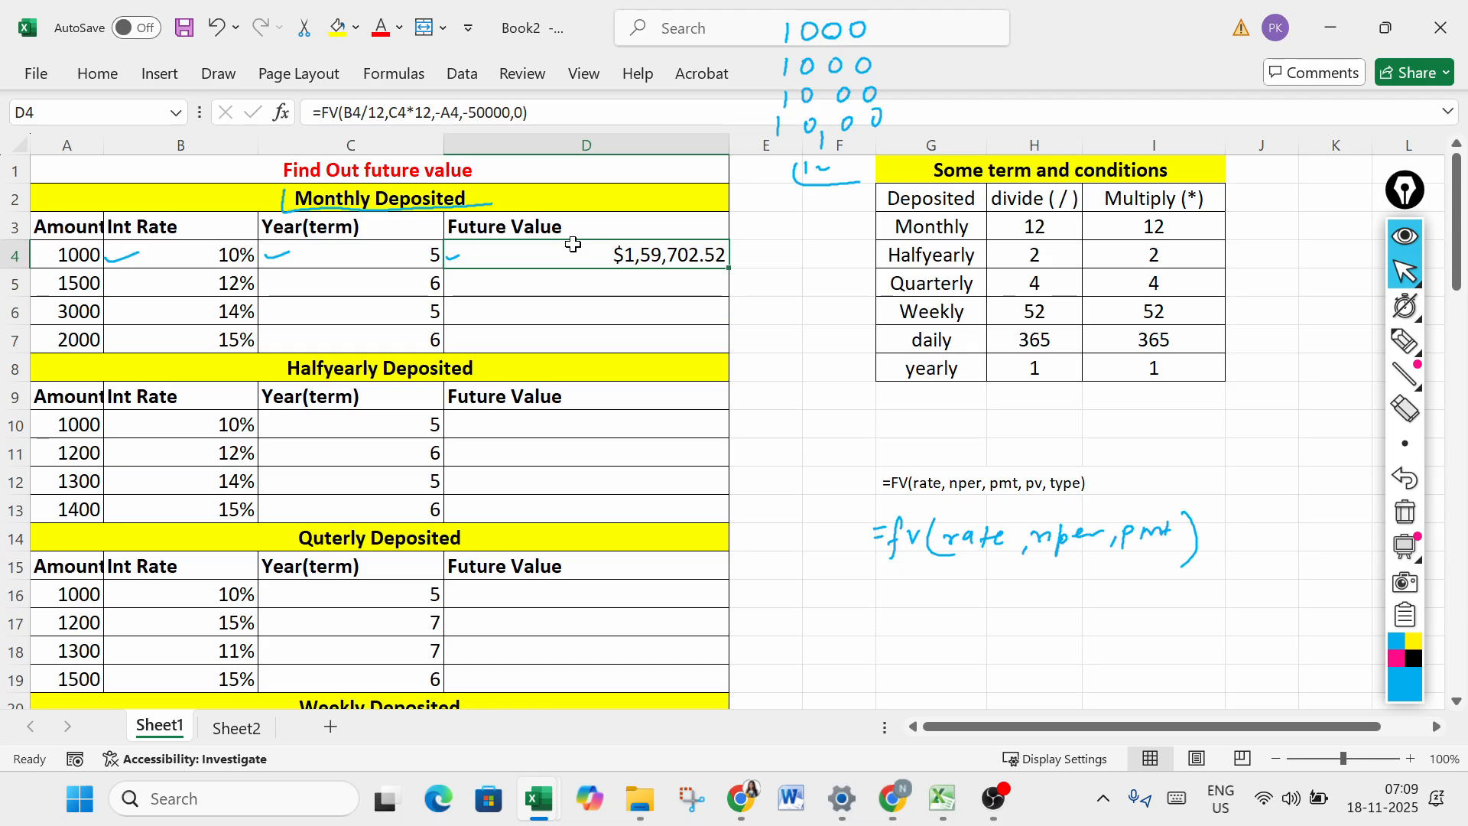
pyautogui.doubleClick(593, 258)
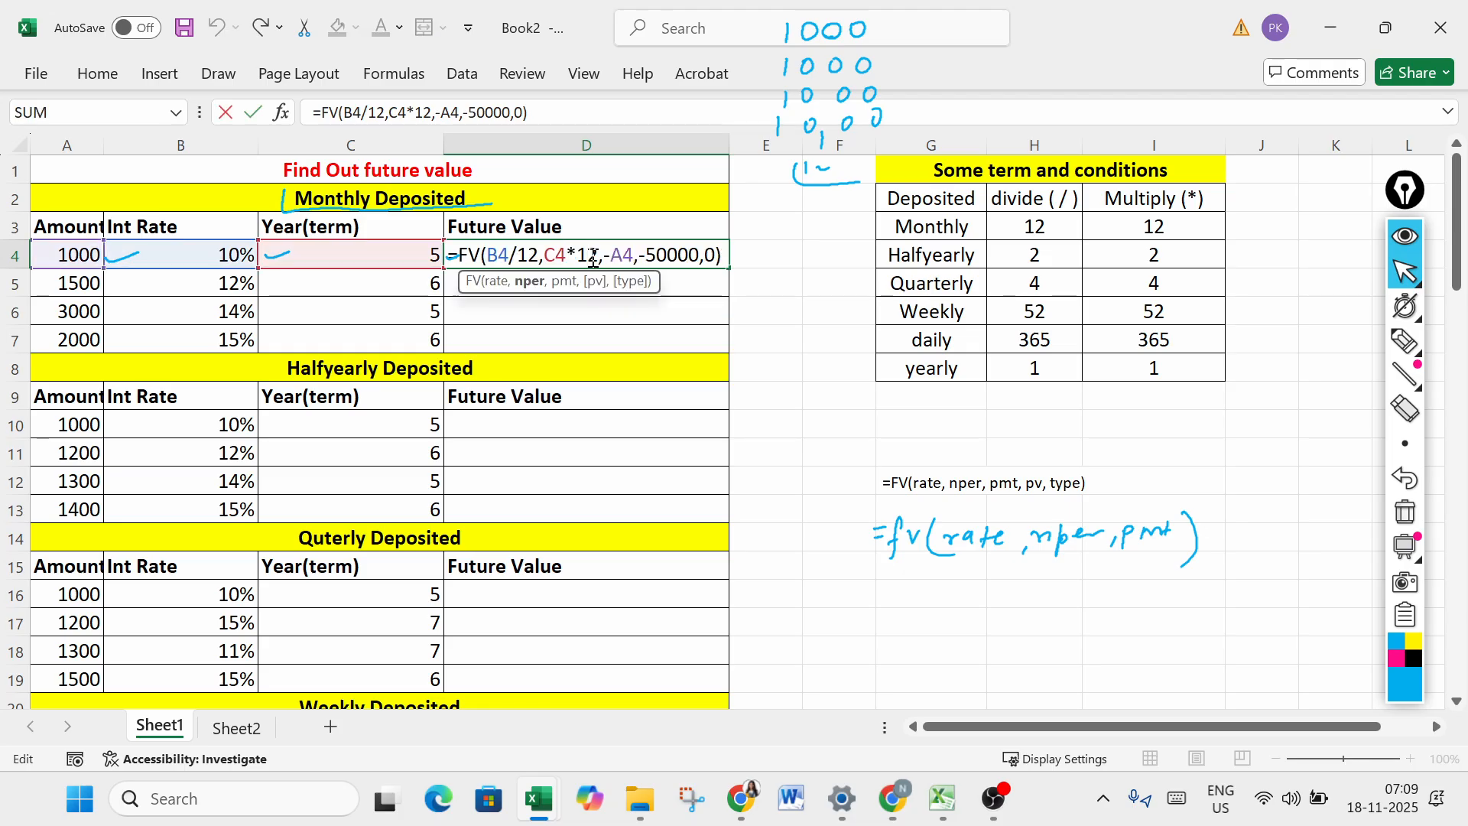
pyautogui.press('Return')
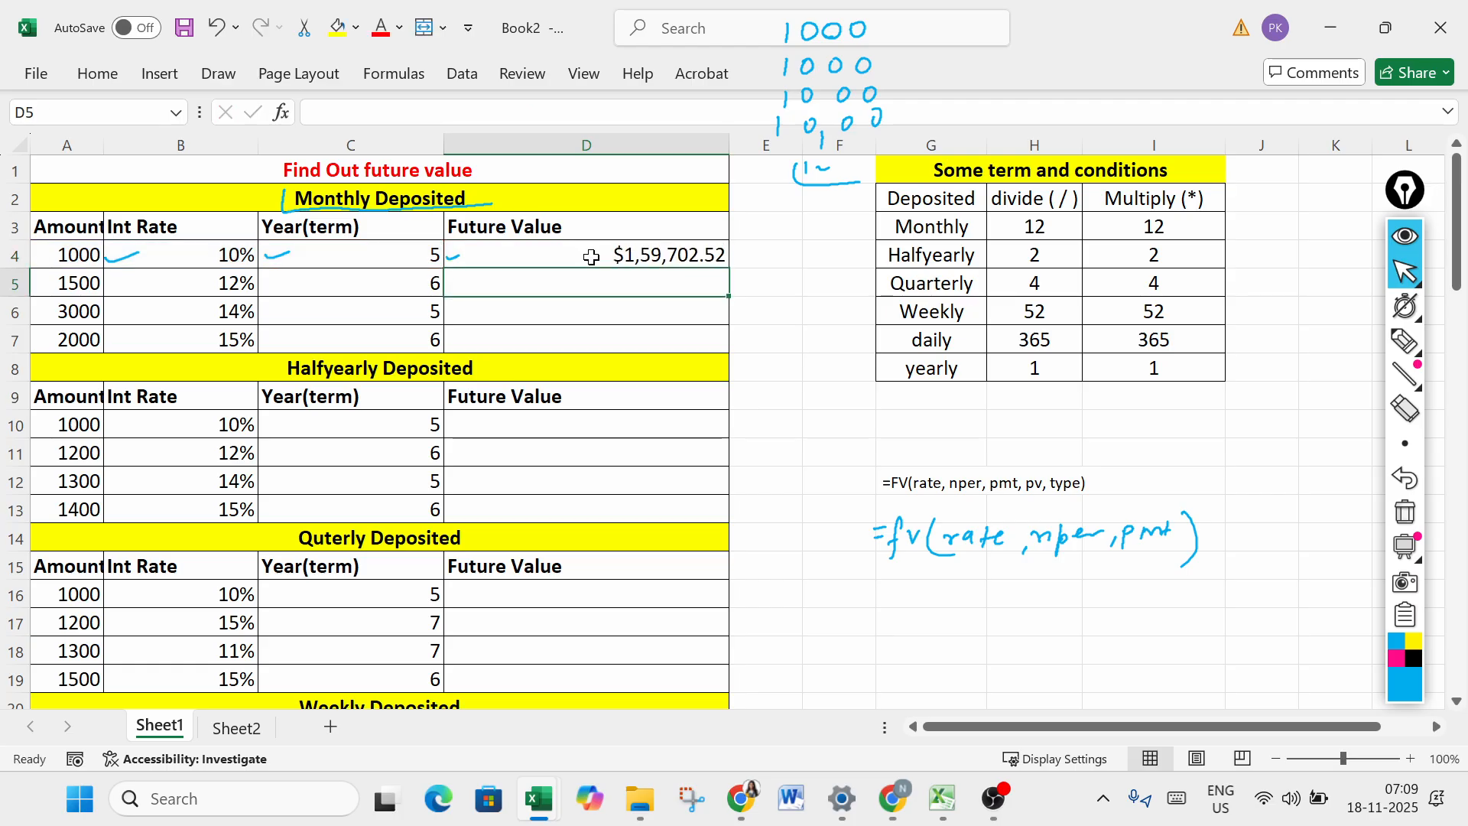
# - Set the monthly deposit amount in cell A5 to 1000
pyautogui.click(67, 283)
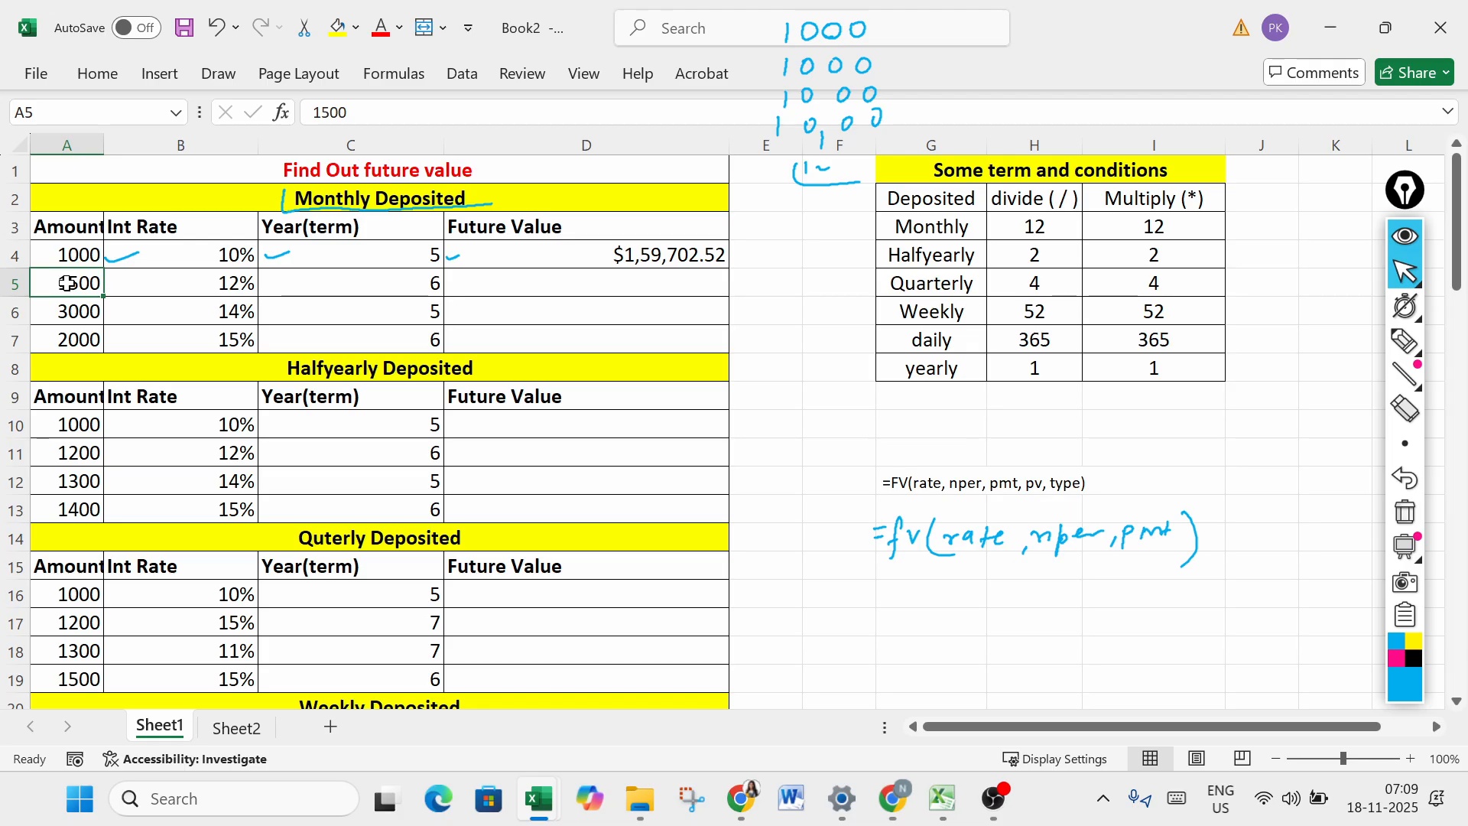
pyautogui.write('1000')
pyautogui.press('Return')
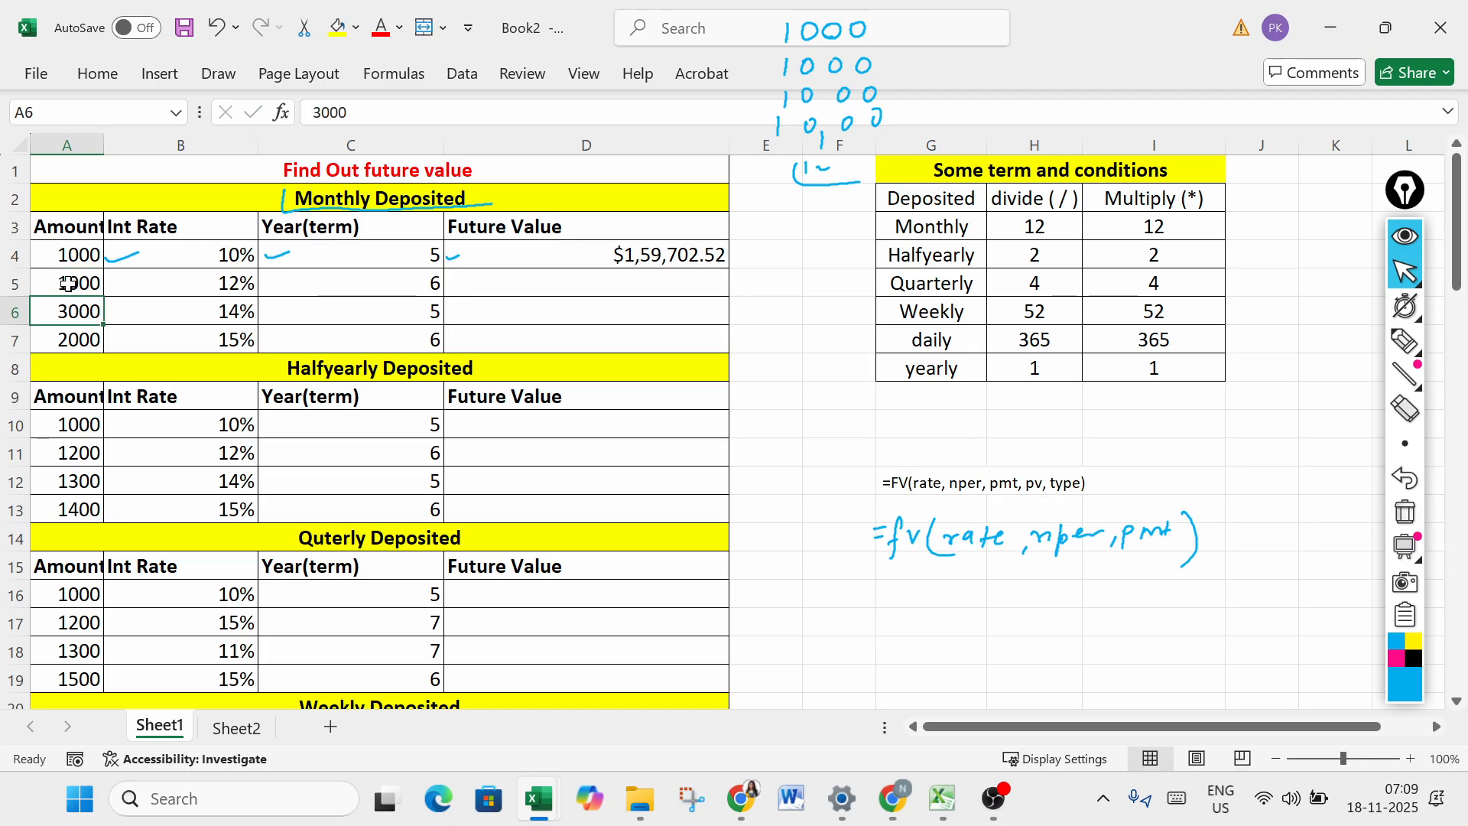
pyautogui.click(67, 283)
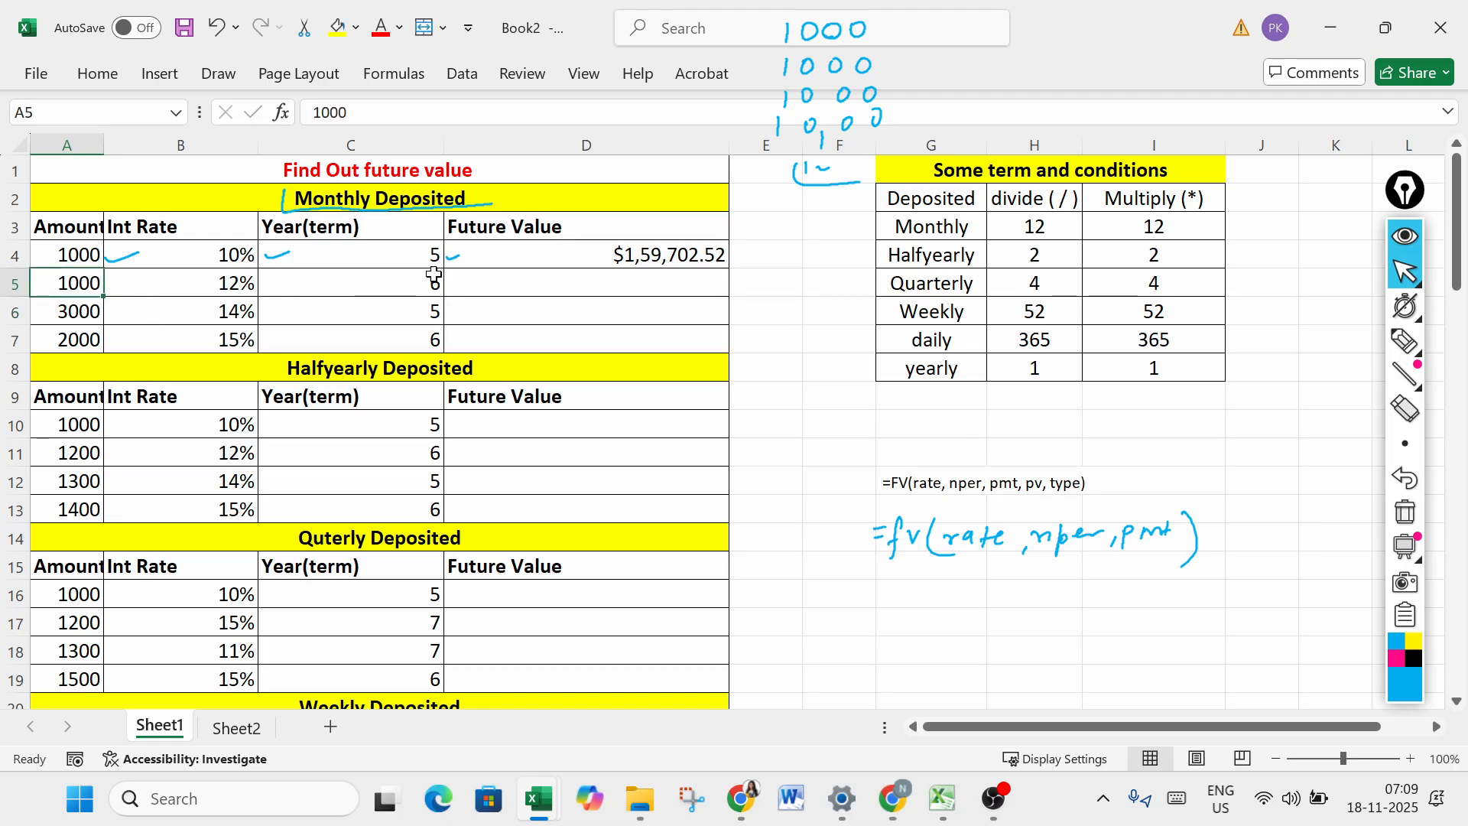
# - Begin an FV formula in cell D5 with B5/12 as the rate argument
pyautogui.click(525, 284)
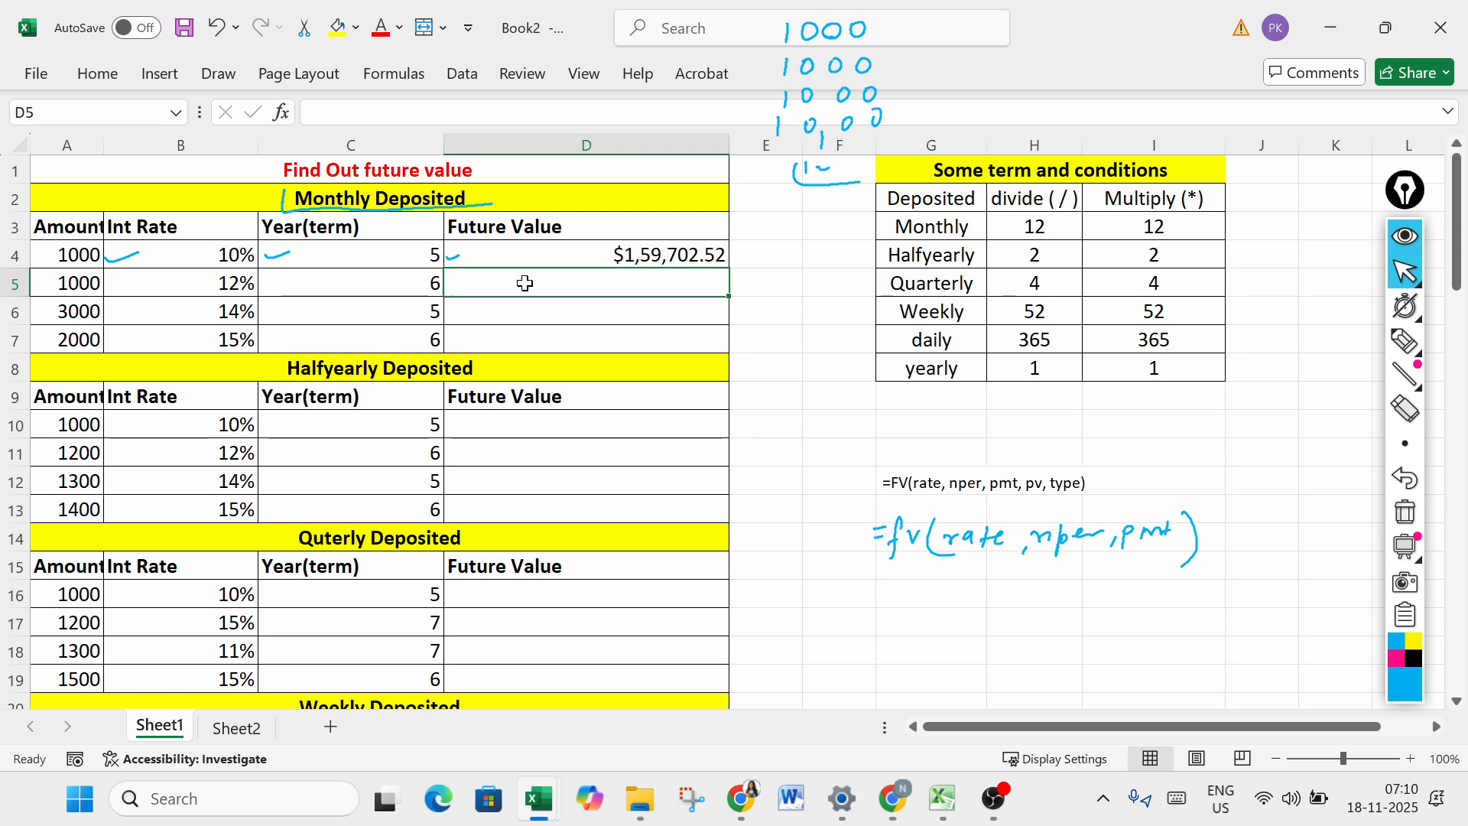
pyautogui.write('=')
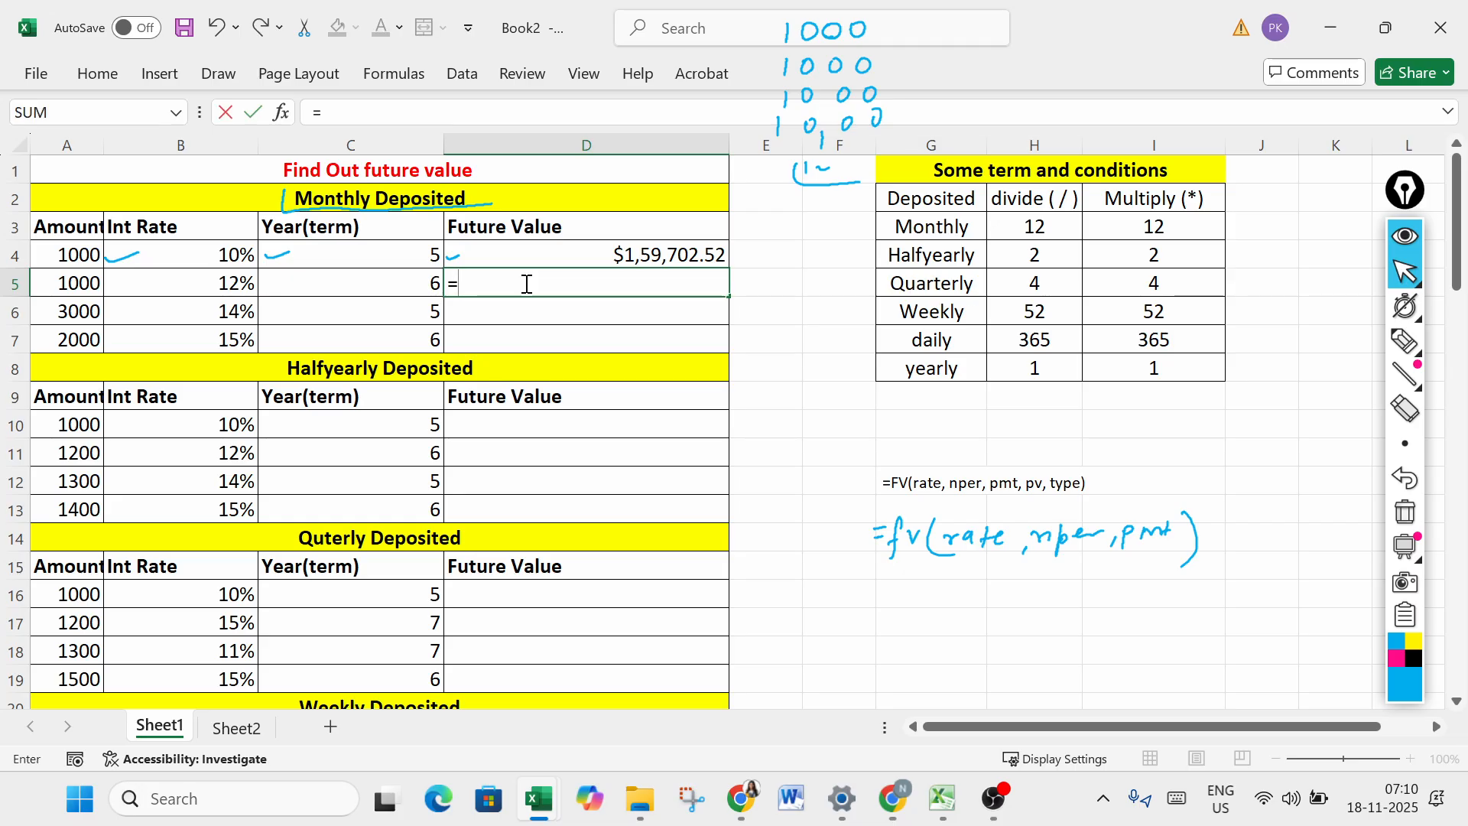
pyautogui.write('fv')
pyautogui.press('Tab')
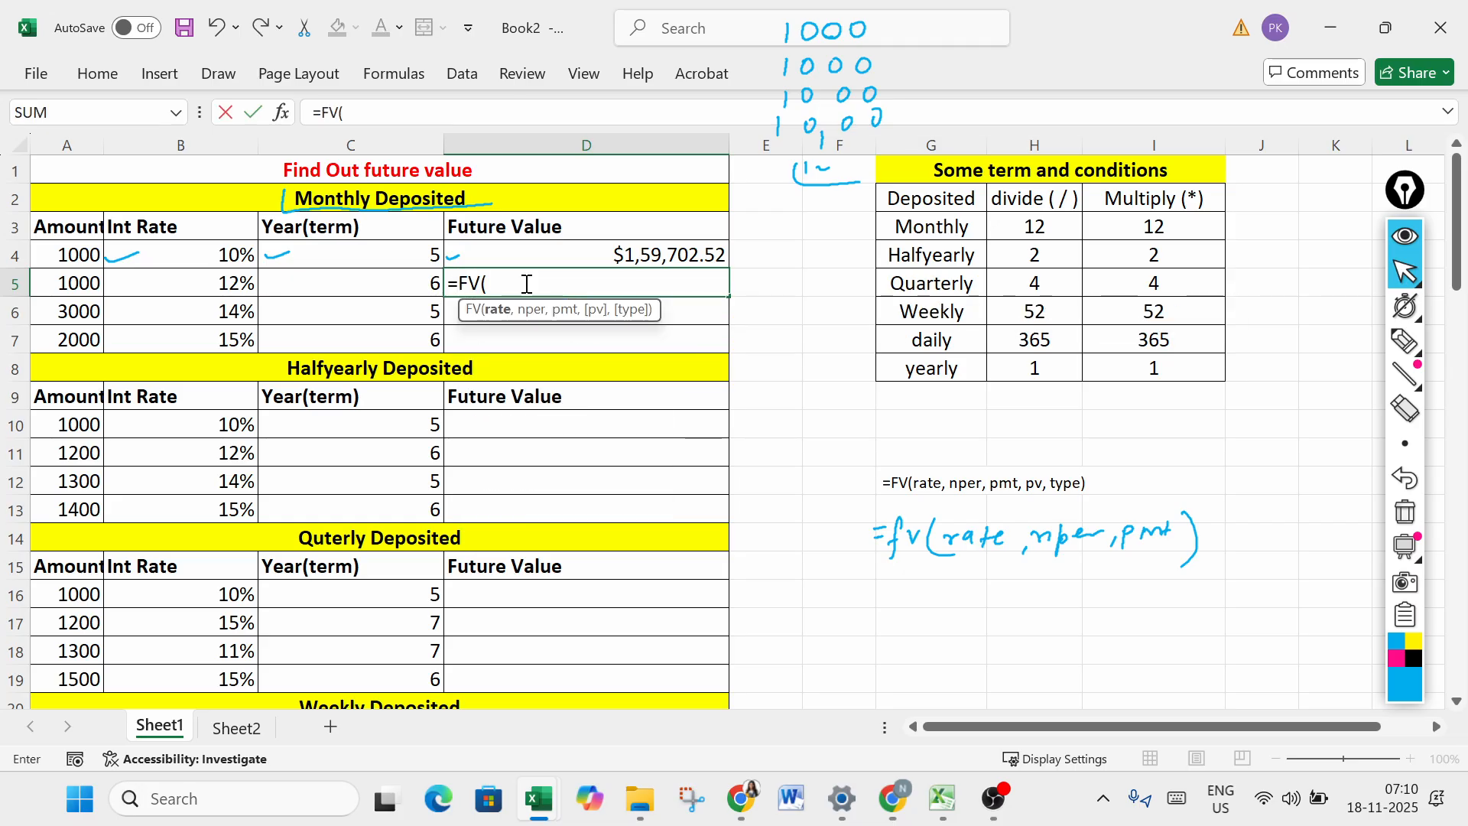
pyautogui.click(222, 287)
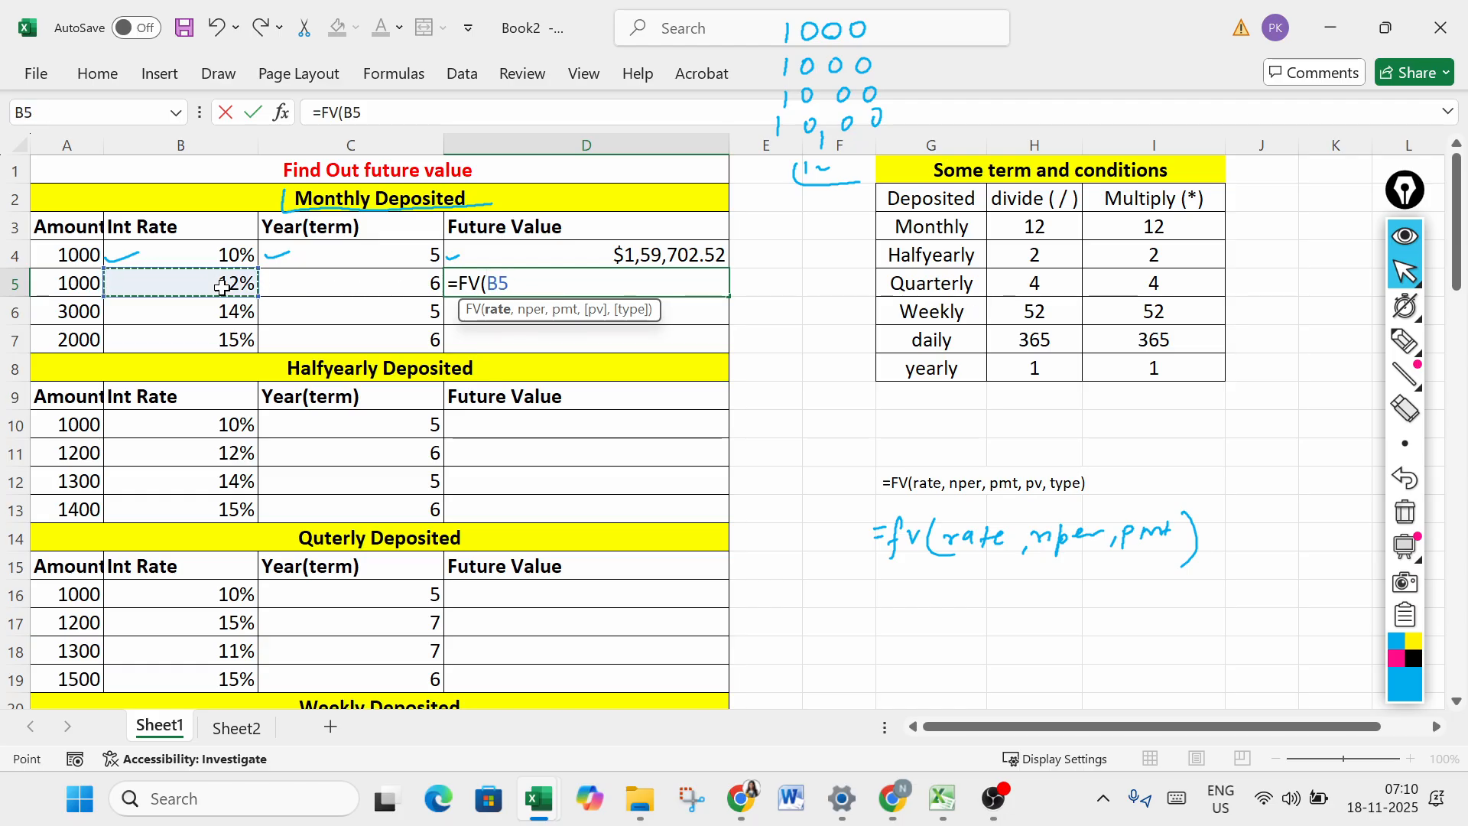
pyautogui.write('/12')
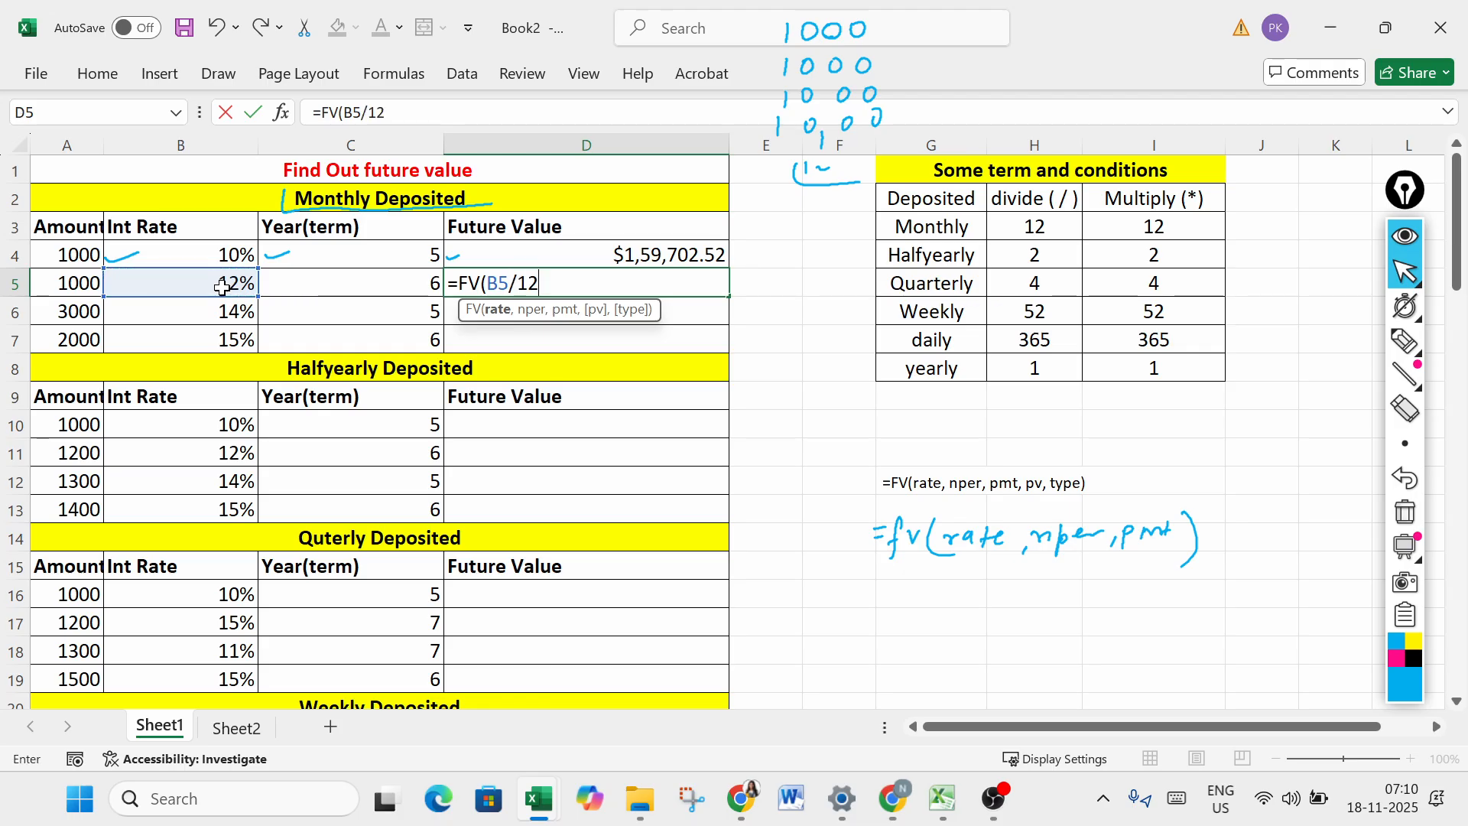
pyautogui.write(',')
# - Set the D5 formula's nper argument to C5*12 and its pmt argument to -A5
pyautogui.click(389, 282)
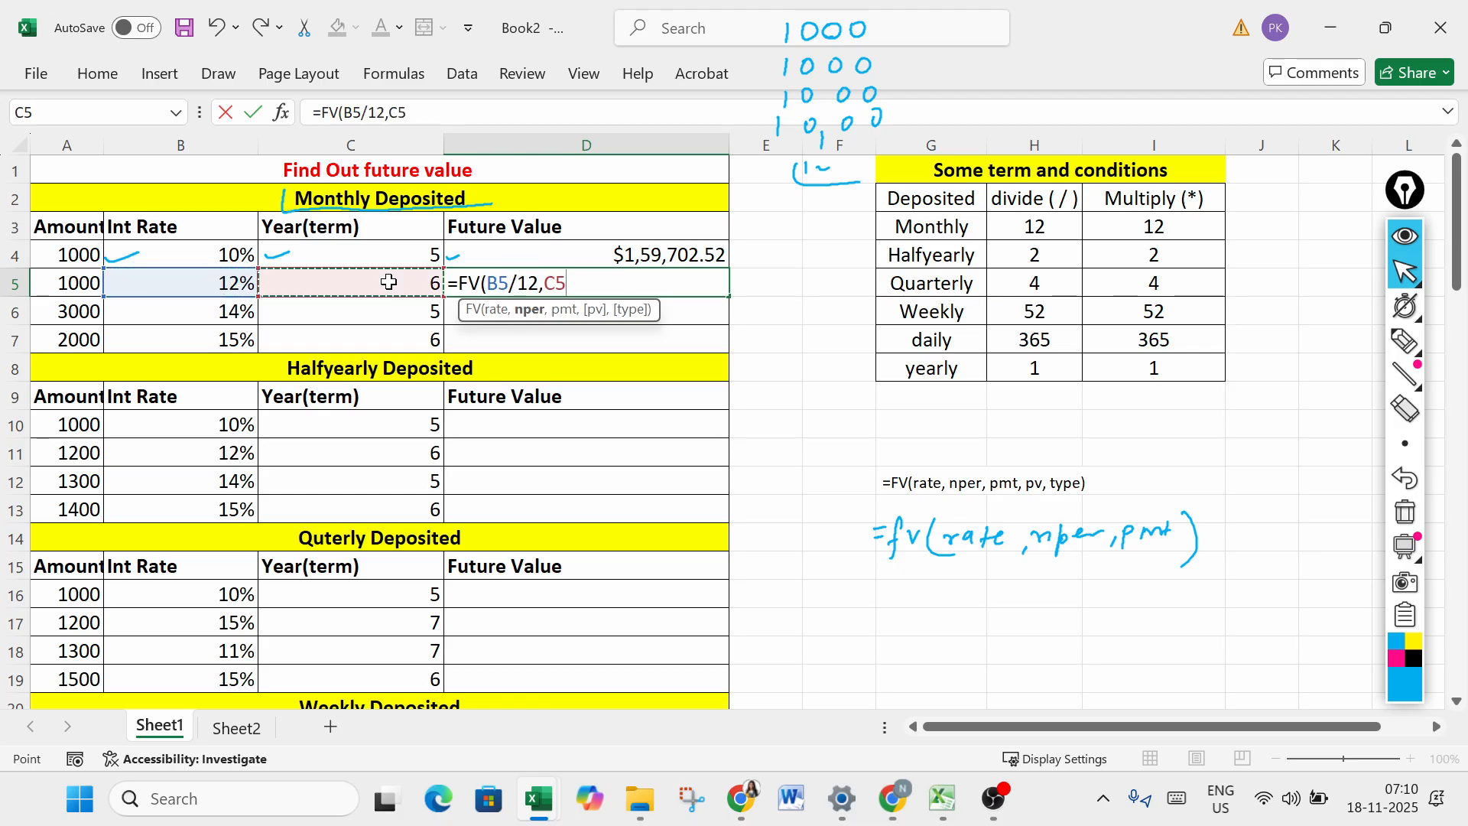
pyautogui.write('*12,')
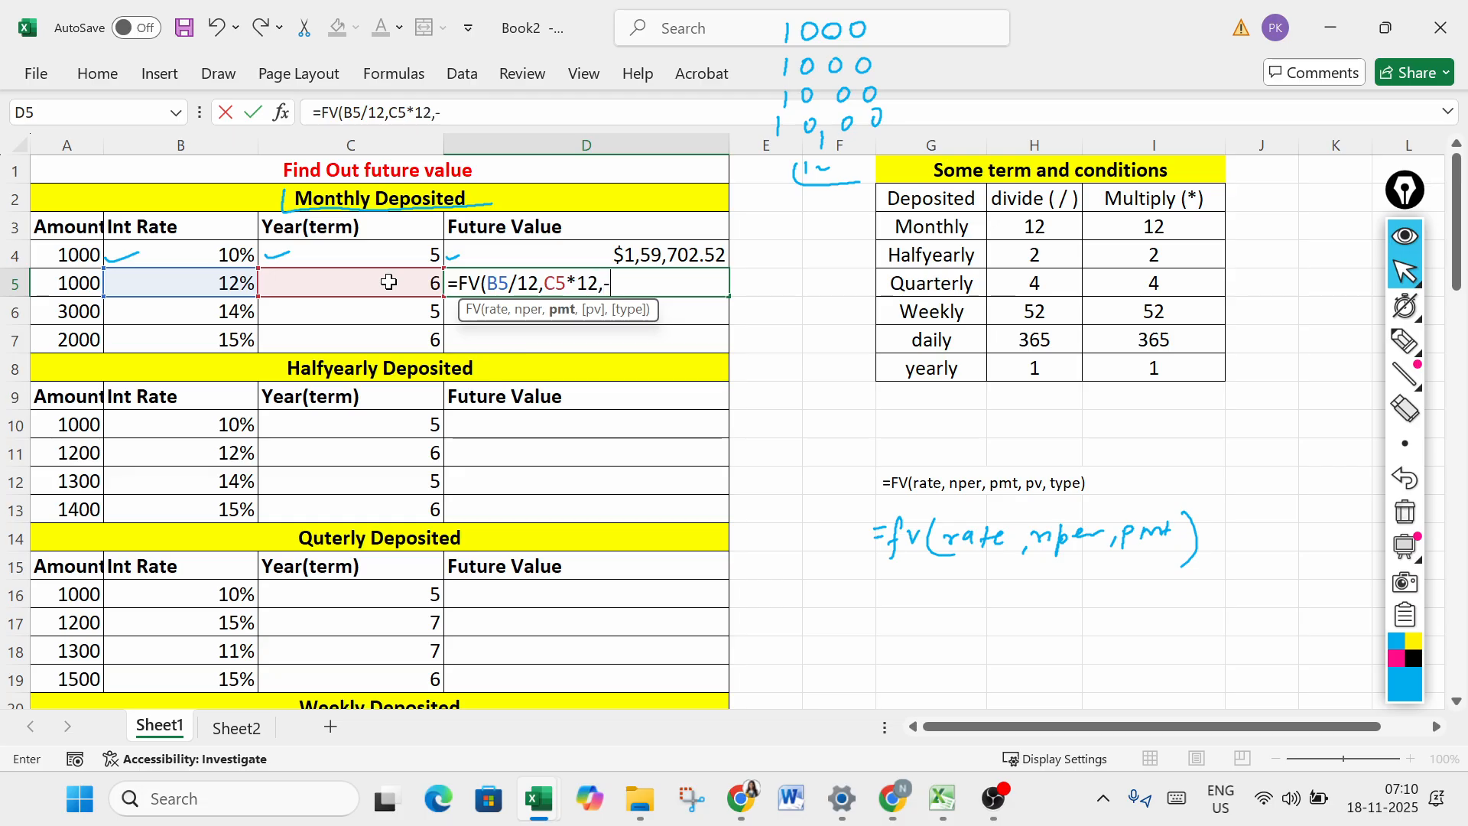
pyautogui.write('-')
pyautogui.click(80, 281)
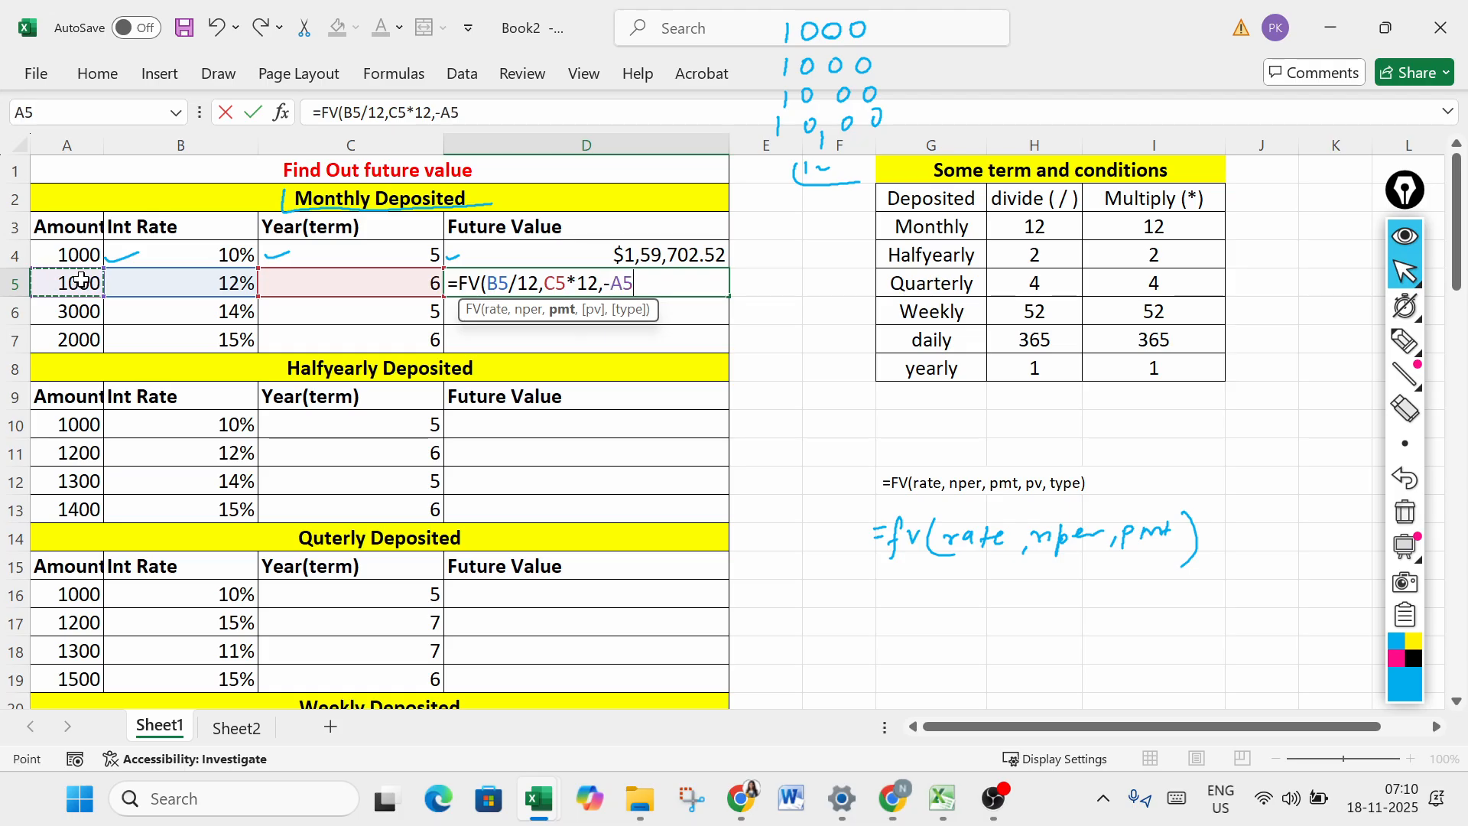
pyautogui.write(',')
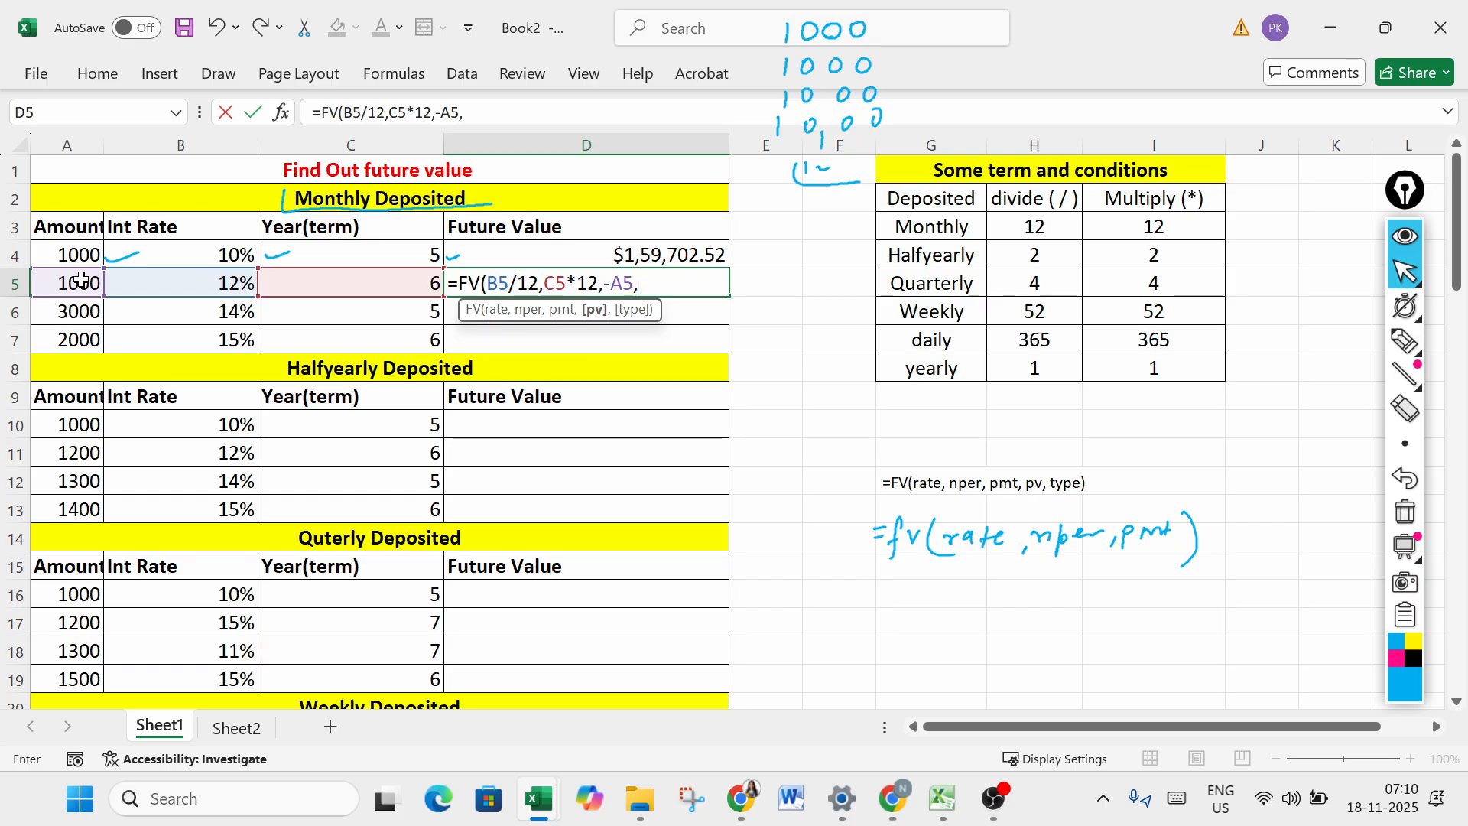
pyautogui.write('0,')
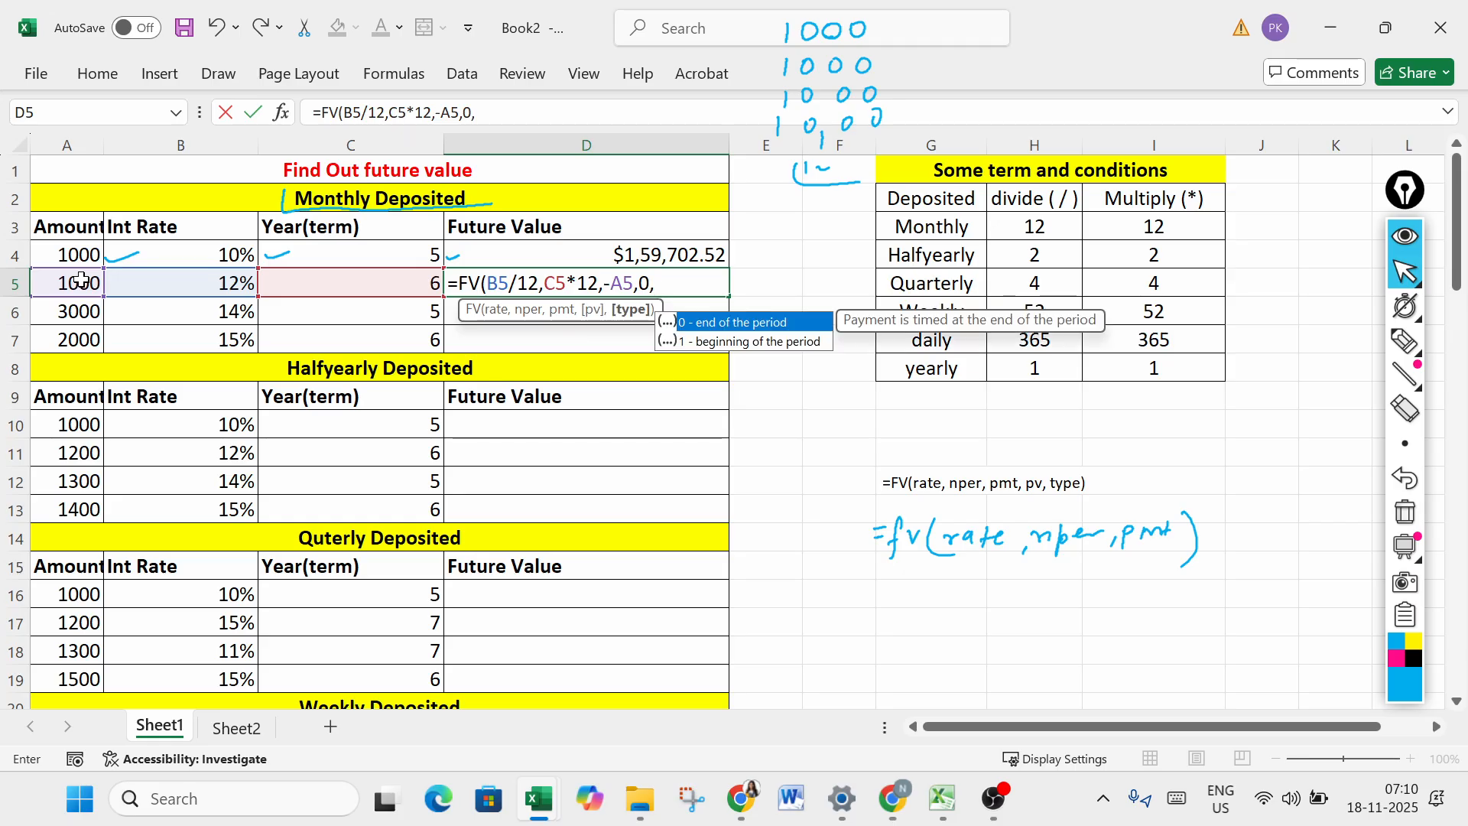
pyautogui.write('0')
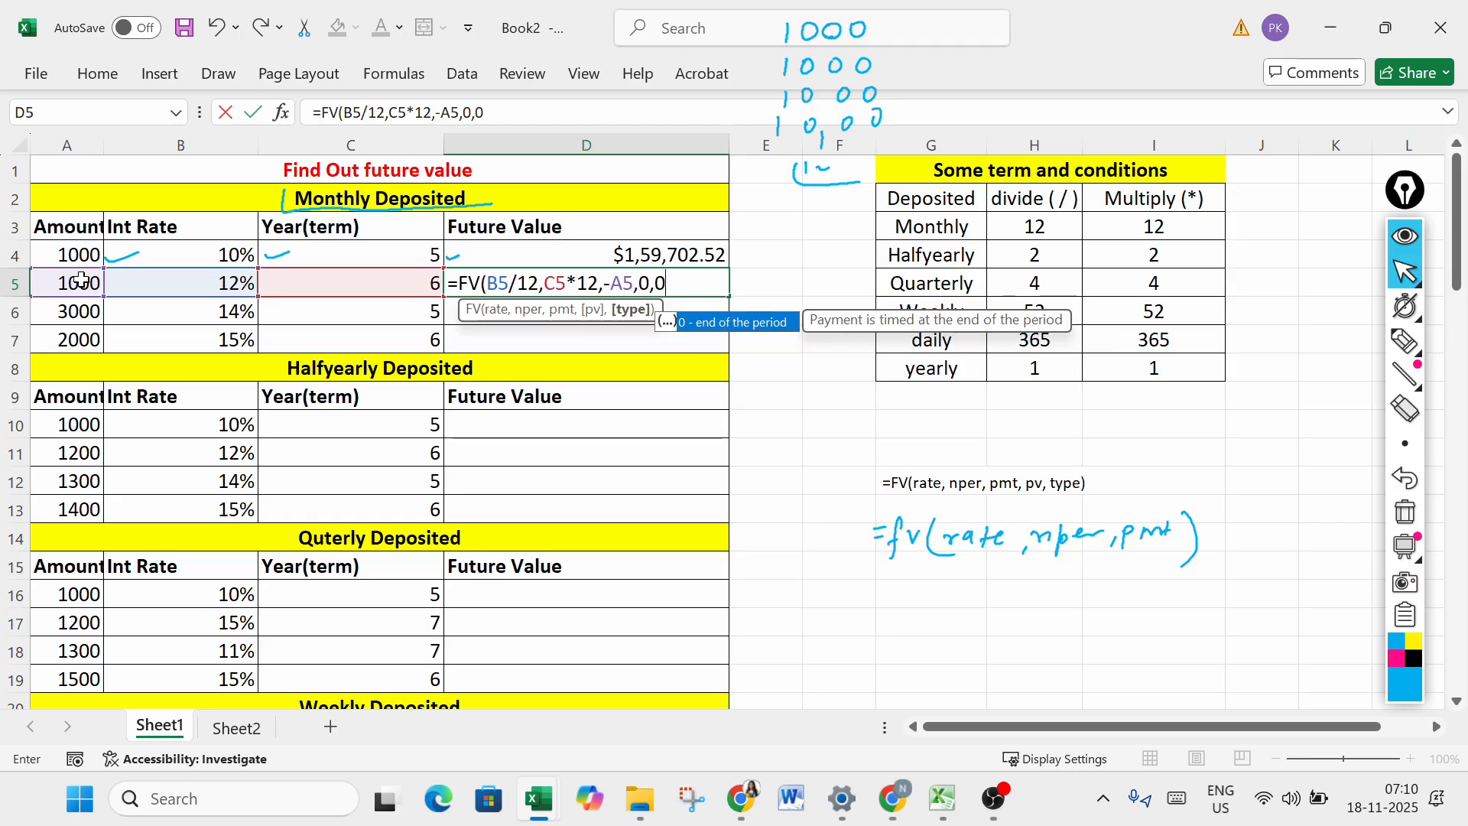
pyautogui.write(')')
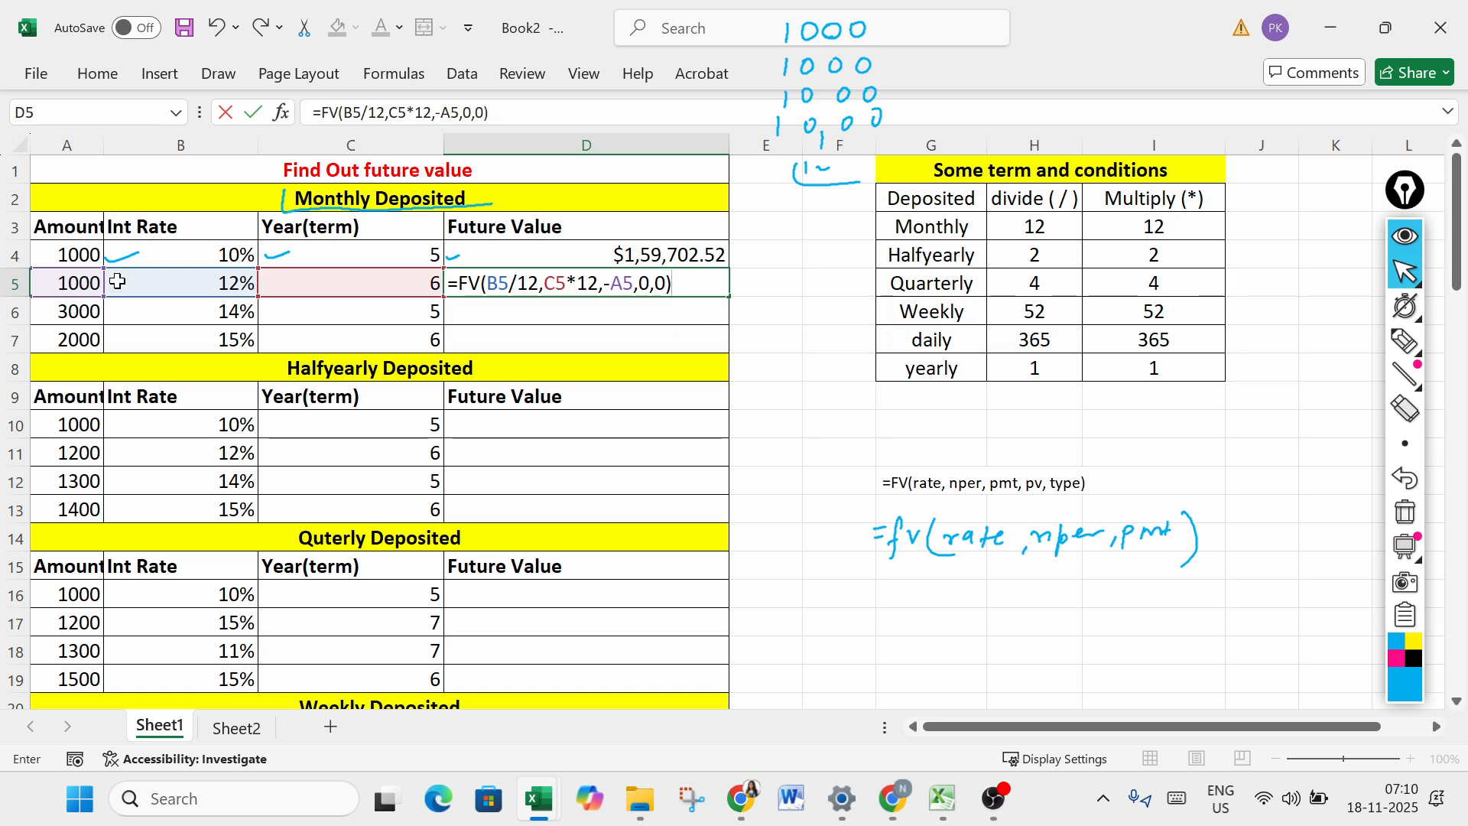
# - Remove the optional pv and type arguments from the D5 formula and enter it as =FV(B5/12,C5*12,-A5)
pyautogui.click(666, 287)
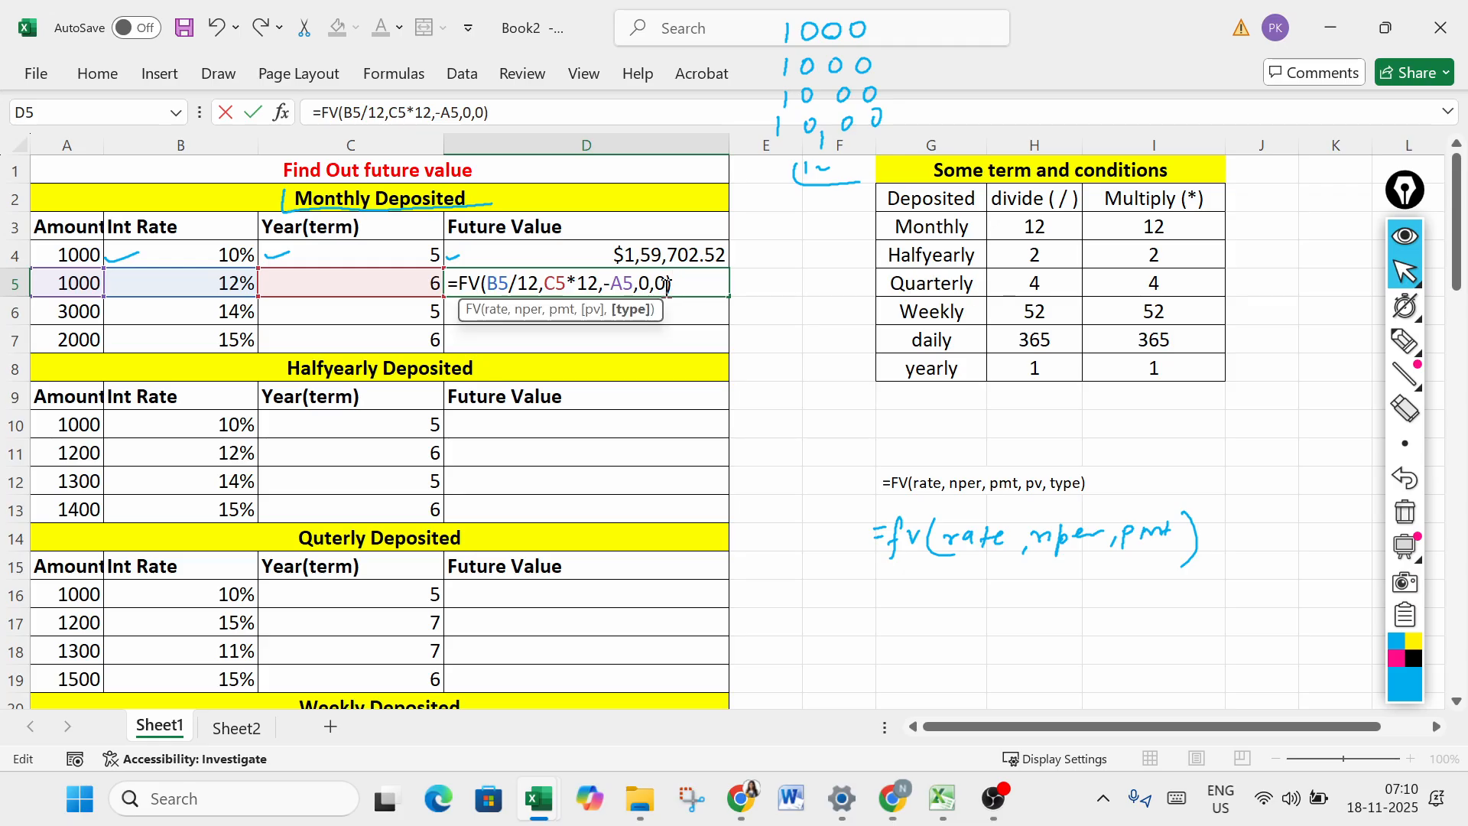
pyautogui.press('BackSpace')
pyautogui.press('BackSpace')
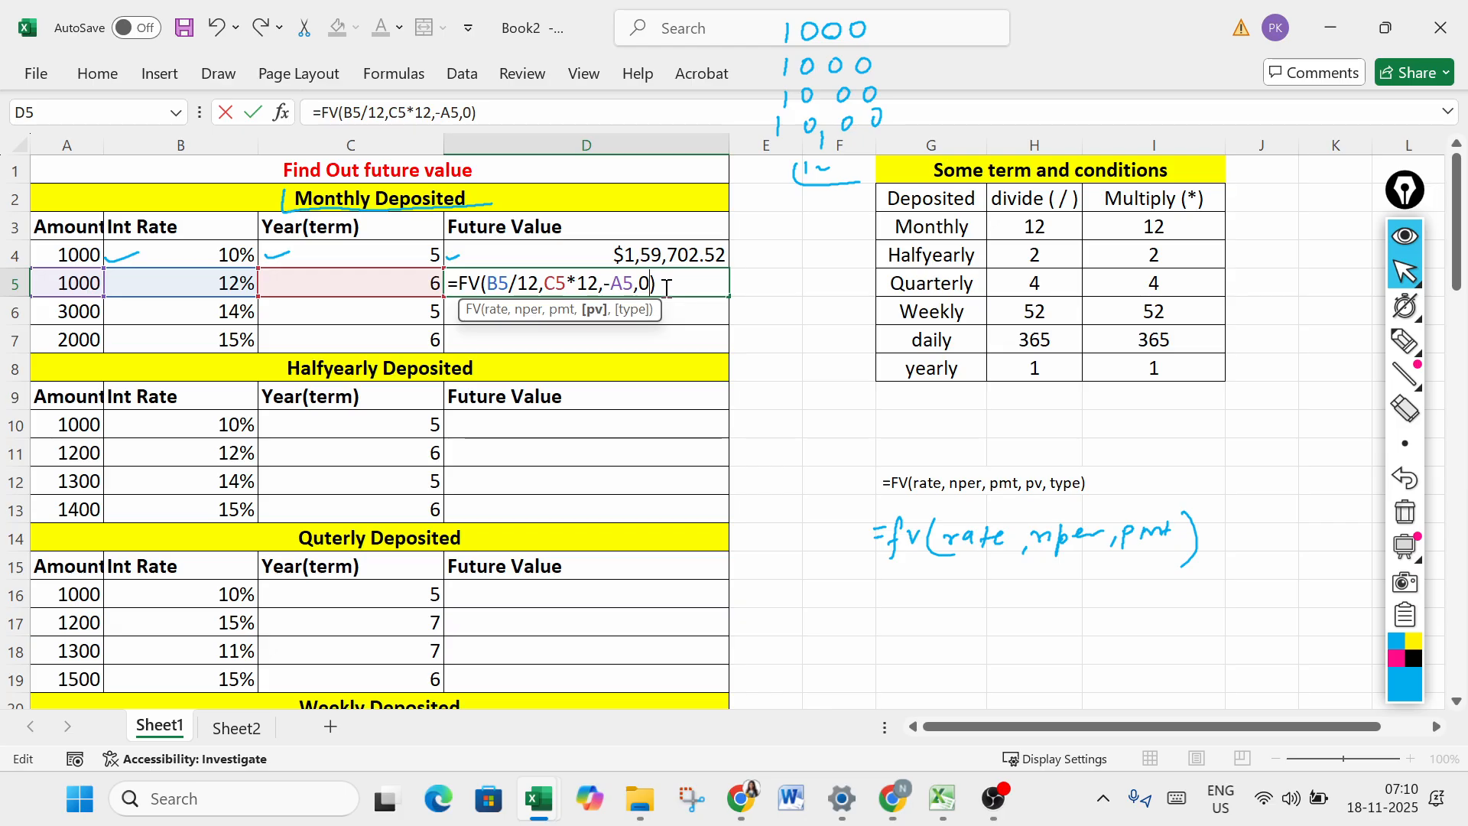
pyautogui.press('BackSpace')
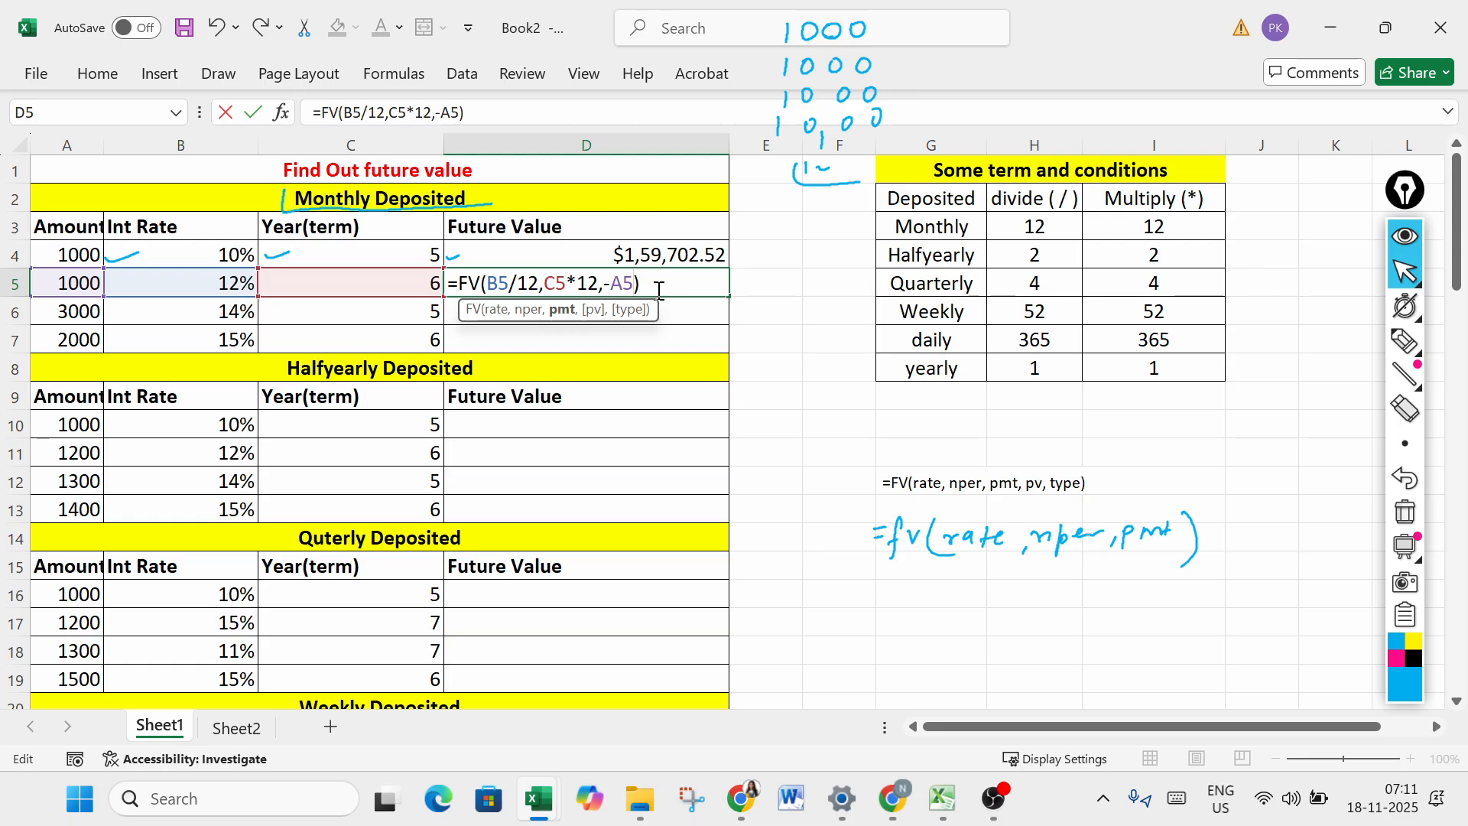
pyautogui.press('Return')
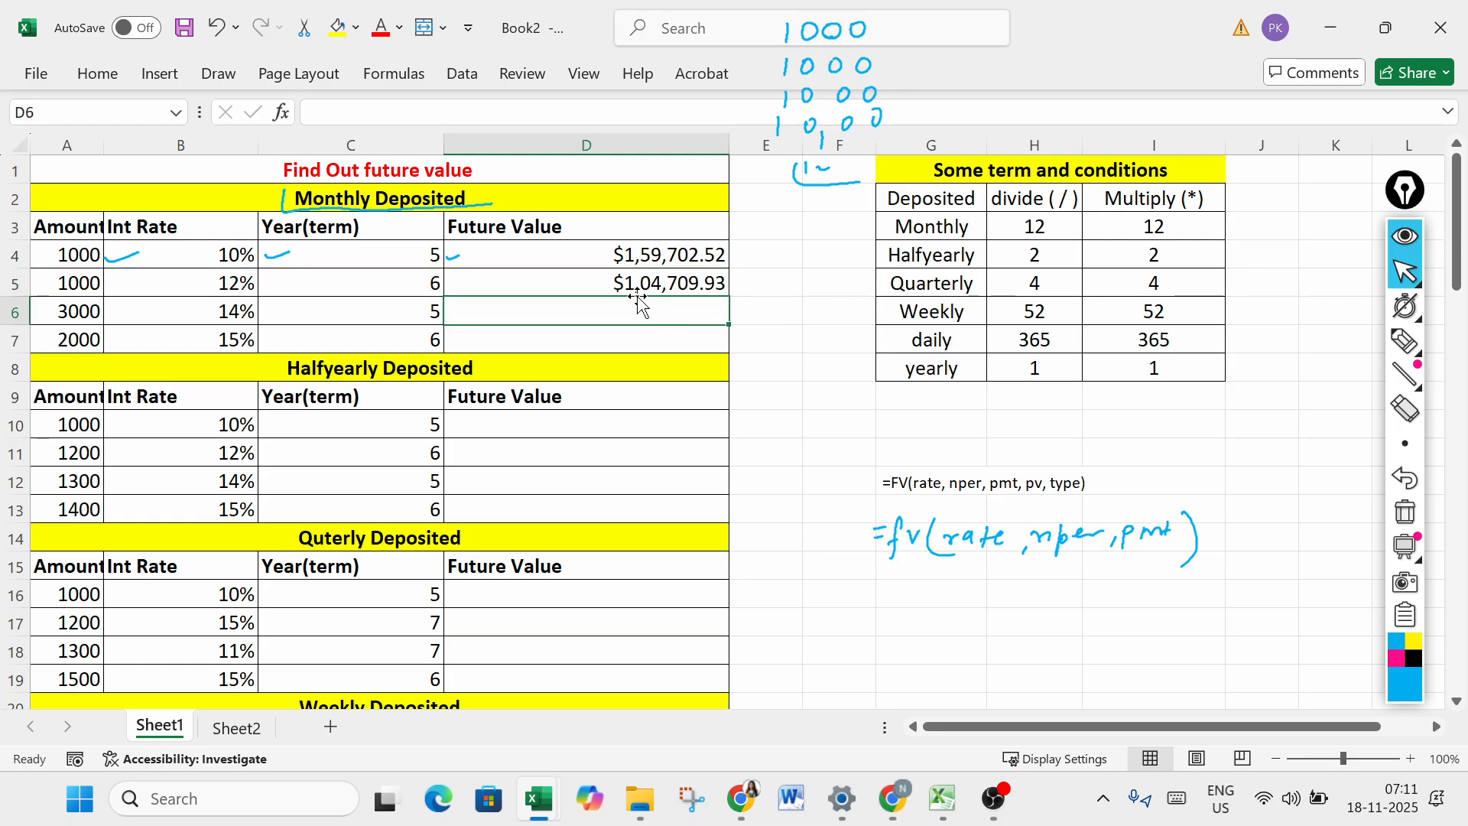
# - Compare the formulas in D4 and D5 and make both cells show their FV formulas as plain text
pyautogui.click(669, 259)
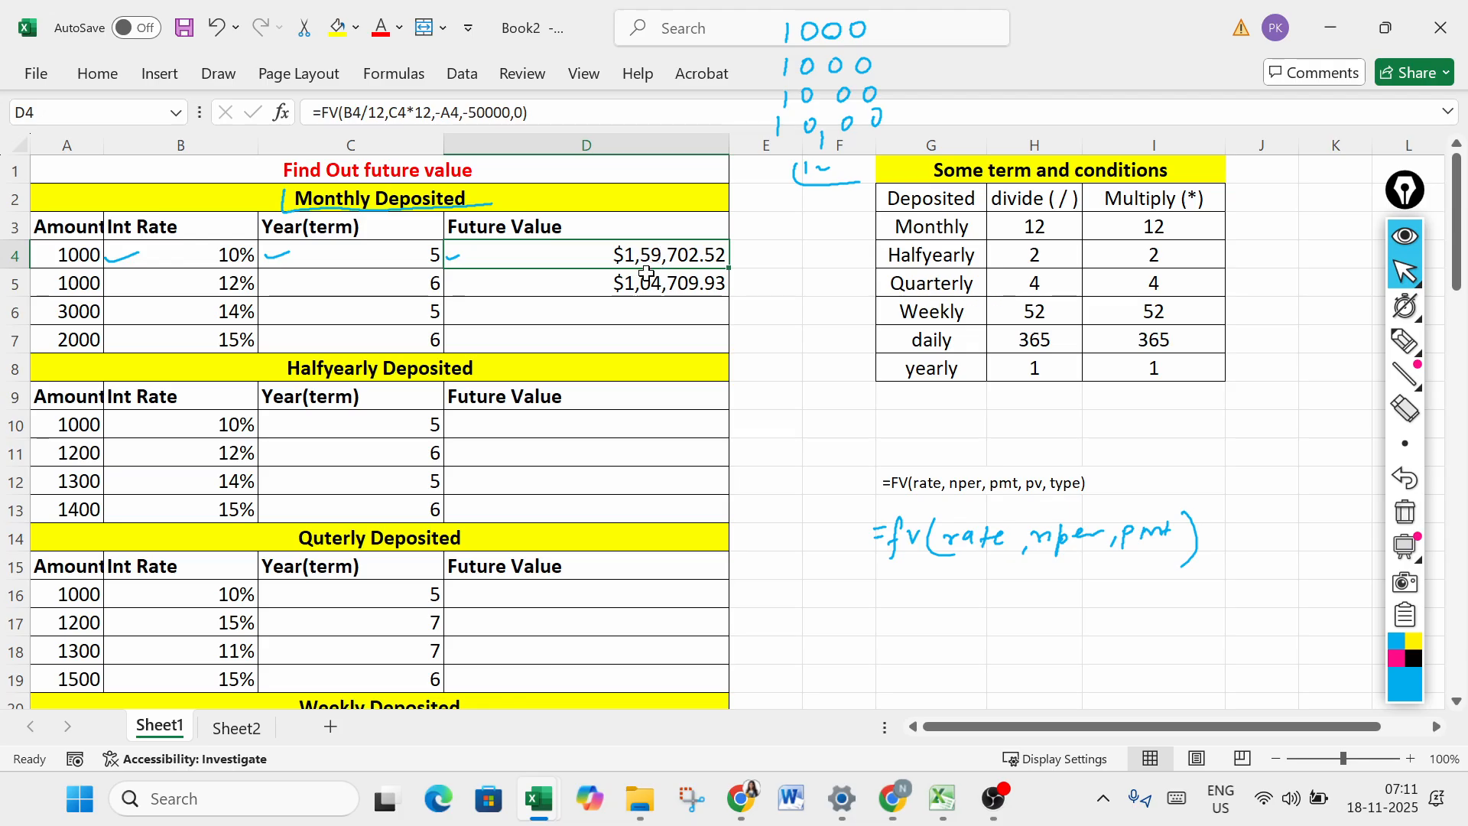
pyautogui.click(644, 289)
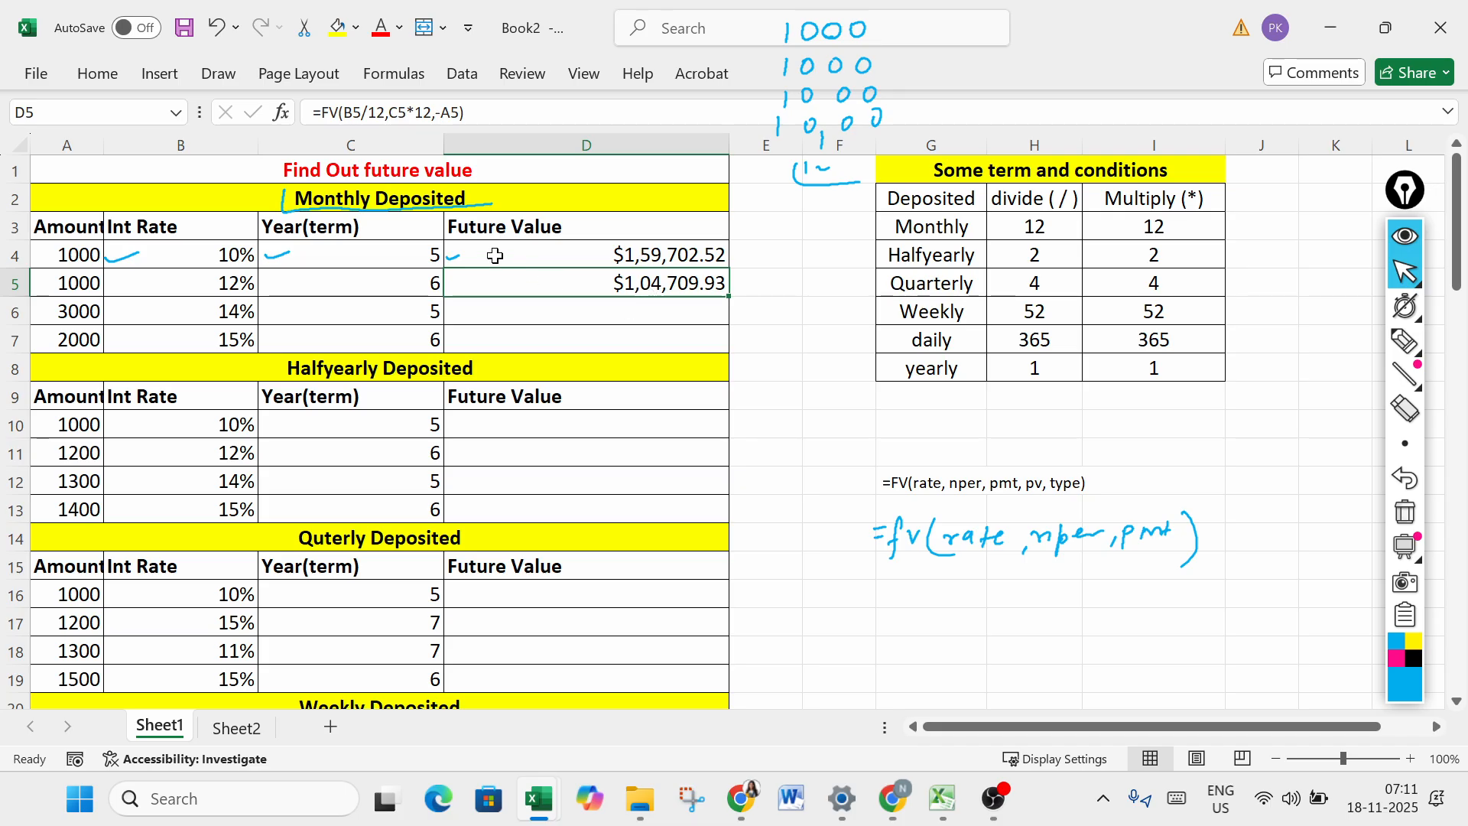
pyautogui.doubleClick(492, 253)
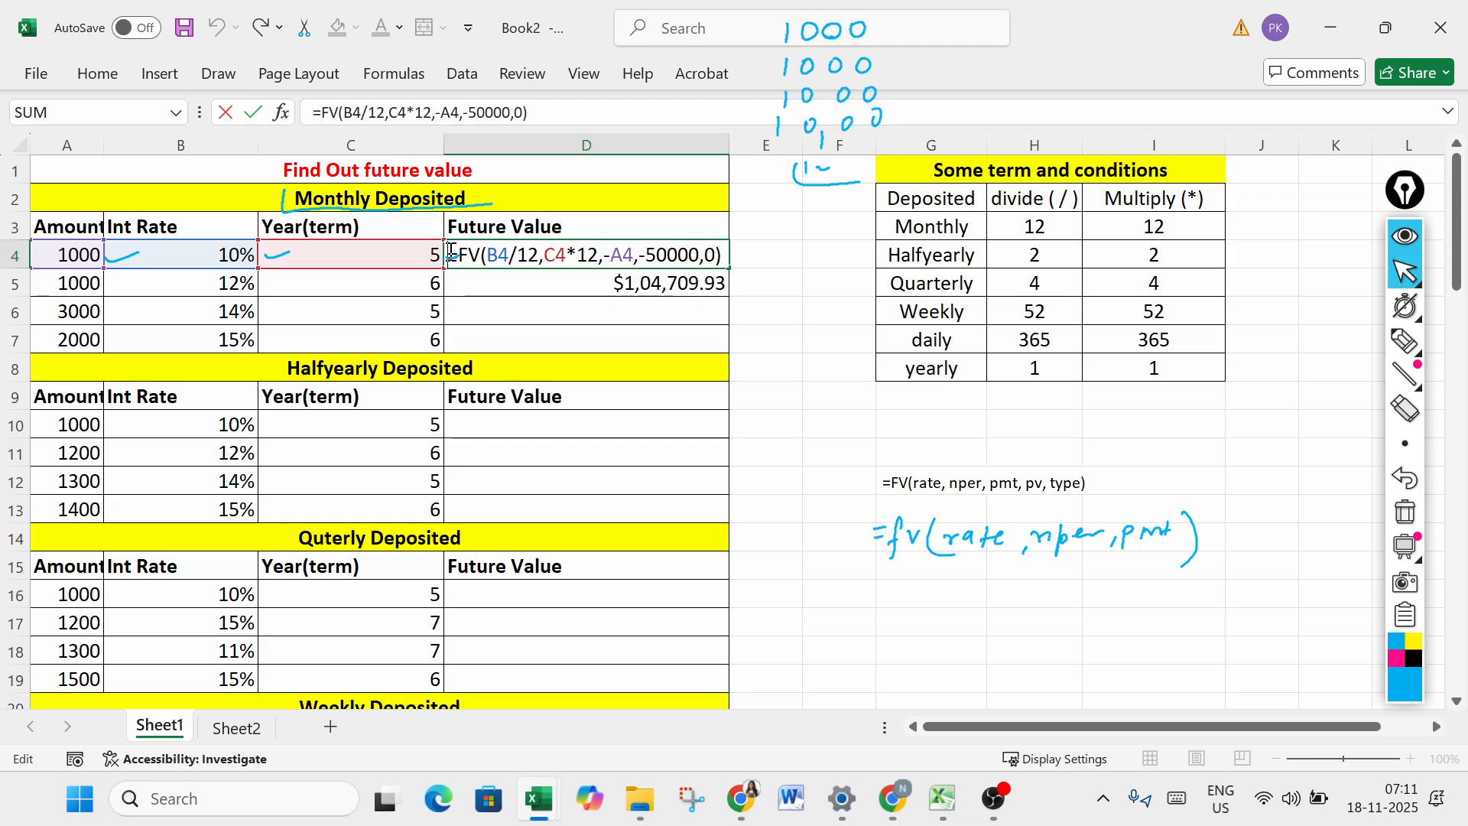
pyautogui.press('Escape')
pyautogui.doubleClick(452, 280)
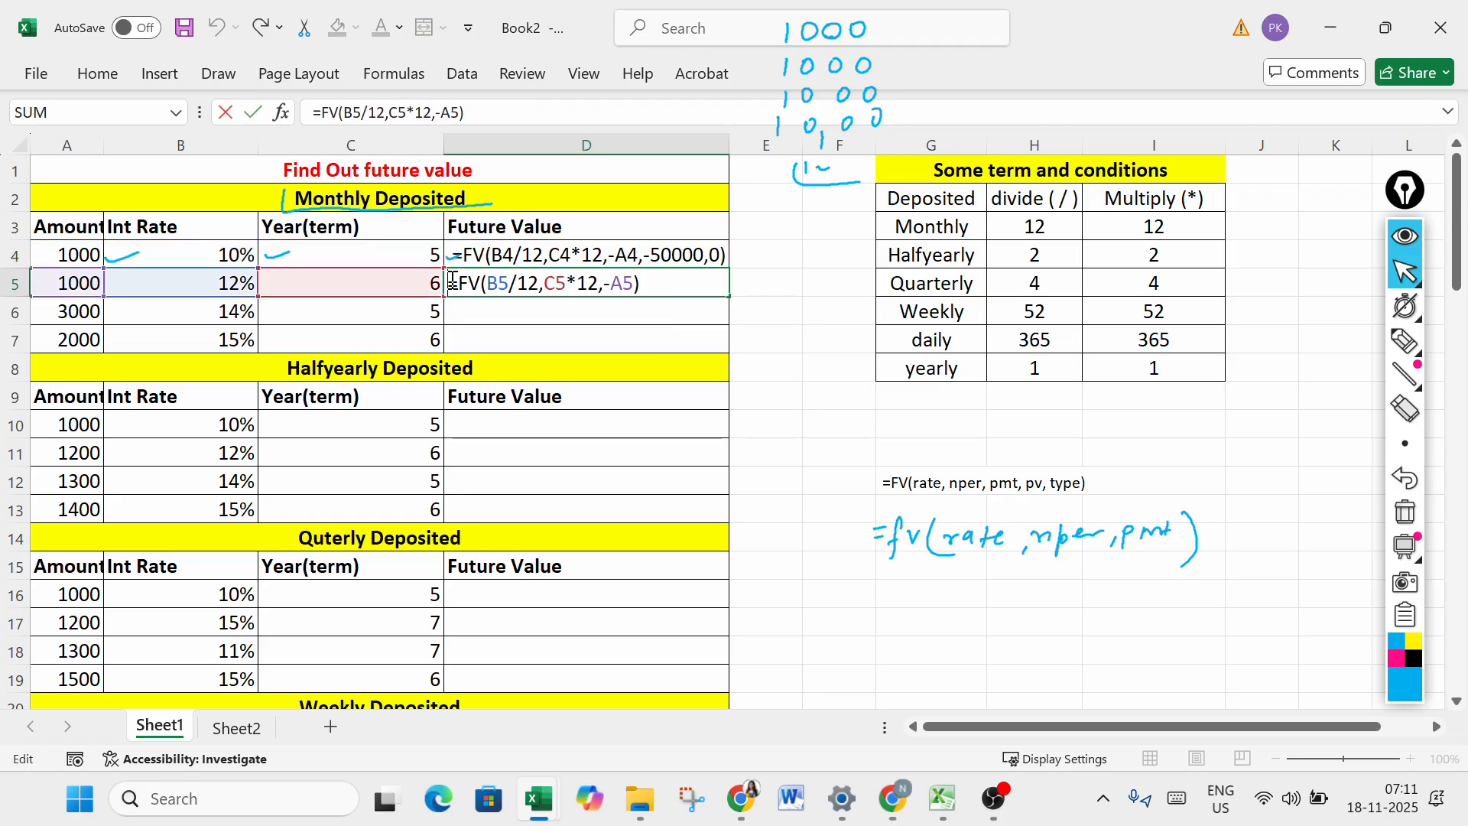
# - Begin an FV formula in cell D6 with B6/12 as the rate argument
pyautogui.click(532, 309)
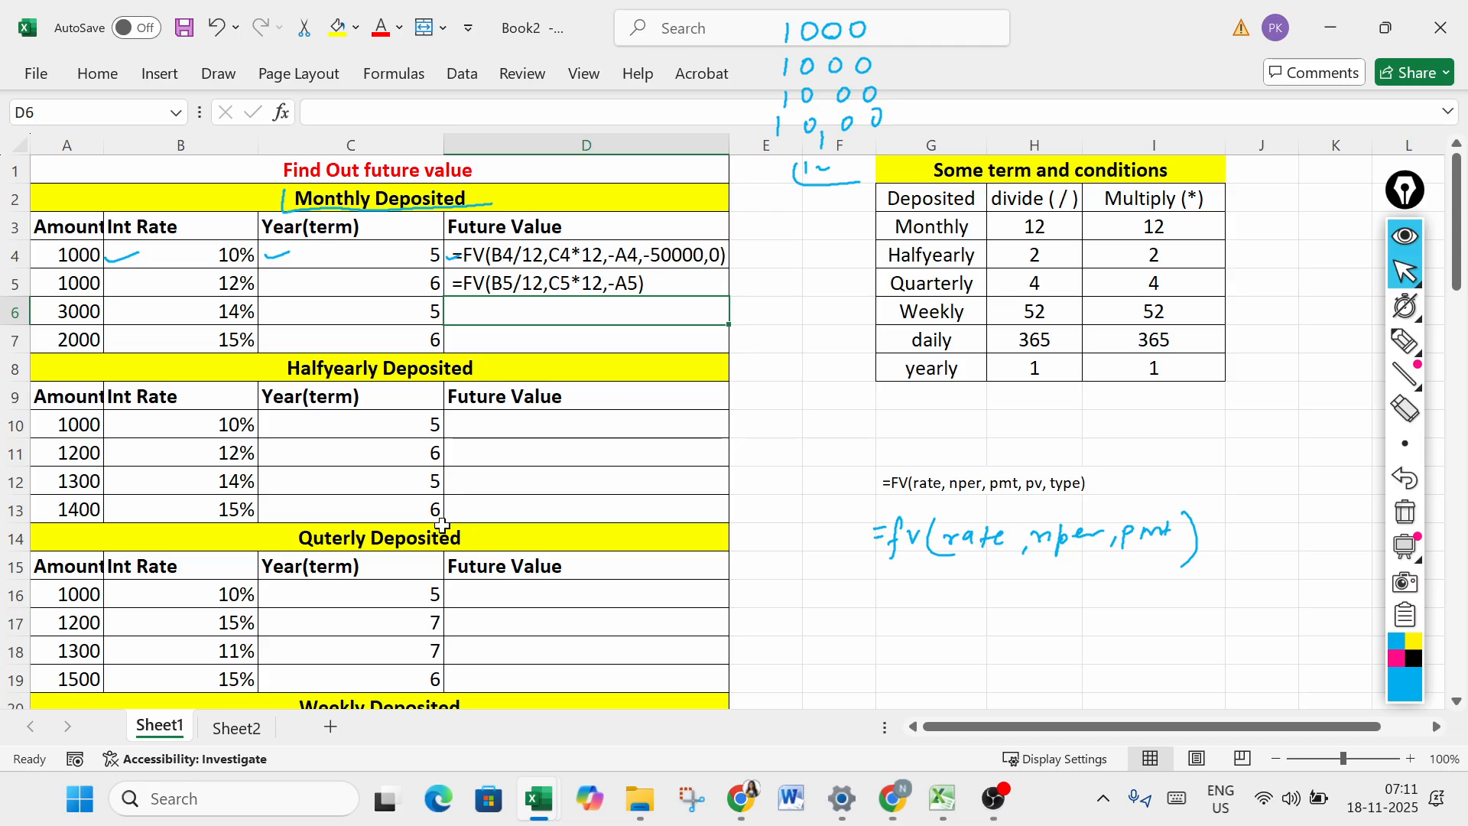
pyautogui.write('=fv')
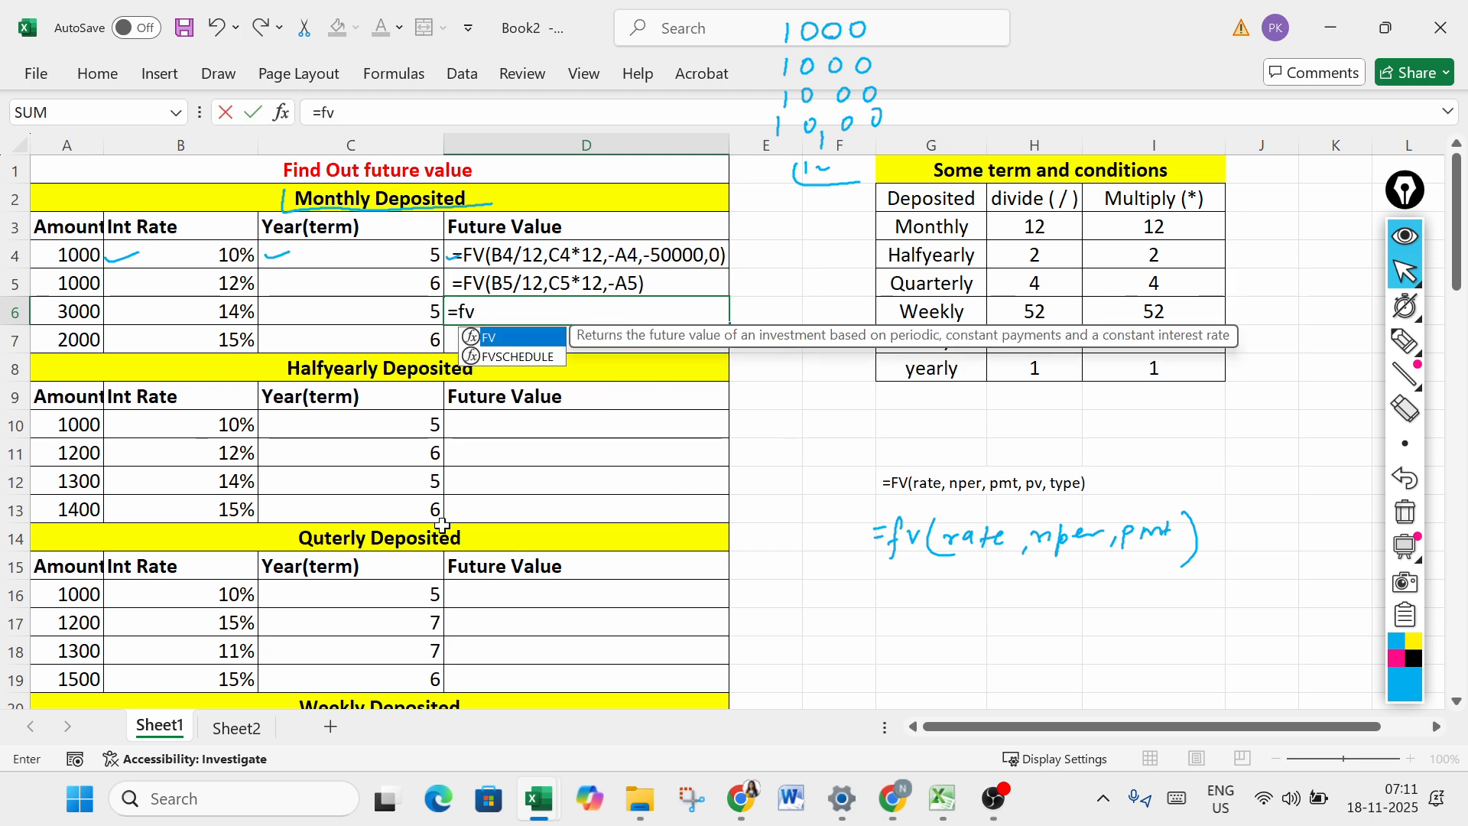
pyautogui.press('Tab')
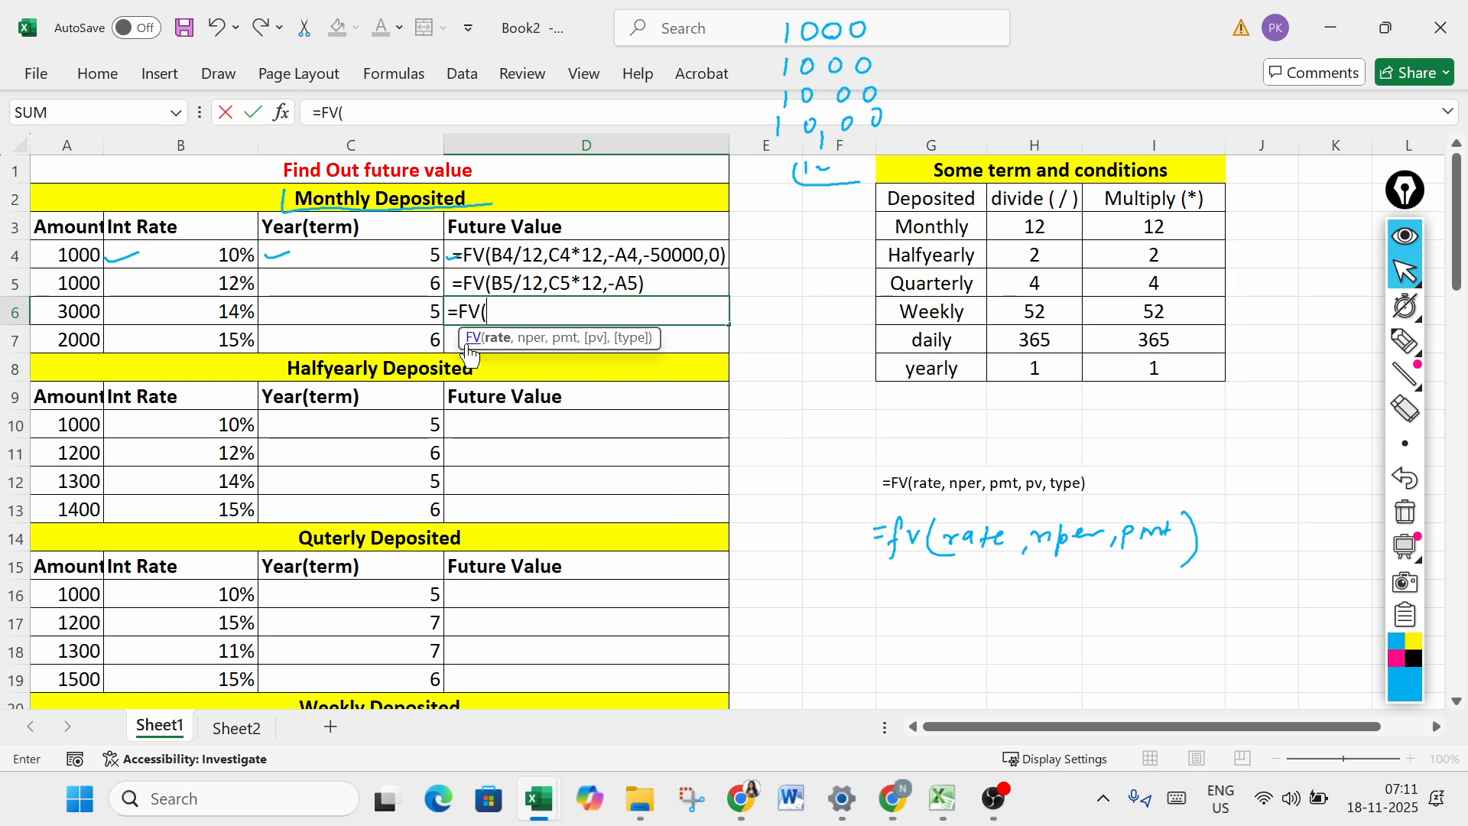
pyautogui.click(200, 300)
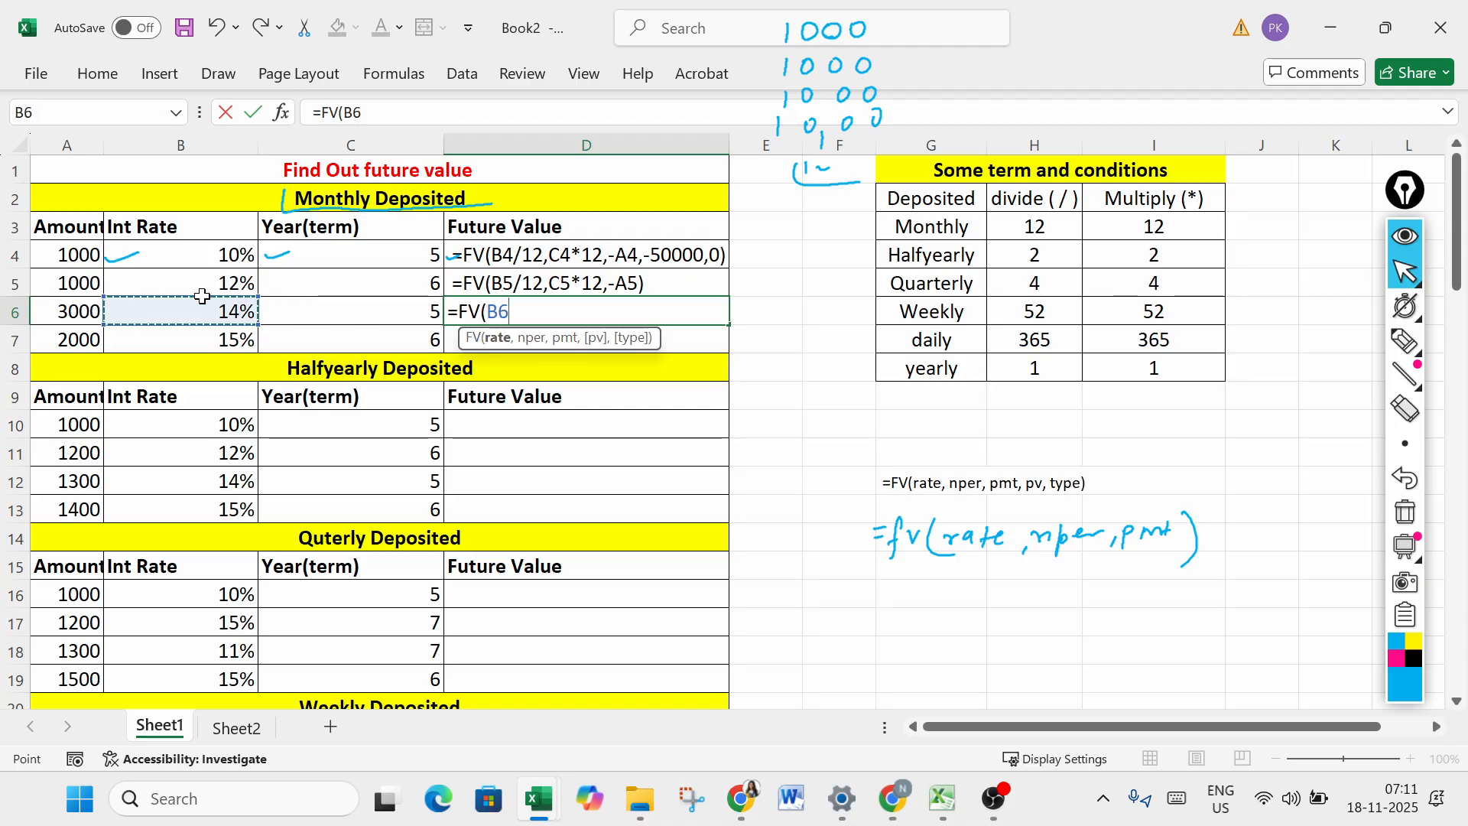
pyautogui.write('/12')
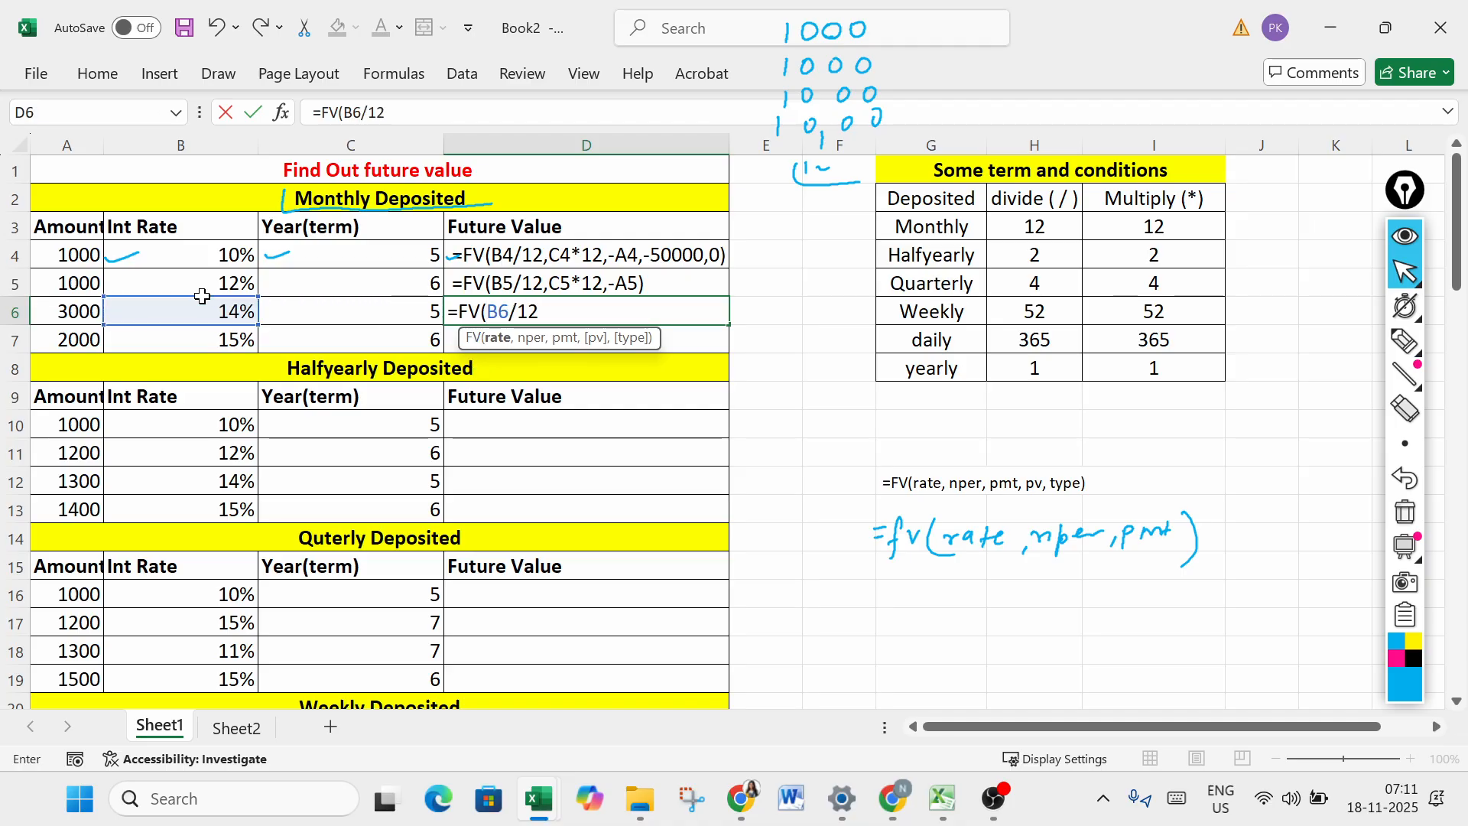
pyautogui.write(',')
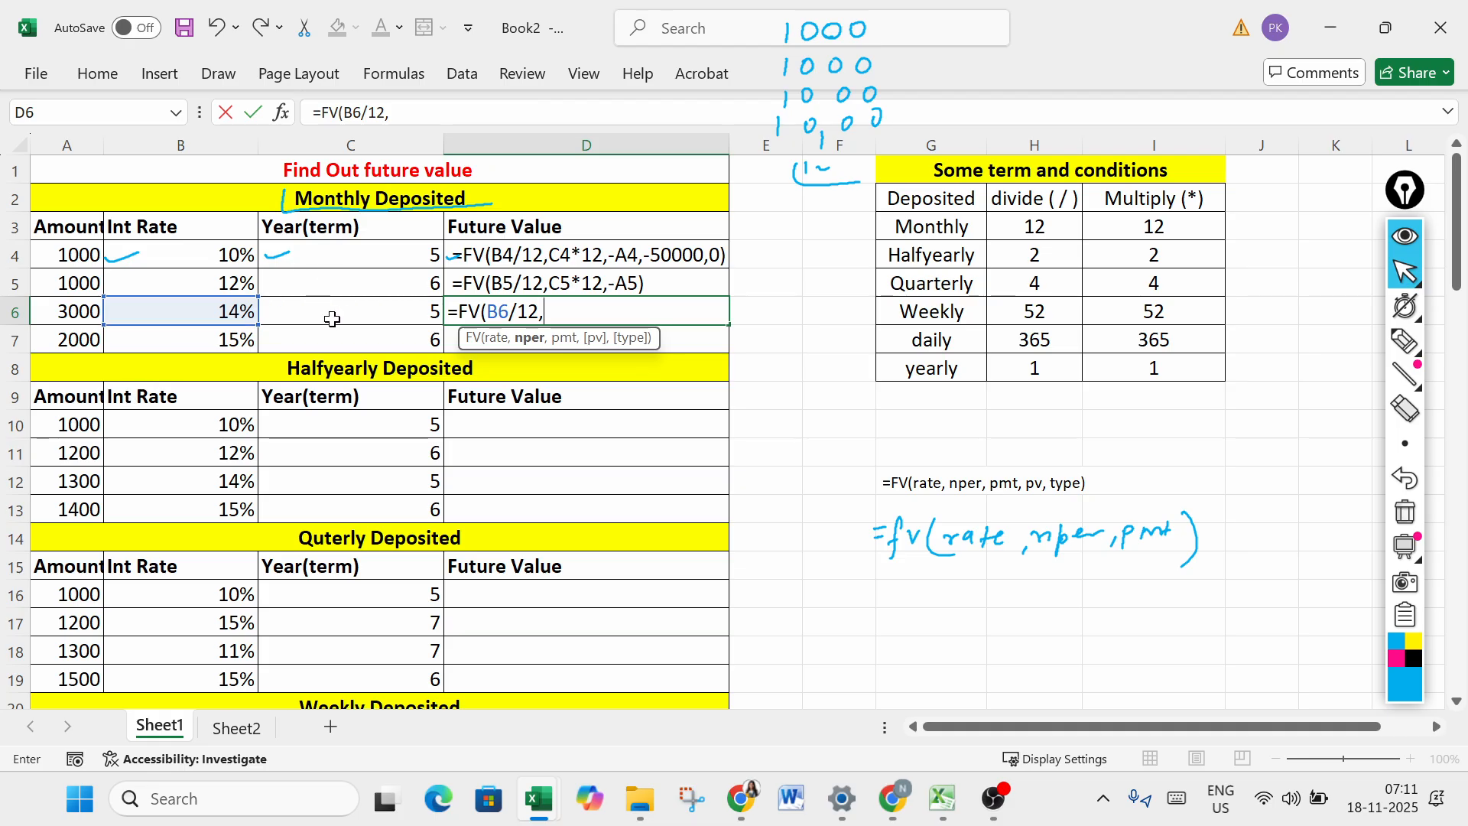
# - Complete the D6 formula with C6*12 as nper and -A6 as pmt, entering it as =FV(B6/12,C6*12,-A6)
pyautogui.click(354, 306)
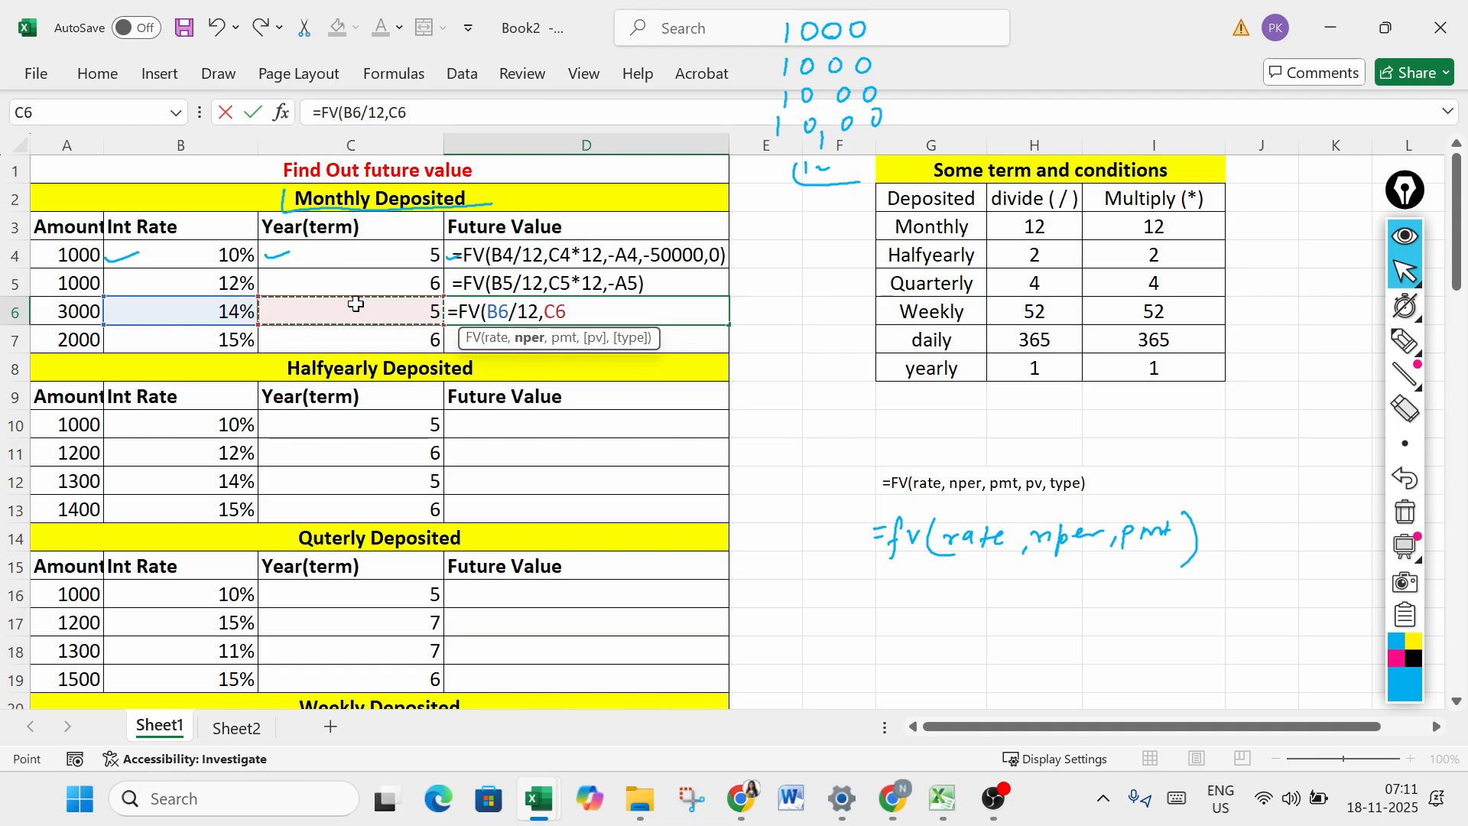
pyautogui.write('*12')
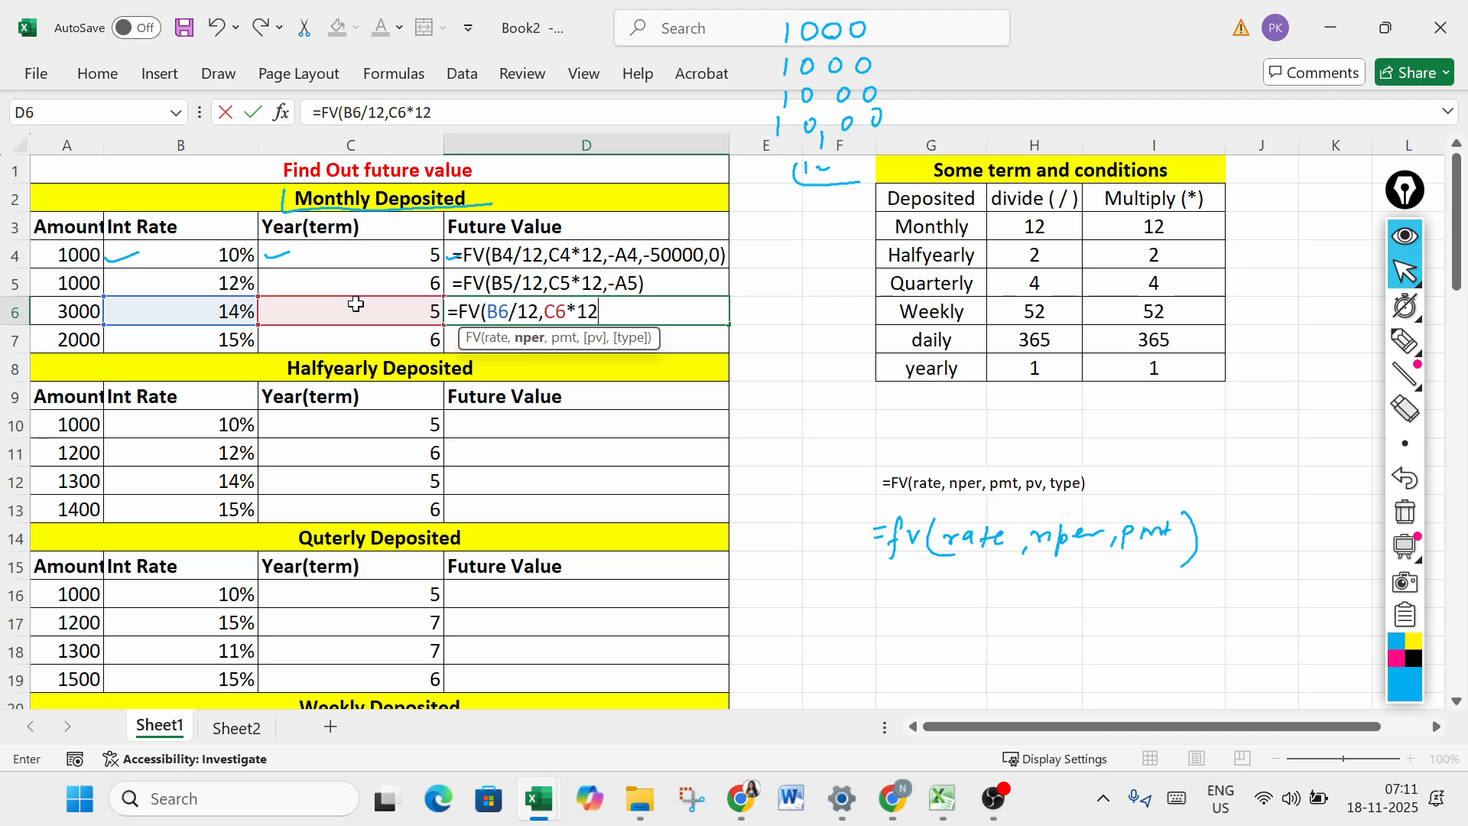
pyautogui.write(',-')
pyautogui.click(64, 315)
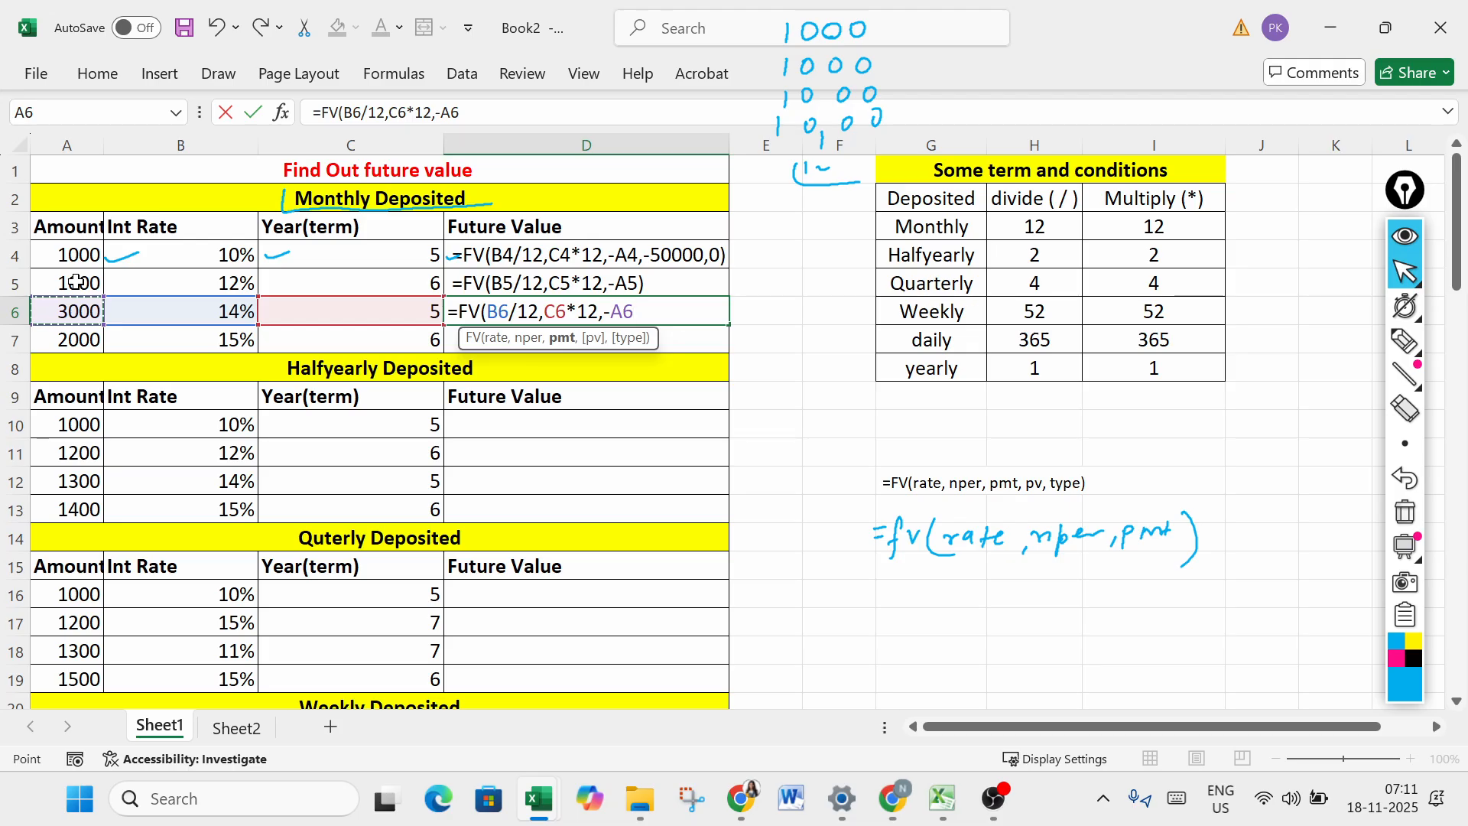
pyautogui.write(')')
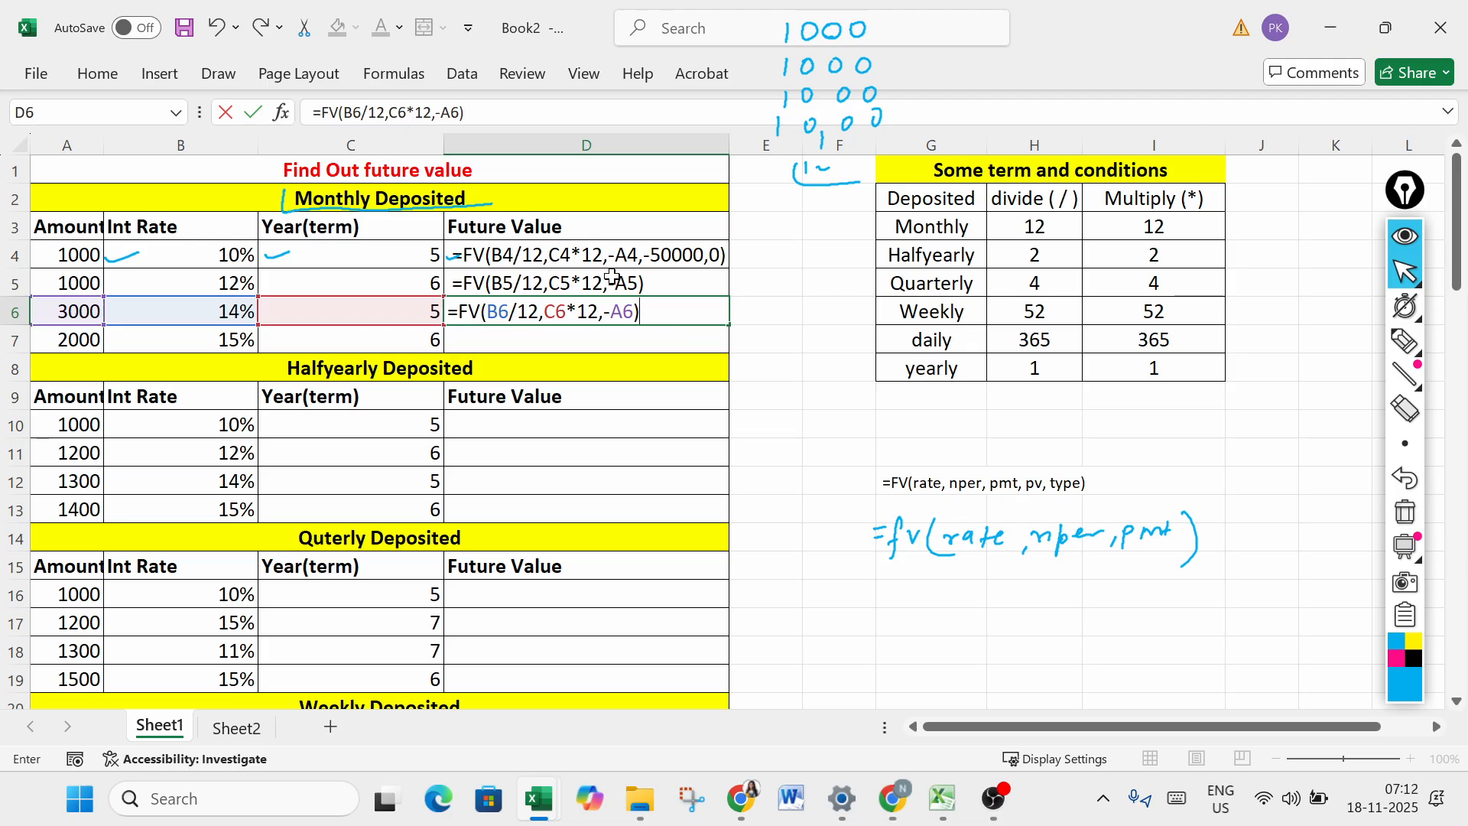
pyautogui.click(635, 314)
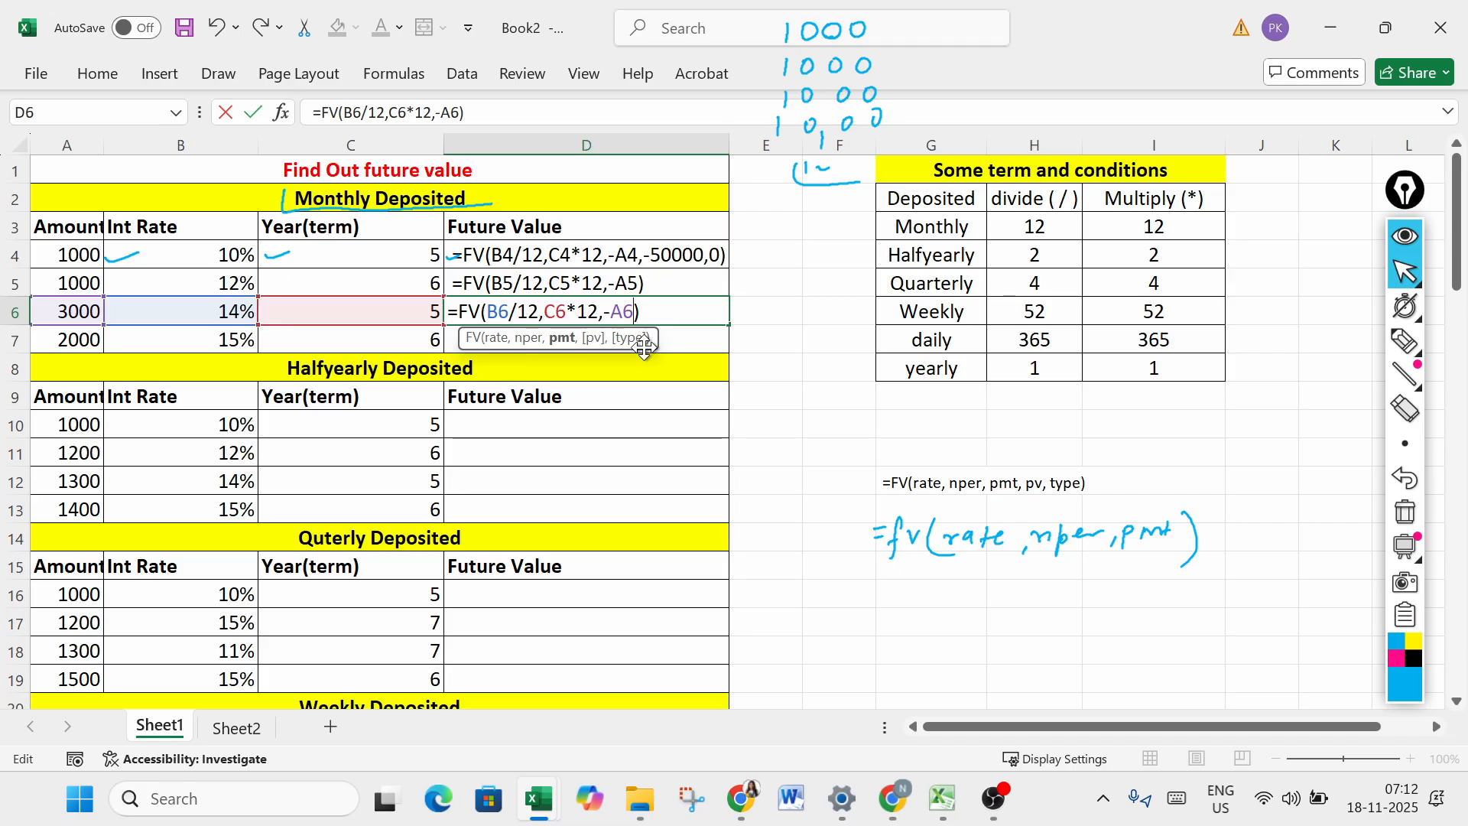
pyautogui.press('Return')
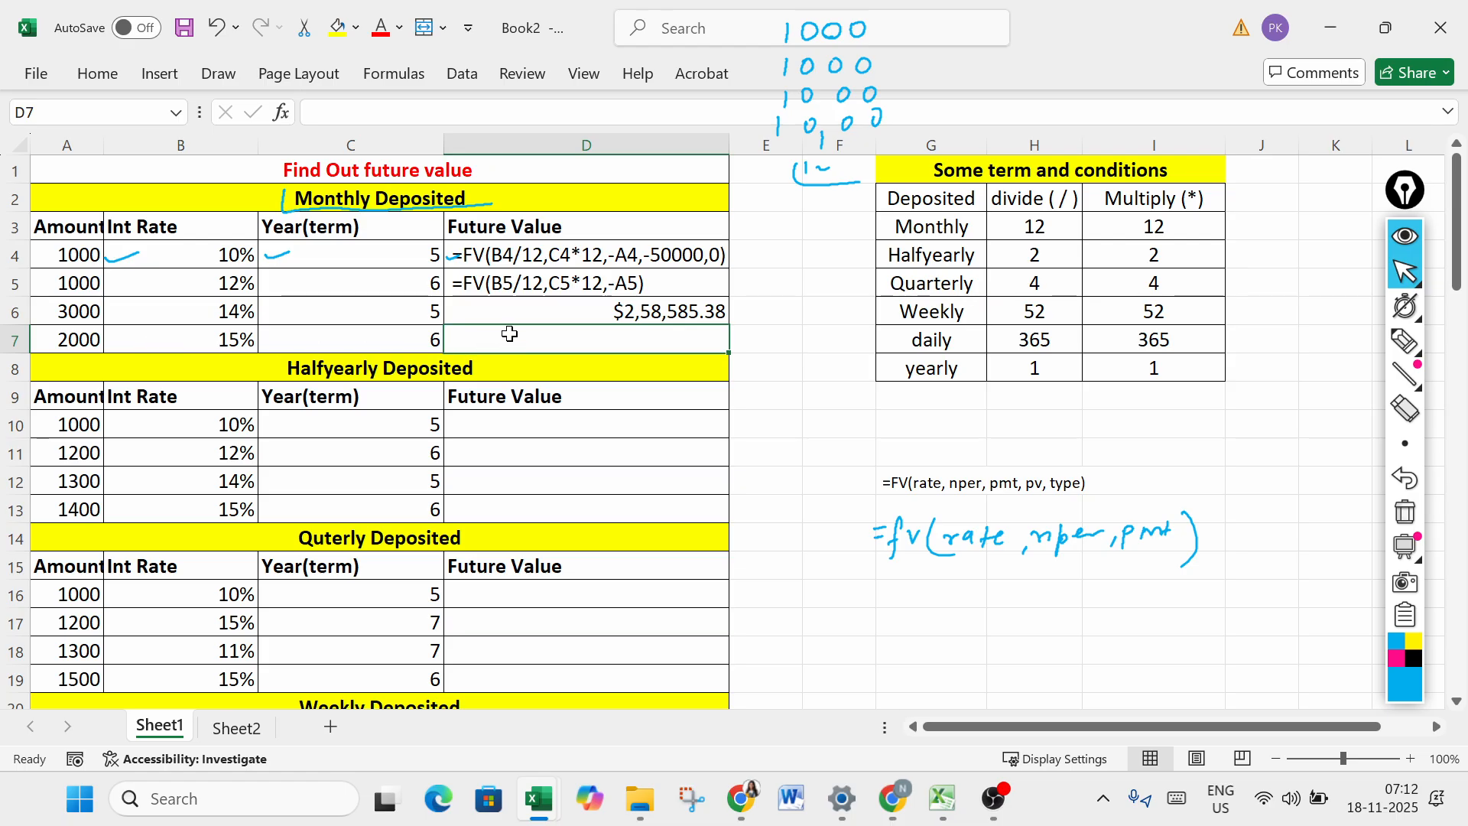
# - Enter =FV(B7/12,C7*12,-A7) in cell D7 to calculate the future value of the last monthly deposit
pyautogui.write('=fv')
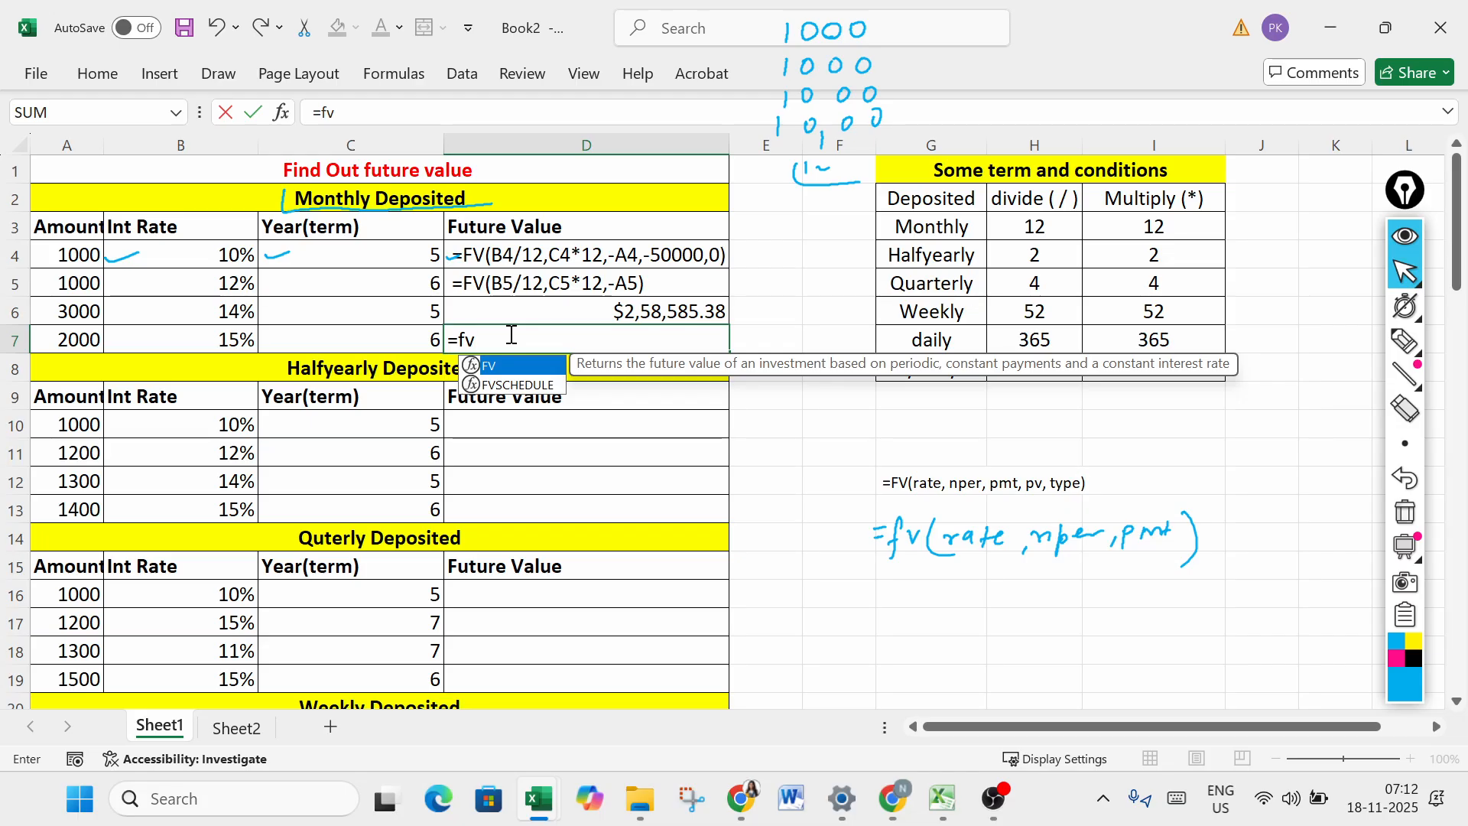
pyautogui.press('Tab')
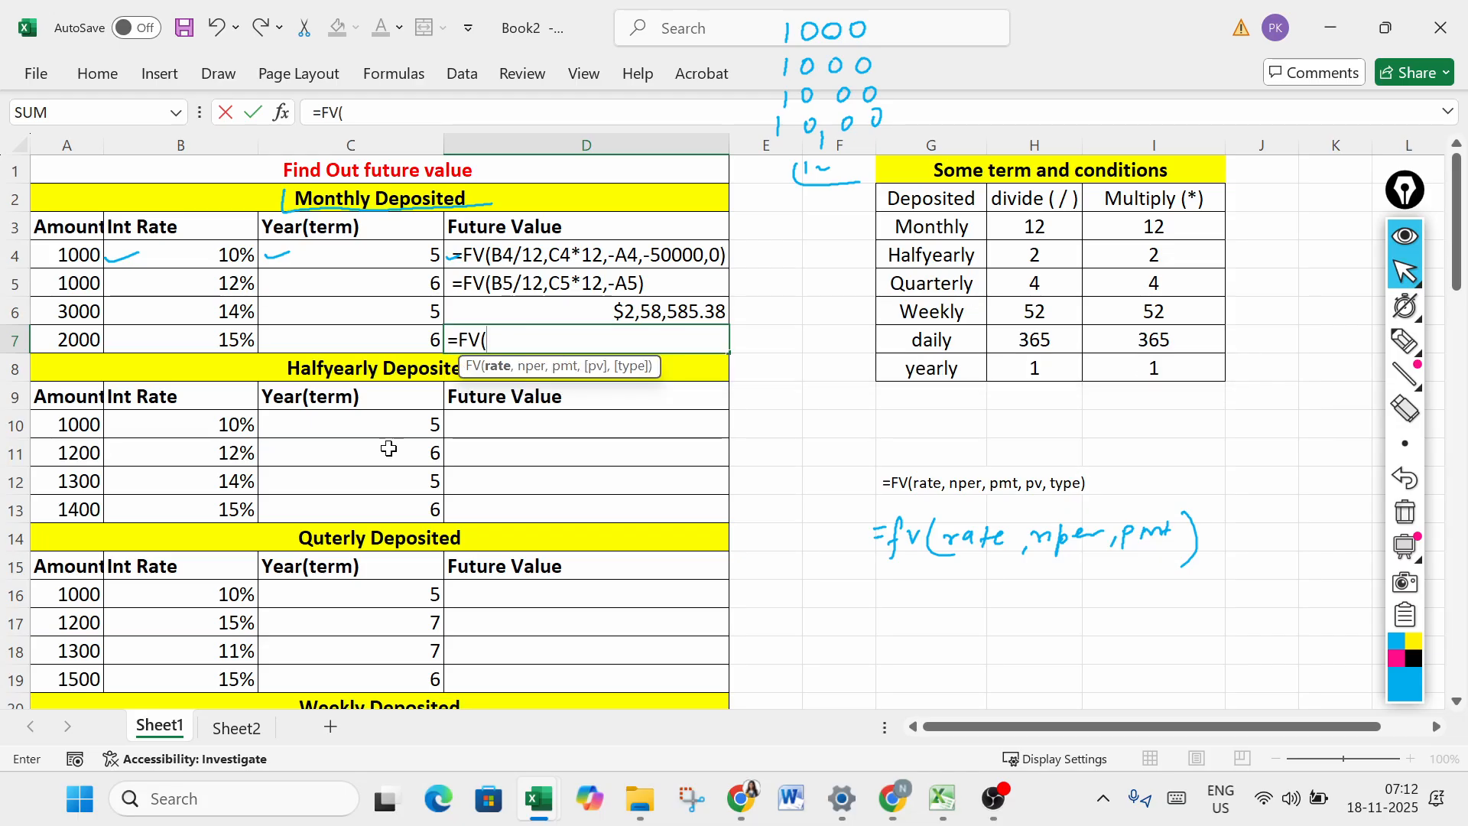
pyautogui.click(80, 337)
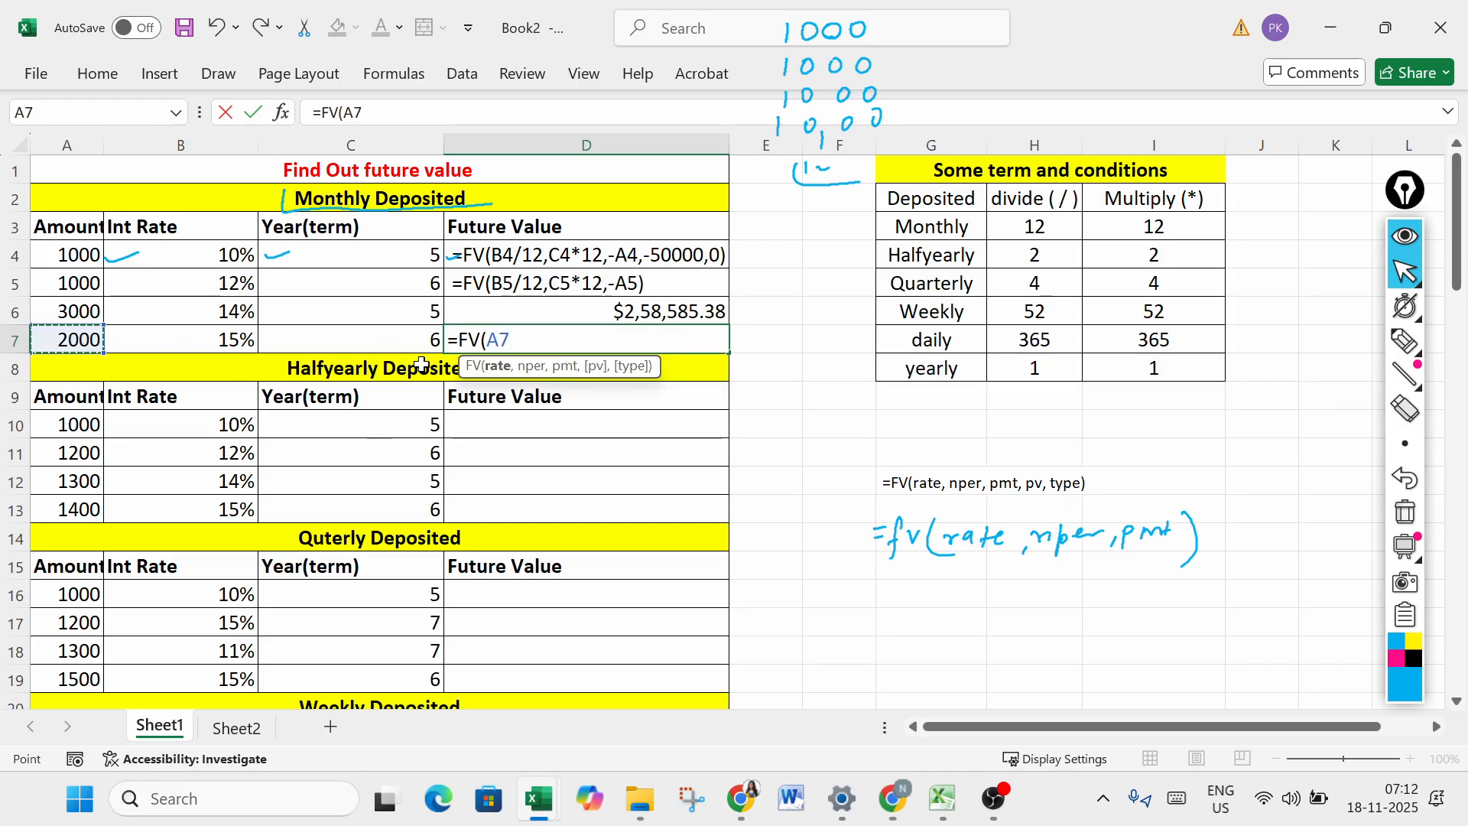
pyautogui.click(249, 330)
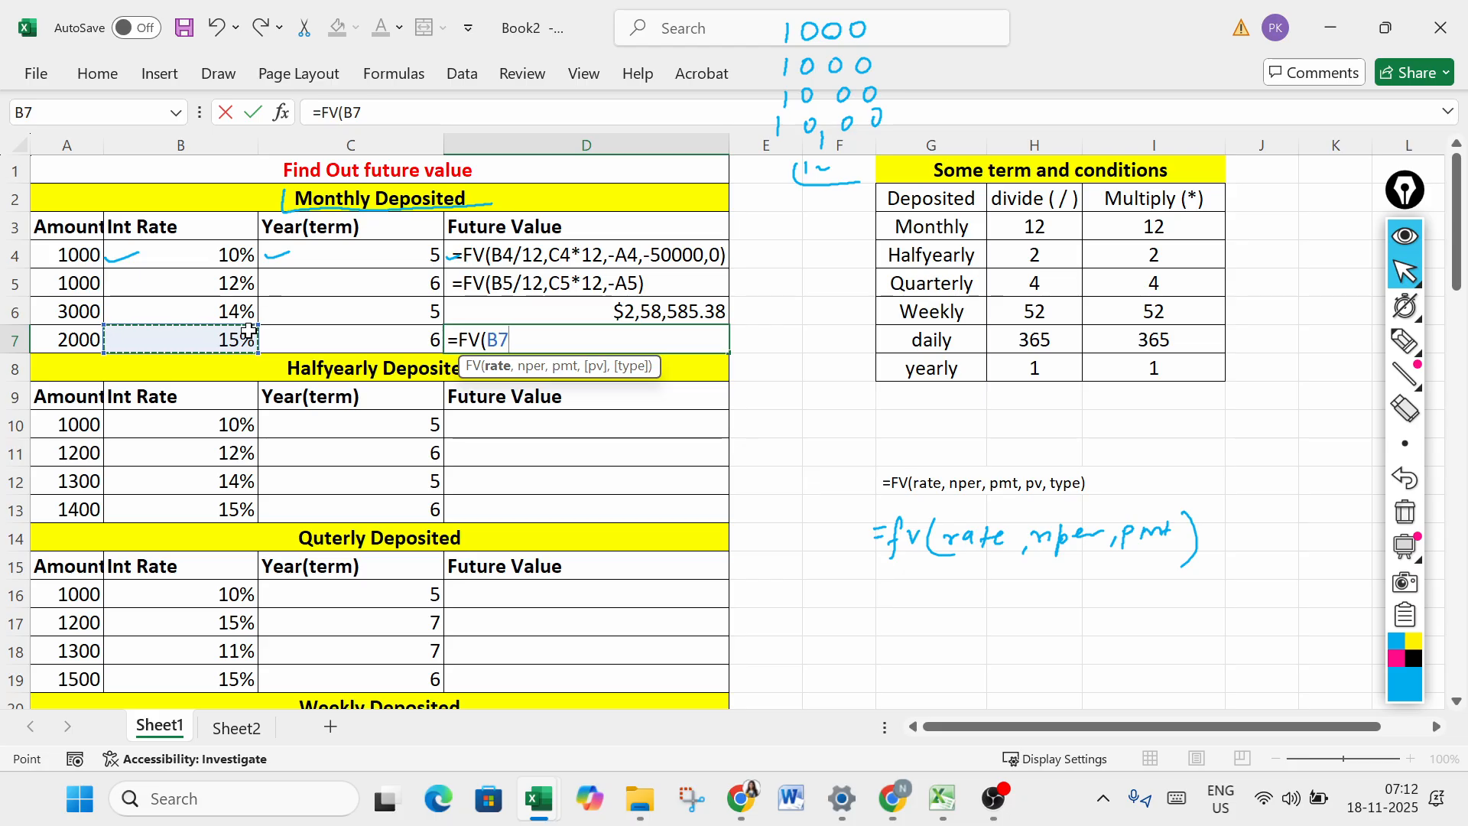
pyautogui.write('/')
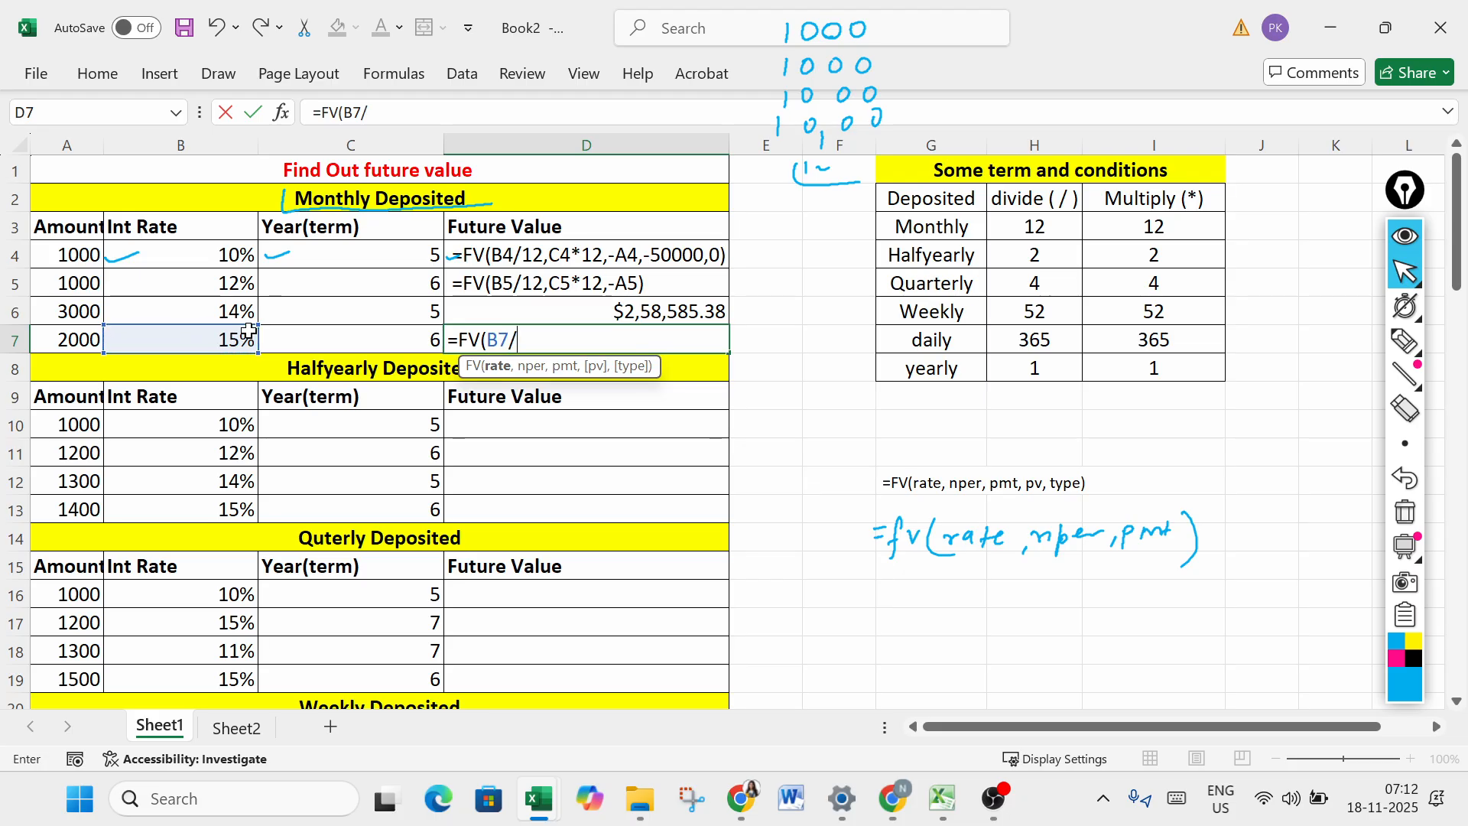
pyautogui.write('12,')
pyautogui.click(387, 334)
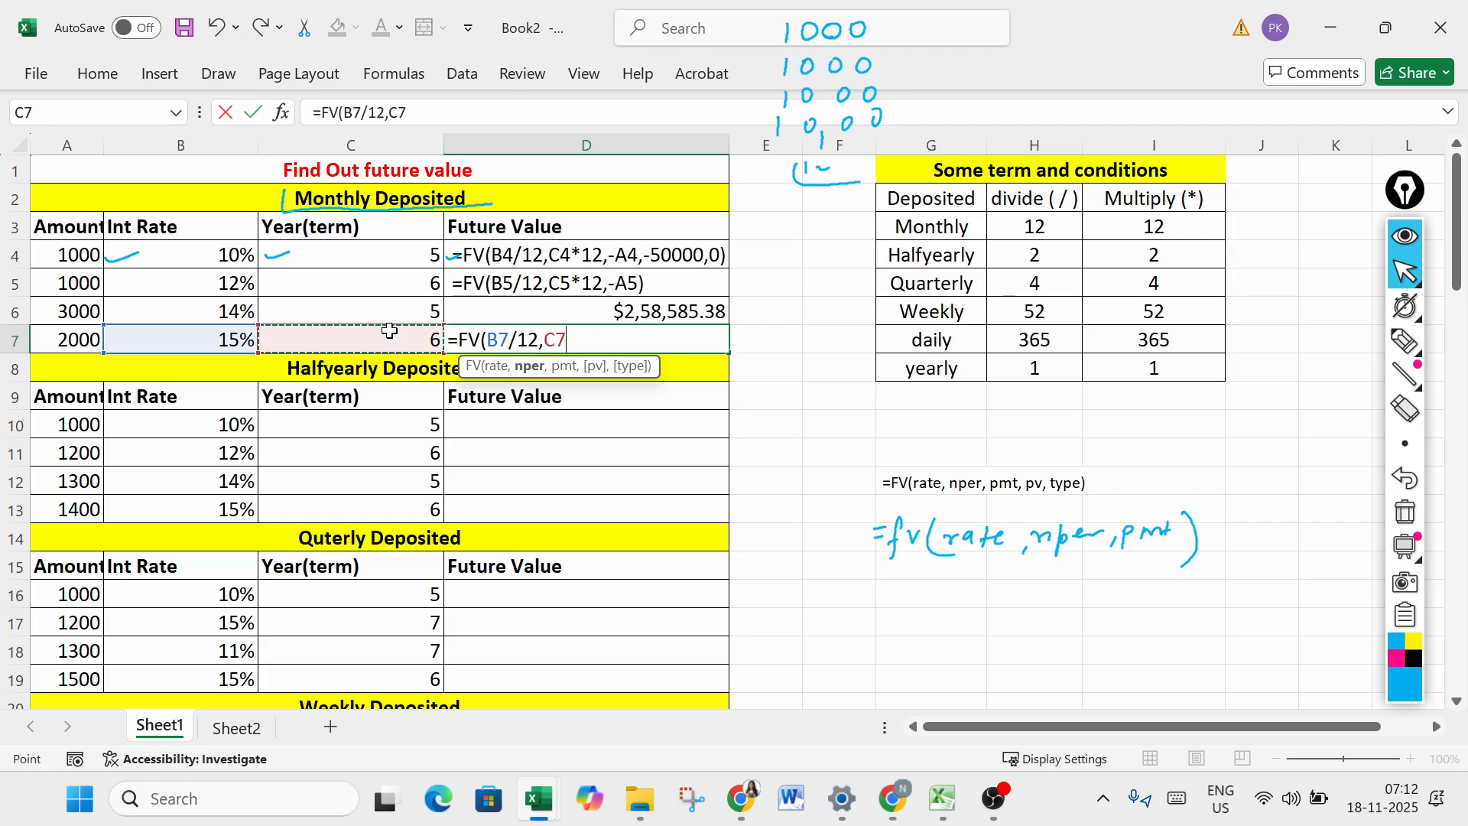
pyautogui.write('*12,-')
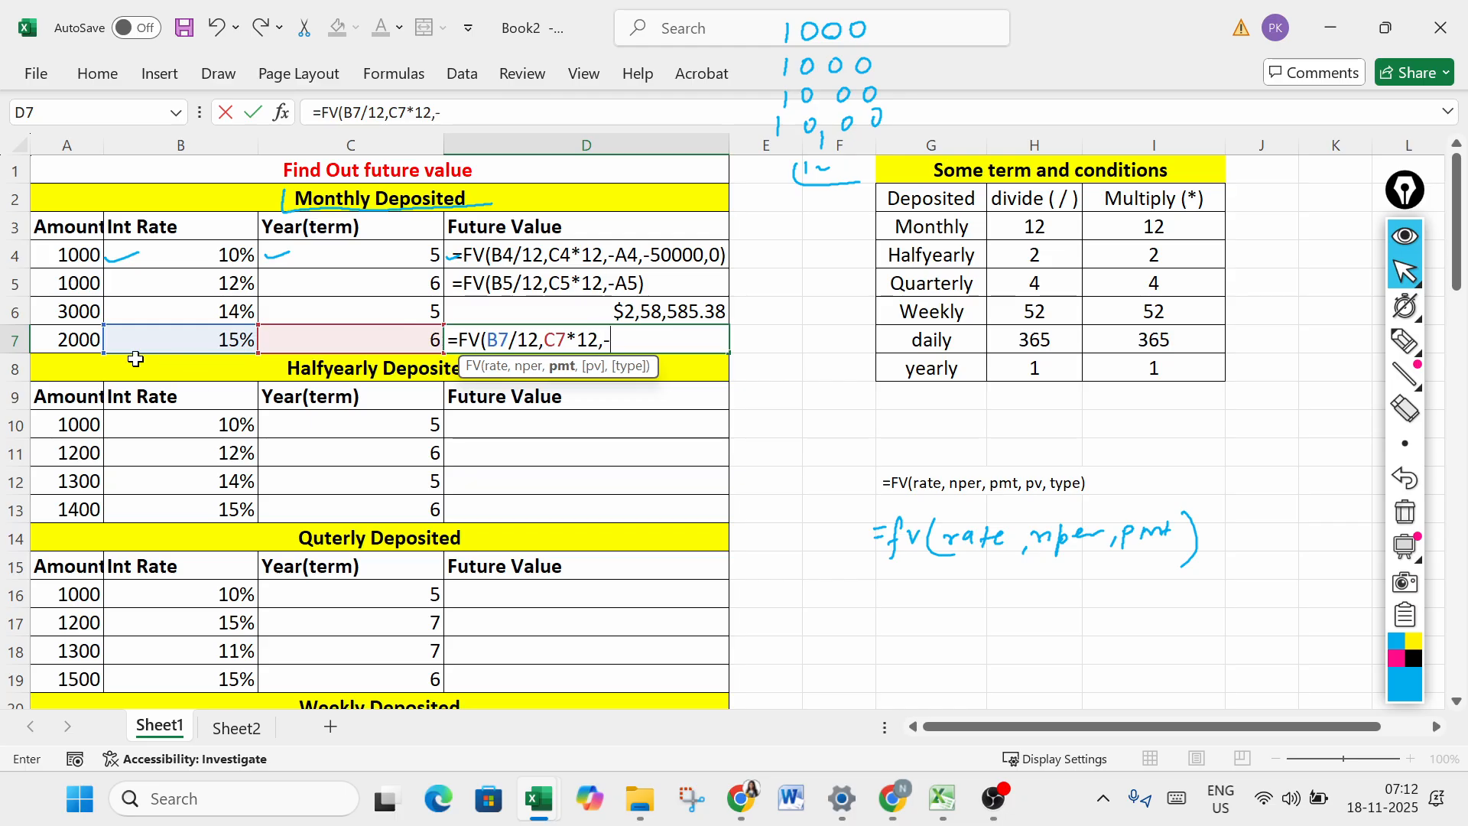
pyautogui.click(82, 333)
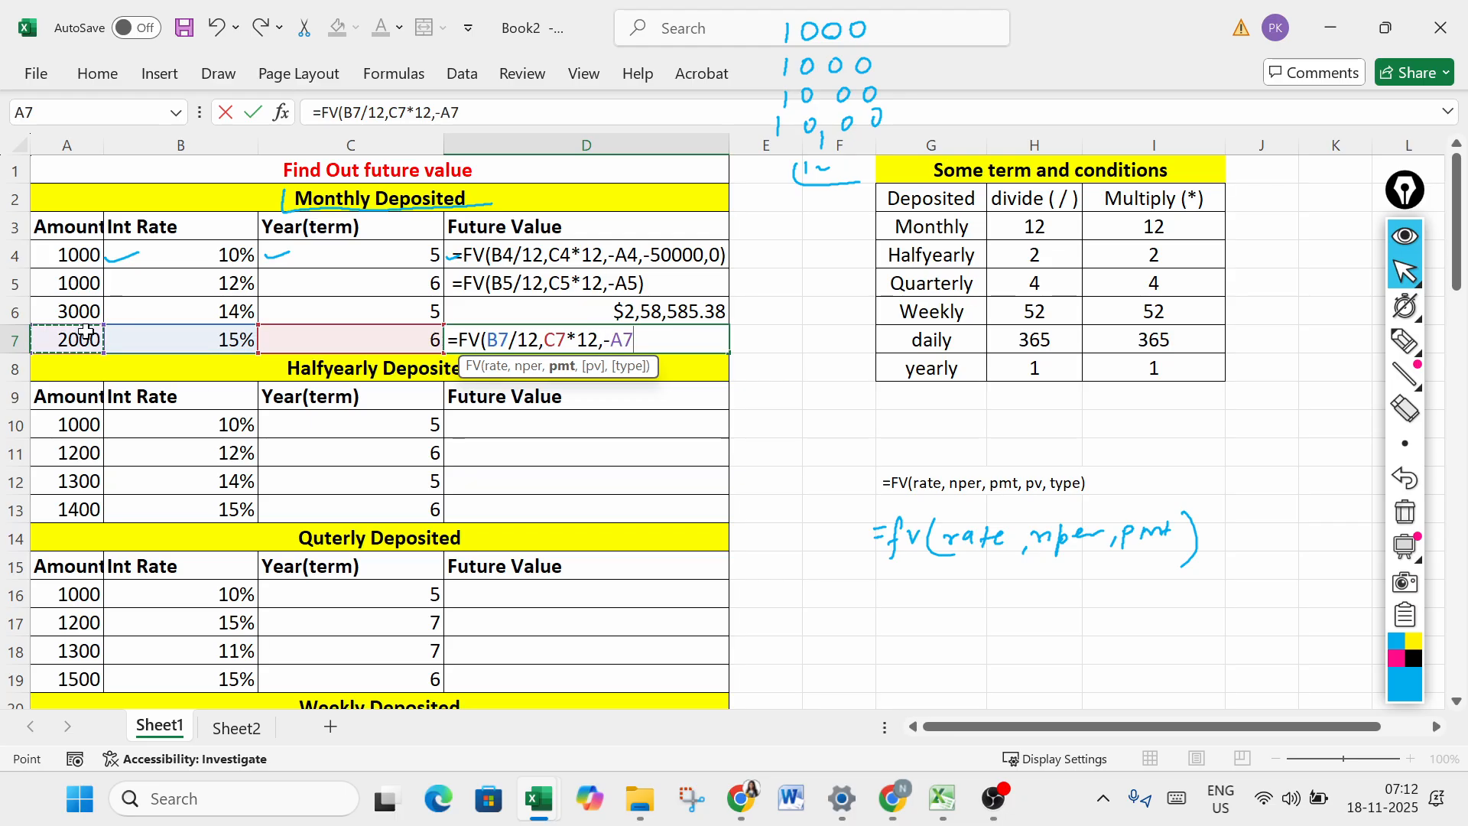
pyautogui.write(')')
pyautogui.press('Return')
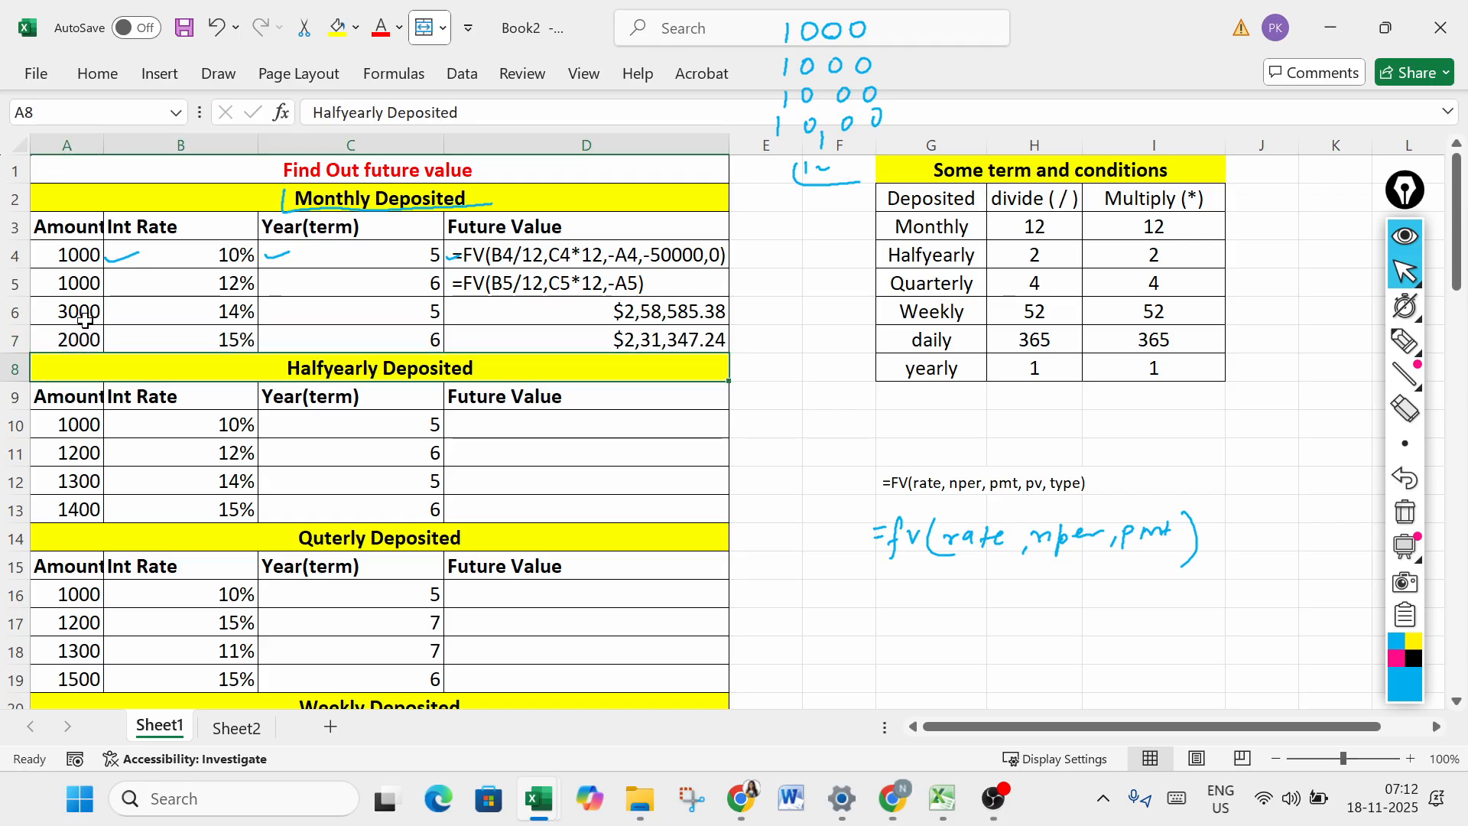
# - Compare the FV formulas and results in D6 and D7, and point out the Halfyearly Deposited heading
pyautogui.click(681, 315)
pyautogui.click(681, 340)
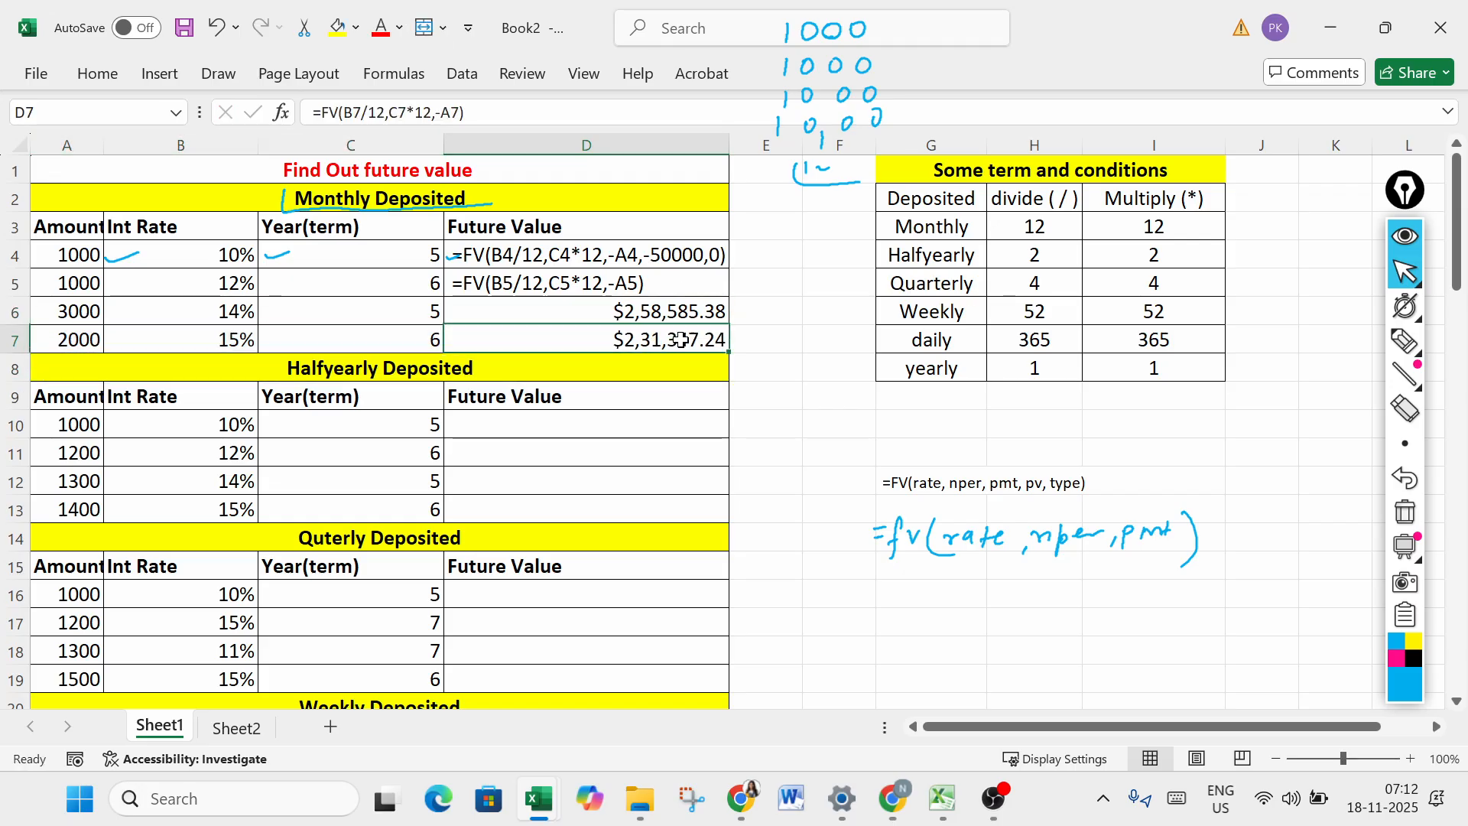
pyautogui.click(685, 313)
pyautogui.click(687, 336)
pyautogui.click(691, 312)
pyautogui.click(686, 342)
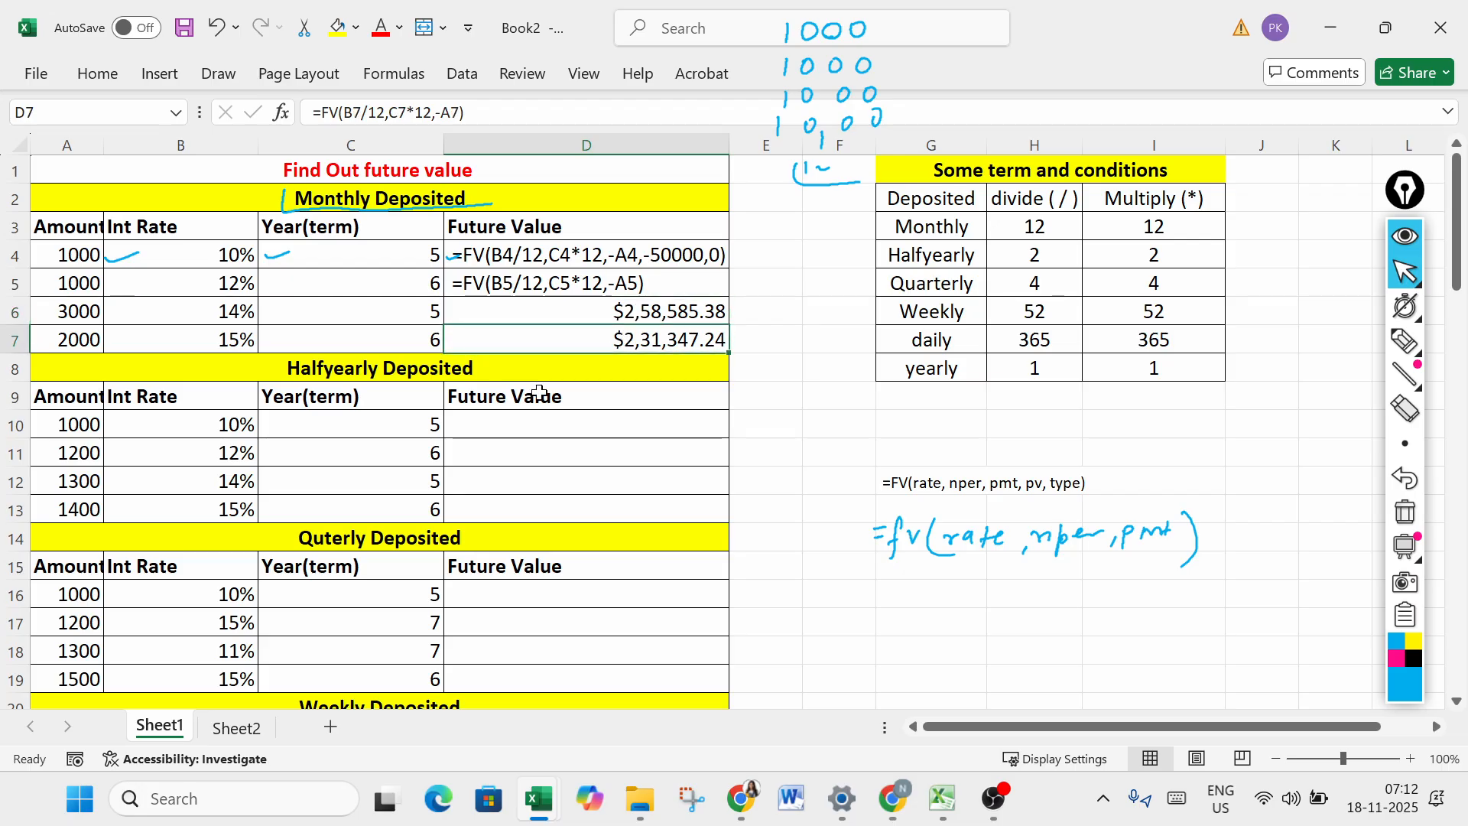
pyautogui.click(624, 311)
pyautogui.click(619, 338)
pyautogui.click(616, 313)
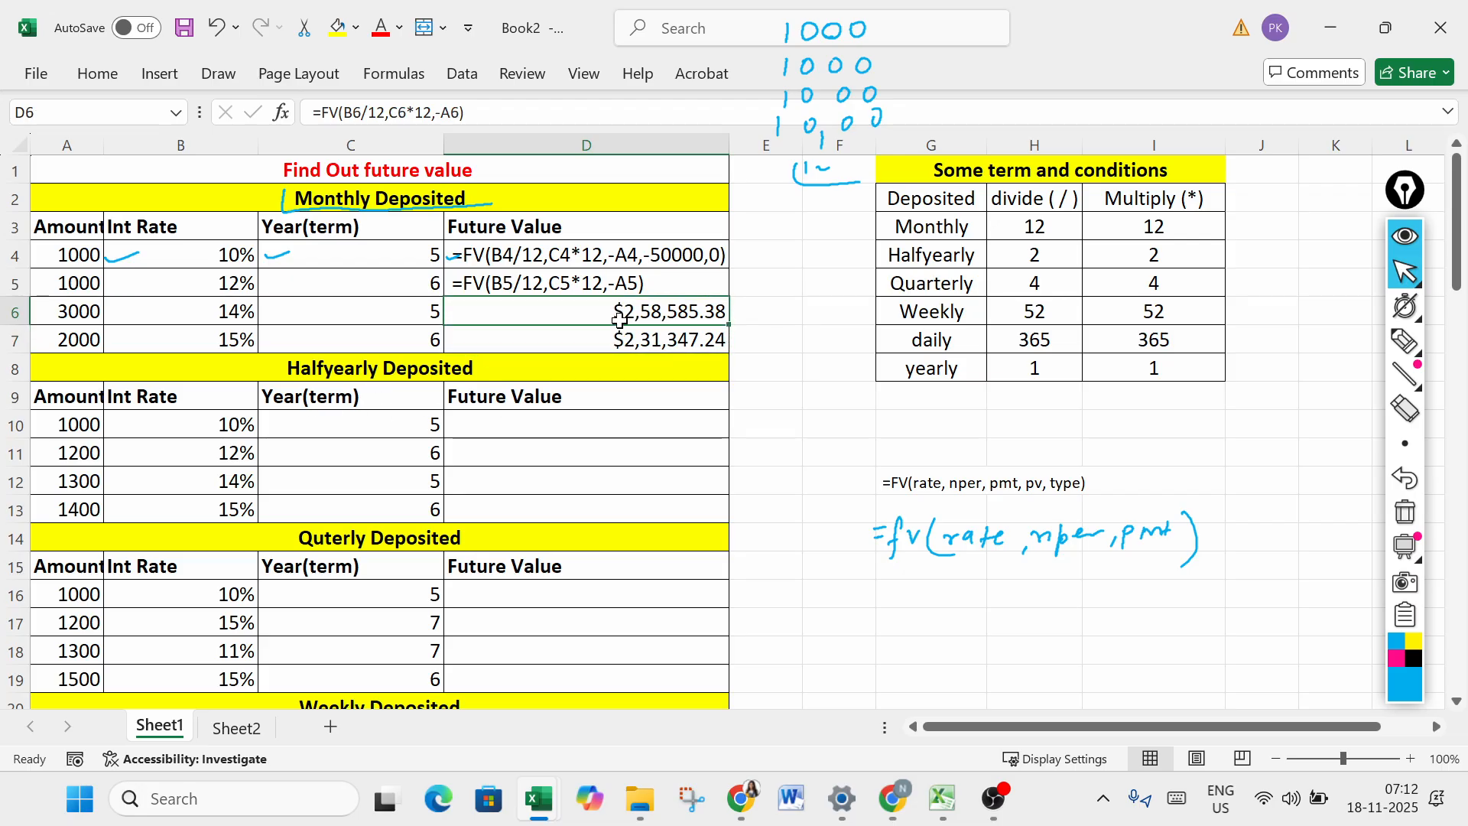
pyautogui.click(615, 338)
pyautogui.click(621, 312)
pyautogui.click(635, 346)
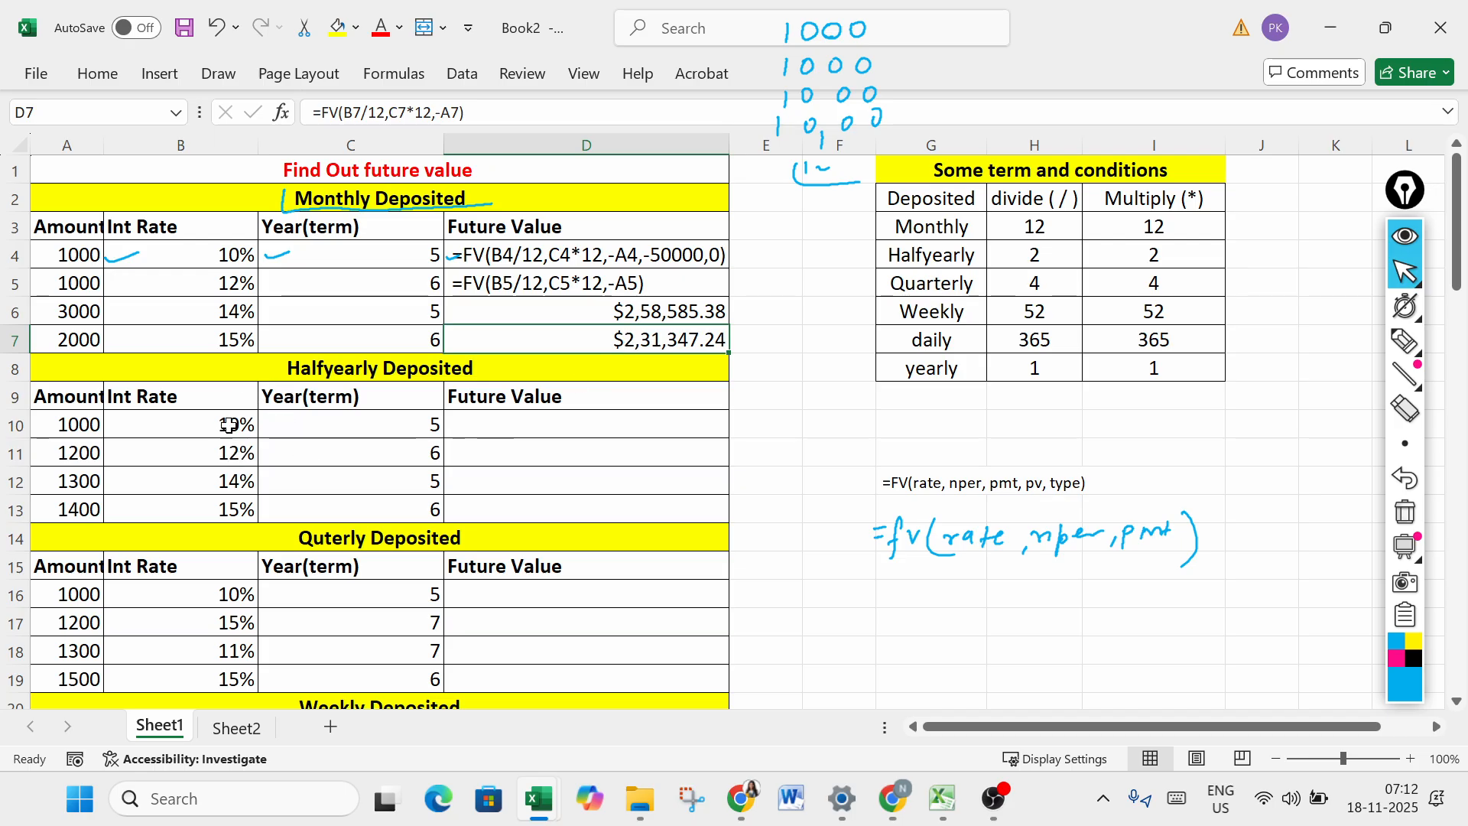
pyautogui.click(413, 372)
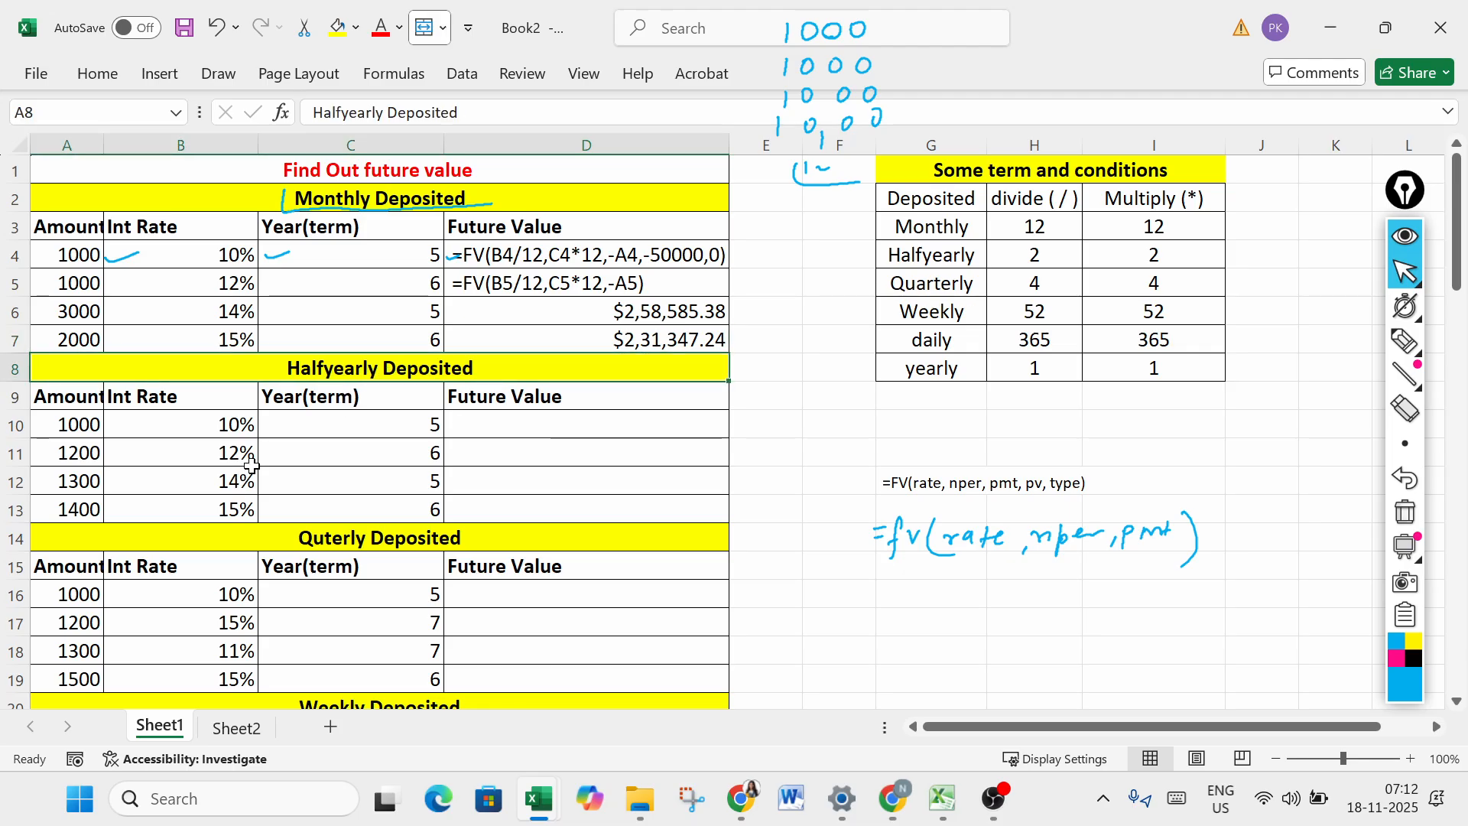
# - Erase the handwritten list of 1000 deposits and the 12 below it, above columns E and F
pyautogui.click(1406, 444)
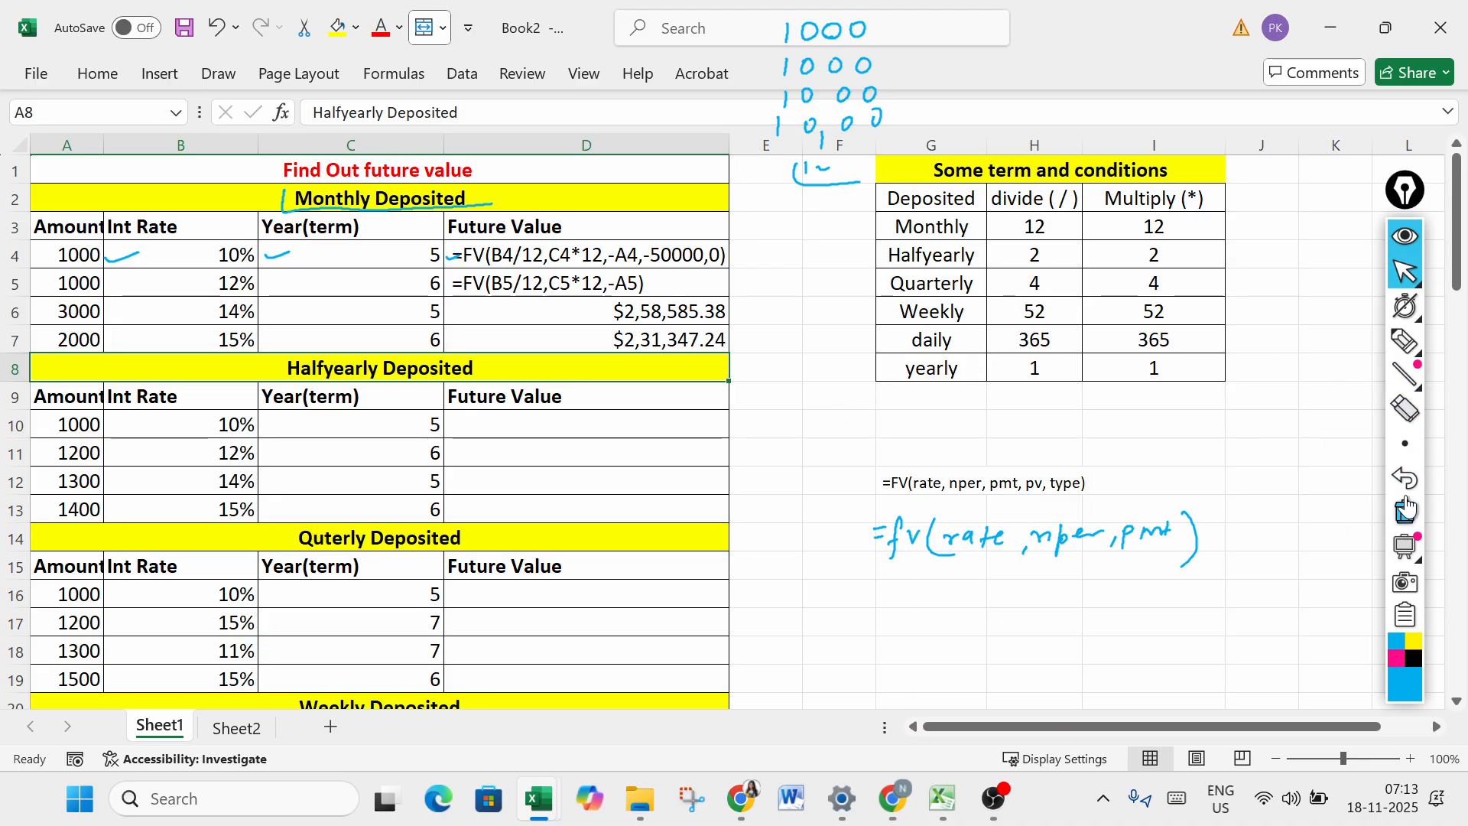
pyautogui.click(1405, 409)
pyautogui.moveTo(867, 94)
pyautogui.mouseDown()
pyautogui.moveTo(810, 204)
pyautogui.moveTo(868, 126)
pyautogui.moveTo(835, 67)
pyautogui.moveTo(795, 65)
pyautogui.moveTo(872, 77)
pyautogui.mouseUp()
# - Handwrite two 1000 deposits above columns E to G, numbered with circled 1 and 2 and underlined, to illustrate half-yearly payments
pyautogui.click(1406, 341)
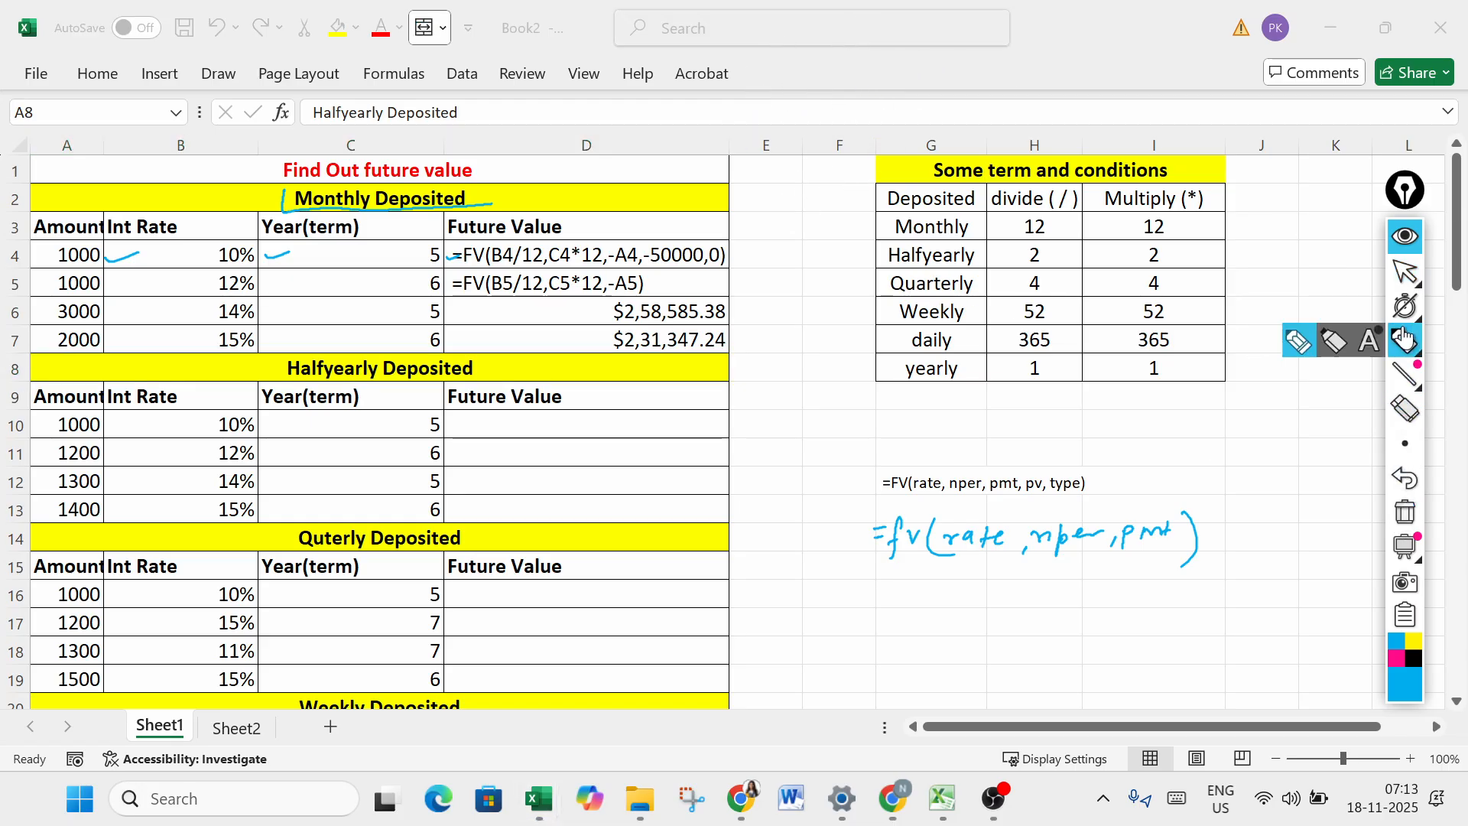
pyautogui.moveTo(835, 23); pyautogui.dragTo(833, 35)
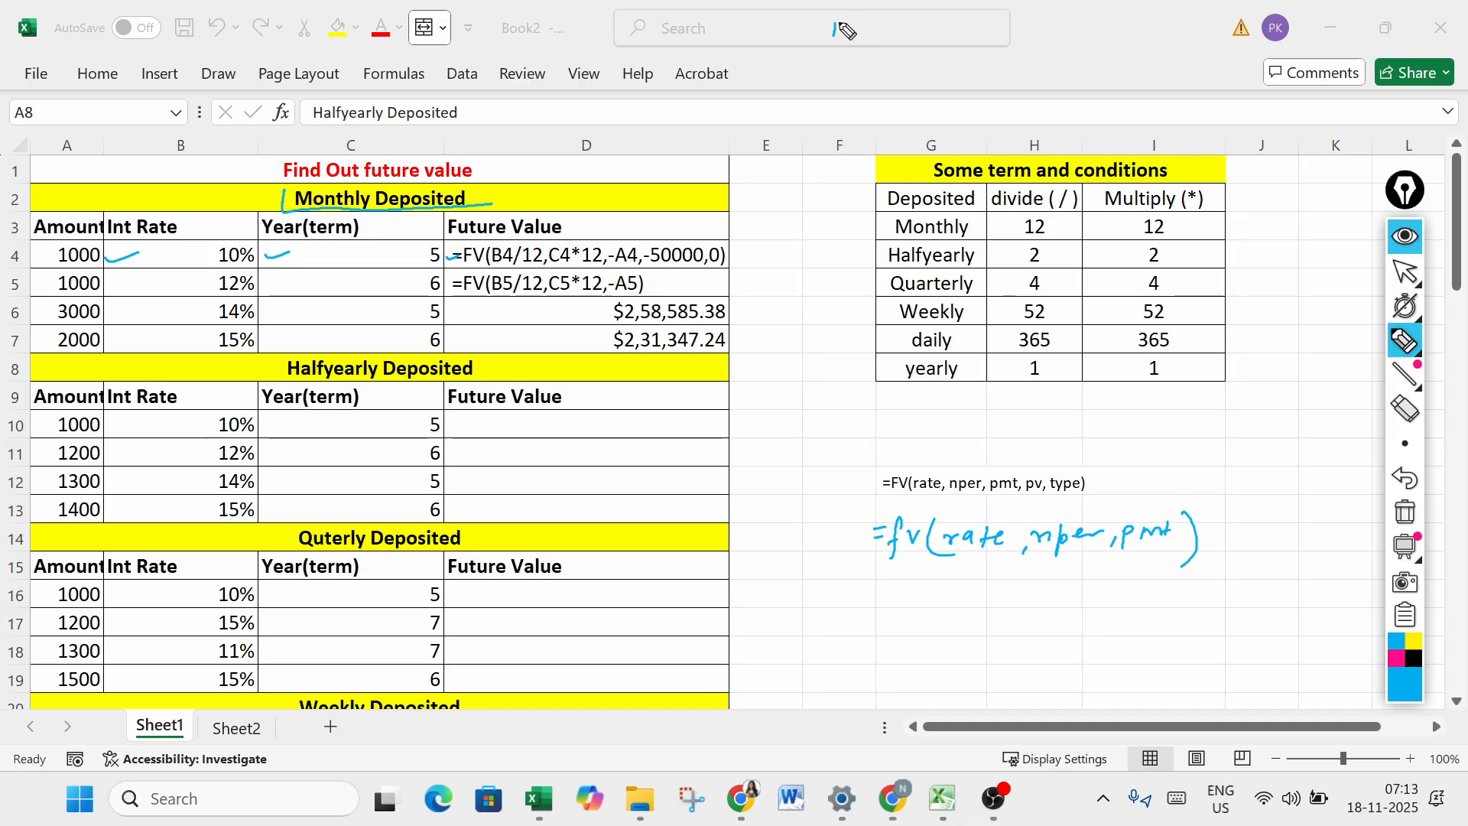
pyautogui.moveTo(835, 23)
pyautogui.mouseDown()
pyautogui.moveTo(832, 45)
pyautogui.moveTo(854, 26)
pyautogui.moveTo(909, 26)
pyautogui.mouseUp()
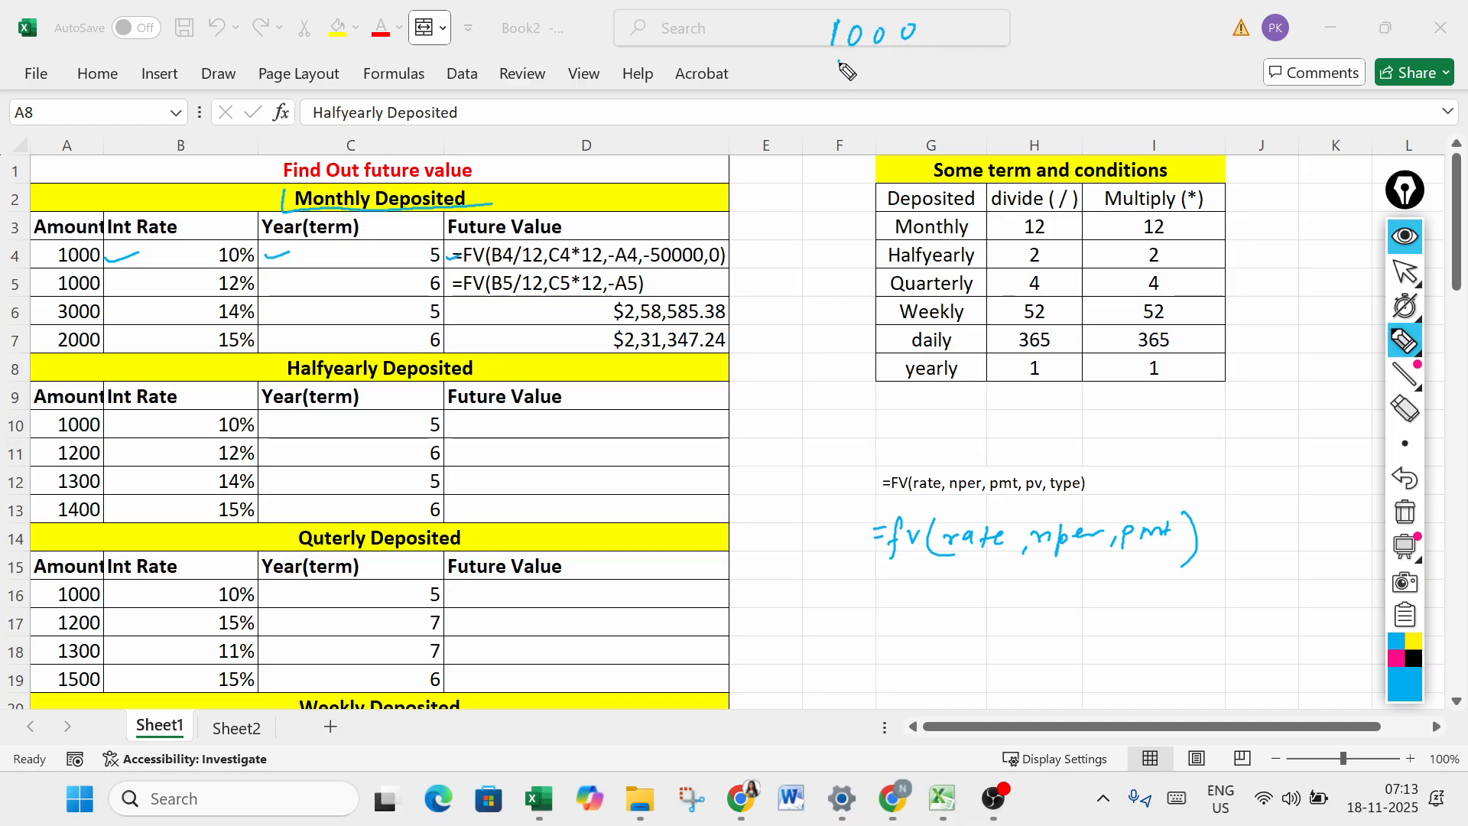
pyautogui.moveTo(839, 61); pyautogui.dragTo(837, 84)
pyautogui.moveTo(857, 65); pyautogui.dragTo(922, 59)
pyautogui.moveTo(809, 93); pyautogui.dragTo(946, 87)
pyautogui.moveTo(767, 27)
pyautogui.mouseDown()
pyautogui.moveTo(760, 57)
pyautogui.moveTo(788, 84)
pyautogui.mouseUp()
pyautogui.moveTo(772, 64); pyautogui.dragTo(787, 93)
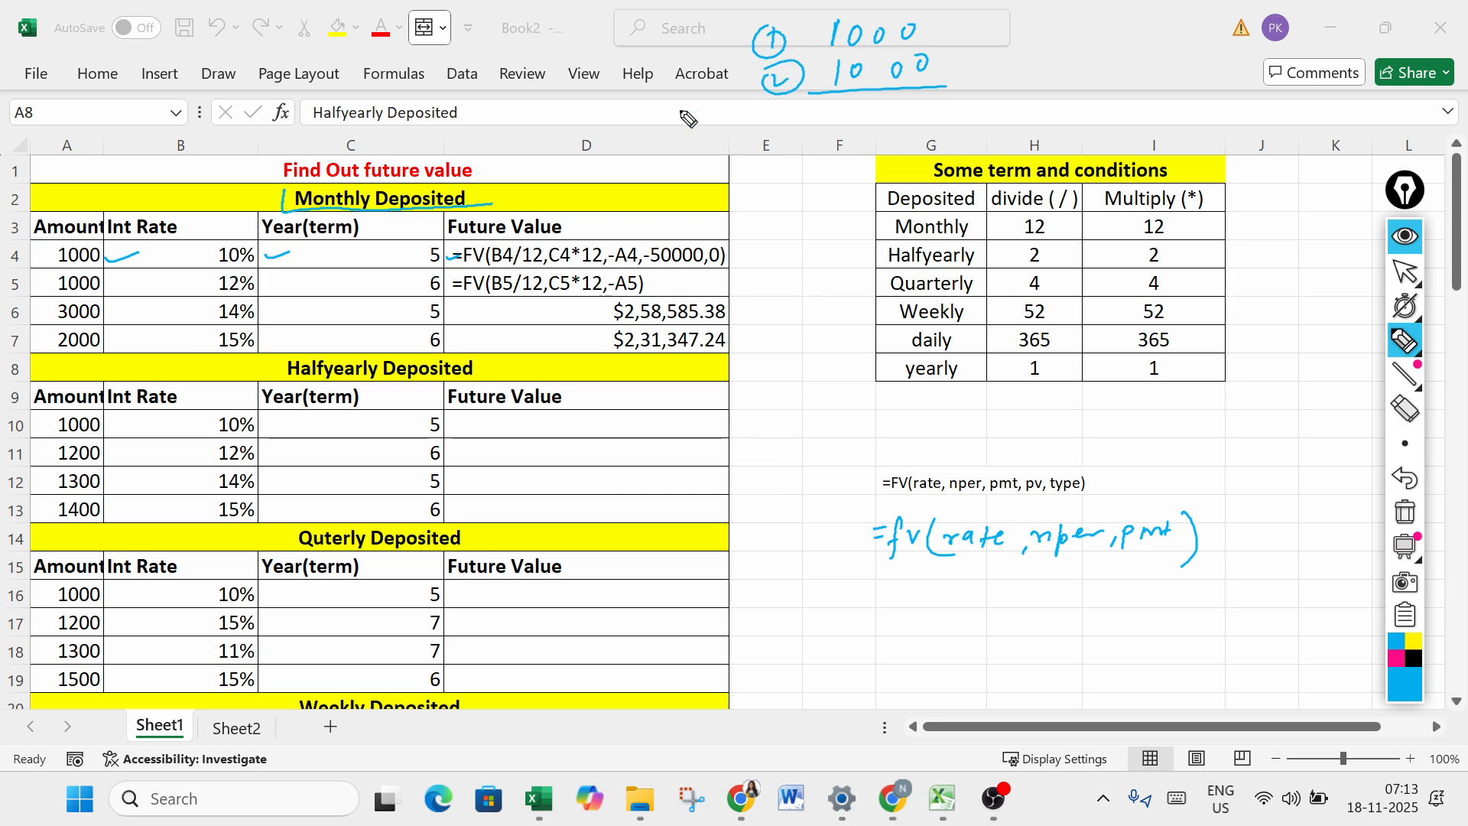
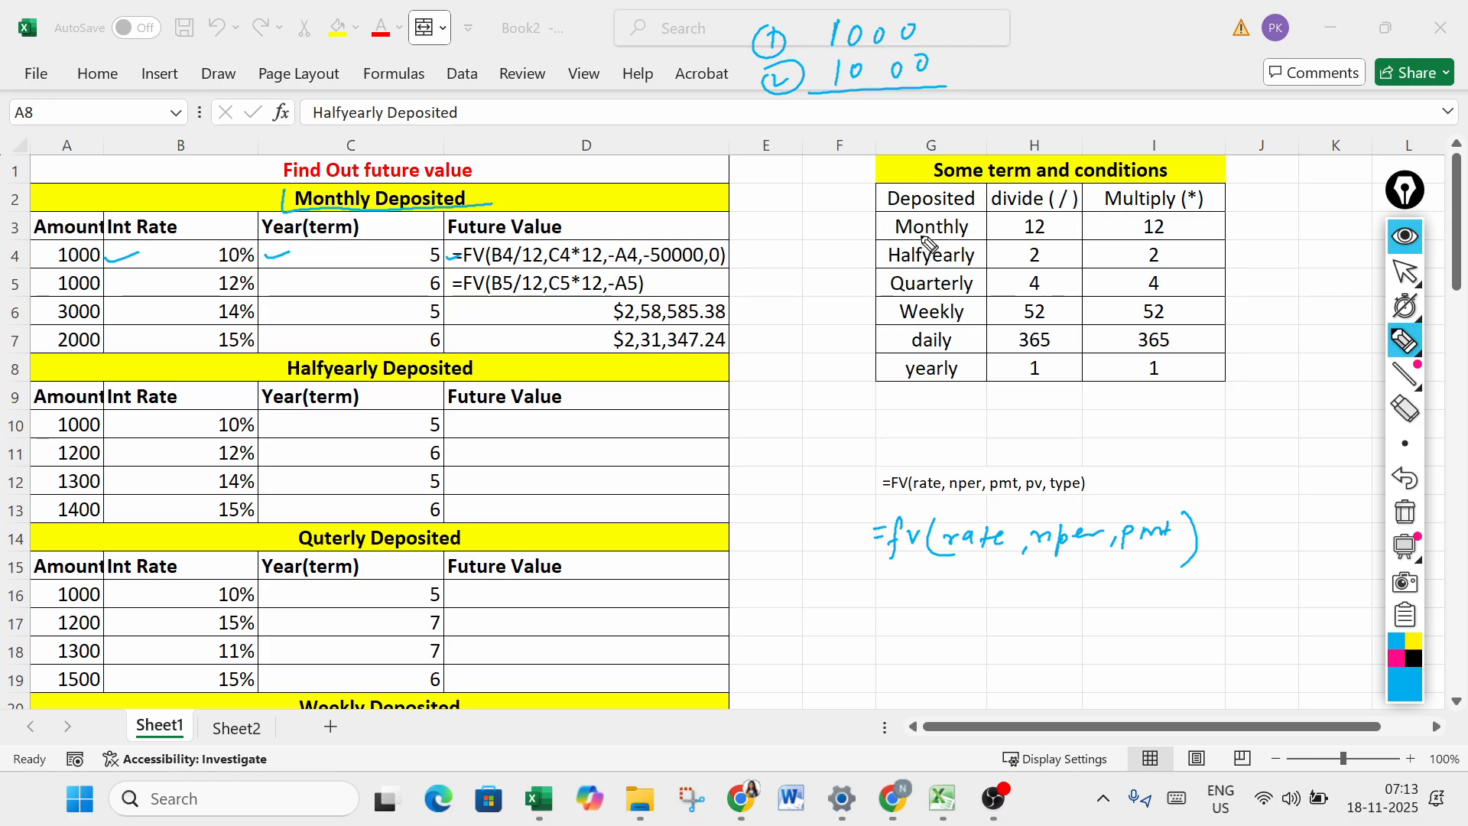
# - Underline Monthly and circle every divide and multiply value for the six deposit frequencies in the Some term and conditions table
pyautogui.moveTo(890, 239)
pyautogui.mouseDown()
pyautogui.moveTo(1071, 230)
pyautogui.moveTo(1032, 217)
pyautogui.mouseUp()
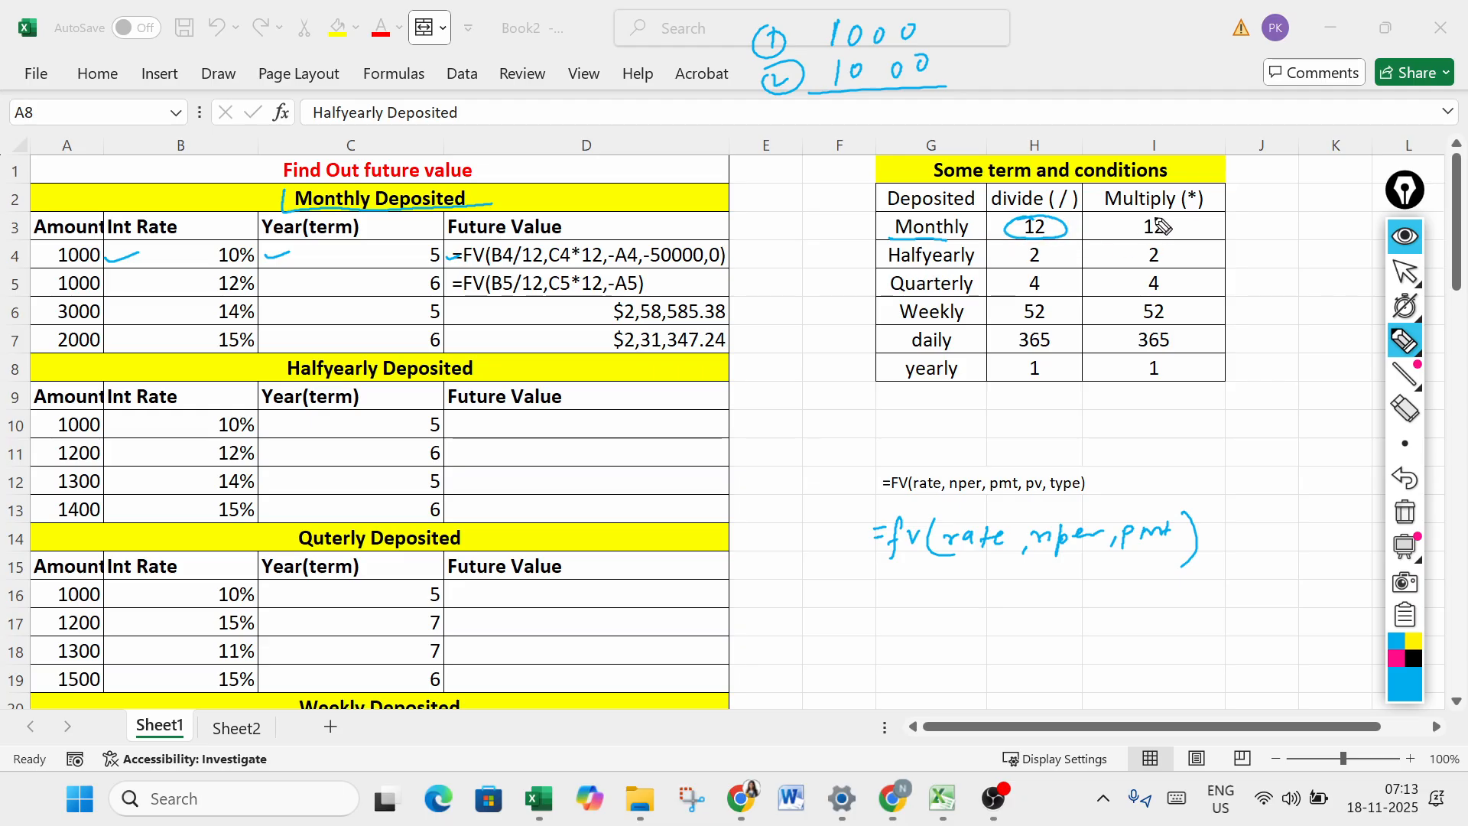
pyautogui.moveTo(1158, 224)
pyautogui.mouseDown()
pyautogui.moveTo(1126, 243)
pyautogui.moveTo(1193, 233)
pyautogui.moveTo(1164, 214)
pyautogui.mouseUp()
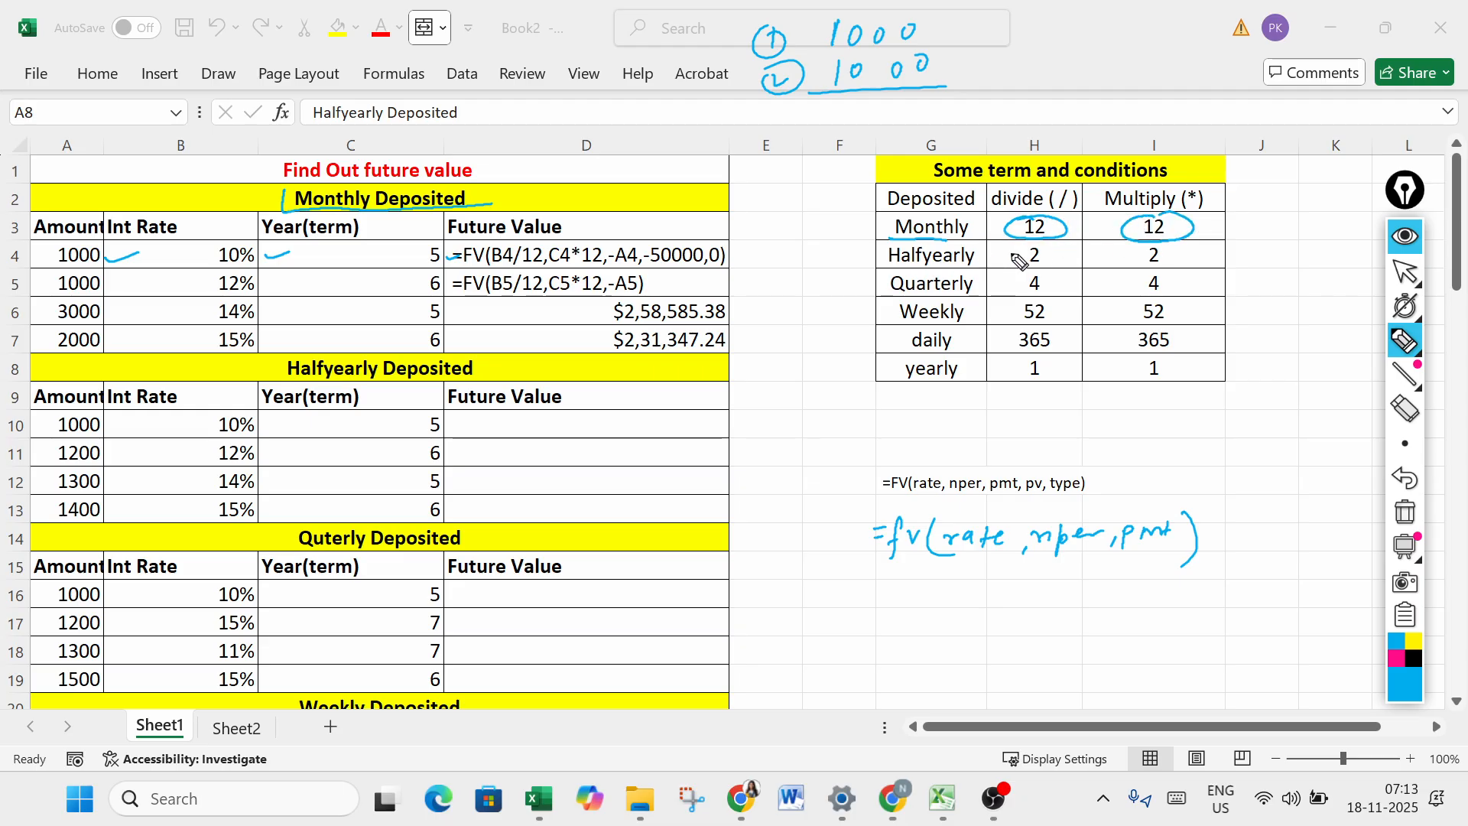
pyautogui.moveTo(1020, 261); pyautogui.dragTo(1061, 252)
pyautogui.moveTo(1158, 245)
pyautogui.mouseDown()
pyautogui.moveTo(1136, 263)
pyautogui.moveTo(1182, 246)
pyautogui.mouseUp()
pyautogui.moveTo(1023, 274)
pyautogui.mouseDown()
pyautogui.moveTo(1000, 290)
pyautogui.moveTo(1052, 280)
pyautogui.moveTo(1025, 270)
pyautogui.mouseUp()
pyautogui.moveTo(1147, 272); pyautogui.dragTo(1170, 271)
pyautogui.moveTo(1034, 300)
pyautogui.mouseDown()
pyautogui.moveTo(1019, 318)
pyautogui.moveTo(1059, 303)
pyautogui.mouseUp()
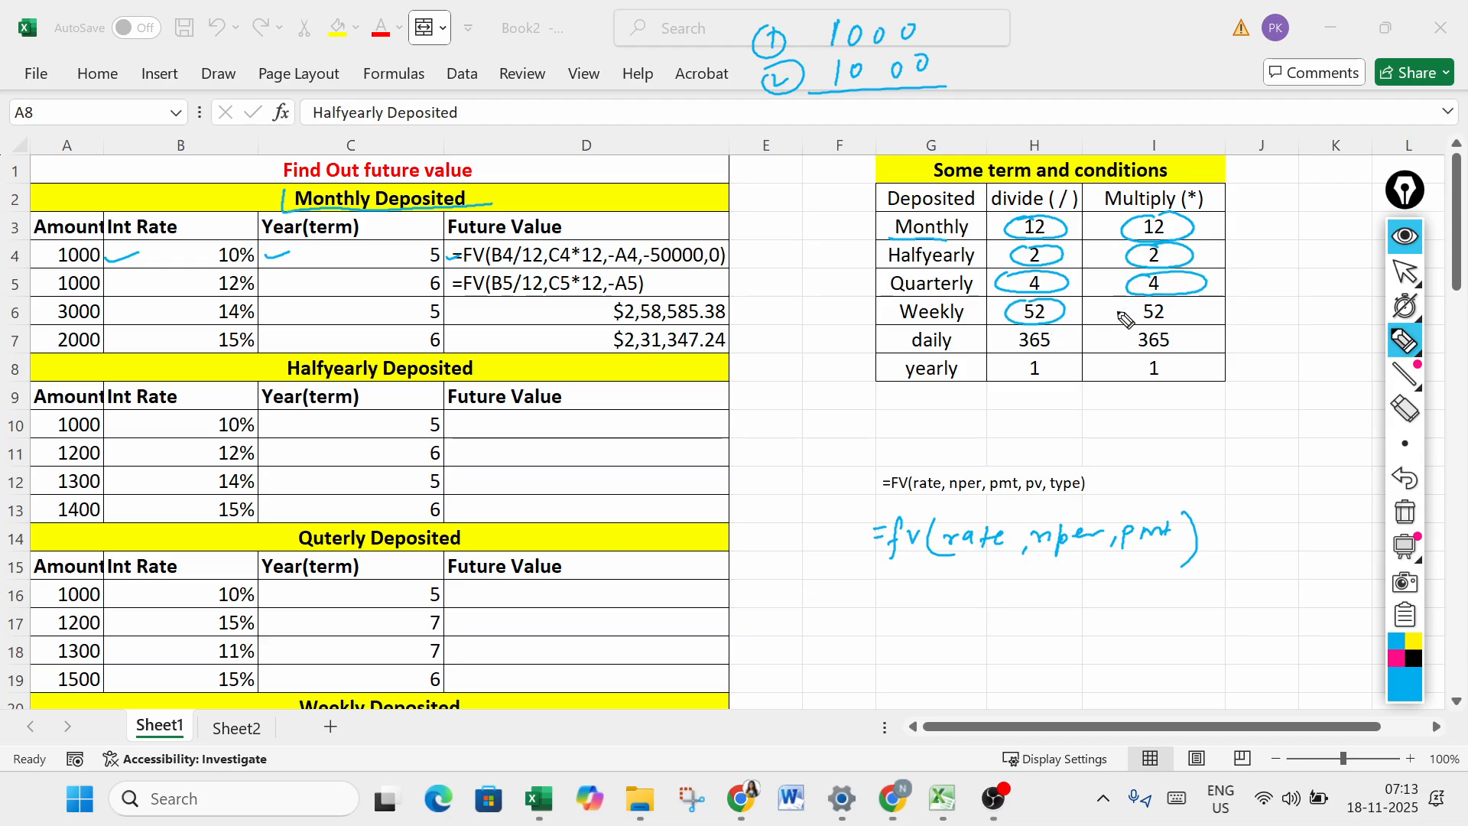
pyautogui.moveTo(1158, 297)
pyautogui.mouseDown()
pyautogui.moveTo(1159, 333)
pyautogui.moveTo(1168, 298)
pyautogui.mouseUp()
pyautogui.moveTo(1013, 334)
pyautogui.mouseDown()
pyautogui.moveTo(1043, 363)
pyautogui.moveTo(1130, 351)
pyautogui.moveTo(1124, 330)
pyautogui.moveTo(1043, 374)
pyautogui.moveTo(1071, 359)
pyautogui.mouseUp()
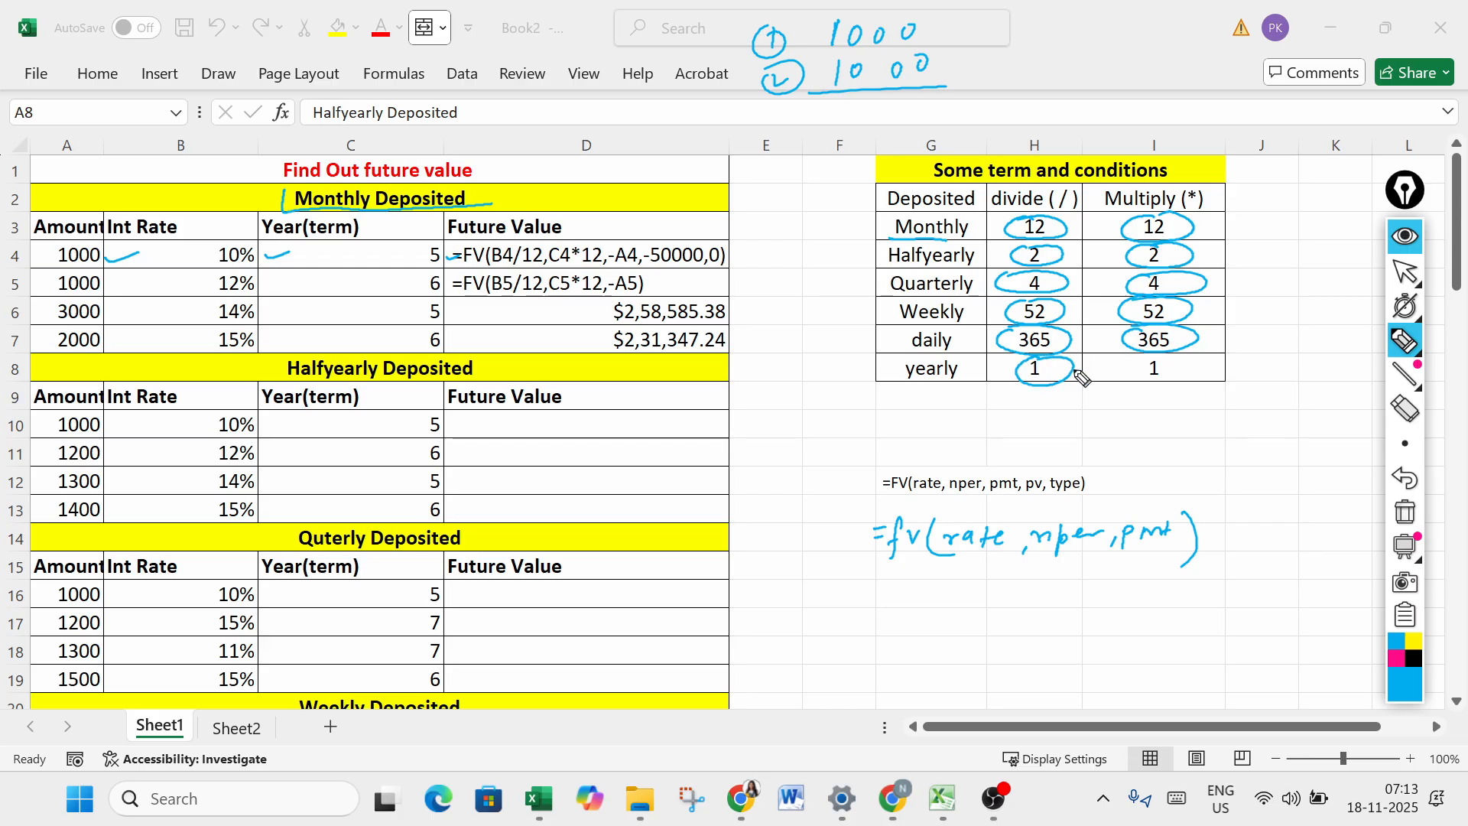
pyautogui.moveTo(1177, 358); pyautogui.dragTo(1164, 354)
# - Enter =FV(B10/2,C10*2,-A10) in cell D10 to calculate the future value of the first half-yearly deposit
pyautogui.moveTo(1390, 372)
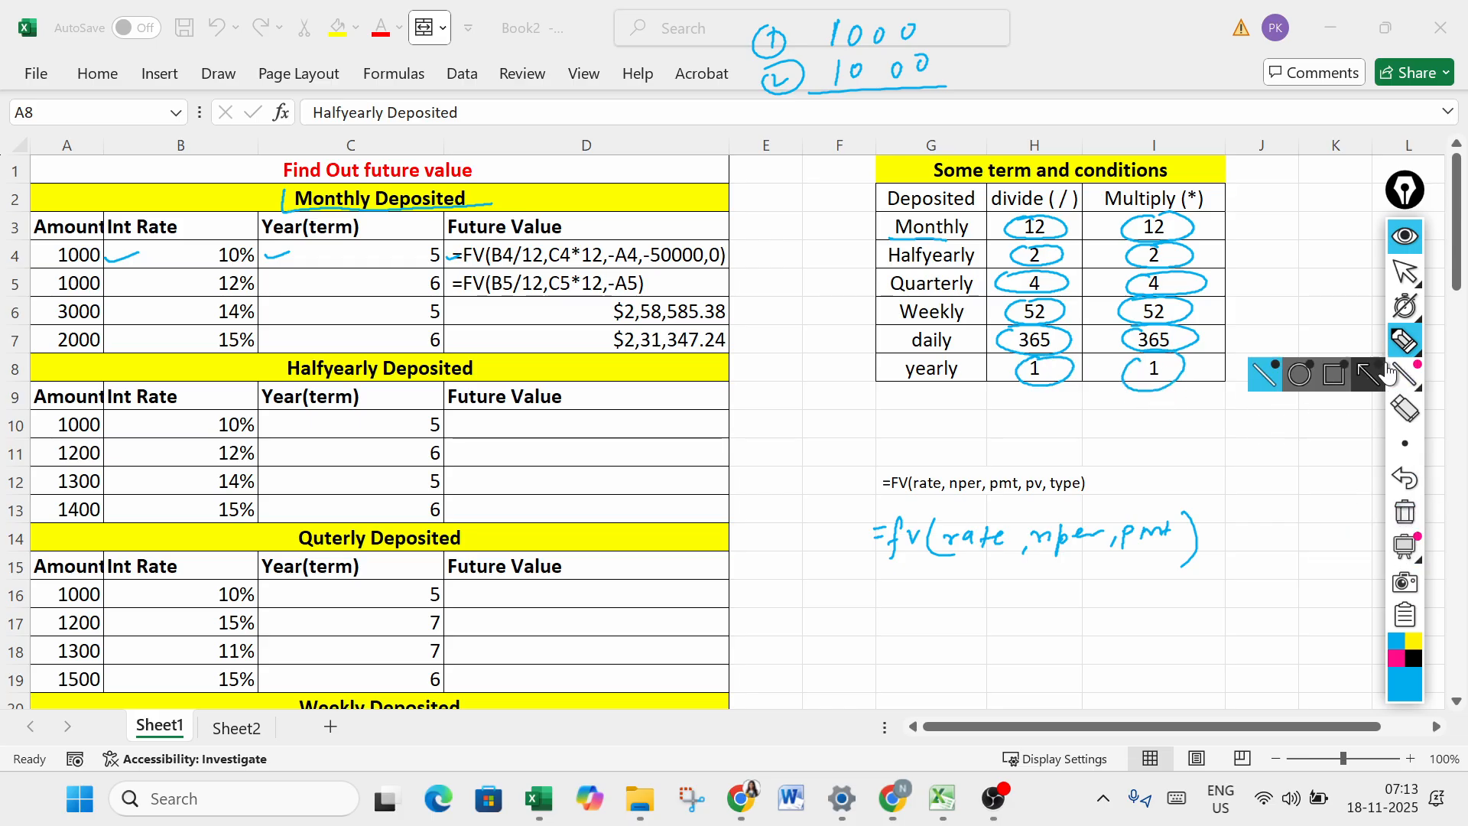
pyautogui.click(1405, 271)
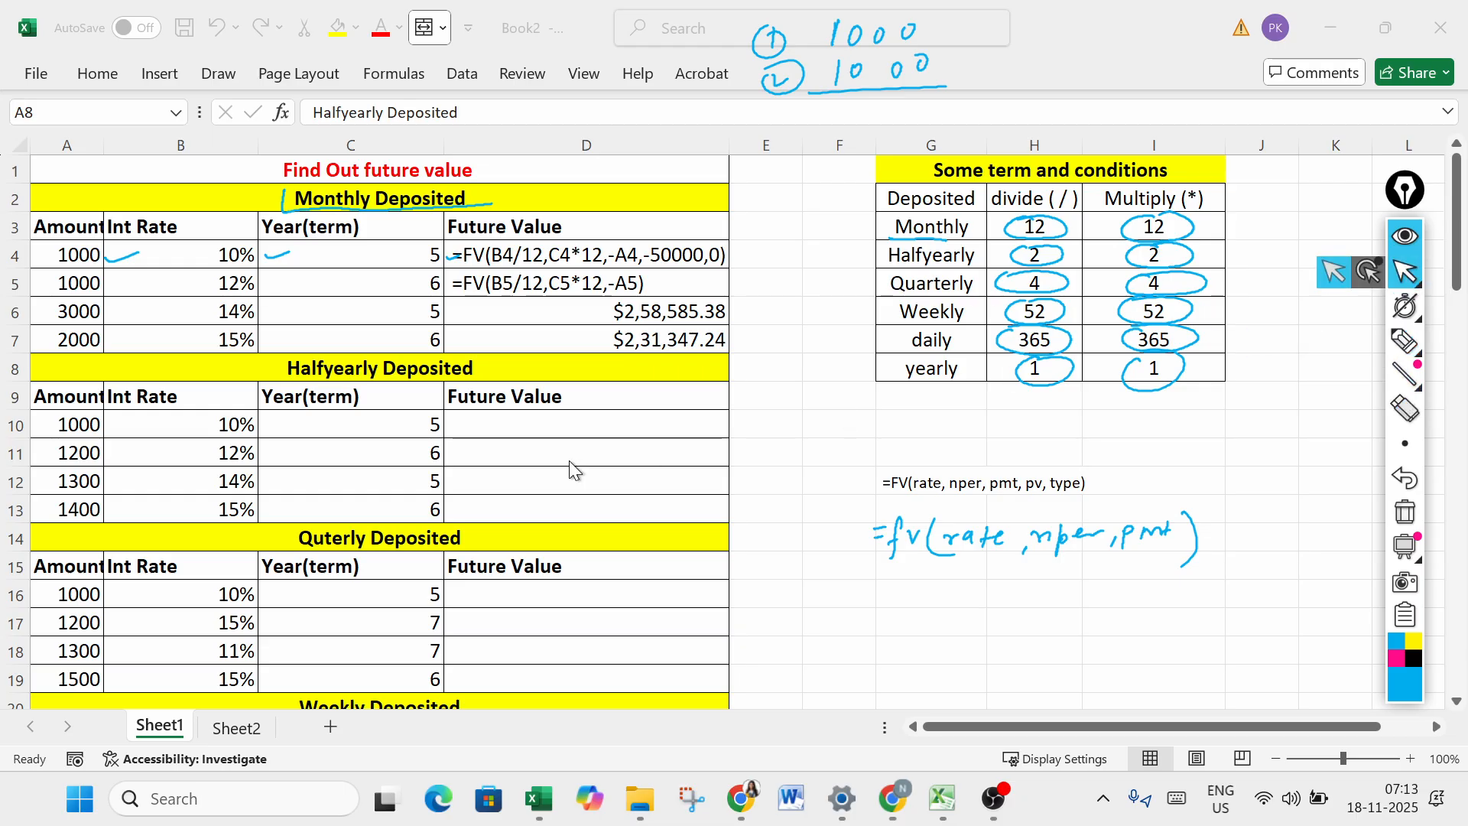
pyautogui.click(484, 427)
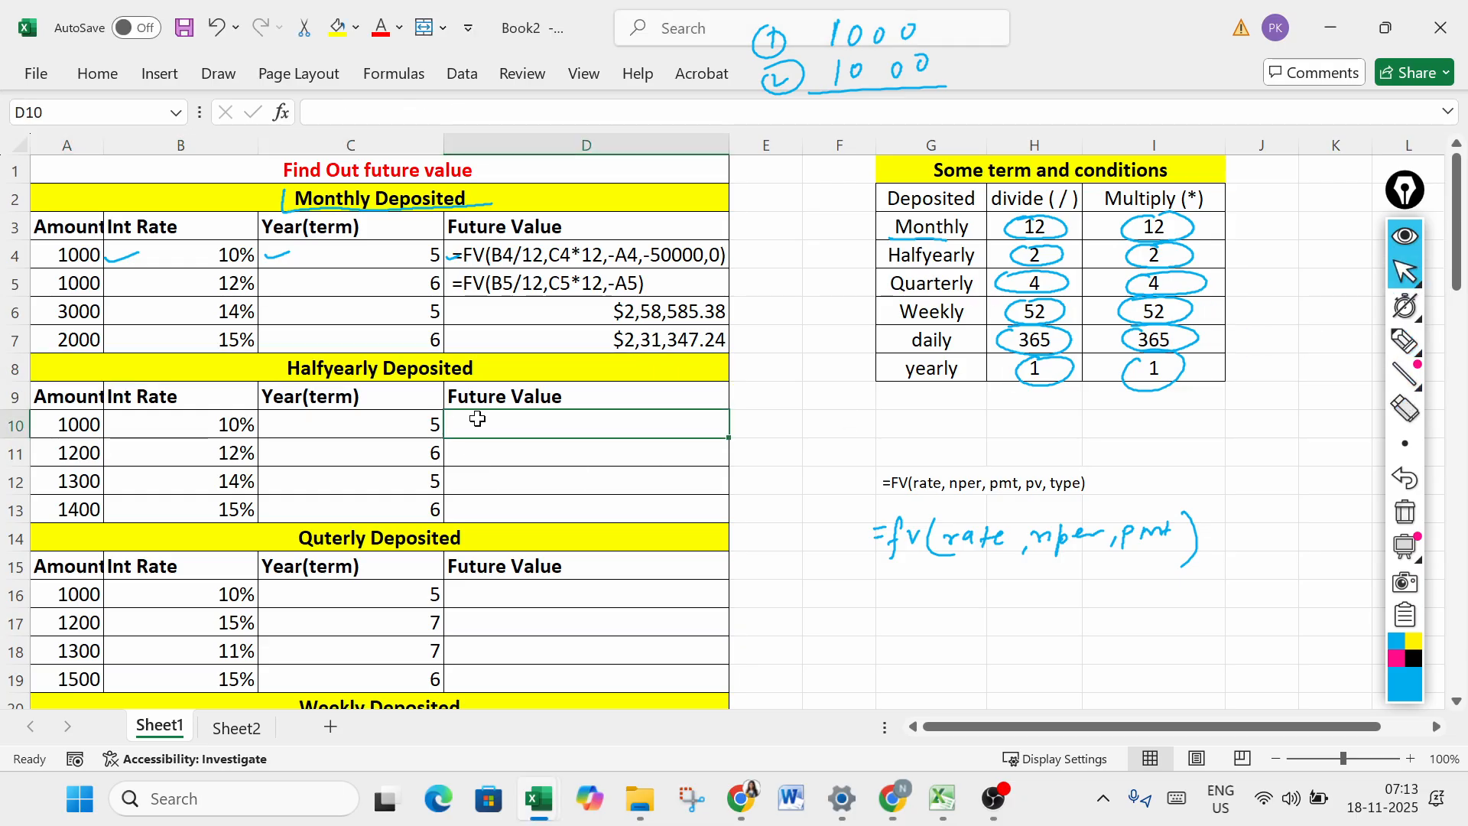
pyautogui.write('=fv')
pyautogui.press('Tab')
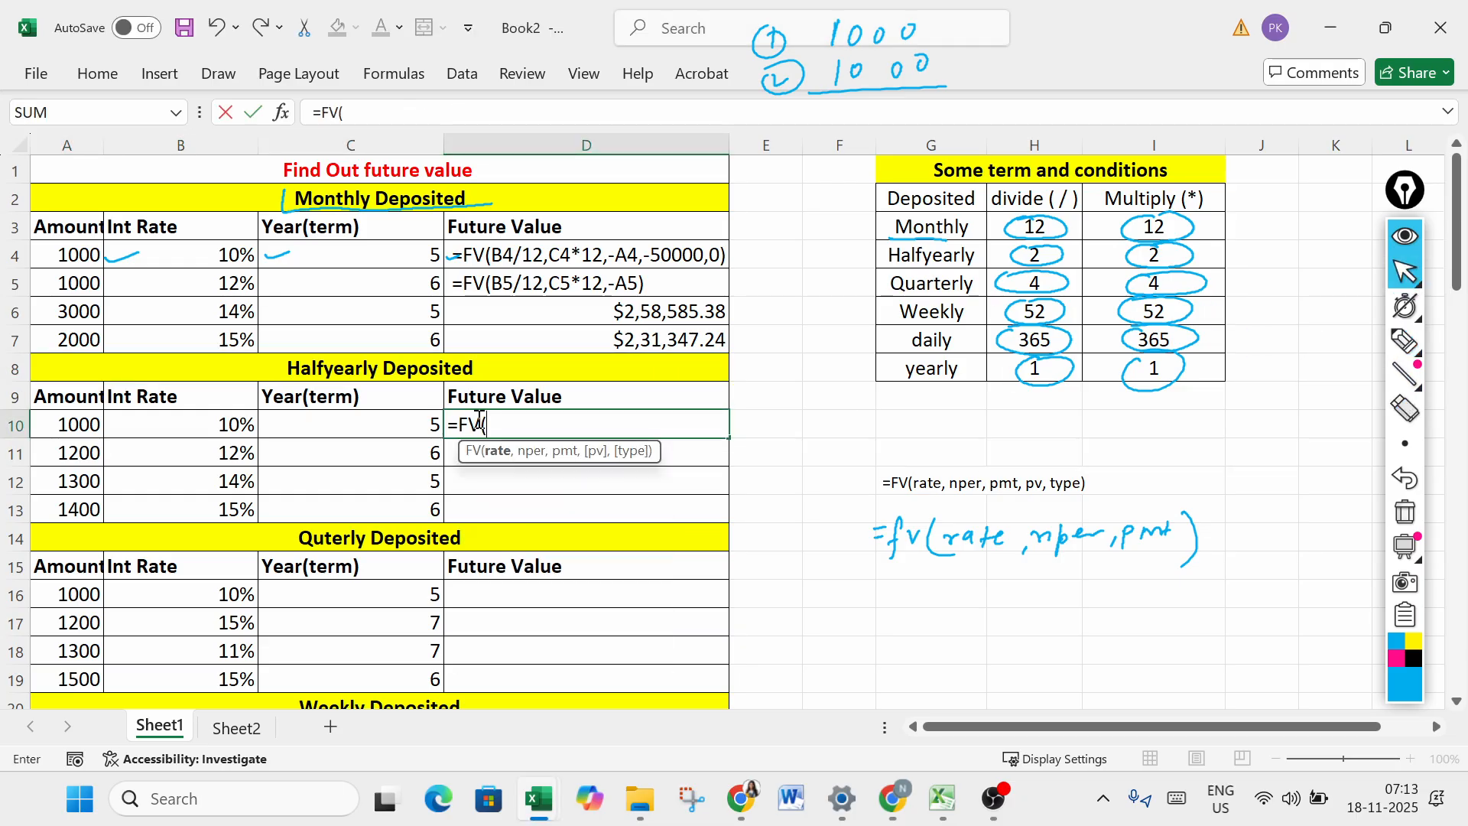
pyautogui.click(202, 425)
pyautogui.write('/')
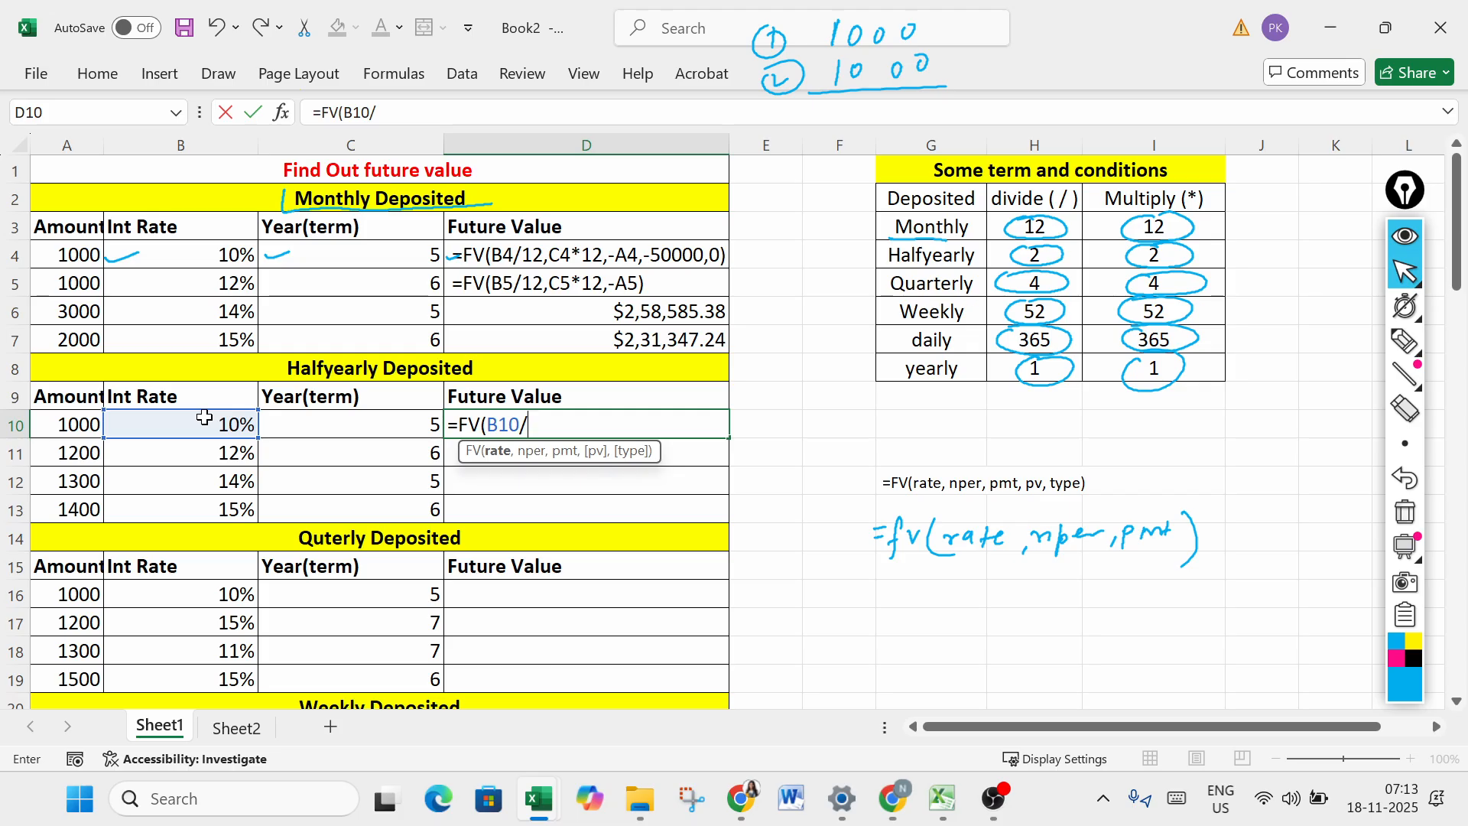
pyautogui.write('2,')
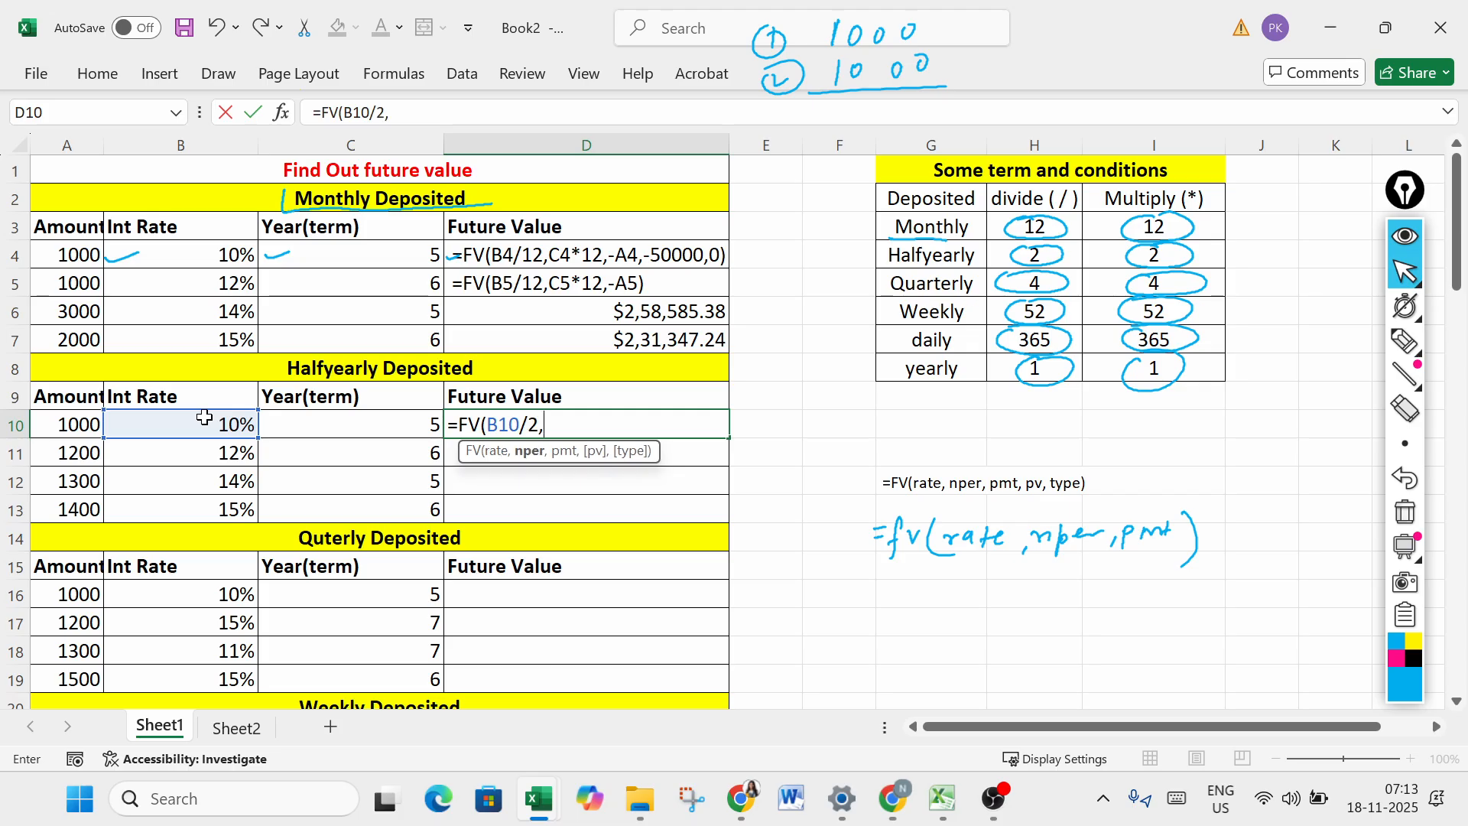
pyautogui.click(340, 414)
pyautogui.write('*2')
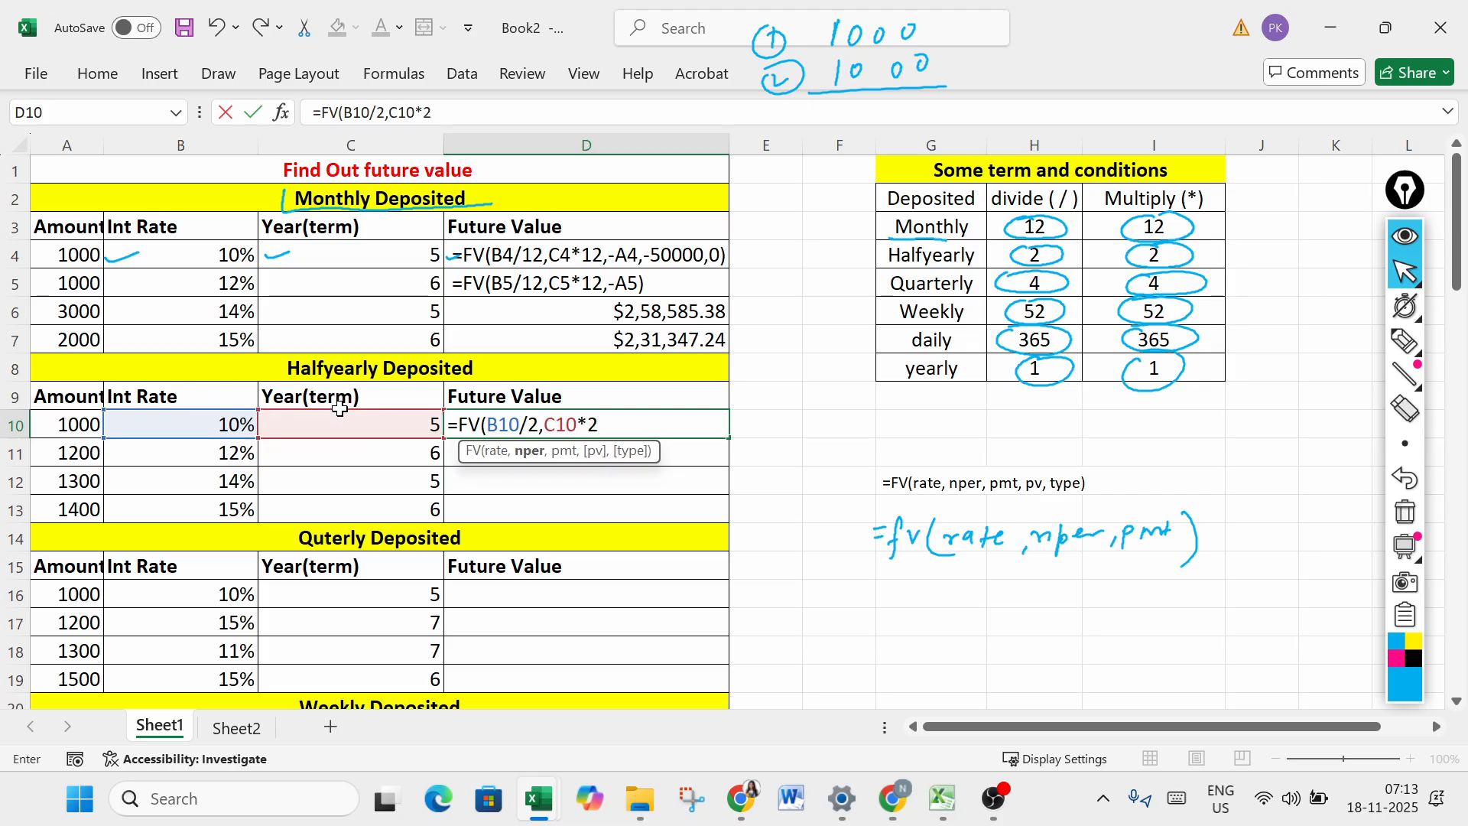
pyautogui.write(',')
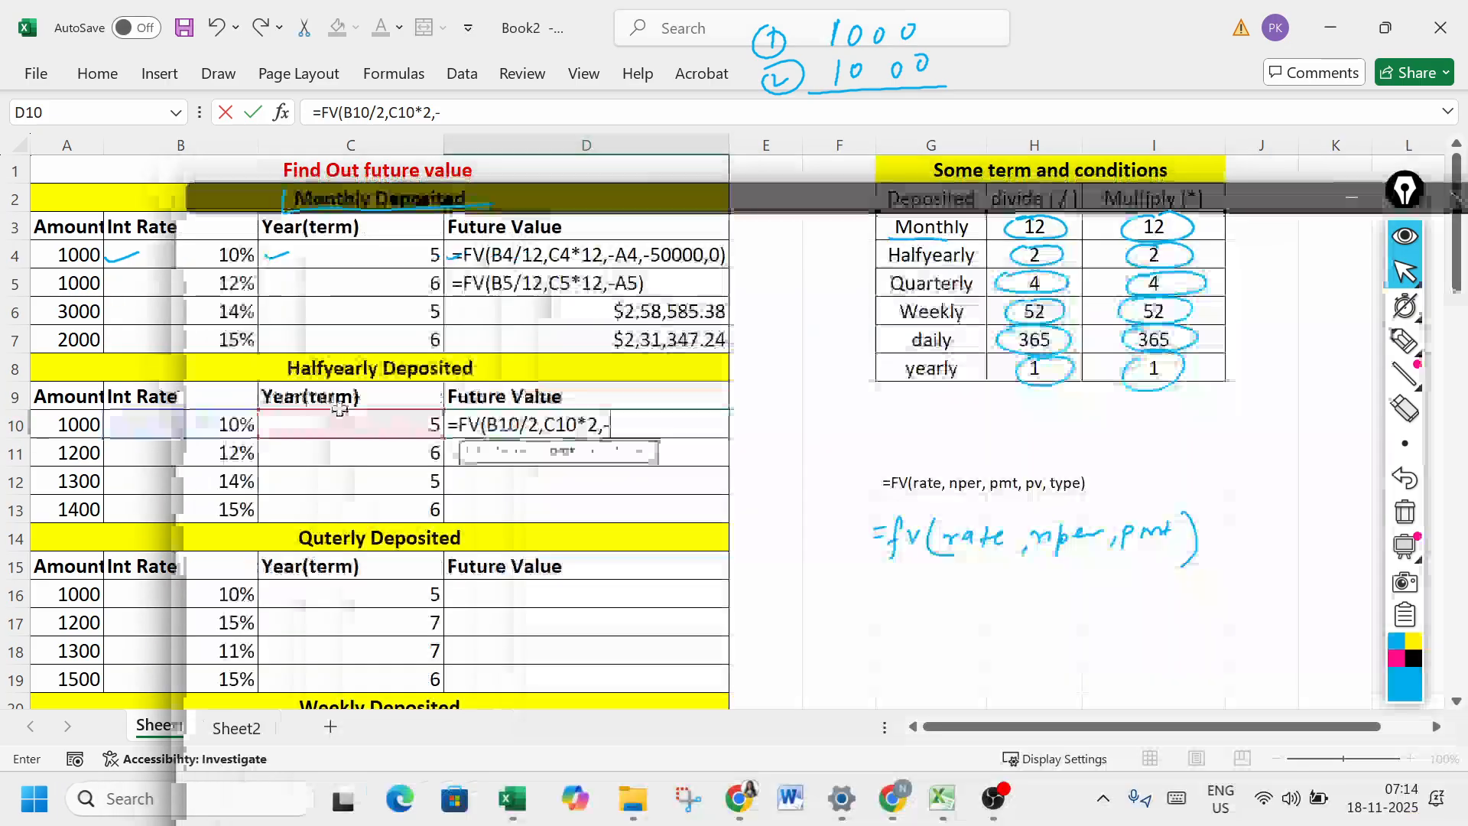
pyautogui.write('-')
pyautogui.click(79, 423)
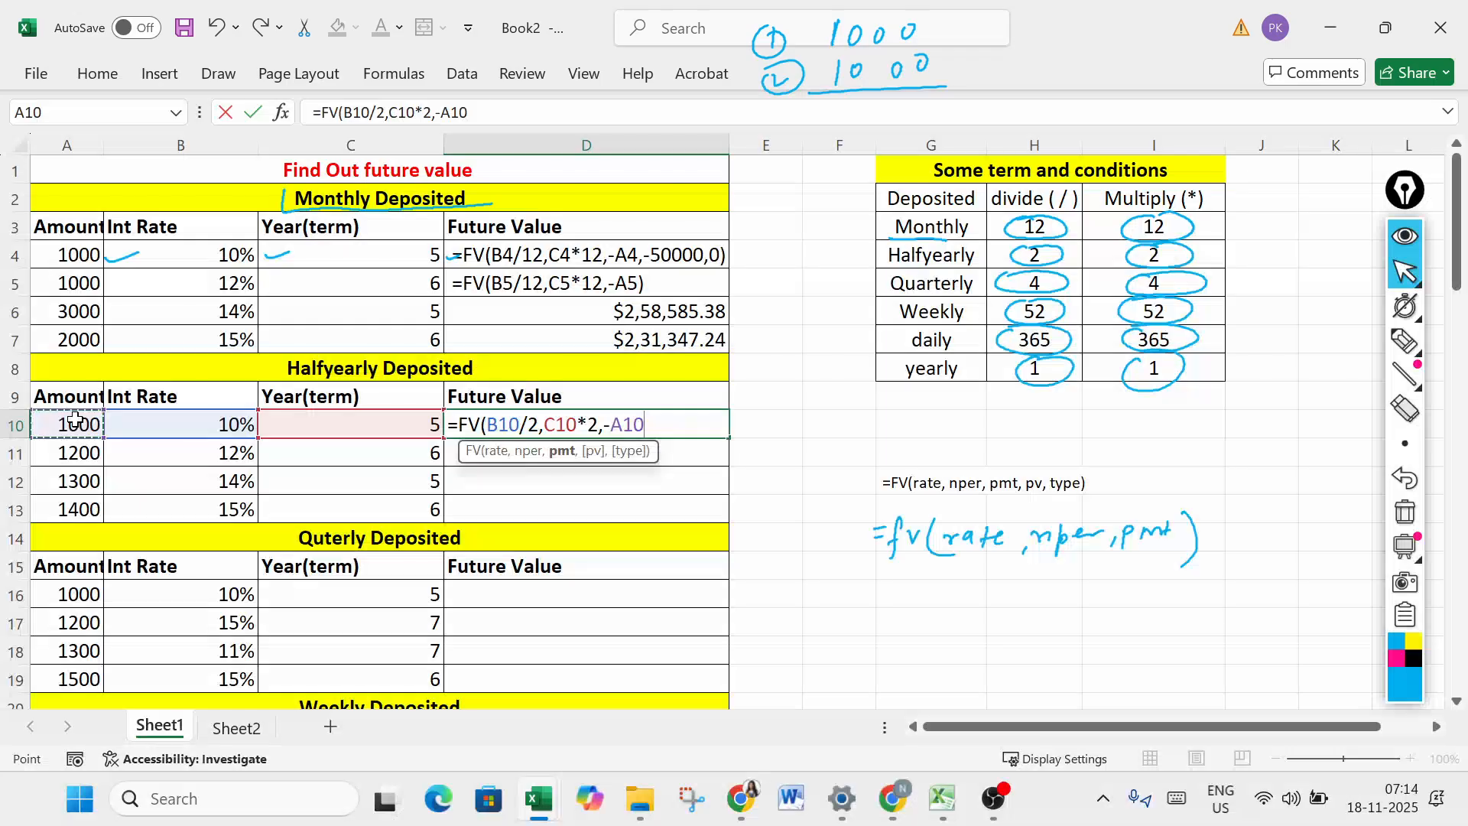
pyautogui.write(')')
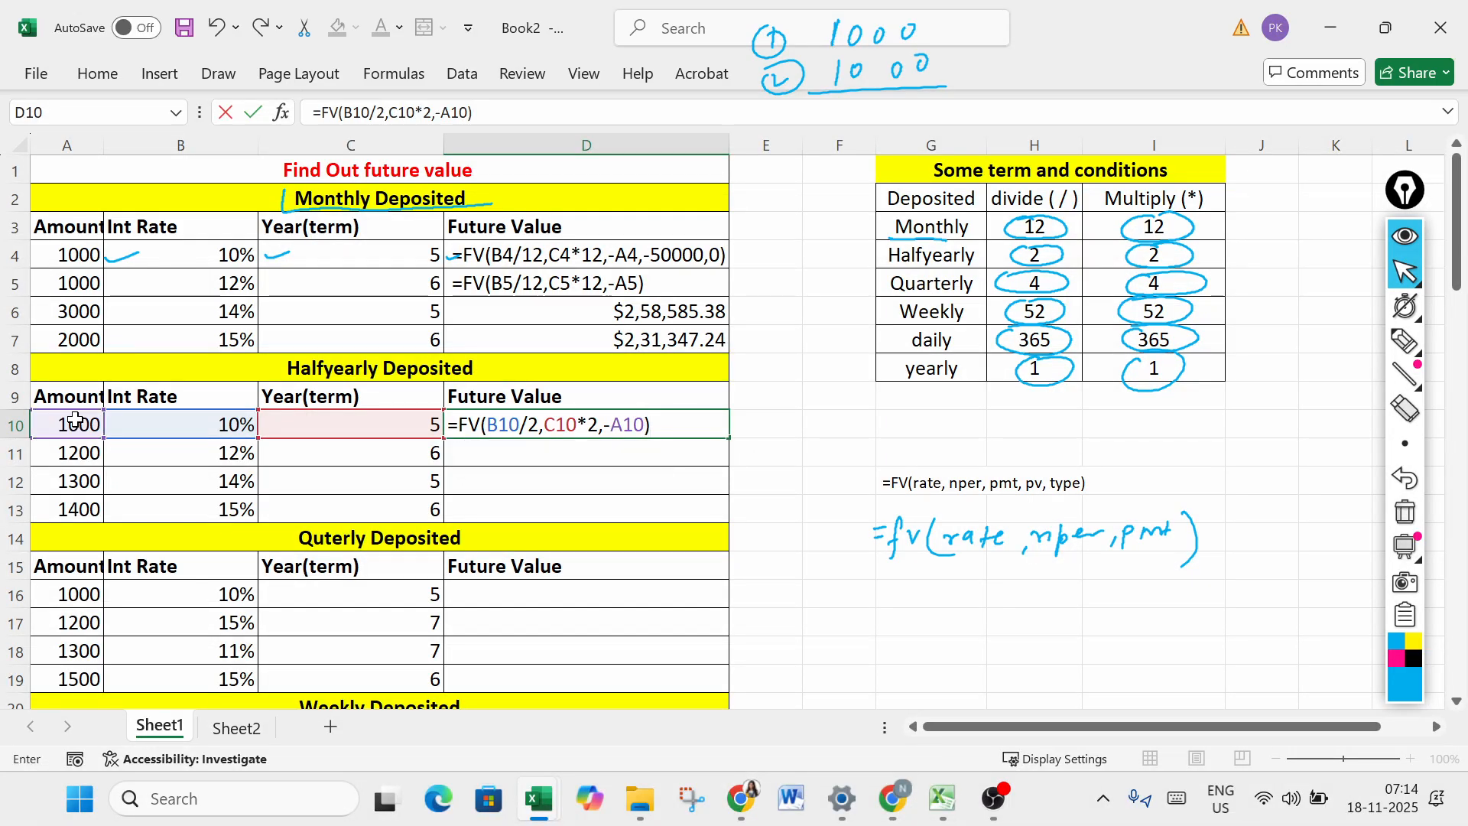
pyautogui.press('Return')
# - Fill the half-yearly FV formula from D10 down to D13 and check the formulas in D10 and D12
pyautogui.click(649, 421)
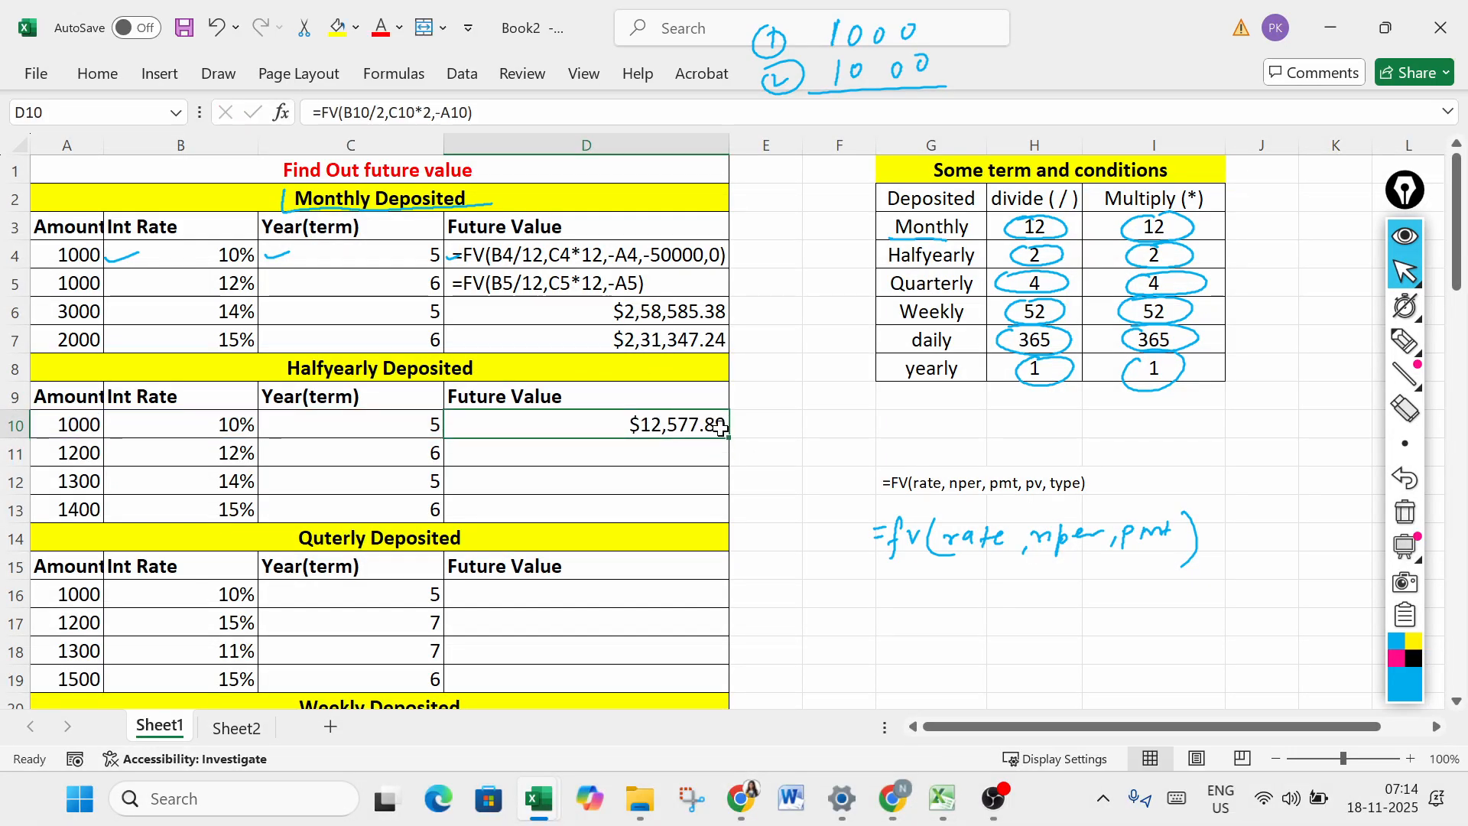
pyautogui.moveTo(729, 437); pyautogui.dragTo(727, 514)
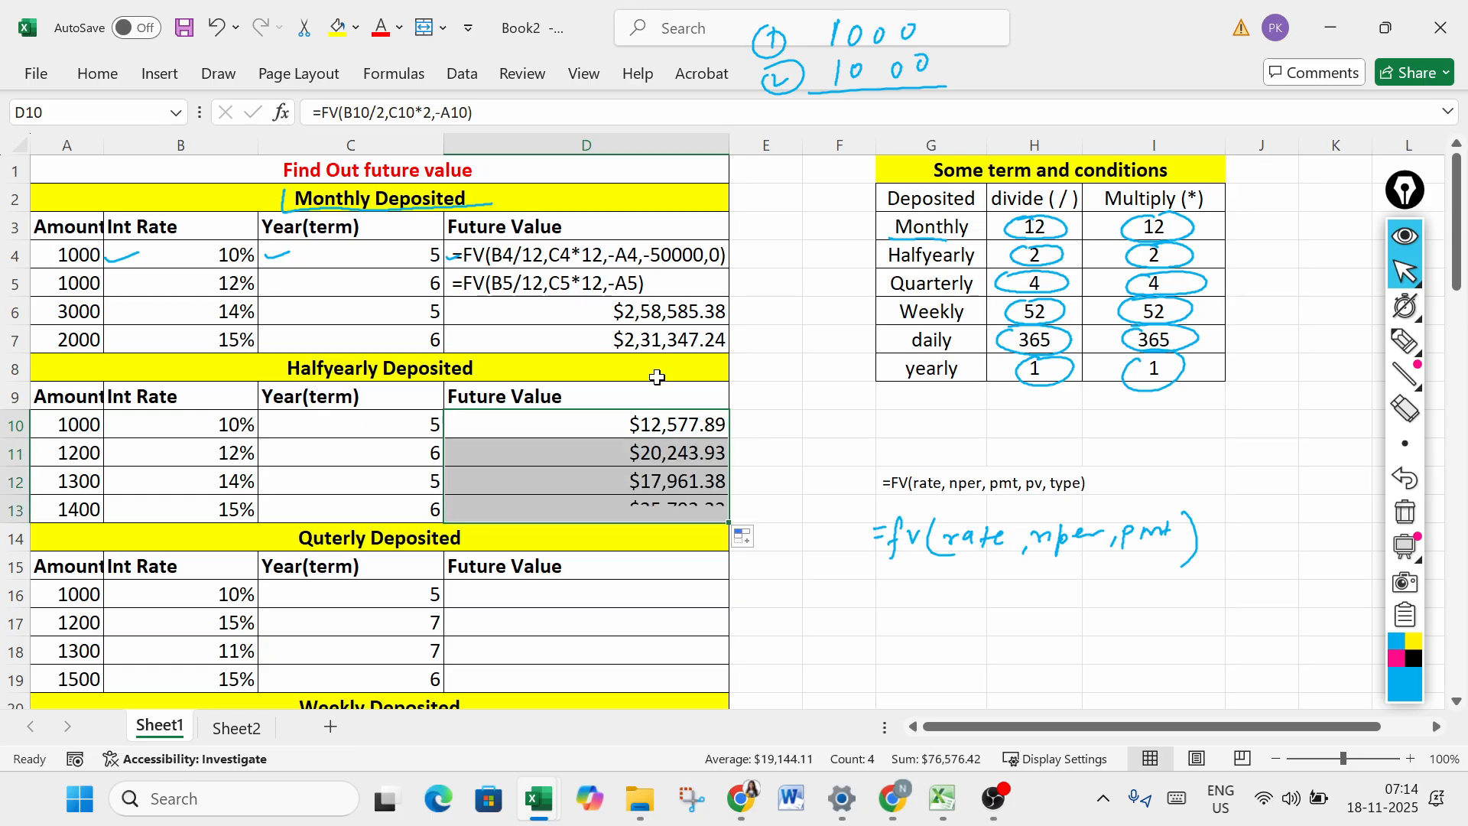
pyautogui.click(606, 423)
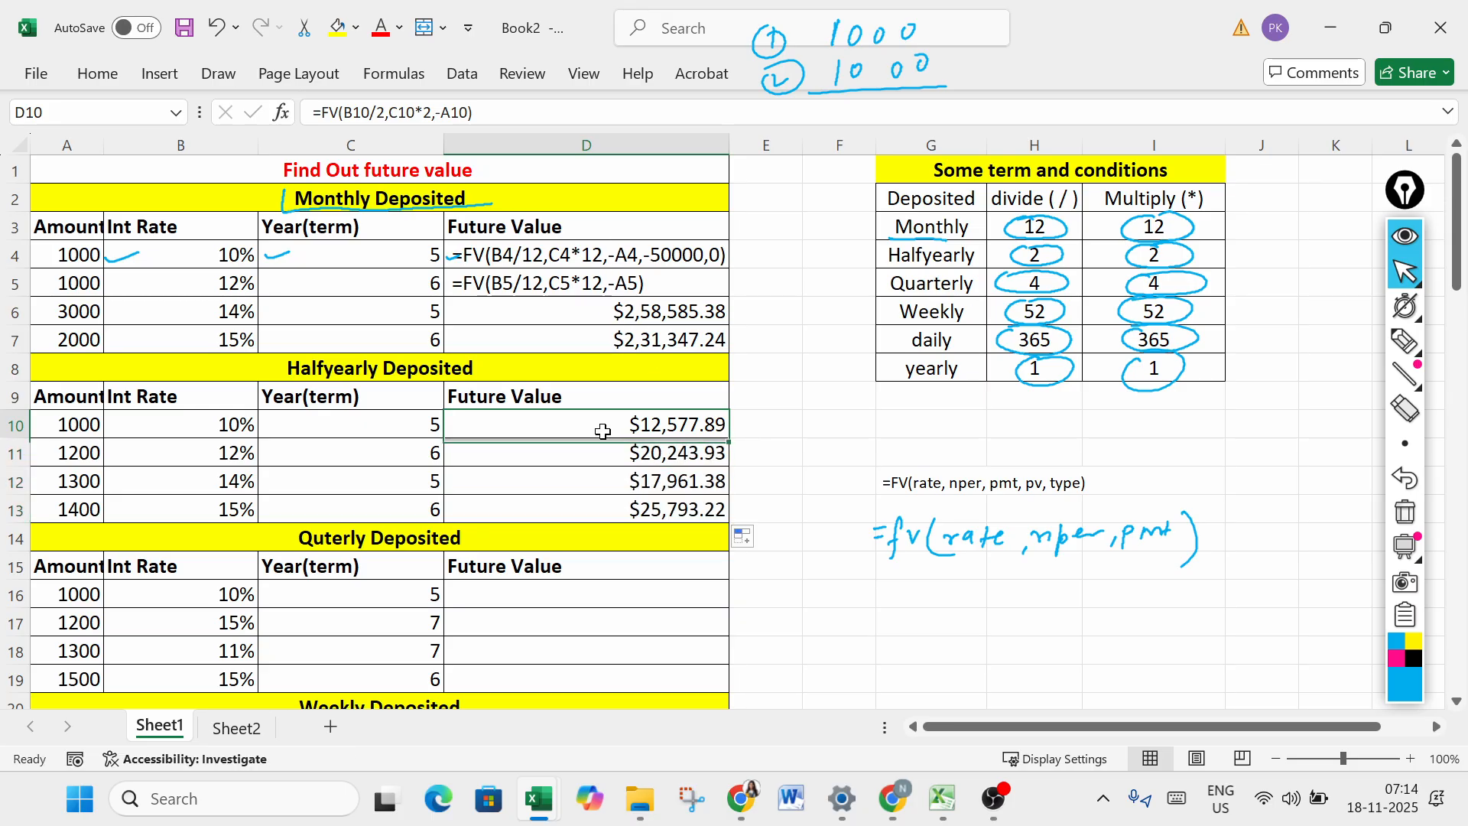
pyautogui.click(588, 481)
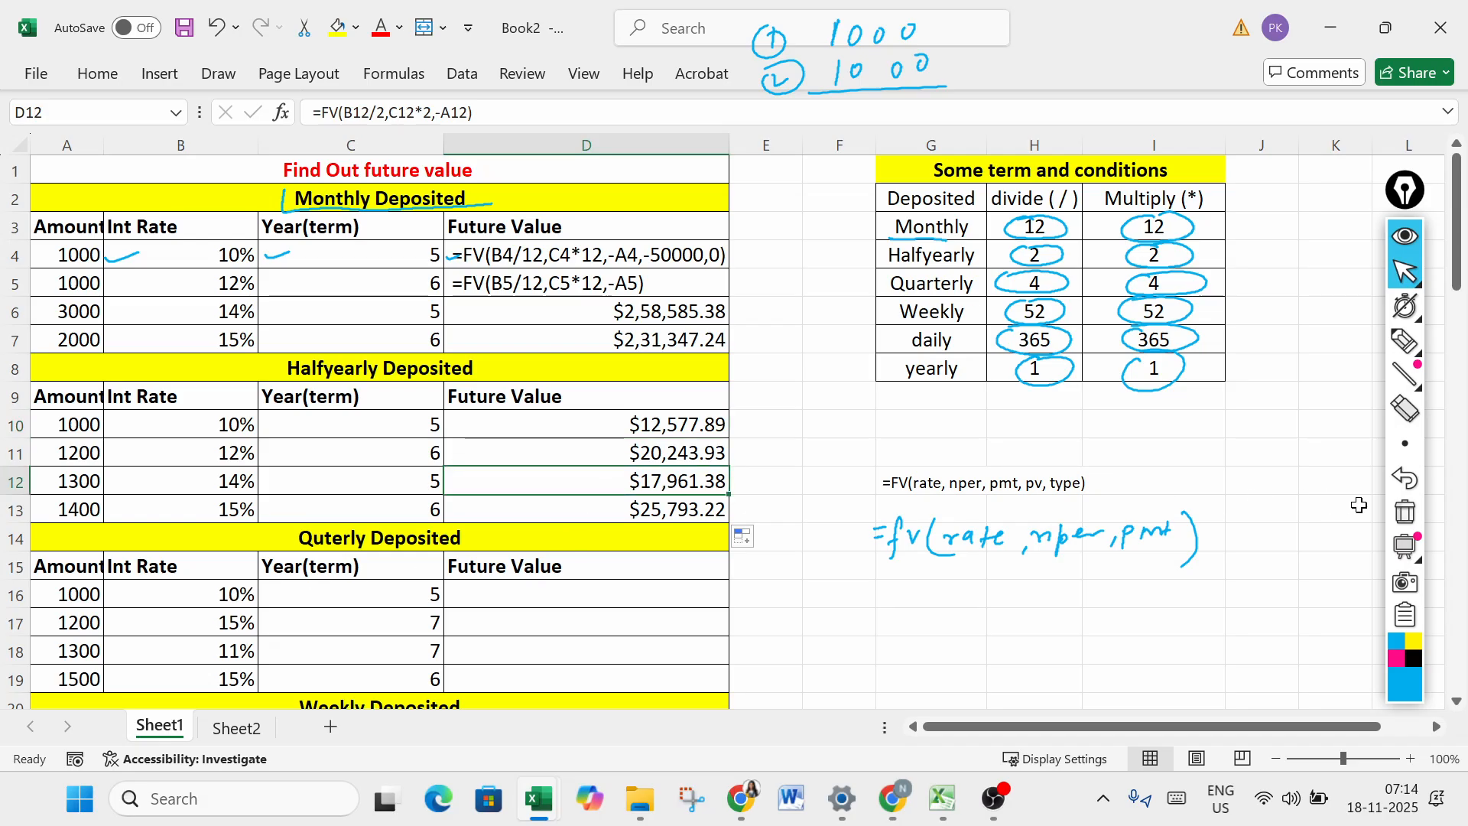
# - Enter =FV(B16/4,C16*4,-A16) in cell D16 to calculate the future value of the first quarterly deposit
pyautogui.scroll(-4, 1451, 710)
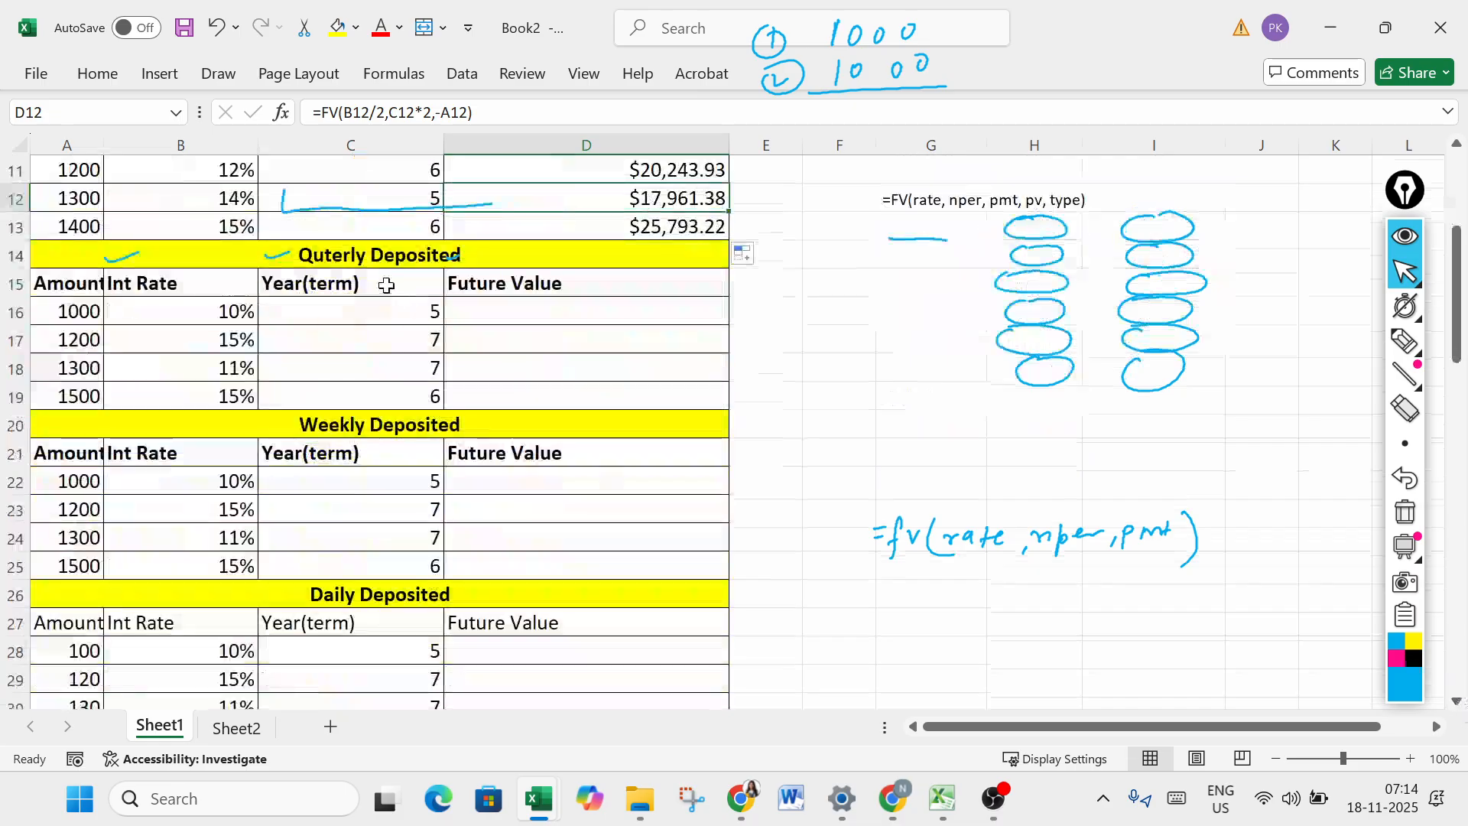
pyautogui.click(575, 284)
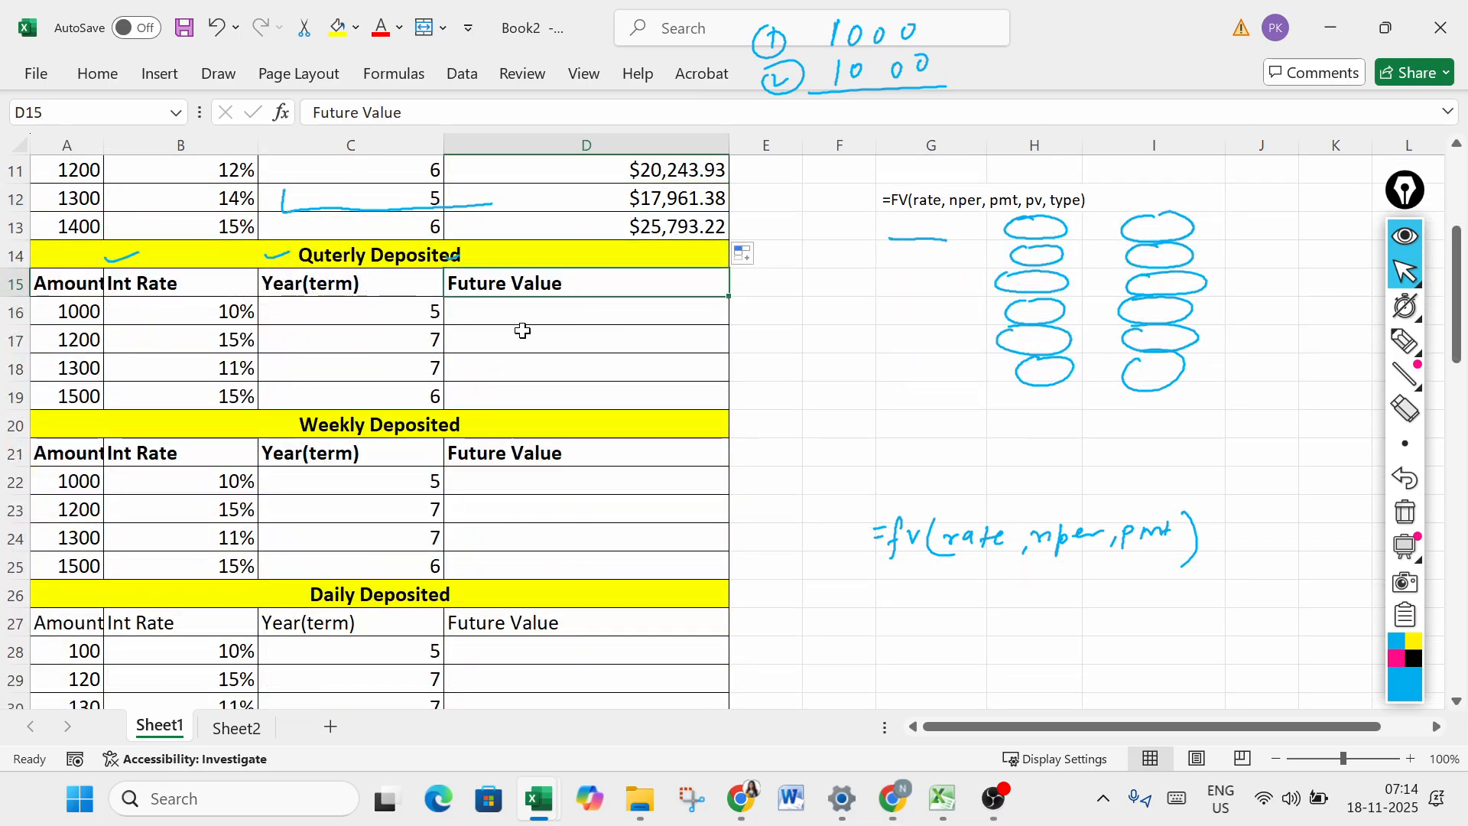
pyautogui.click(549, 309)
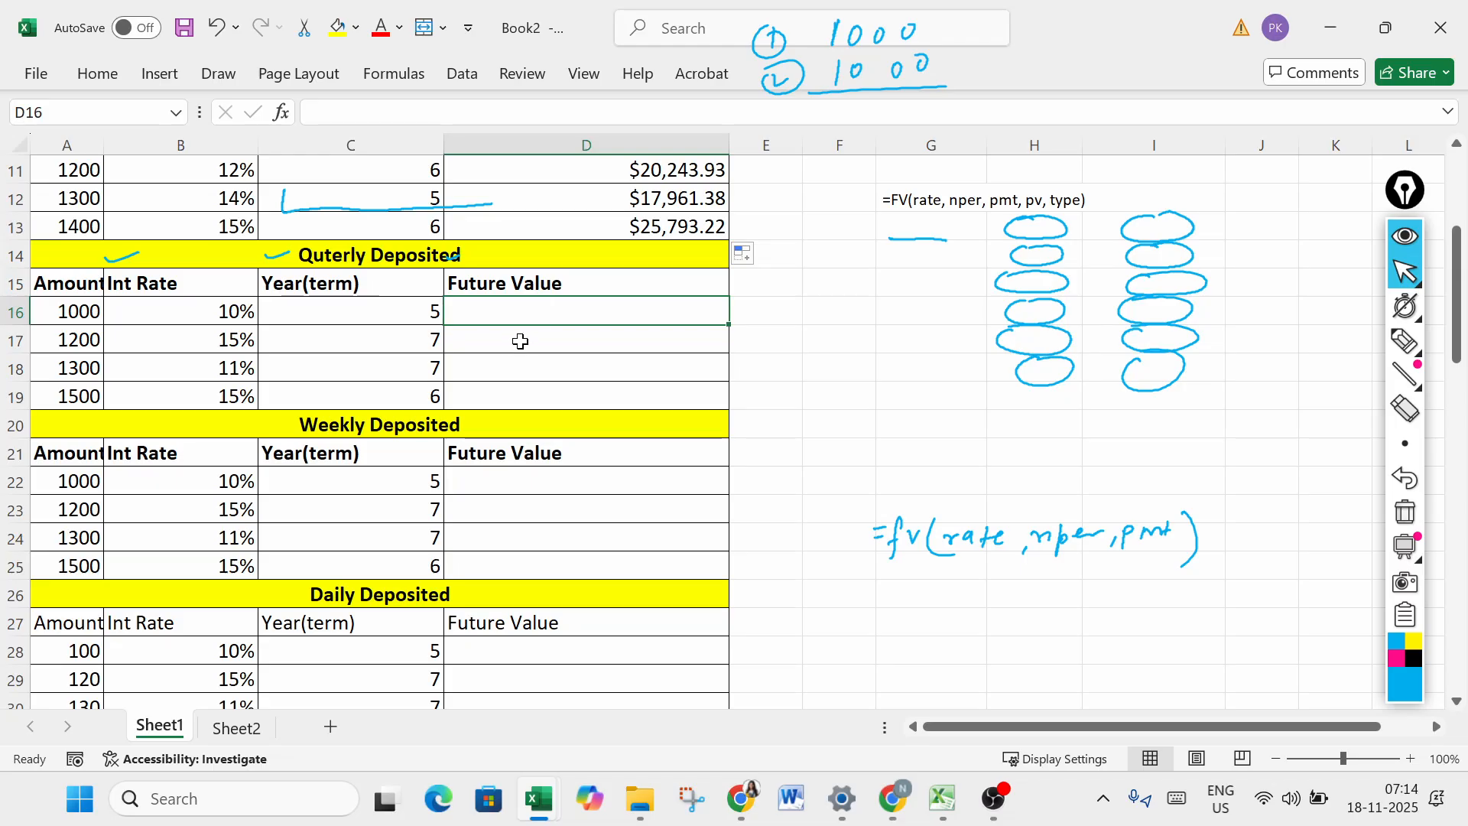
pyautogui.write('=fv')
pyautogui.press('Tab')
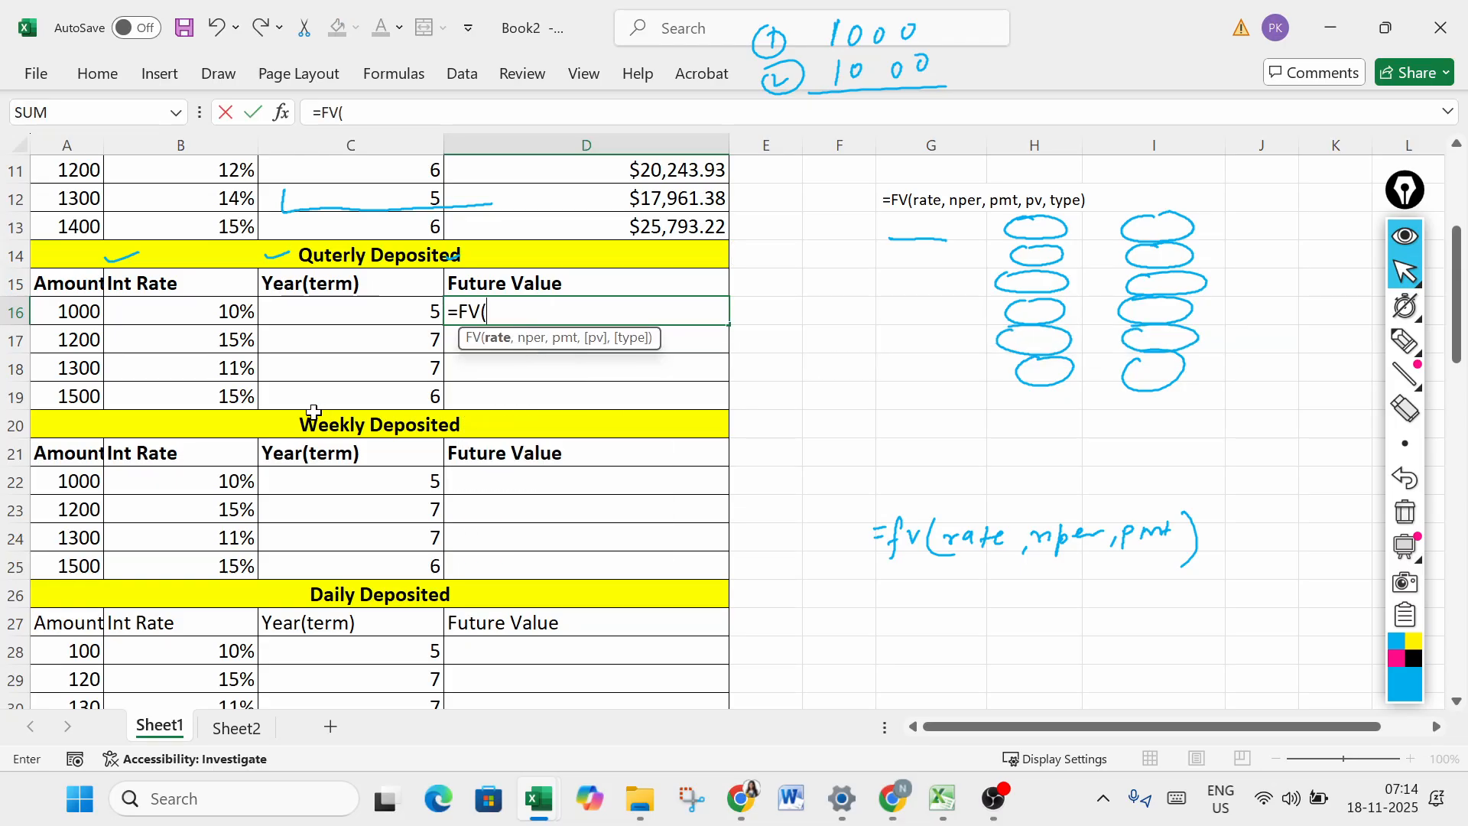
pyautogui.click(236, 318)
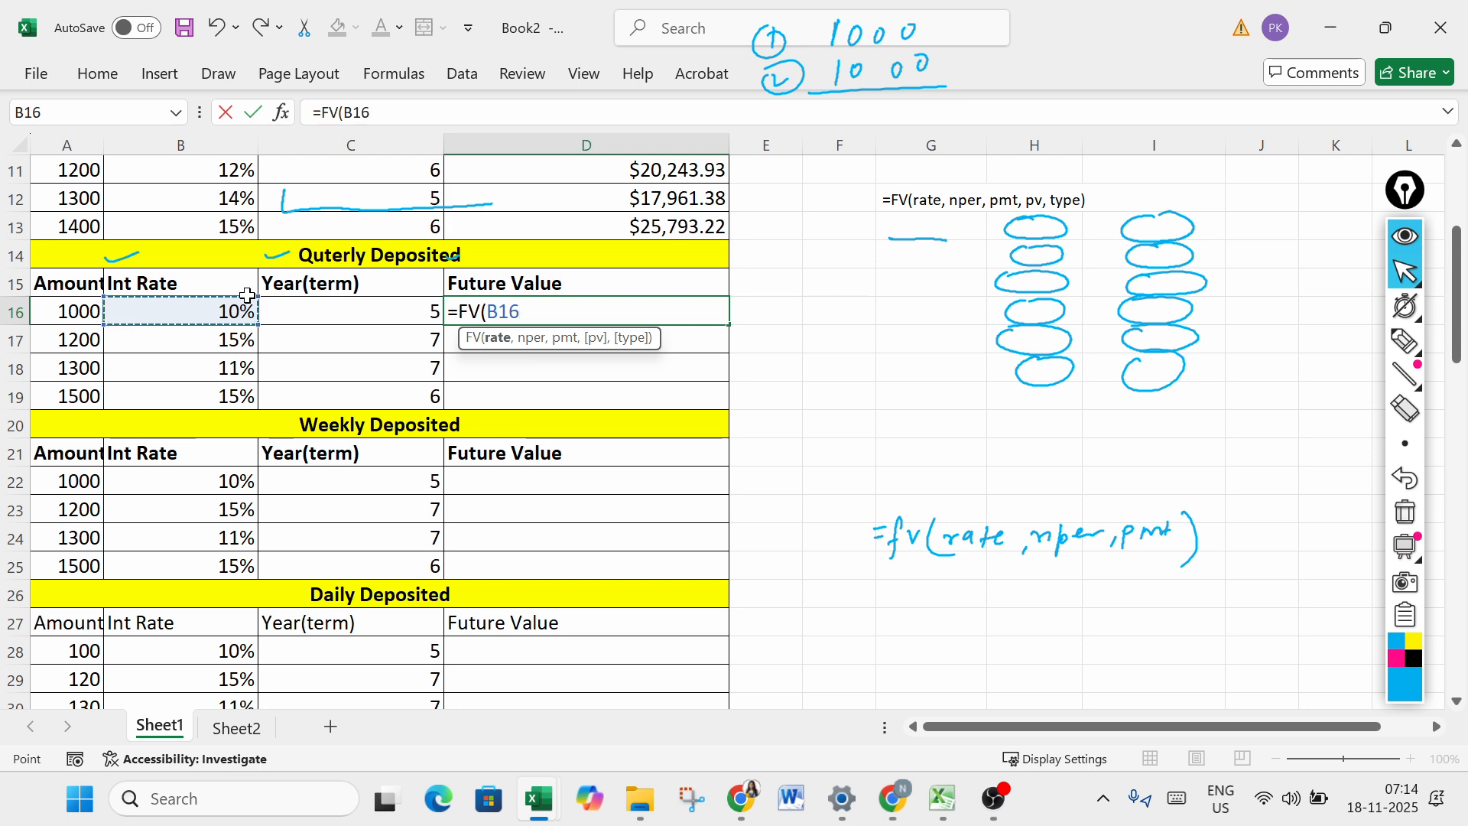
pyautogui.write('/4,')
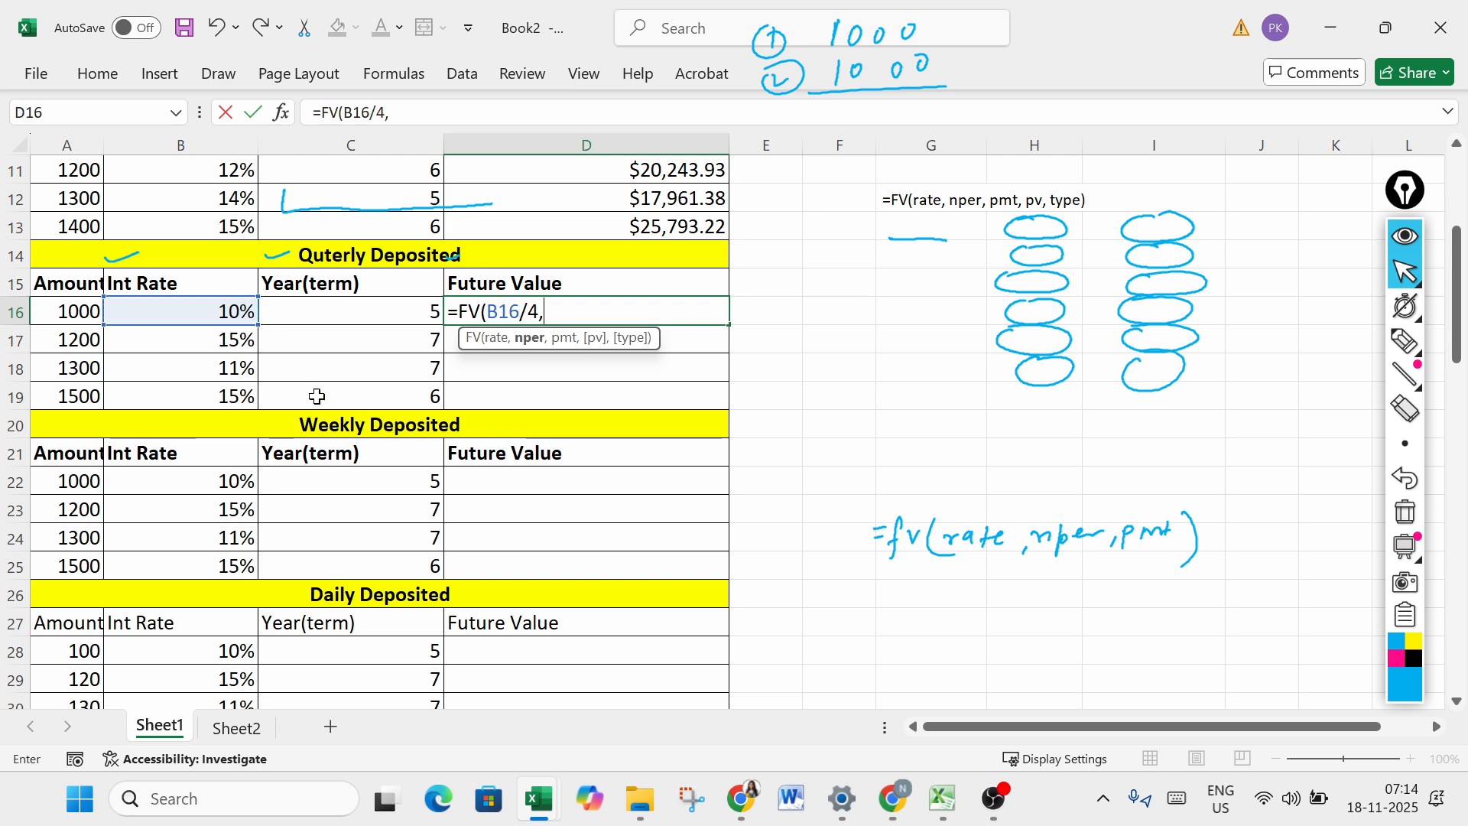
pyautogui.click(395, 304)
pyautogui.write('*')
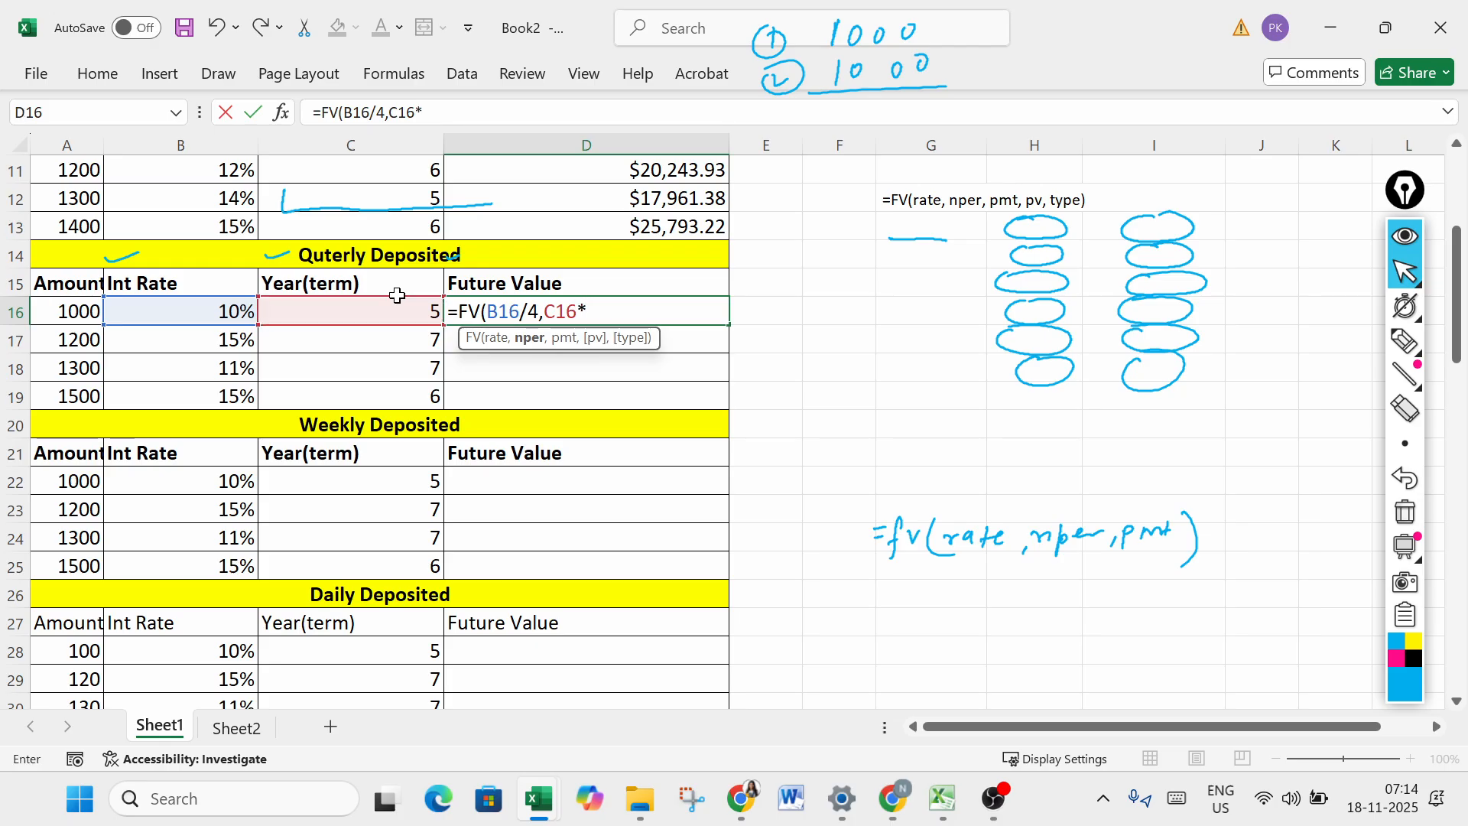
pyautogui.write('4,')
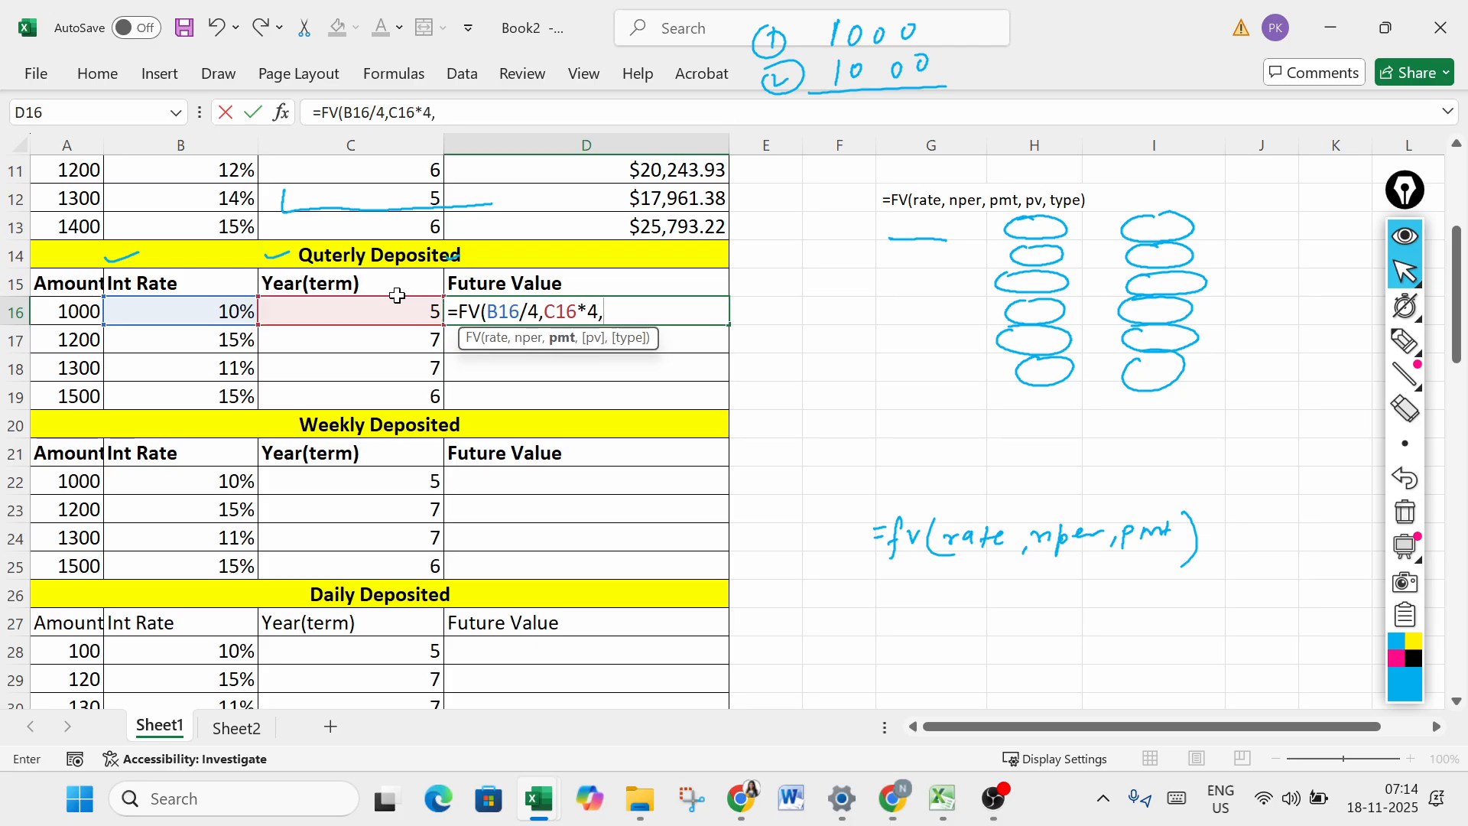
pyautogui.write('-')
pyautogui.click(85, 296)
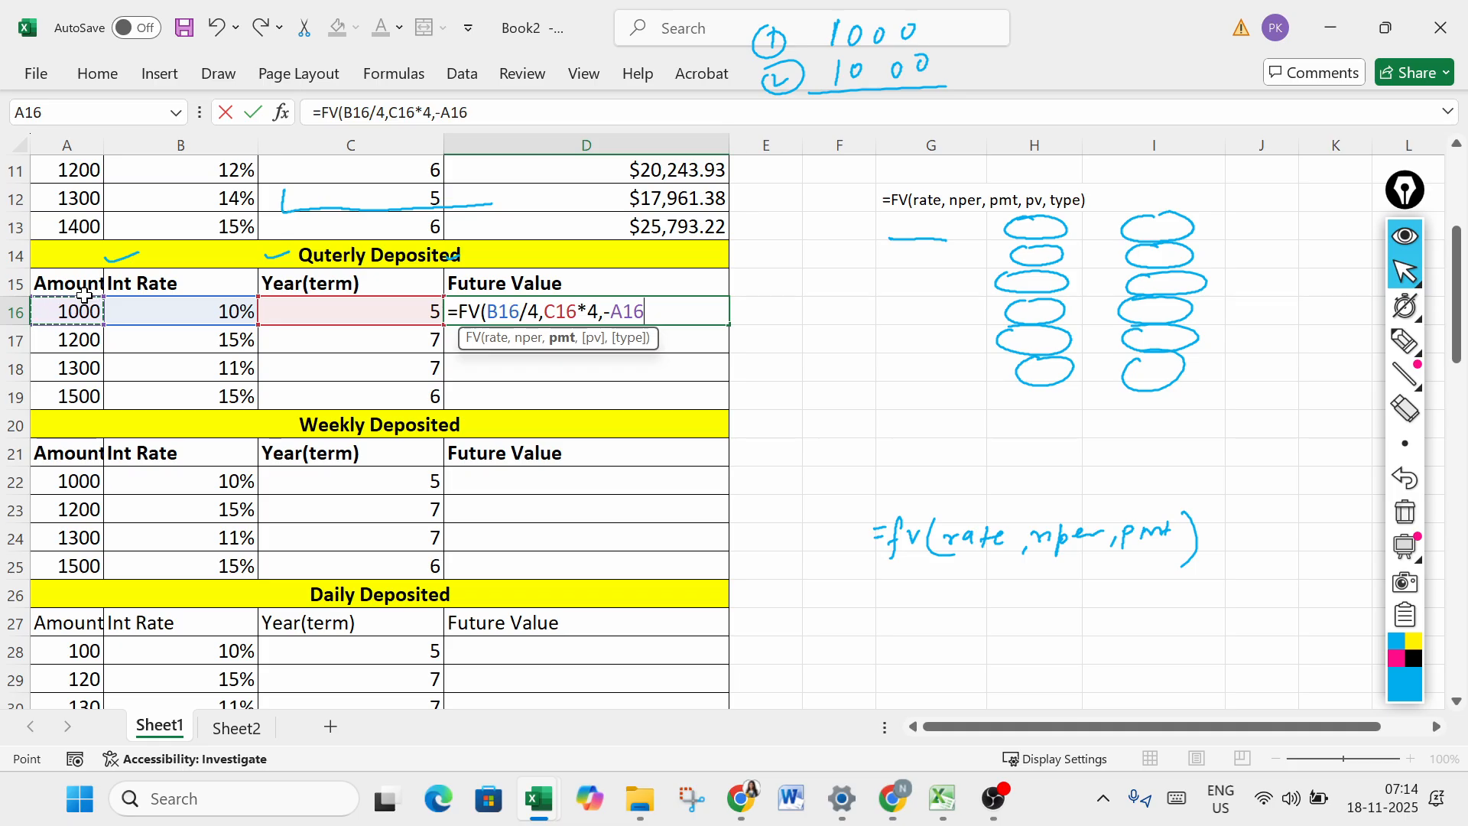
pyautogui.write(')')
pyautogui.press('Return')
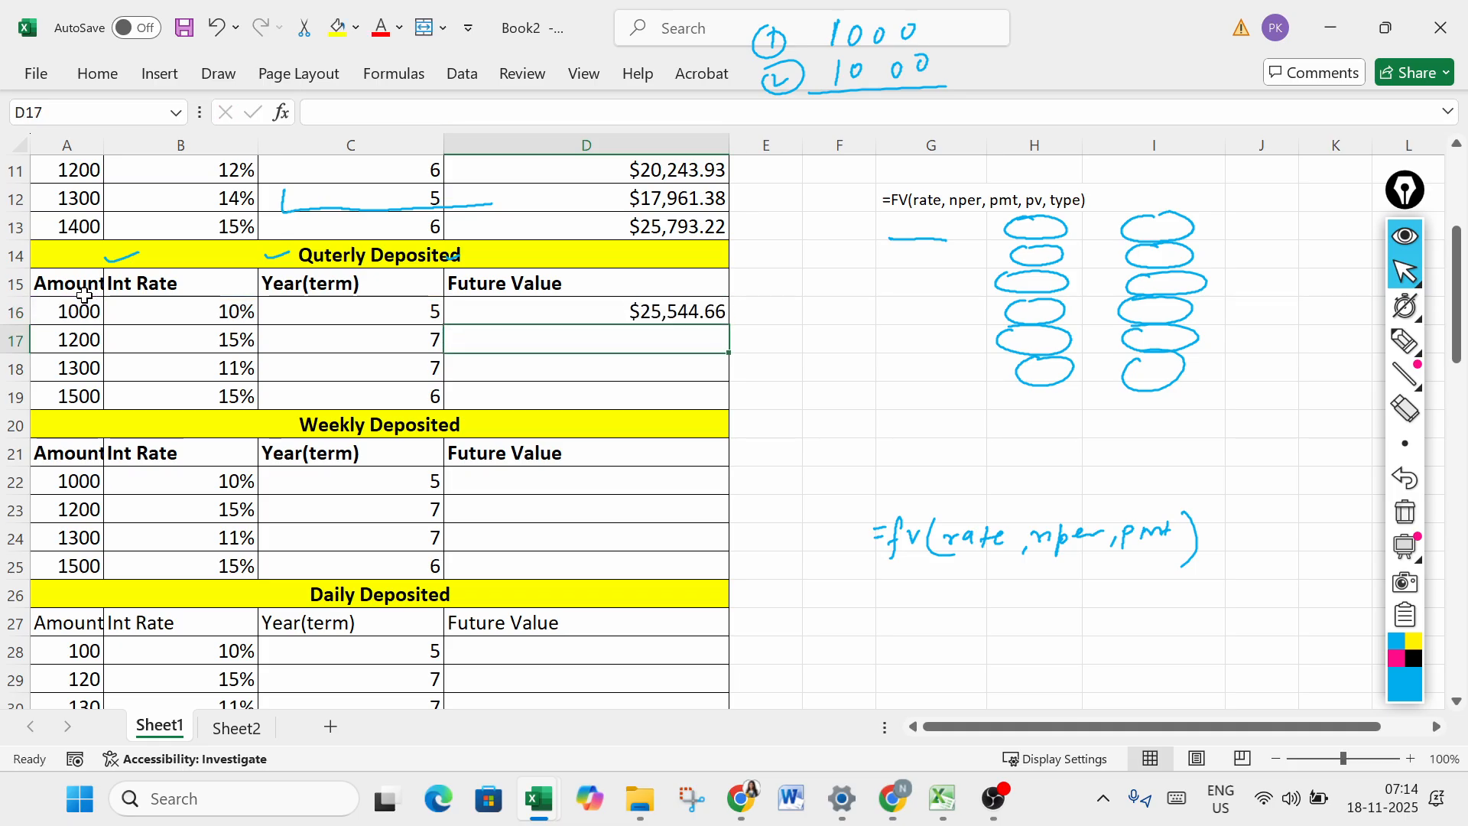
# - Fill the quarterly FV formula from D16 down to D19
pyautogui.click(709, 315)
pyautogui.moveTo(728, 325); pyautogui.dragTo(718, 399)
pyautogui.click(342, 457)
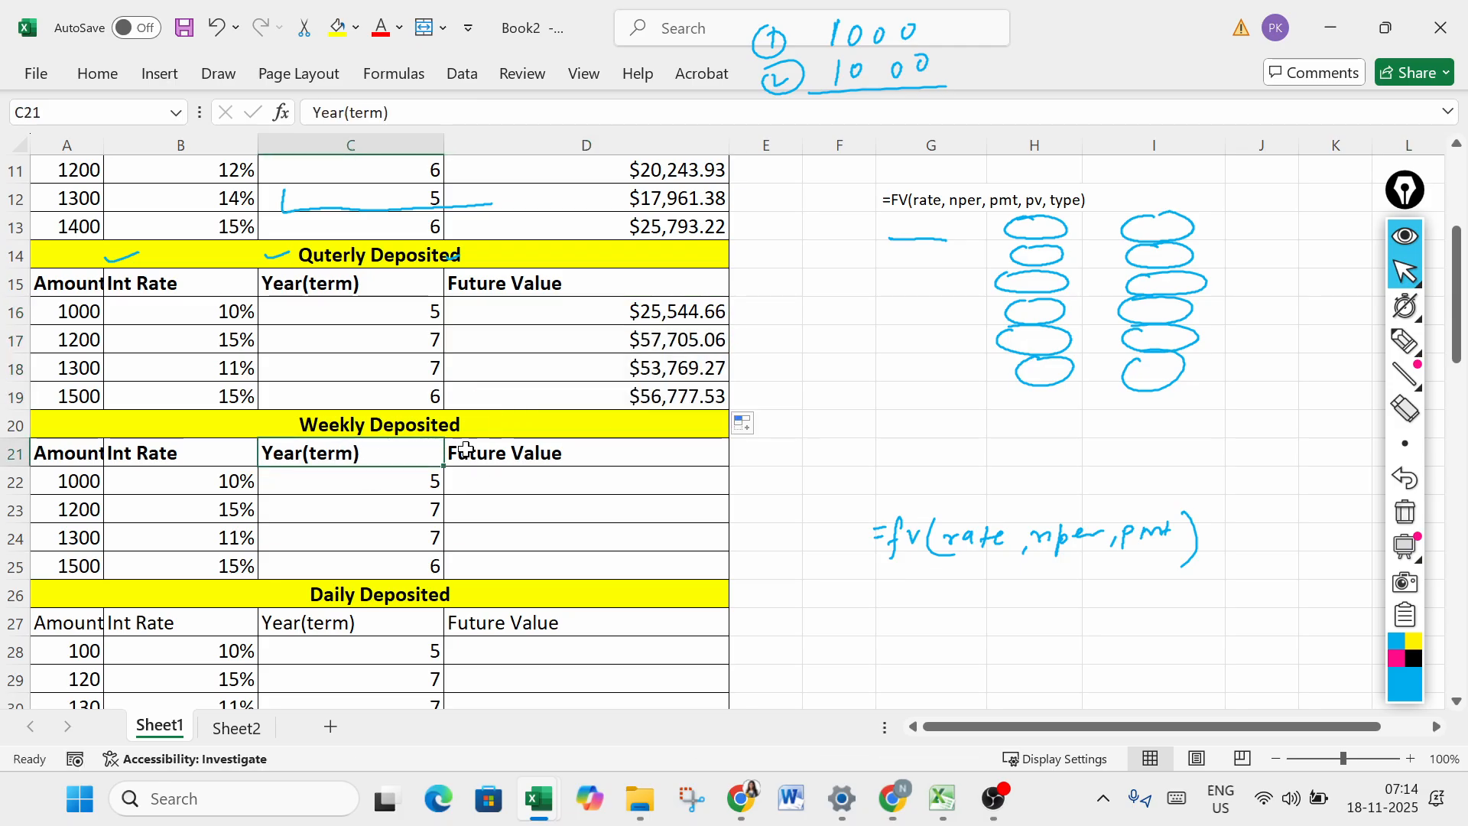
# - Enter =FV(B22/52,C22*52,-A22) in cell D22 to calculate the future value of the first weekly deposit
pyautogui.click(463, 451)
pyautogui.click(103, 478)
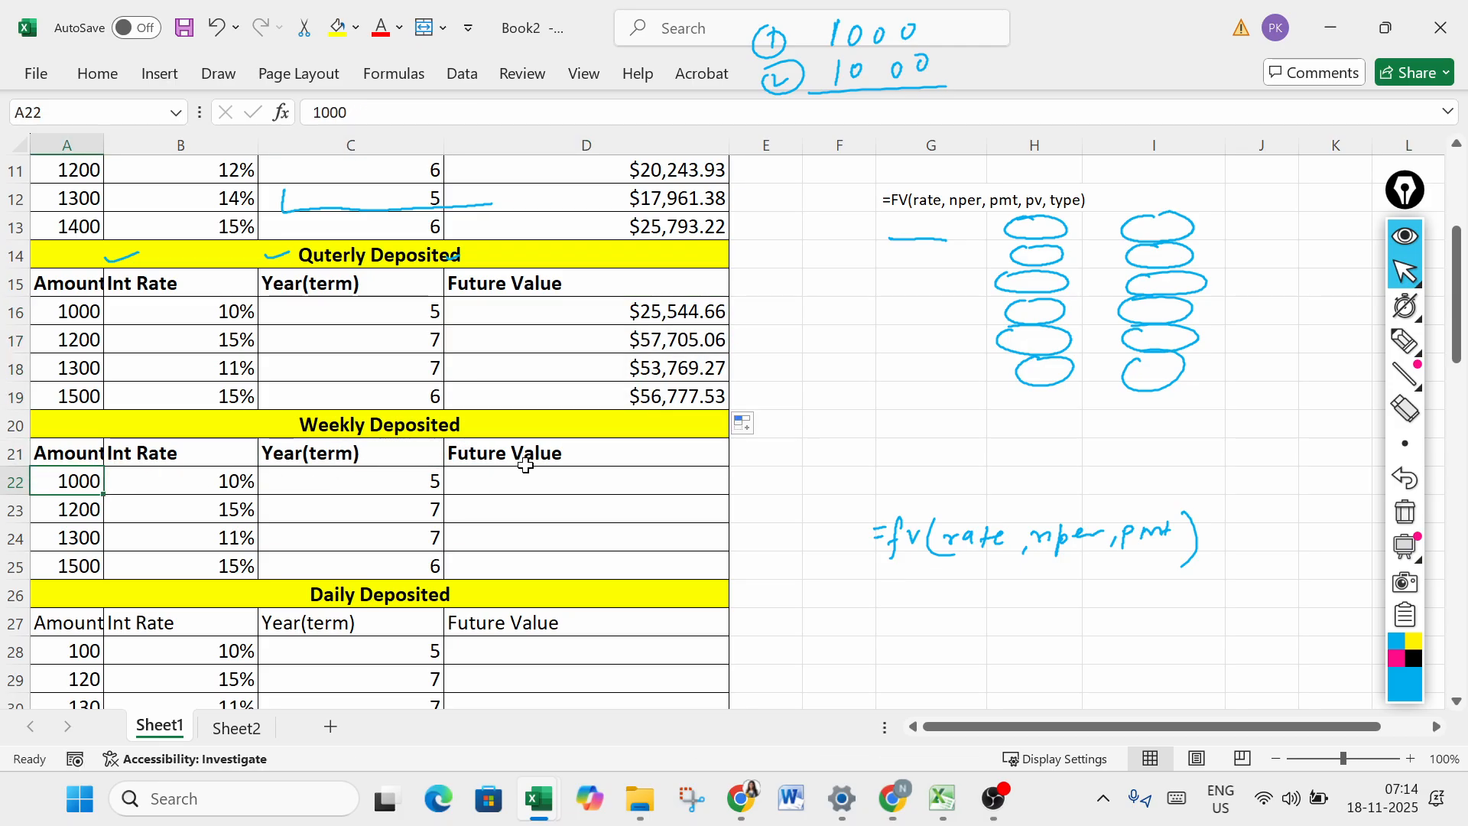
pyautogui.click(507, 481)
pyautogui.write('=fv')
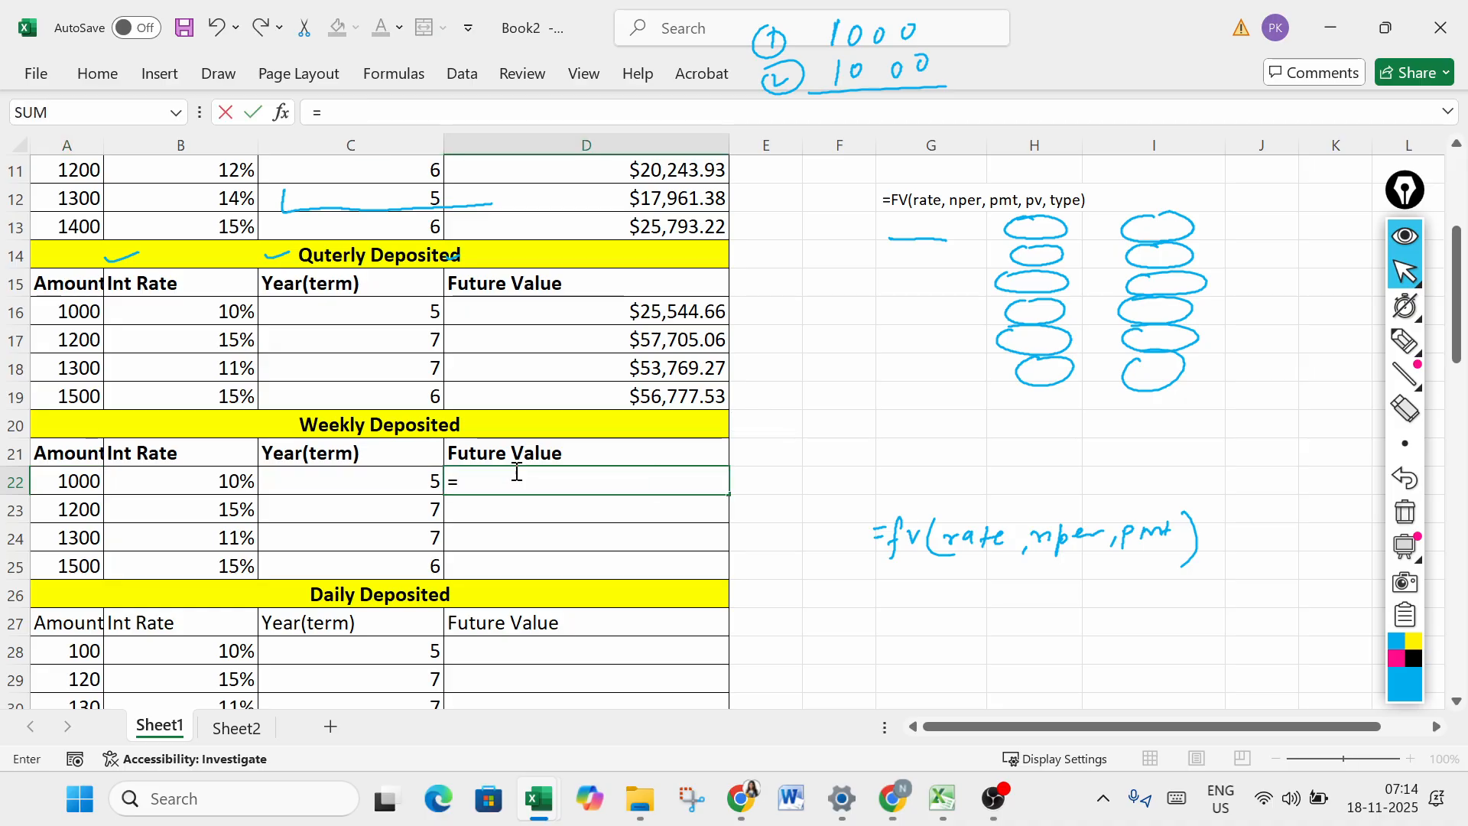
pyautogui.press('Tab')
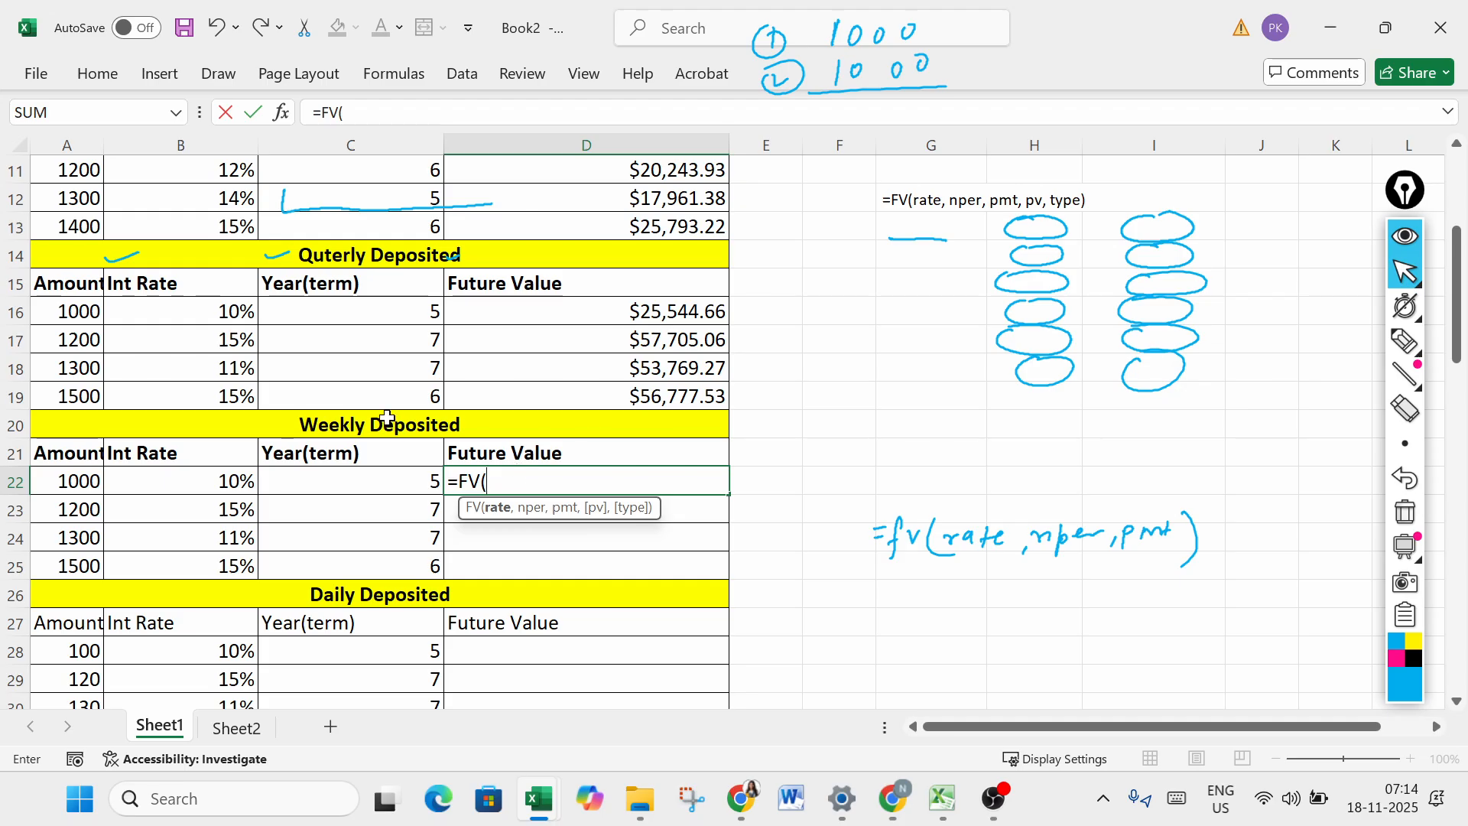
pyautogui.click(229, 474)
pyautogui.write('/')
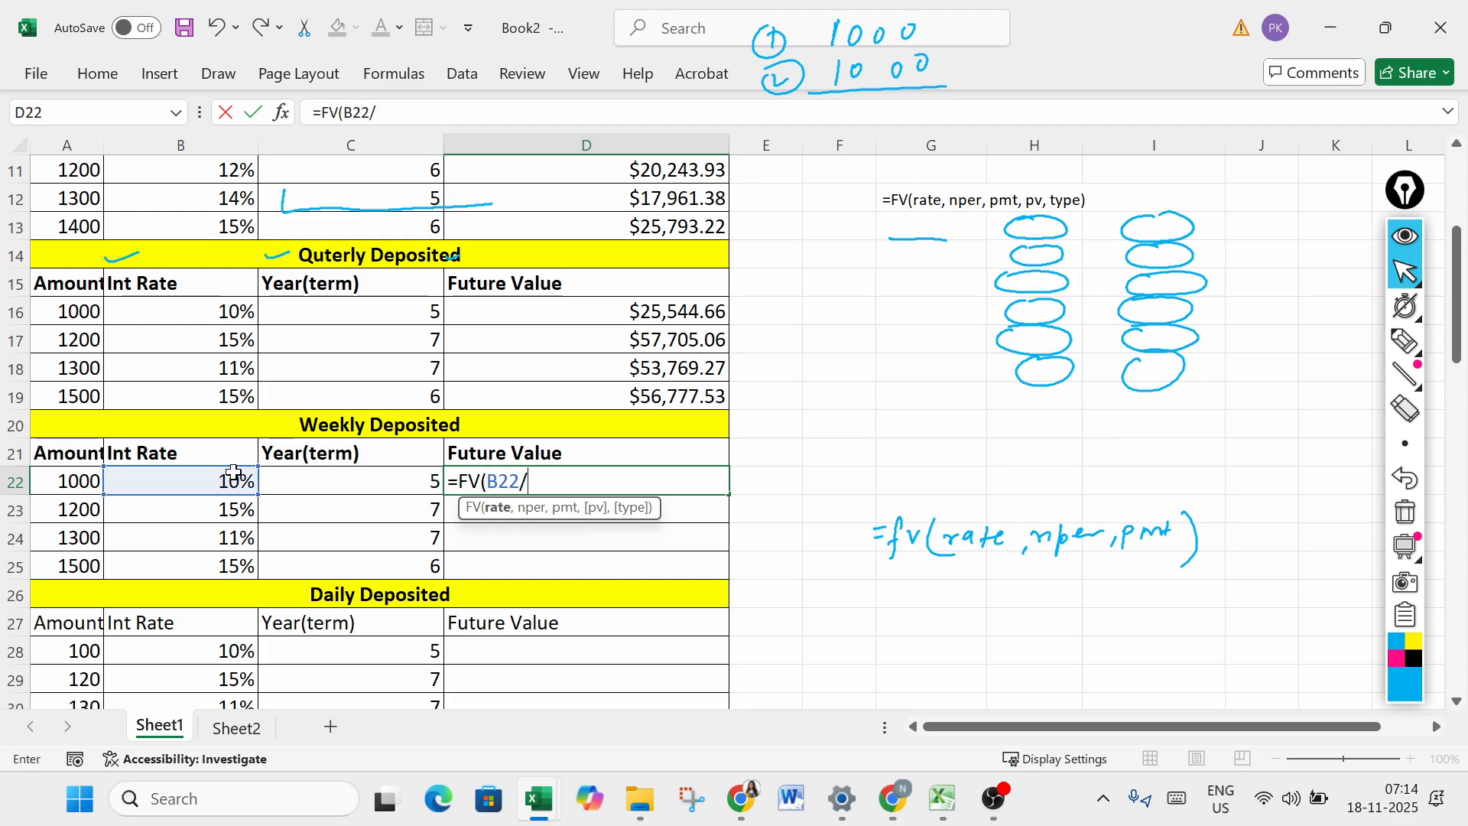
pyautogui.write('52,')
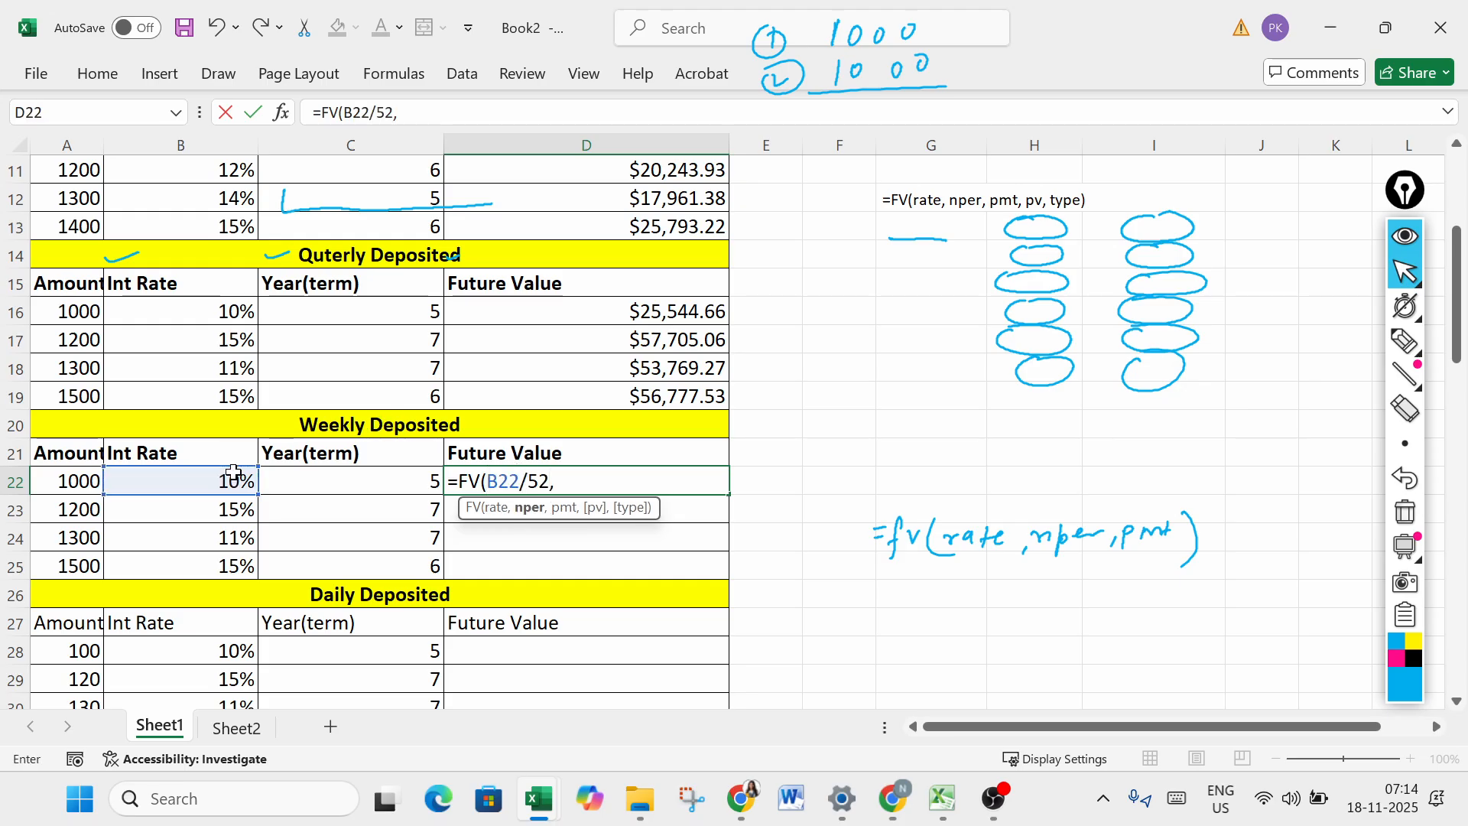
pyautogui.click(370, 487)
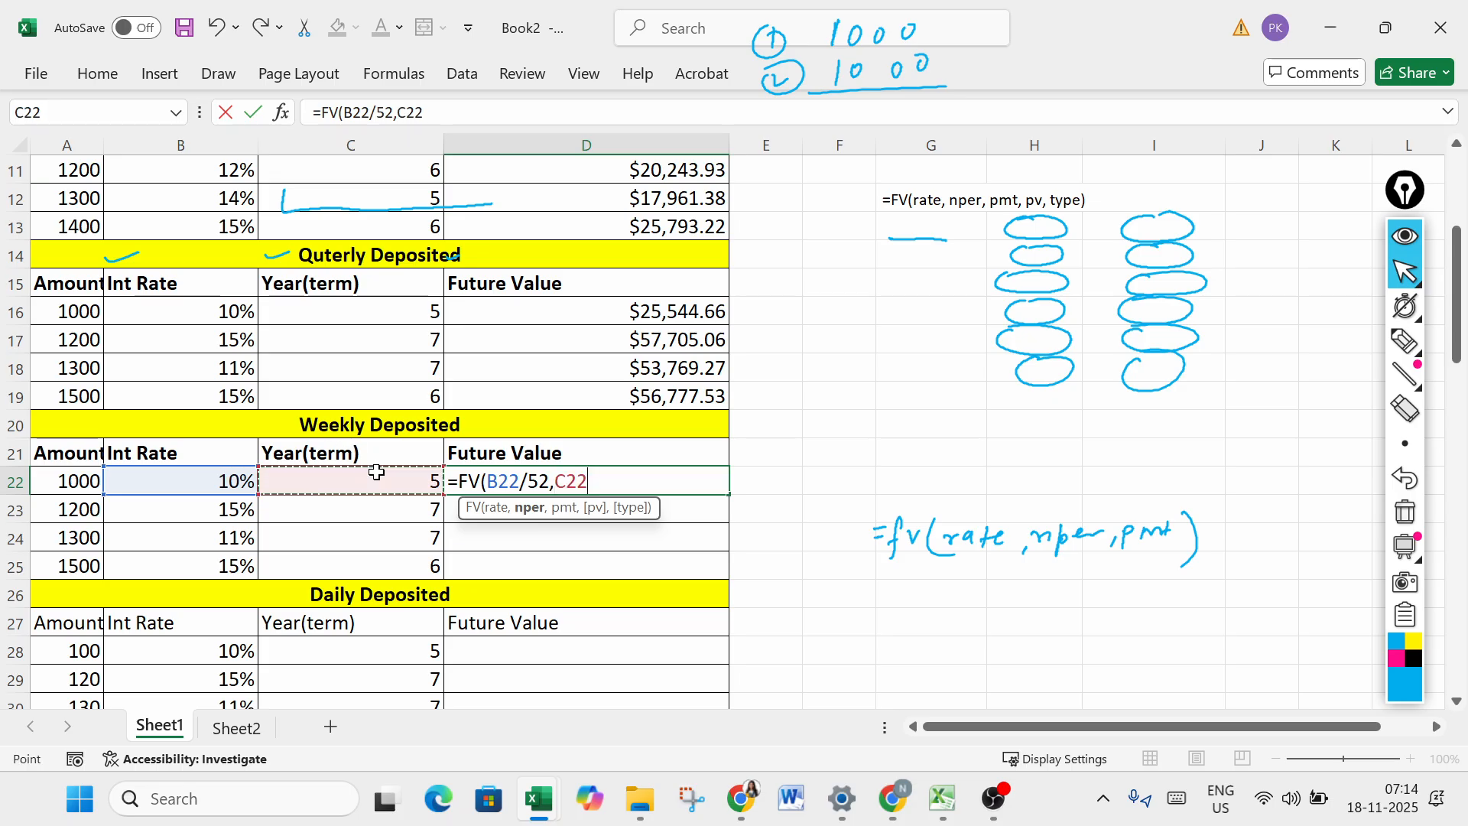
pyautogui.write('*52,')
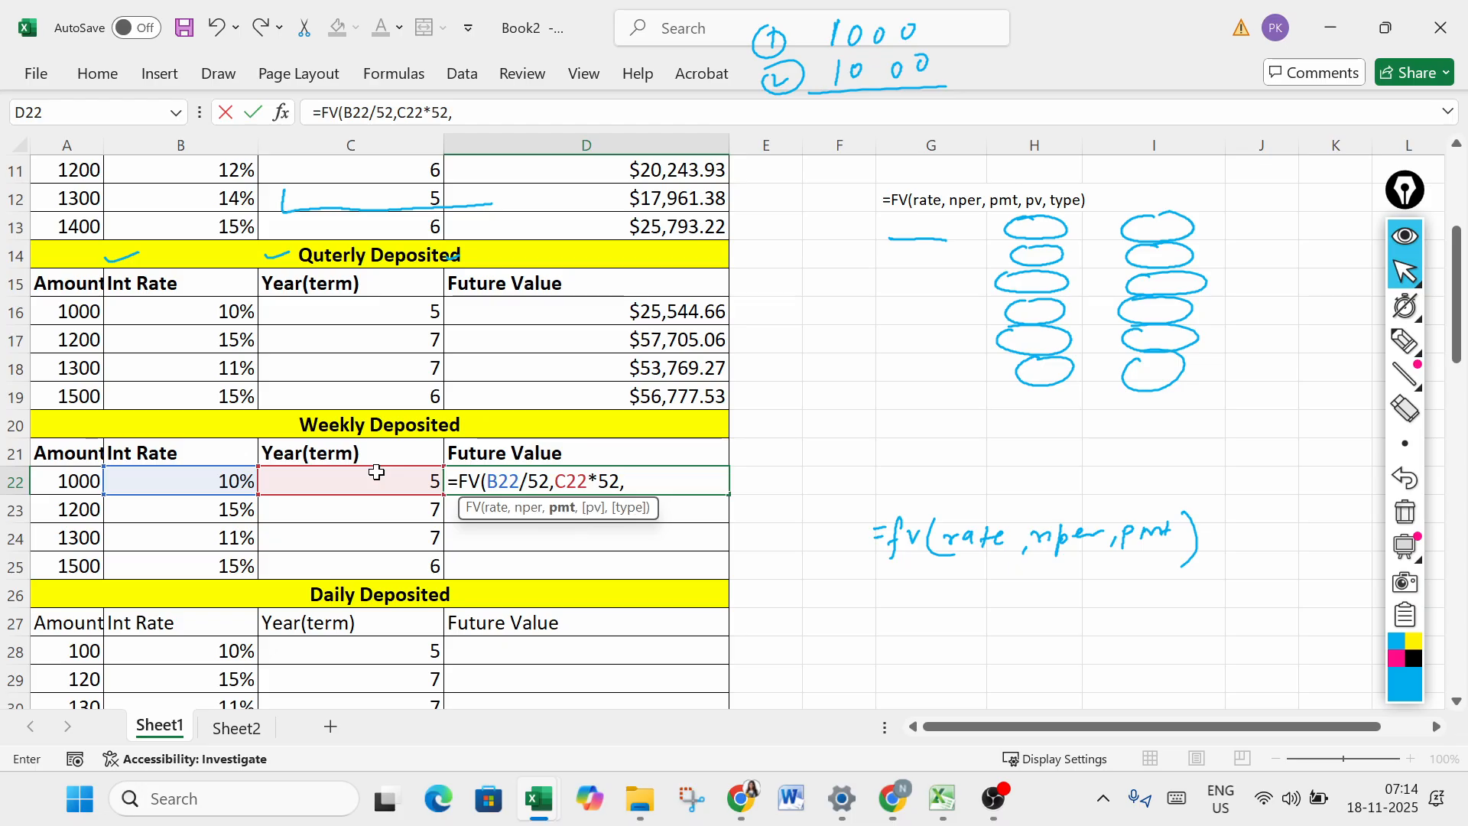
pyautogui.write('-')
pyautogui.click(80, 474)
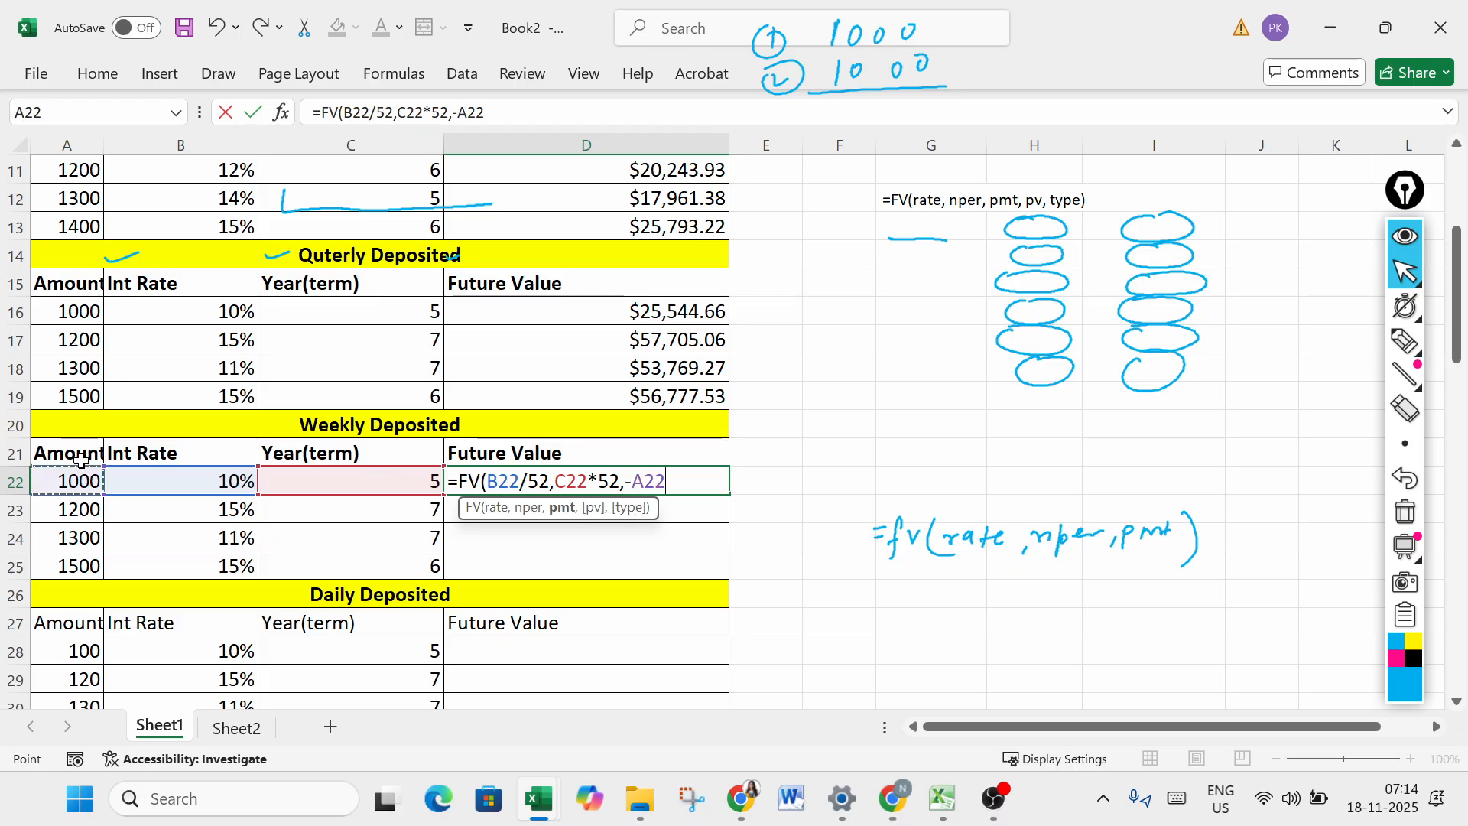
pyautogui.press('Return')
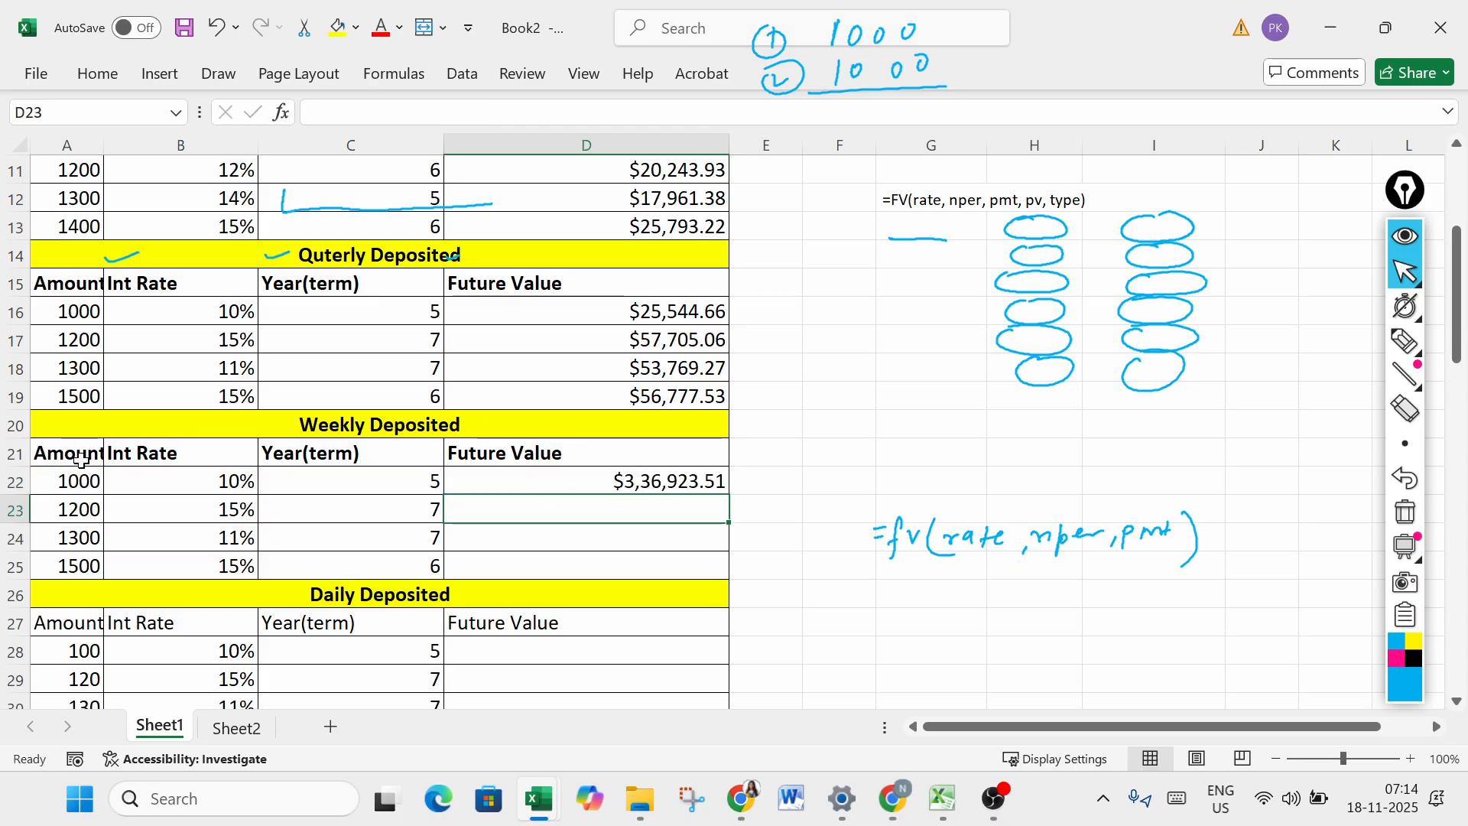
# - Fill the weekly FV formula from D22 down to D25
pyautogui.click(680, 483)
pyautogui.moveTo(728, 497); pyautogui.dragTo(725, 575)
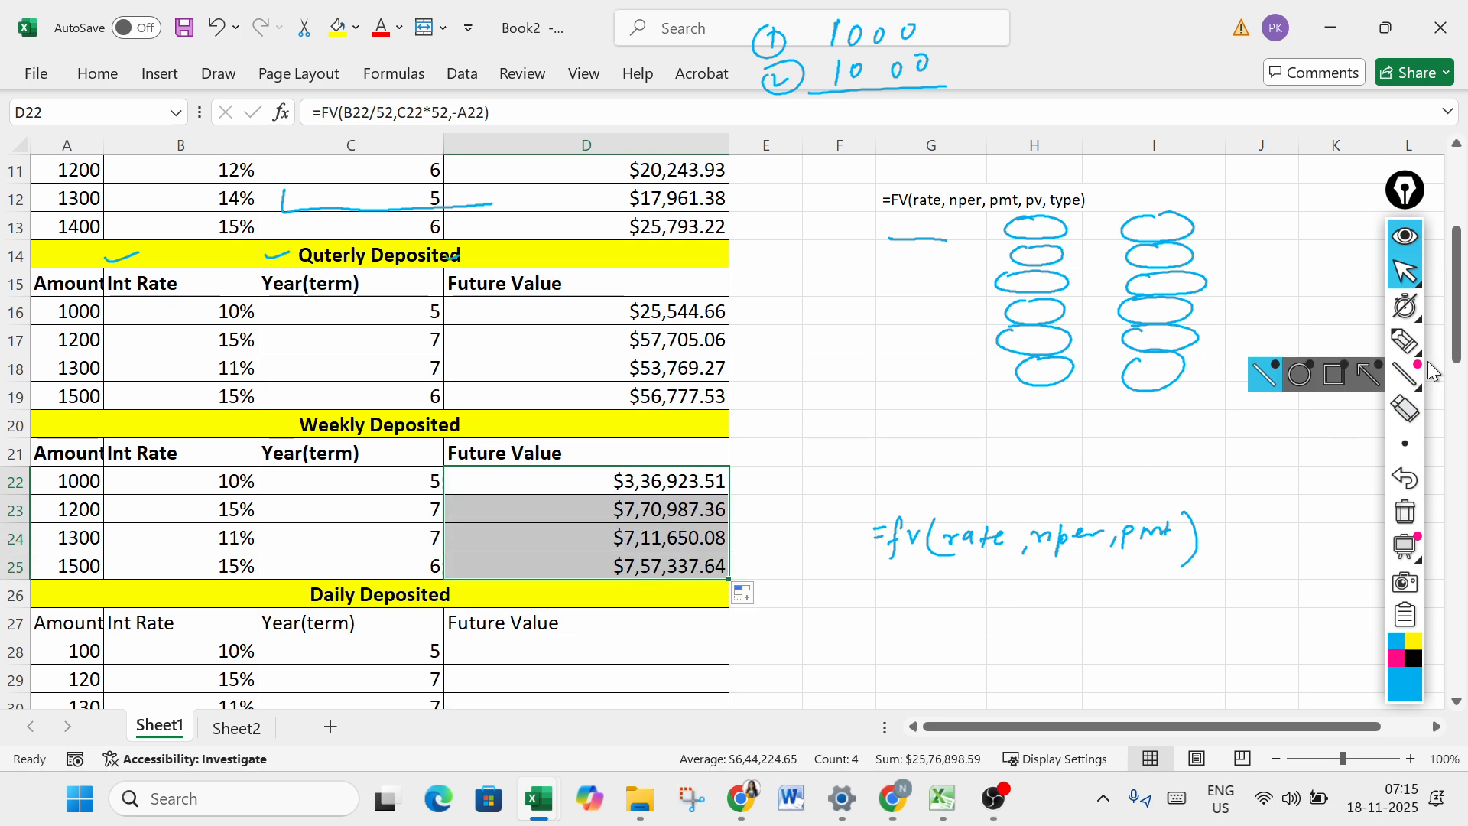
# - Enter =FV(B28/365,C28*365,-A28) in cell D28 to calculate the future value of the first daily deposit
pyautogui.moveTo(1459, 336); pyautogui.dragTo(1461, 427)
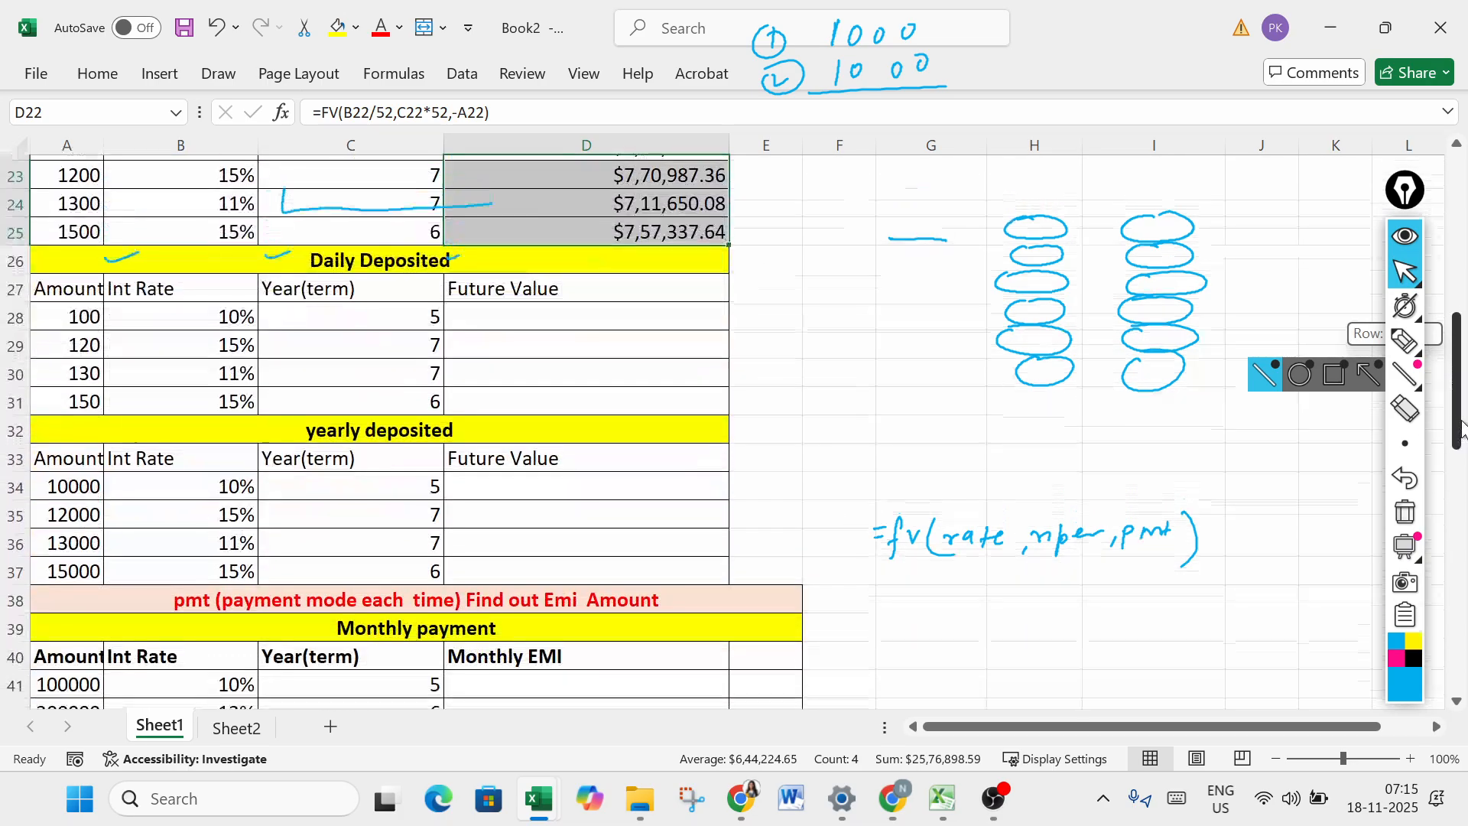
pyautogui.click(518, 311)
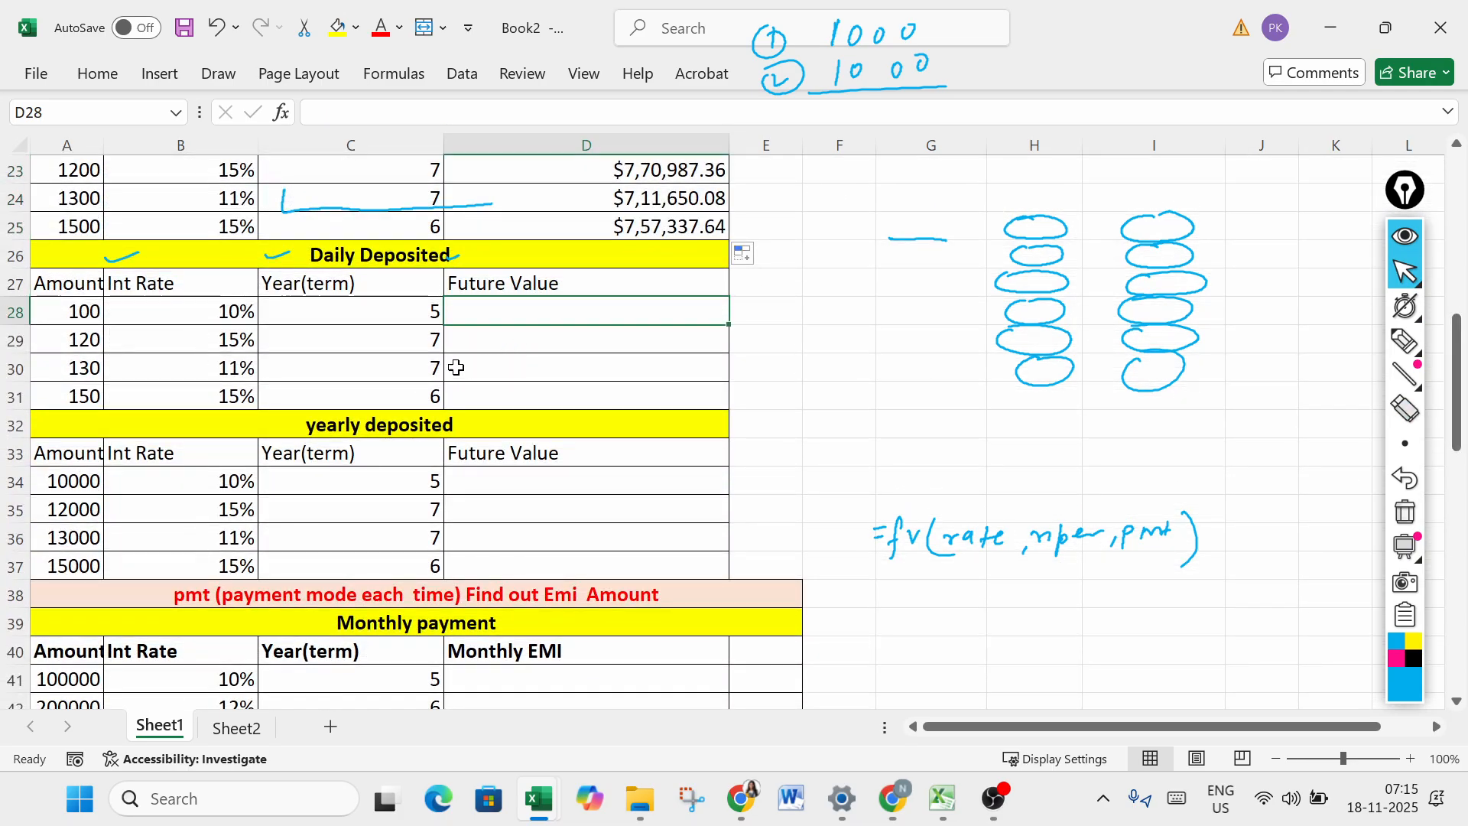
pyautogui.write('=fv')
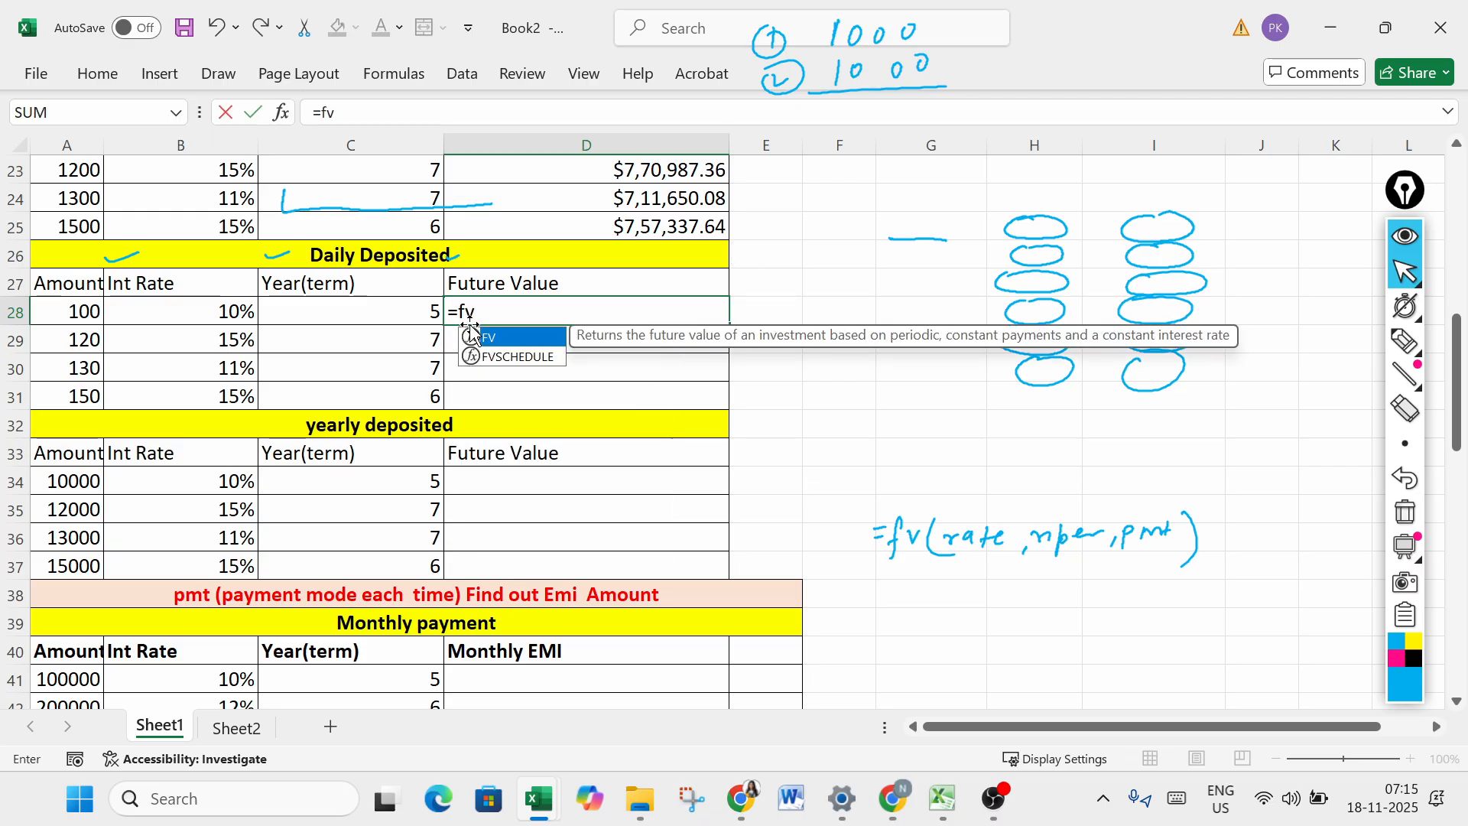
pyautogui.doubleClick(472, 334)
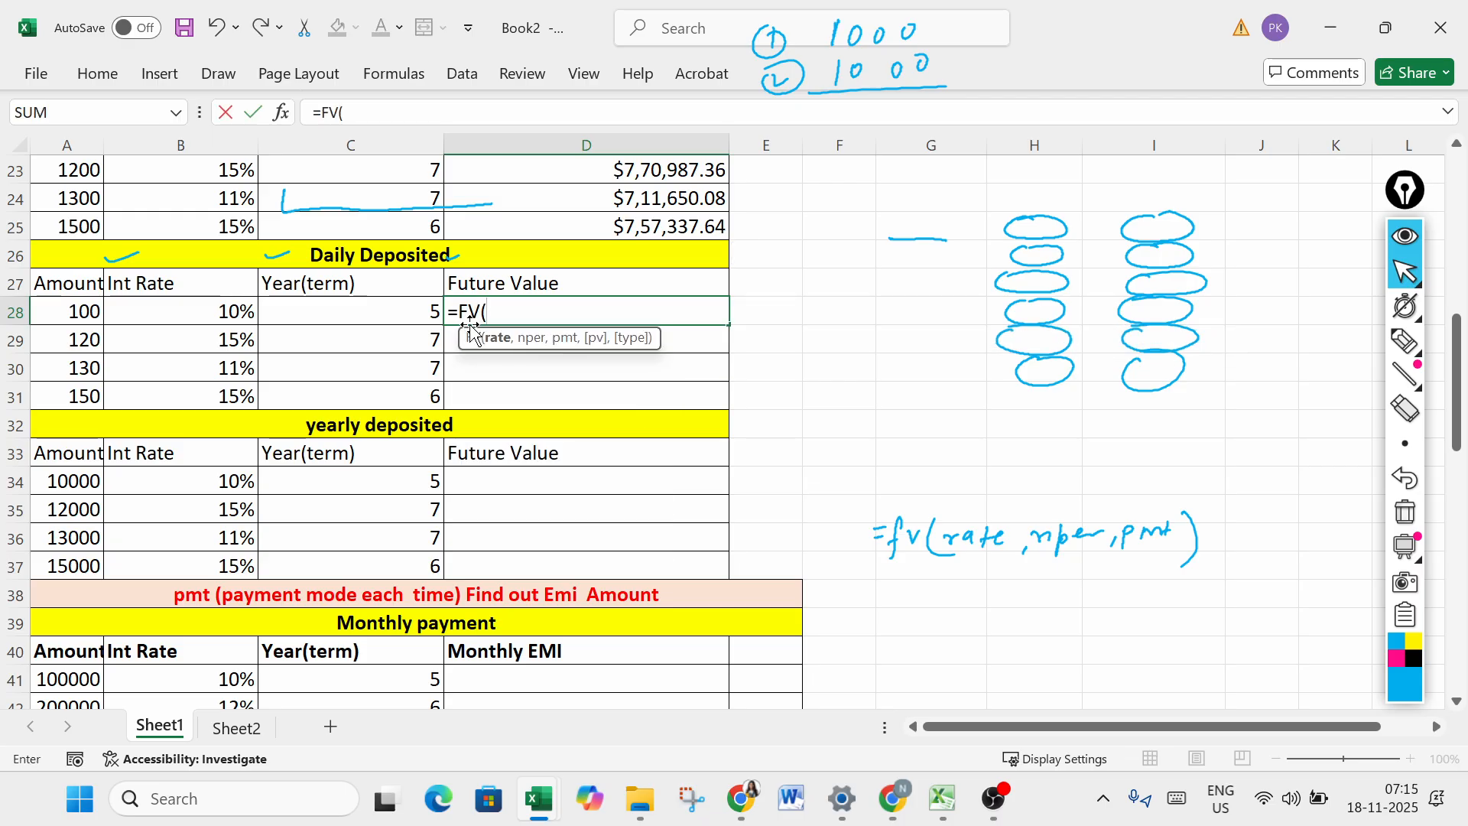
pyautogui.click(235, 312)
pyautogui.write('/')
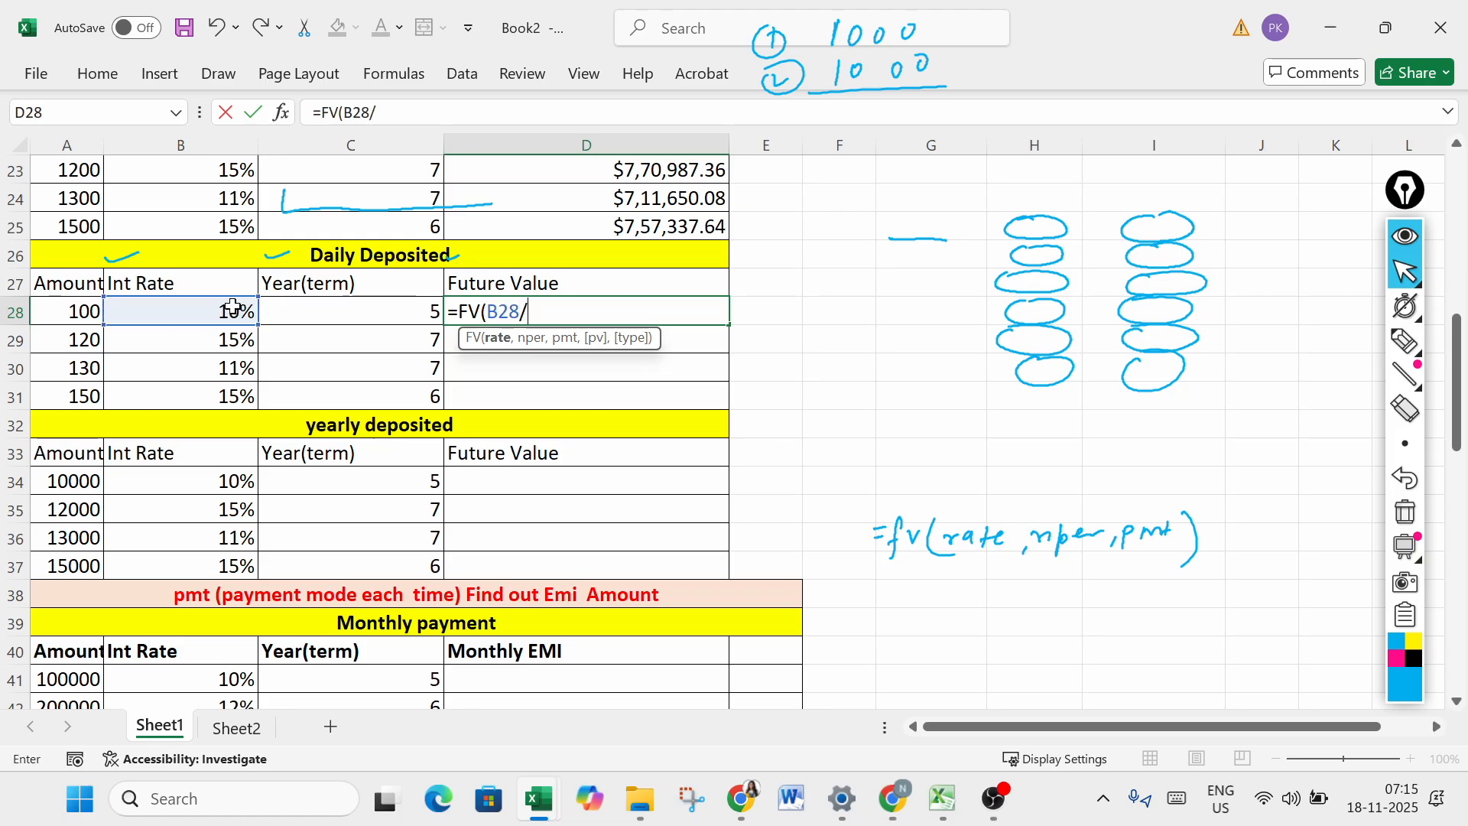
pyautogui.write('365,')
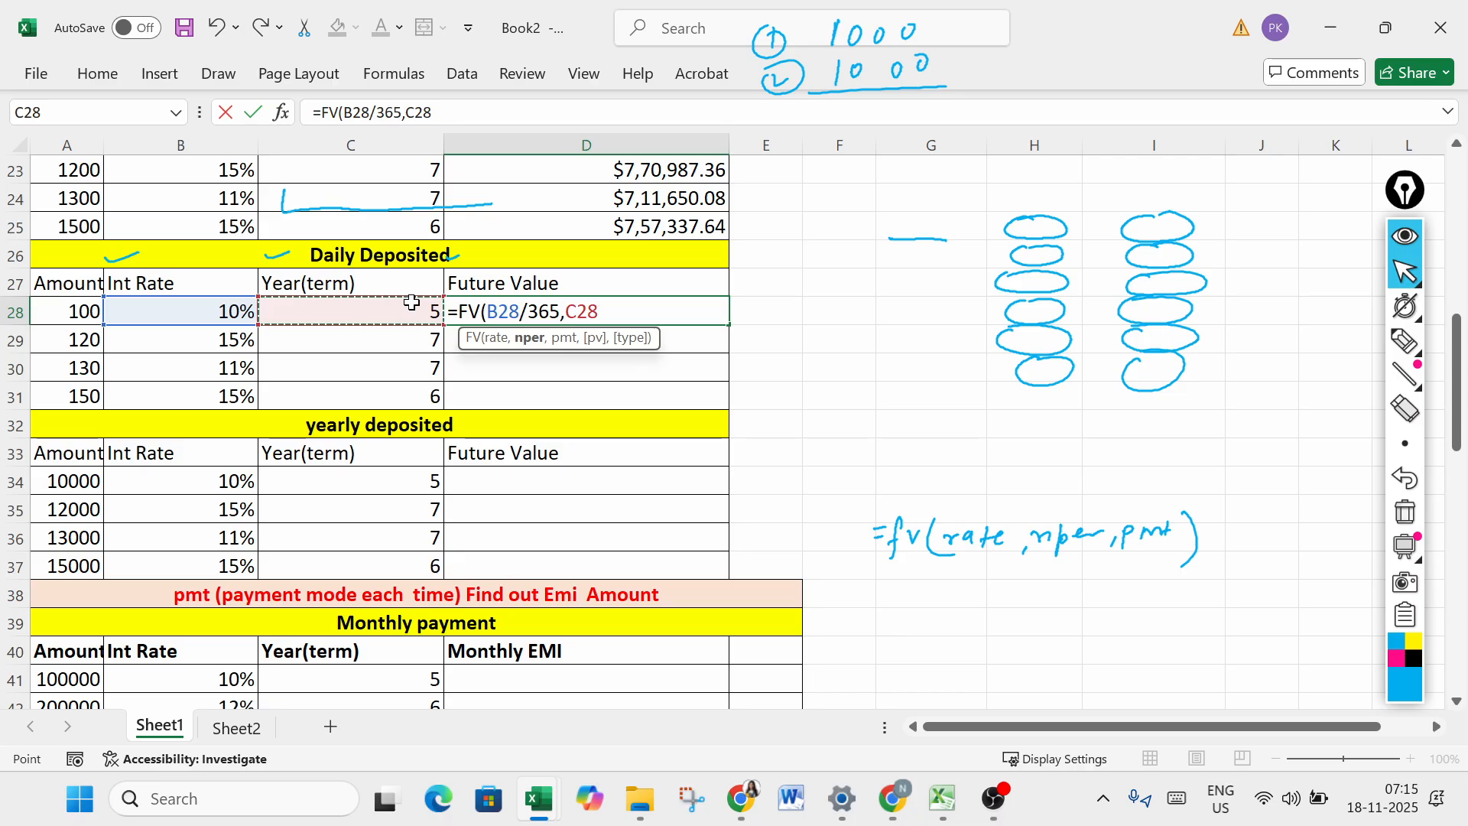
pyautogui.write('*365')
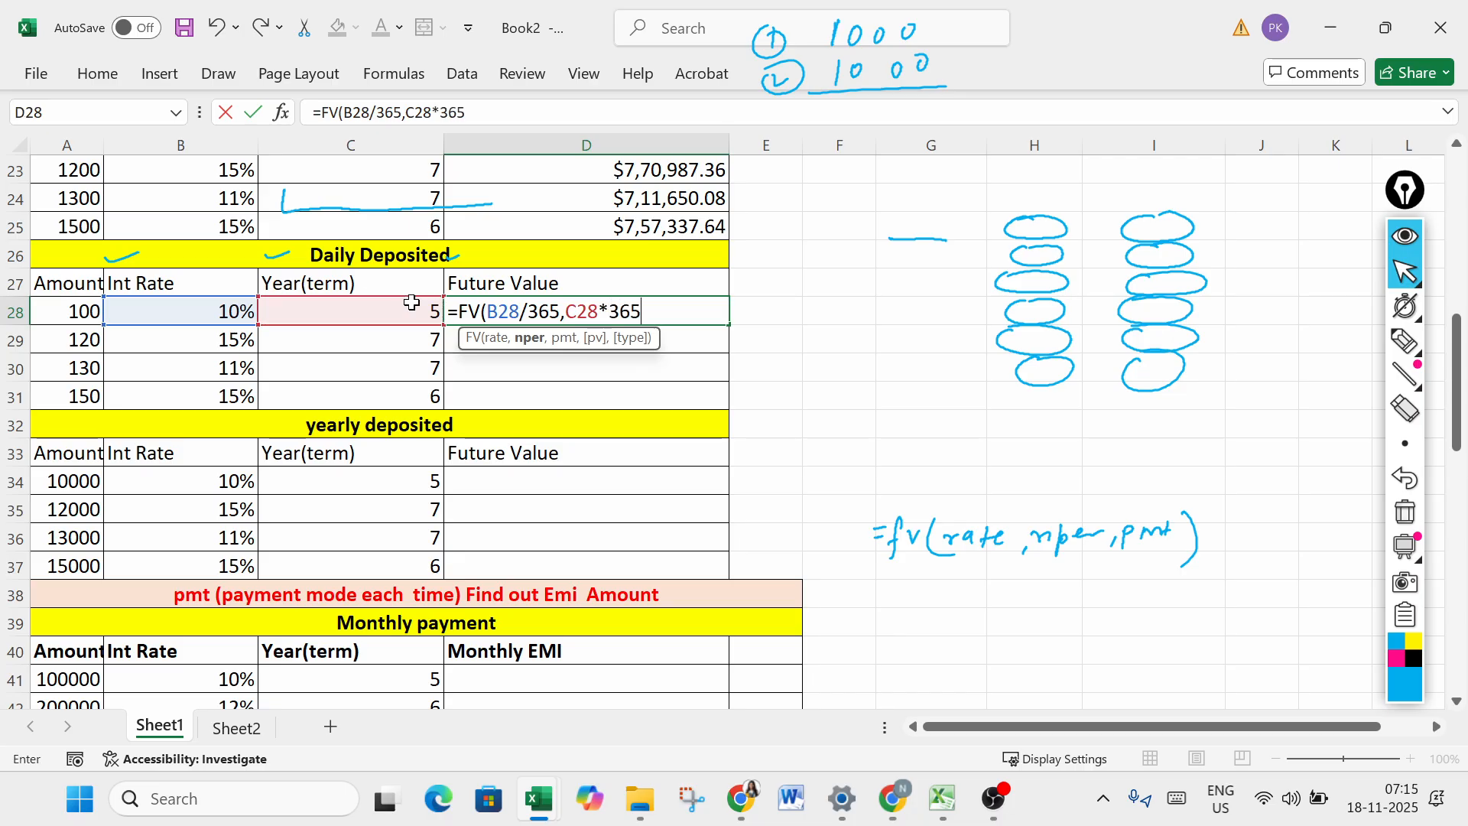
pyautogui.write(',-')
pyautogui.click(79, 302)
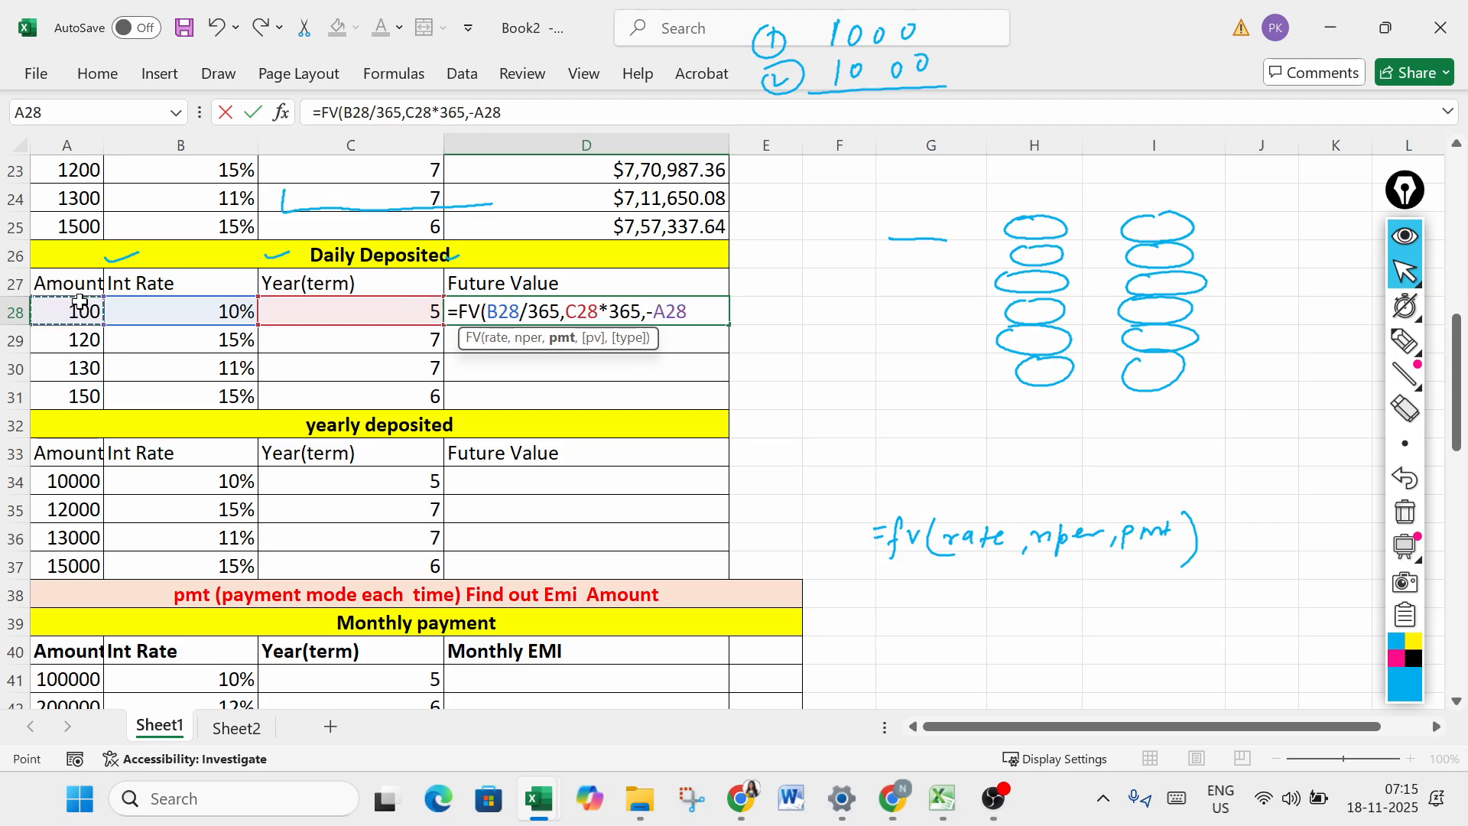
pyautogui.press('Return')
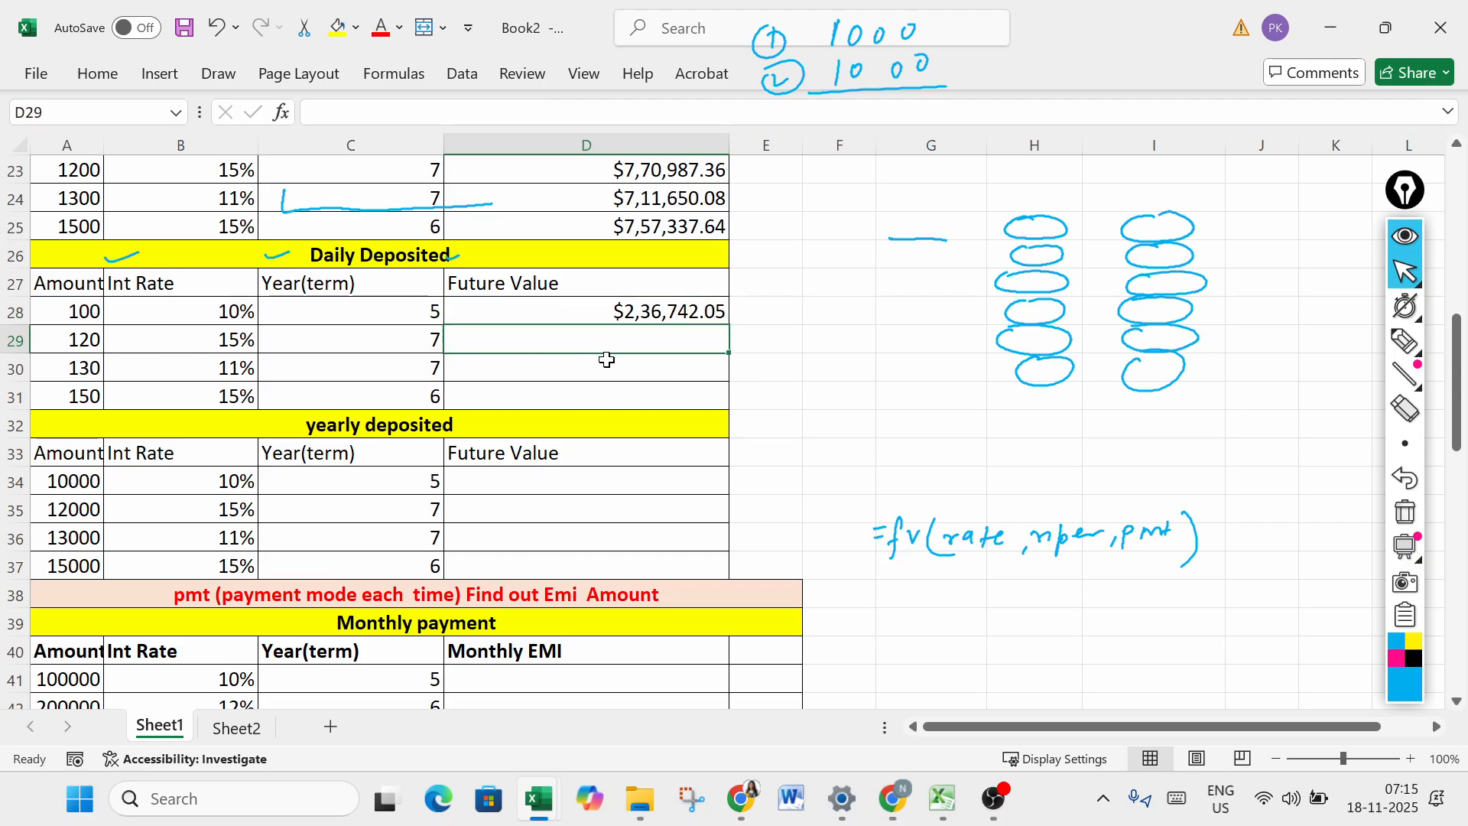
# - Fill the daily FV formula from D28 down to D31 and check the formula in D31
pyautogui.click(688, 314)
pyautogui.moveTo(730, 326); pyautogui.dragTo(717, 406)
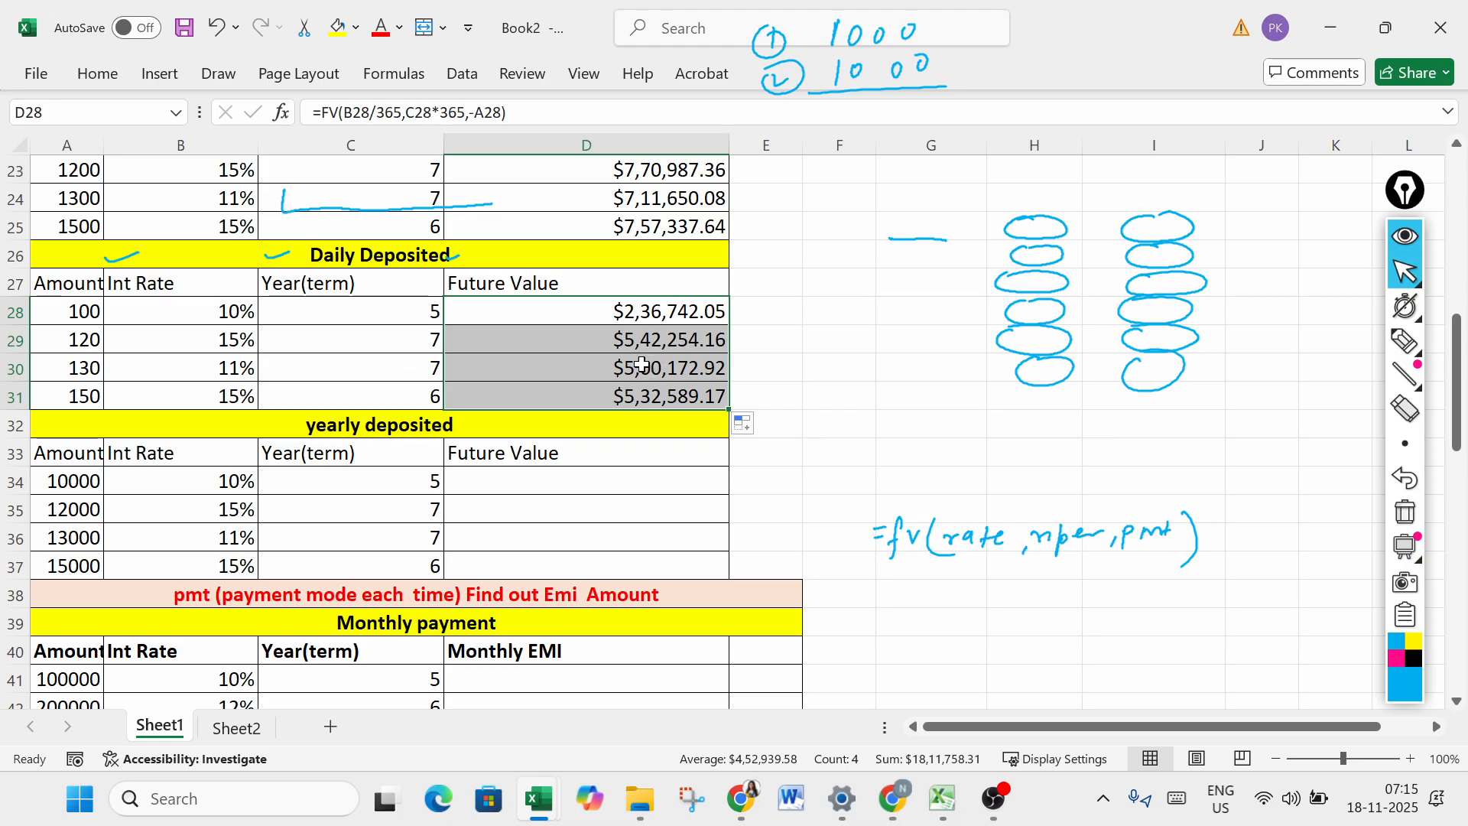
pyautogui.click(608, 406)
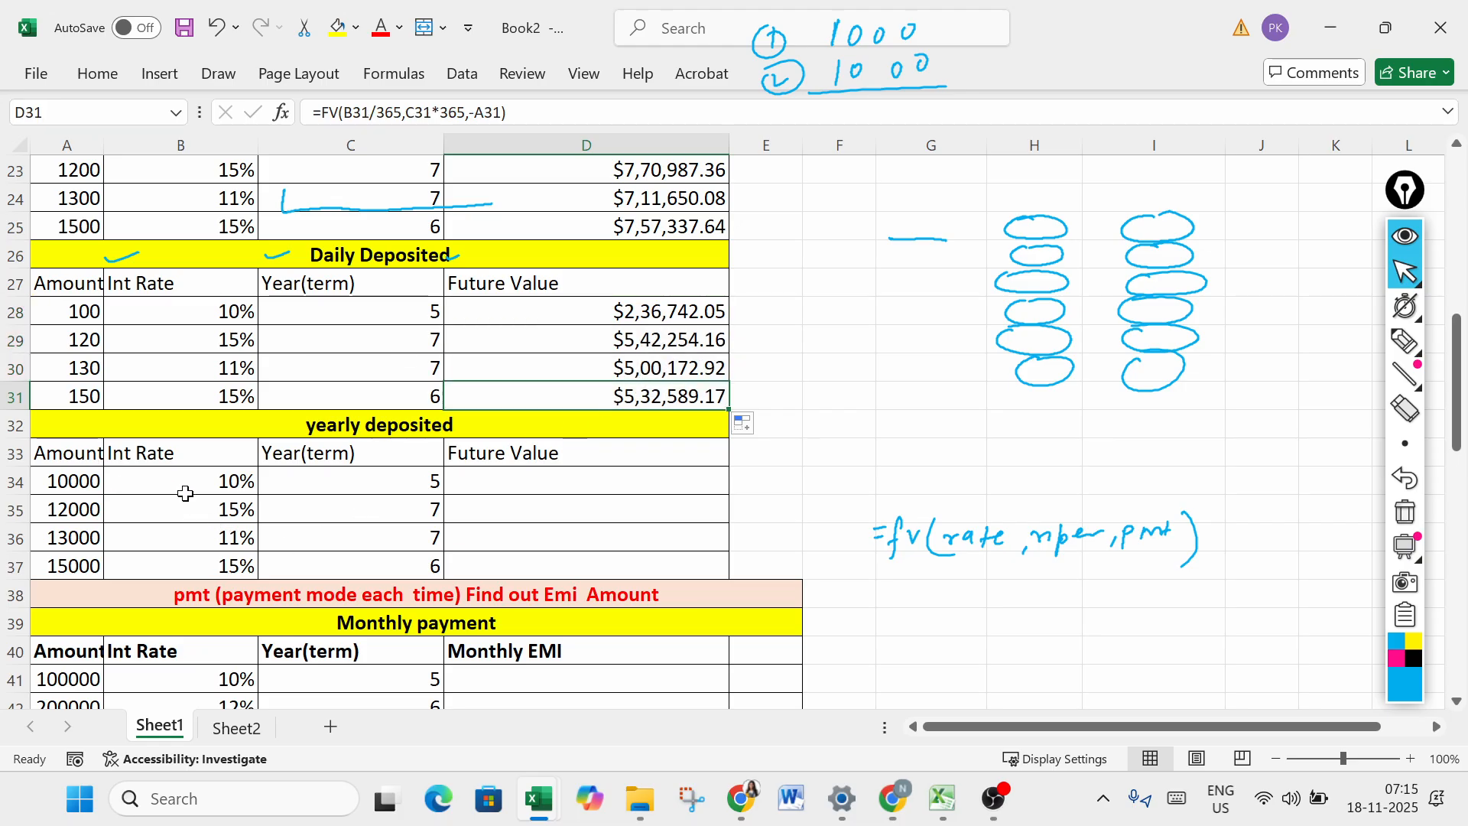
# - Enter =FV(B34,C34,-A34) in cell D34 to calculate the future value of the first yearly deposit
pyautogui.moveTo(84, 479); pyautogui.dragTo(409, 537)
pyautogui.click(482, 483)
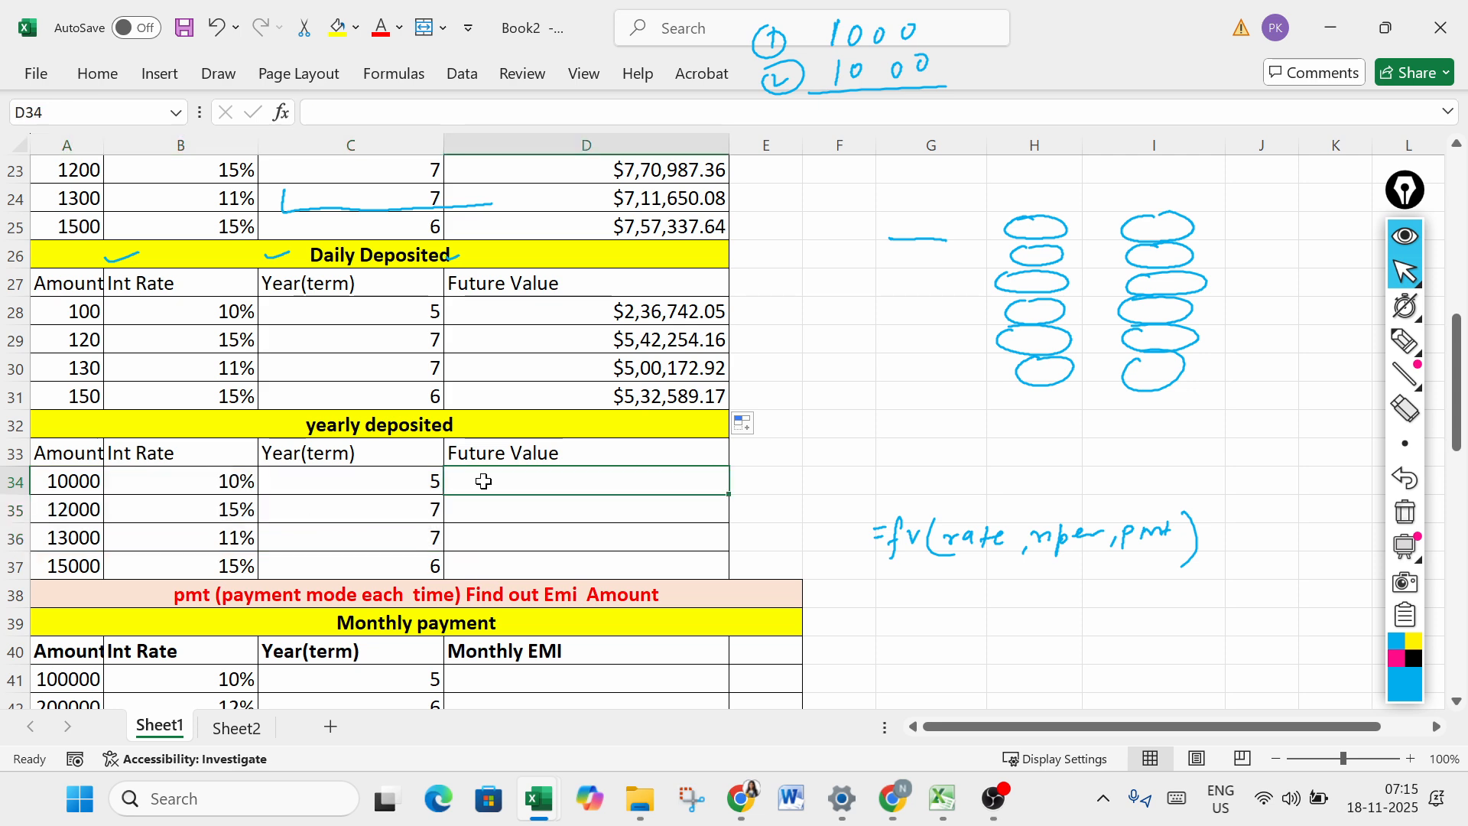
pyautogui.write('=fv')
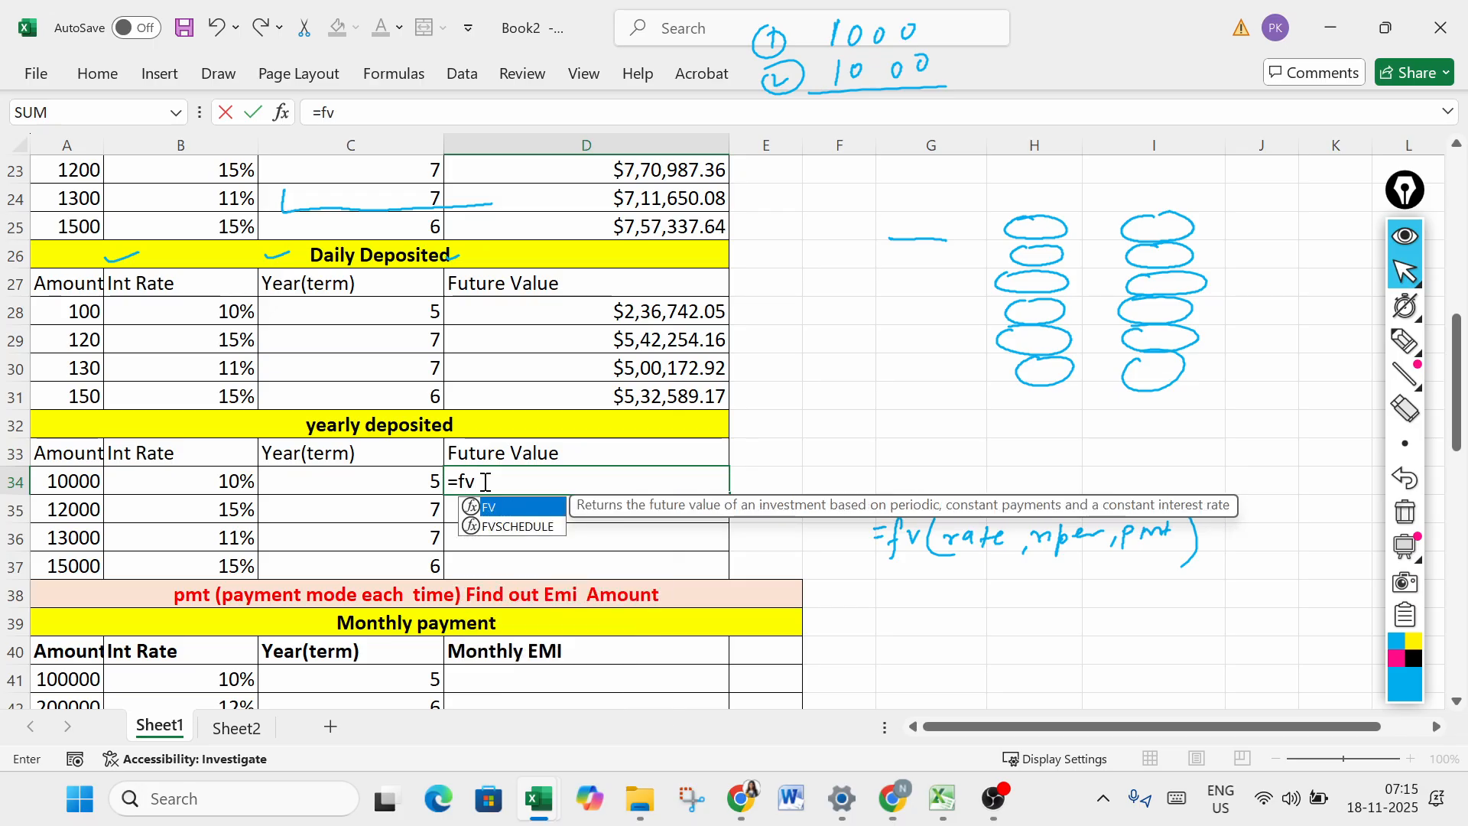
pyautogui.press('Tab')
pyautogui.click(222, 478)
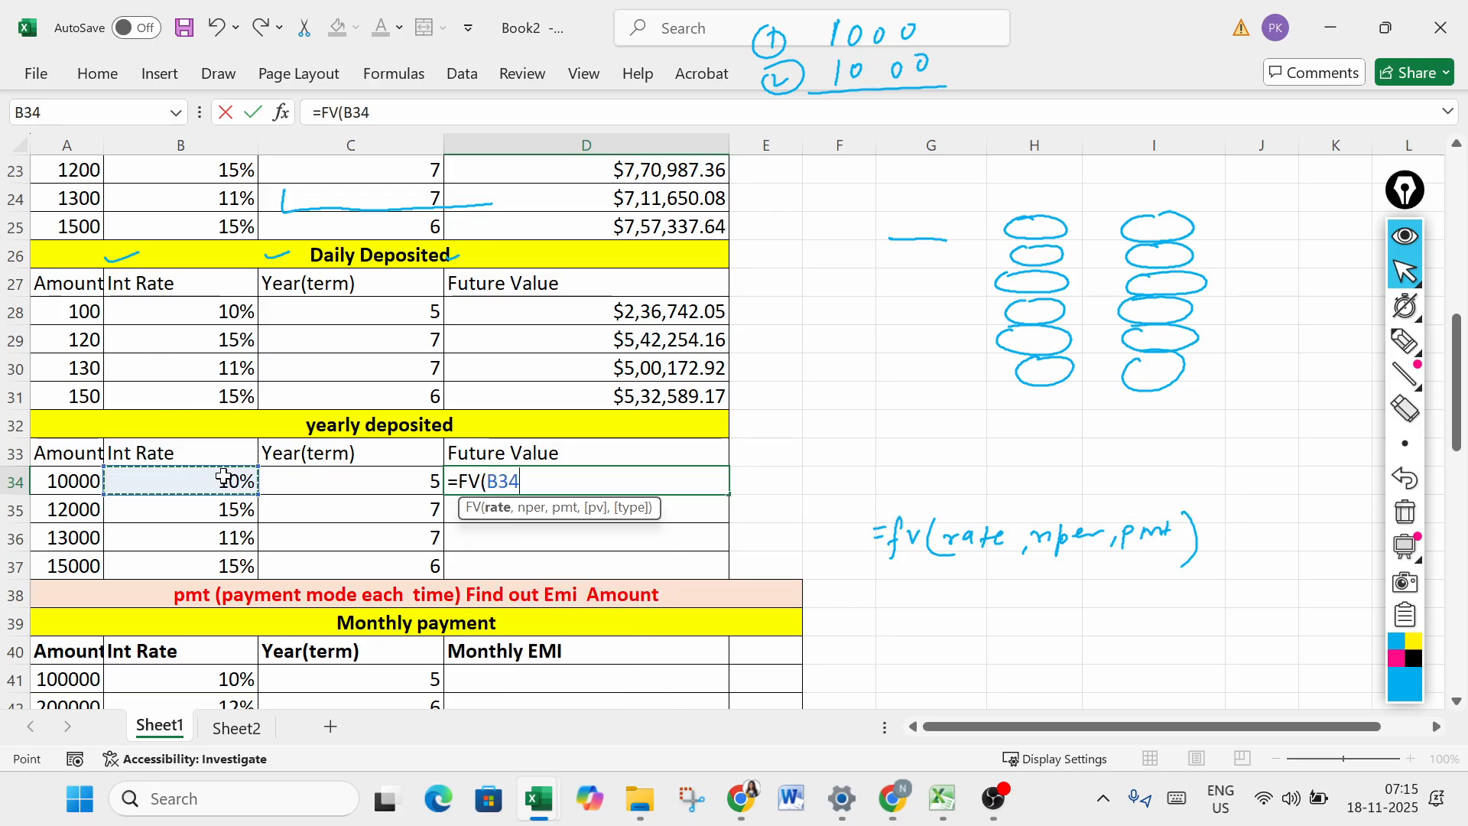
pyautogui.write('/1,')
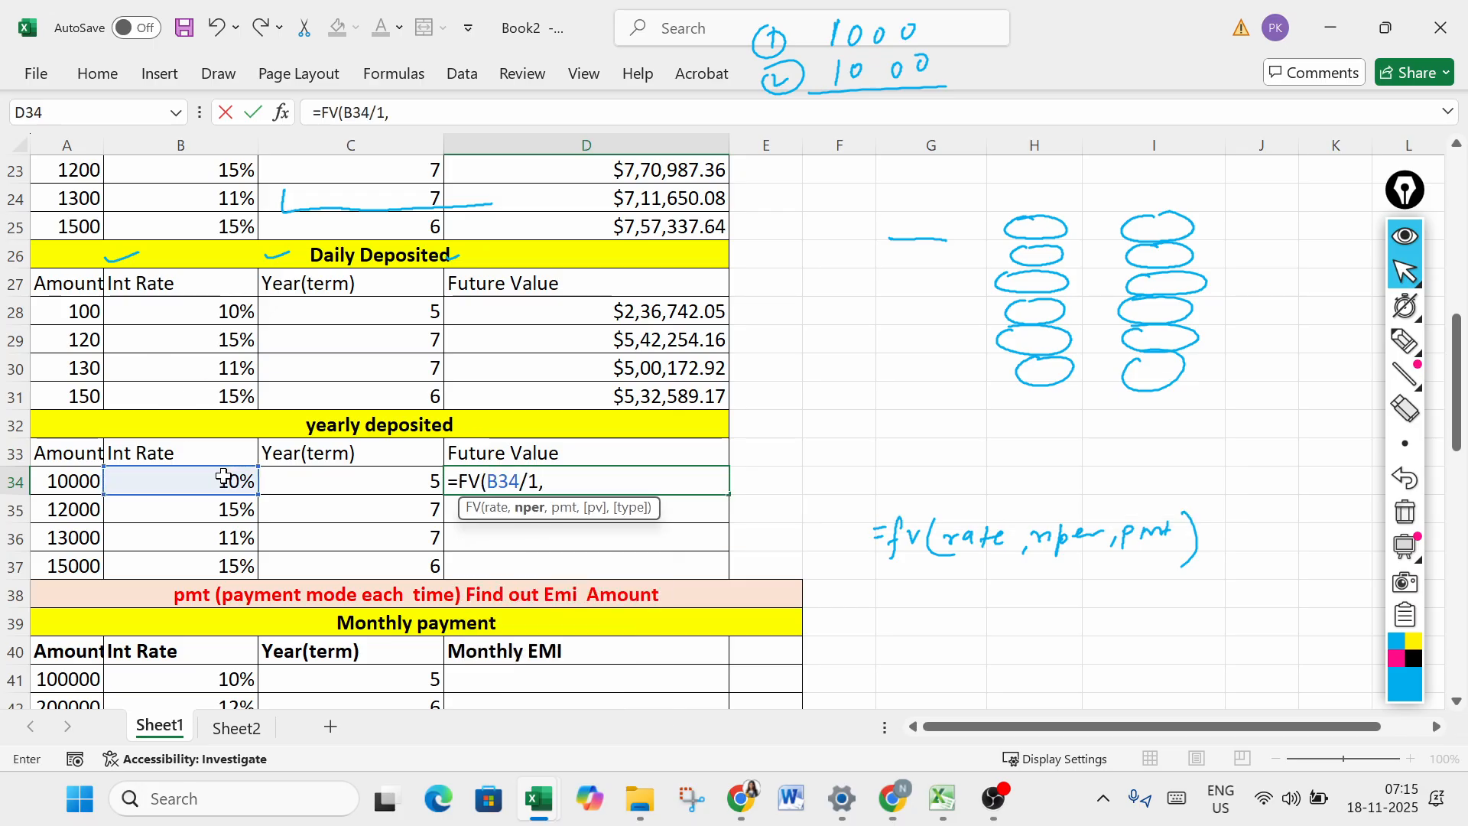
pyautogui.press('BackSpace')
pyautogui.press('BackSpace')
pyautogui.press('BackSpace')
pyautogui.write(',')
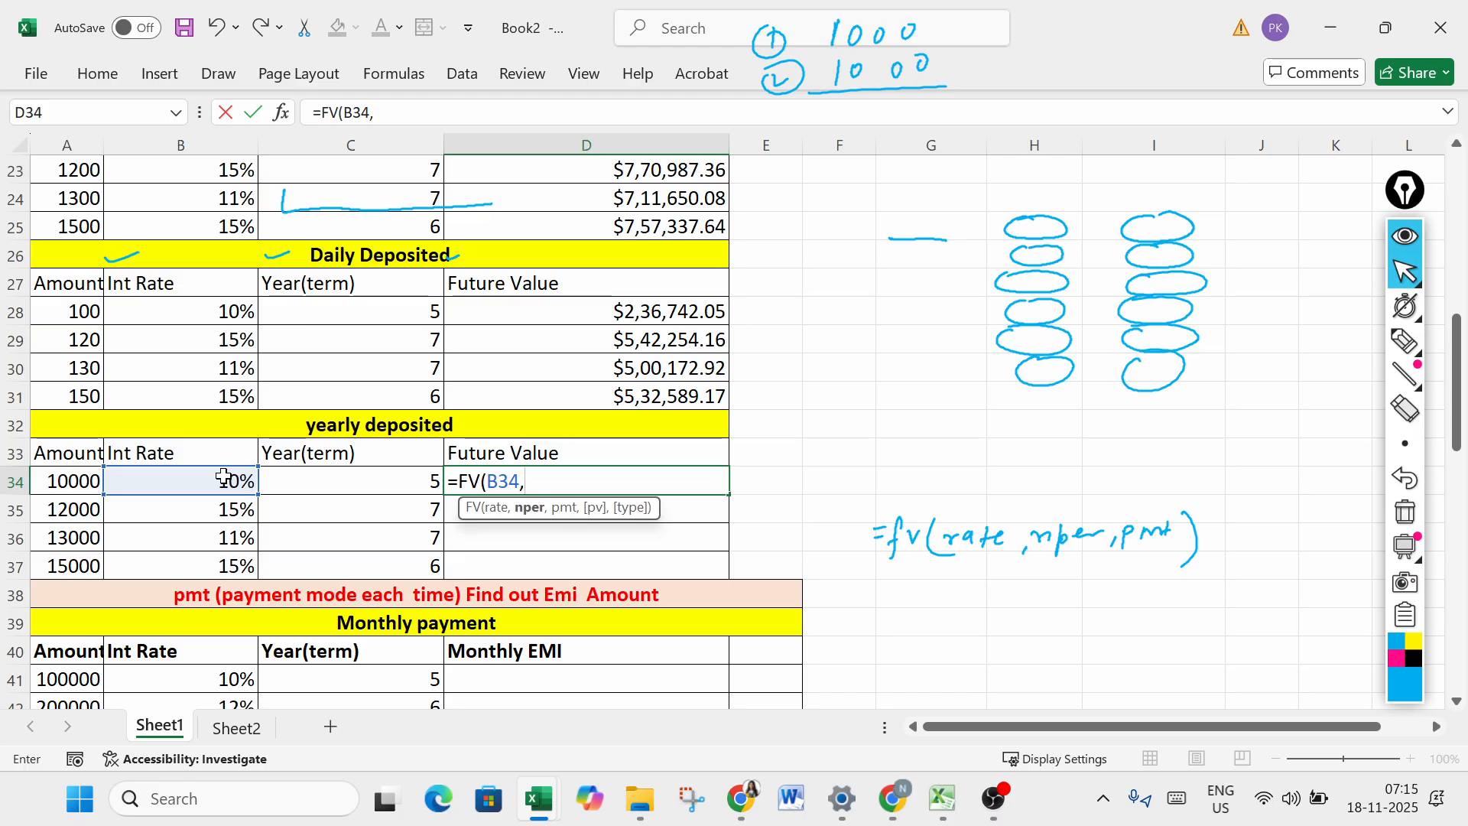
pyautogui.click(394, 478)
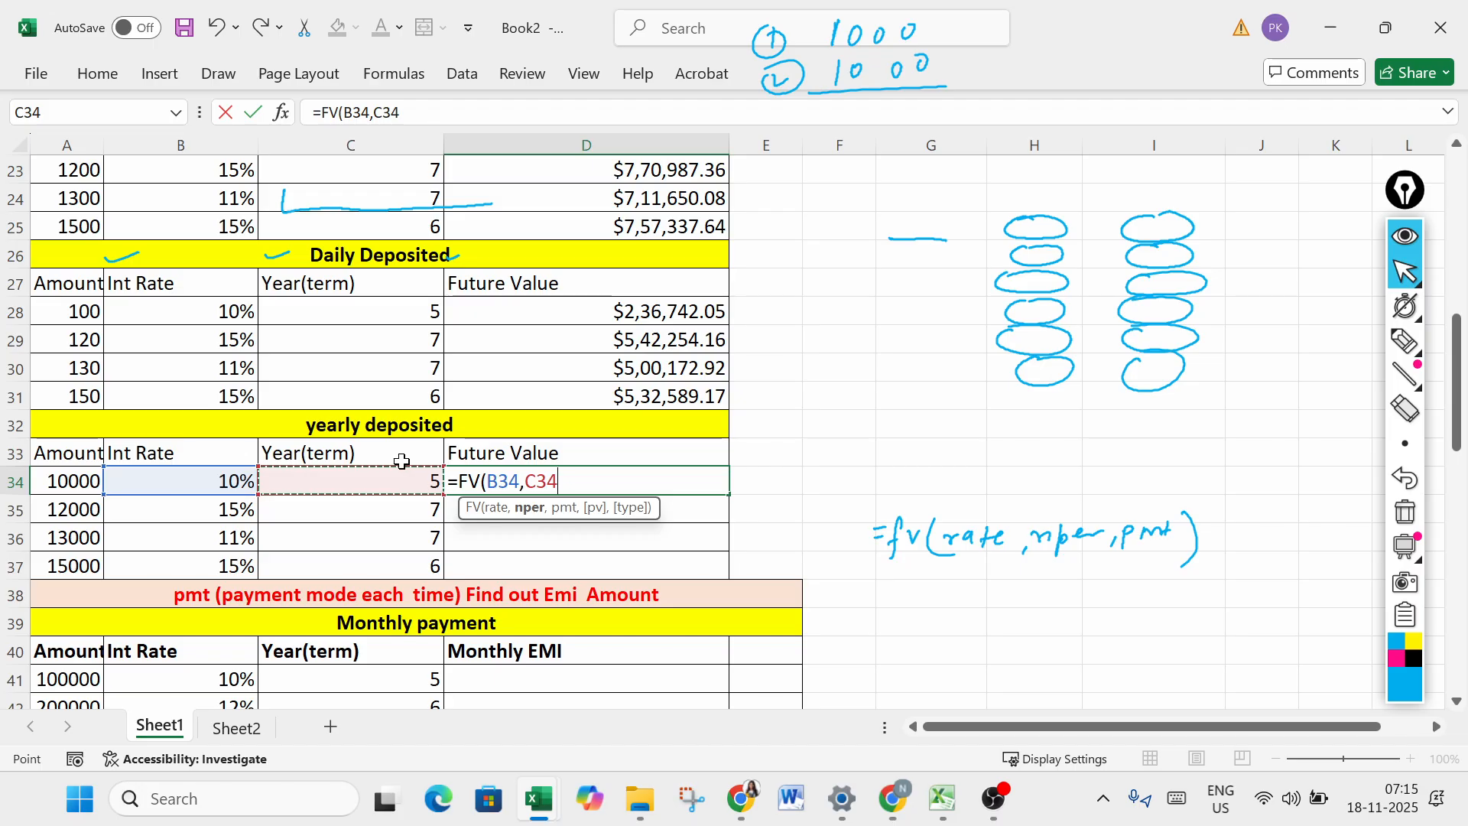
pyautogui.write('*')
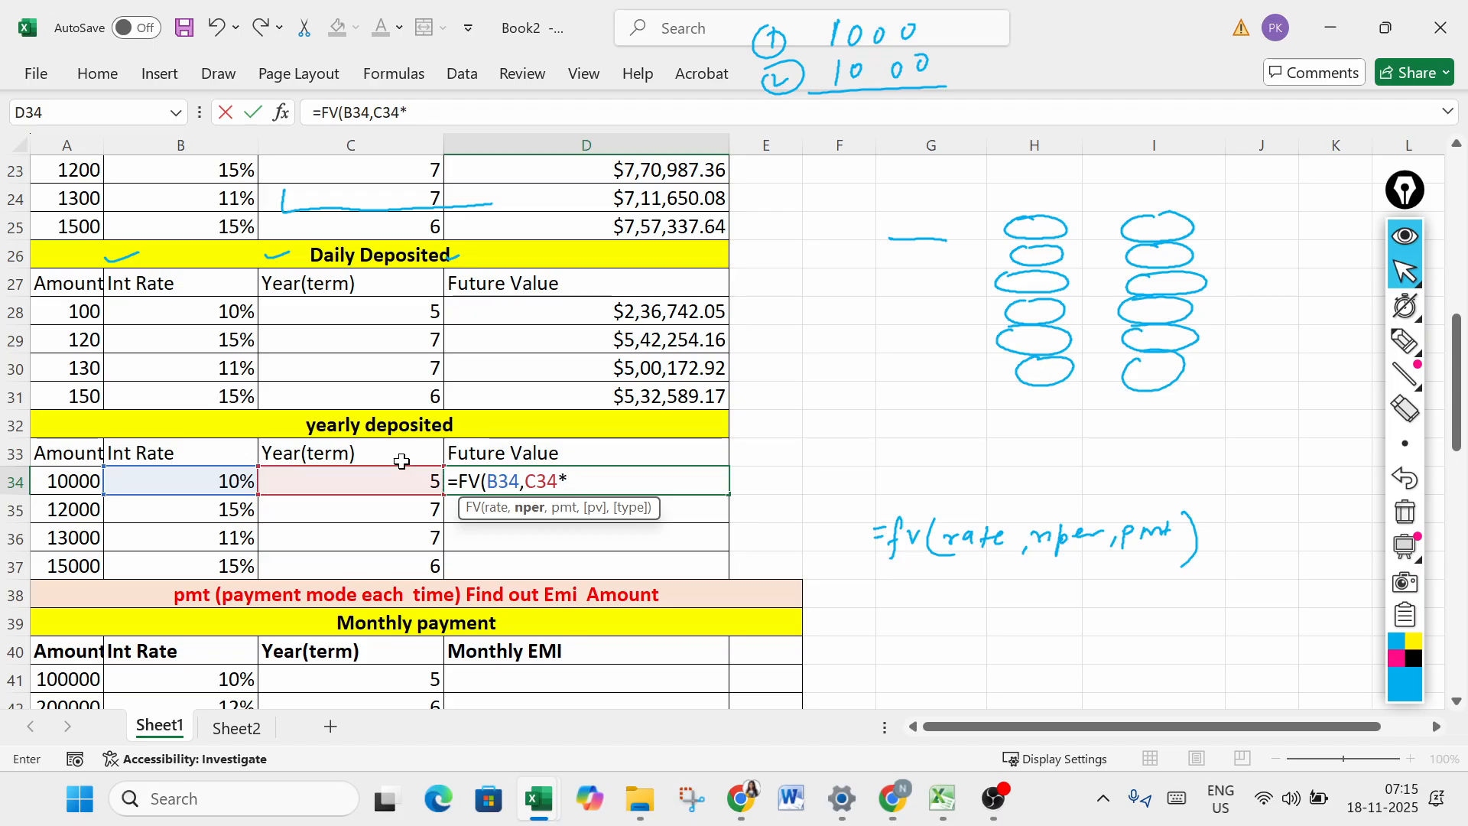
pyautogui.write(',-')
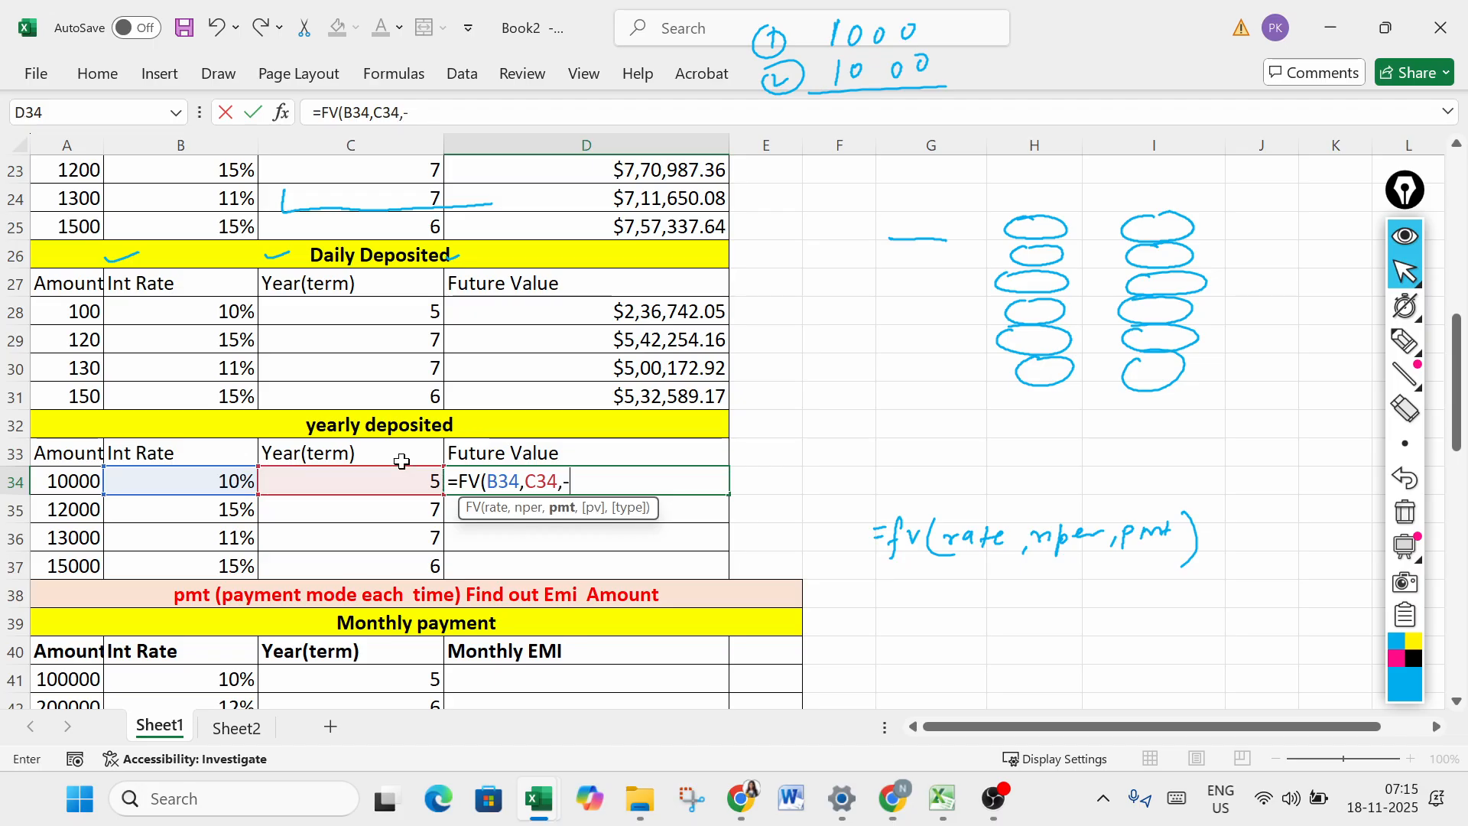
pyautogui.click(76, 480)
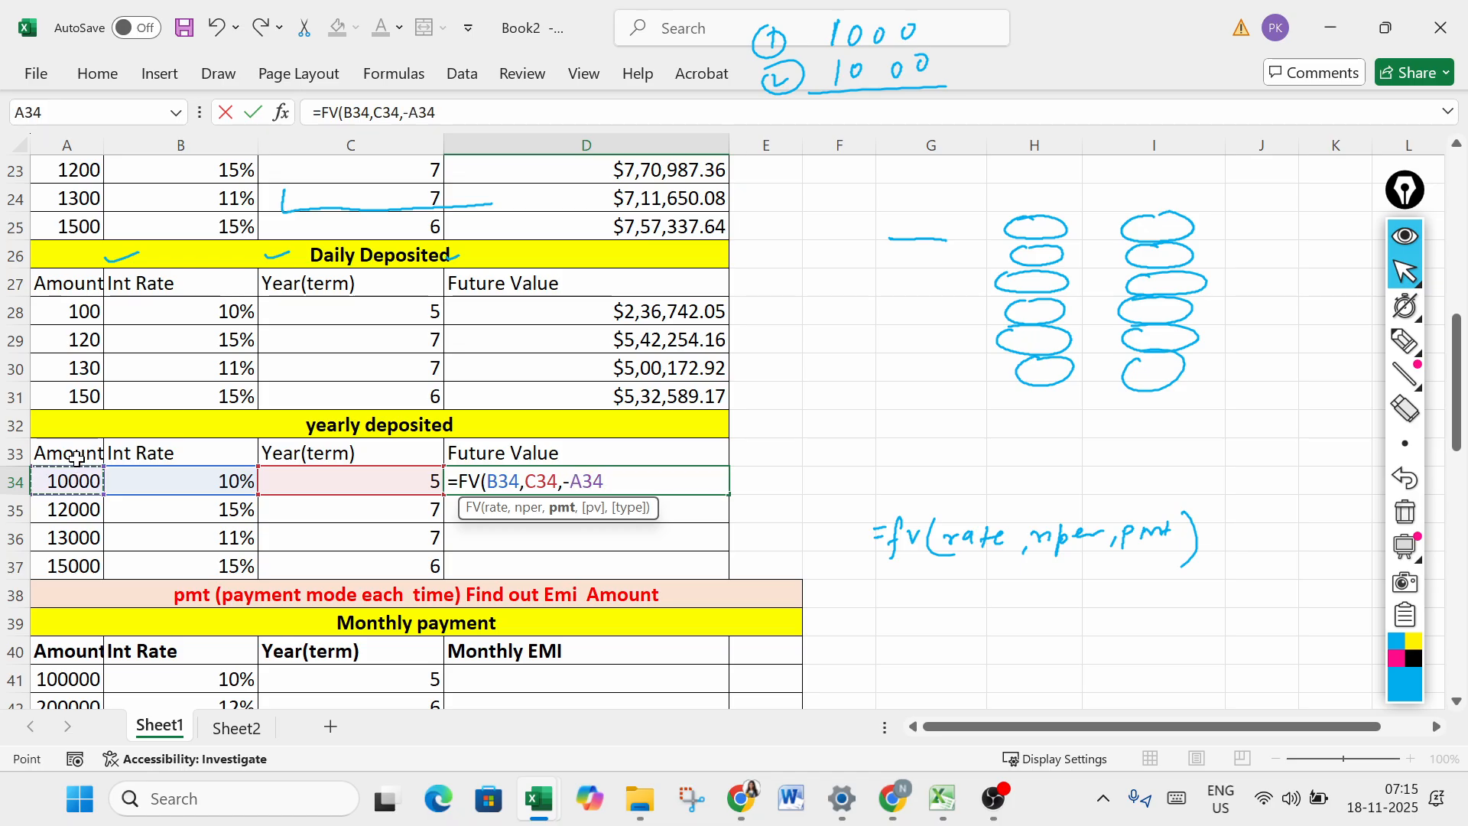
pyautogui.write(')')
pyautogui.press('Return')
# - Fill the yearly FV formula from D34 down to D37 and check the formula in D35
pyautogui.click(703, 494)
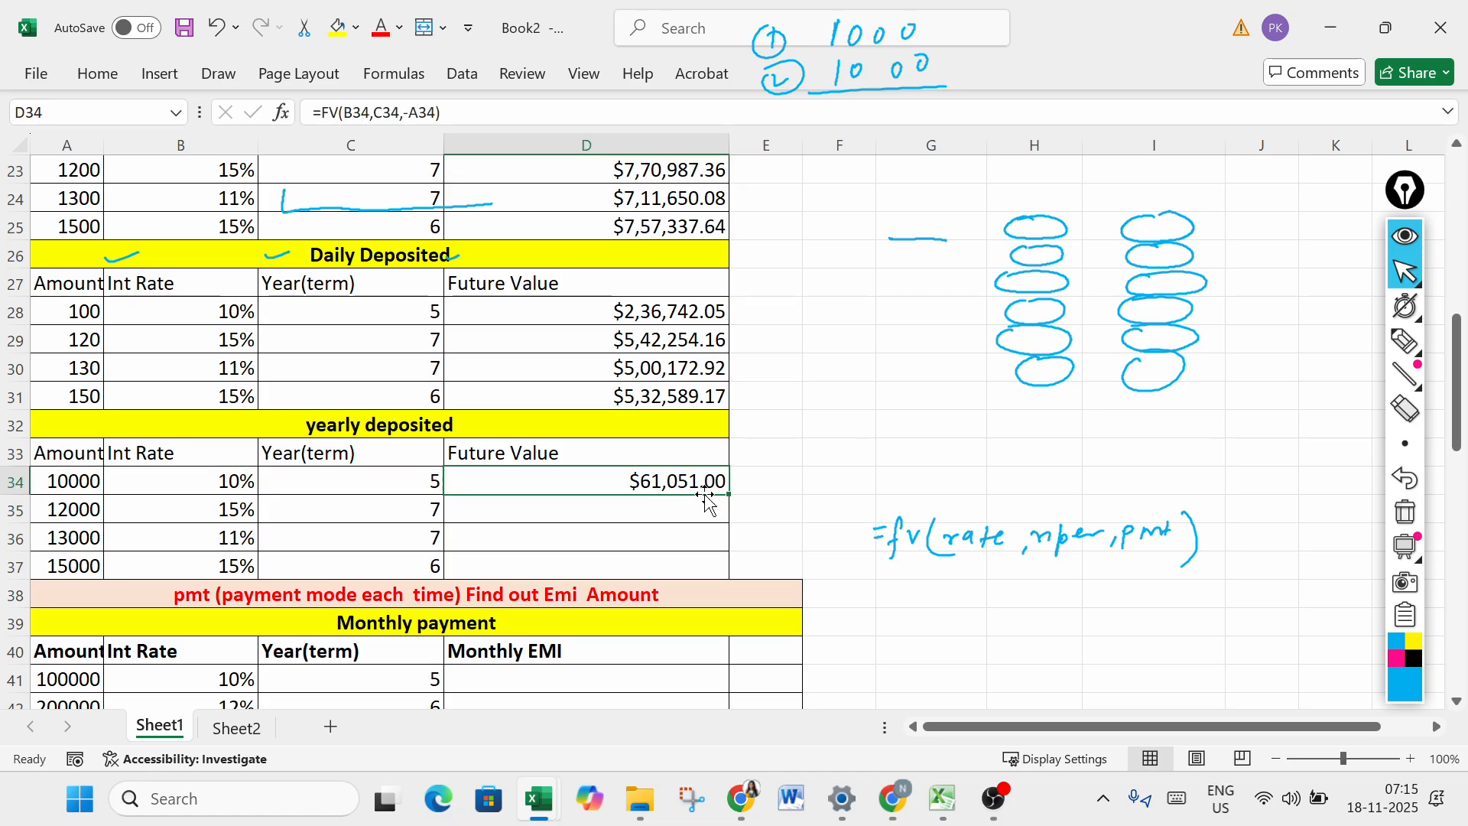
pyautogui.moveTo(728, 494); pyautogui.dragTo(721, 572)
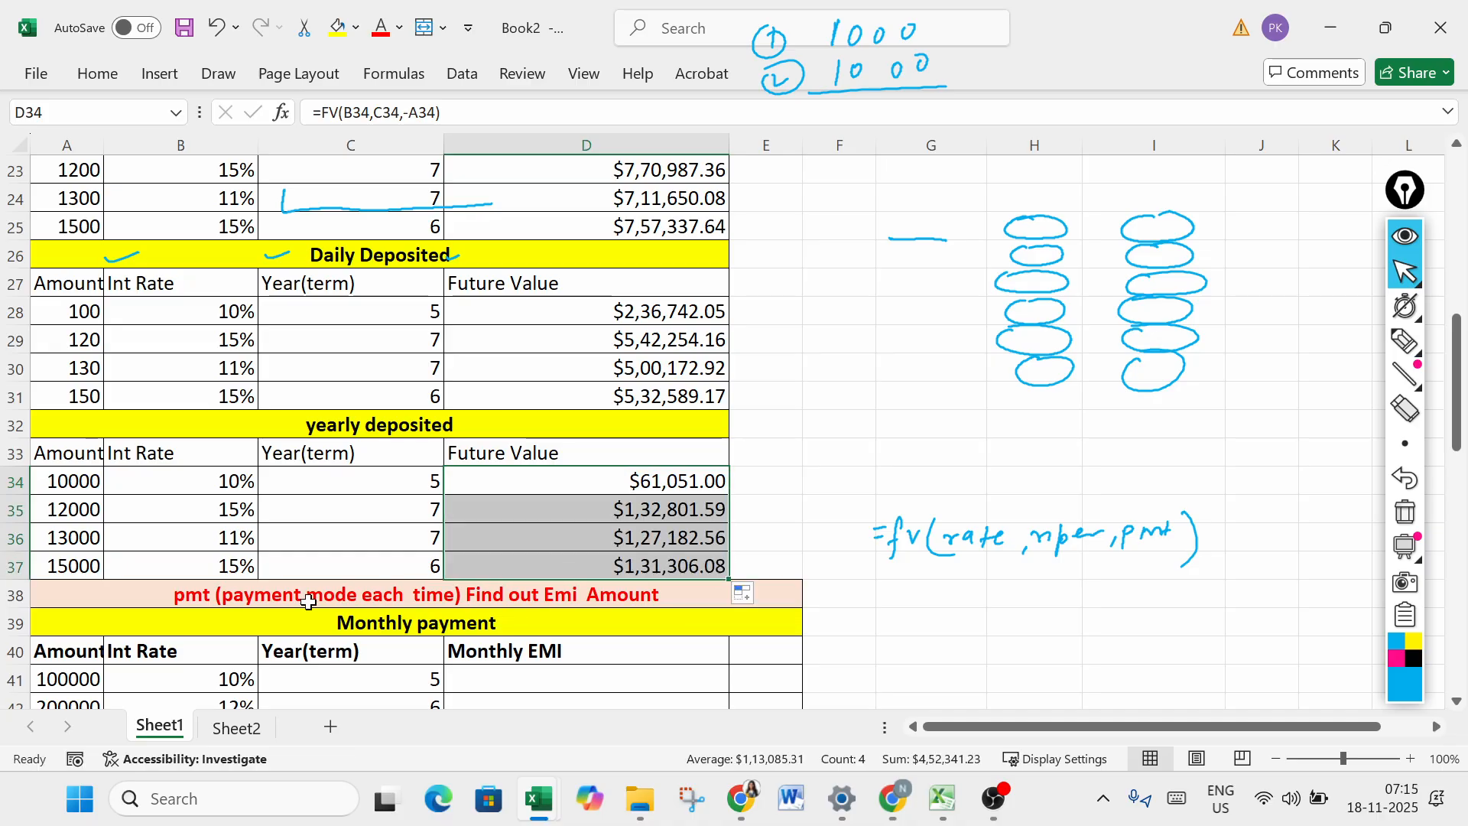
pyautogui.click(634, 517)
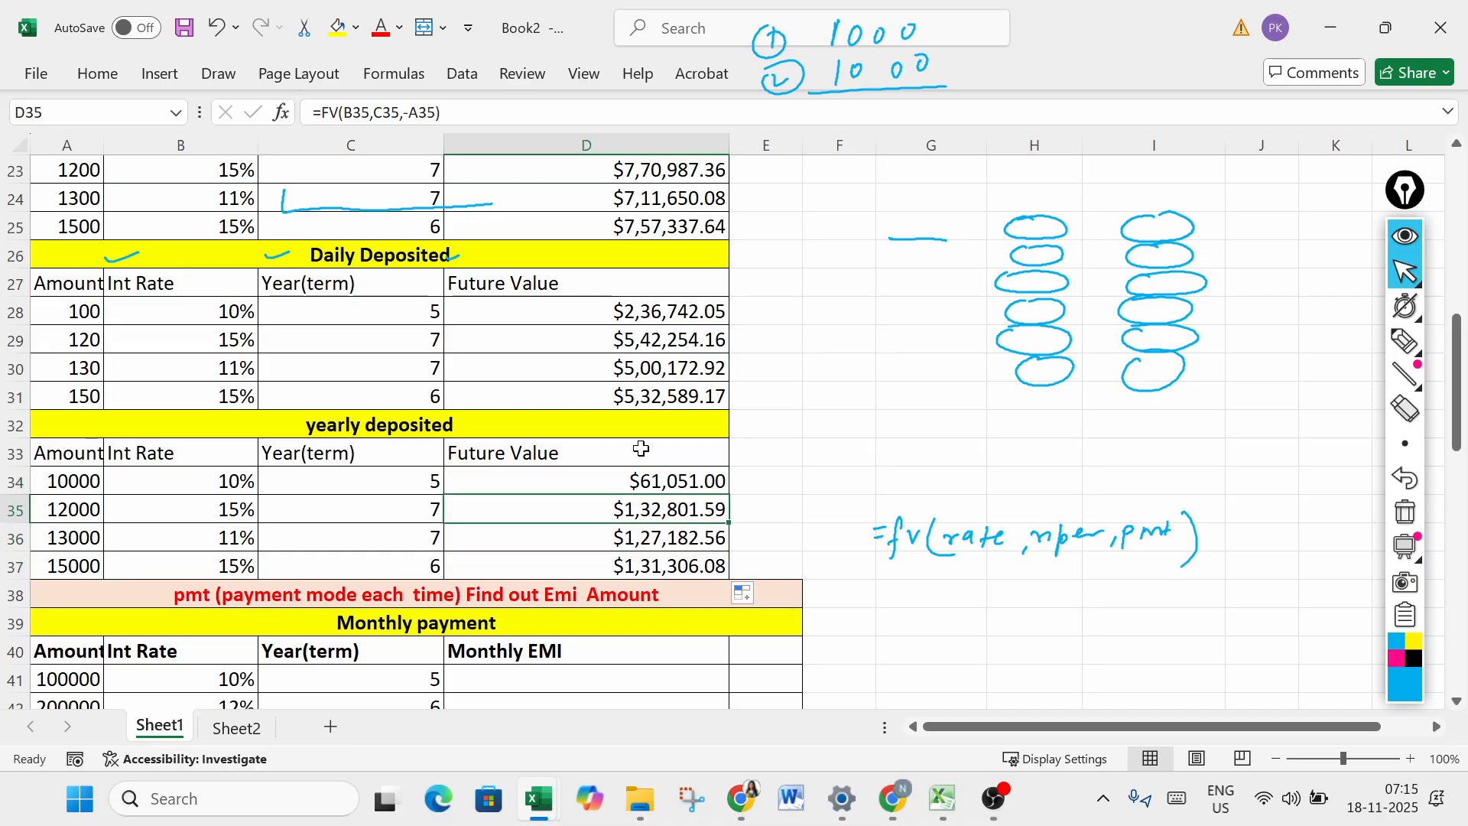
# - Clear all handwritten annotations from the screen and activate the annotation pen
pyautogui.click(1408, 514)
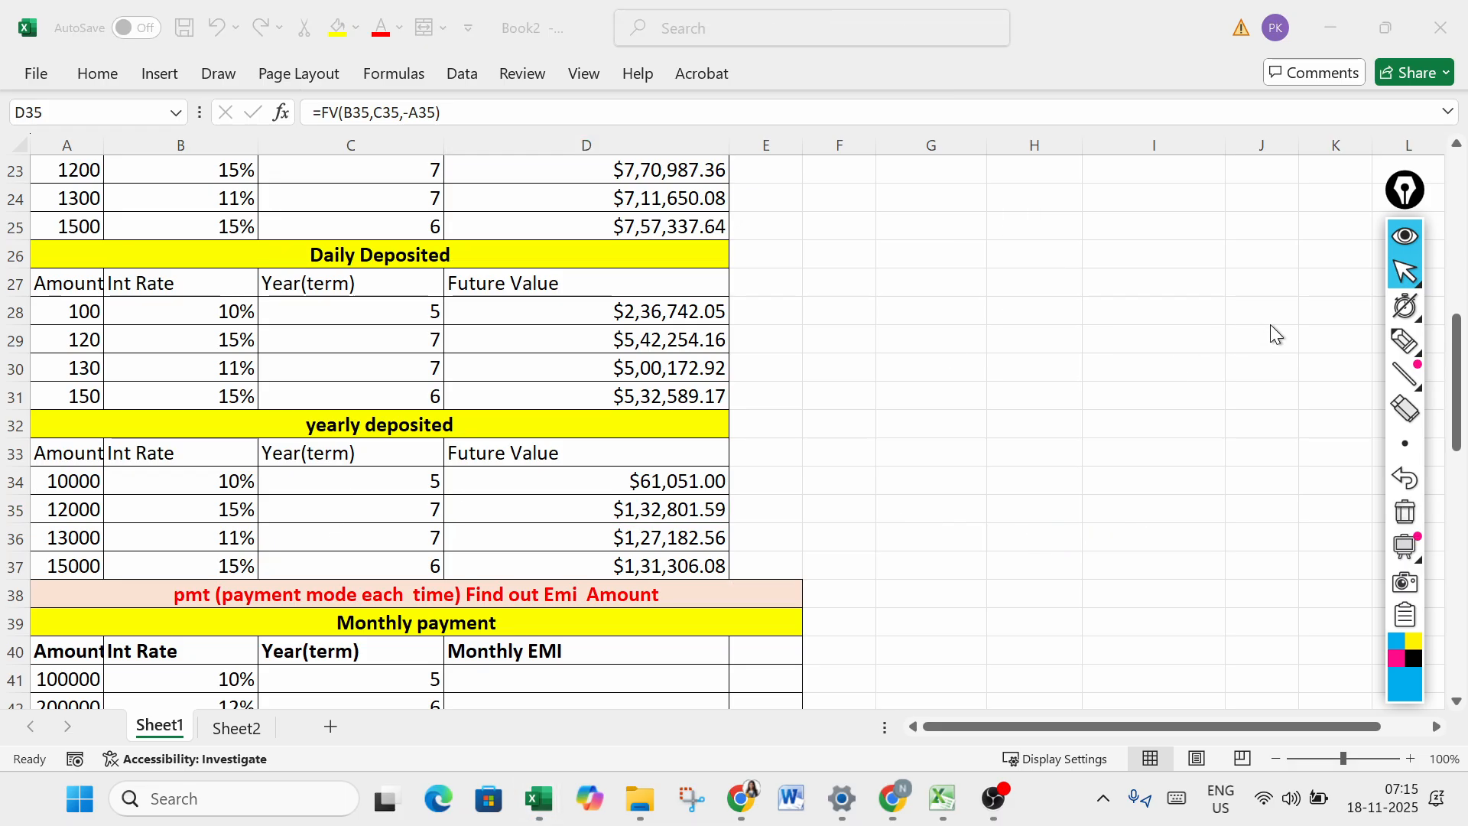
pyautogui.click(1405, 341)
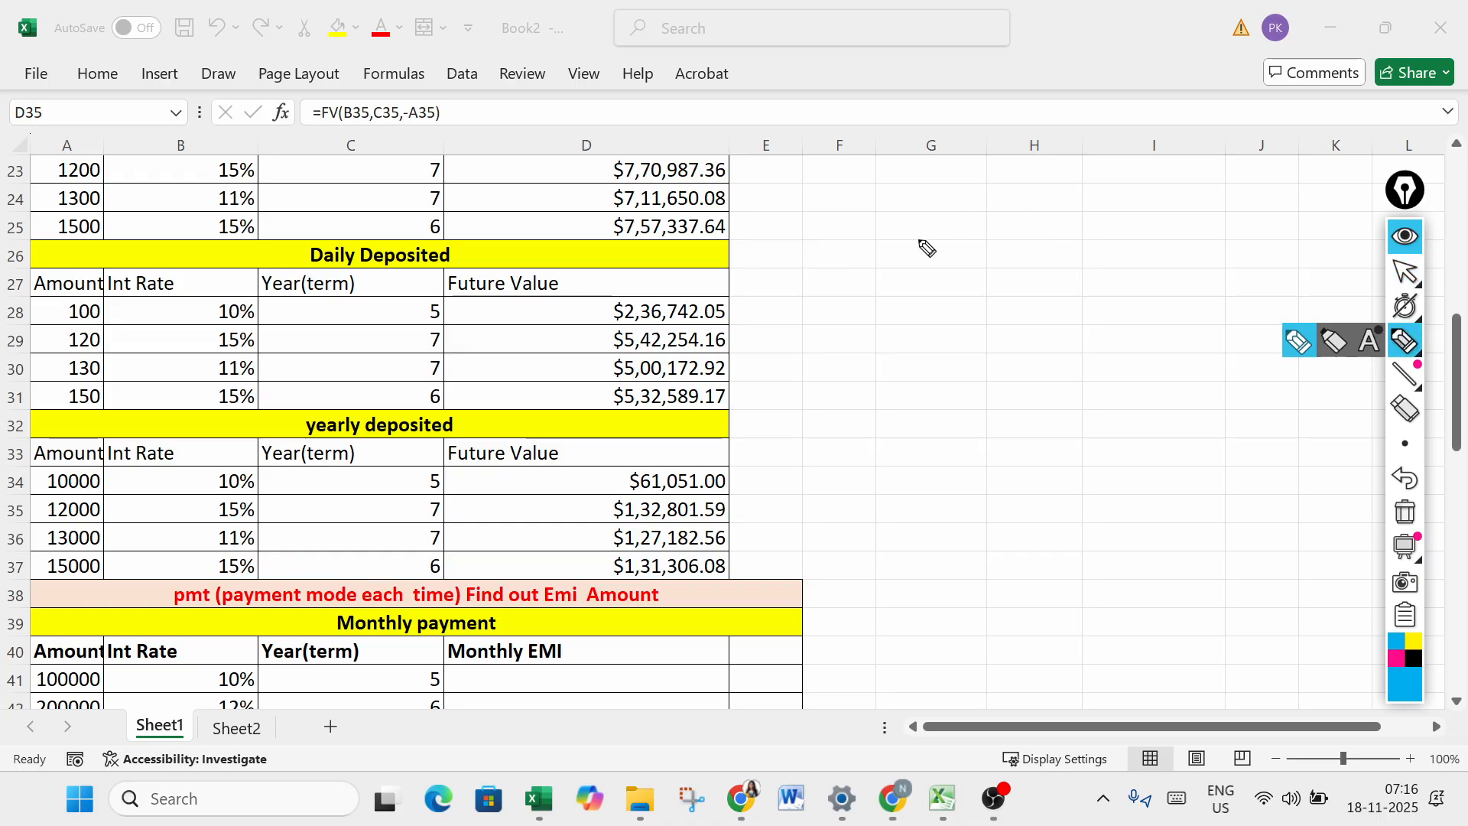
# - Handwrite two deposits of 1000, a five-year term and an underlined 10000 beside the Daily Deposited table
pyautogui.moveTo(864, 208); pyautogui.dragTo(862, 233)
pyautogui.moveTo(886, 215); pyautogui.dragTo(934, 215)
pyautogui.moveTo(859, 254)
pyautogui.mouseDown()
pyautogui.moveTo(858, 275)
pyautogui.moveTo(908, 257)
pyautogui.mouseUp()
pyautogui.moveTo(948, 250); pyautogui.dragTo(945, 253)
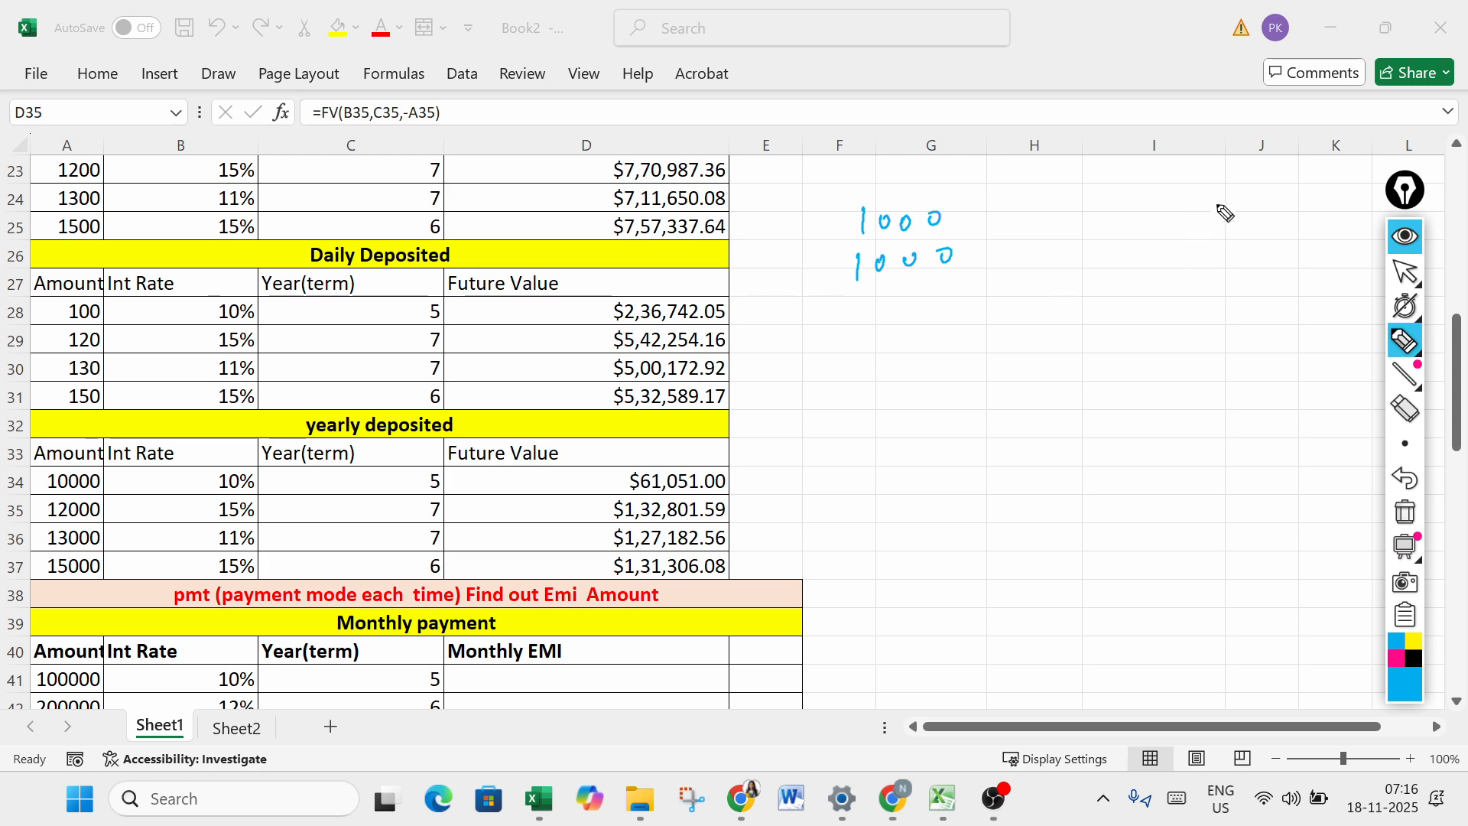
pyautogui.moveTo(1240, 178)
pyautogui.mouseDown()
pyautogui.moveTo(1225, 205)
pyautogui.moveTo(1335, 186)
pyautogui.mouseUp()
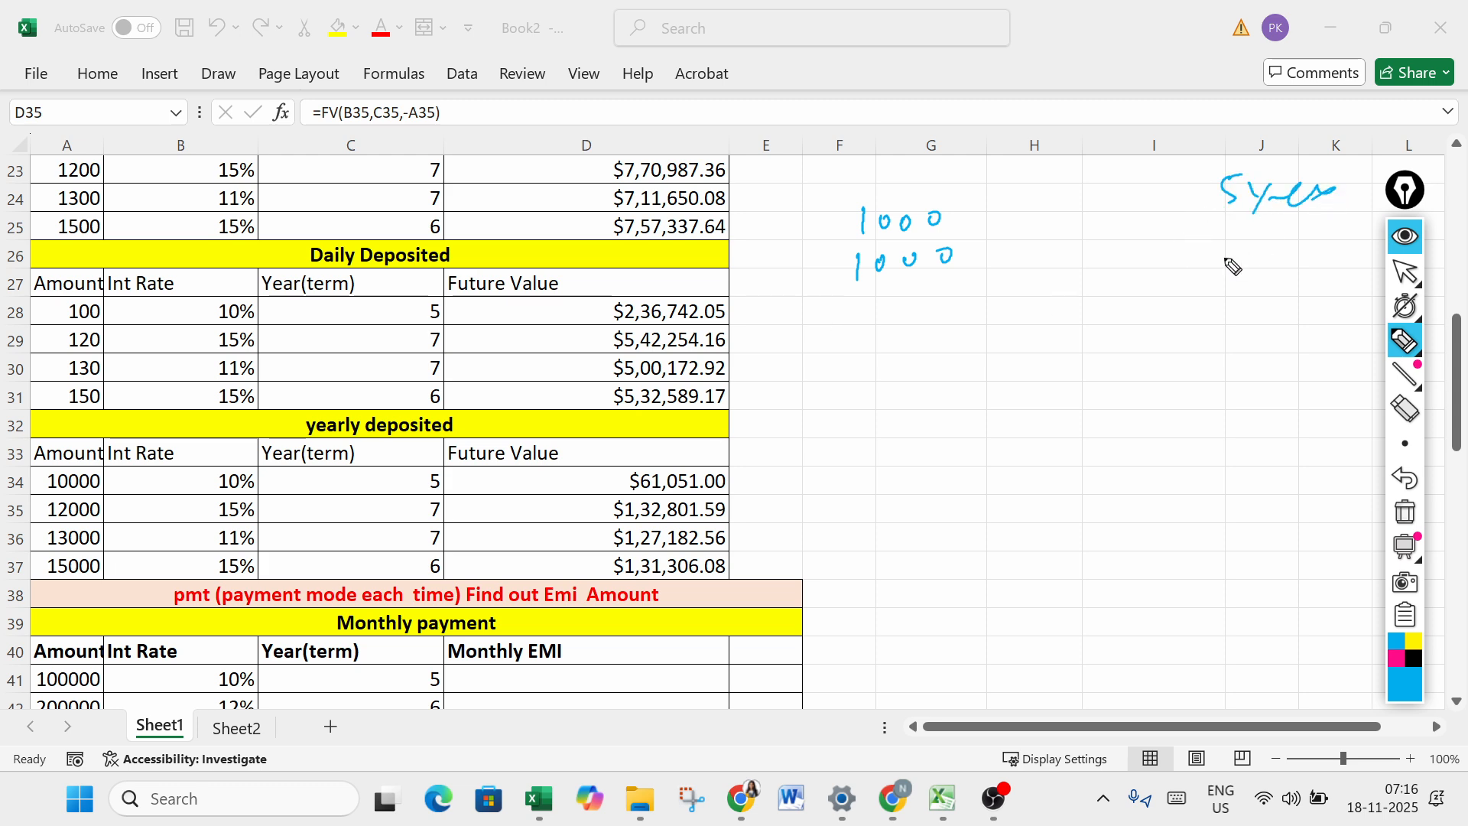
pyautogui.moveTo(1212, 258)
pyautogui.mouseDown()
pyautogui.moveTo(1208, 284)
pyautogui.moveTo(1245, 256)
pyautogui.moveTo(1332, 263)
pyautogui.mouseUp()
pyautogui.moveTo(1182, 316); pyautogui.dragTo(1335, 296)
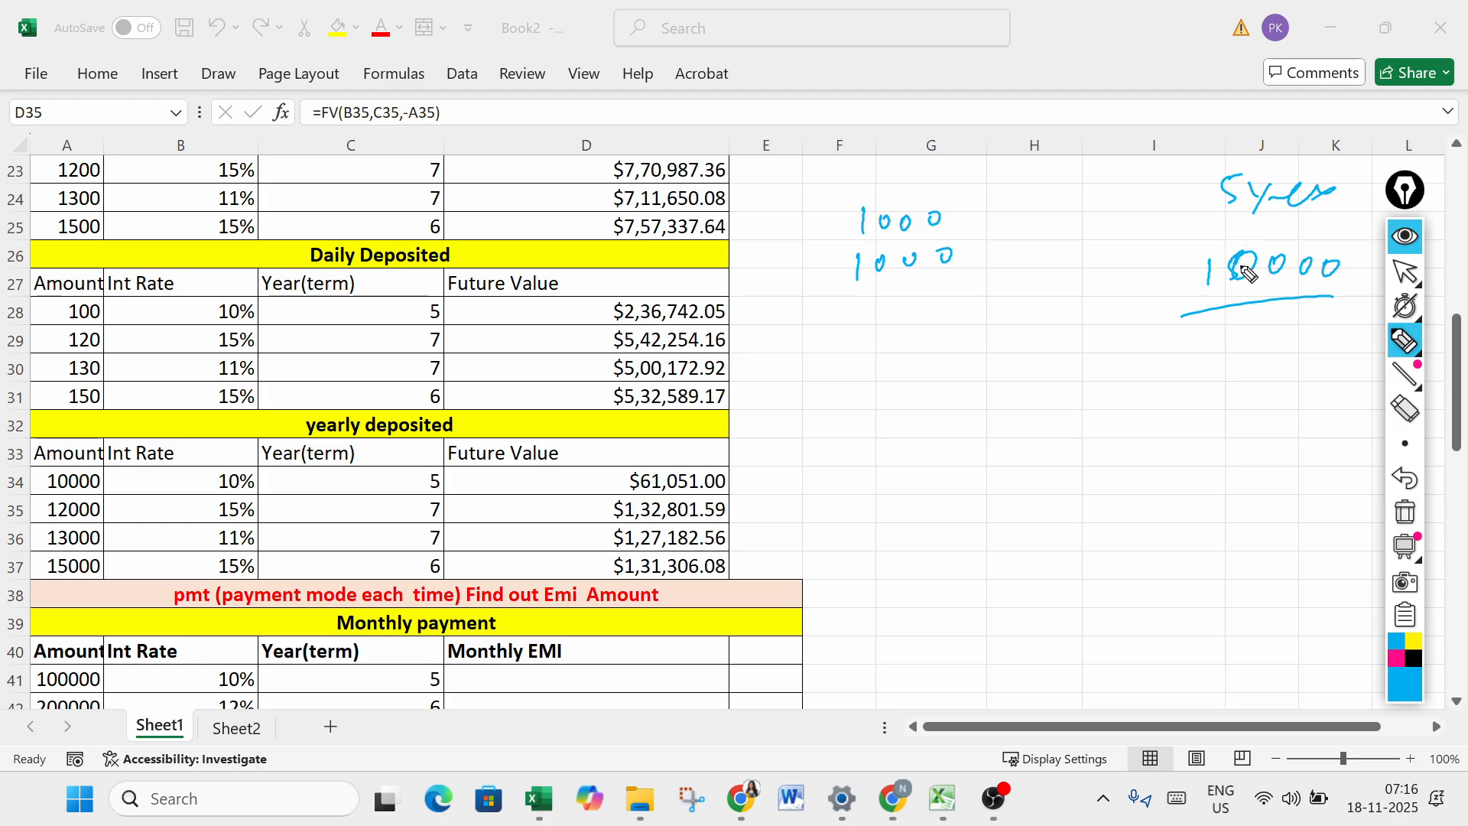
# - Handwrite an underlined loan amount of 100000 beside the yearly table, with an arrow to the underlined word PMT
pyautogui.moveTo(850, 398)
pyautogui.mouseDown()
pyautogui.moveTo(844, 455)
pyautogui.moveTo(875, 420)
pyautogui.mouseUp()
pyautogui.moveTo(915, 417); pyautogui.dragTo(991, 420)
pyautogui.moveTo(834, 473)
pyautogui.mouseDown()
pyautogui.moveTo(1060, 452)
pyautogui.moveTo(1050, 420)
pyautogui.moveTo(1197, 470)
pyautogui.mouseUp()
pyautogui.moveTo(1175, 457)
pyautogui.mouseDown()
pyautogui.moveTo(1179, 494)
pyautogui.moveTo(1244, 509)
pyautogui.moveTo(1265, 496)
pyautogui.mouseUp()
pyautogui.moveTo(1258, 497)
pyautogui.mouseDown()
pyautogui.moveTo(1254, 520)
pyautogui.moveTo(1277, 524)
pyautogui.mouseUp()
pyautogui.moveTo(1191, 541); pyautogui.dragTo(1299, 526)
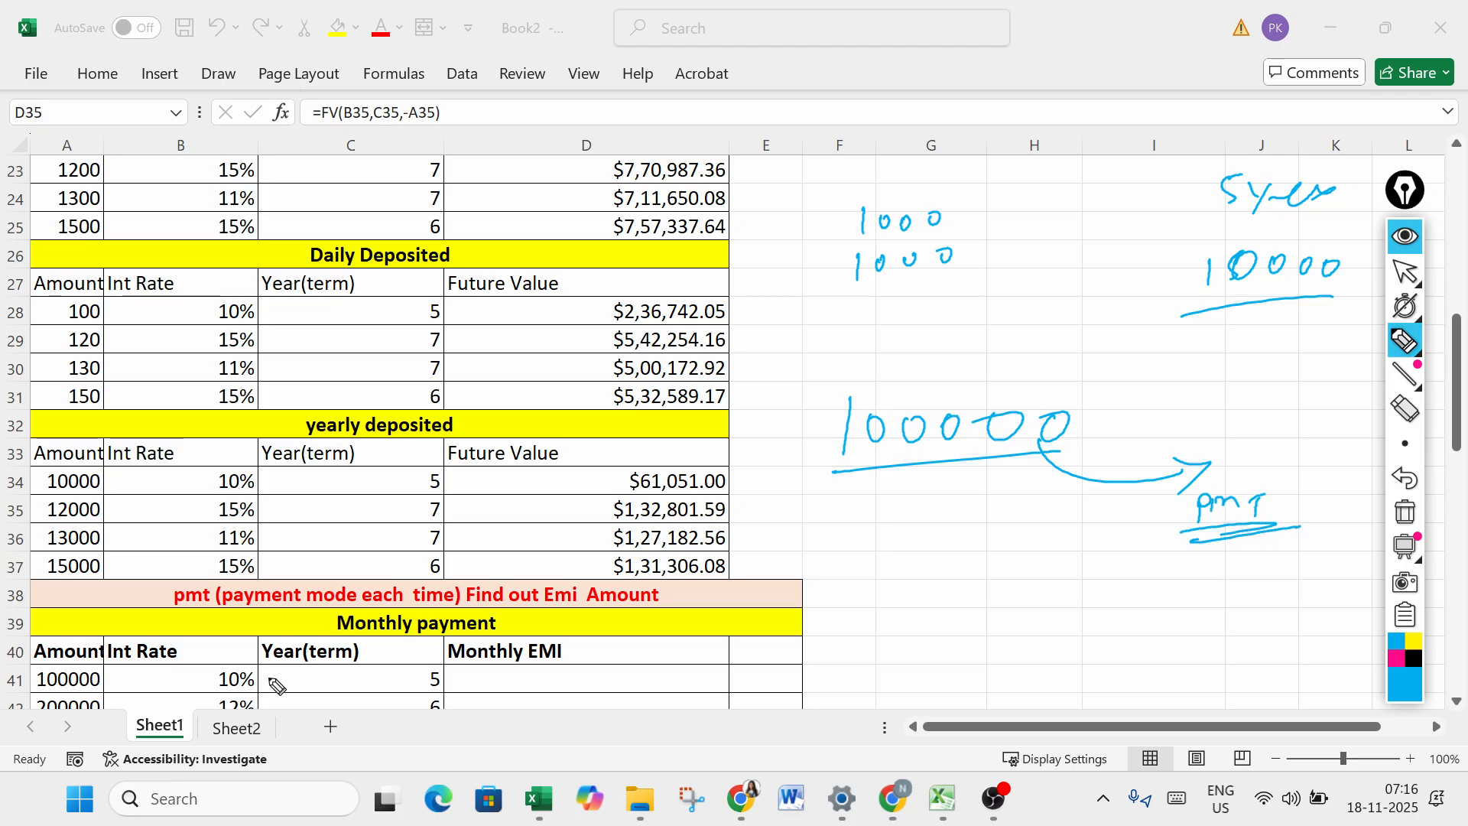
# - Clear the handwritten annotations and show the "What is the PMT Formula?" section on Sheet2
pyautogui.click(1405, 271)
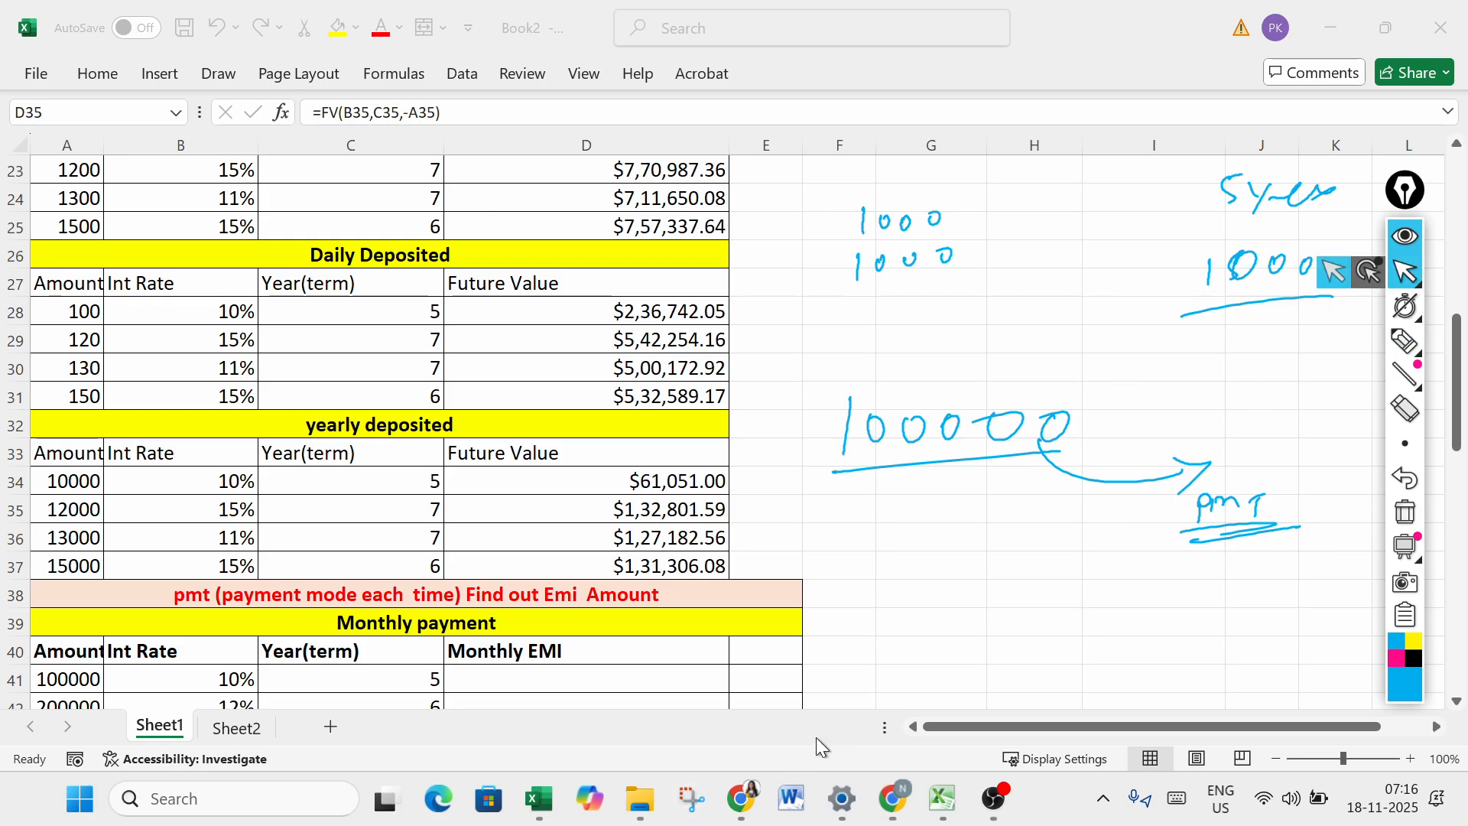
pyautogui.click(1405, 511)
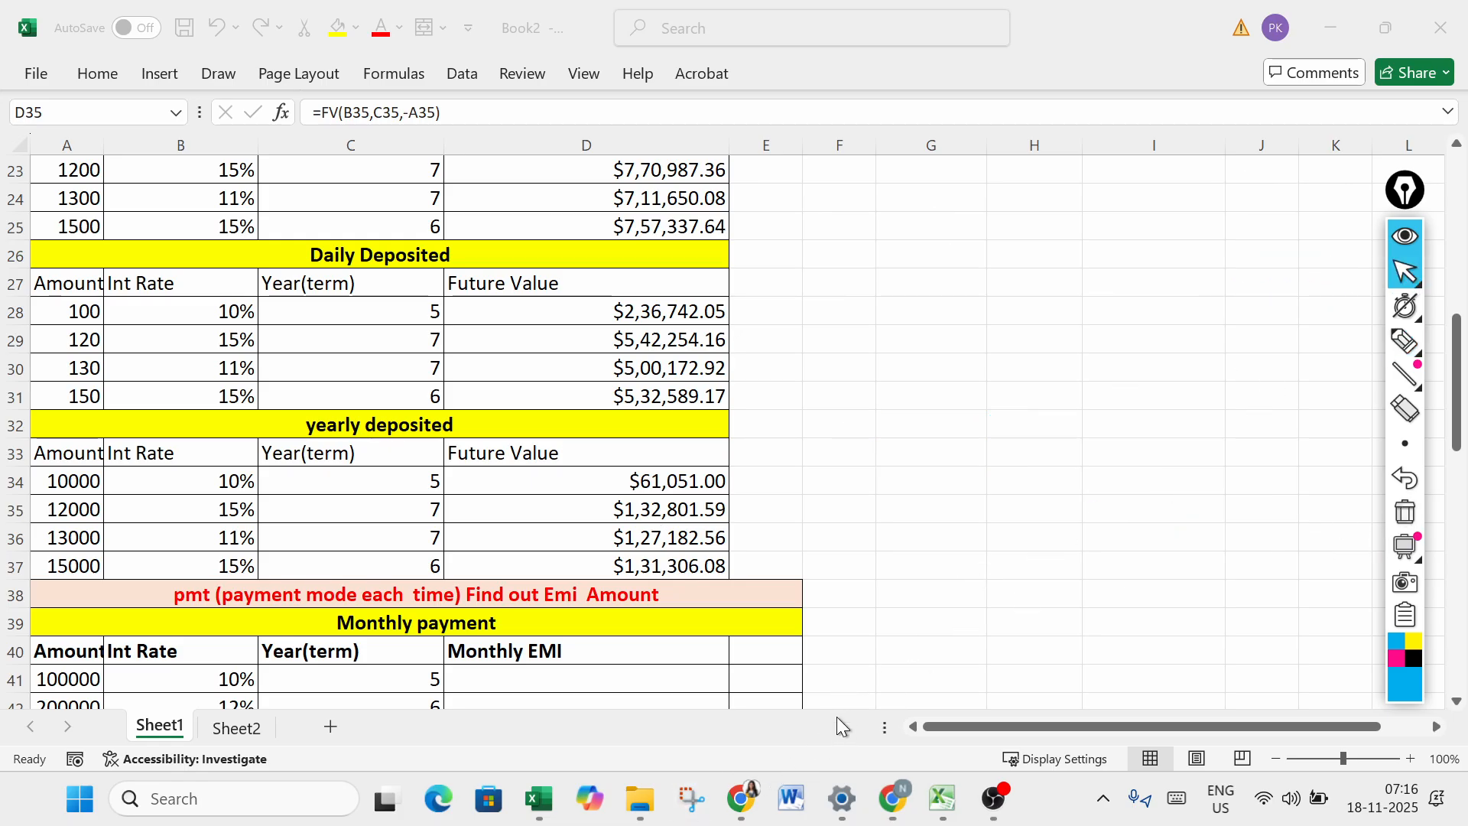
pyautogui.click(238, 730)
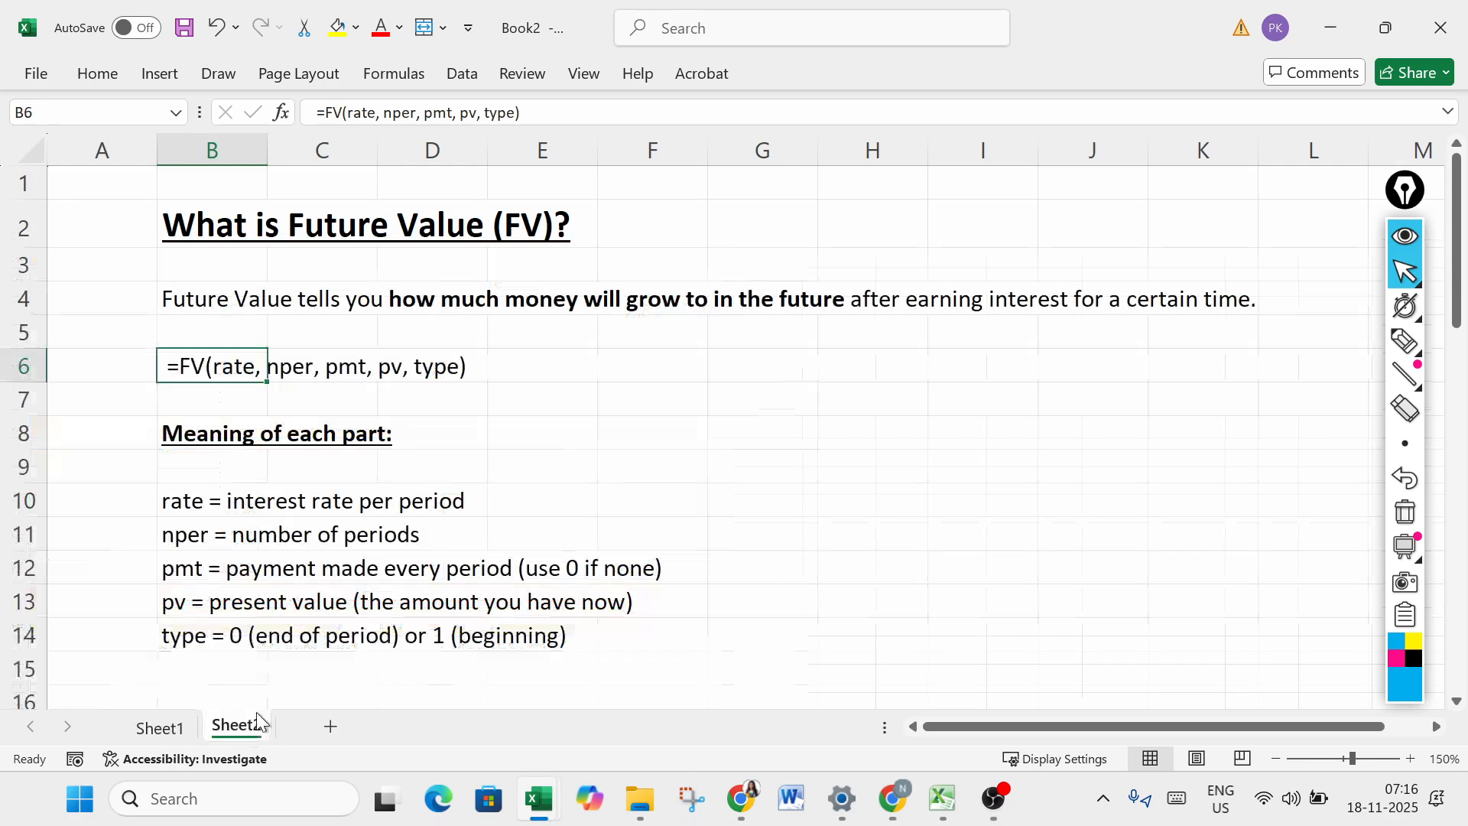
pyautogui.scroll(-5, 1425, 662)
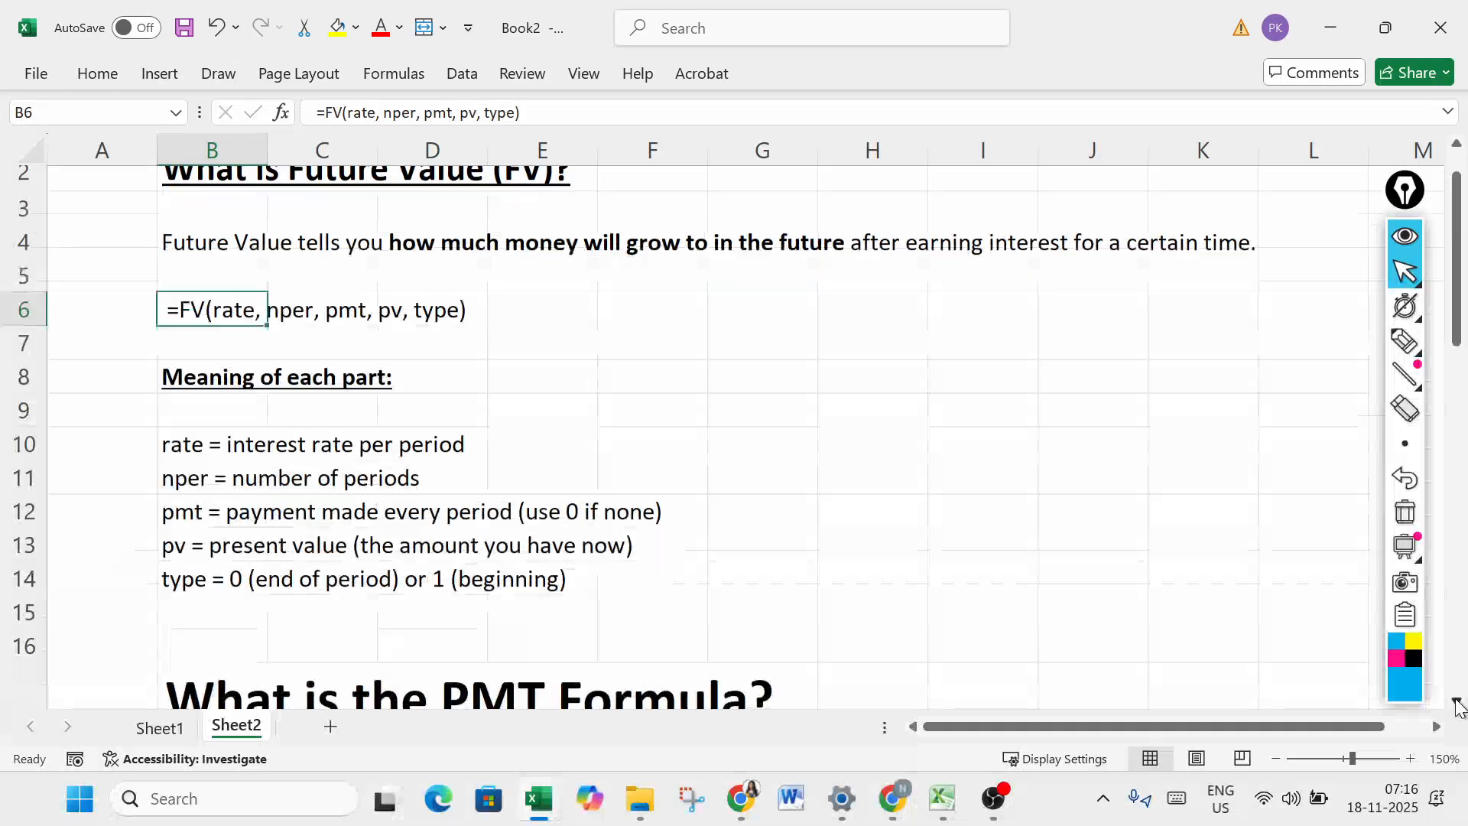
pyautogui.scroll(-3, 1453, 710)
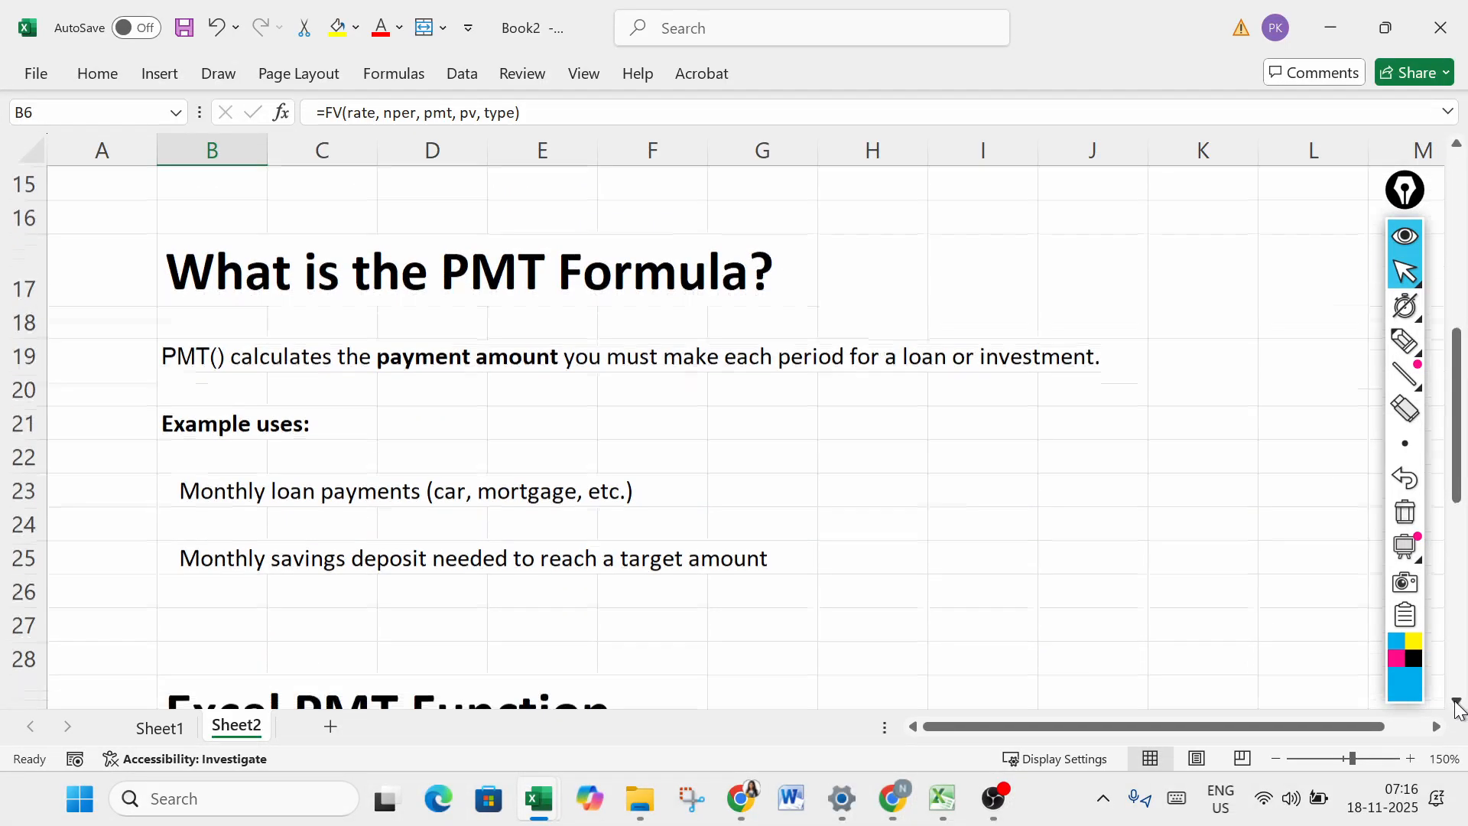
# - Underline the PMT() definition in row 19 with the annotation pen, emphasizing "PMT()" and "loan"
pyautogui.click(1405, 341)
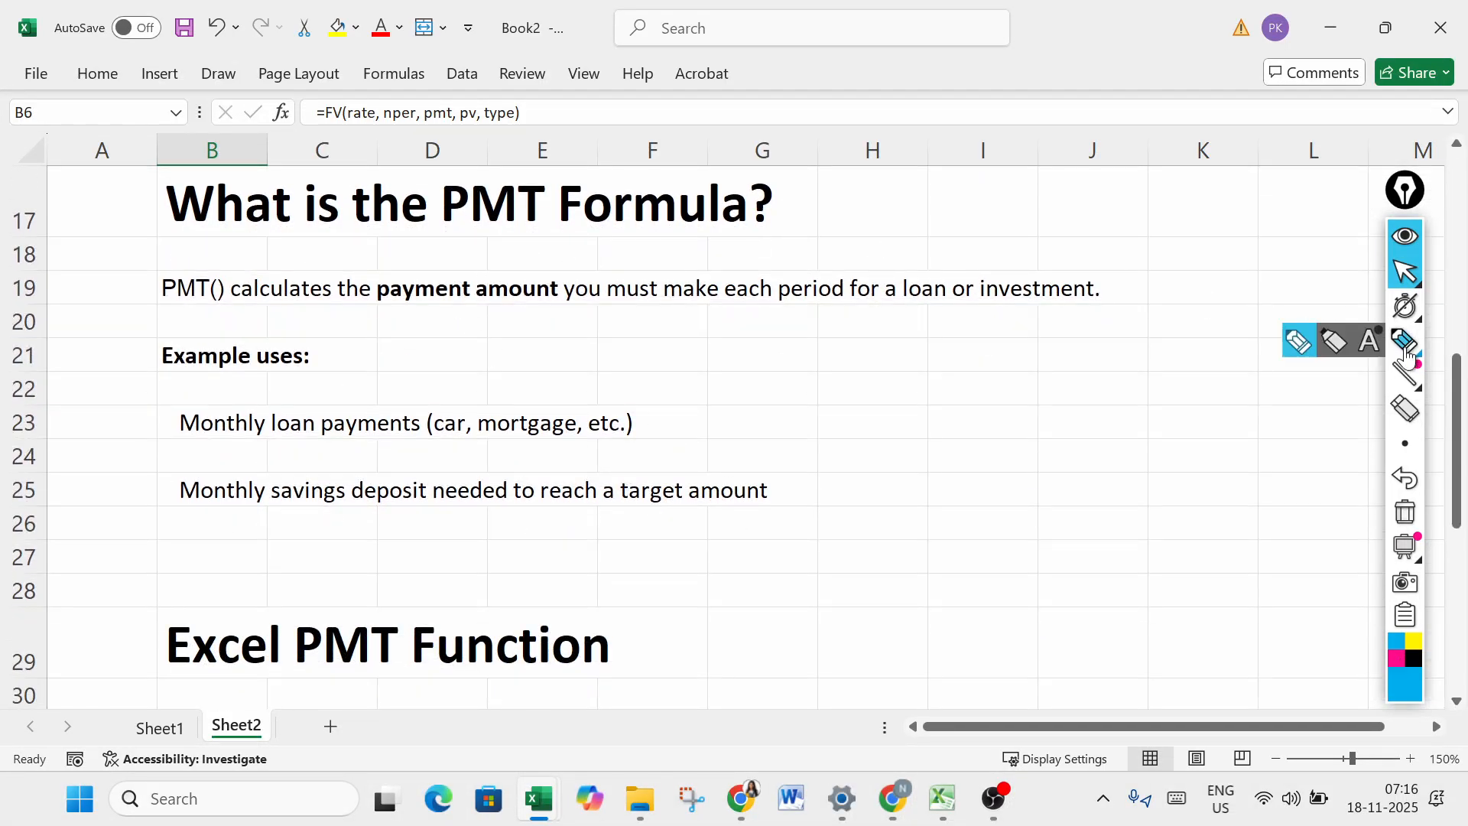
pyautogui.moveTo(162, 306); pyautogui.dragTo(1078, 307)
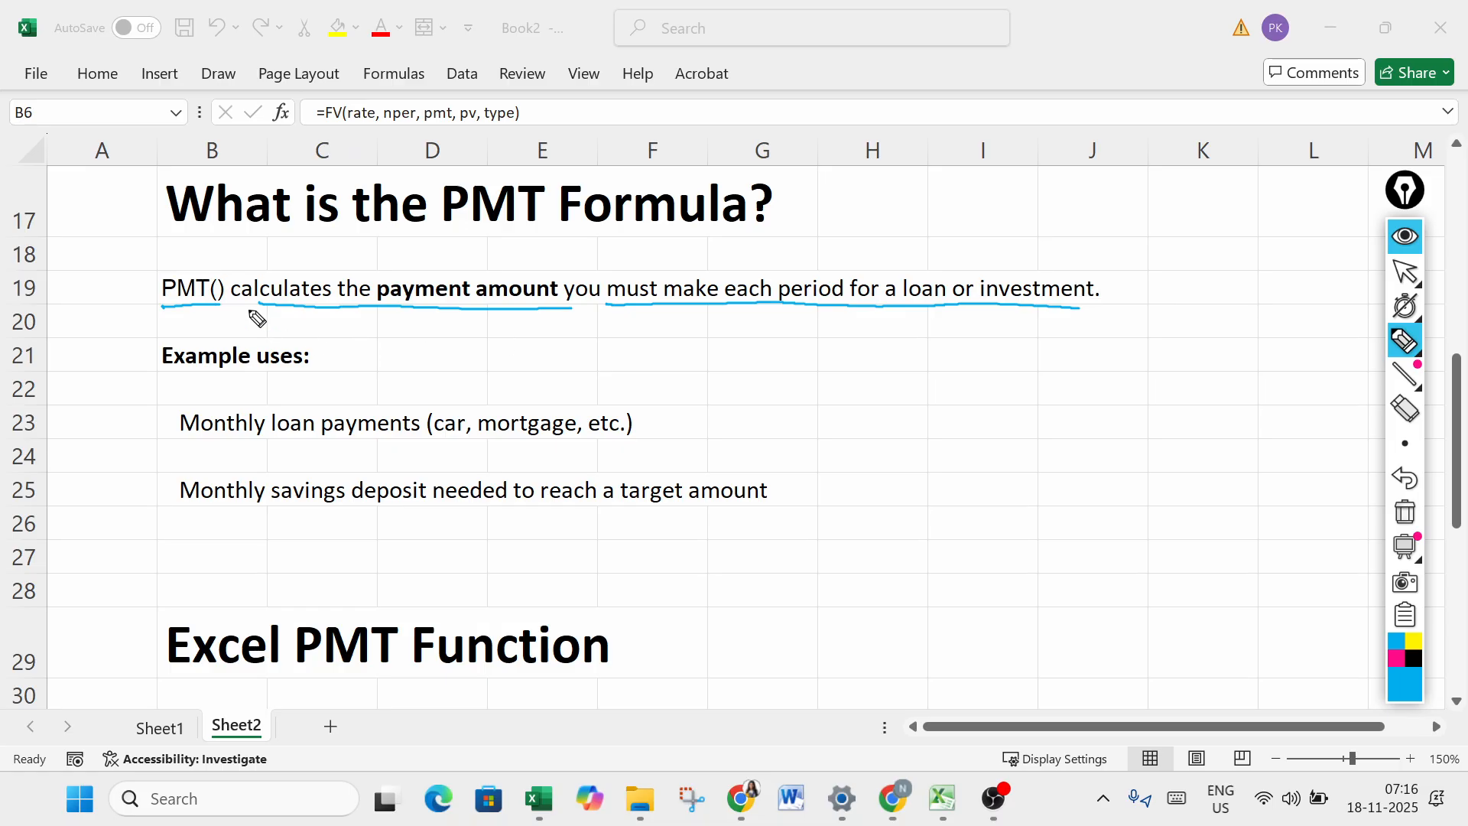
pyautogui.moveTo(163, 305); pyautogui.dragTo(226, 299)
pyautogui.moveTo(914, 305); pyautogui.dragTo(934, 302)
pyautogui.moveTo(181, 311); pyautogui.dragTo(228, 309)
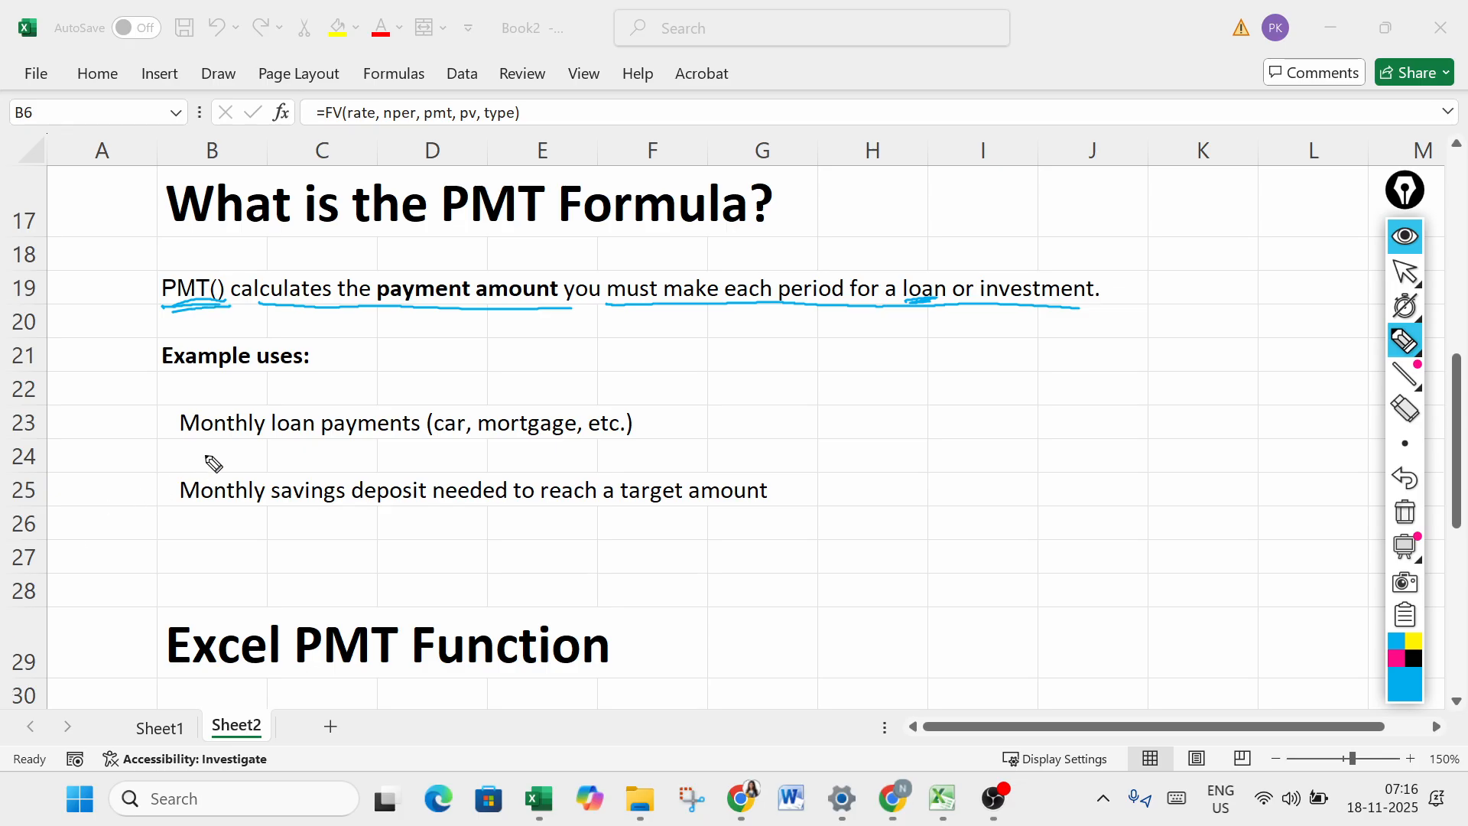
# - Underline both PMT example uses and the "Excel PMT Function" heading, and clear the pen marks
pyautogui.moveTo(197, 438); pyautogui.dragTo(419, 439)
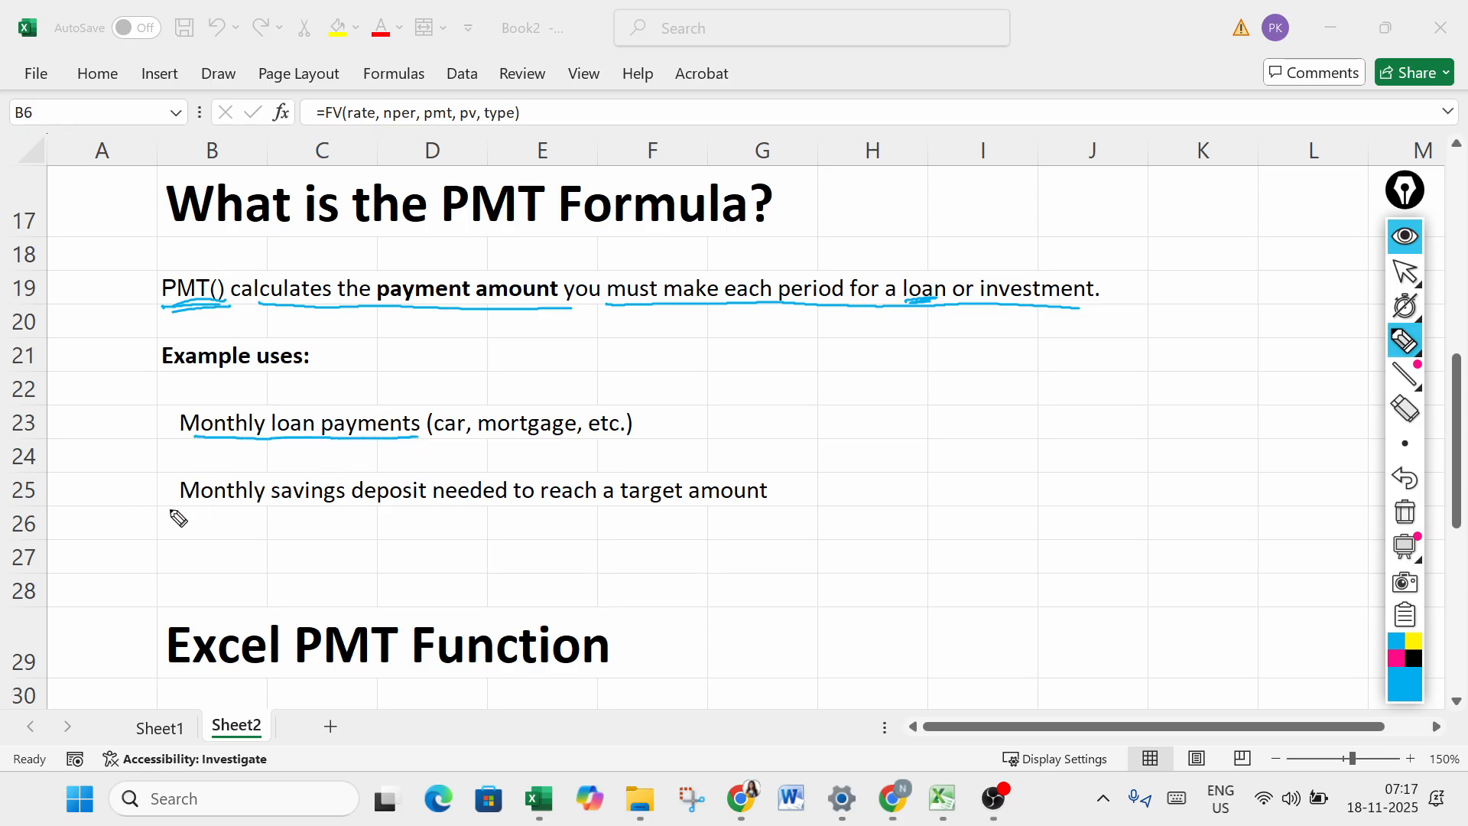
pyautogui.moveTo(171, 511); pyautogui.dragTo(489, 511)
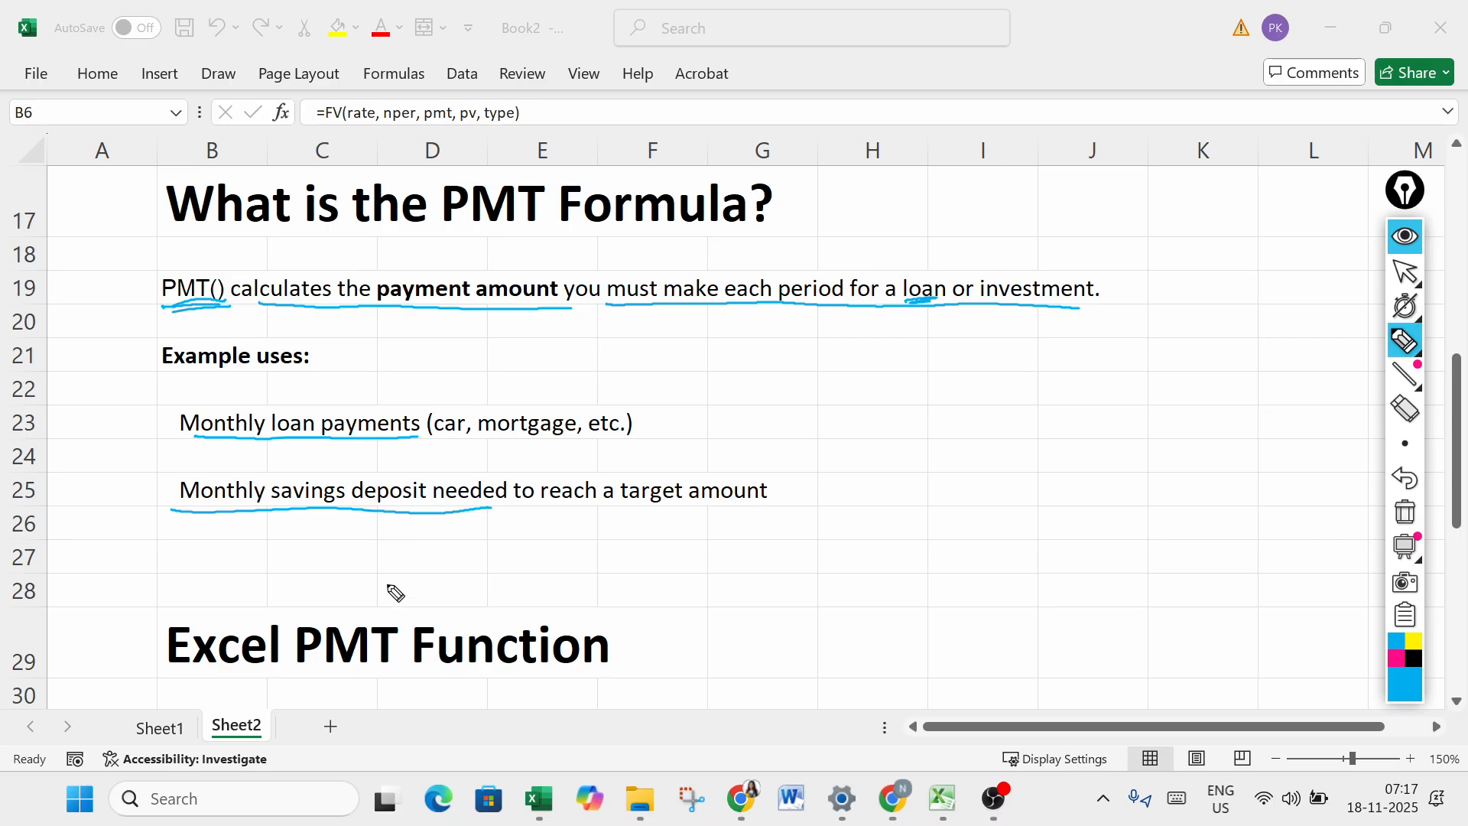
pyautogui.moveTo(177, 678); pyautogui.dragTo(586, 667)
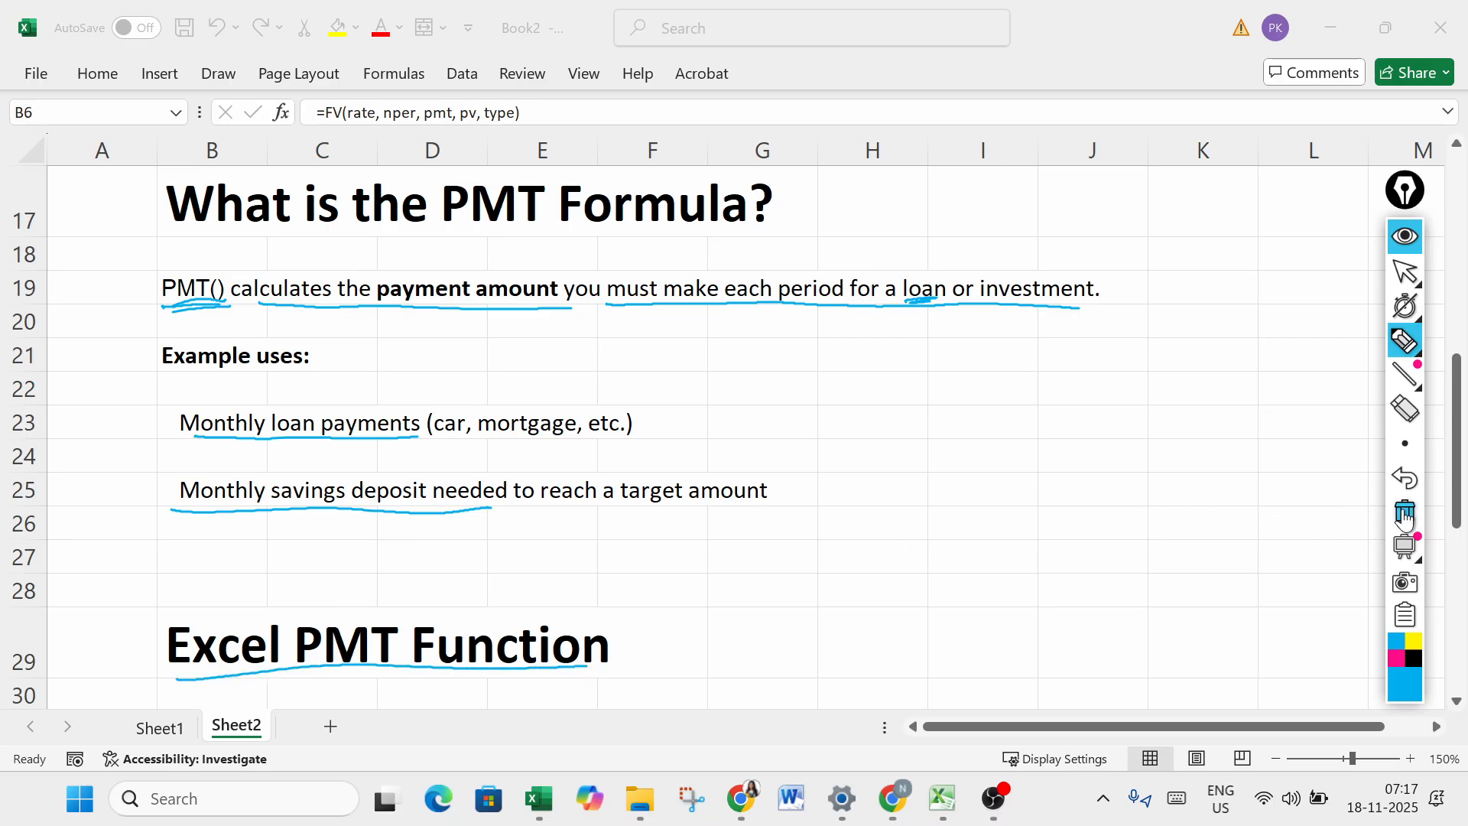
pyautogui.click(1405, 518)
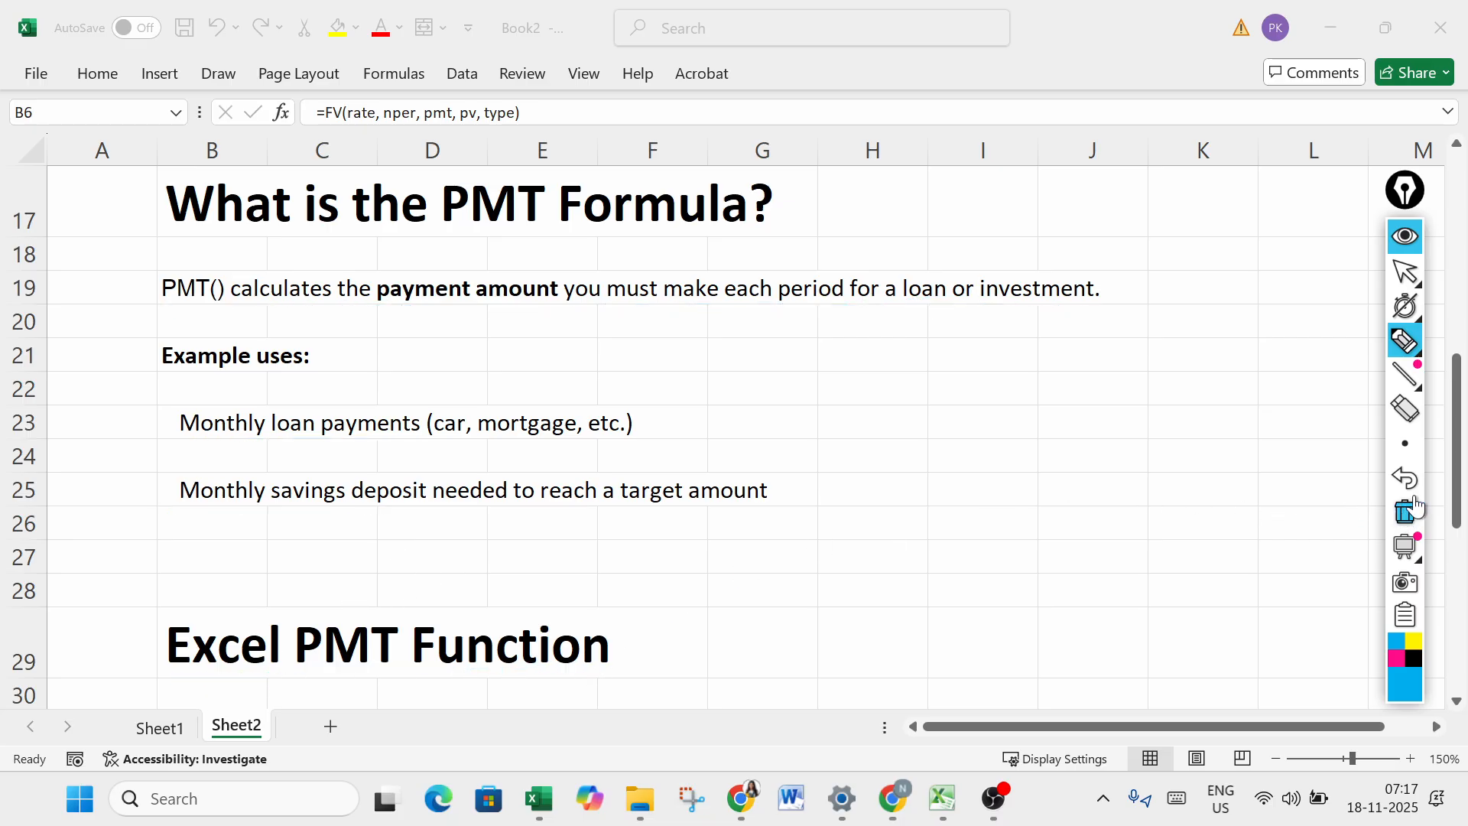
pyautogui.click(1411, 281)
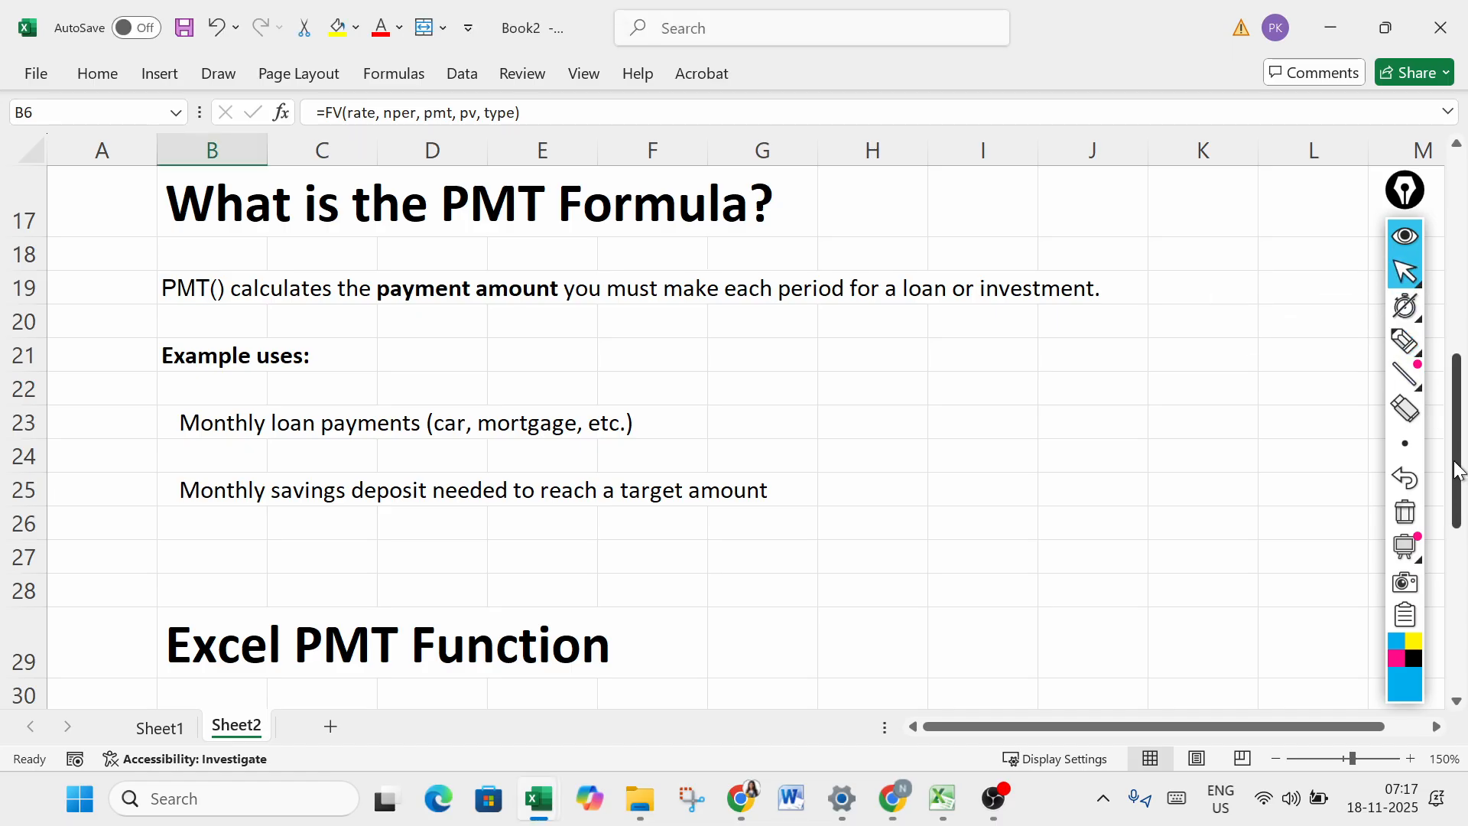
# - Underline the function name and each argument of the PMT syntax in row 31, and tick the rate and nper explanations
pyautogui.moveTo(1460, 504); pyautogui.dragTo(1455, 610)
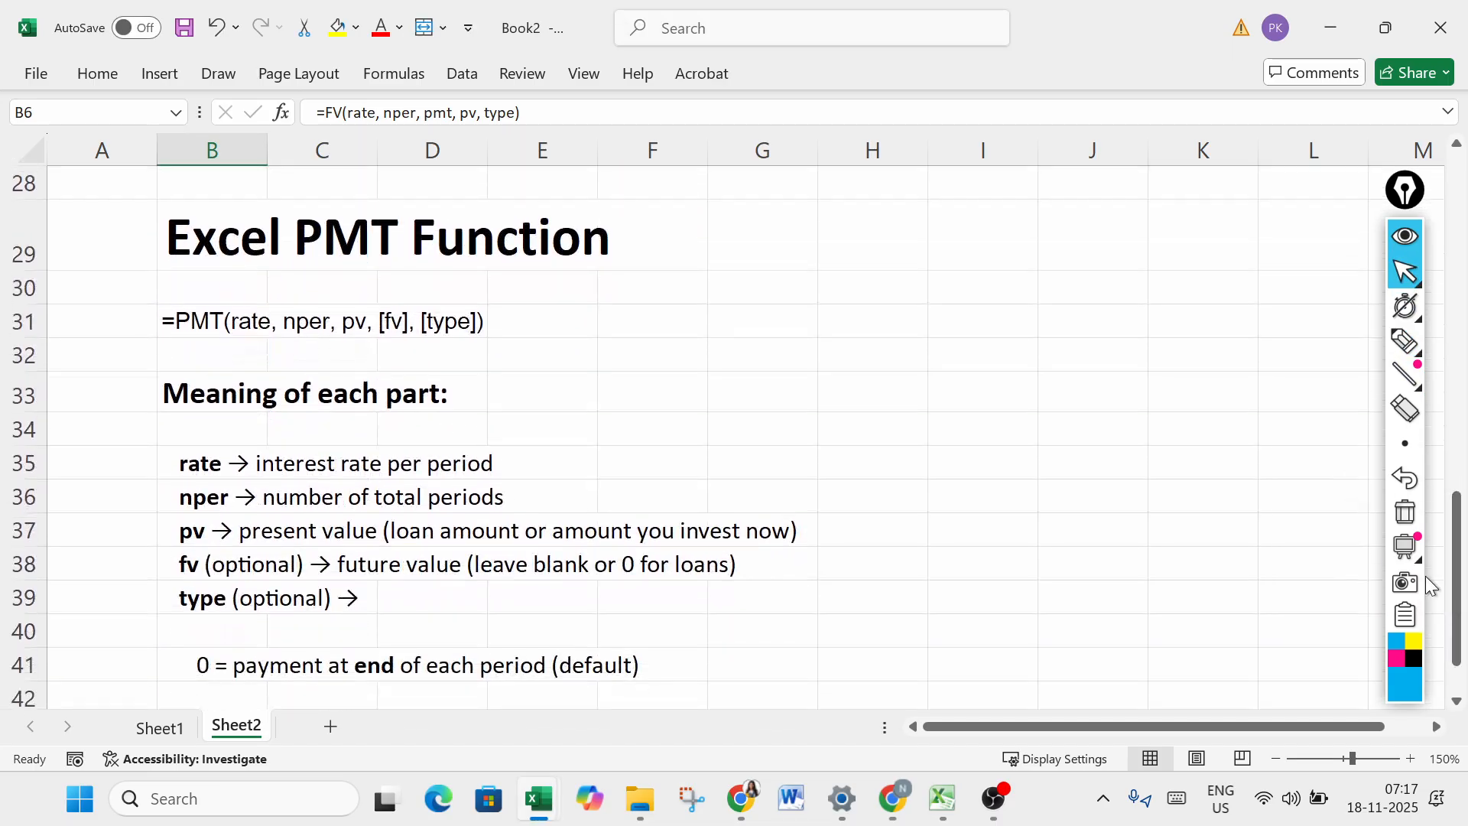
pyautogui.click(1402, 346)
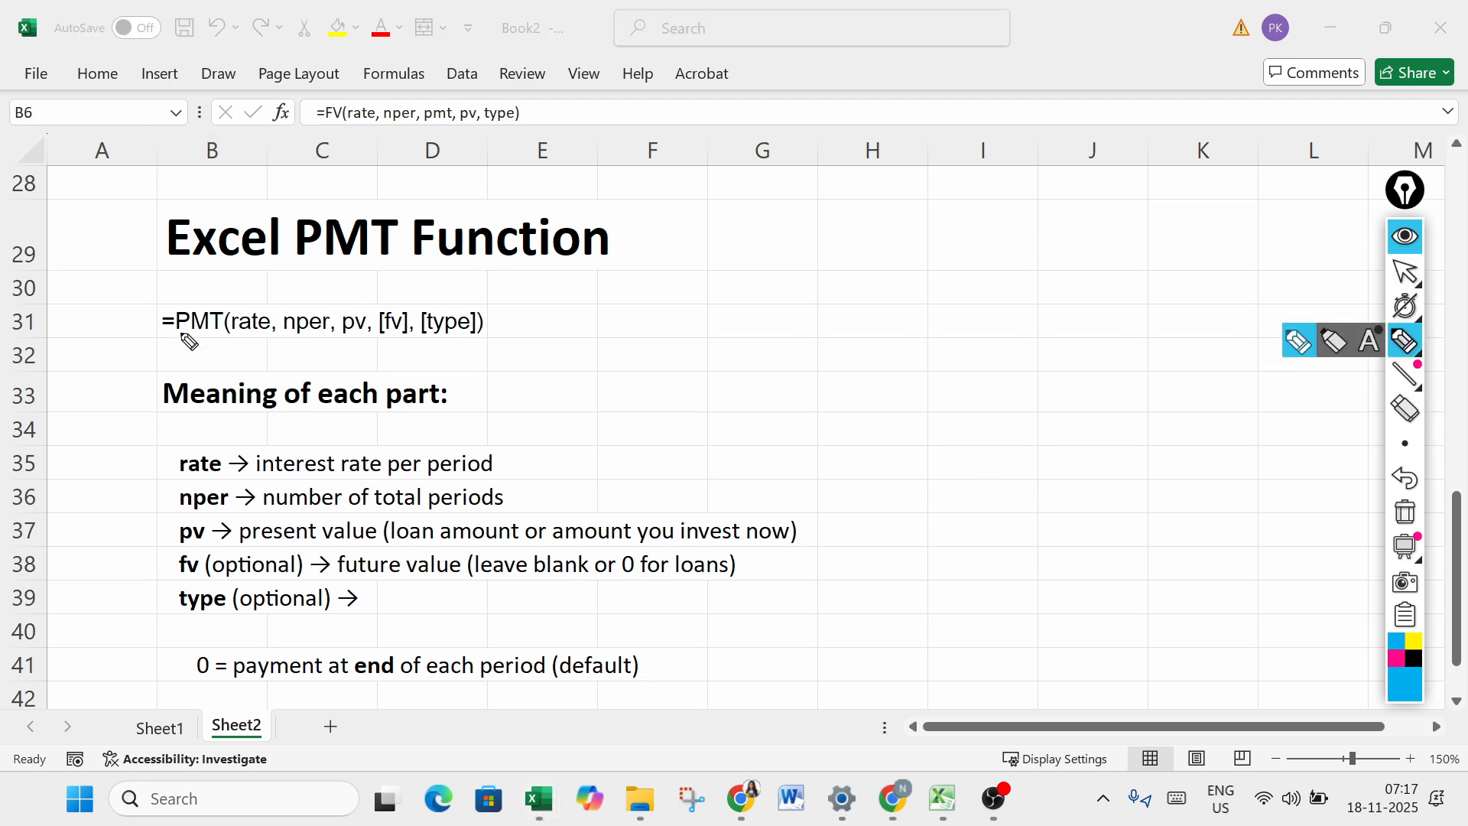
pyautogui.moveTo(175, 335); pyautogui.dragTo(468, 337)
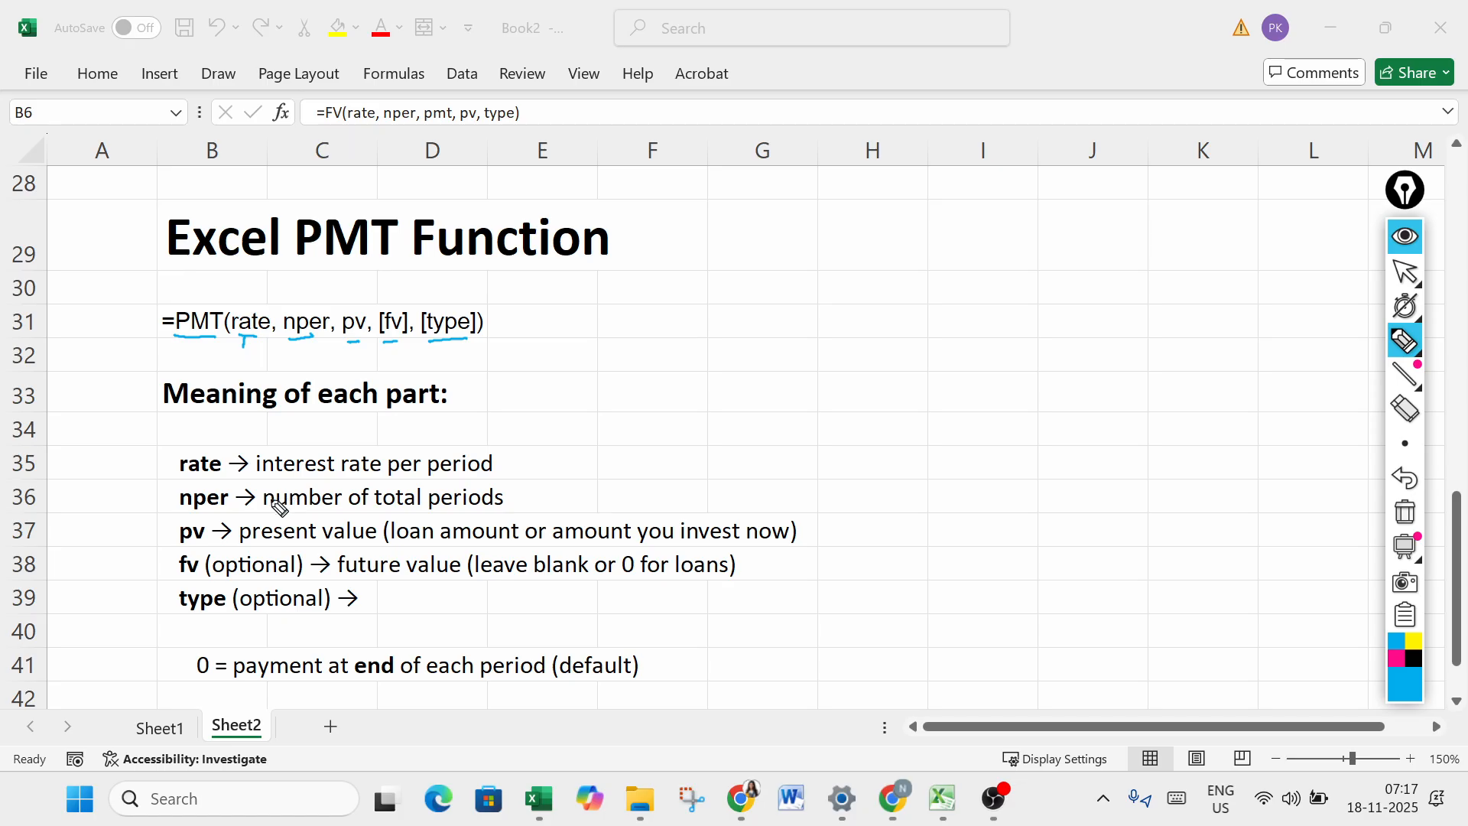
pyautogui.moveTo(517, 459); pyautogui.dragTo(618, 439)
pyautogui.moveTo(532, 494); pyautogui.dragTo(695, 463)
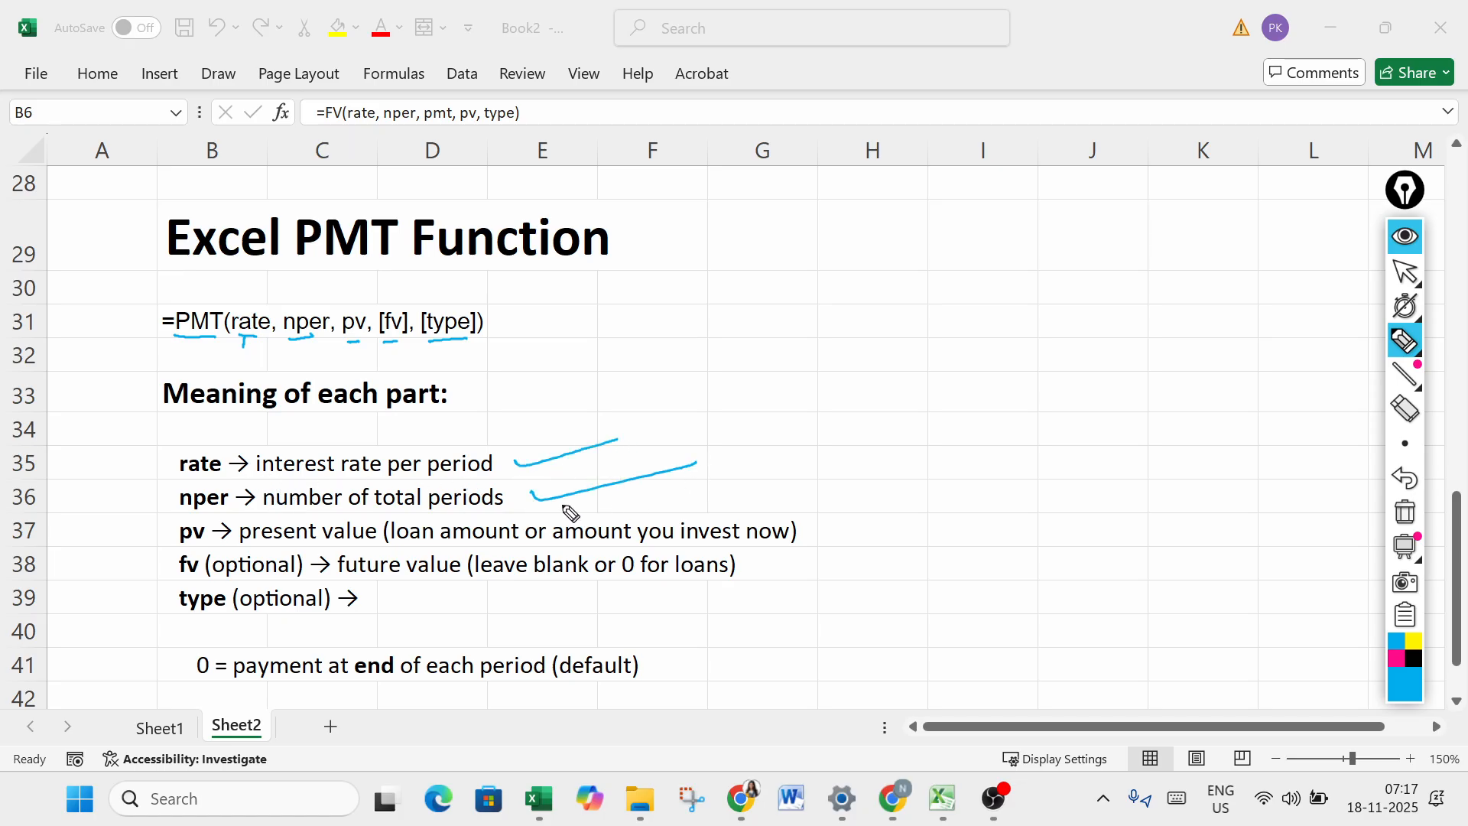
# - Mark the pv explanation with the pen and handwrite an underlined sample loan amount of 100000 beside the syntax
pyautogui.click(313, 542)
pyautogui.moveTo(887, 274); pyautogui.dragTo(885, 309)
pyautogui.moveTo(905, 291); pyautogui.dragTo(998, 288)
pyautogui.moveTo(1025, 290); pyautogui.dragTo(1060, 282)
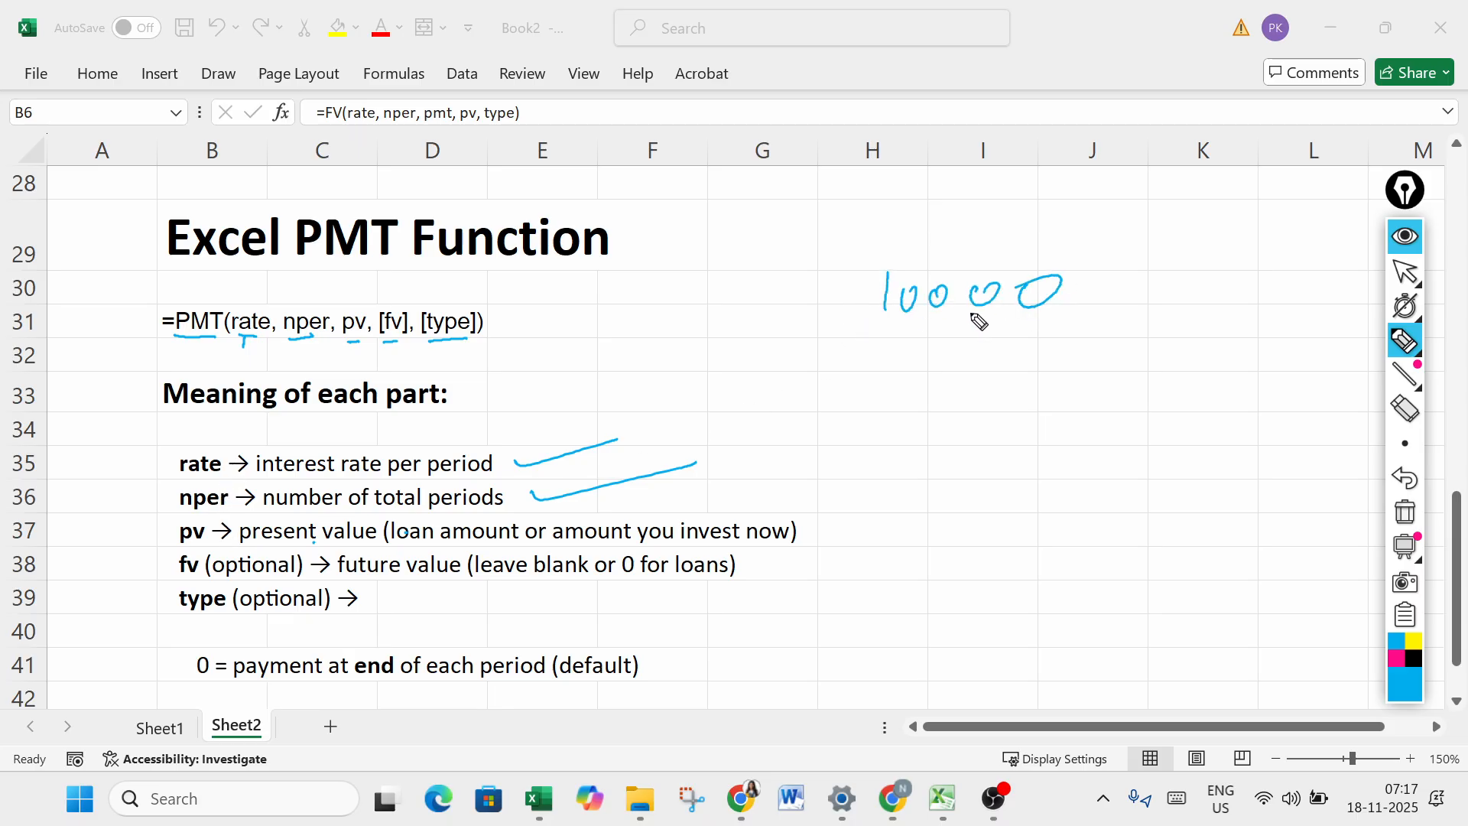
pyautogui.moveTo(867, 346)
pyautogui.mouseDown()
pyautogui.moveTo(1084, 324)
pyautogui.moveTo(1117, 285)
pyautogui.mouseUp()
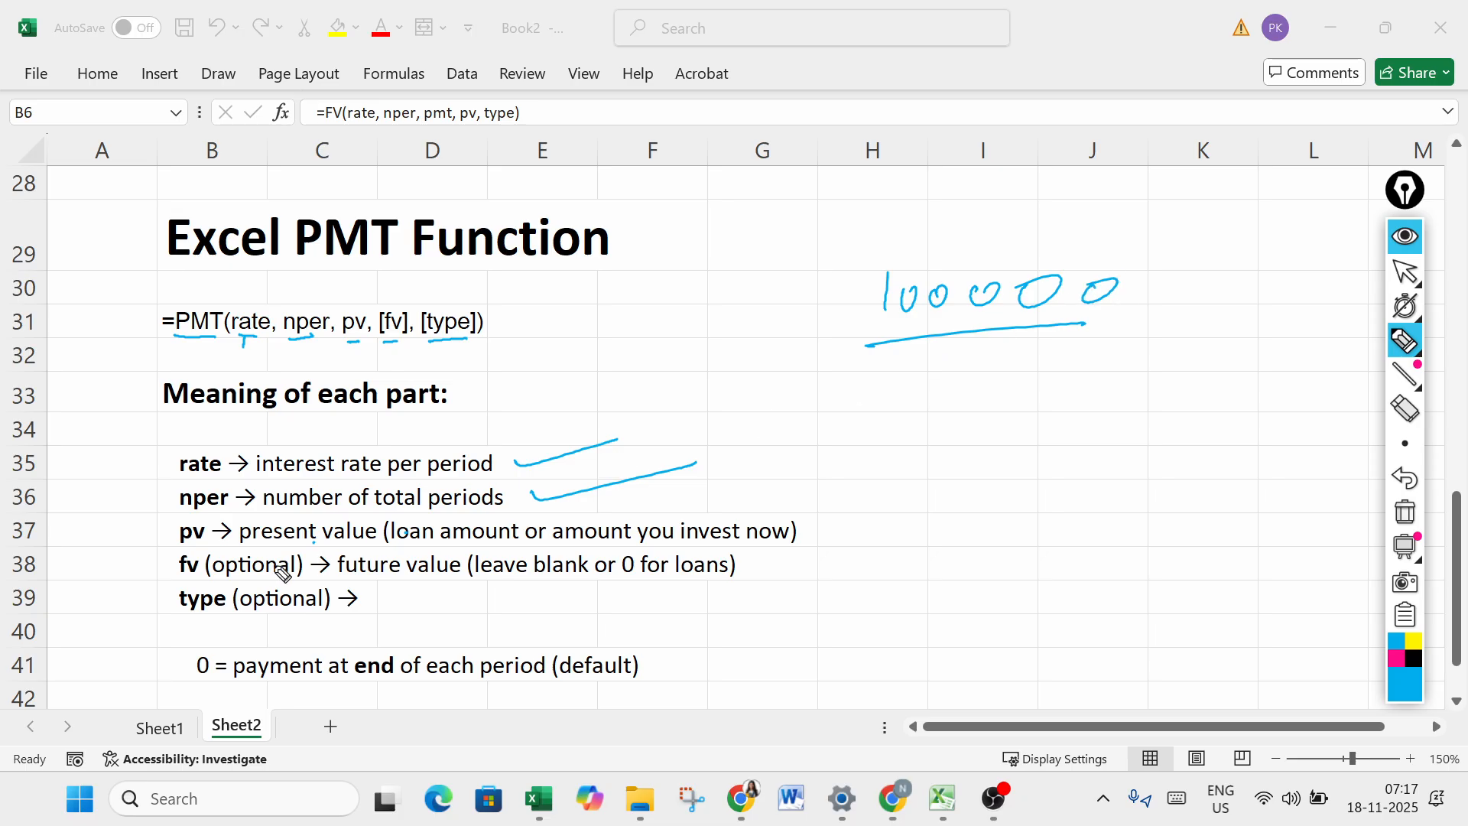
# - Mark the fv explanation with a cross and a tick, and underline rate, nper and pv heavily in the PMT syntax
pyautogui.click(316, 571)
pyautogui.moveTo(752, 567); pyautogui.dragTo(840, 554)
pyautogui.moveTo(364, 333)
pyautogui.mouseDown()
pyautogui.moveTo(239, 338)
pyautogui.moveTo(370, 341)
pyautogui.moveTo(264, 341)
pyautogui.moveTo(370, 341)
pyautogui.moveTo(353, 341)
pyautogui.mouseUp()
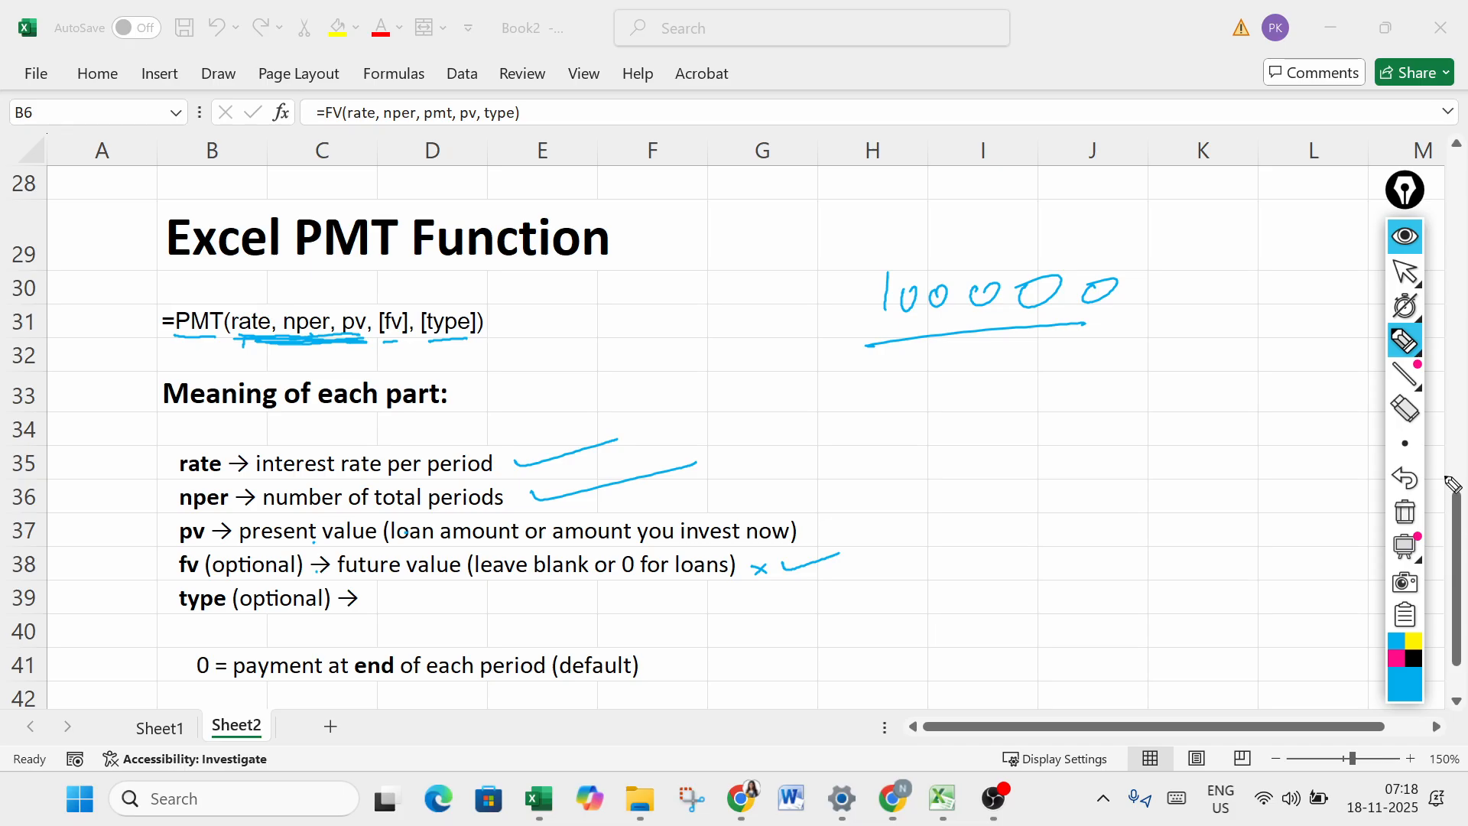
# - Show the type options 0 and 1 at the end of the PMT notes and clear the pen annotations
pyautogui.click(1406, 276)
pyautogui.click(1459, 544)
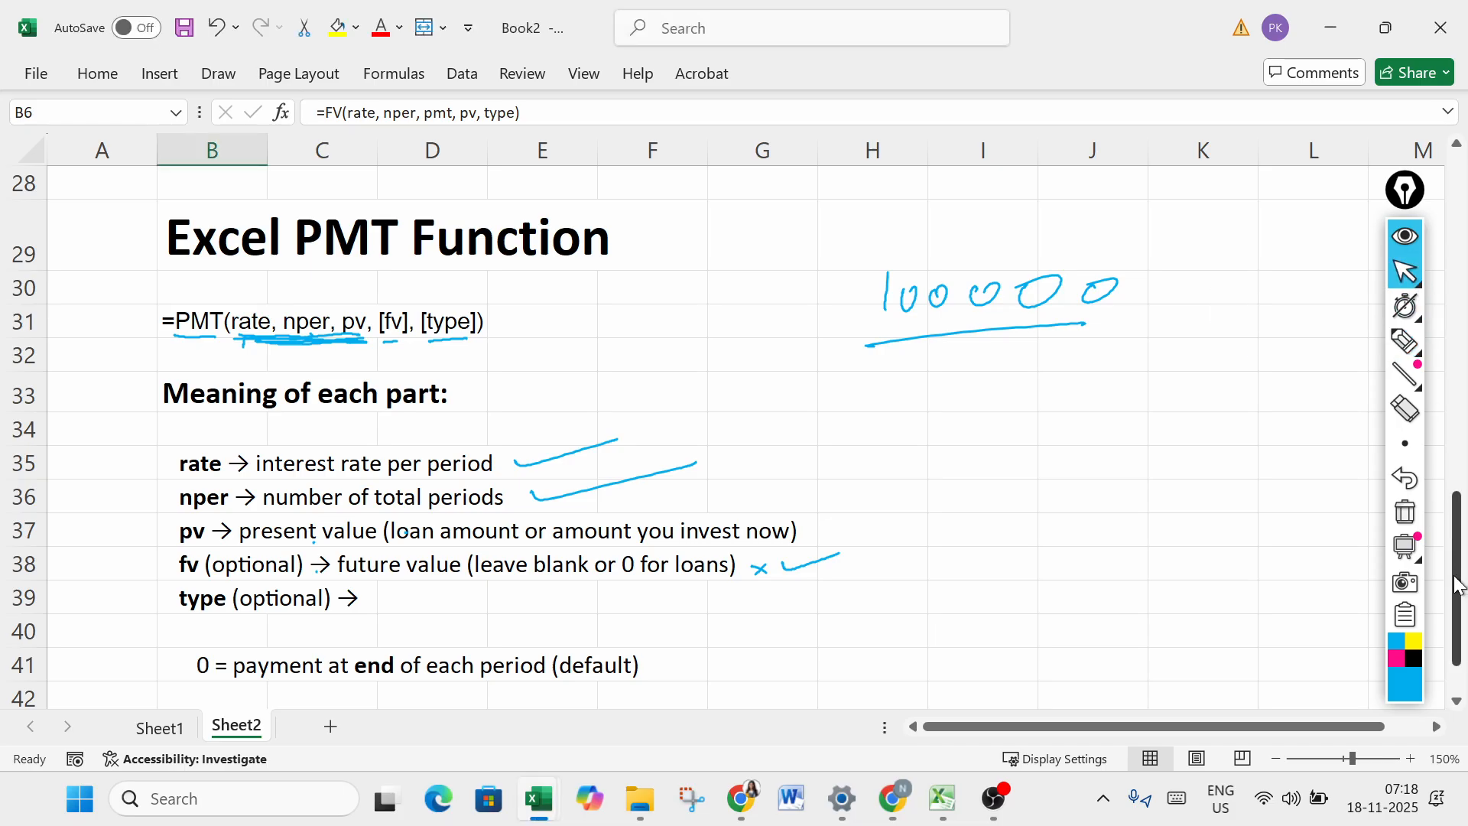
pyautogui.scroll(-1, 1459, 585)
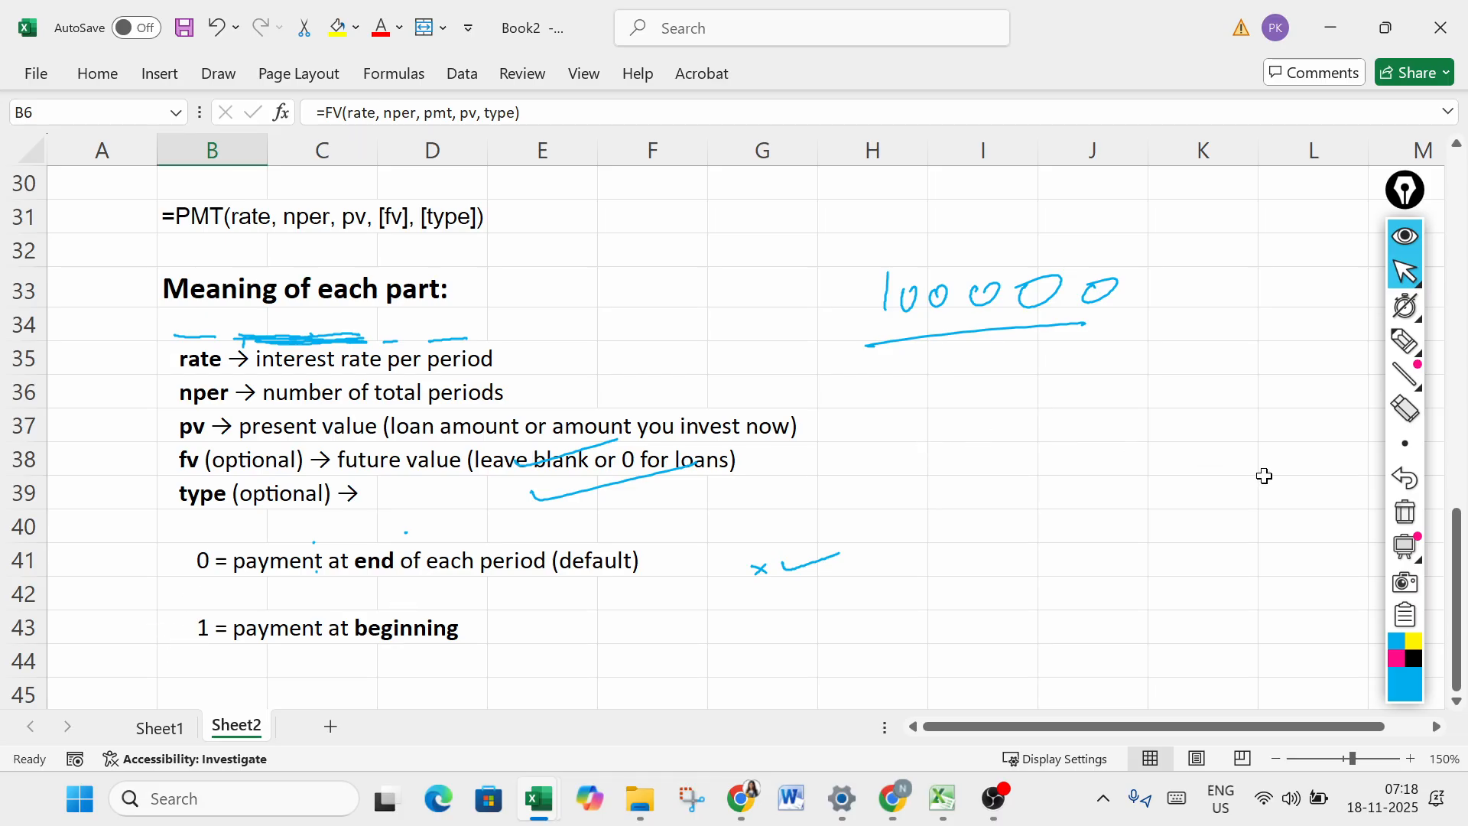
pyautogui.click(1406, 510)
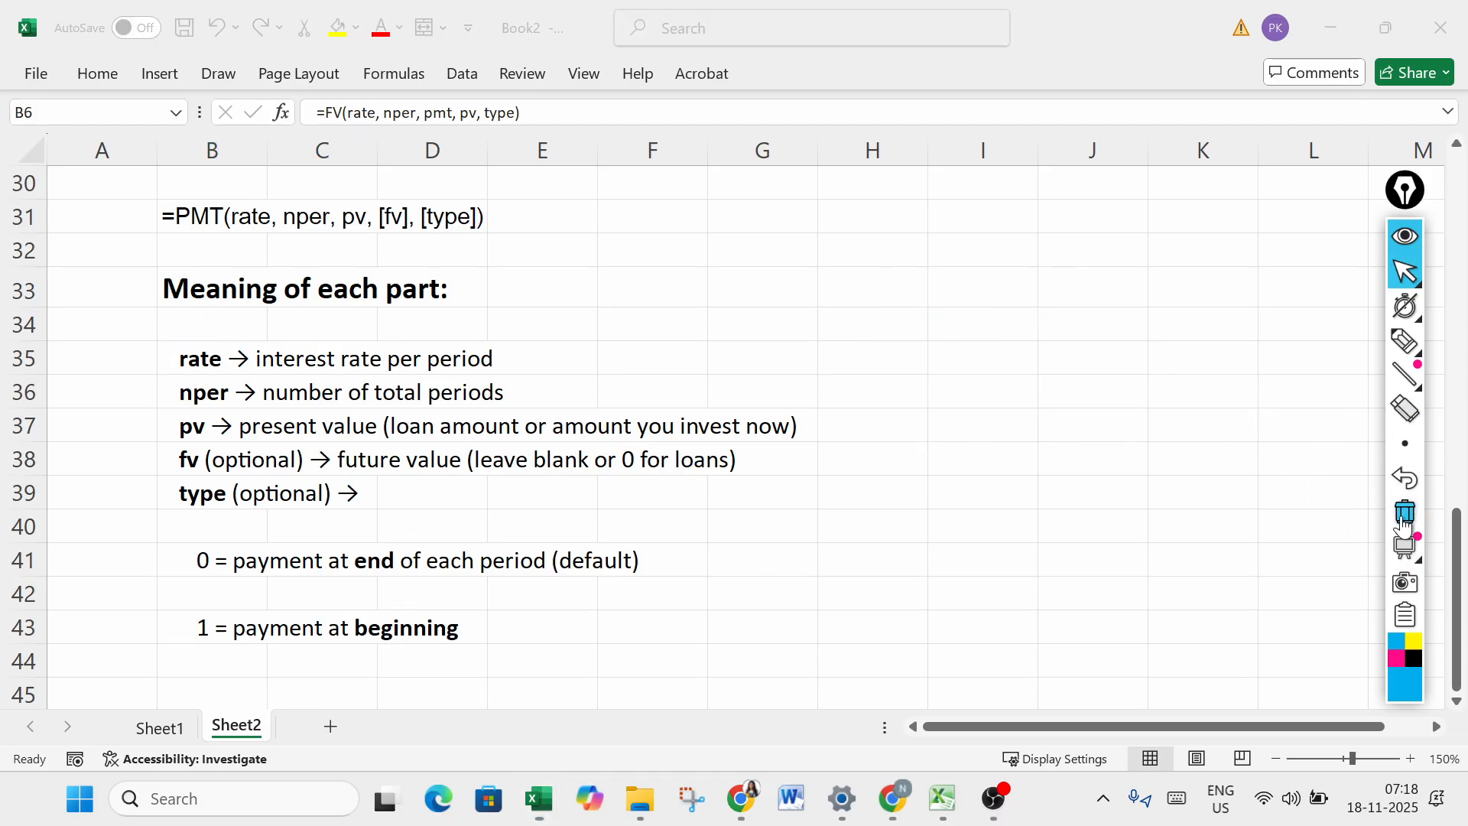
# - Return to Sheet1 and select cell D42 in the Monthly payment table of the PMT section
pyautogui.click(170, 728)
pyautogui.click(640, 529)
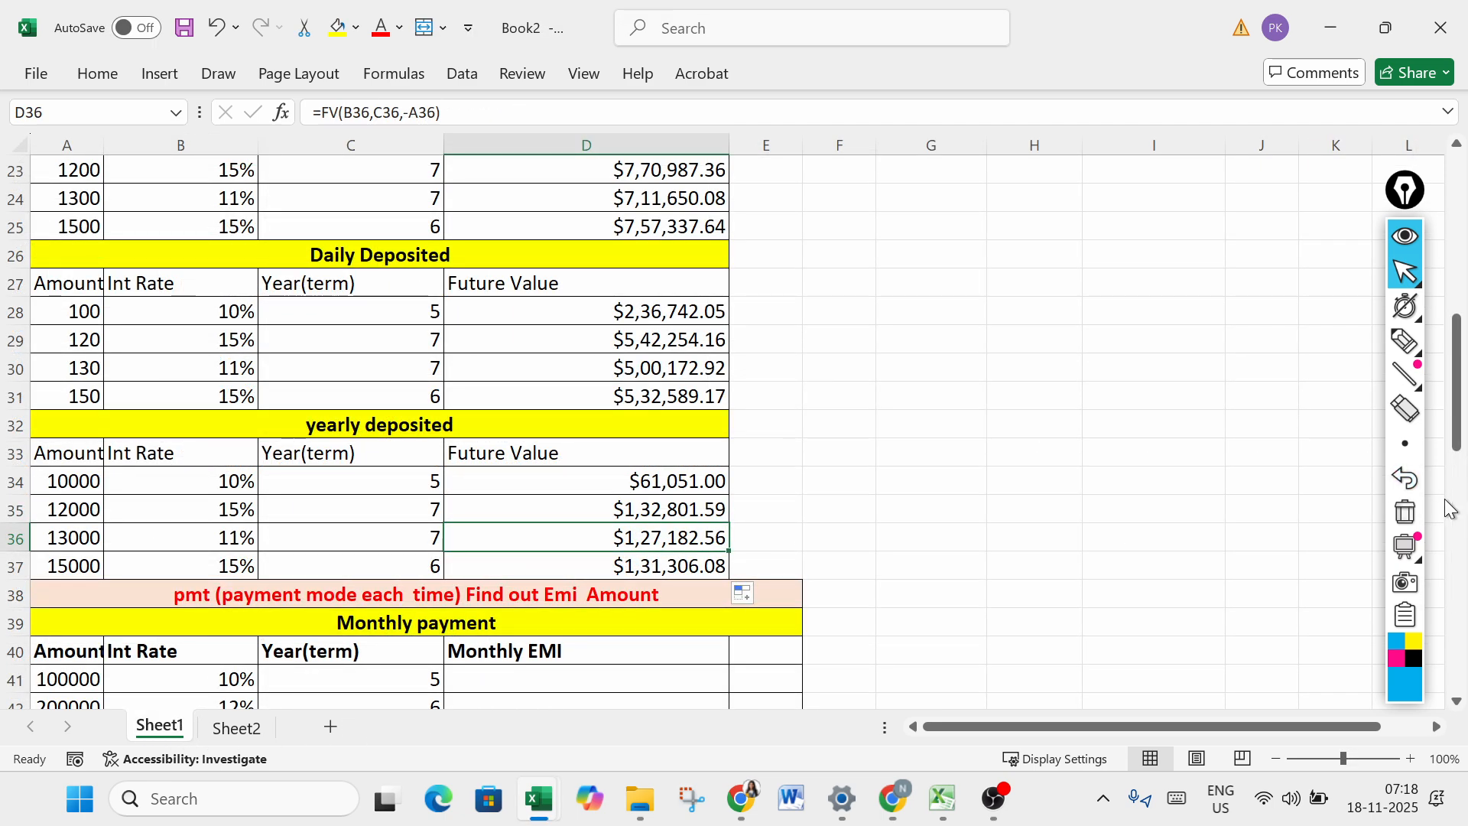
pyautogui.moveTo(1457, 413); pyautogui.dragTo(1462, 504)
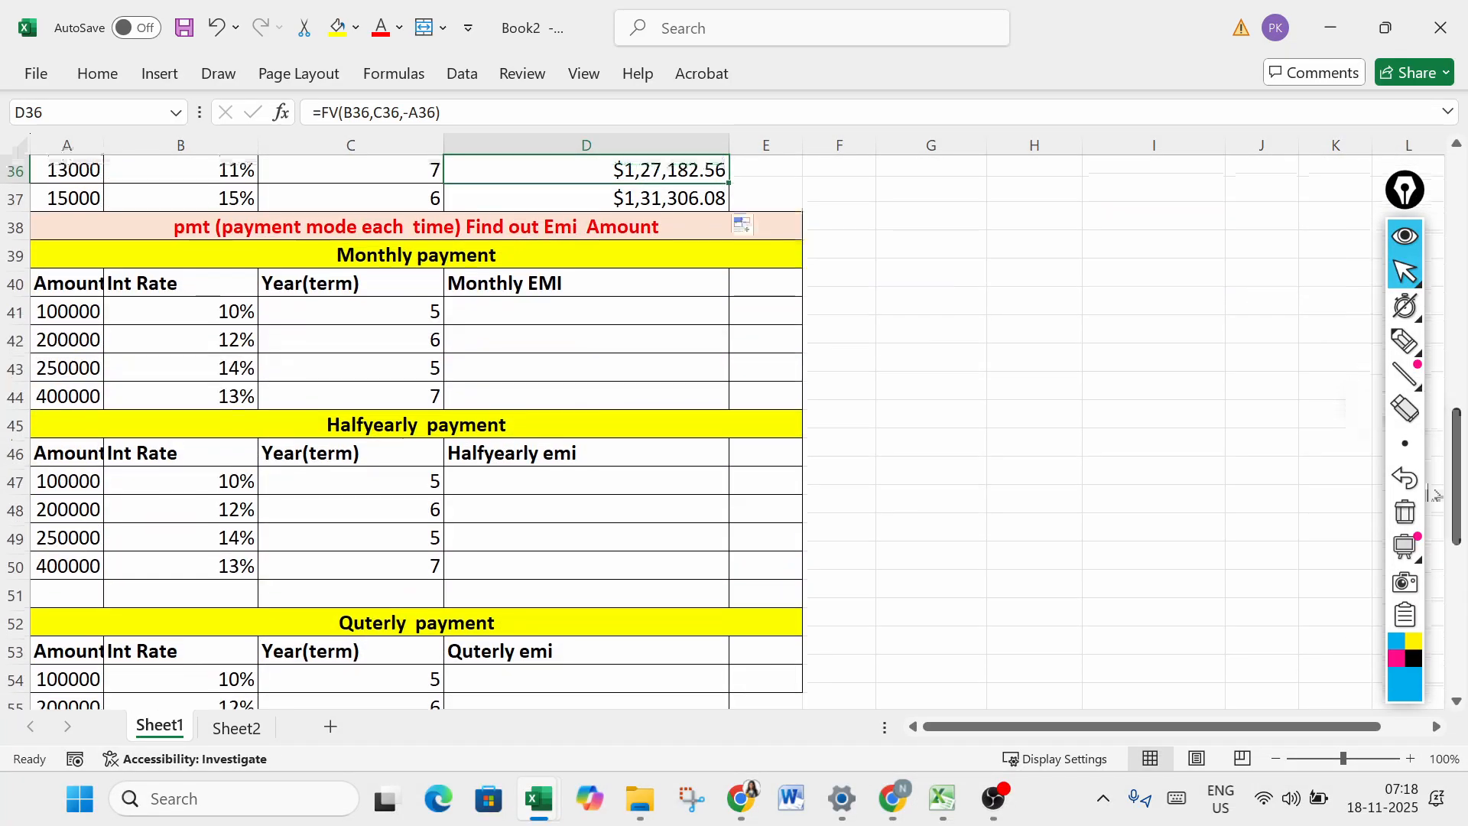
pyautogui.click(519, 349)
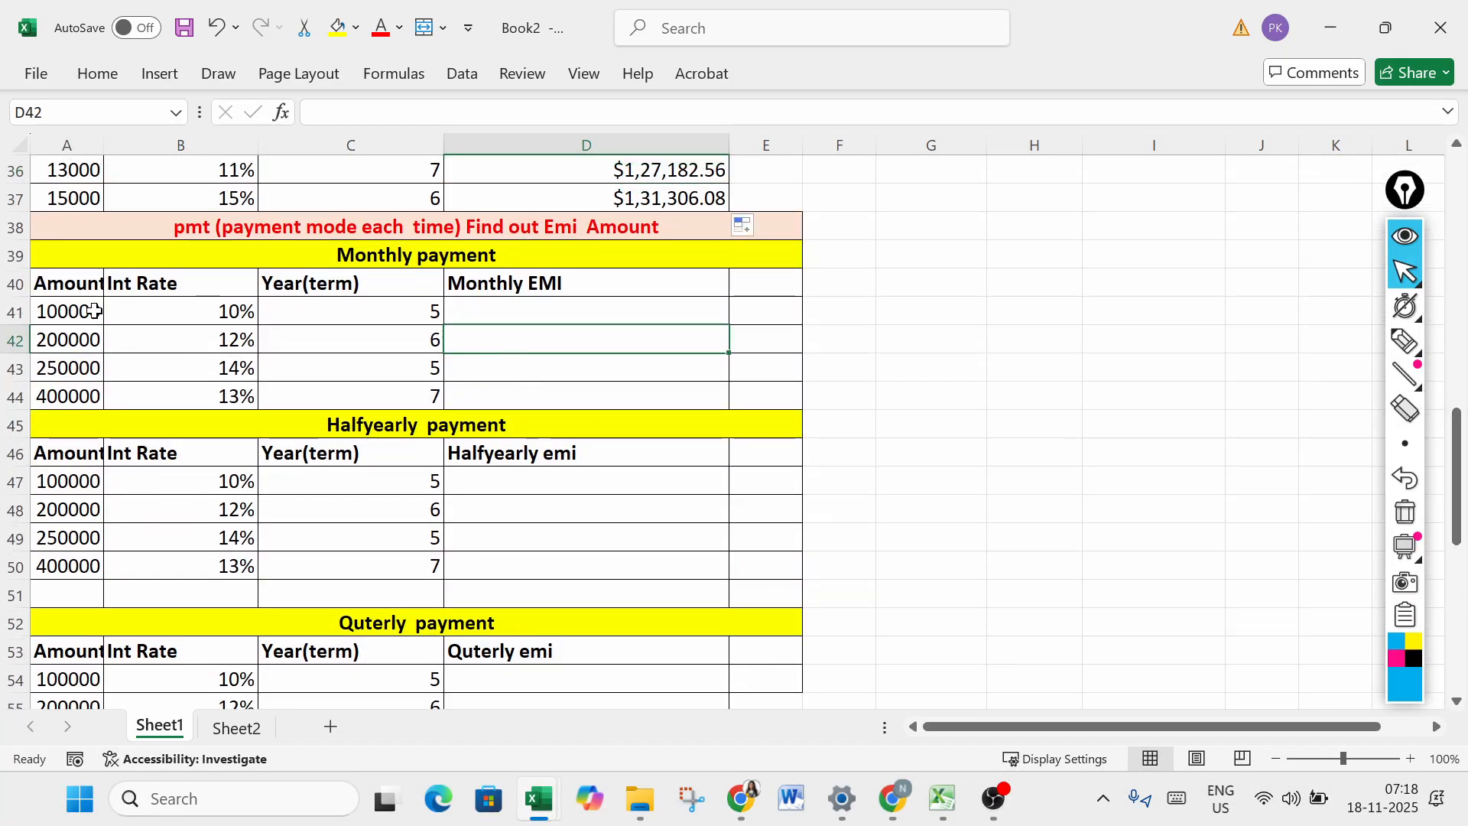
# - Tick the amount, interest rate and term in row 41 with the annotation pen, and switch back to the pointer
pyautogui.click(1405, 341)
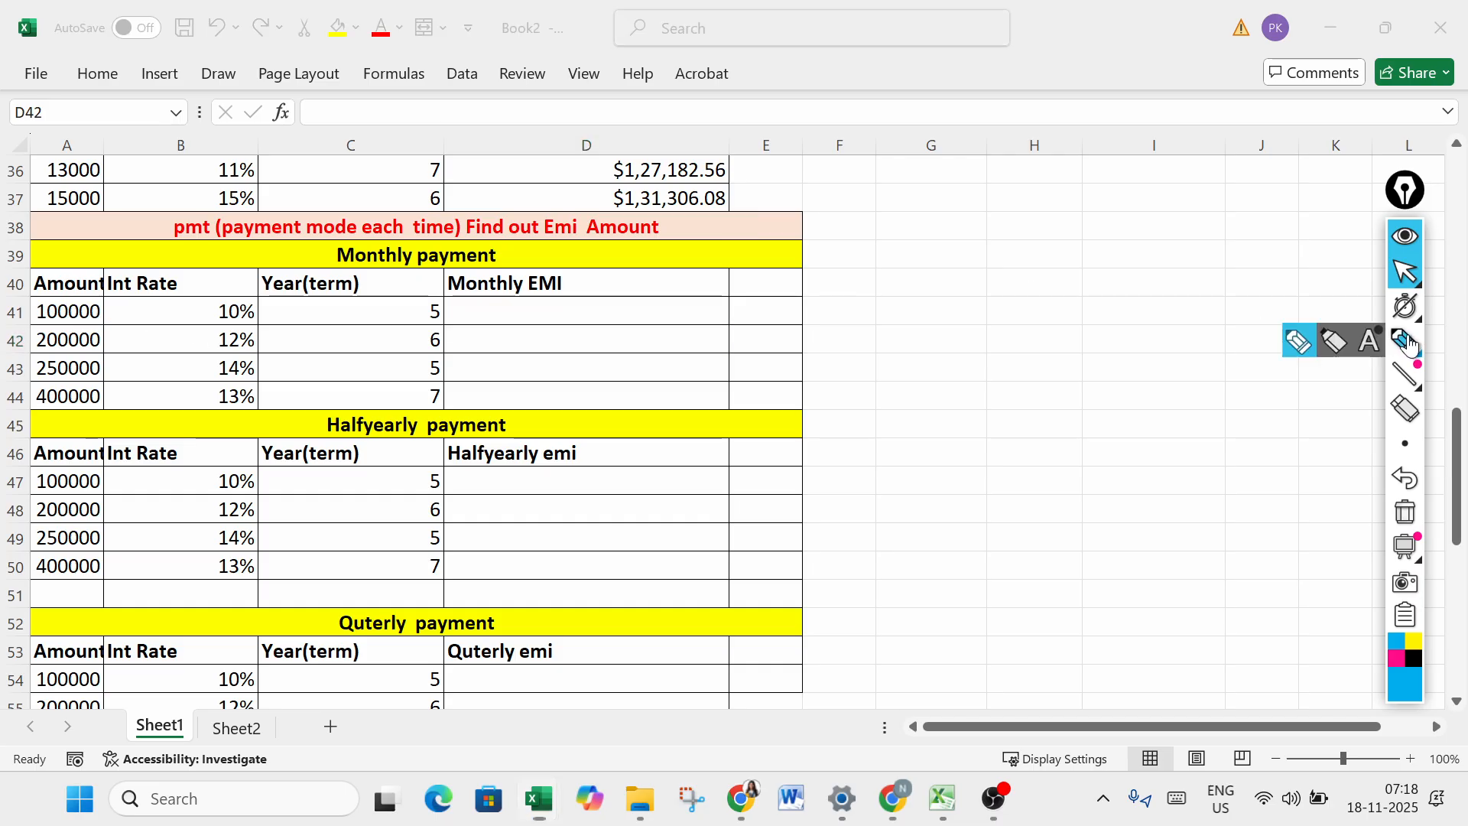
pyautogui.moveTo(99, 325); pyautogui.dragTo(128, 313)
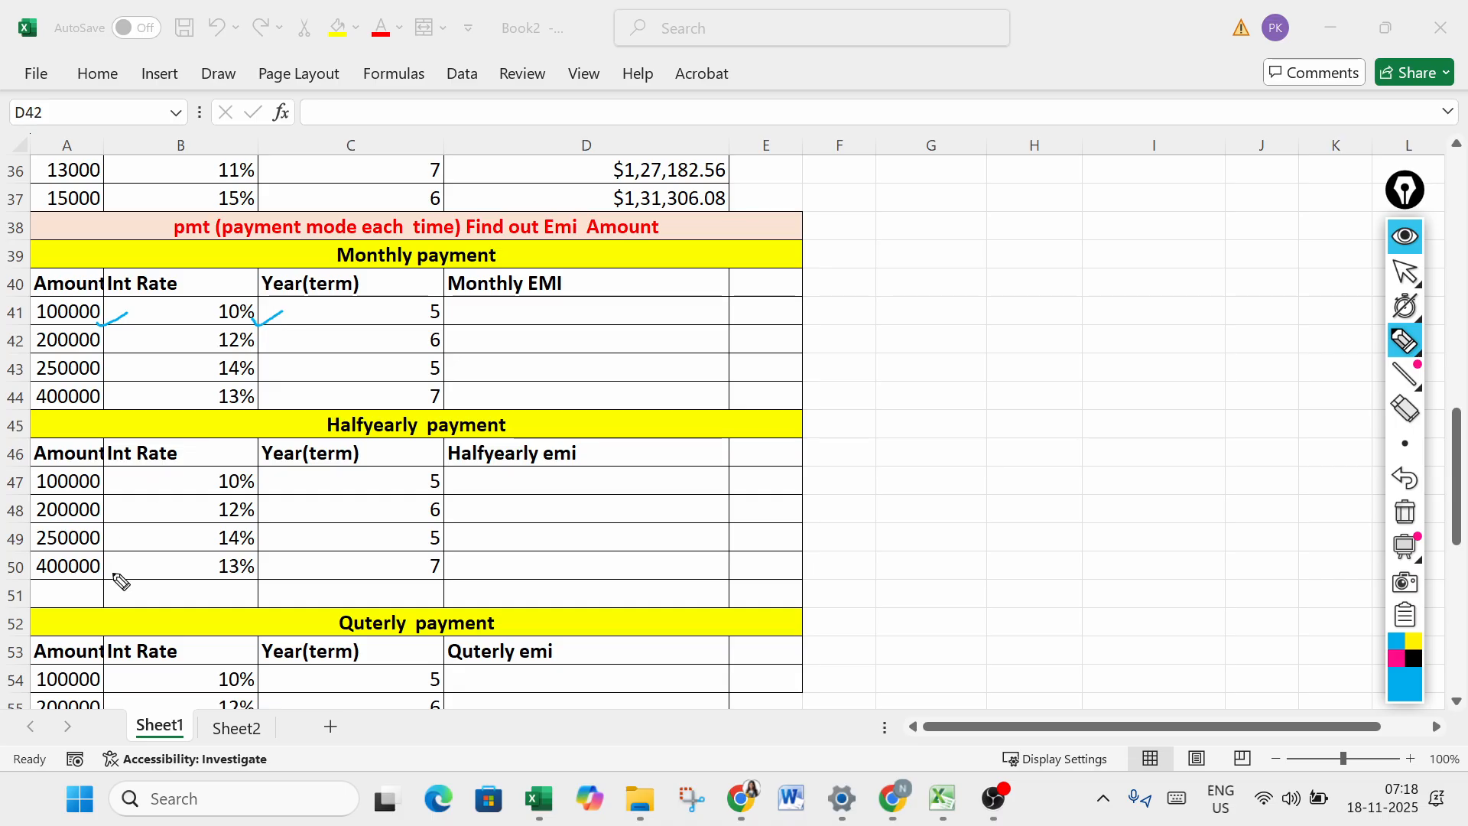
pyautogui.moveTo(418, 324); pyautogui.dragTo(437, 317)
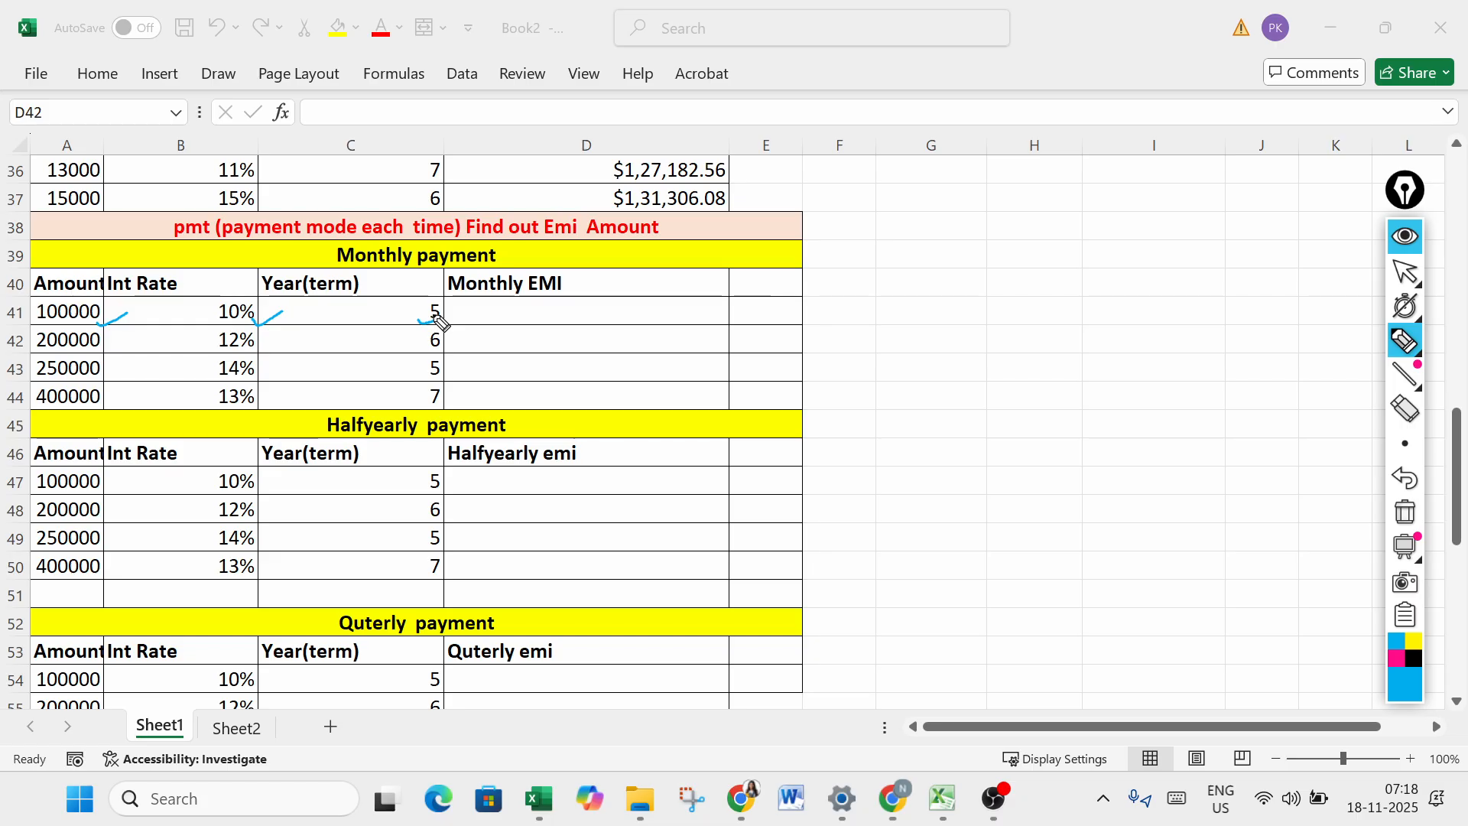
pyautogui.click(1405, 272)
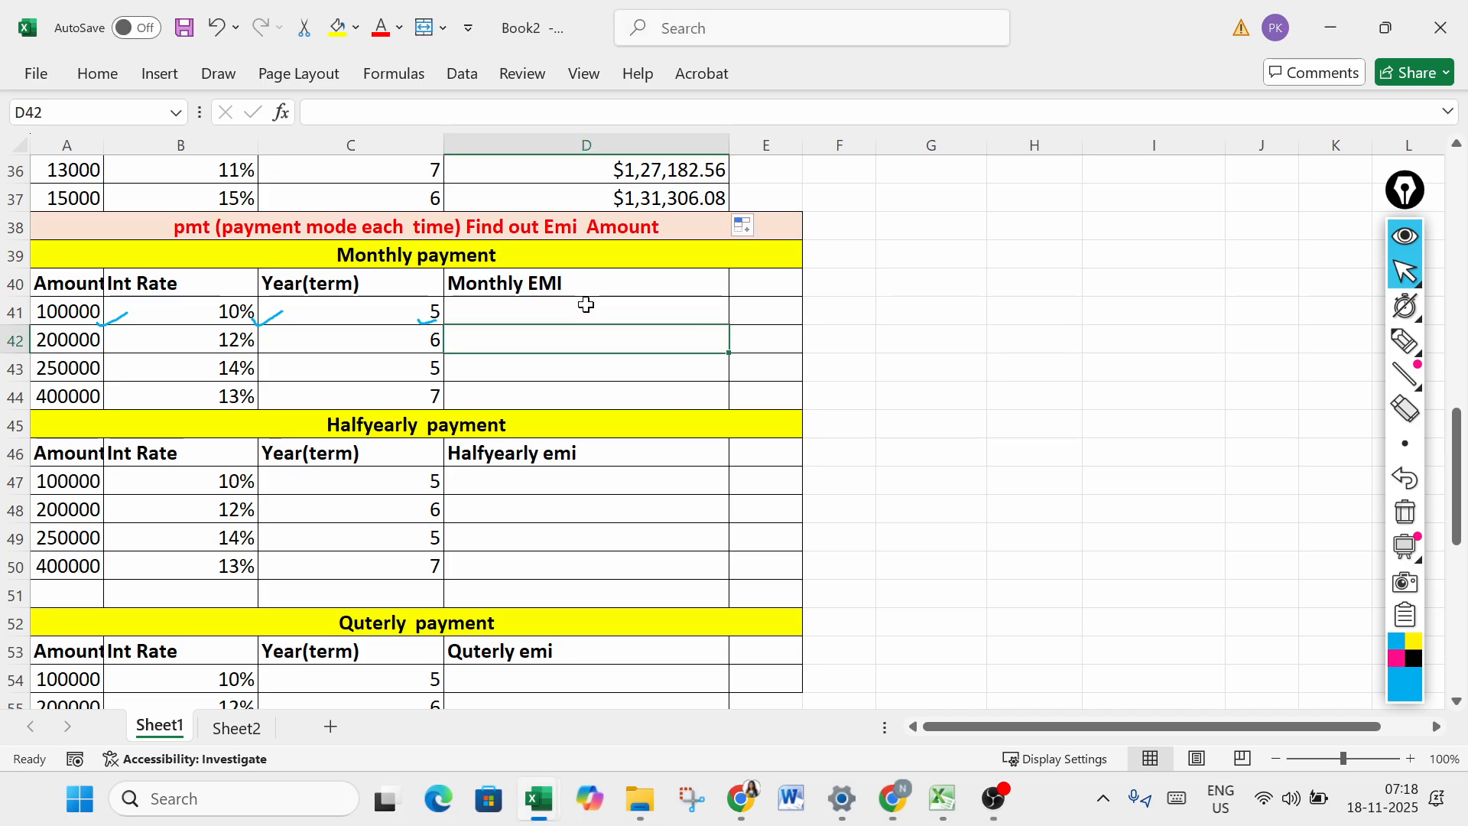
# - Calculate the monthly EMI in D41 with =PMT(B41/12,C41*12,-A41) and fill the formula down to D44
pyautogui.click(597, 306)
pyautogui.write('=')
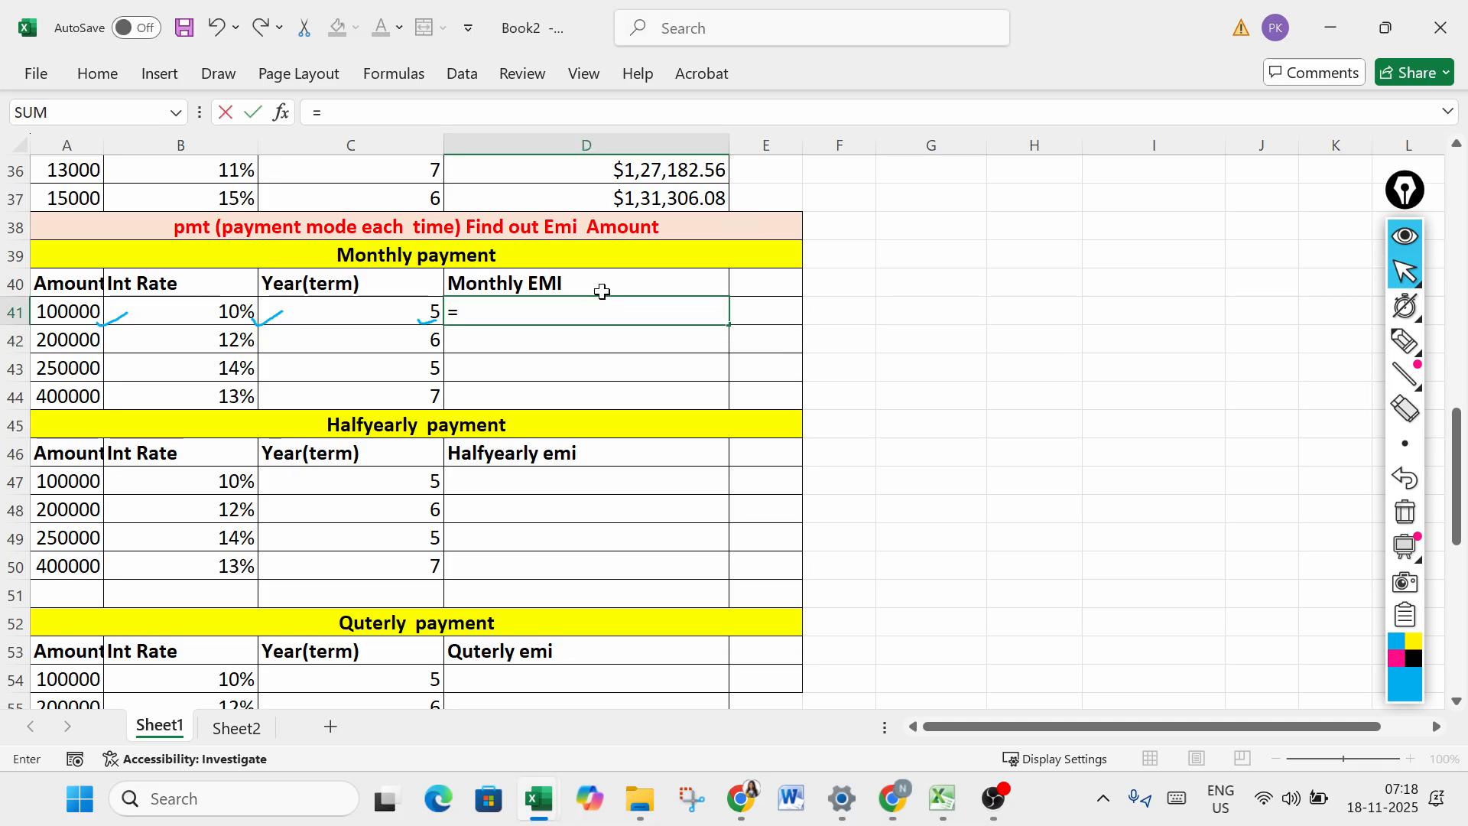
pyautogui.write('pmt')
pyautogui.press('Tab')
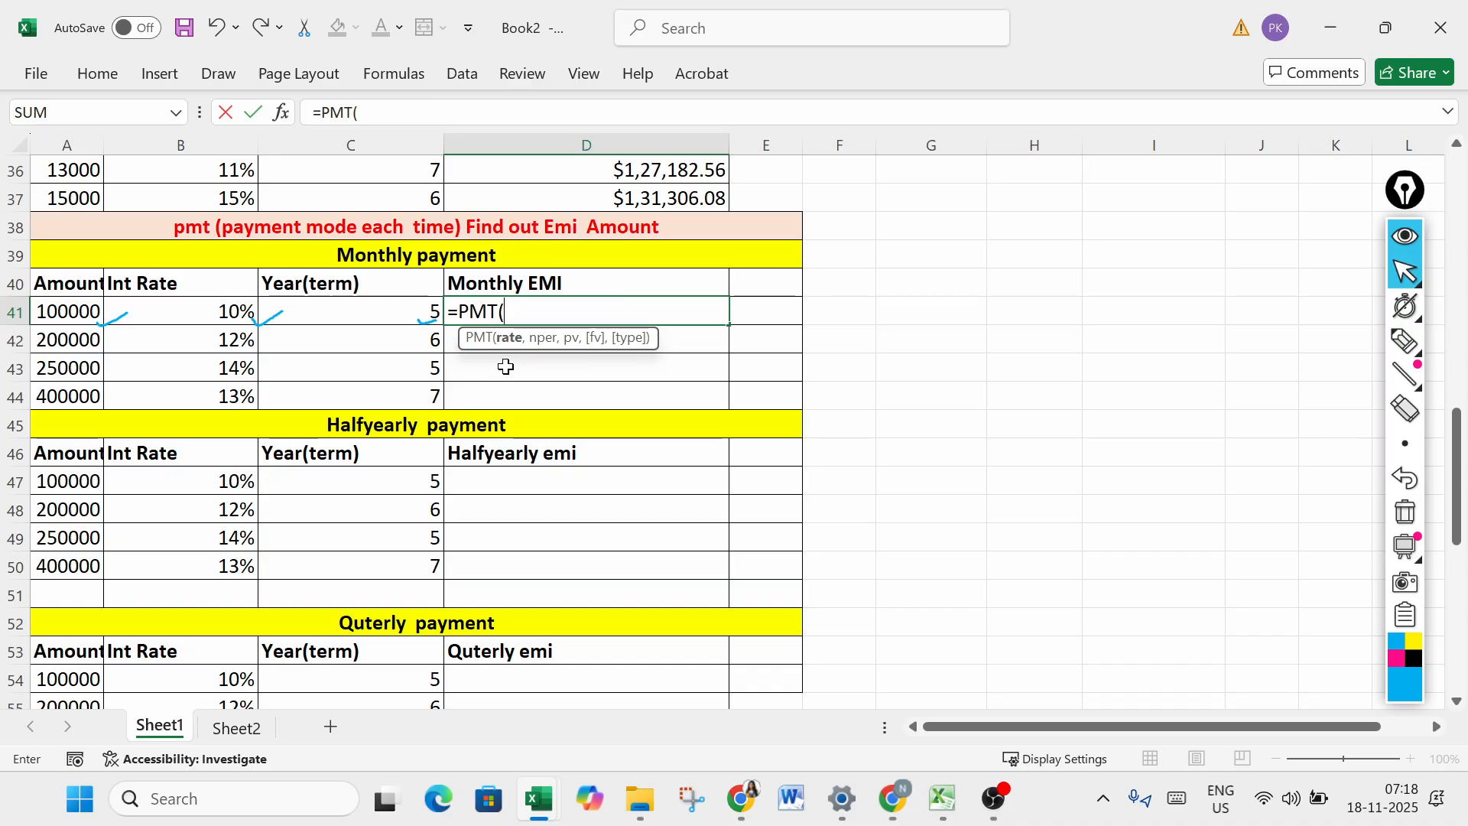
pyautogui.click(203, 313)
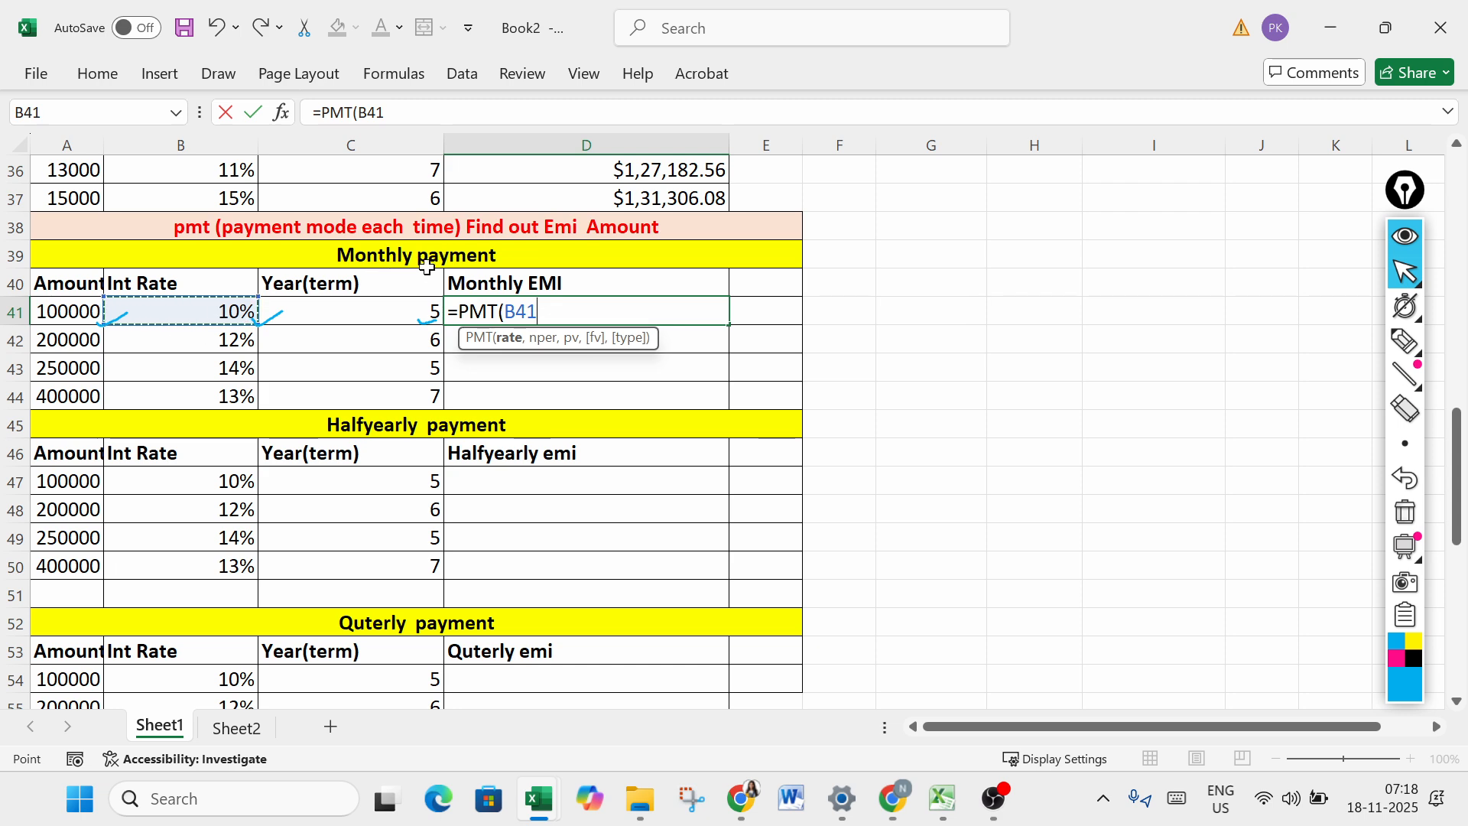
pyautogui.write('/12')
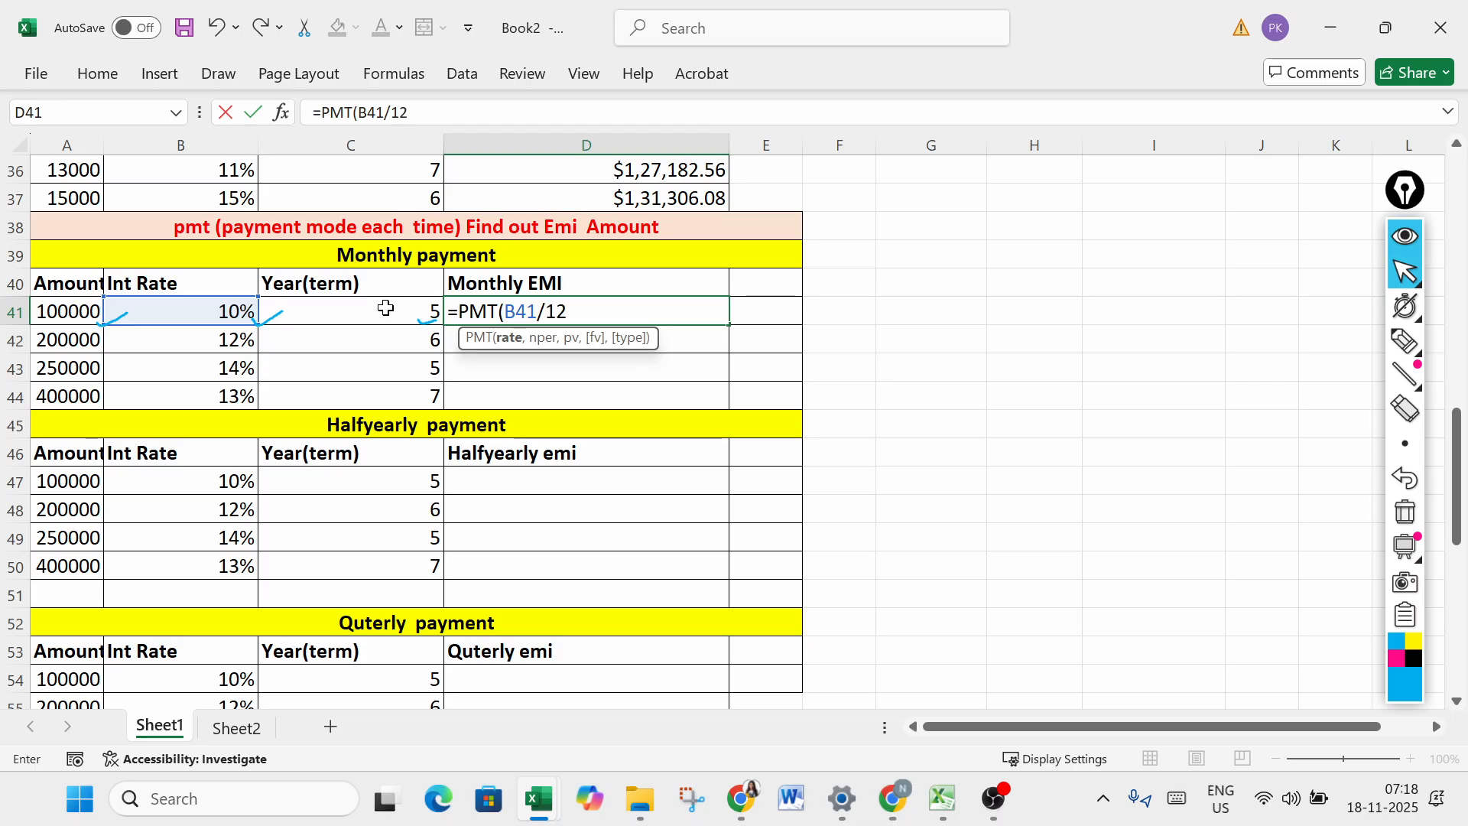
pyautogui.write(',')
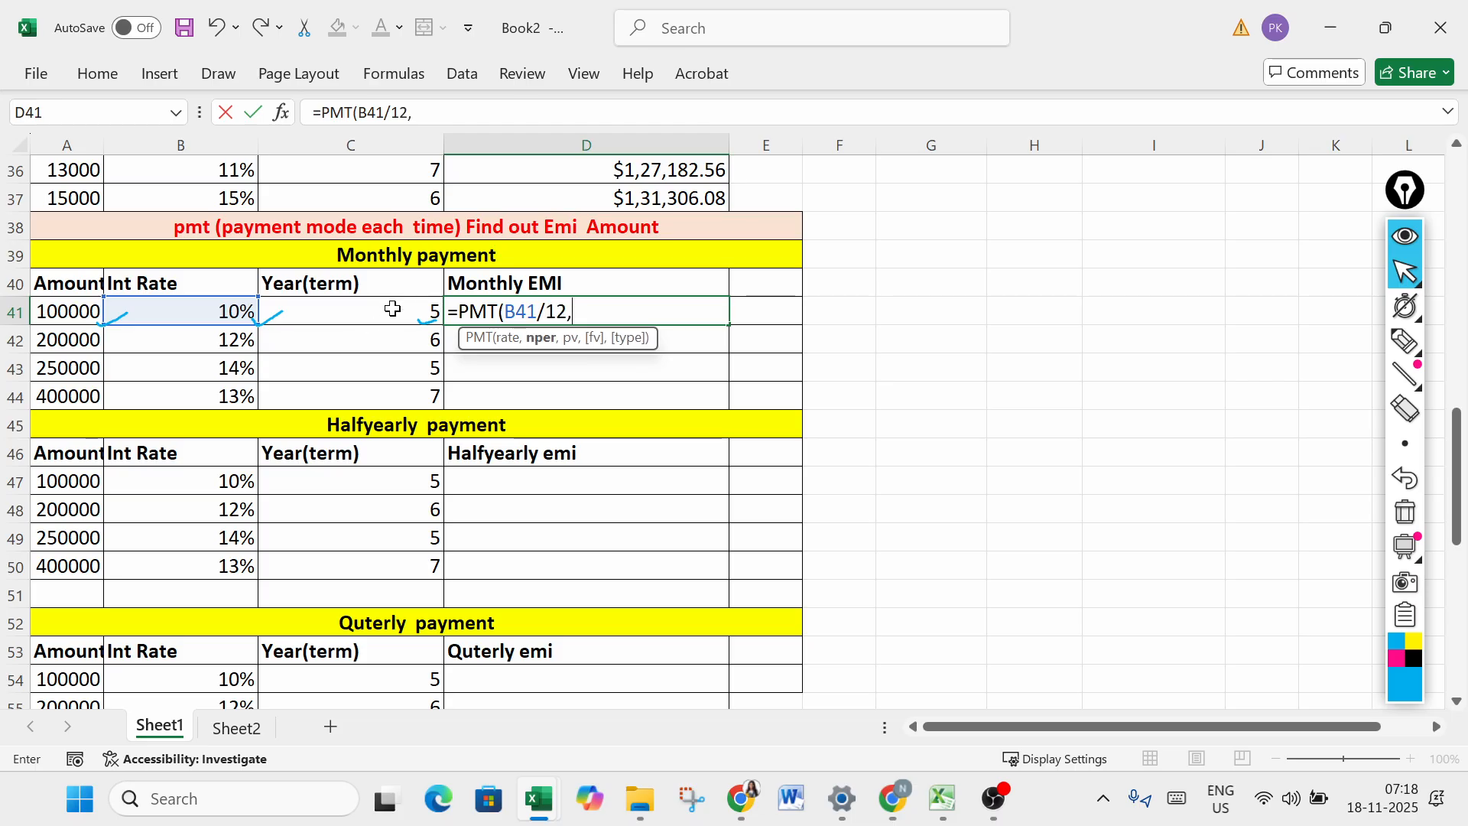
pyautogui.click(392, 308)
pyautogui.write('*12')
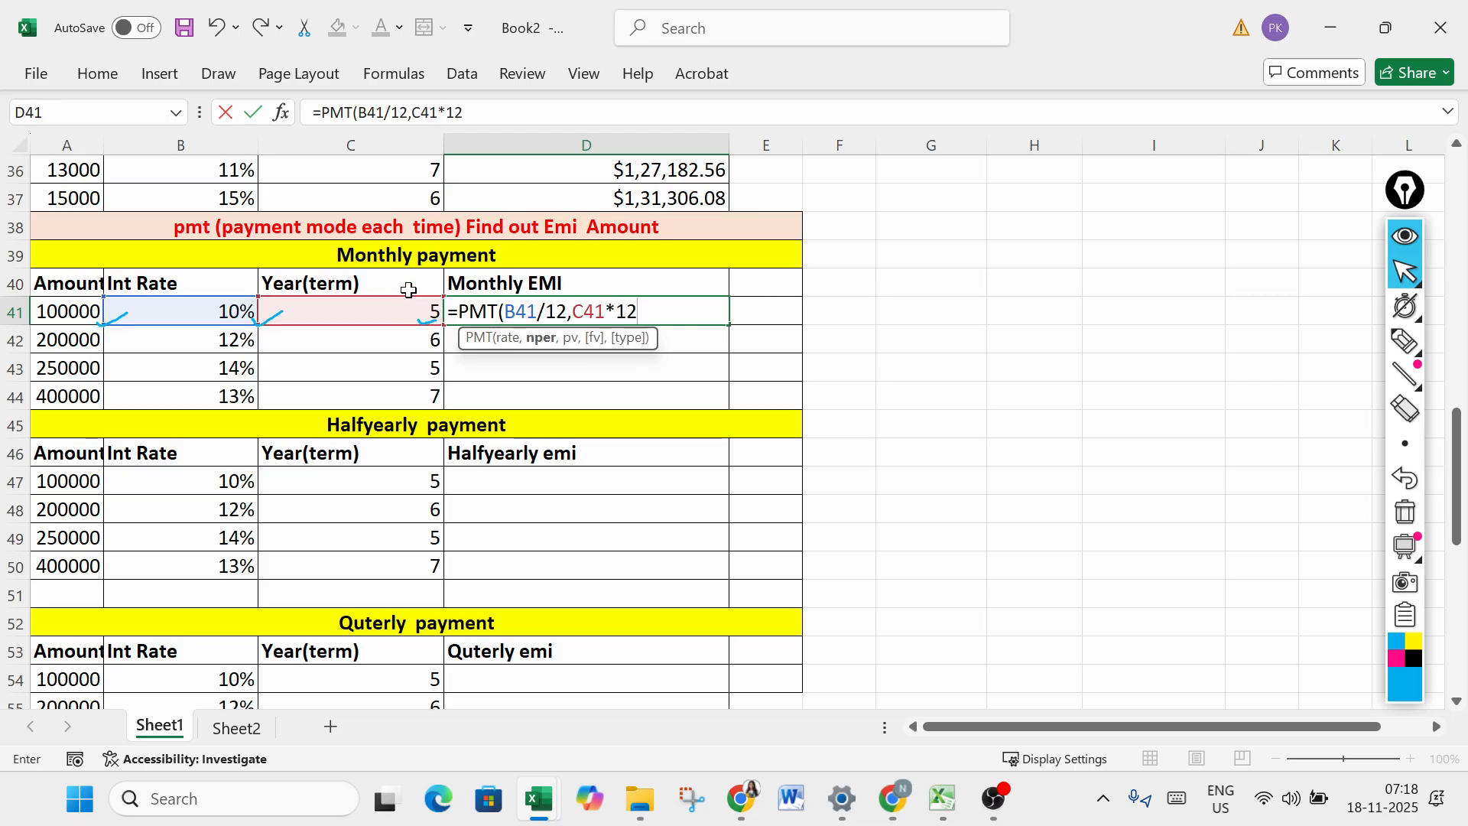
pyautogui.write(',-')
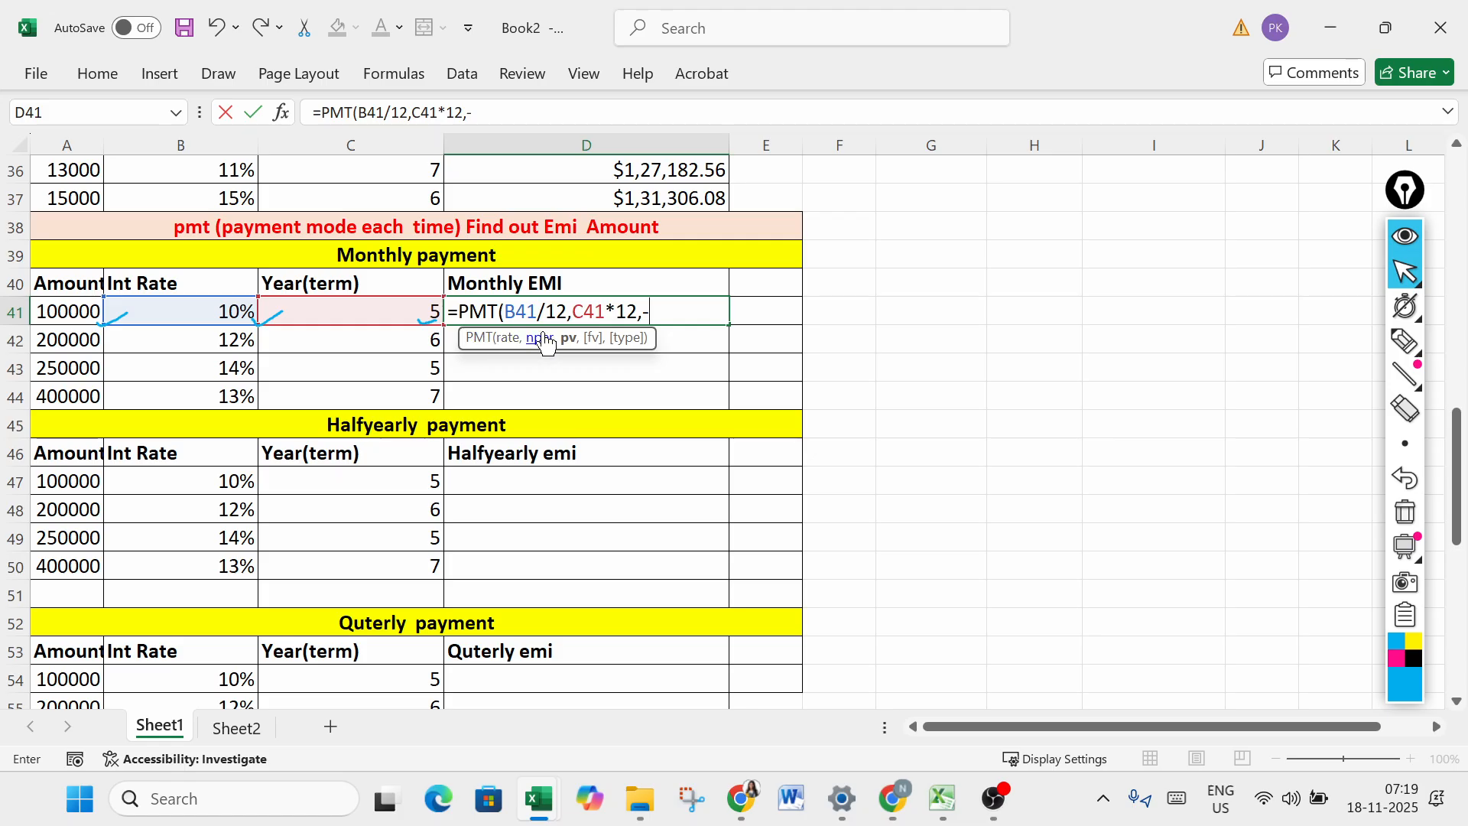
pyautogui.click(84, 311)
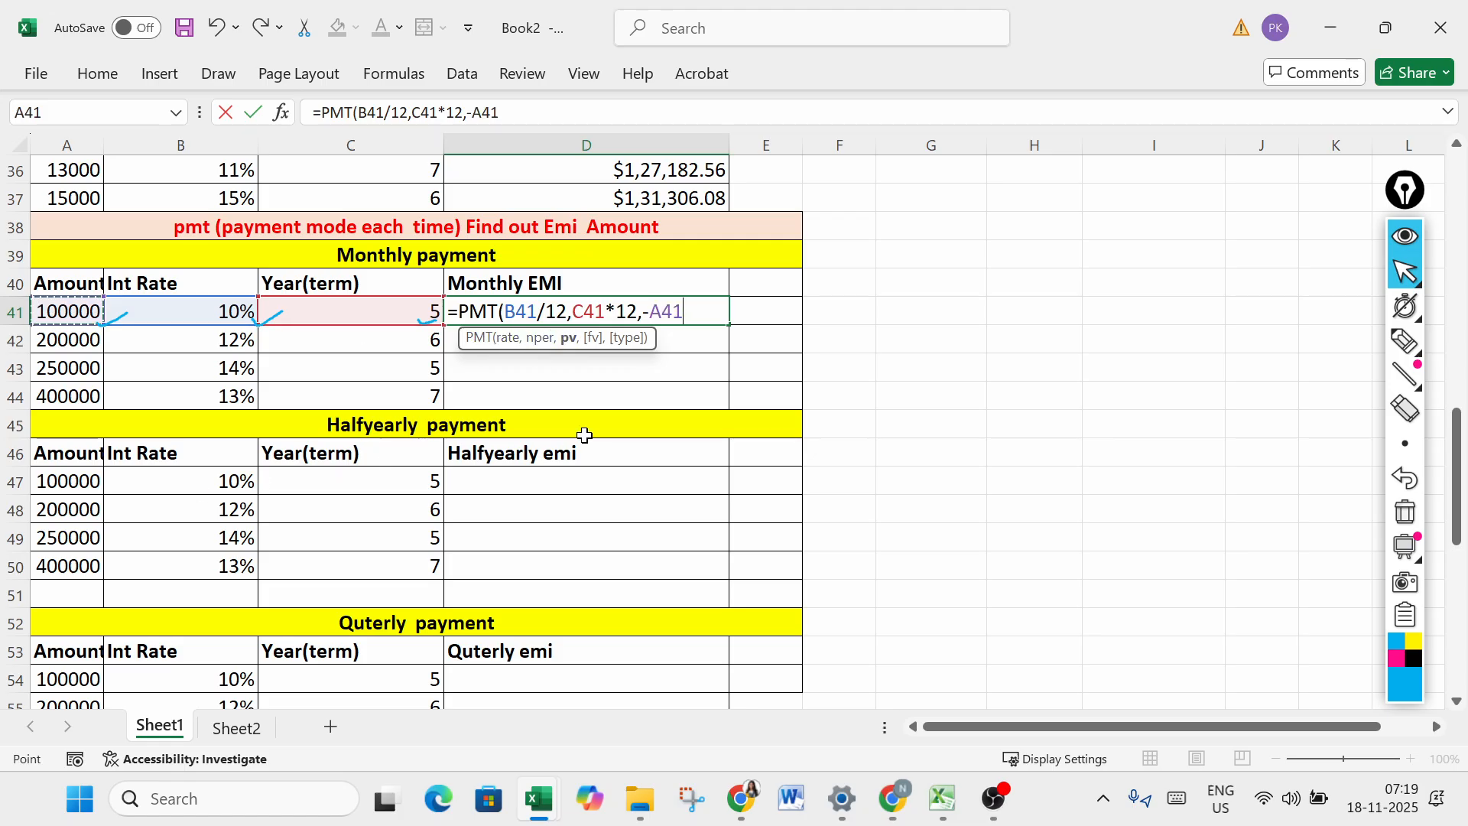
pyautogui.write(')')
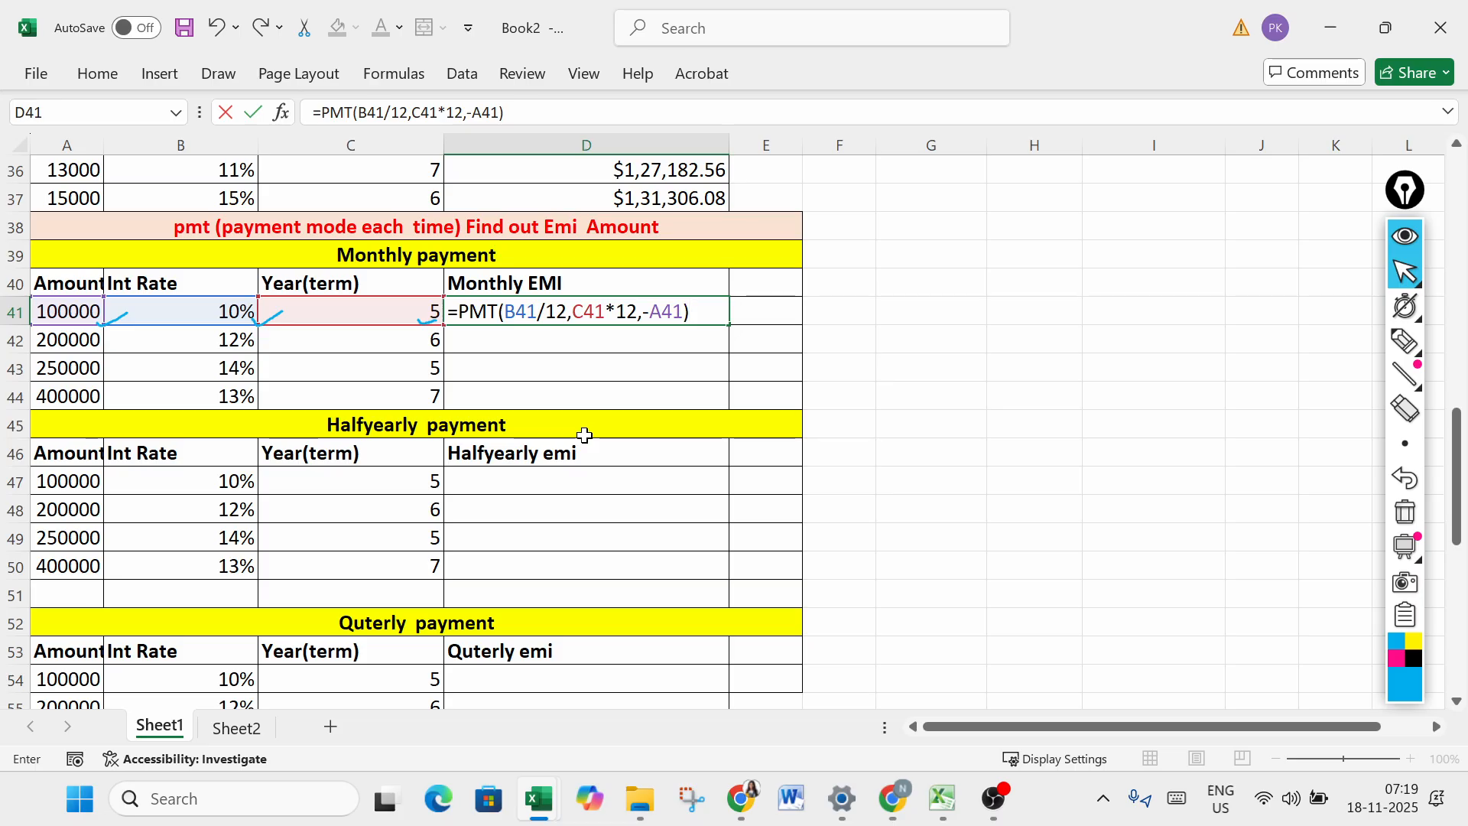
pyautogui.press('Return')
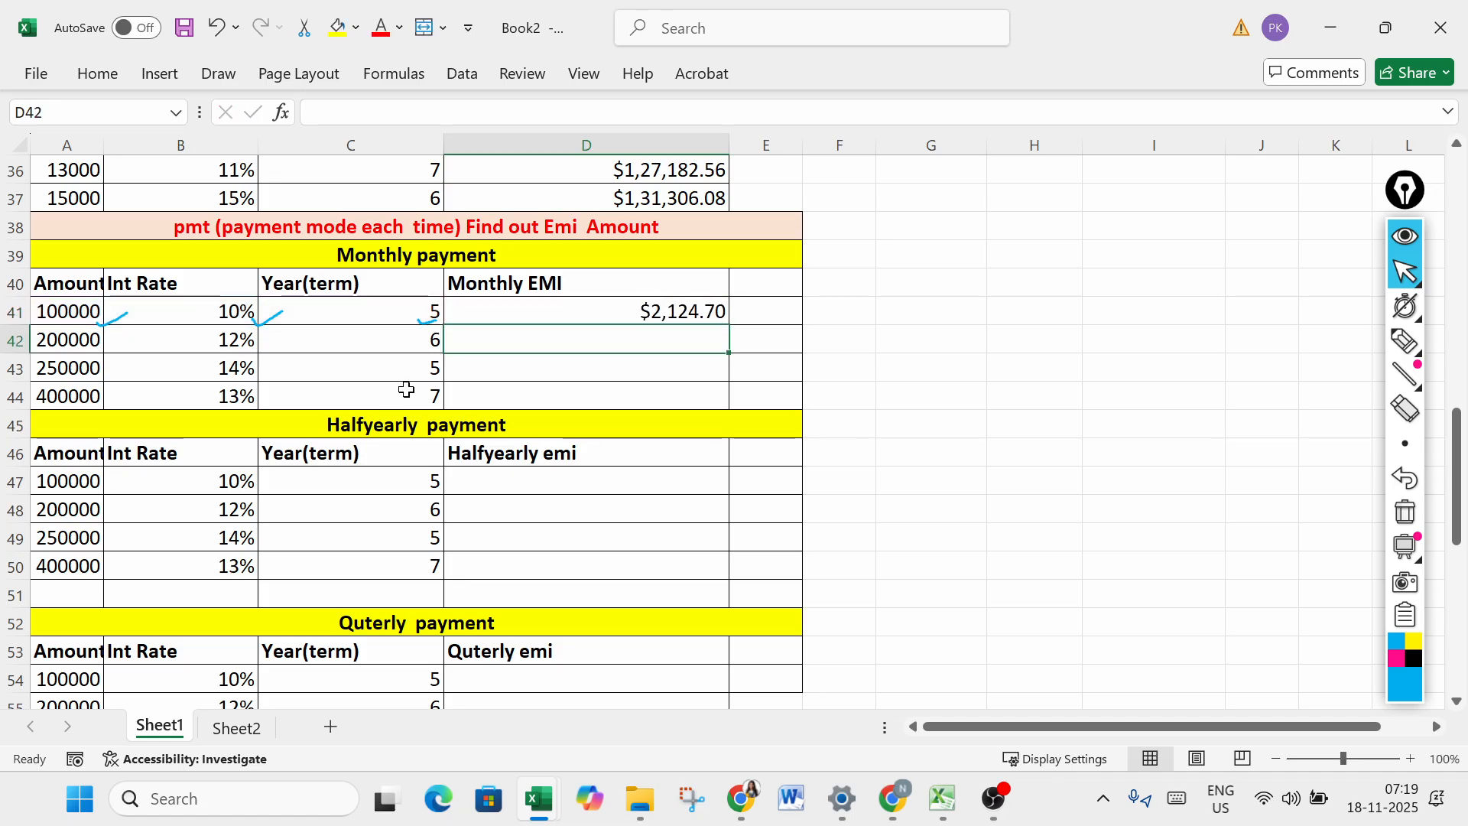
pyautogui.click(705, 305)
pyautogui.moveTo(730, 324); pyautogui.dragTo(727, 409)
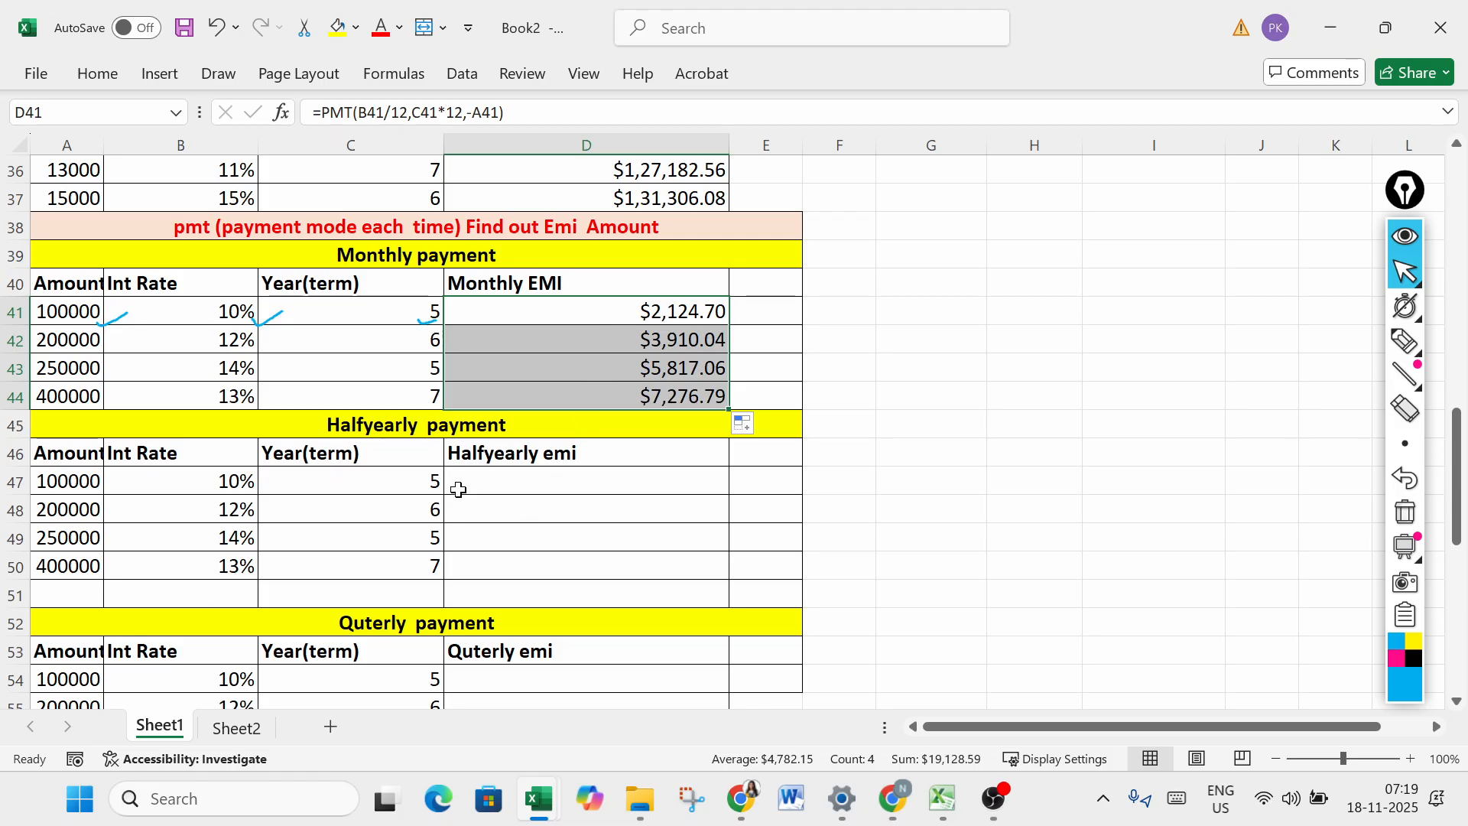
# - Calculate the half-yearly EMI in D47 with the formula =PMT(B47/2,C47*2,-A47)
pyautogui.click(493, 479)
pyautogui.write('=pmt')
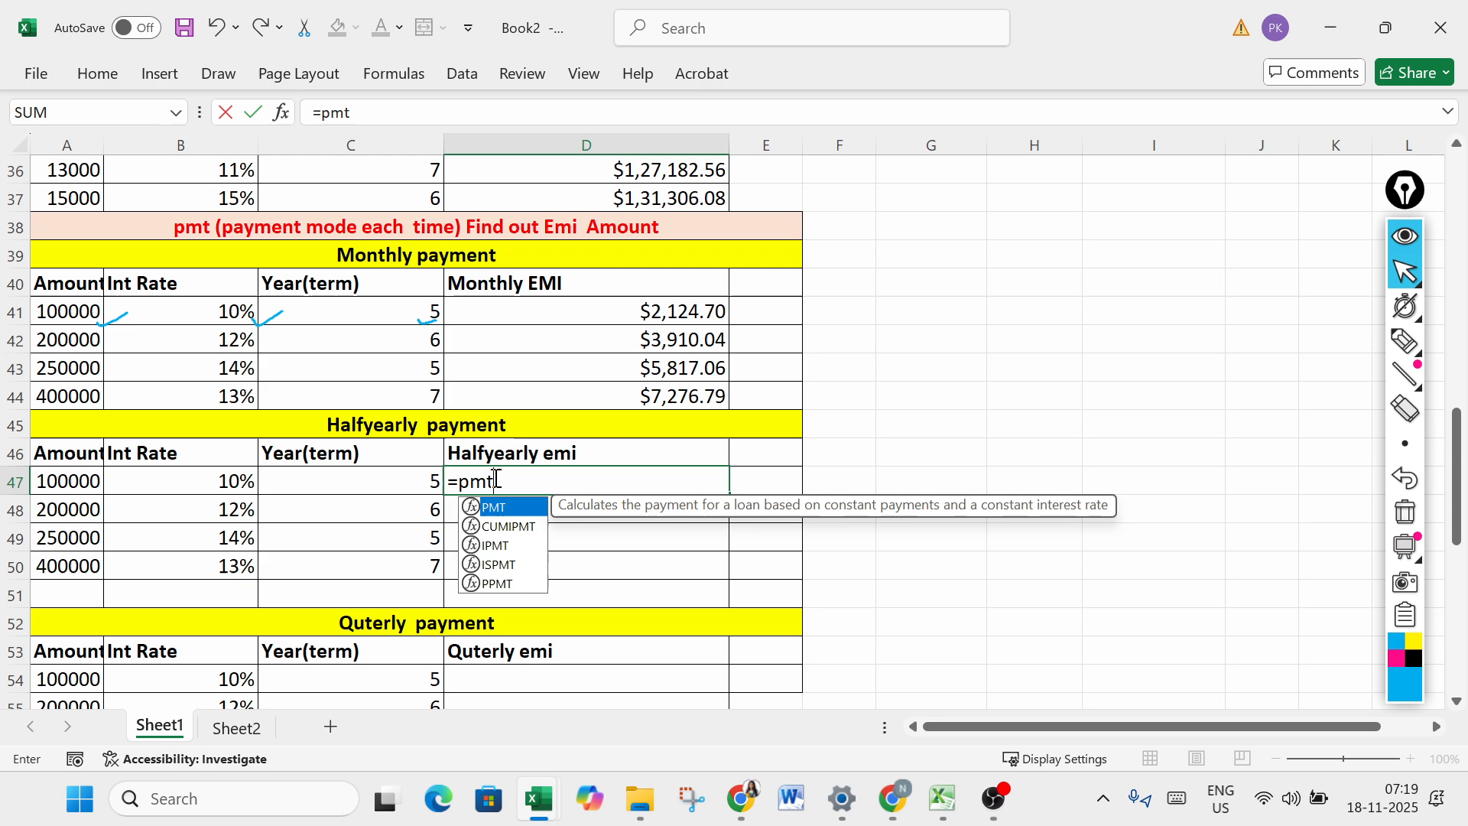
pyautogui.press('Tab')
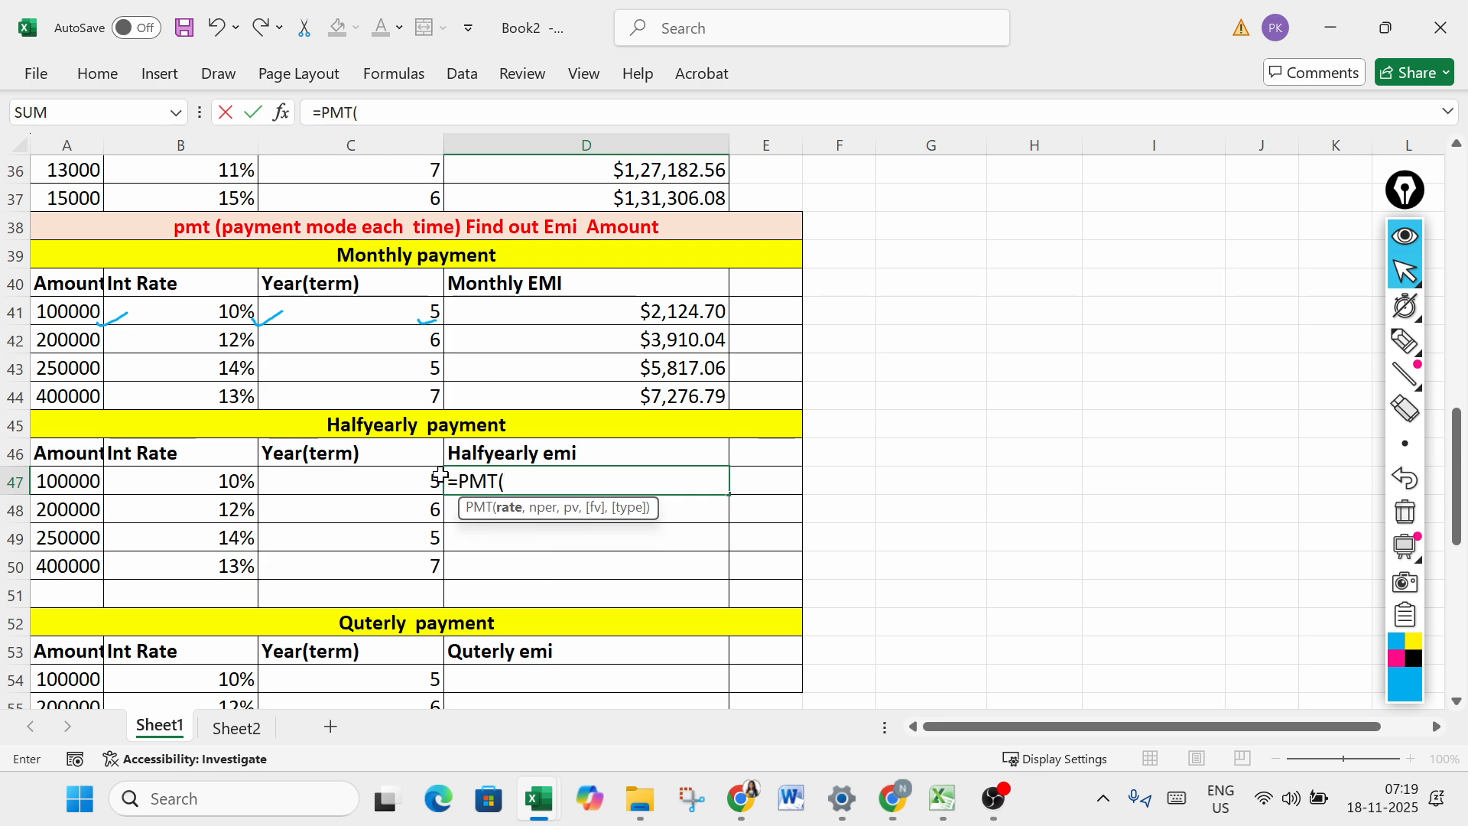
pyautogui.click(217, 482)
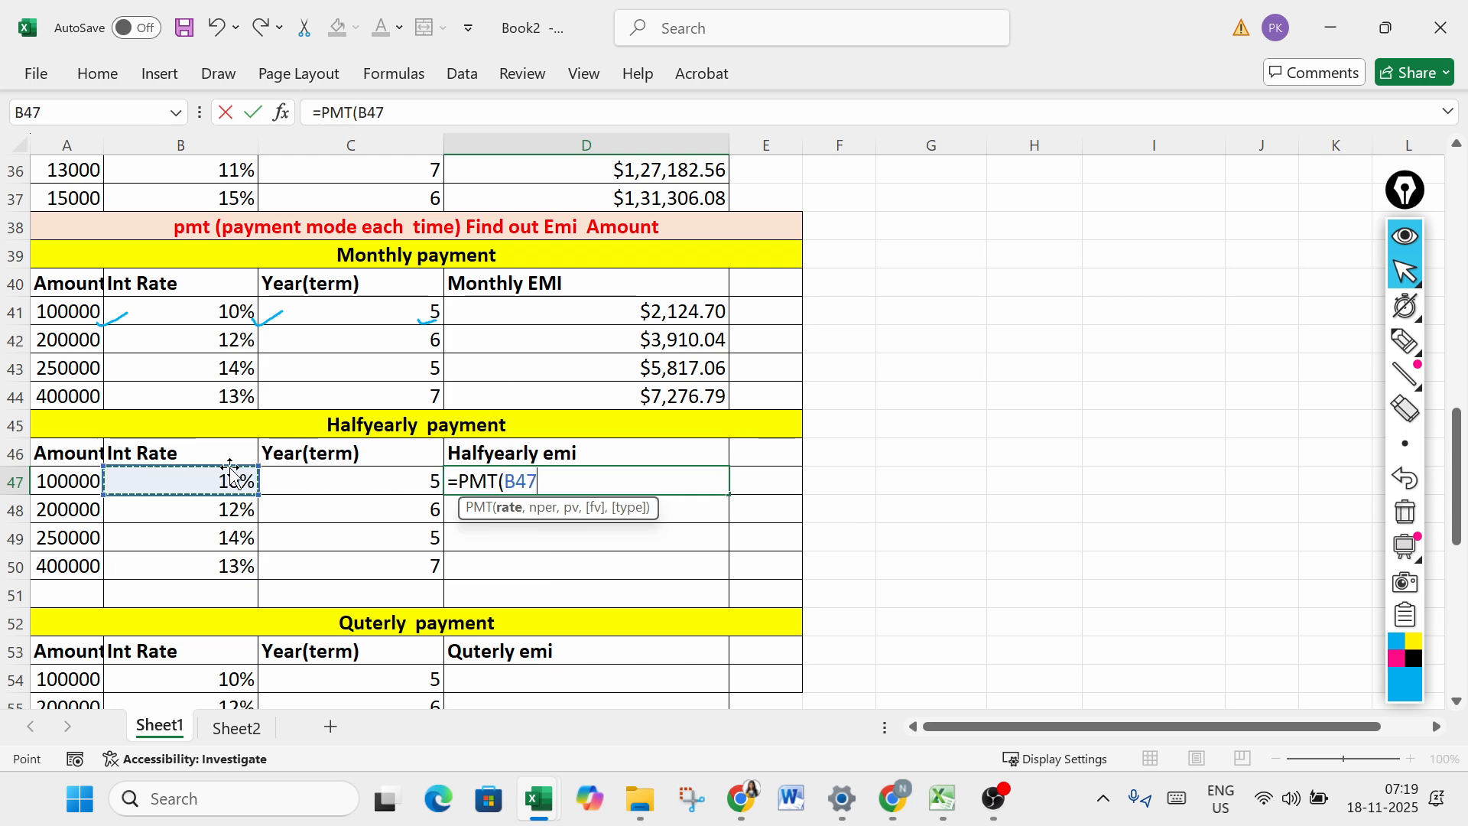
pyautogui.write('/2,')
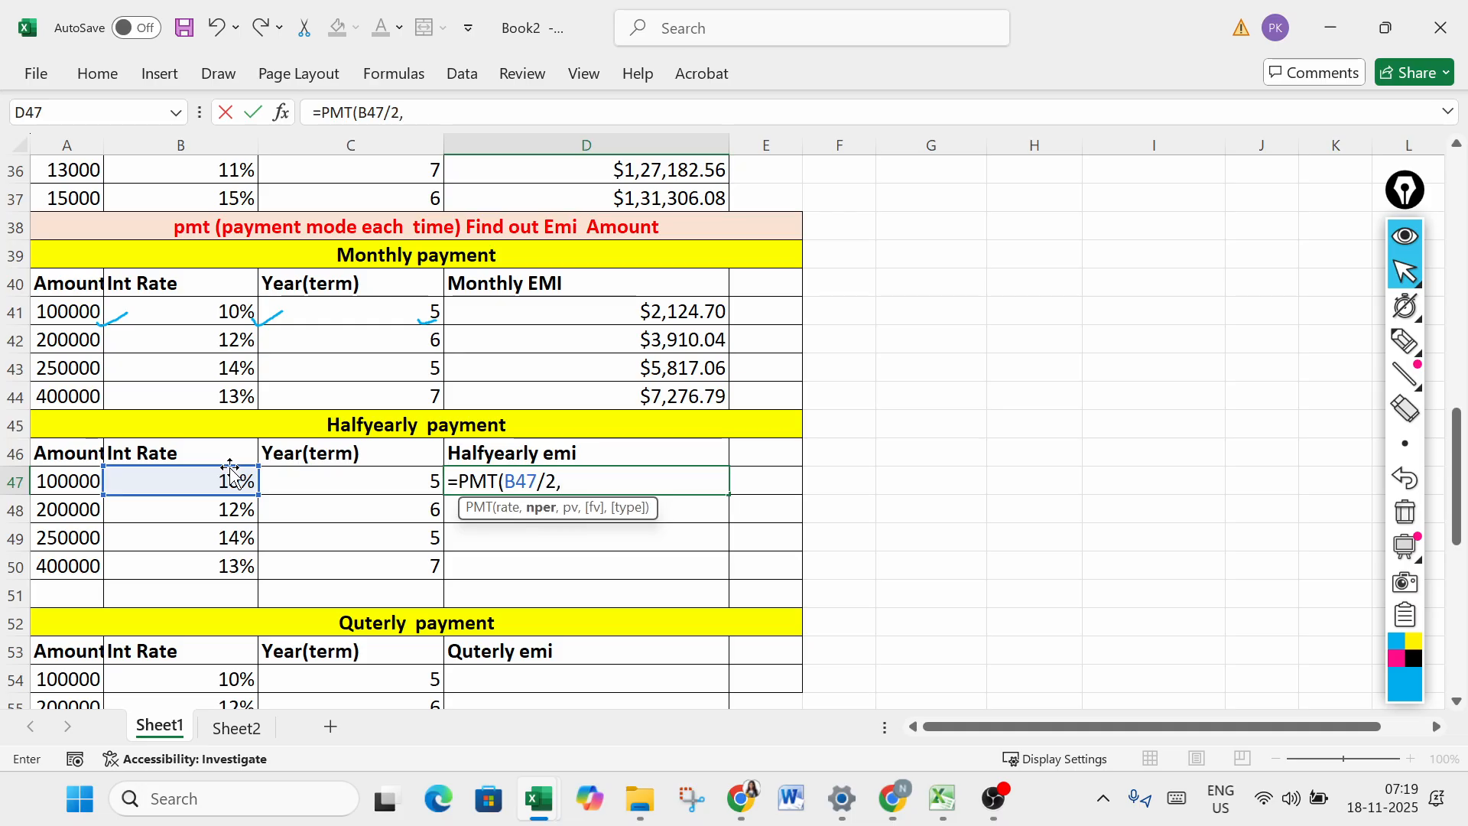
pyautogui.click(391, 487)
pyautogui.write('*')
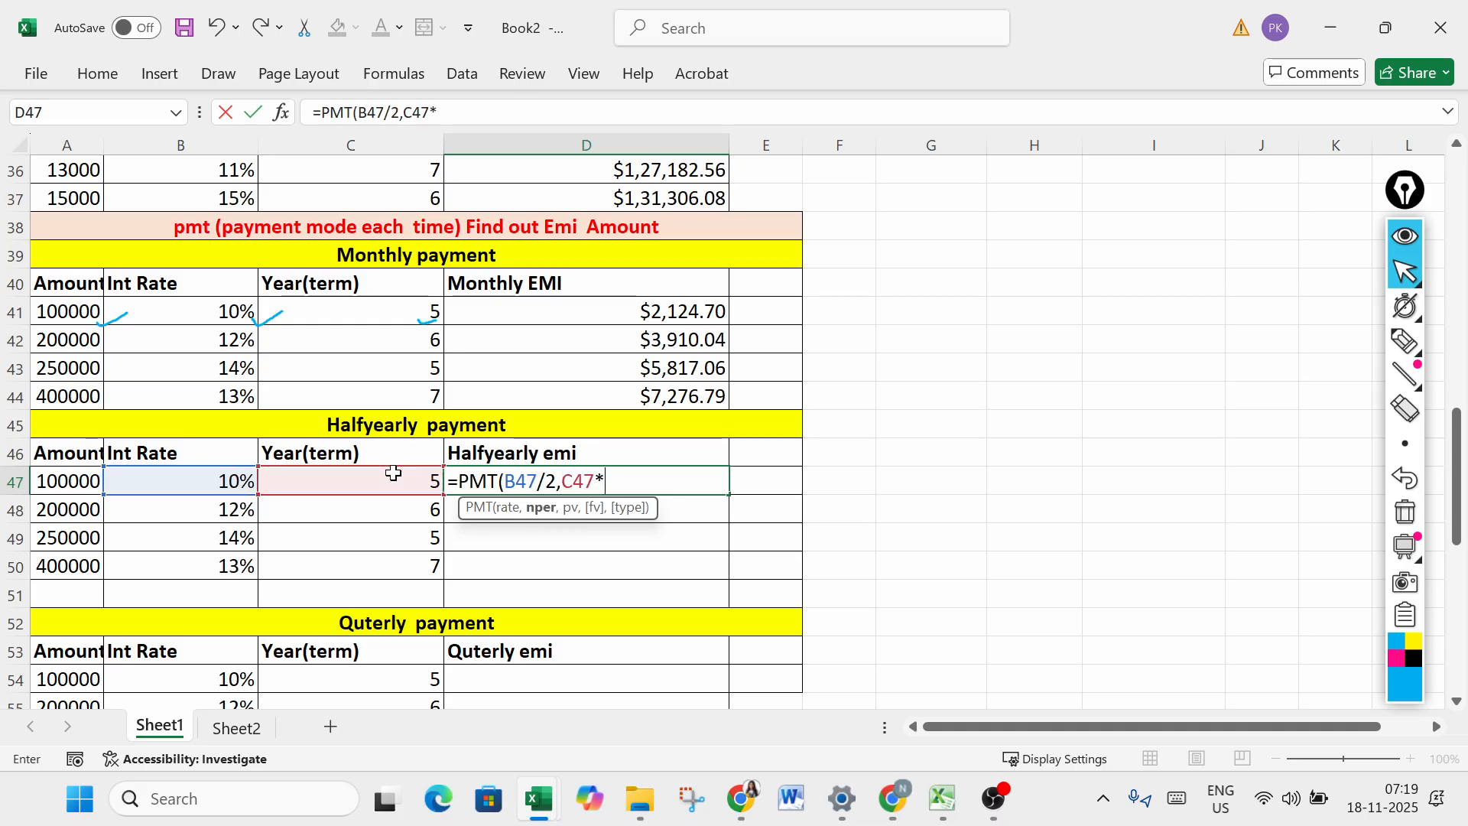
pyautogui.write('2,-')
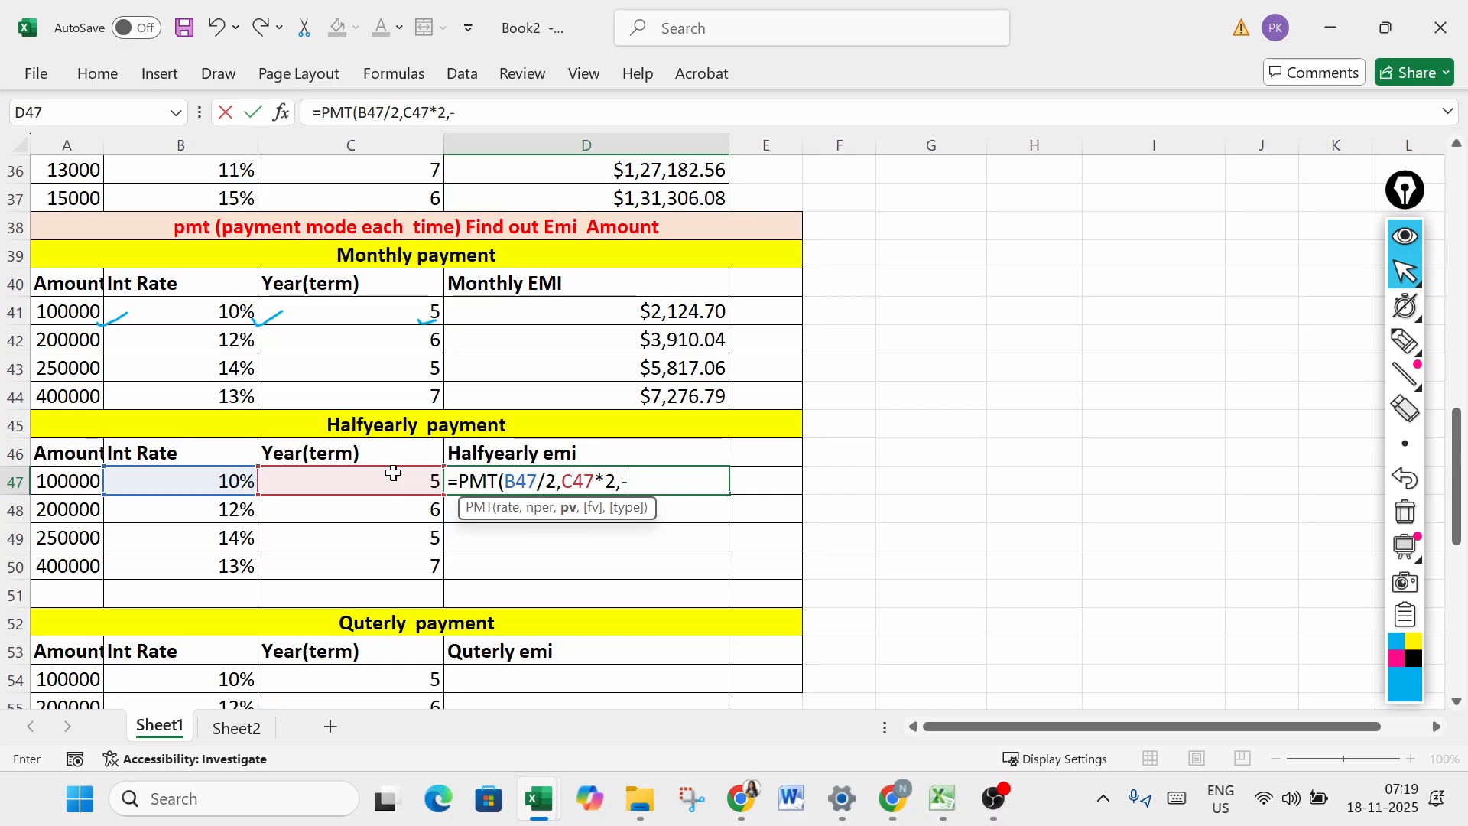
pyautogui.click(73, 485)
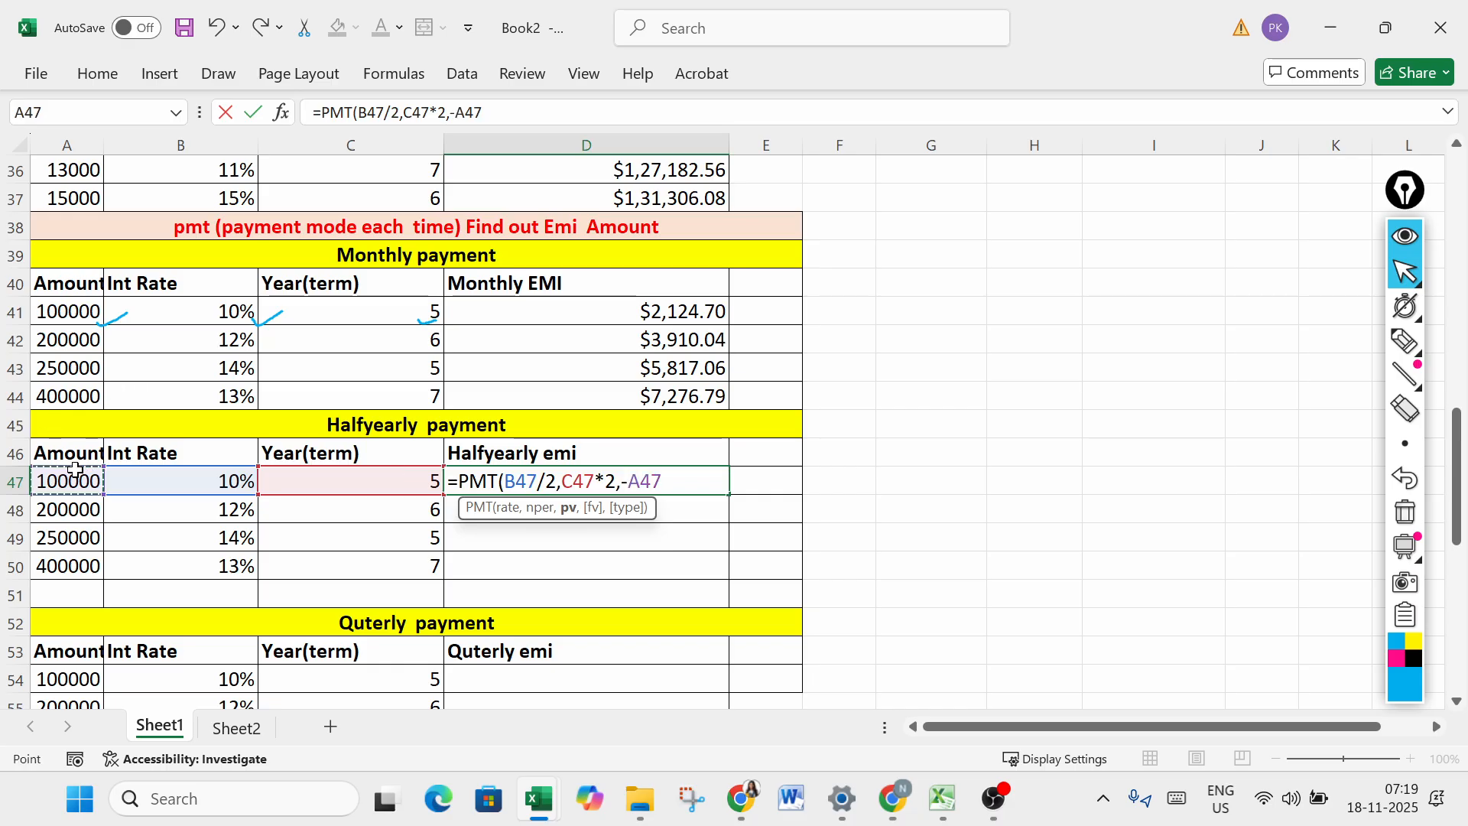
pyautogui.write(')')
pyautogui.press('Return')
# - Fill the half-yearly EMI formula from D47 down to D51 and clear the extra cell D51 in the empty row
pyautogui.click(694, 483)
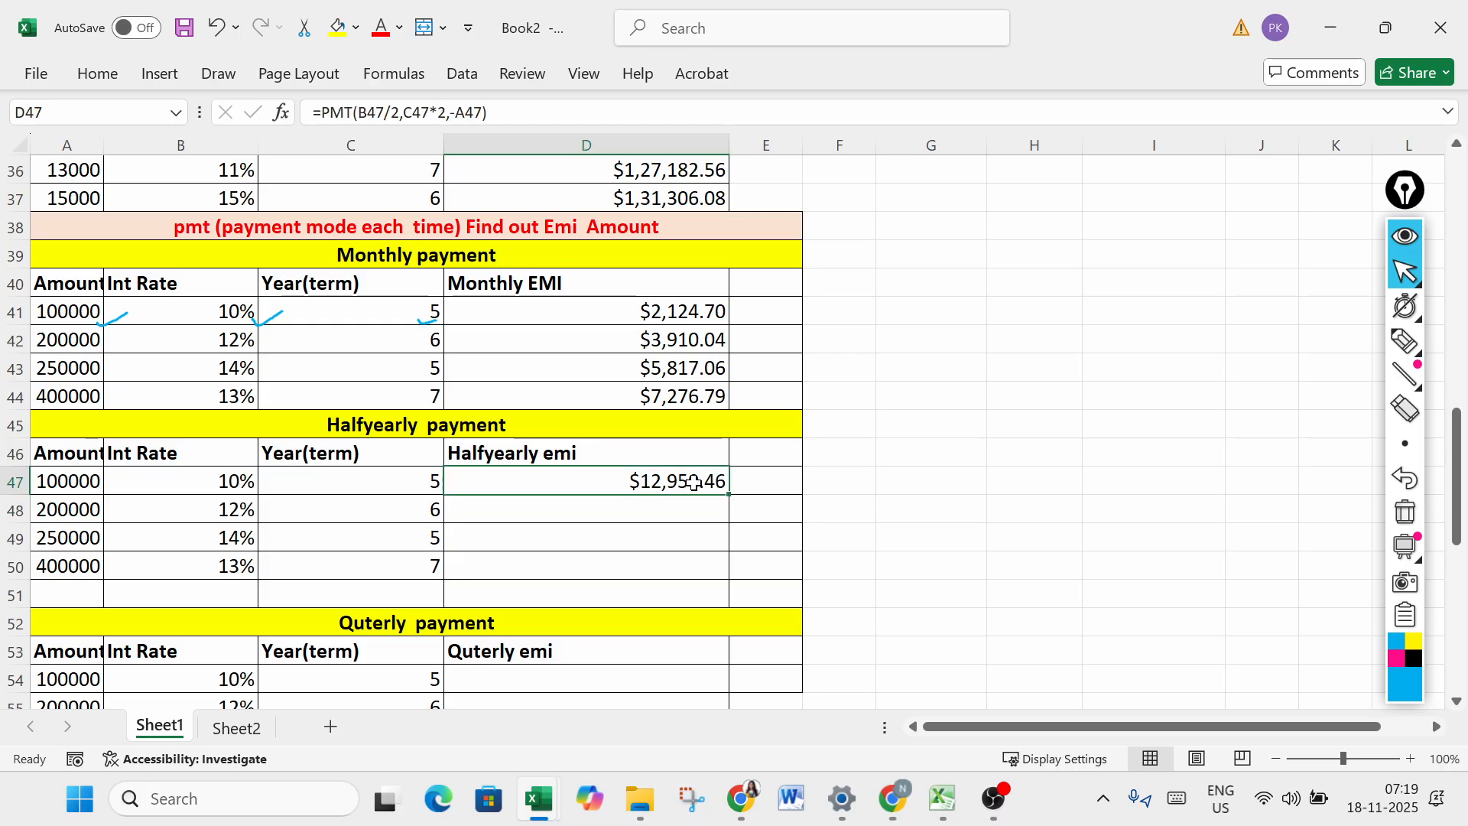
pyautogui.moveTo(729, 494); pyautogui.dragTo(711, 592)
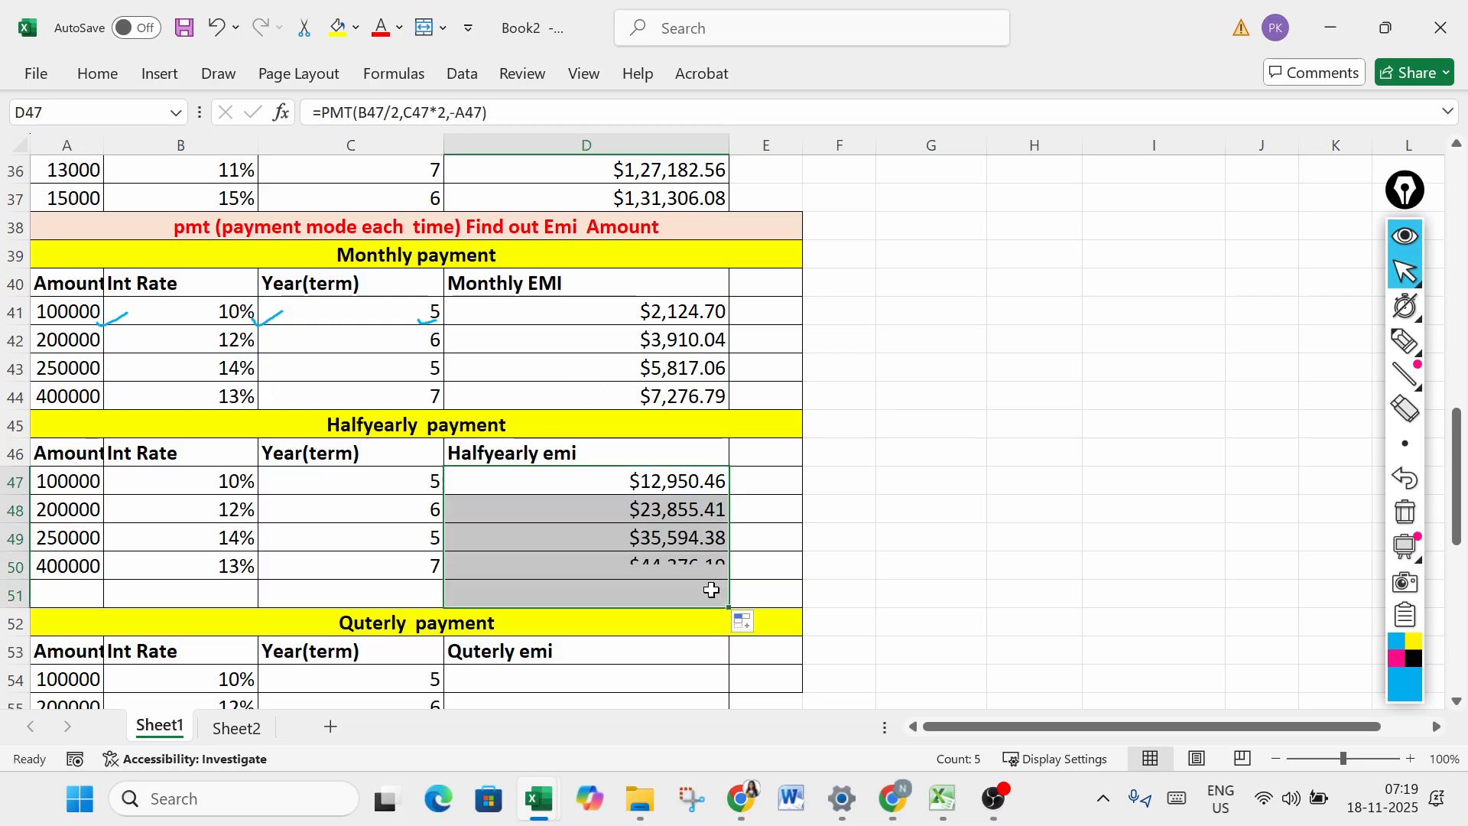
pyautogui.click(594, 587)
pyautogui.press('Delete')
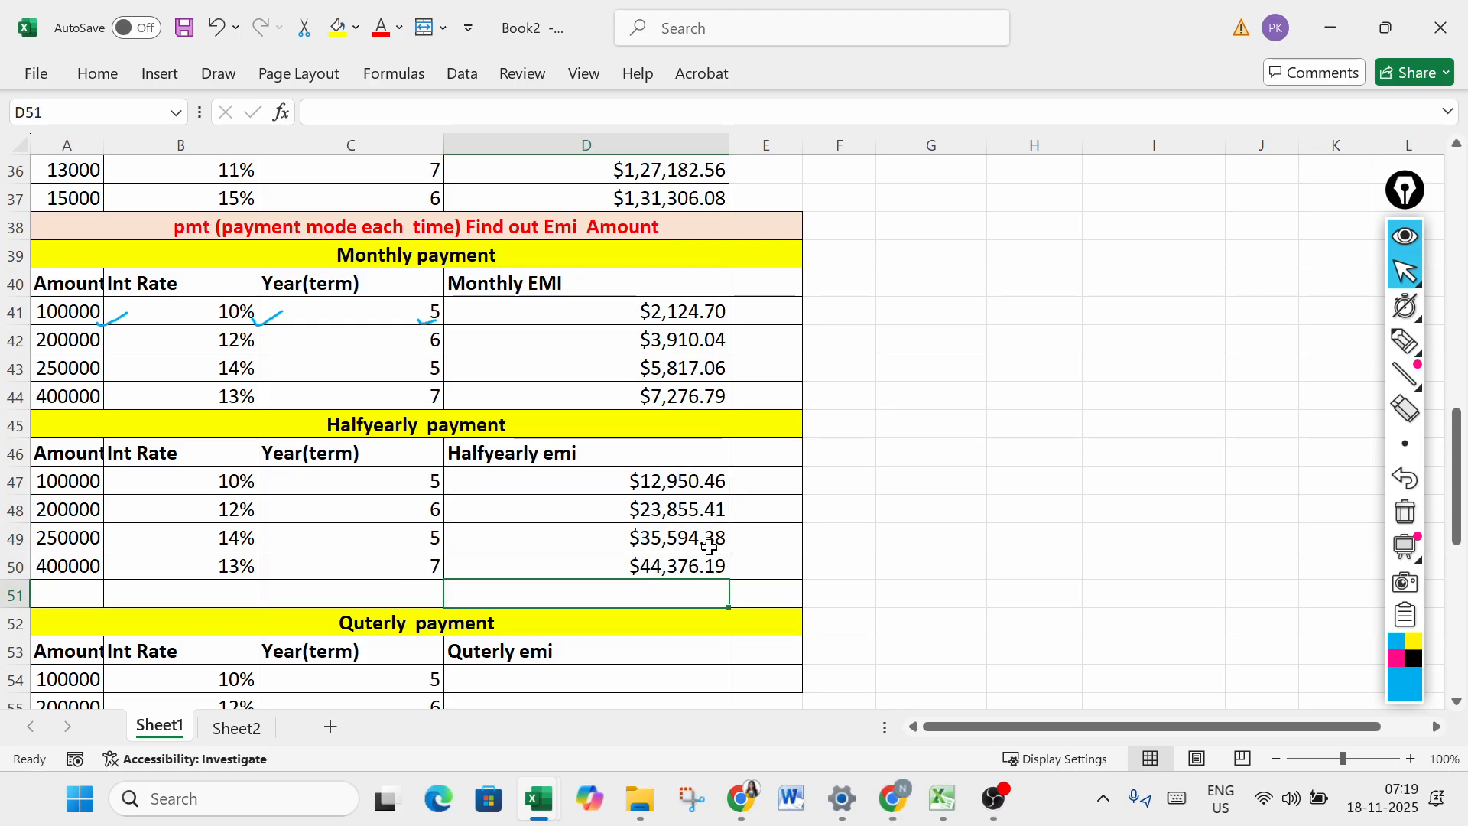
# - Calculate the quarterly EMI in D54 with =PMT(B54/4,C54*4,-A54) and fill the formula down to D57
pyautogui.moveTo(1456, 464); pyautogui.dragTo(1458, 578)
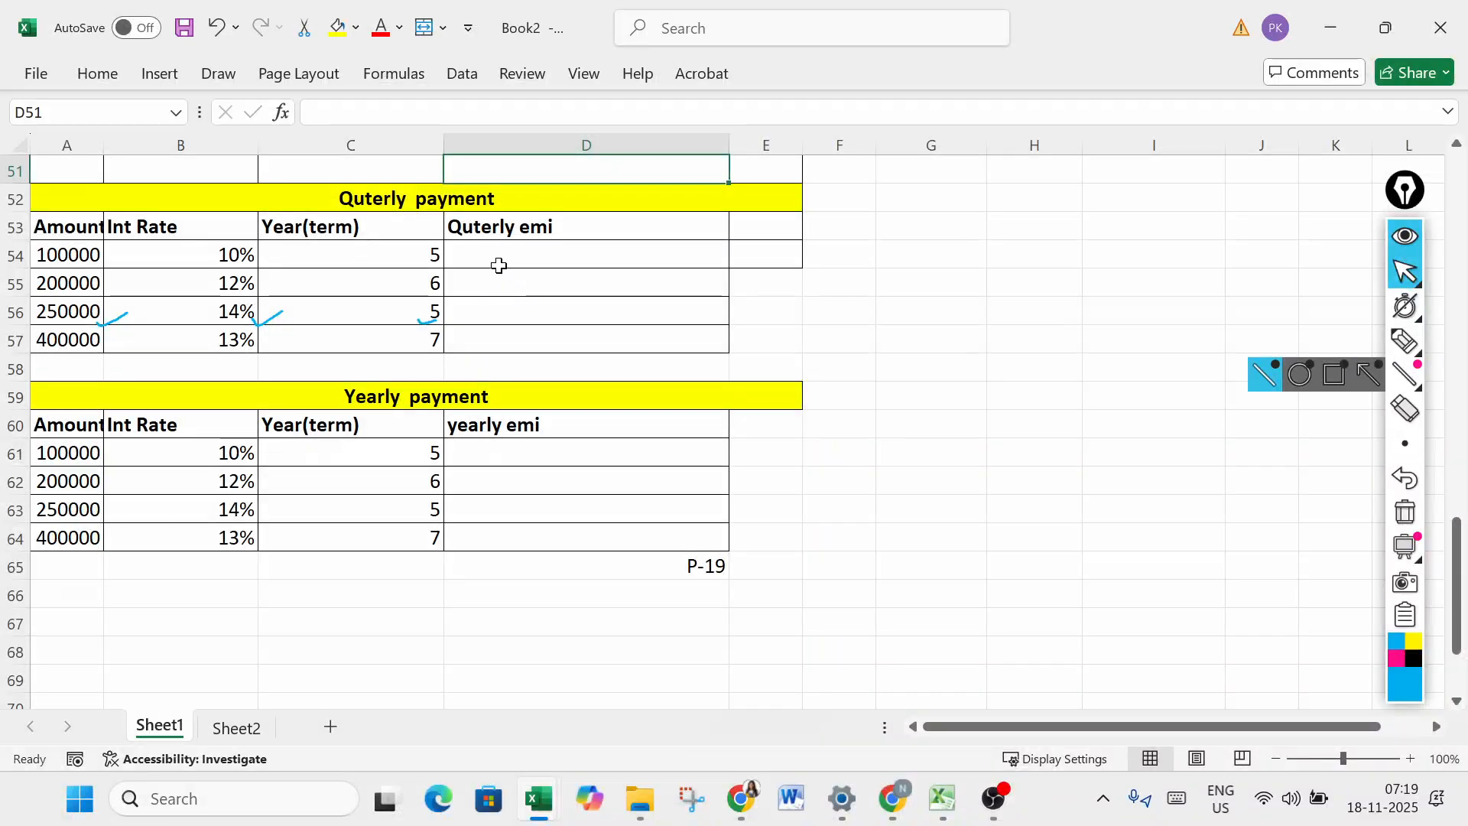
pyautogui.click(498, 259)
pyautogui.write('=pmt')
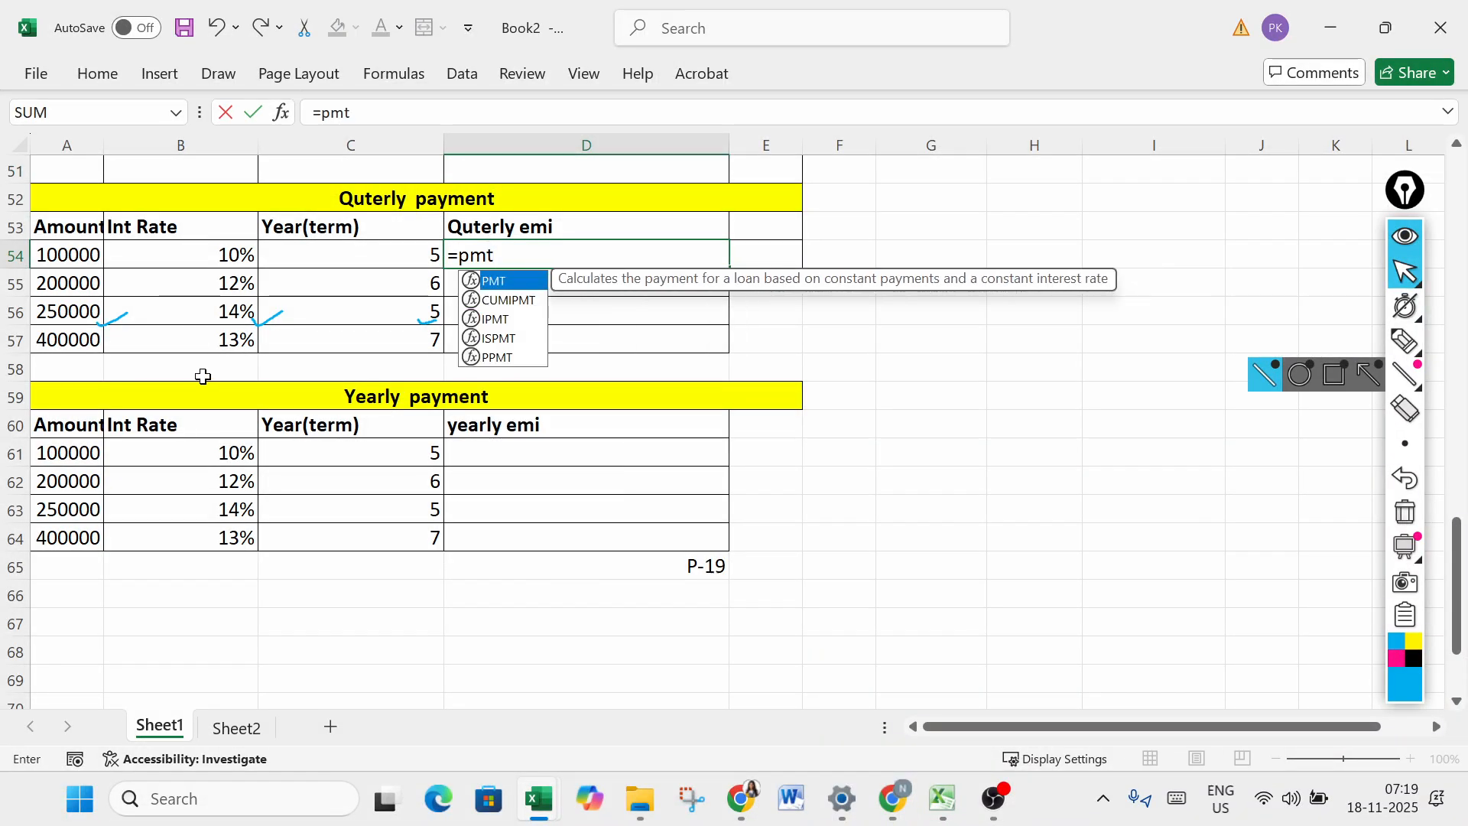
pyautogui.press('Tab')
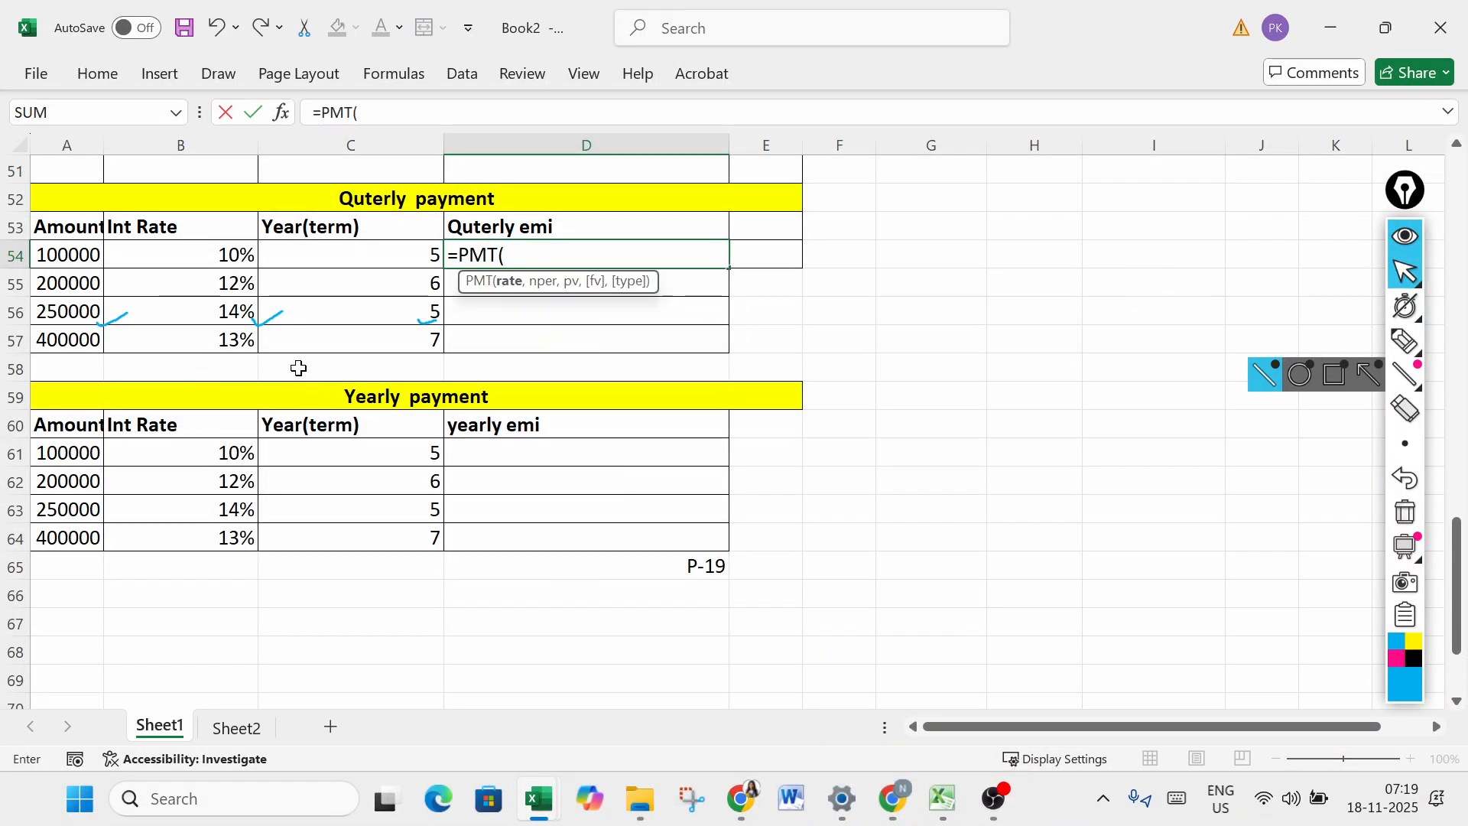
pyautogui.click(216, 252)
pyautogui.write('/')
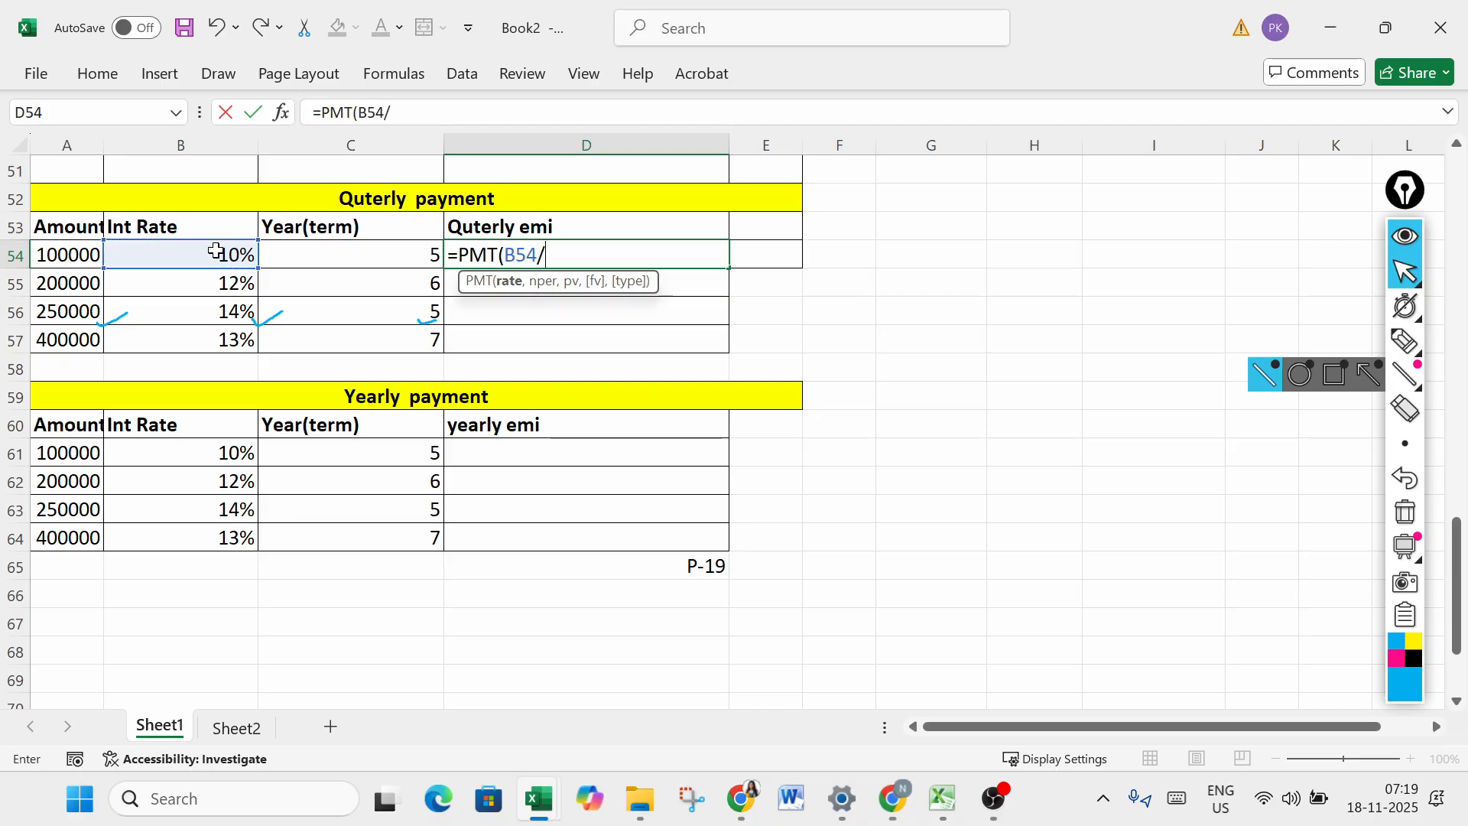
pyautogui.write('4,')
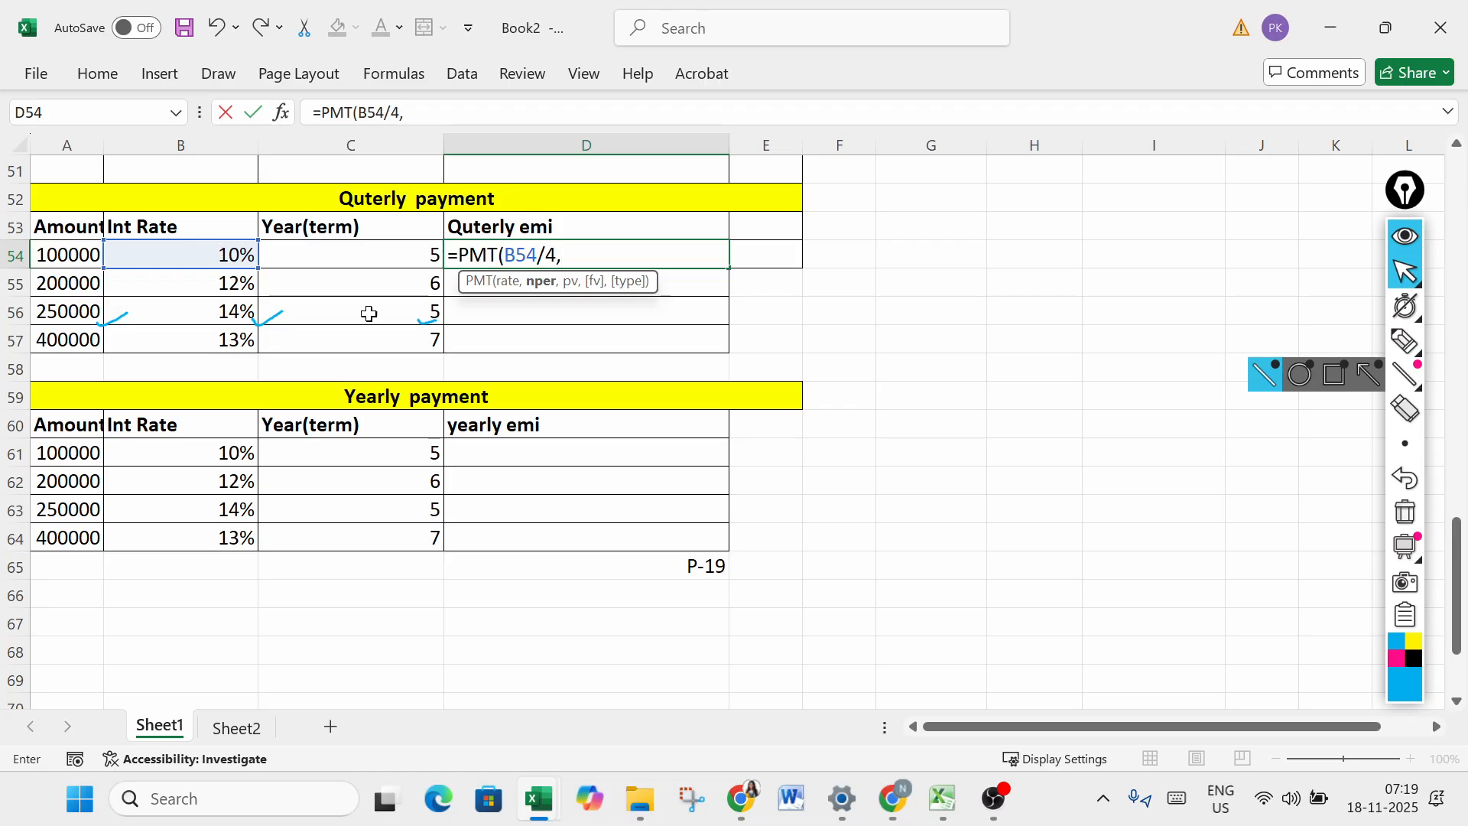
pyautogui.click(411, 245)
pyautogui.write('*4')
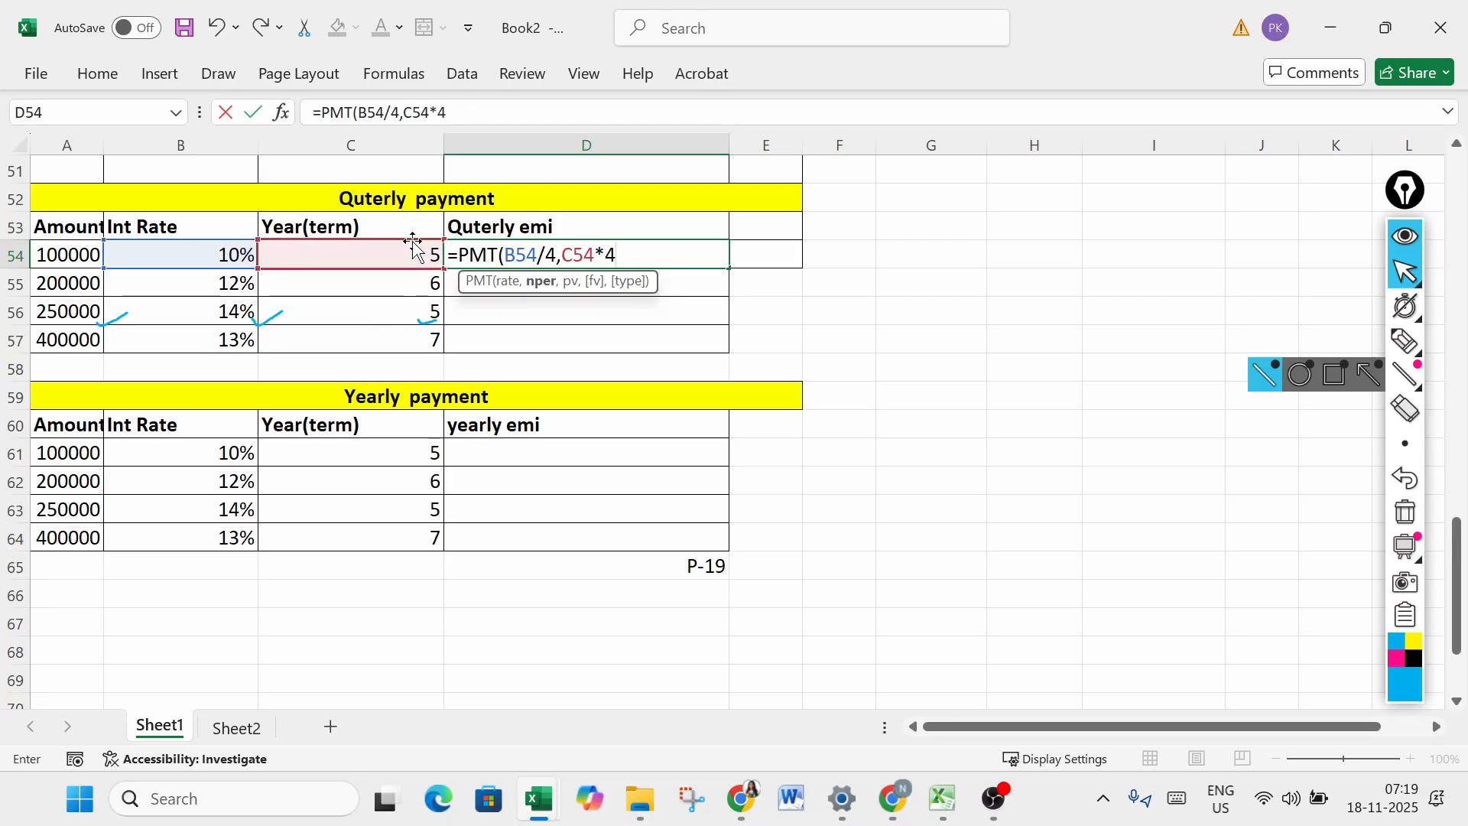
pyautogui.write(',-')
pyautogui.click(61, 245)
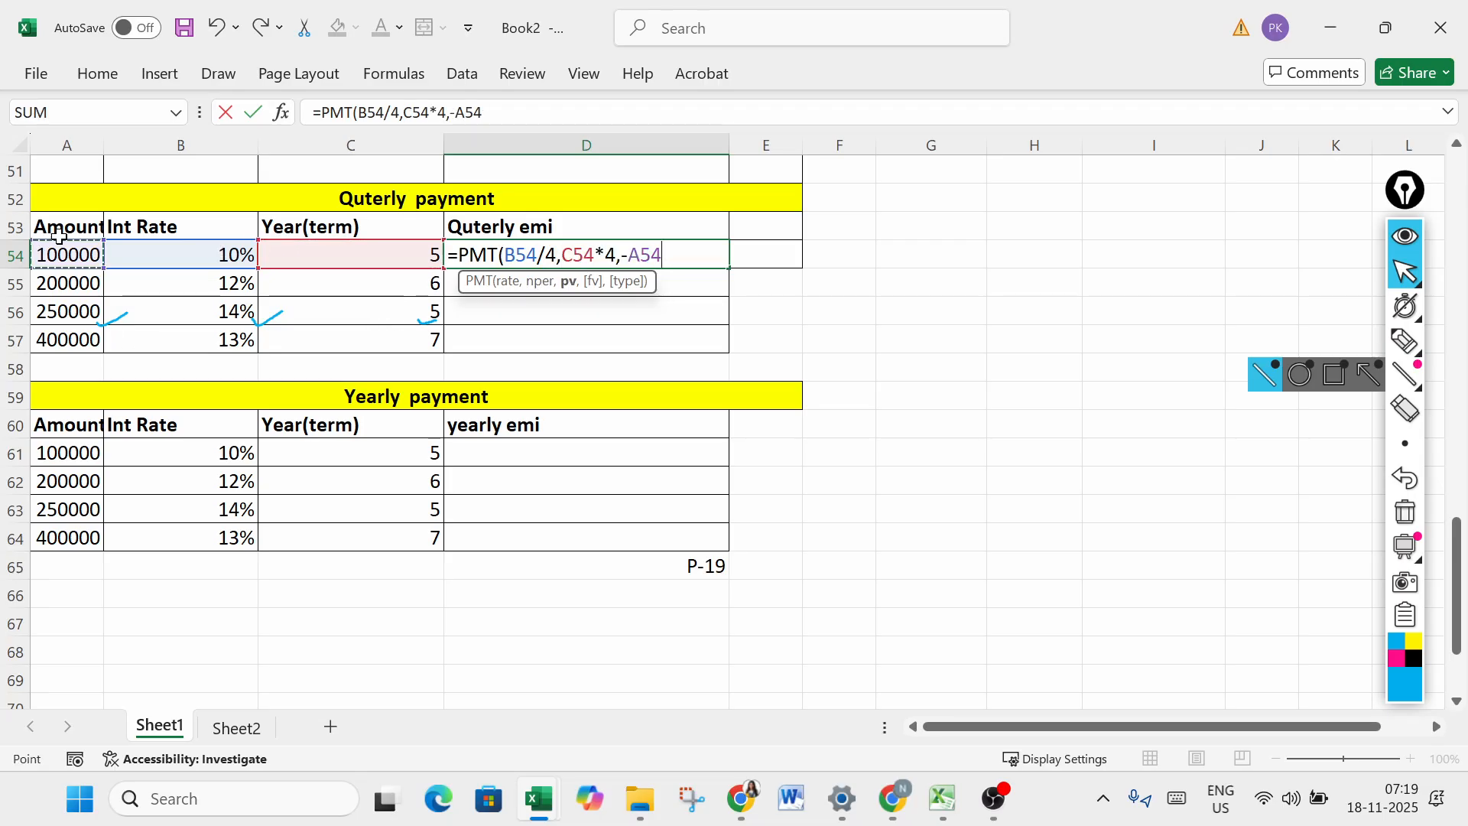
pyautogui.write(')')
pyautogui.press('Return')
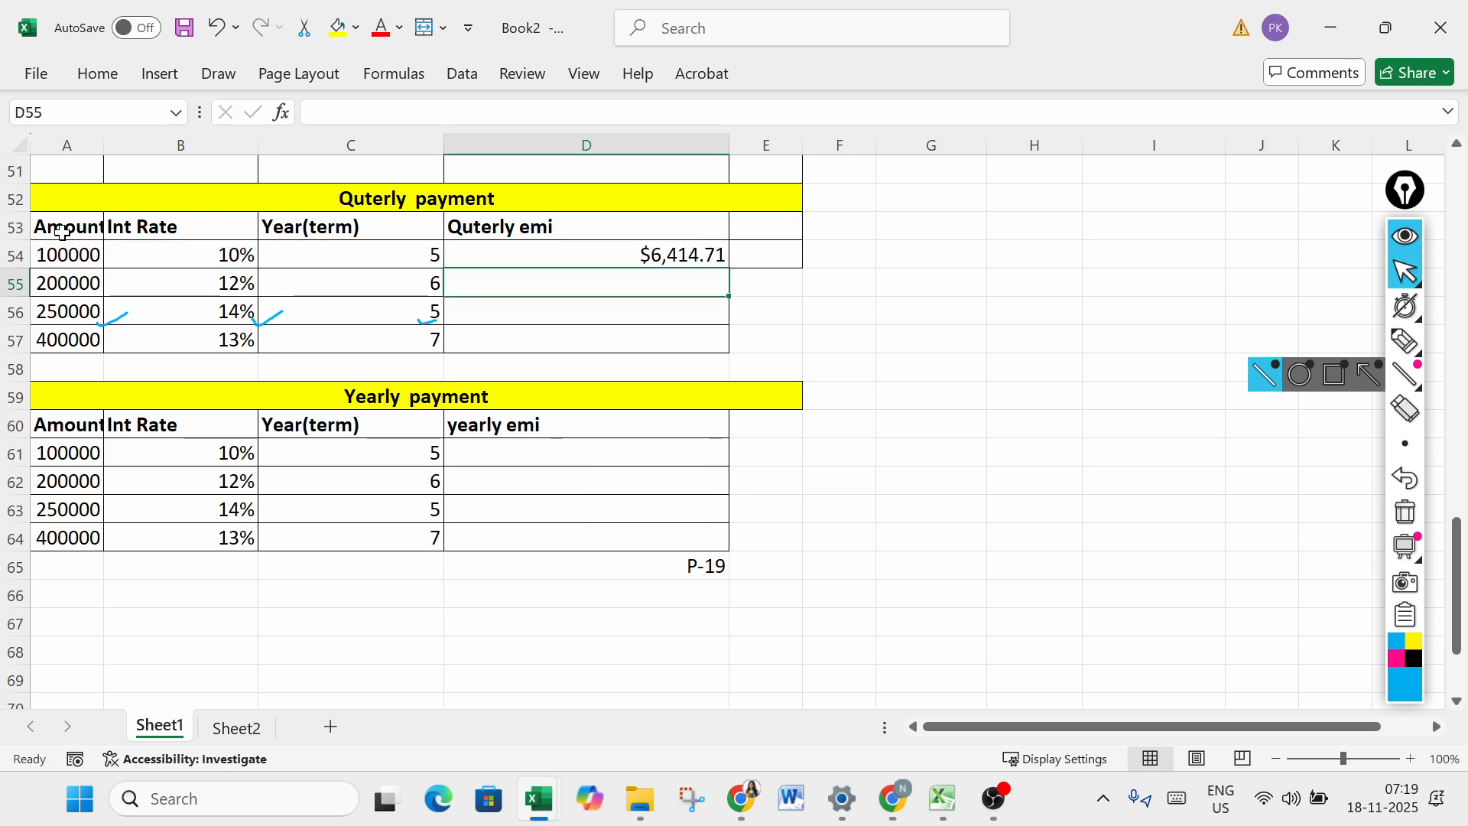
pyautogui.click(721, 252)
pyautogui.moveTo(731, 269); pyautogui.dragTo(727, 351)
# - Calculate the yearly EMI in D61 with =PMT(B61,C61,-A61) and fill the formula down to D64
pyautogui.click(490, 454)
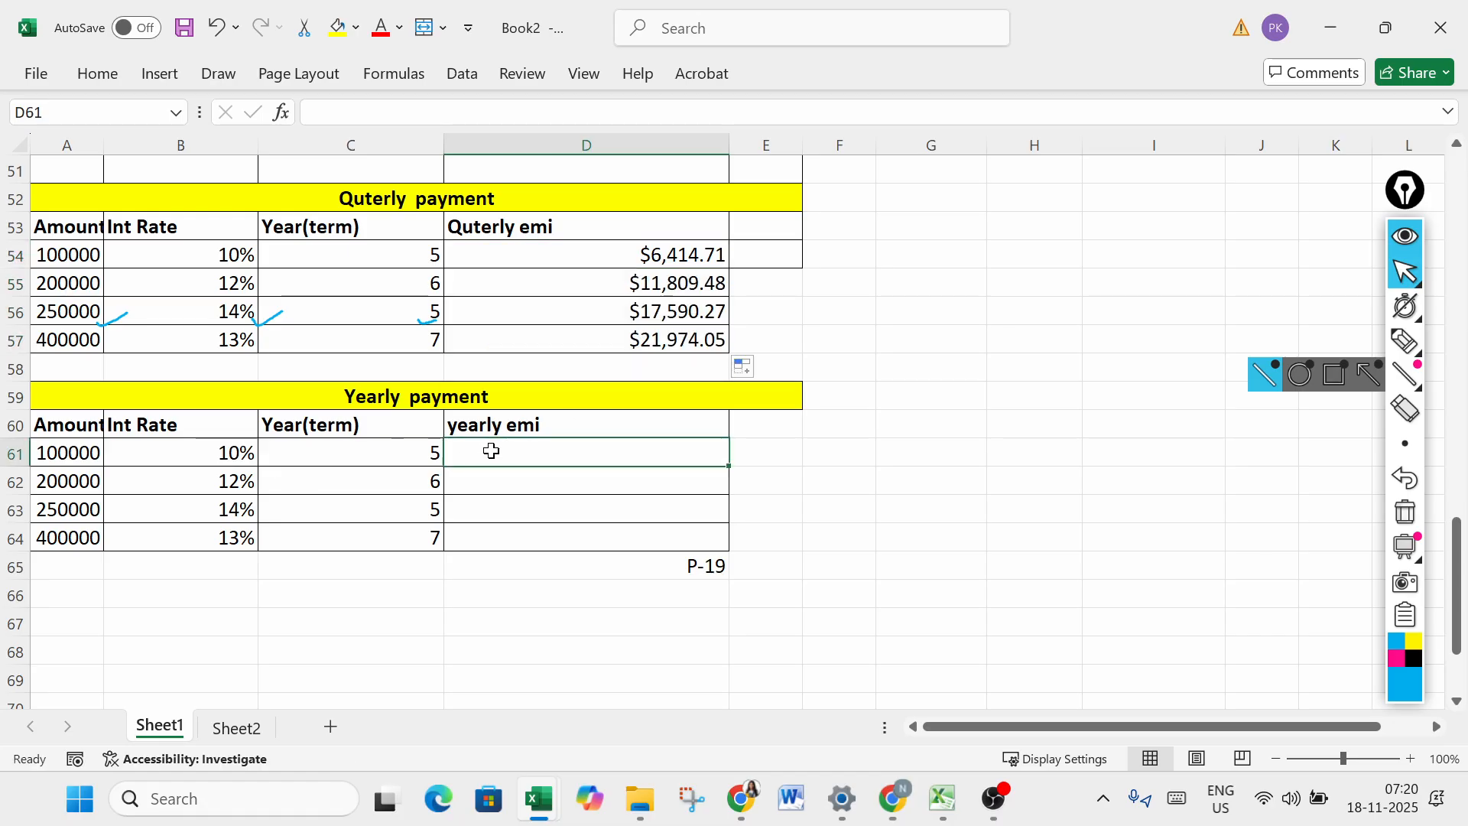
pyautogui.write('=')
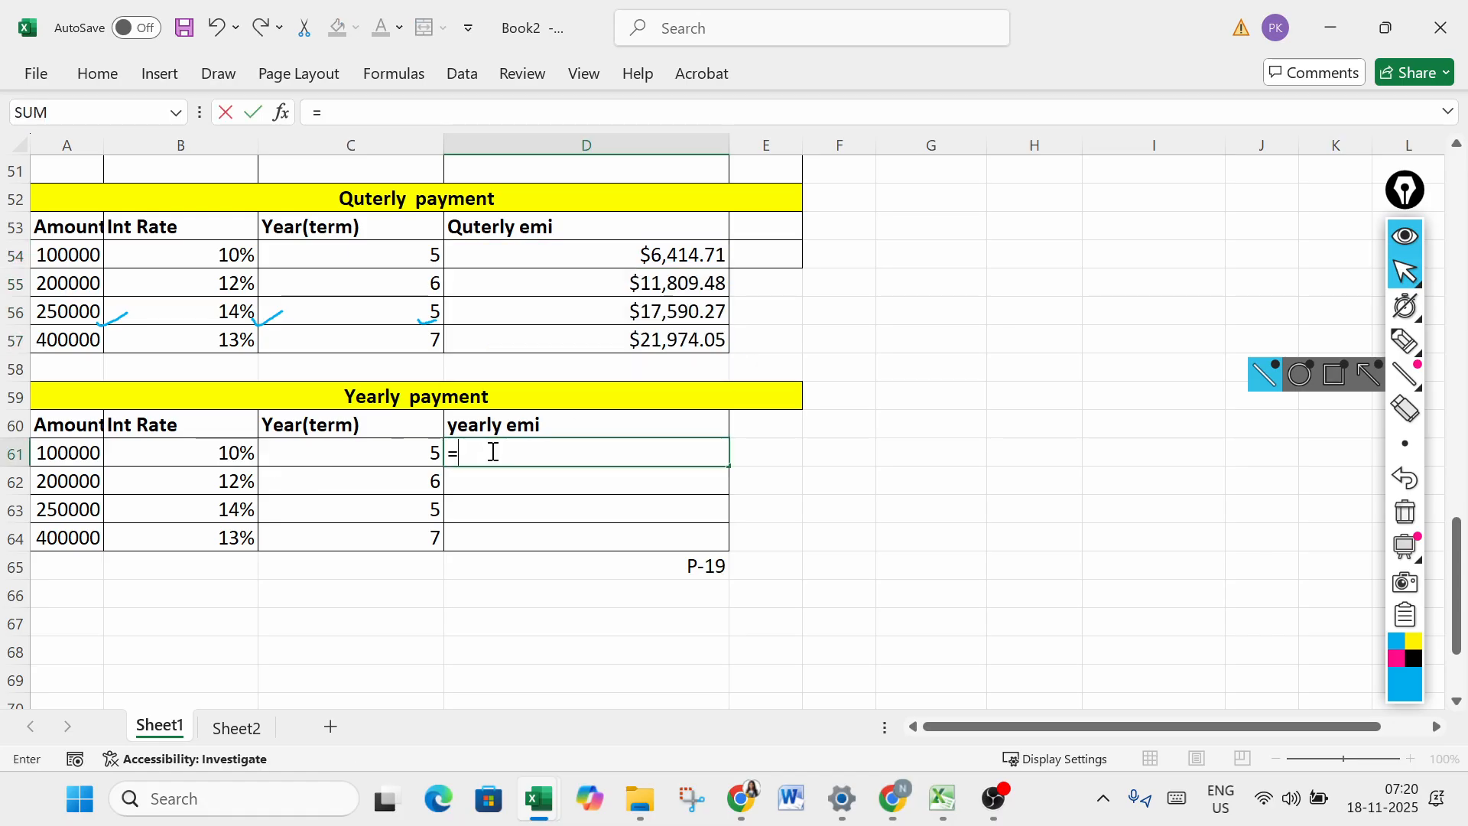
pyautogui.write('pmt')
pyautogui.press('Tab')
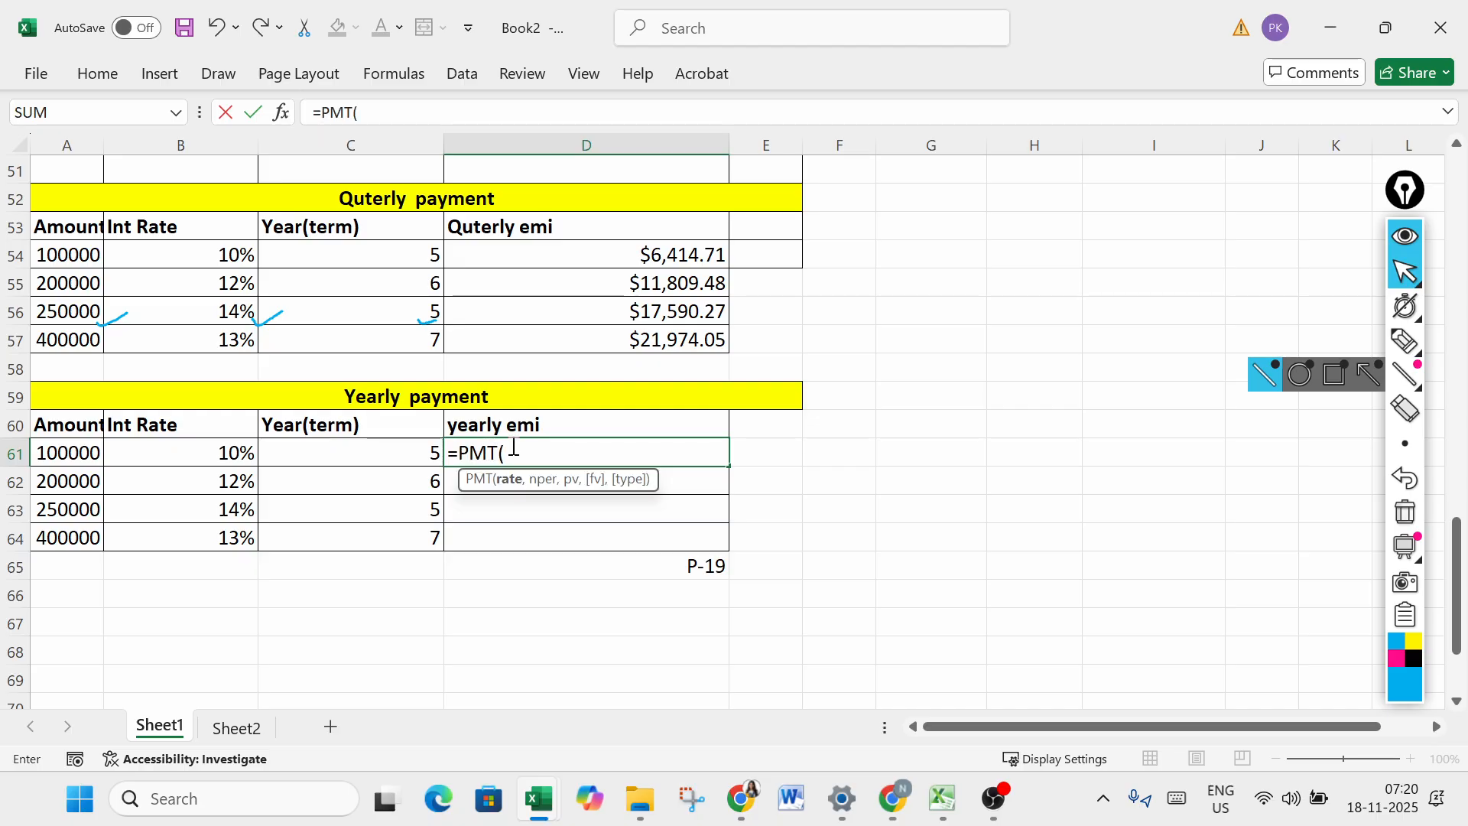
pyautogui.click(233, 451)
pyautogui.write(',')
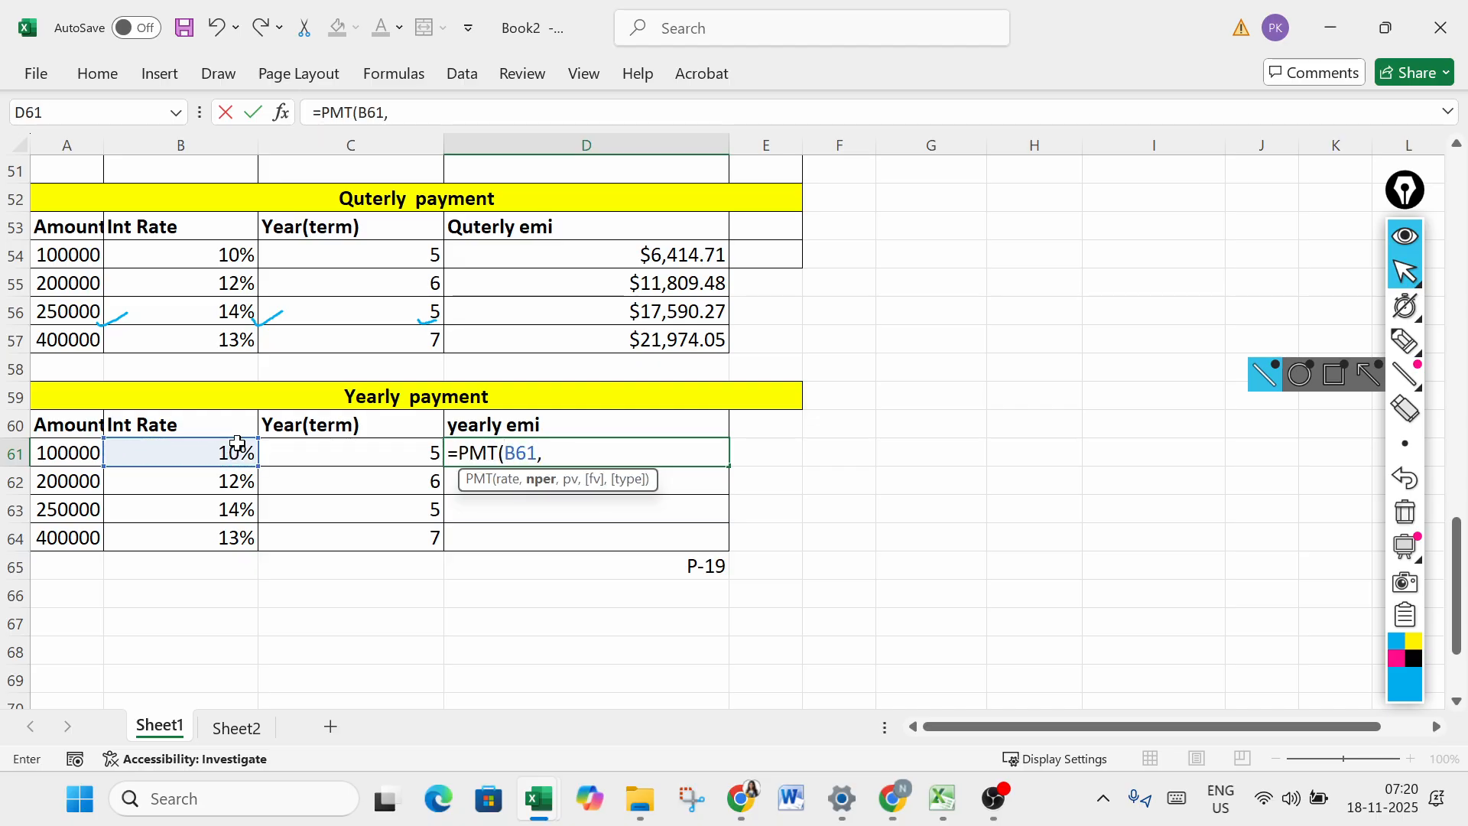
pyautogui.click(423, 445)
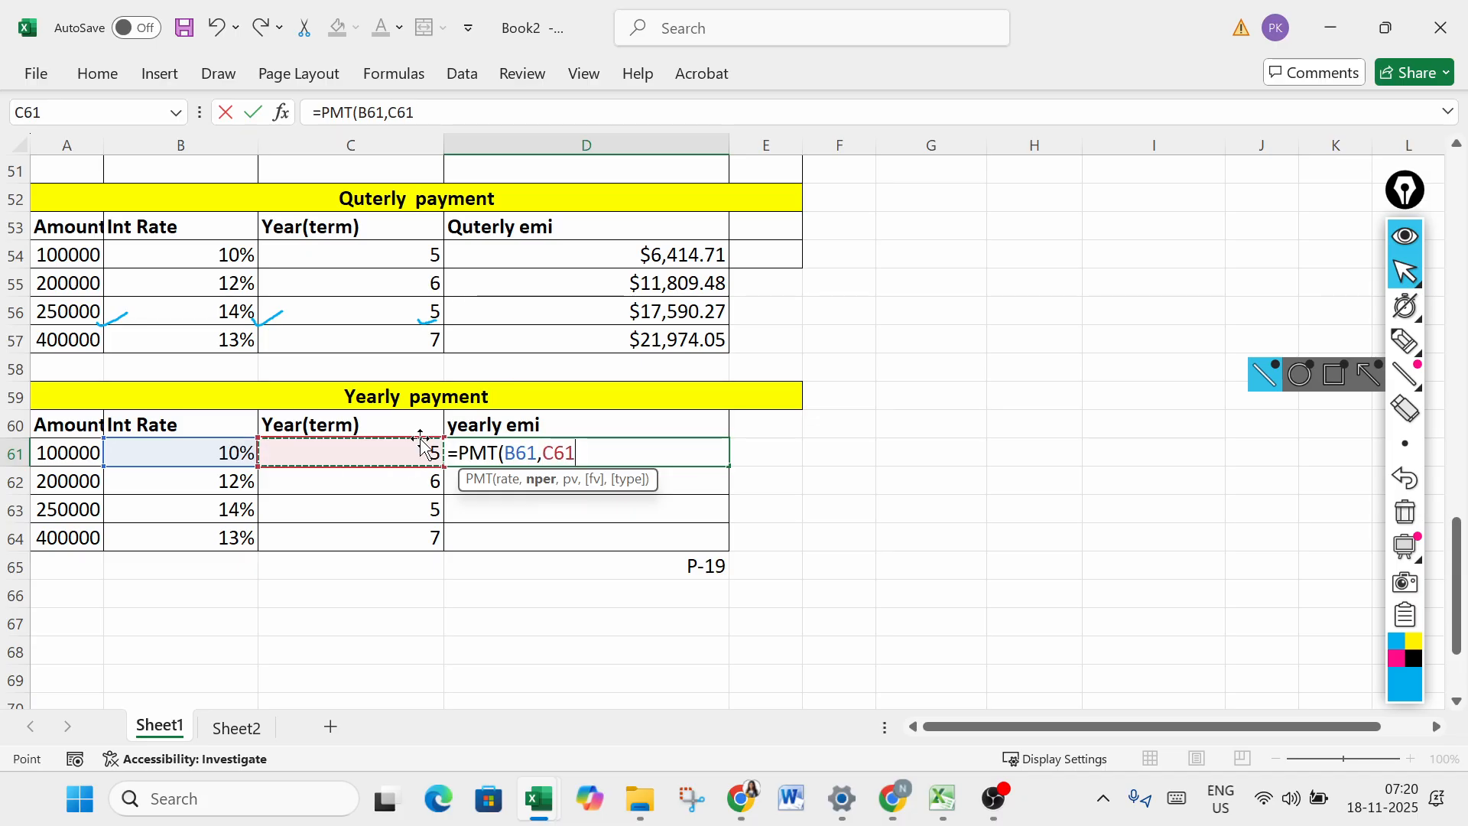
pyautogui.write(',')
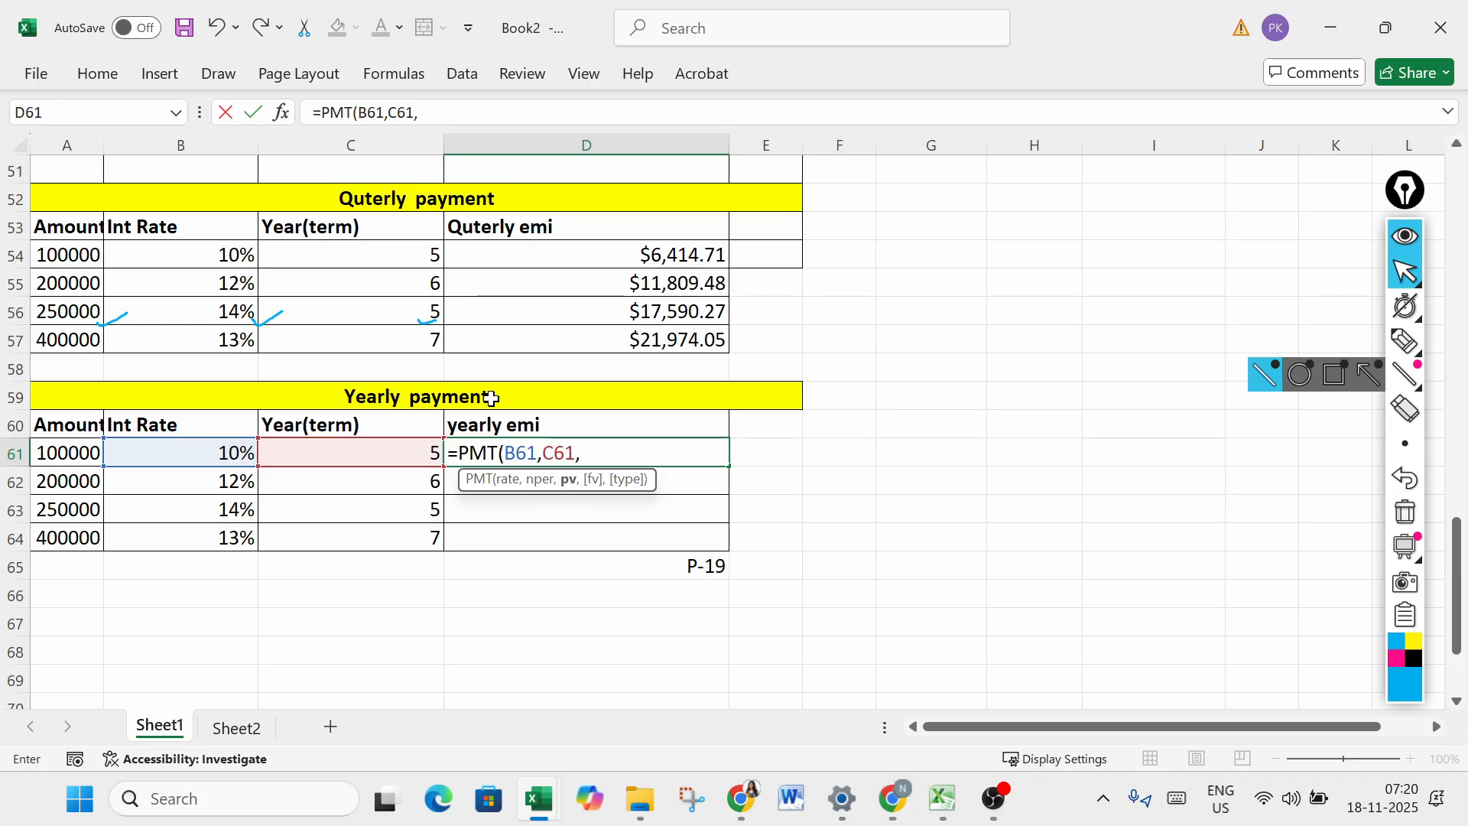
pyautogui.write('-')
pyautogui.click(80, 448)
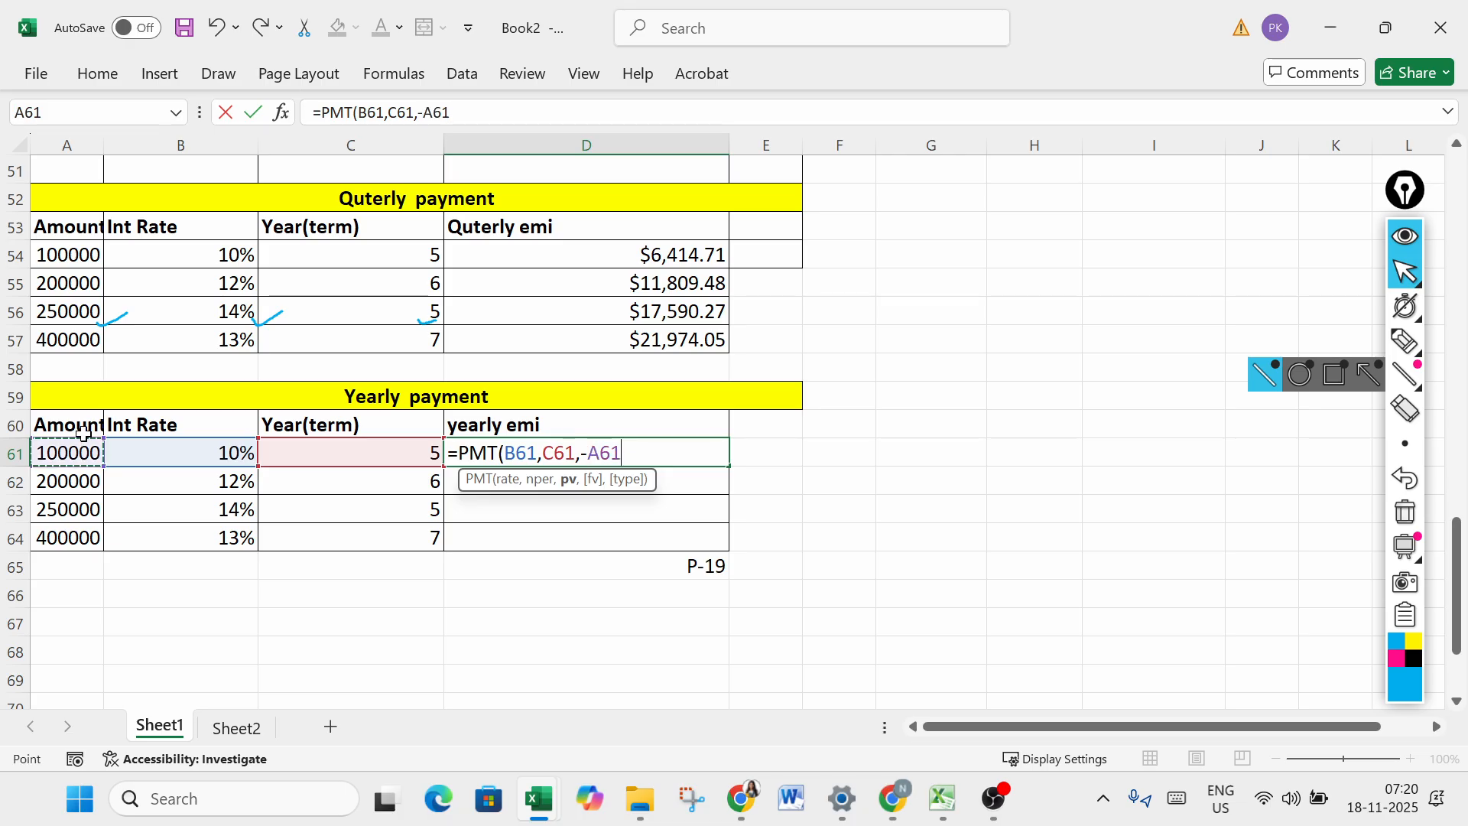
pyautogui.write(')')
pyautogui.press('Return')
pyautogui.click(698, 457)
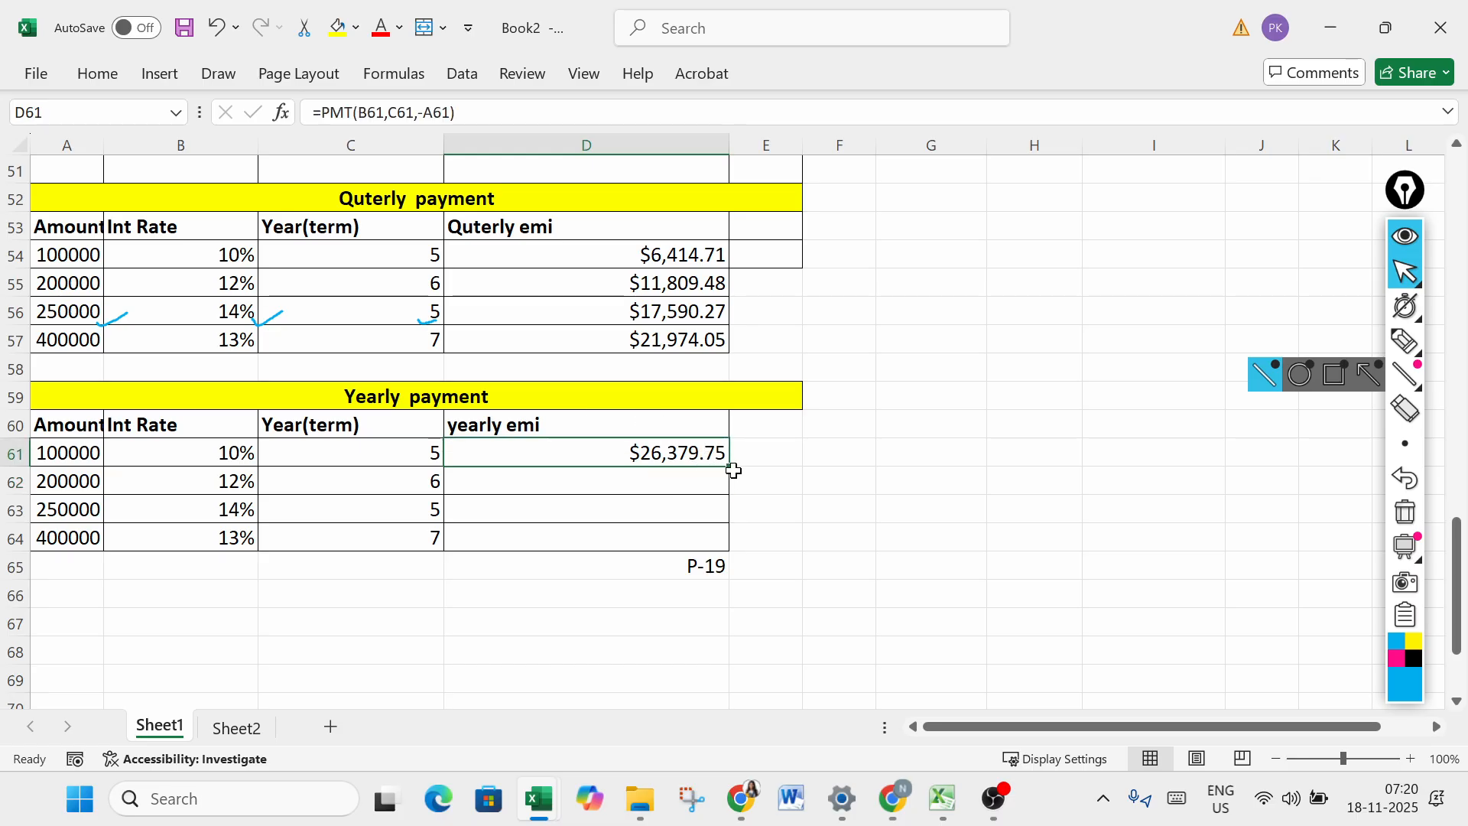
pyautogui.moveTo(730, 467); pyautogui.dragTo(723, 539)
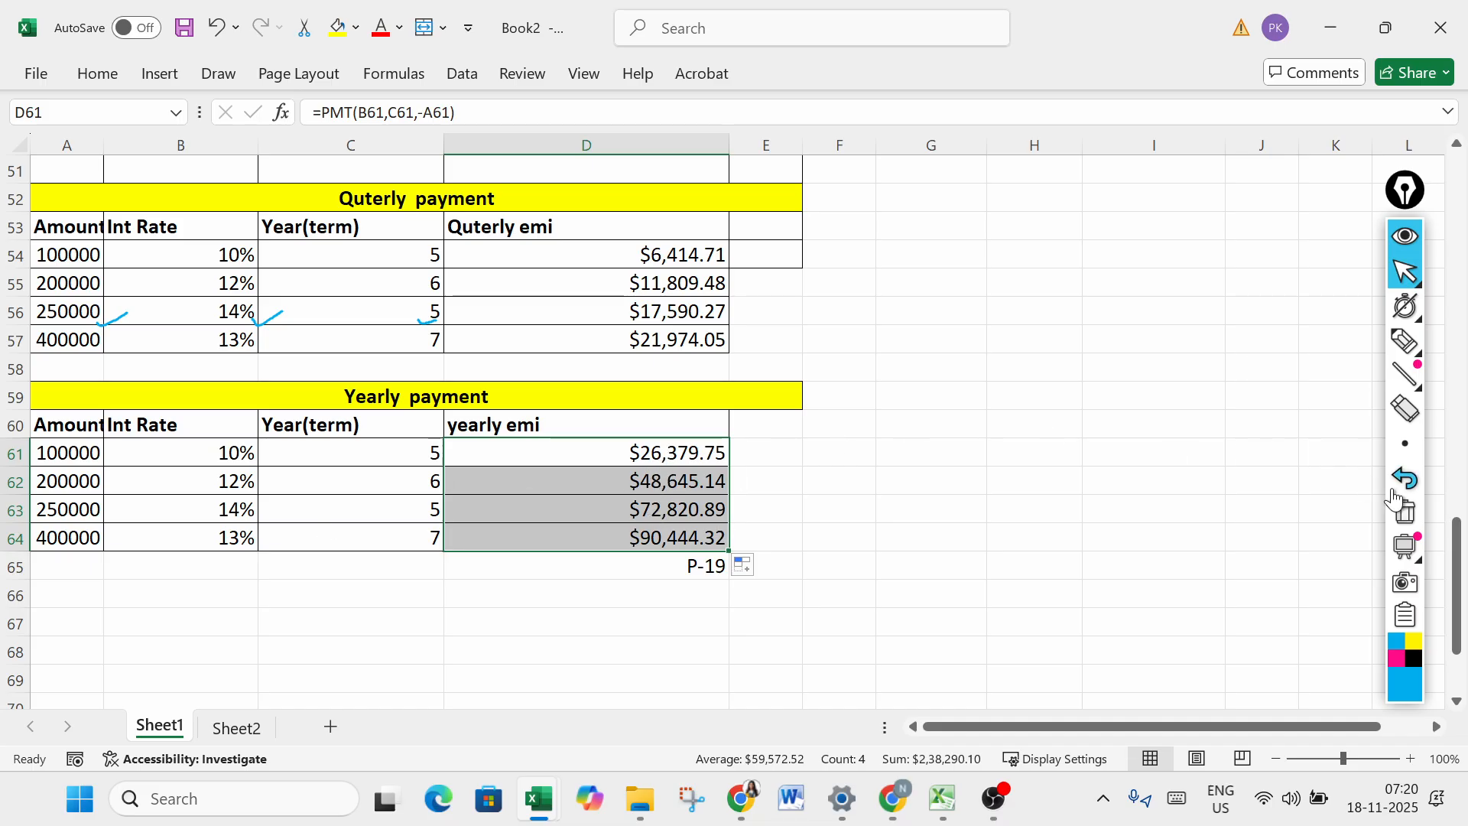
# - Switch to the PMT syntax notes on Sheet2 and clear all the blue check marks drawn over the screen
pyautogui.moveTo(1455, 563); pyautogui.dragTo(1458, 208)
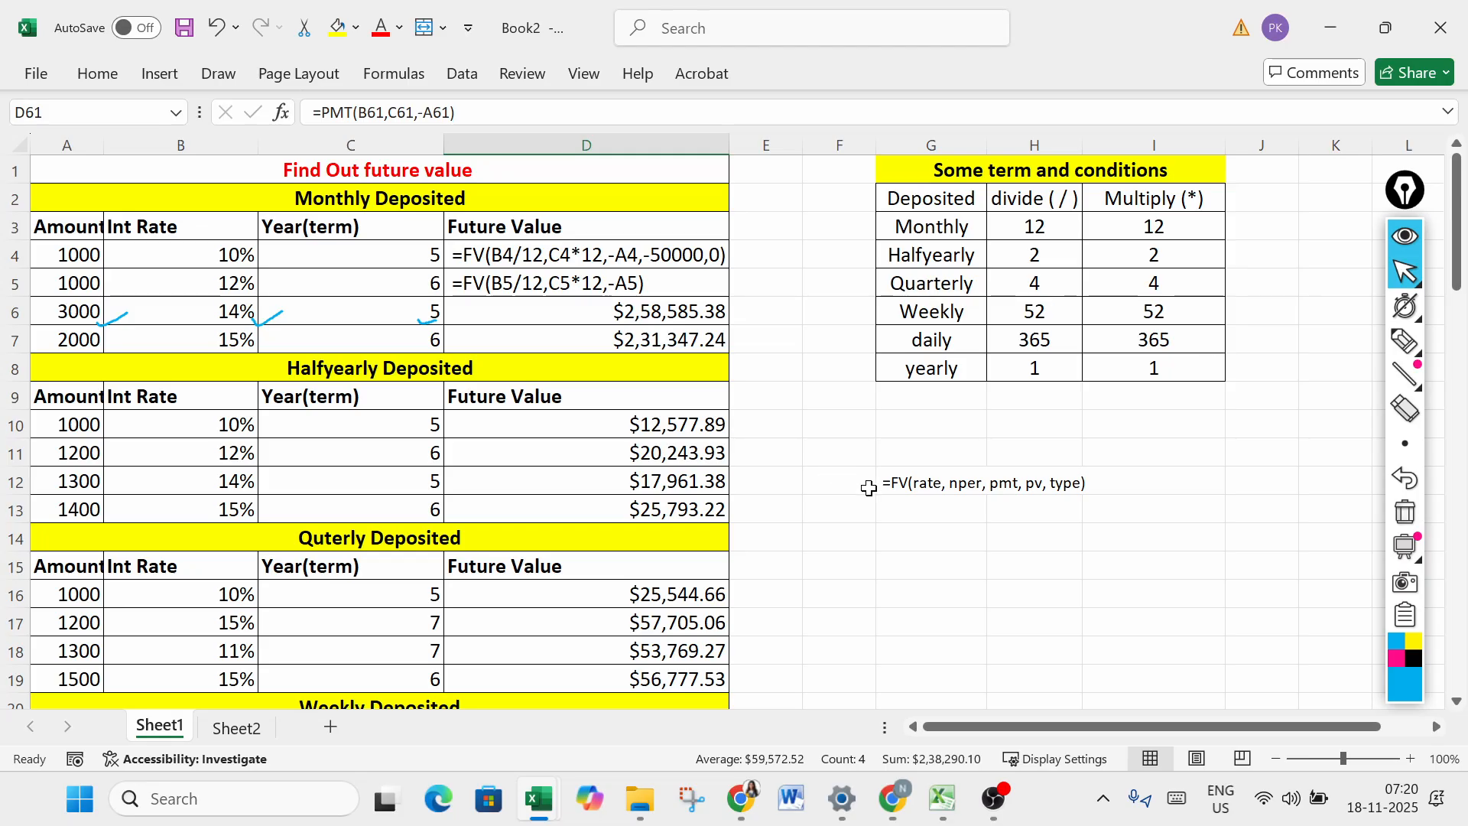
pyautogui.click(830, 535)
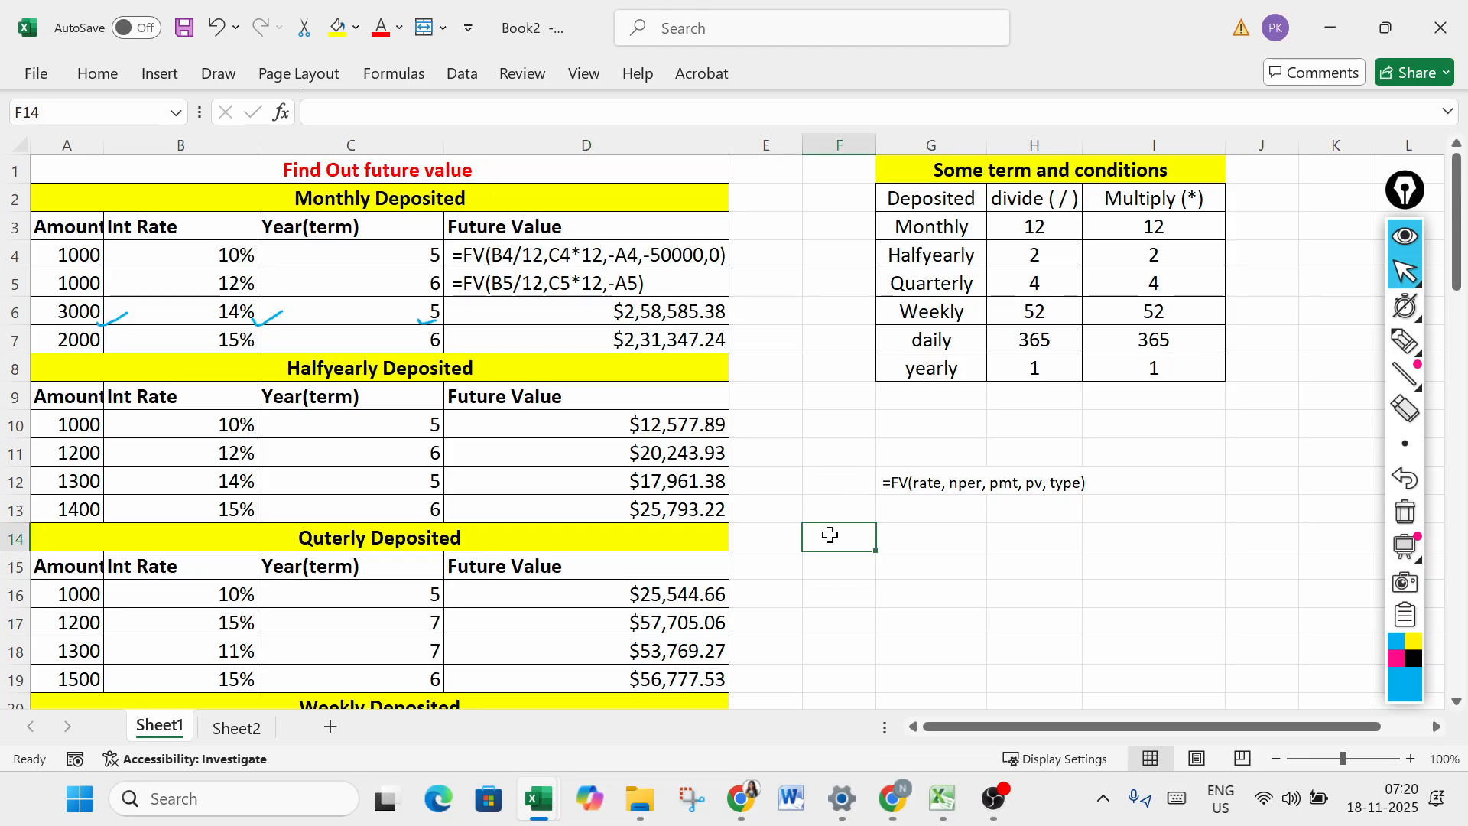
pyautogui.click(234, 728)
pyautogui.click(808, 565)
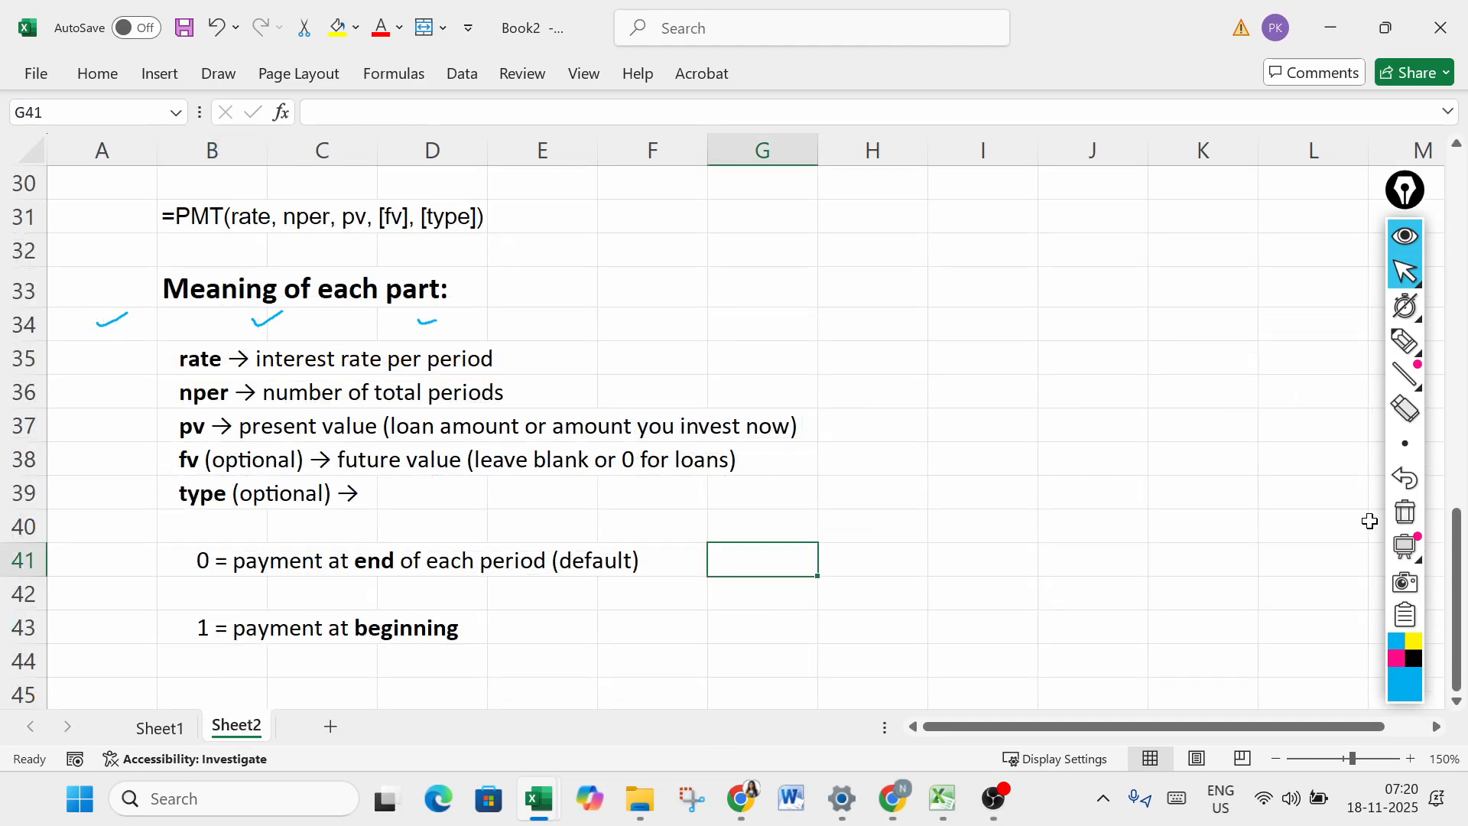
pyautogui.click(1405, 511)
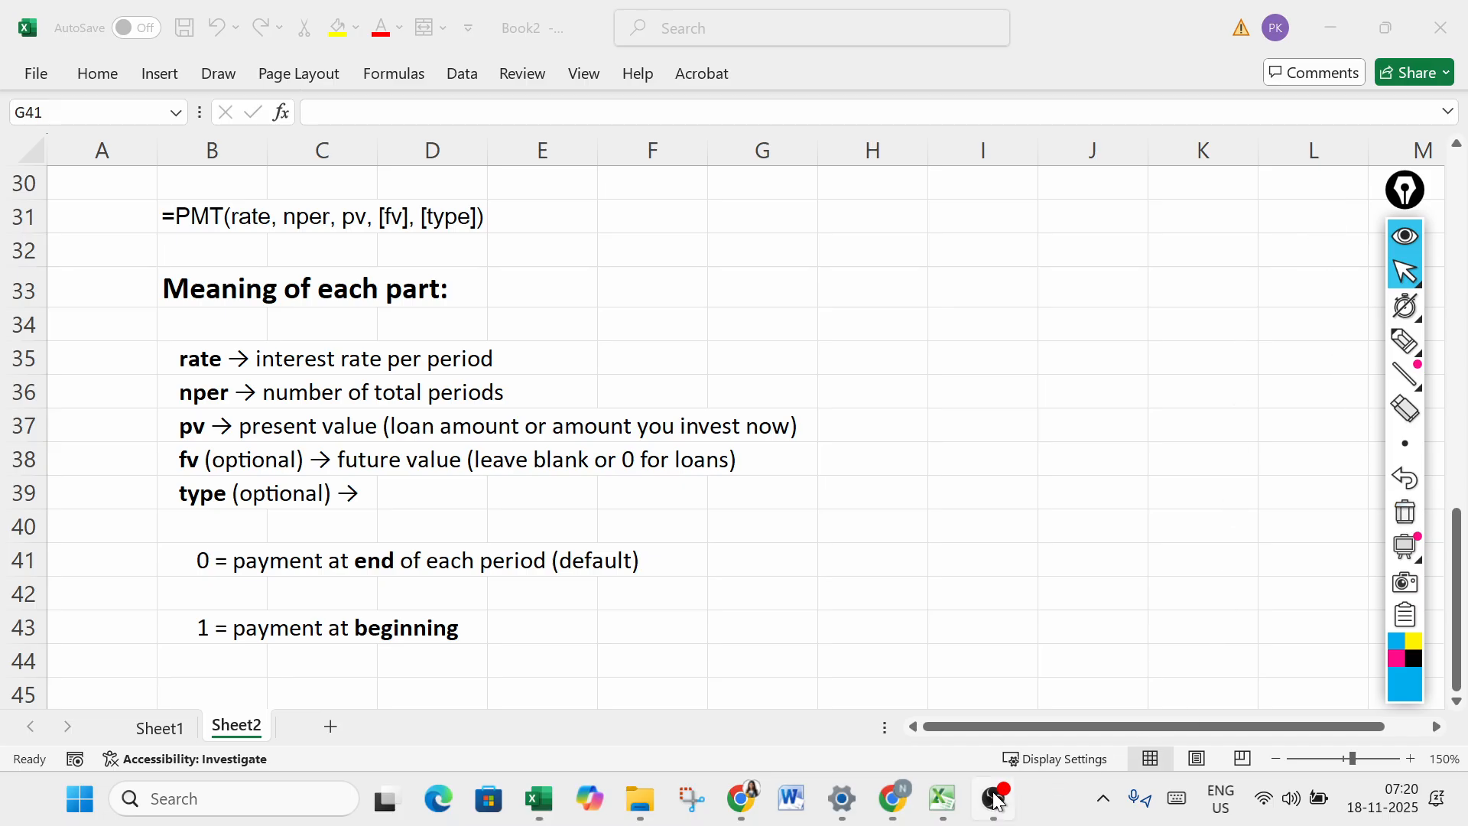